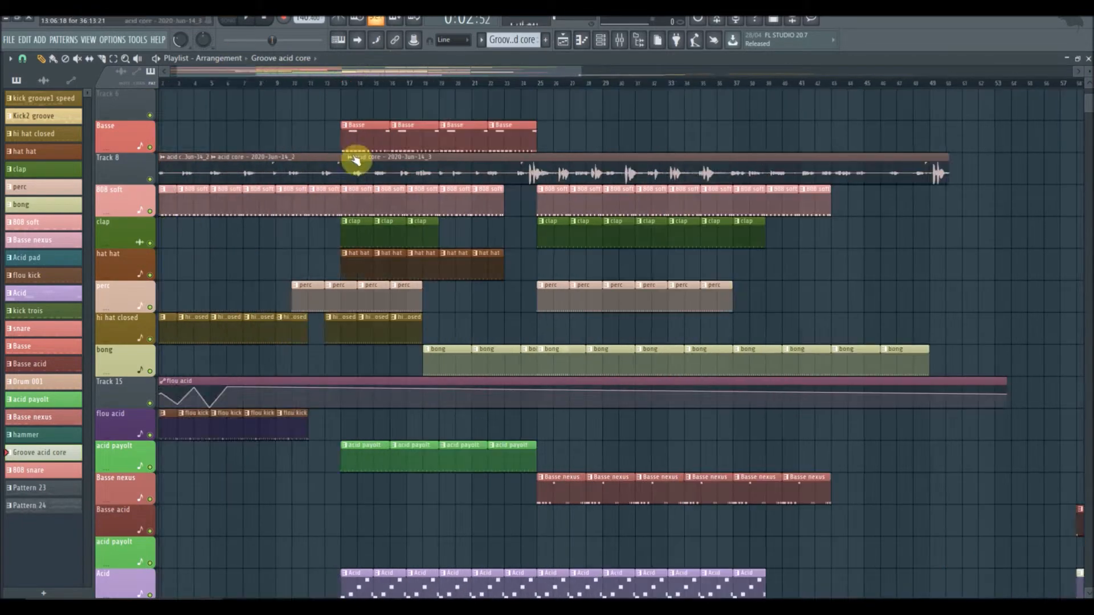
# Examine the playlist arrangement and browse the patterns in the Channel rack, ending on the Groove acid core pattern
pyautogui.scroll(-4, 399, 249)
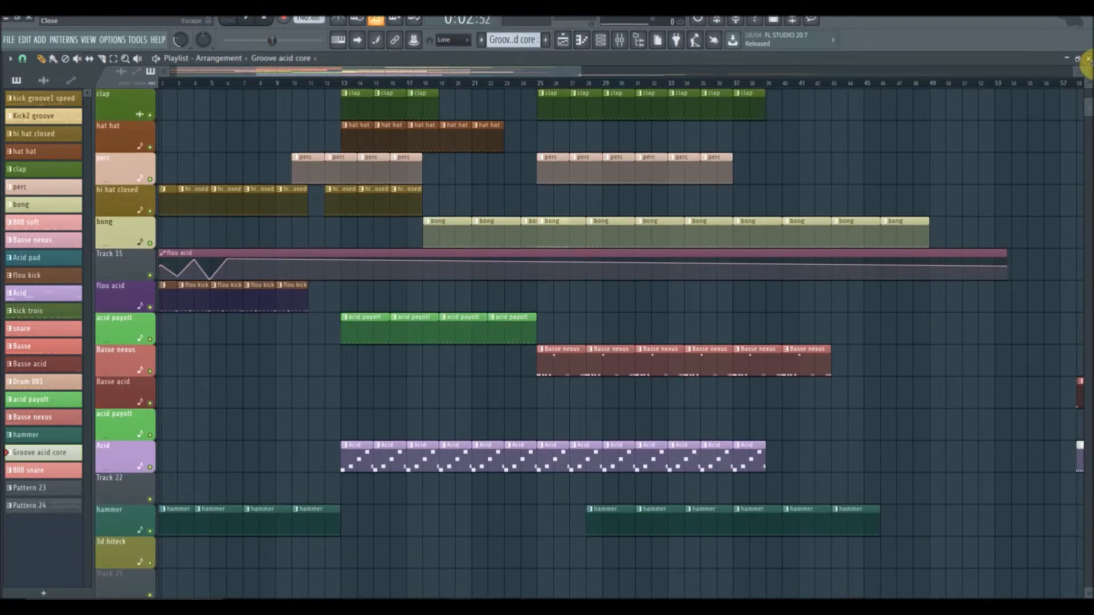
pyautogui.click(1087, 60)
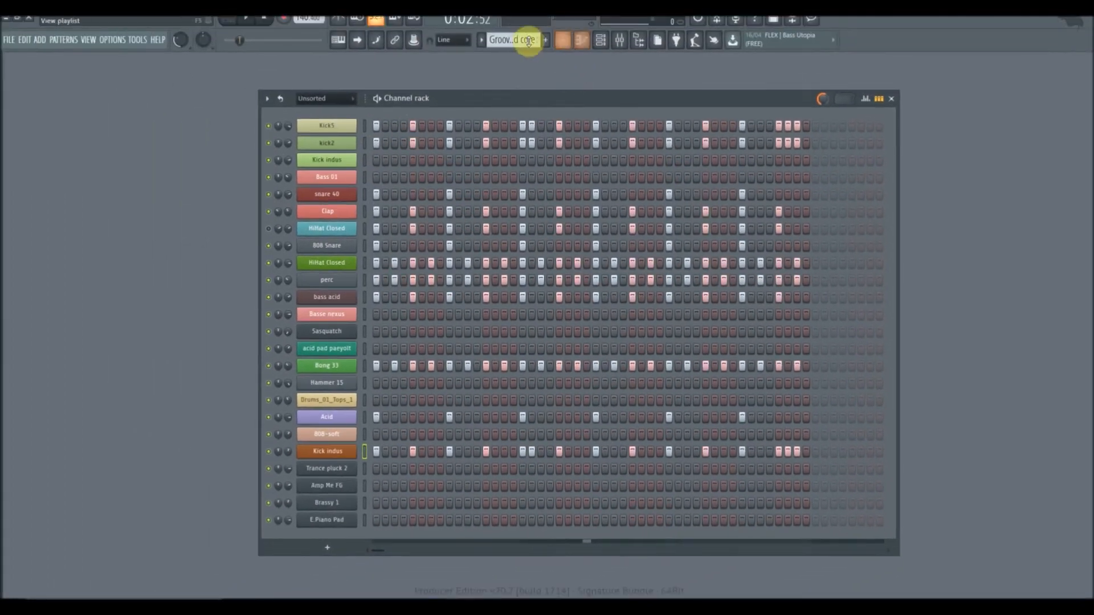
pyautogui.scroll(-1, 522, 42)
pyautogui.scroll(-1, 522, 43)
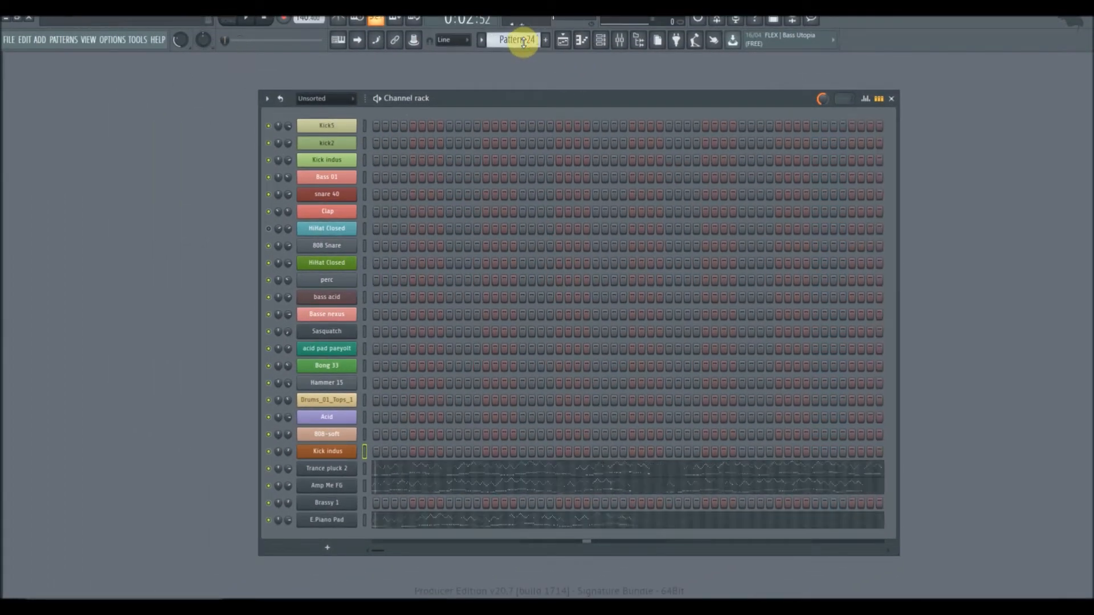
pyautogui.scroll(-4, 523, 42)
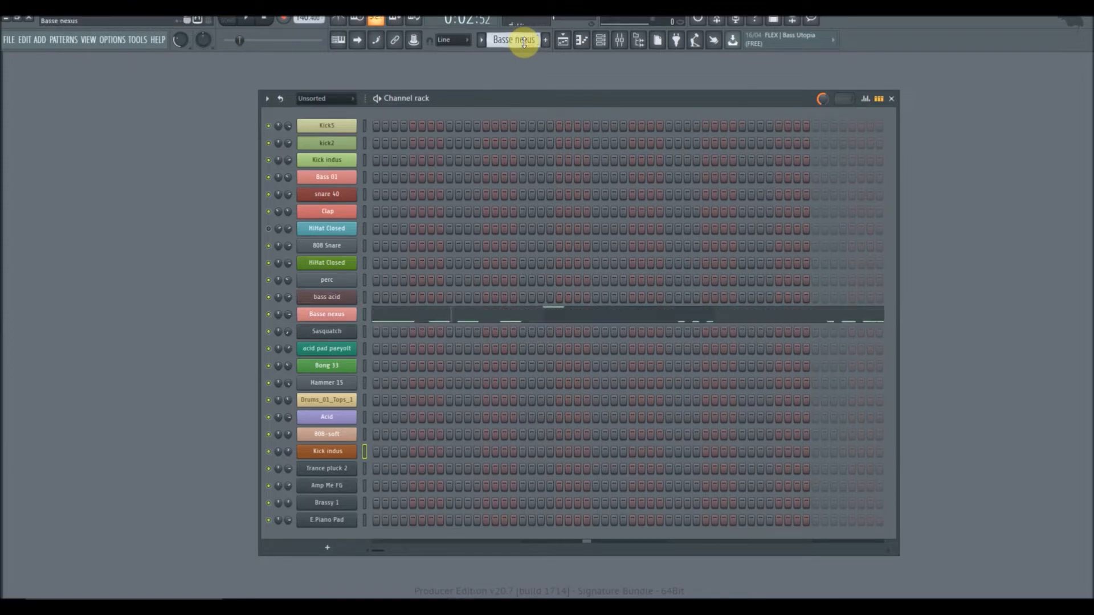
pyautogui.scroll(-3, 524, 42)
pyautogui.scroll(-4, 529, 41)
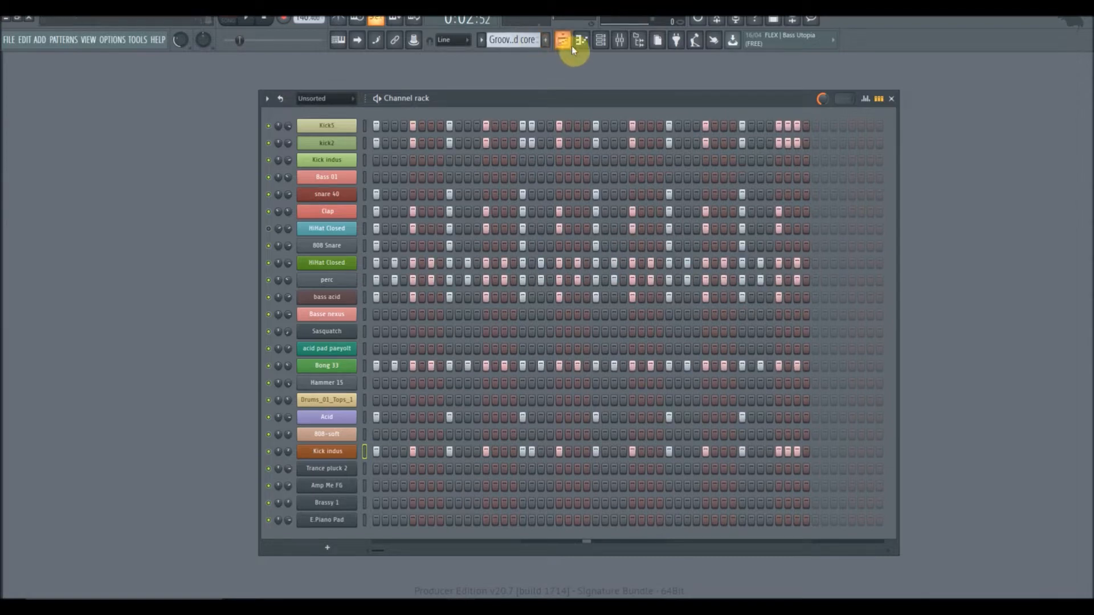
pyautogui.click(571, 44)
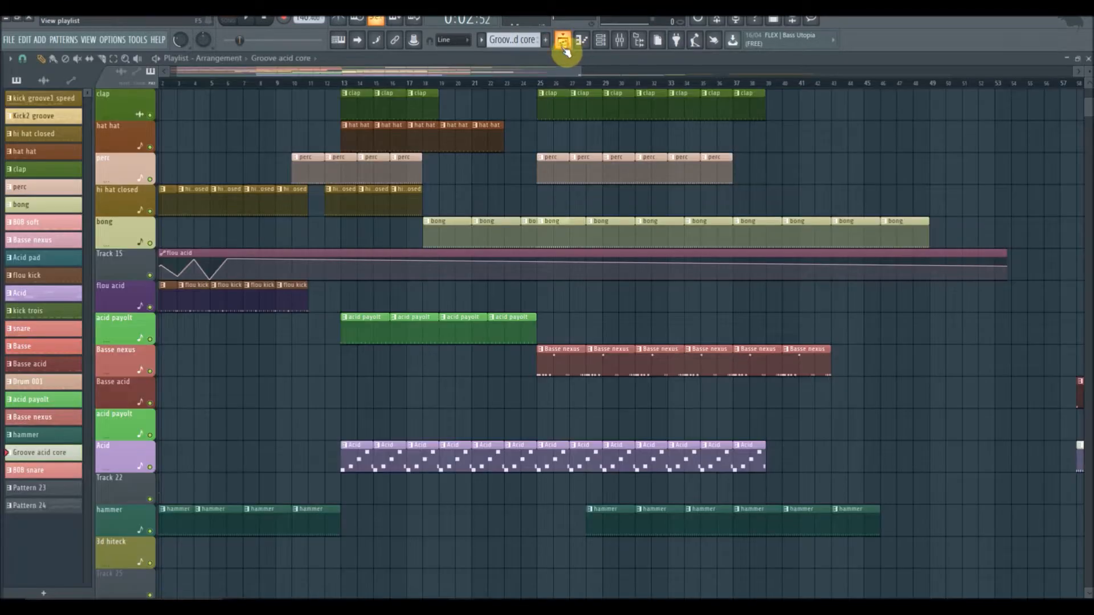
pyautogui.click(1088, 58)
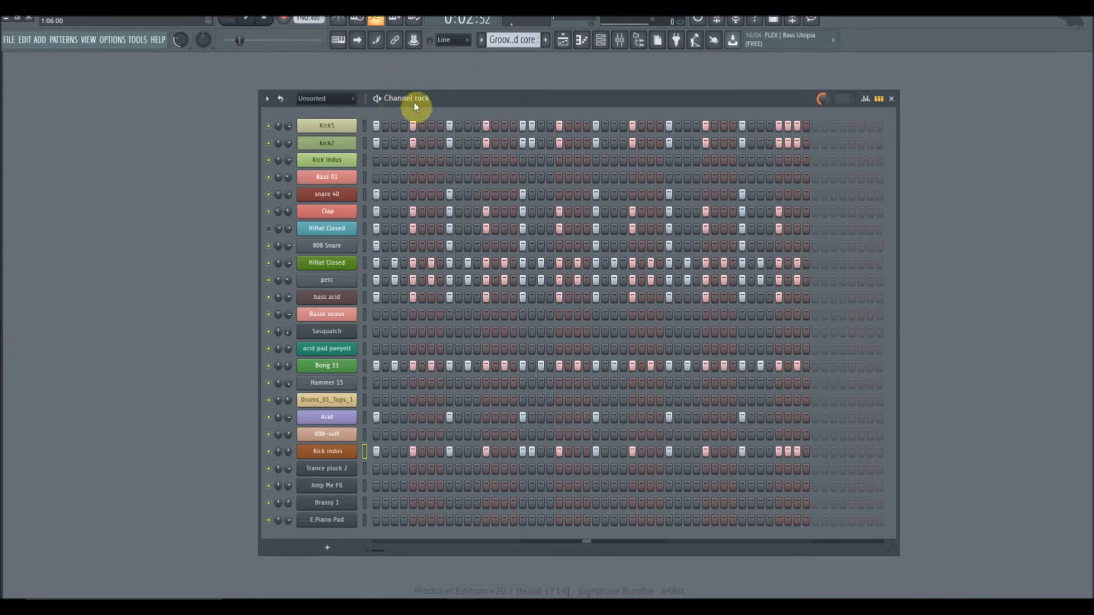
# Start playback and copy the kick2 channel's steps into the light green Kick indus channel
pyautogui.press('space')
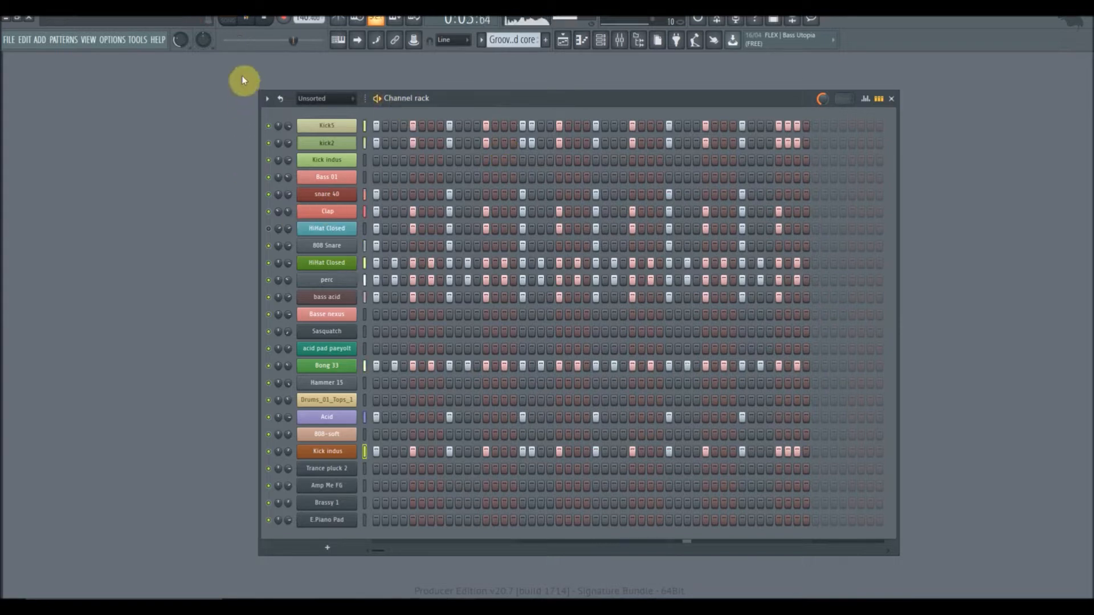
pyautogui.moveTo(224, 40); pyautogui.dragTo(262, 40)
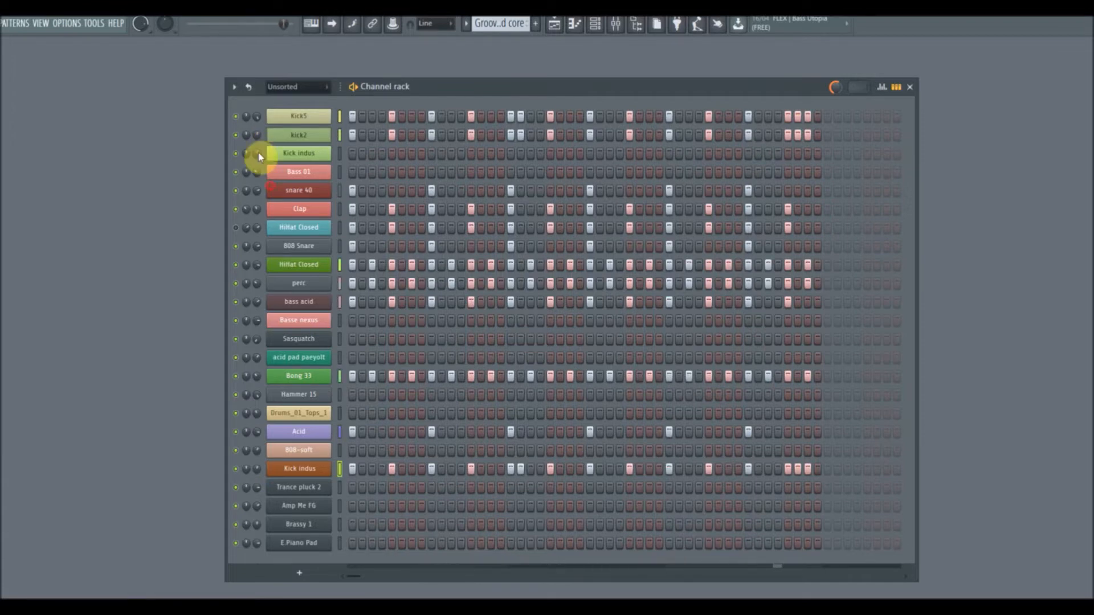
pyautogui.rightClick(326, 133)
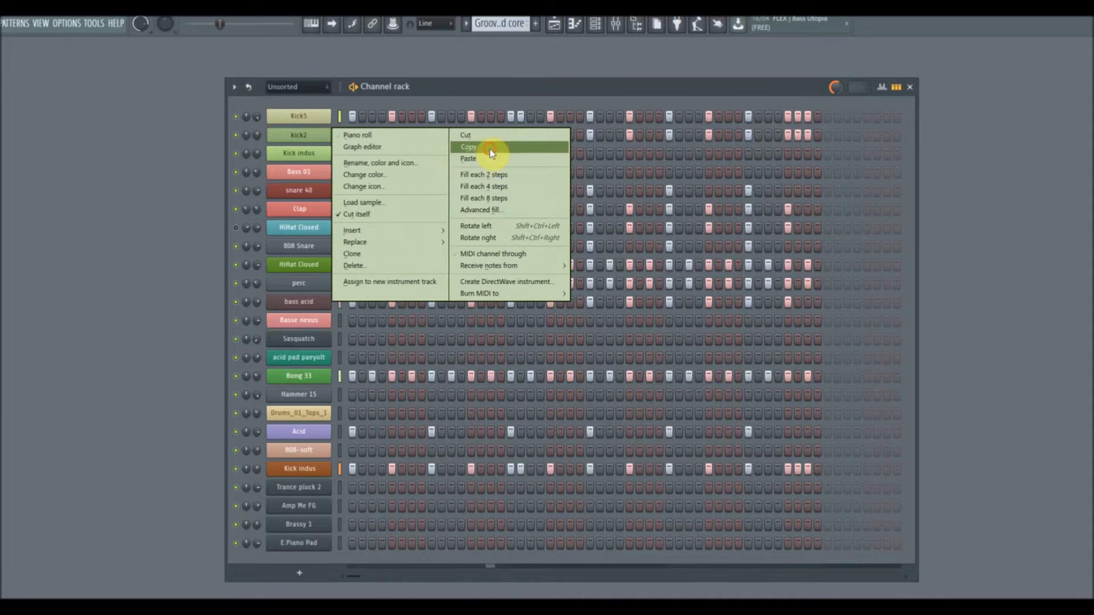
pyautogui.click(475, 143)
pyautogui.rightClick(322, 153)
pyautogui.moveTo(342, 156)
pyautogui.click(463, 183)
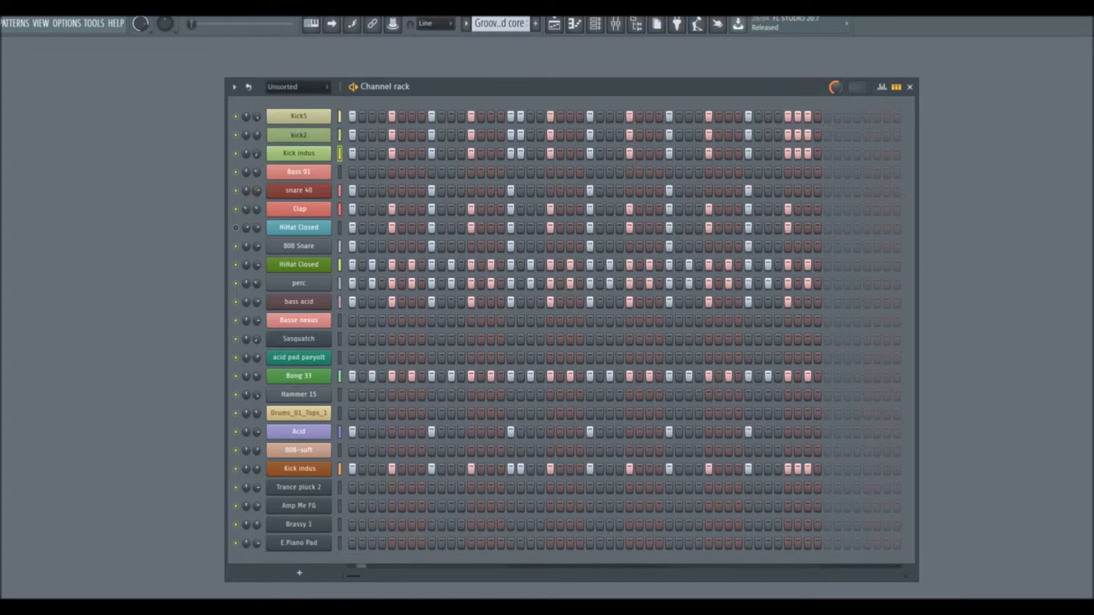
# Adjust the Clap channel's volume, then temporarily unmute the blue HiHat Closed channel to adjust its volume
pyautogui.moveTo(257, 210); pyautogui.dragTo(257, 191)
pyautogui.moveTo(257, 209); pyautogui.dragTo(280, 214)
pyautogui.click(236, 228)
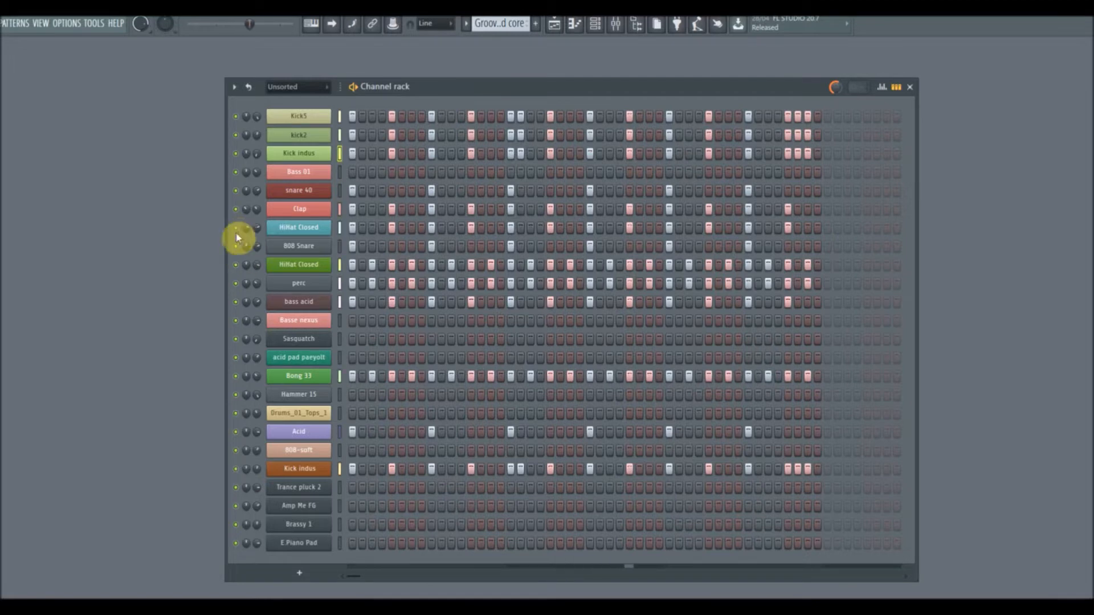
pyautogui.moveTo(256, 228); pyautogui.dragTo(255, 240)
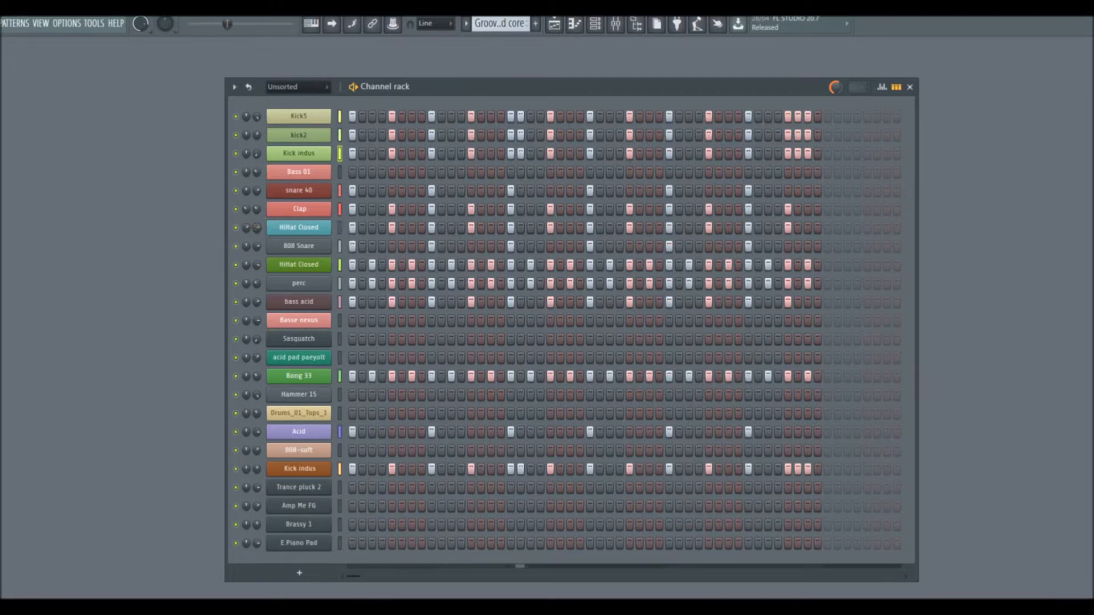
pyautogui.click(235, 227)
# Balance the panning of the green HiHat Closed and Clap, and the volumes of green HiHat Closed, perc, Bong 33 and orange Kick indus
pyautogui.moveTo(246, 265); pyautogui.dragTo(247, 250)
pyautogui.moveTo(246, 209); pyautogui.dragTo(245, 214)
pyautogui.moveTo(257, 265); pyautogui.dragTo(257, 263)
pyautogui.moveTo(257, 283); pyautogui.dragTo(246, 278)
pyautogui.moveTo(260, 378); pyautogui.dragTo(260, 374)
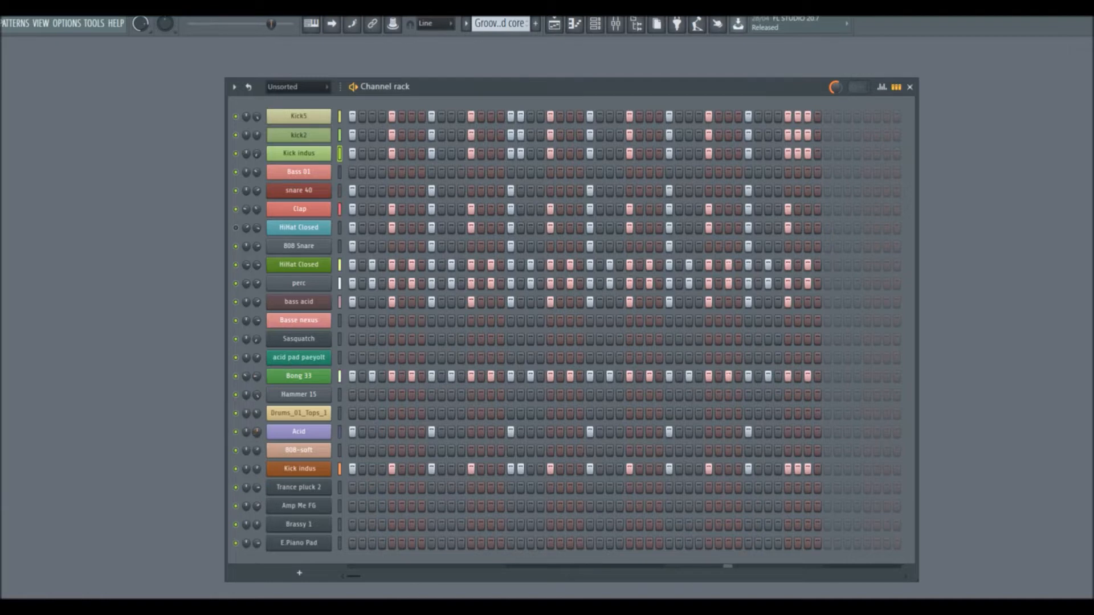
pyautogui.moveTo(257, 470); pyautogui.dragTo(257, 464)
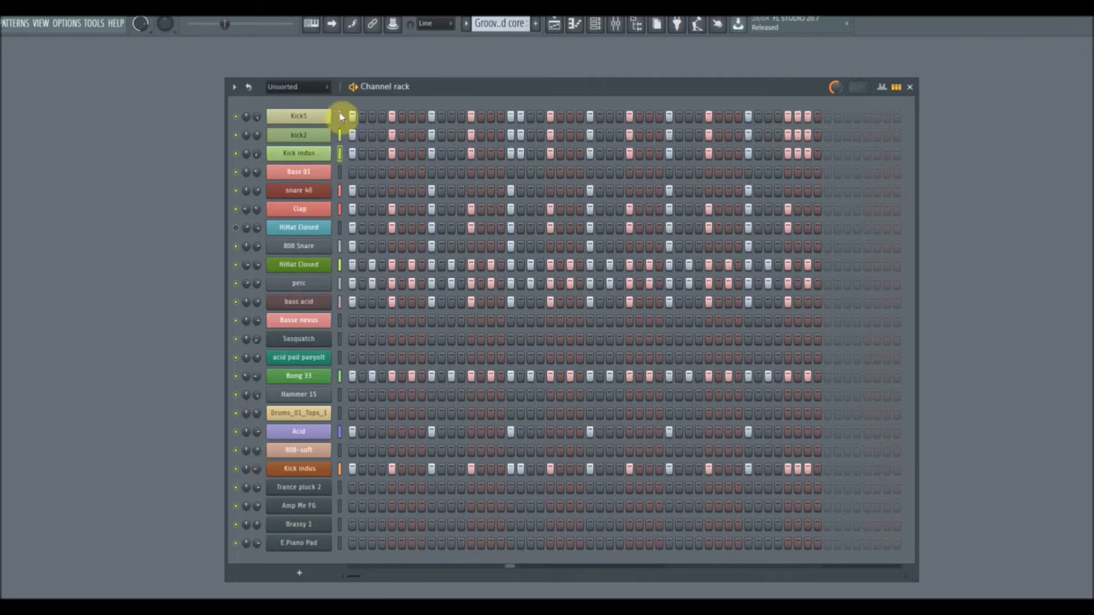
# Switch to the kick groove1 speed pattern and fill every fourth step of the bass acid channel
pyautogui.scroll(-3, 505, 27)
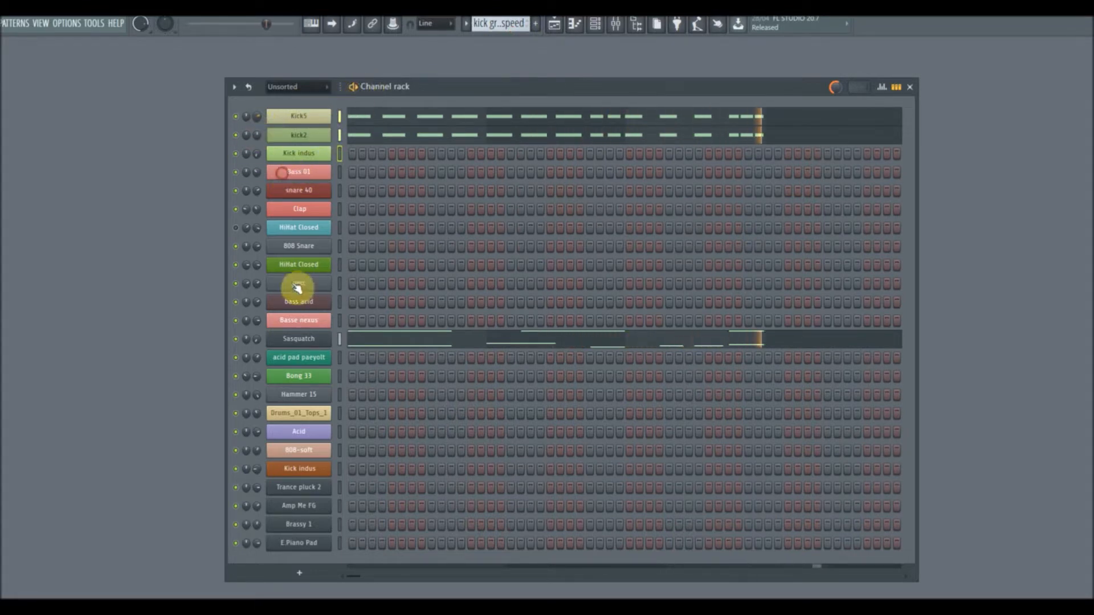
pyautogui.rightClick(292, 303)
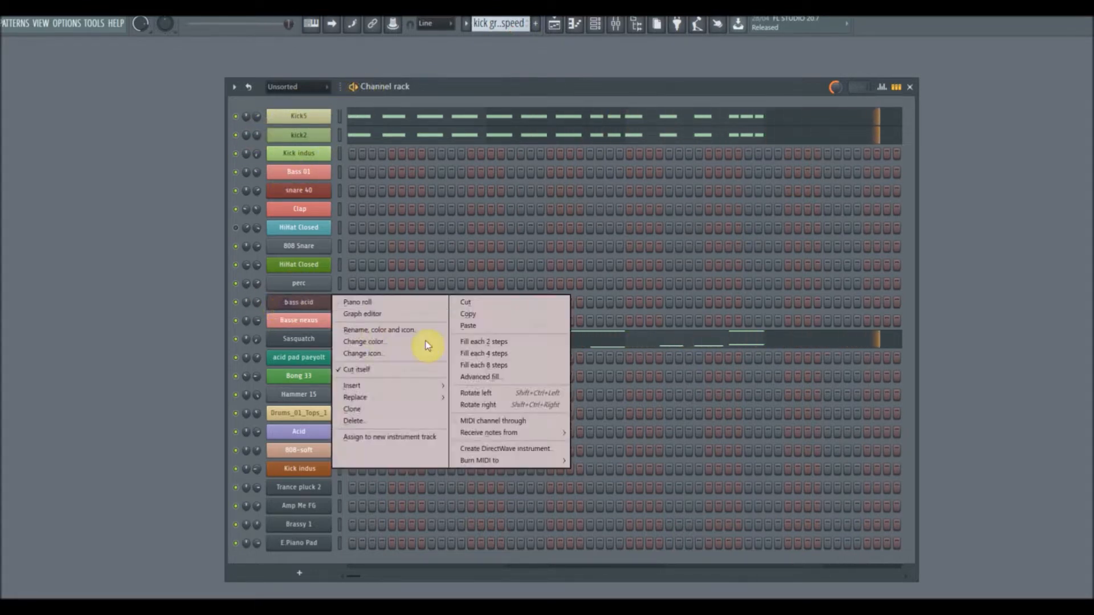
pyautogui.click(479, 354)
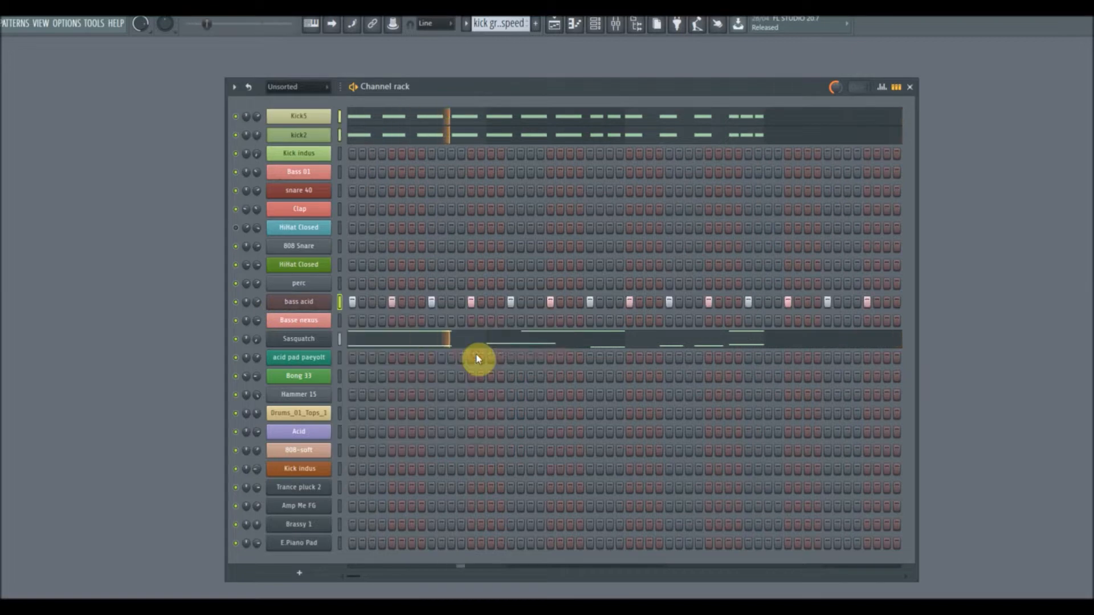
# Open the bass acid channel's TransistorBass synth and move its window so the end of the step row is uncovered
pyautogui.click(293, 302)
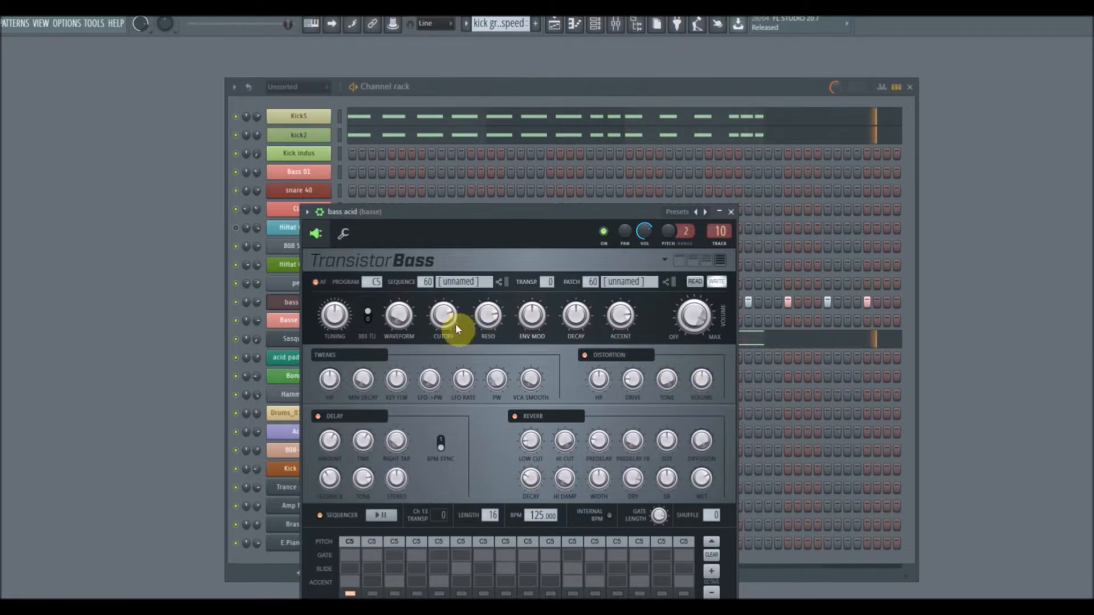
pyautogui.moveTo(648, 208); pyautogui.dragTo(776, 120)
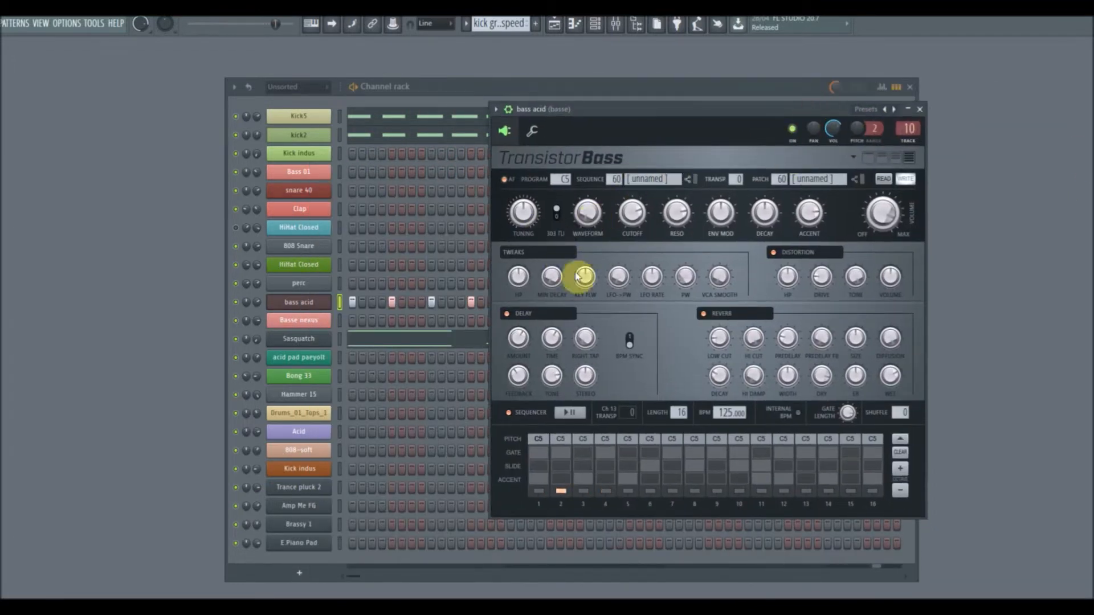
pyautogui.moveTo(730, 111); pyautogui.dragTo(498, 168)
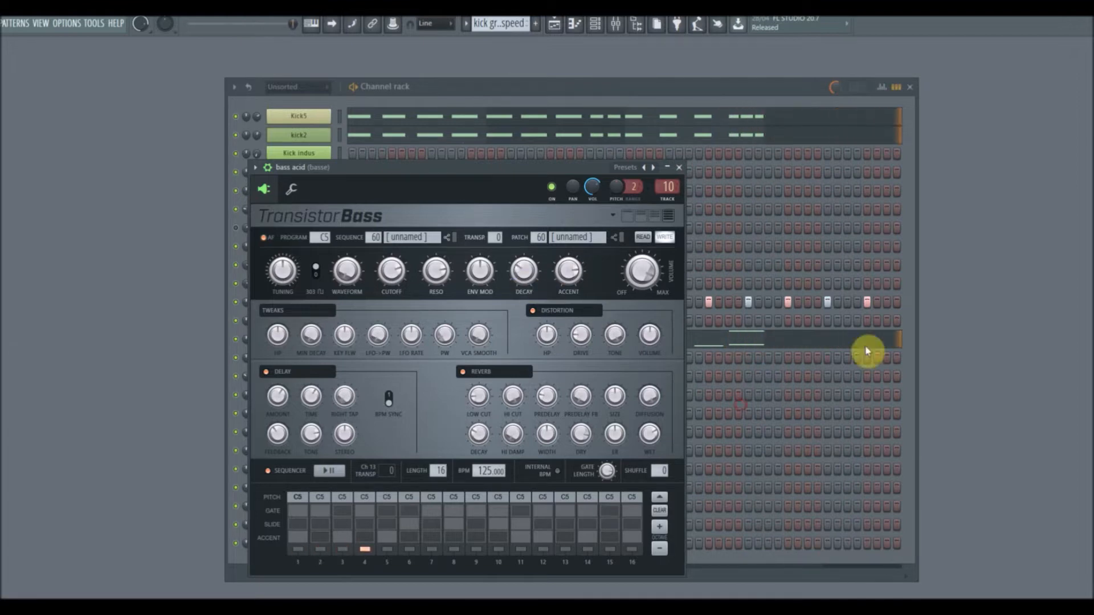
# Remove the last three active steps, 45, 49 and 53, from the bass acid channel
pyautogui.rightClick(870, 305)
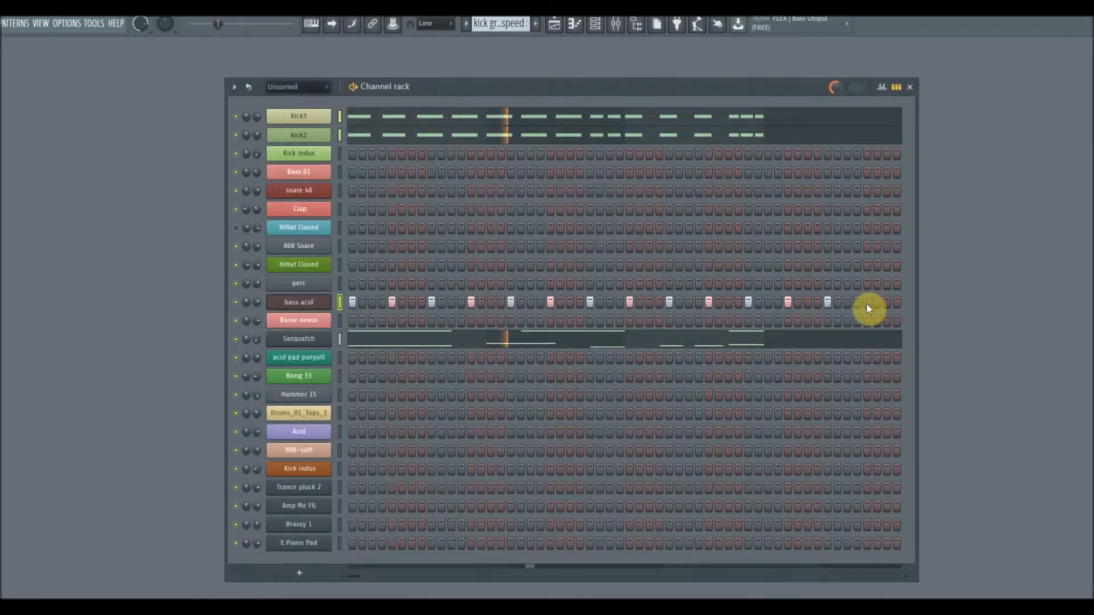
pyautogui.rightClick(827, 303)
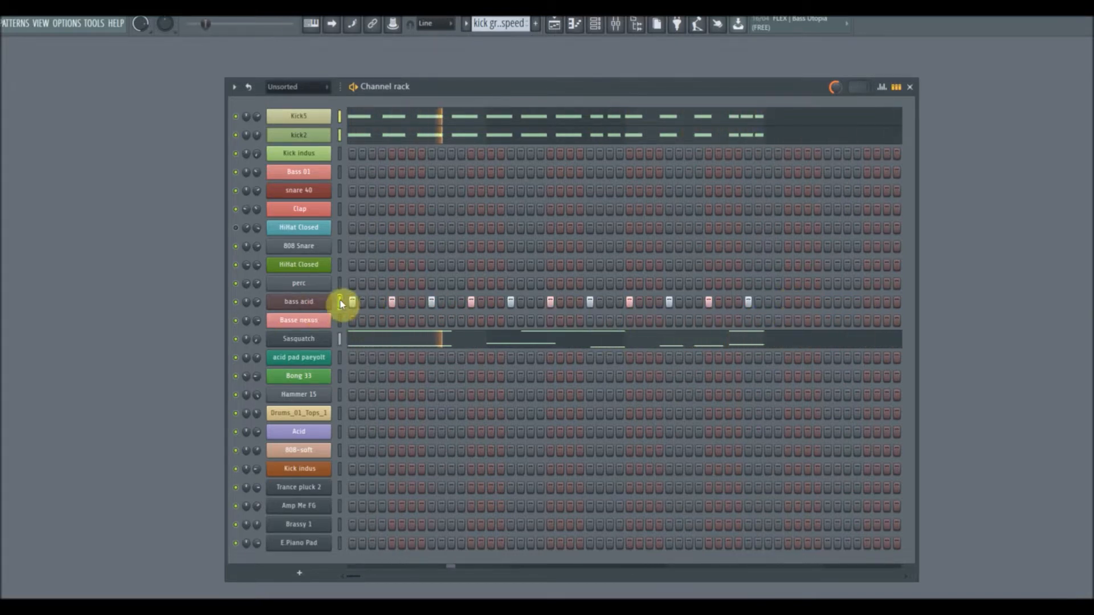
# Adjust the distortion HP and the resonance of the bass acid TransistorBass synth
pyautogui.click(298, 301)
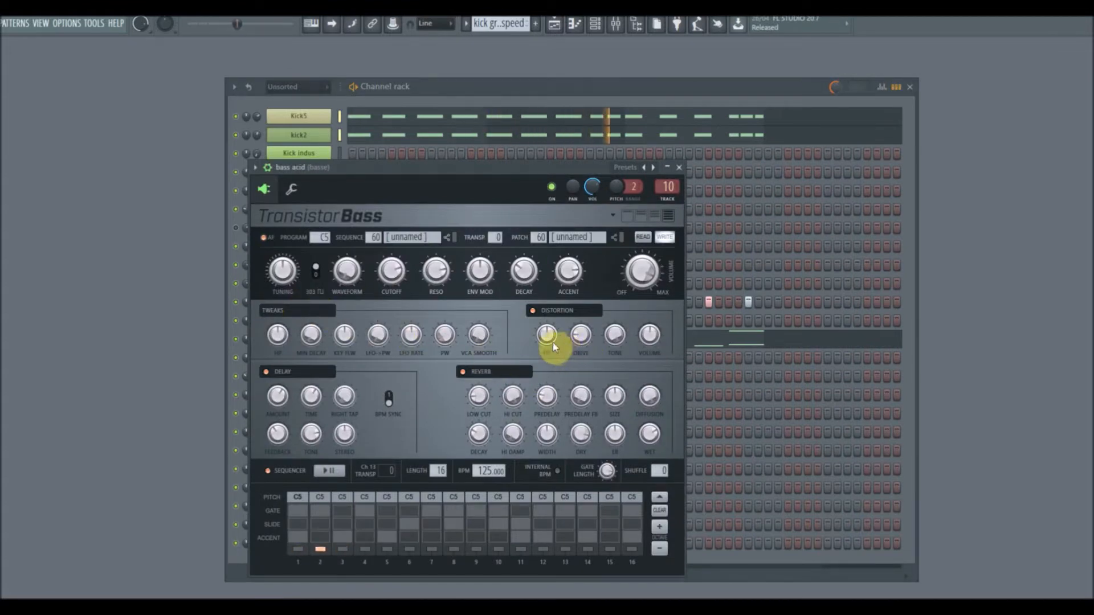
pyautogui.moveTo(552, 344); pyautogui.dragTo(551, 332)
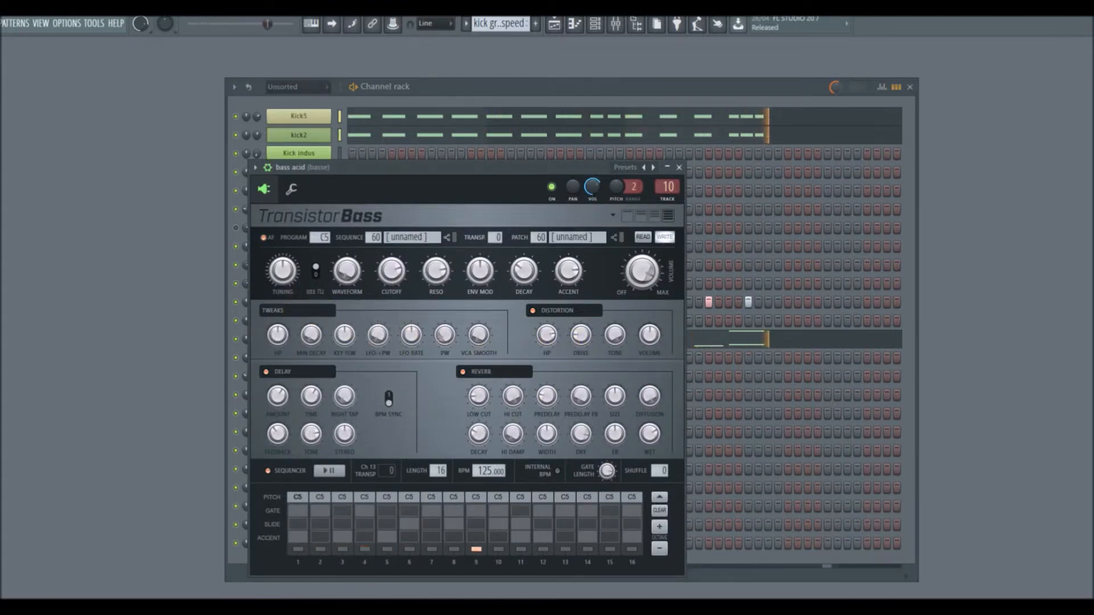
pyautogui.moveTo(447, 275); pyautogui.dragTo(447, 288)
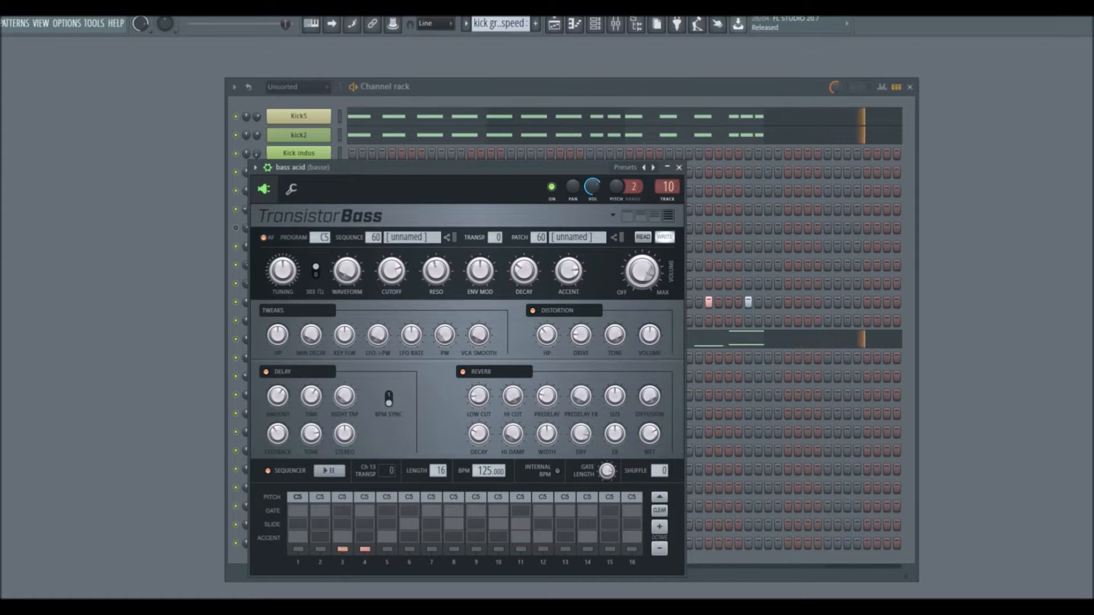
# Edit the cells of steps 11 to 16 in the TransistorBass sequencer and readjust the resonance
pyautogui.rightClick(631, 519)
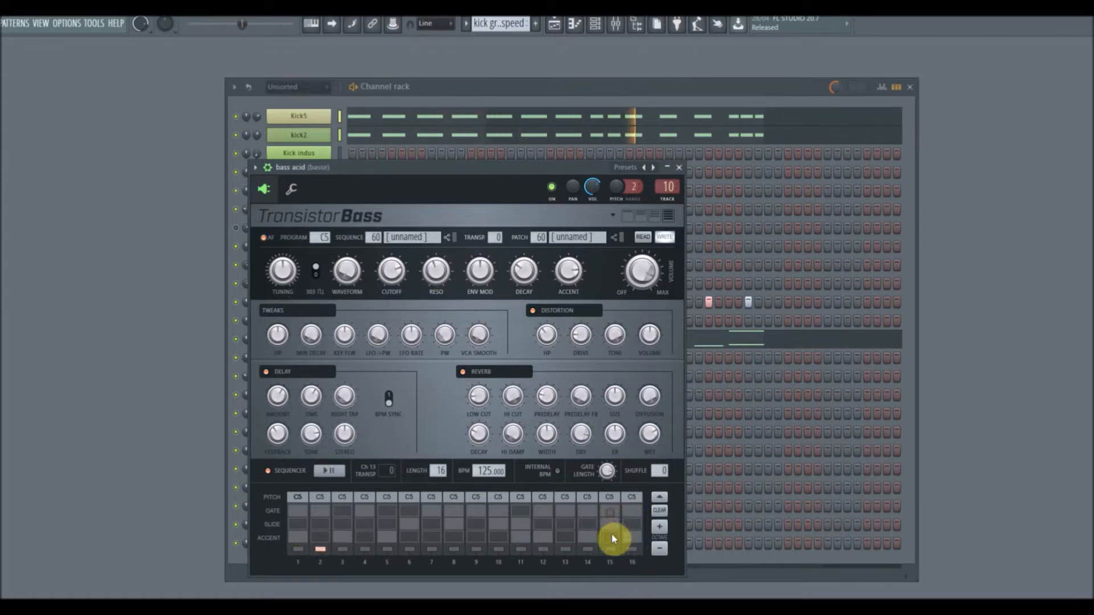
pyautogui.click(569, 525)
pyautogui.click(518, 515)
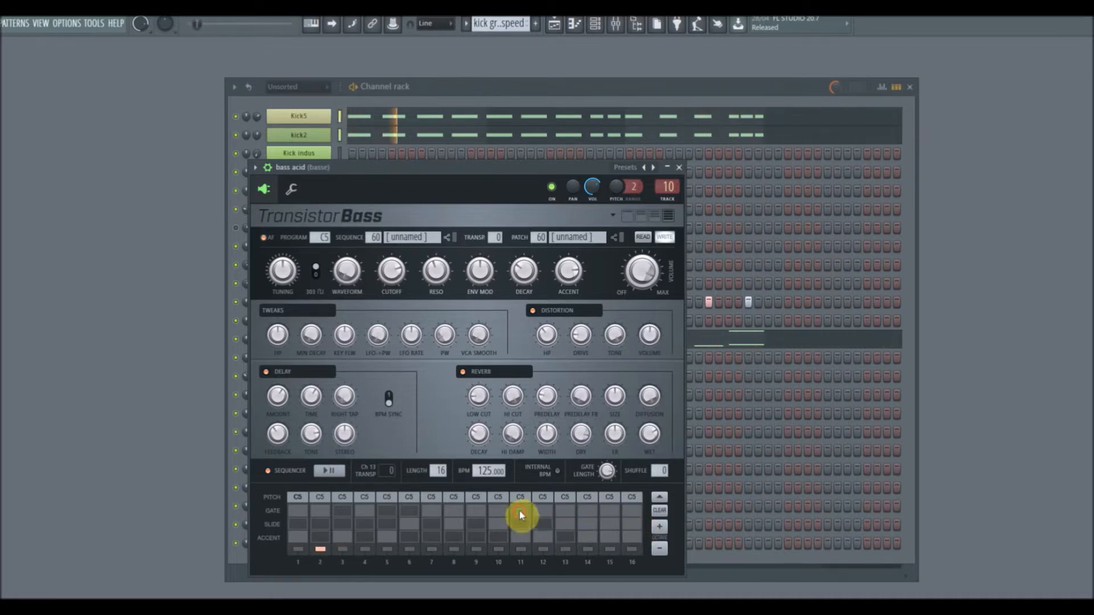
pyautogui.moveTo(436, 271); pyautogui.dragTo(437, 251)
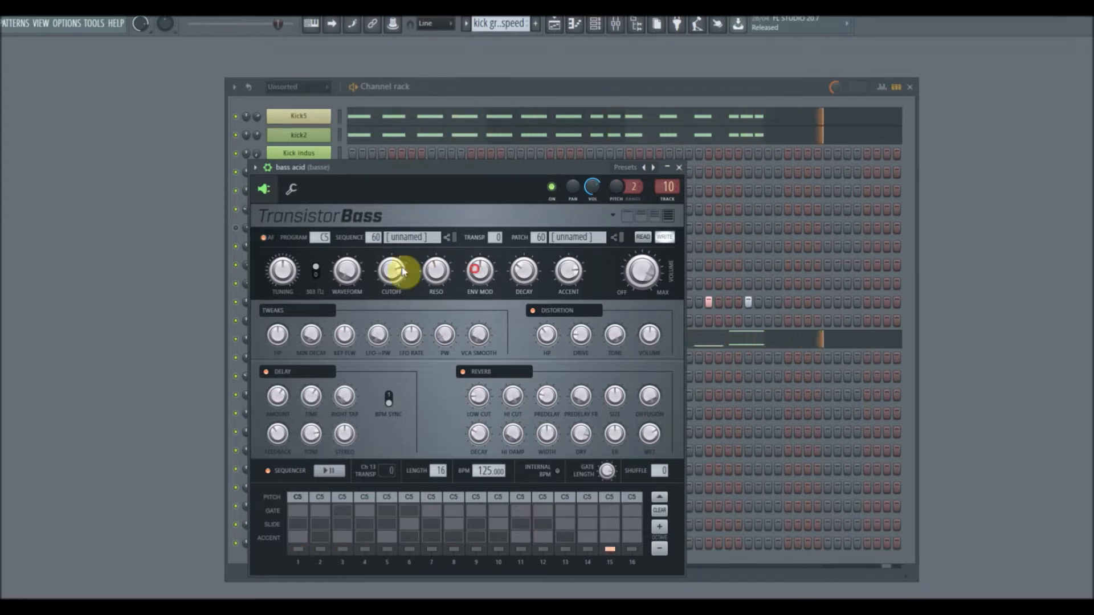
# Leave the synth window, remove step 41 from the bass acid channel and add a hit on step 36
pyautogui.moveTo(550, 158); pyautogui.dragTo(449, 221)
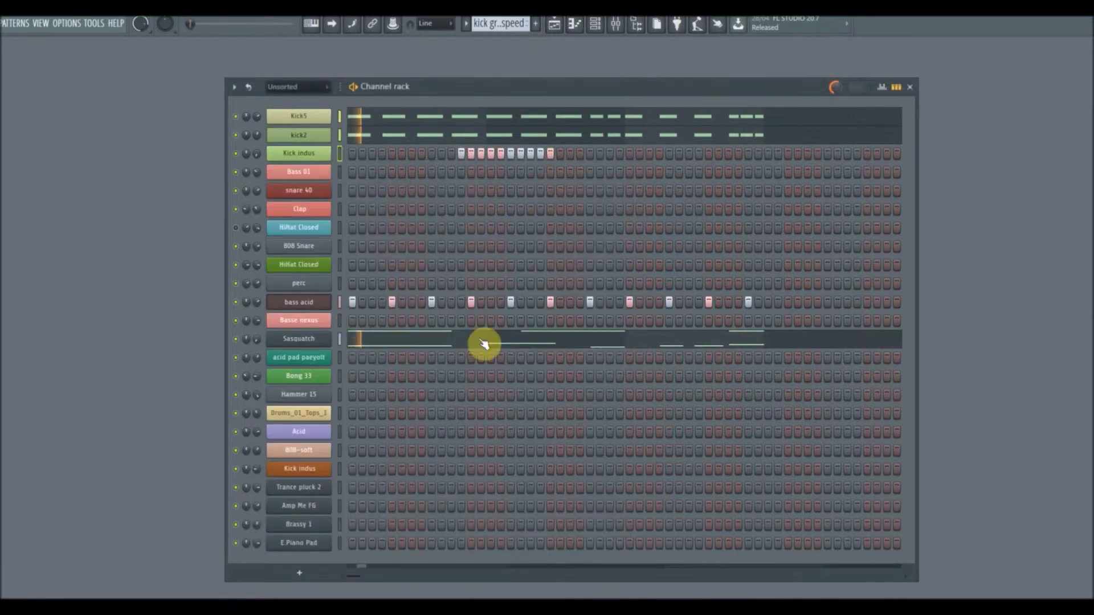
pyautogui.click(748, 305)
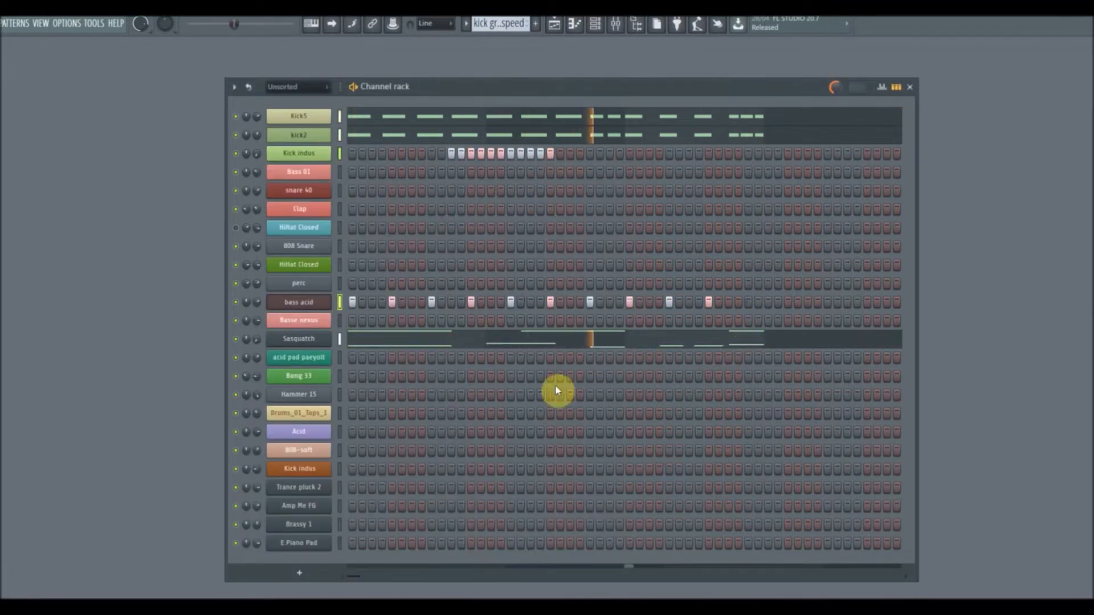
pyautogui.click(698, 303)
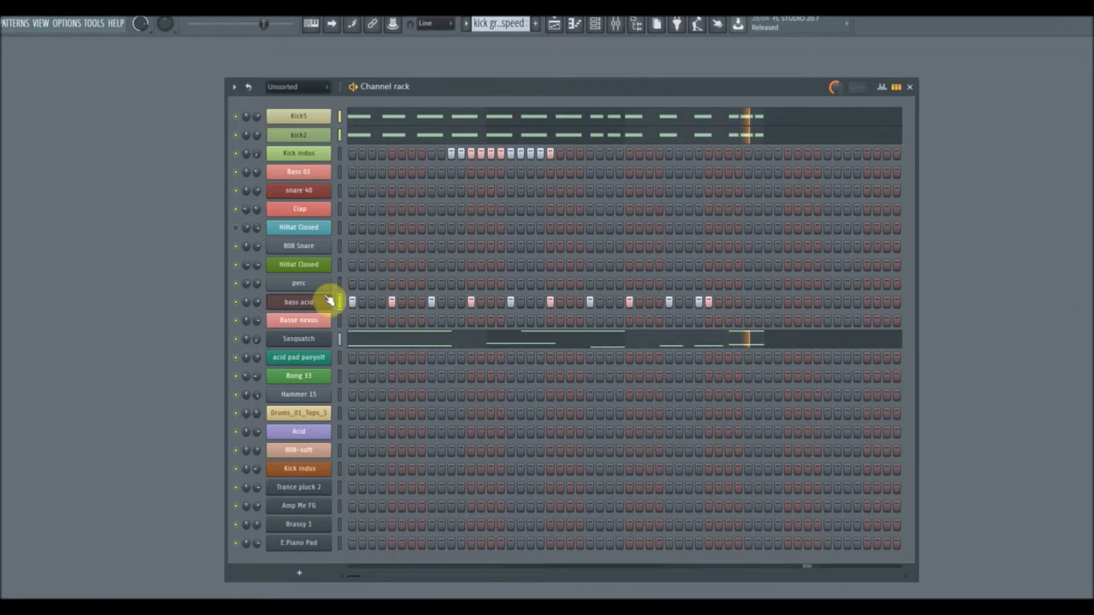
# Cut the stray run of steps from the light green Kick indus channel
pyautogui.rightClick(318, 151)
pyautogui.click(455, 163)
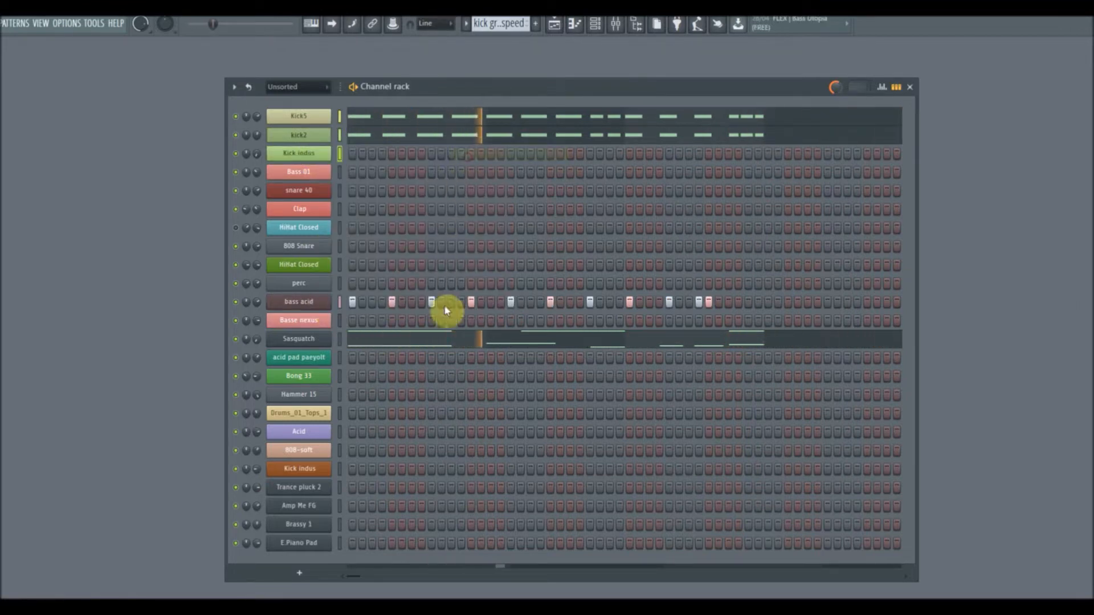
# Check the bass acid synth once more and narrow the Channel rack to show fewer steps
pyautogui.click(300, 302)
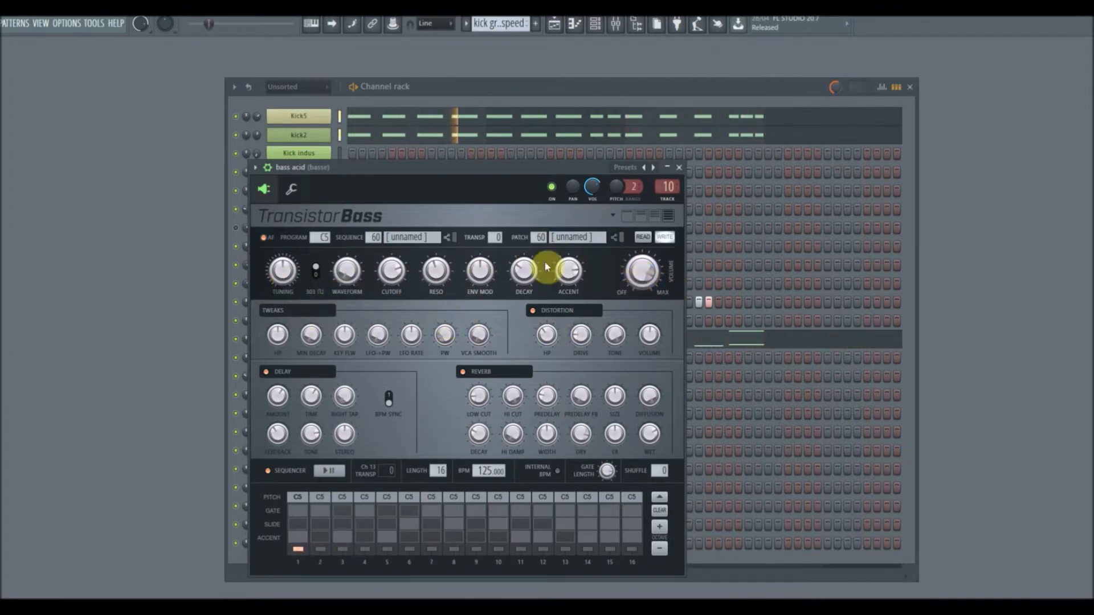
pyautogui.moveTo(915, 132); pyautogui.dragTo(818, 131)
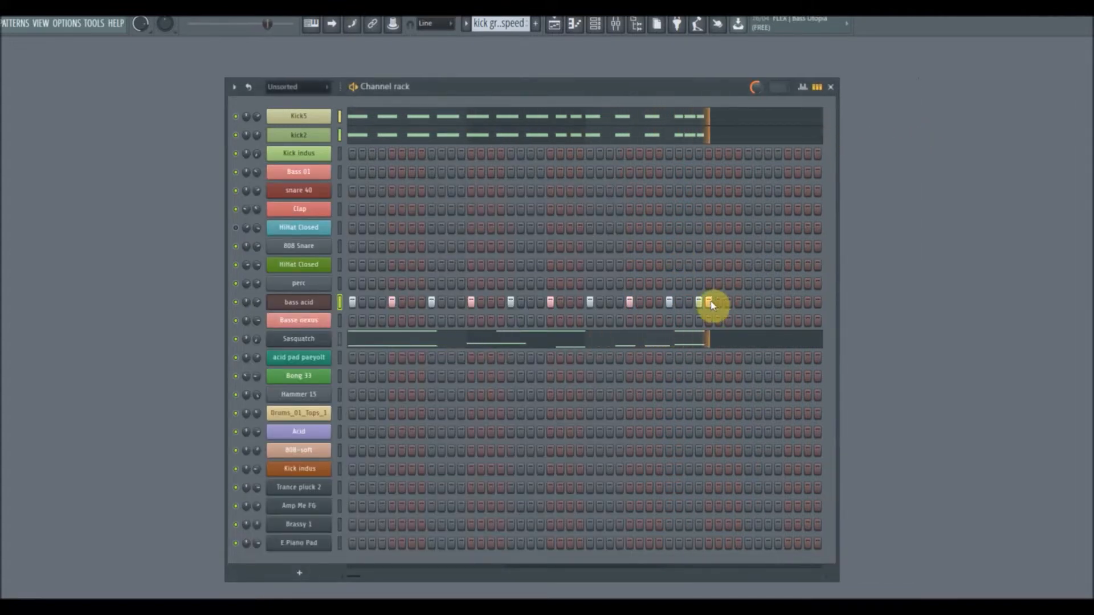
# Open the bass acid synth, adjust its delay amount, and edit the cells of sequencer steps 2 and 4
pyautogui.click(309, 304)
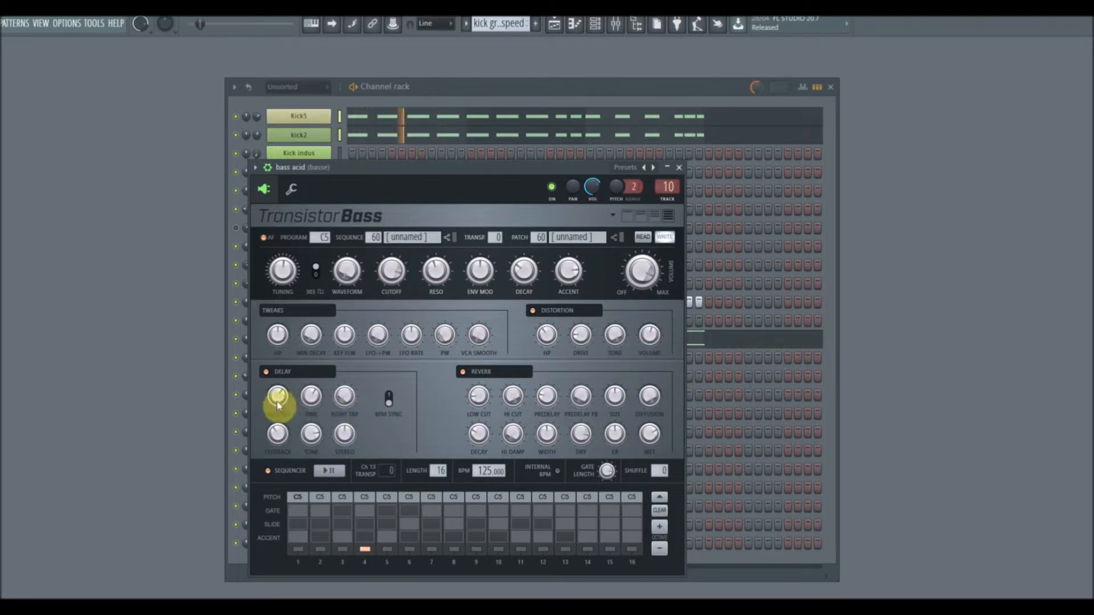
pyautogui.moveTo(279, 403); pyautogui.dragTo(278, 425)
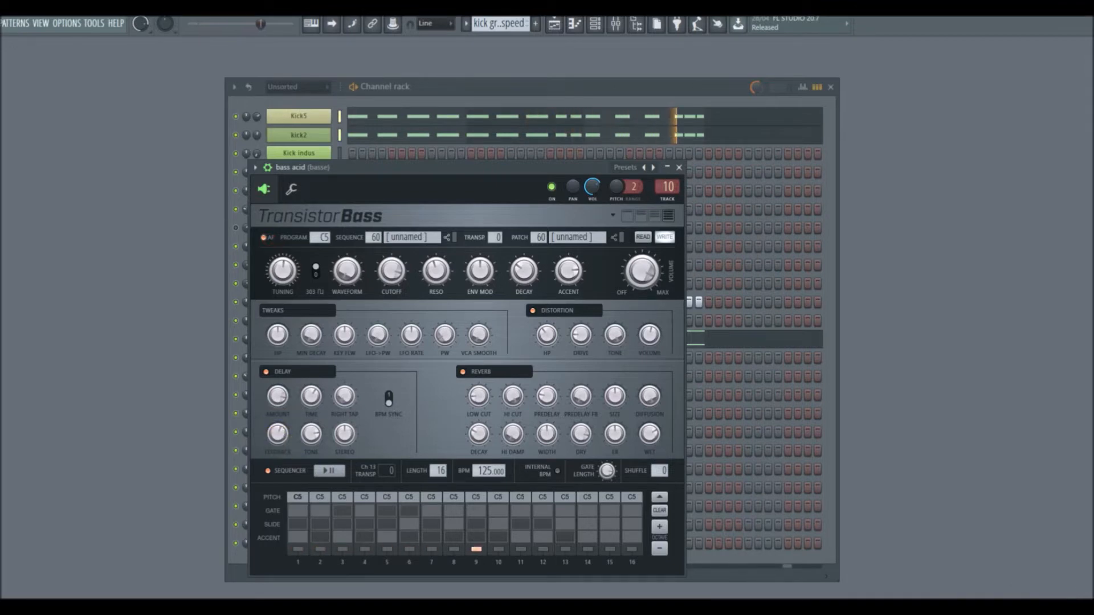
pyautogui.click(365, 535)
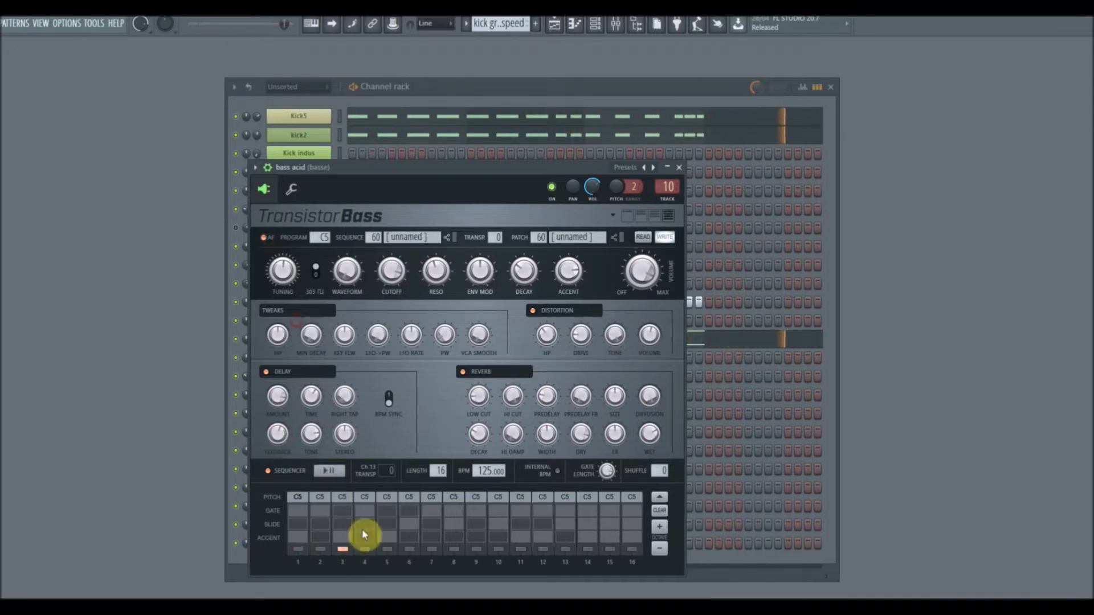
pyautogui.click(320, 522)
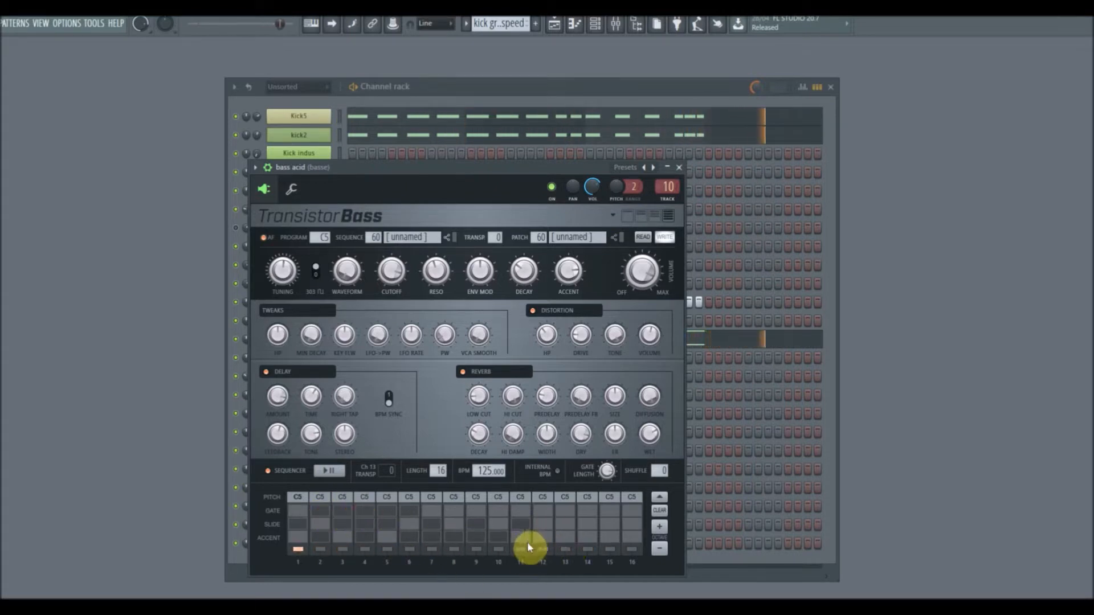
# Edit the gate, slide and accent cells of steps 7 to 12 in the TransistorBass sequencer
pyautogui.click(471, 523)
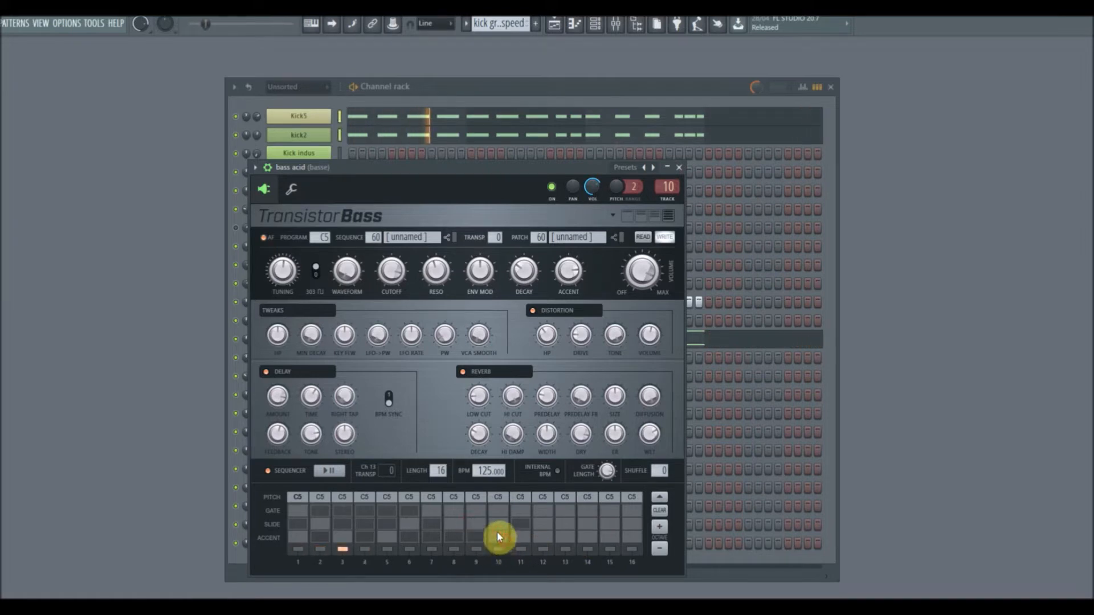
pyautogui.click(514, 525)
pyautogui.click(469, 537)
pyautogui.click(433, 515)
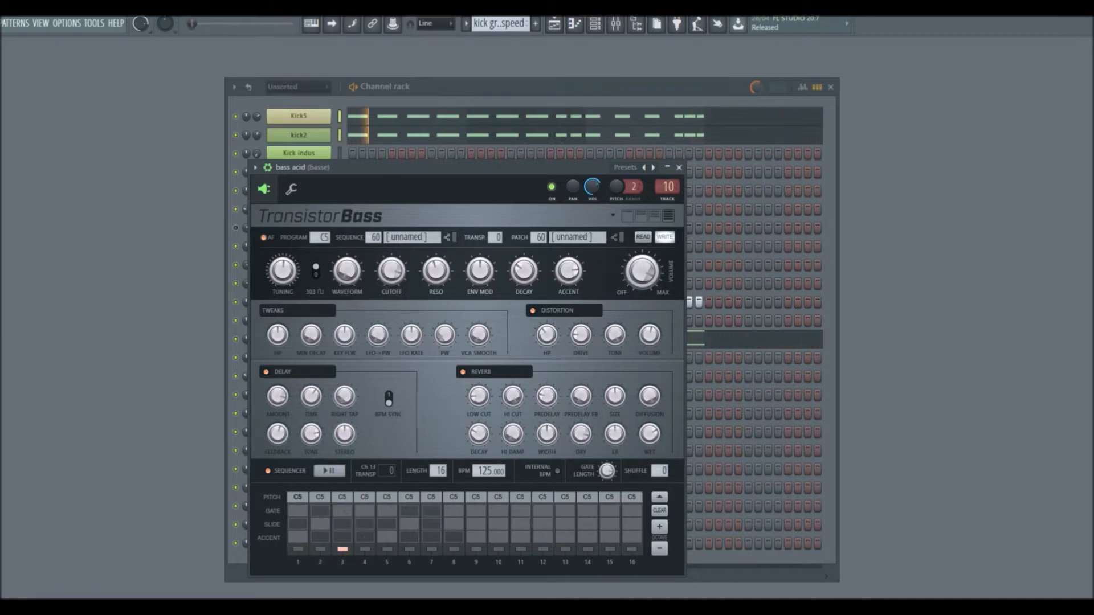
# Leave the synth window and fill the blue HiHat Closed channel on each 4 steps
pyautogui.click(679, 167)
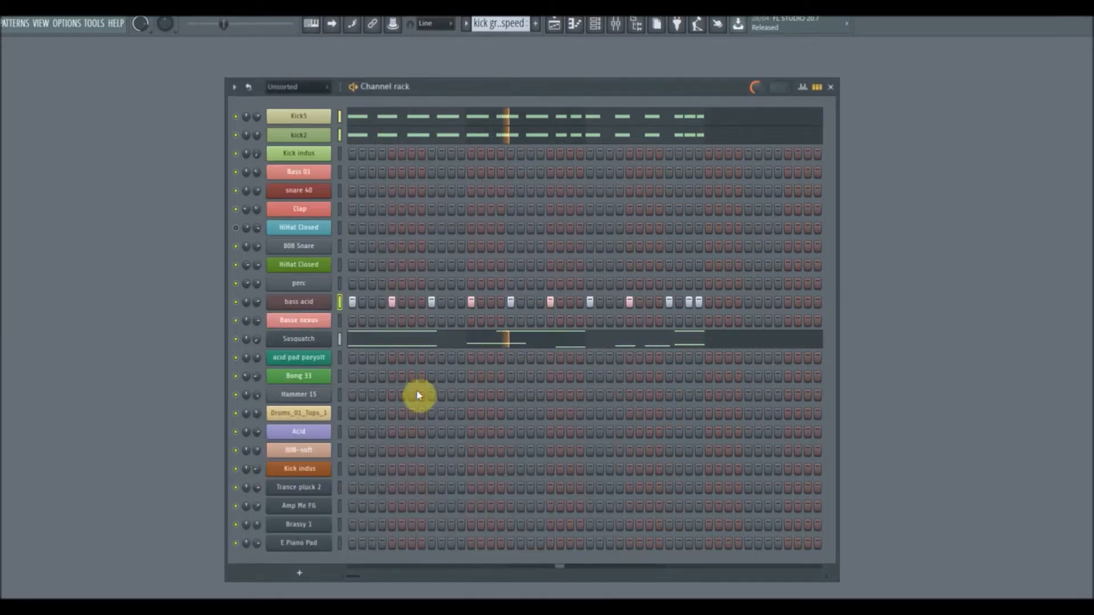
pyautogui.rightClick(285, 229)
pyautogui.click(494, 285)
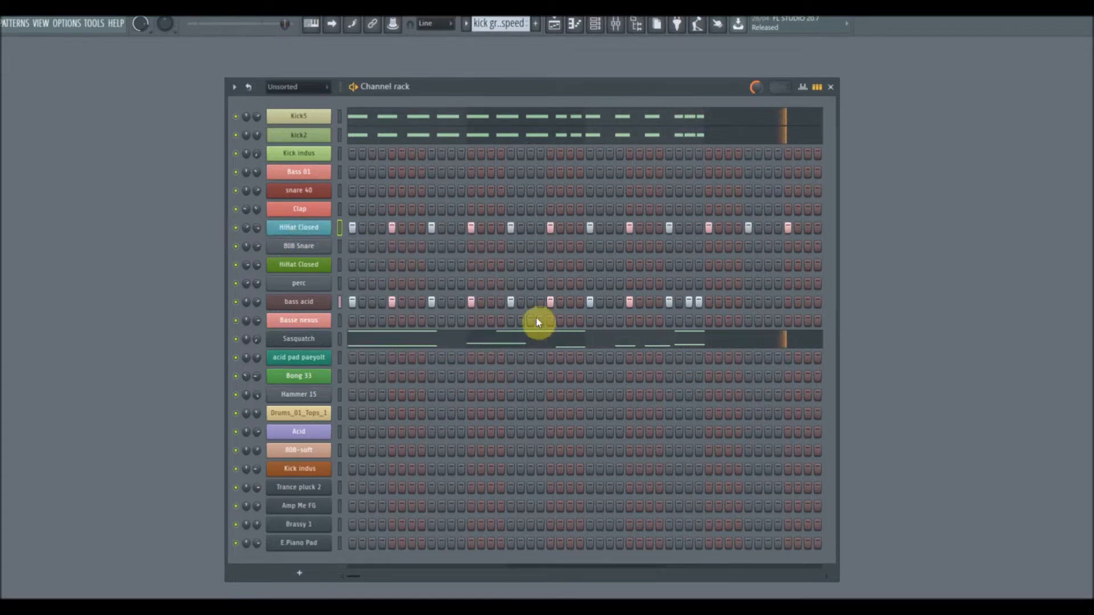
# Add three short C5 notes to the kick2 piano roll in bar 4 and return to the Channel rack
pyautogui.click(725, 137)
pyautogui.click(444, 117)
pyautogui.click(478, 116)
pyautogui.click(507, 116)
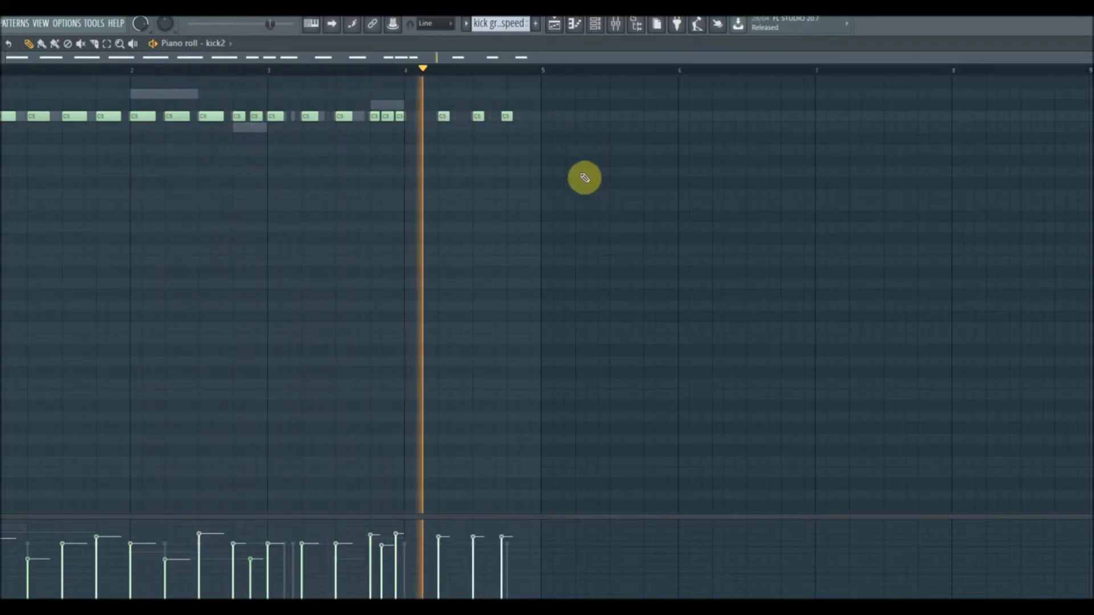
pyautogui.press('space')
pyautogui.press('space')
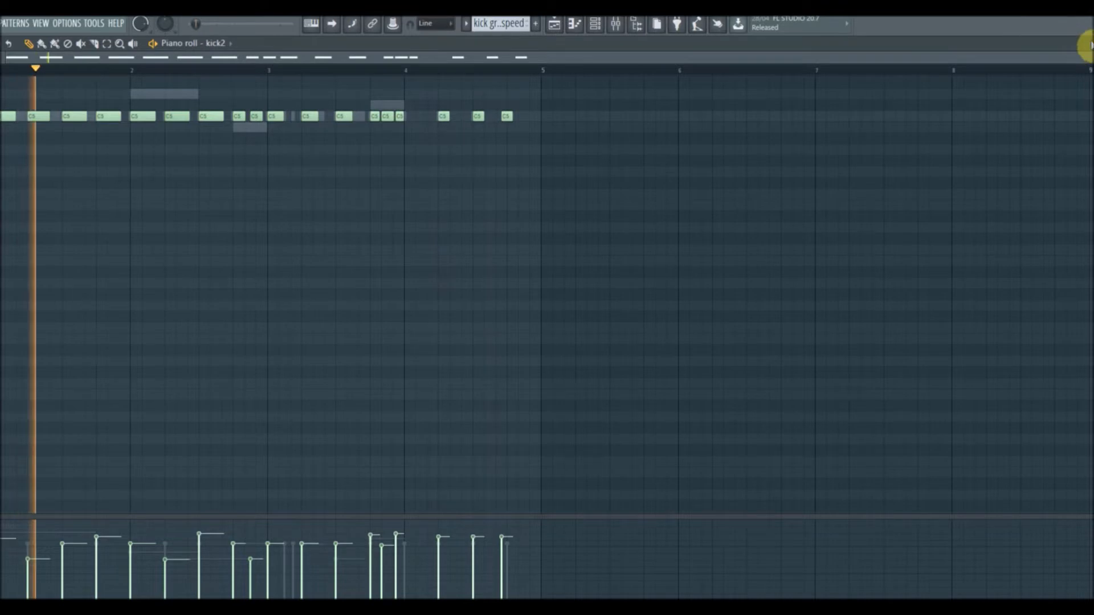
pyautogui.press('F7')
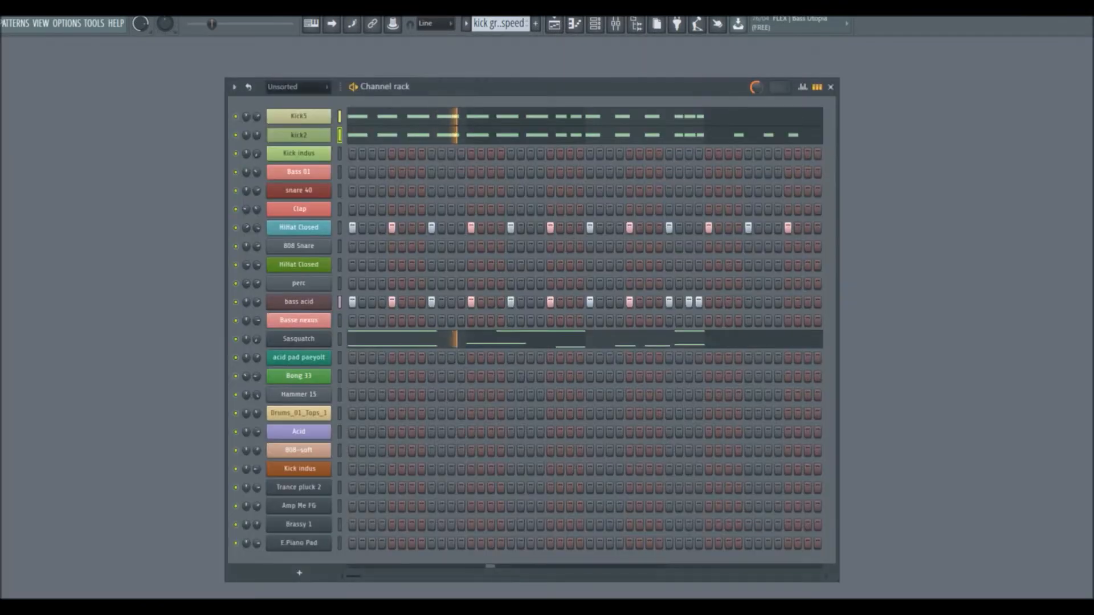
# Add three short C5 notes in bar 4 of the Kick5 piano roll, slightly behind the kick2 notes
pyautogui.click(730, 121)
pyautogui.click(443, 119)
pyautogui.click(479, 118)
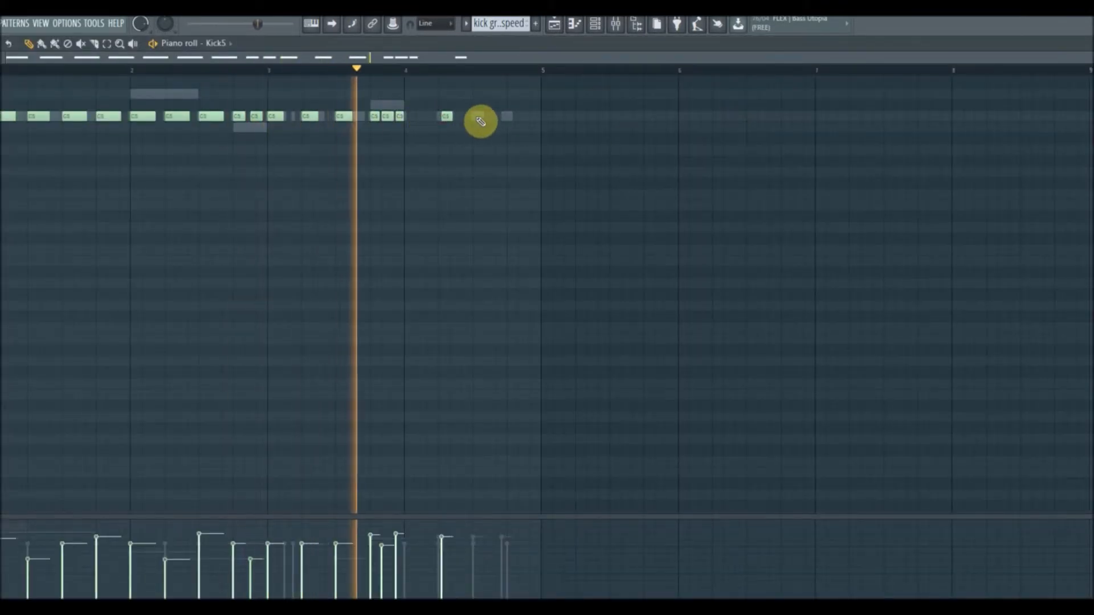
pyautogui.click(509, 116)
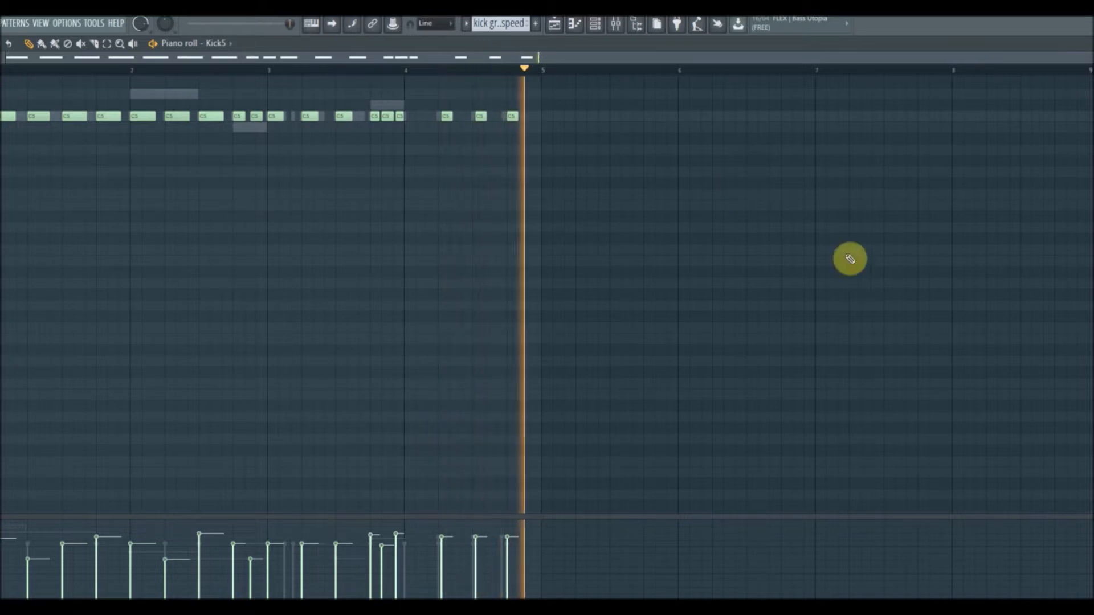
# Lower the velocities of the first two new Kick5 notes in bar 4, the second one the most
pyautogui.click(443, 559)
pyautogui.click(477, 544)
pyautogui.click(508, 537)
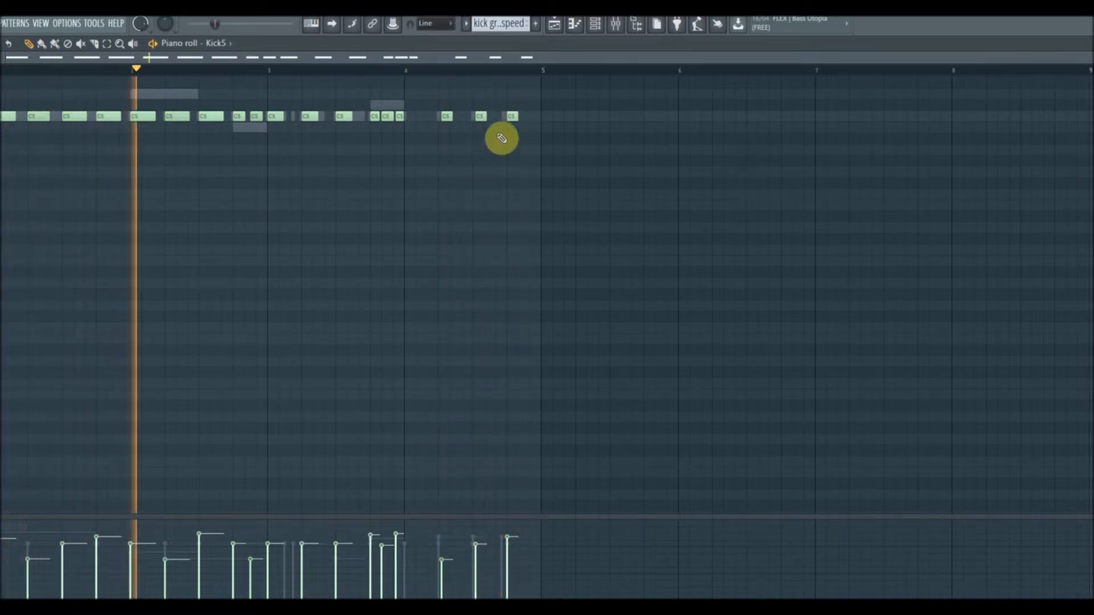
pyautogui.click(476, 567)
pyautogui.click(444, 546)
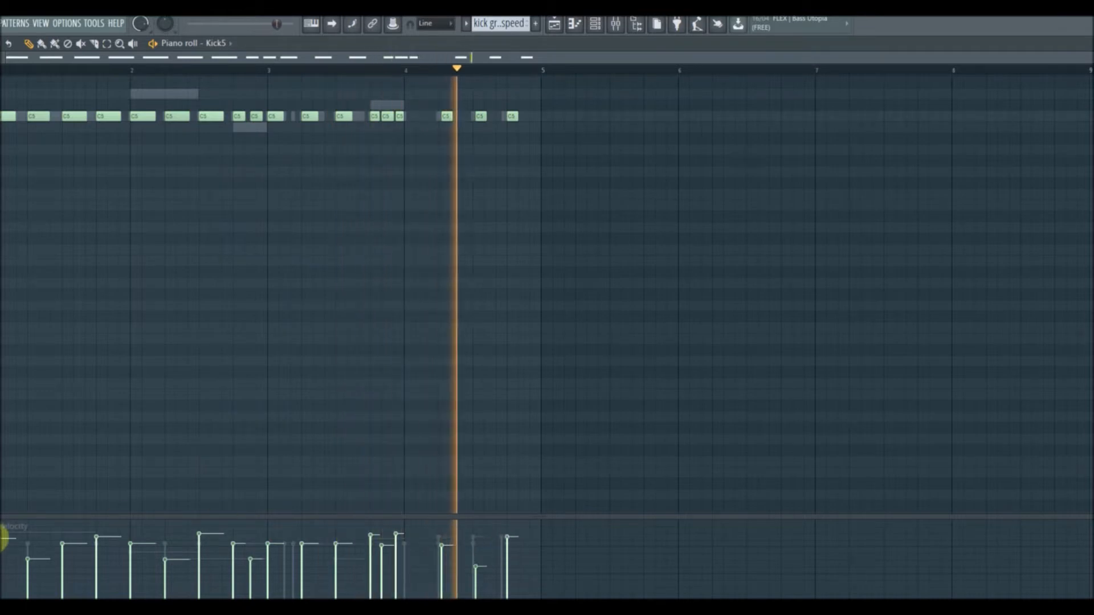
# Show the note fine pitch values, raise them for the last two Kick5 notes in bar 4, and close the piano roll
pyautogui.click(4, 534)
pyautogui.click(9, 587)
pyautogui.click(446, 574)
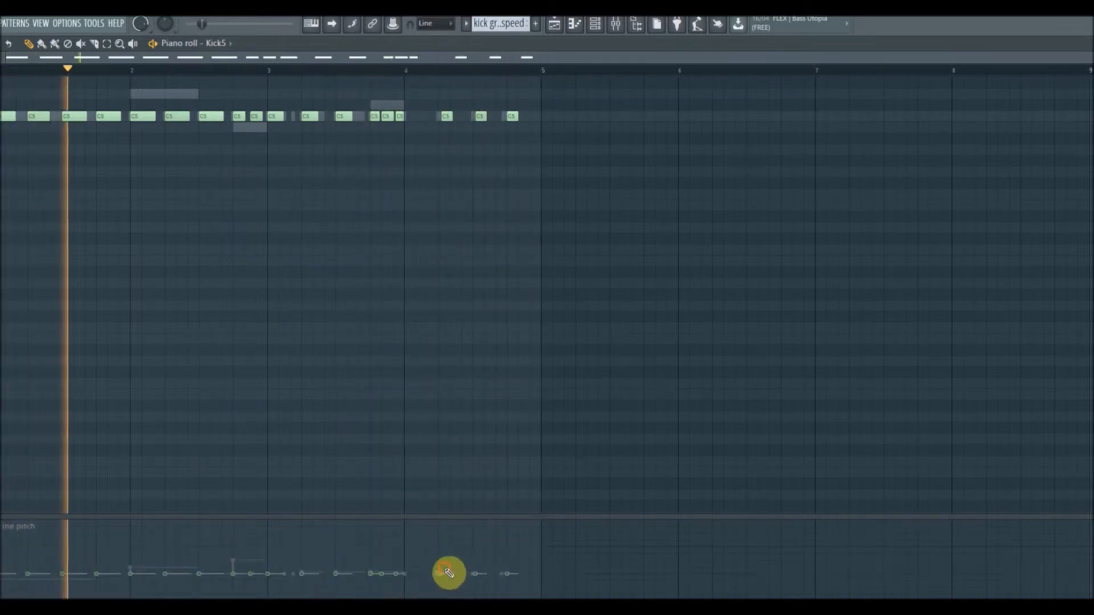
pyautogui.click(508, 567)
pyautogui.click(486, 569)
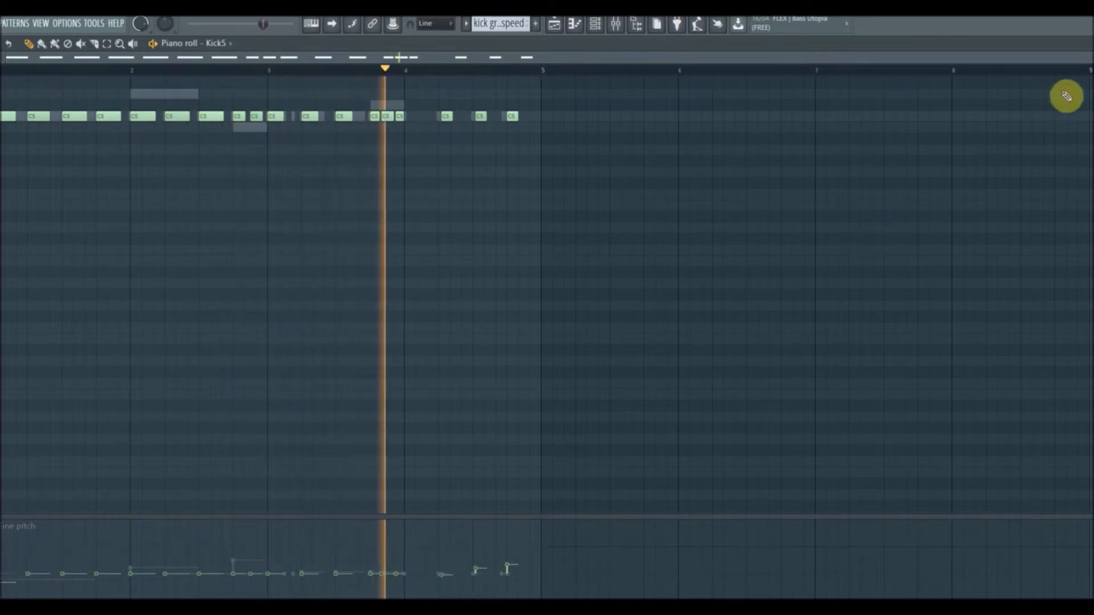
pyautogui.click(1092, 44)
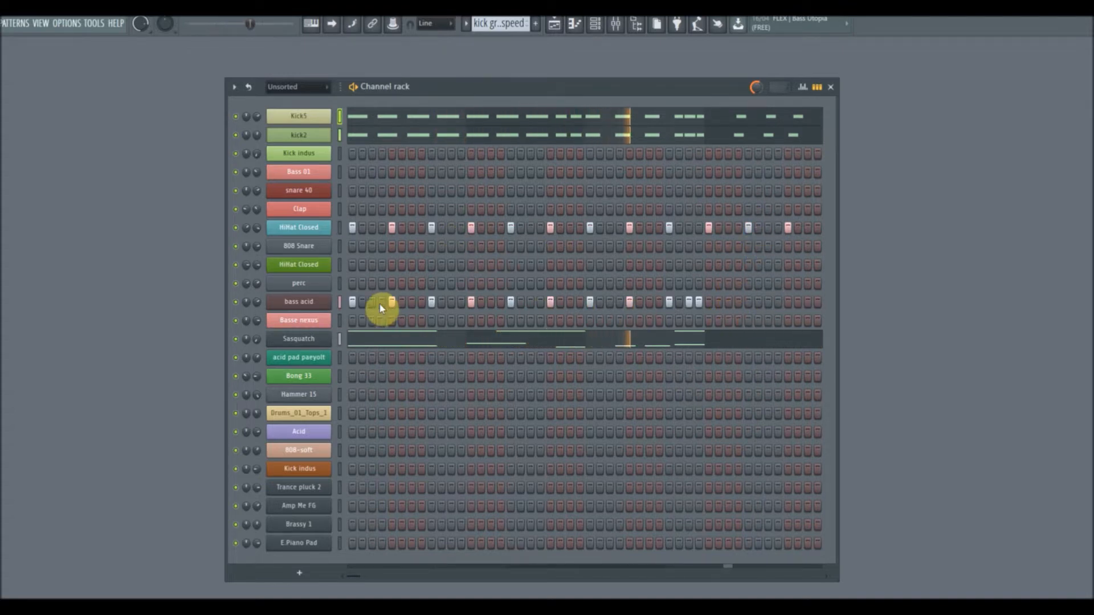
# Refill the bass acid channel, trying each 4 steps and settling on a fill of each 8 steps
pyautogui.rightClick(302, 305)
pyautogui.click(506, 357)
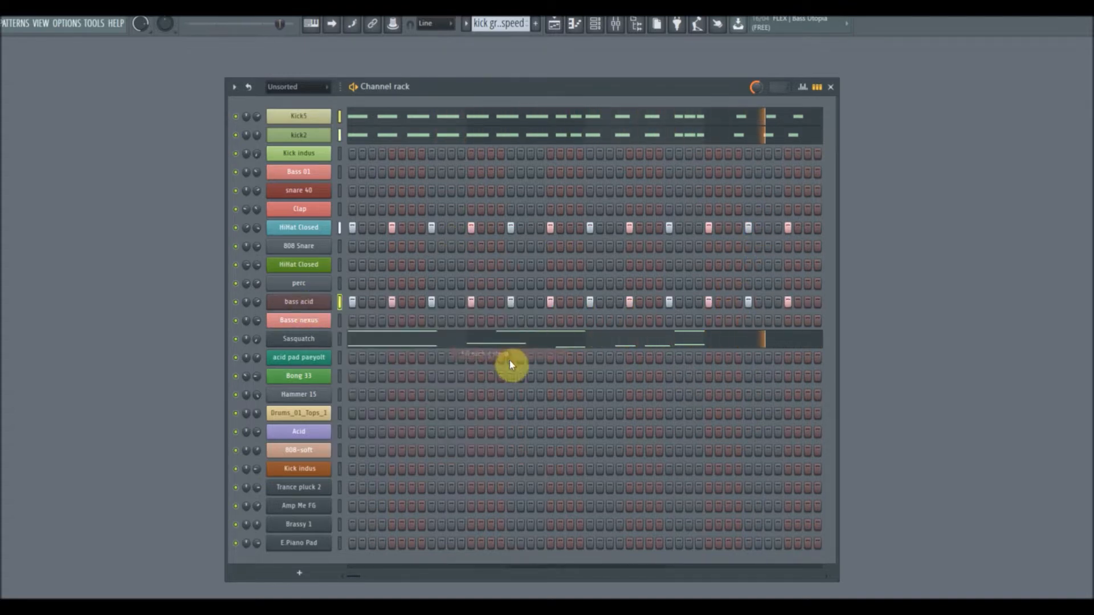
pyautogui.rightClick(309, 301)
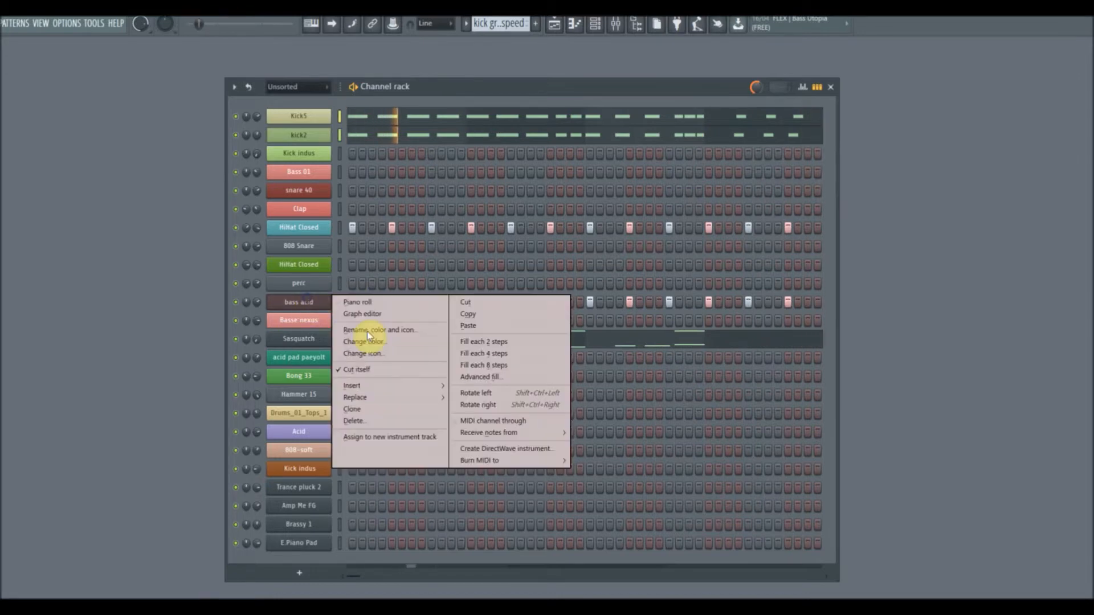
pyautogui.click(484, 365)
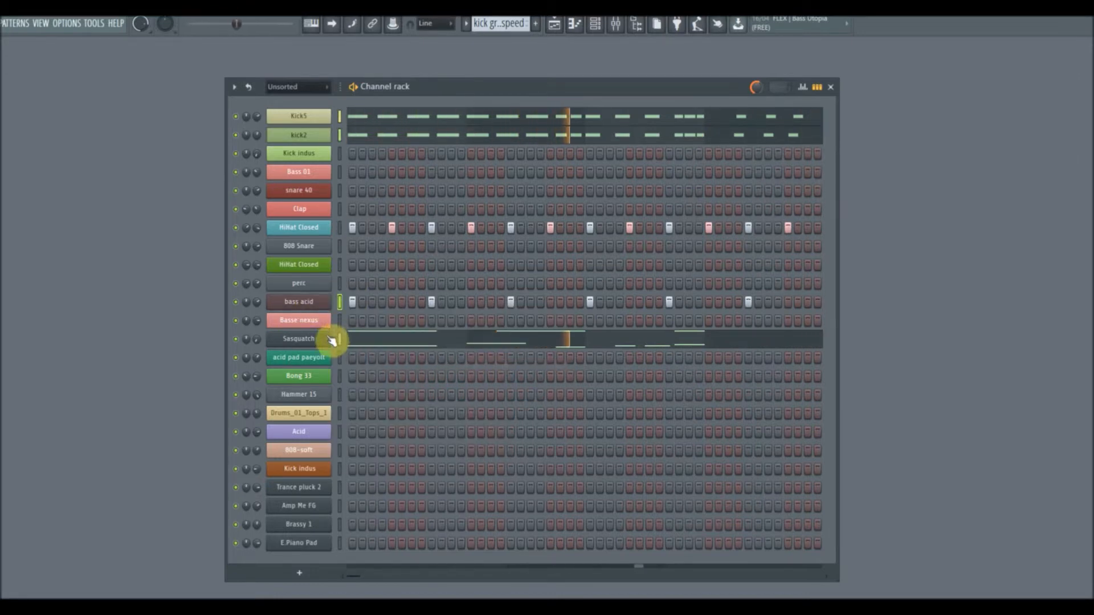
# Draw a C5 note in the Sasquatch piano roll lasting to the end of bar 4 and slice it with the Slice tool
pyautogui.click(734, 341)
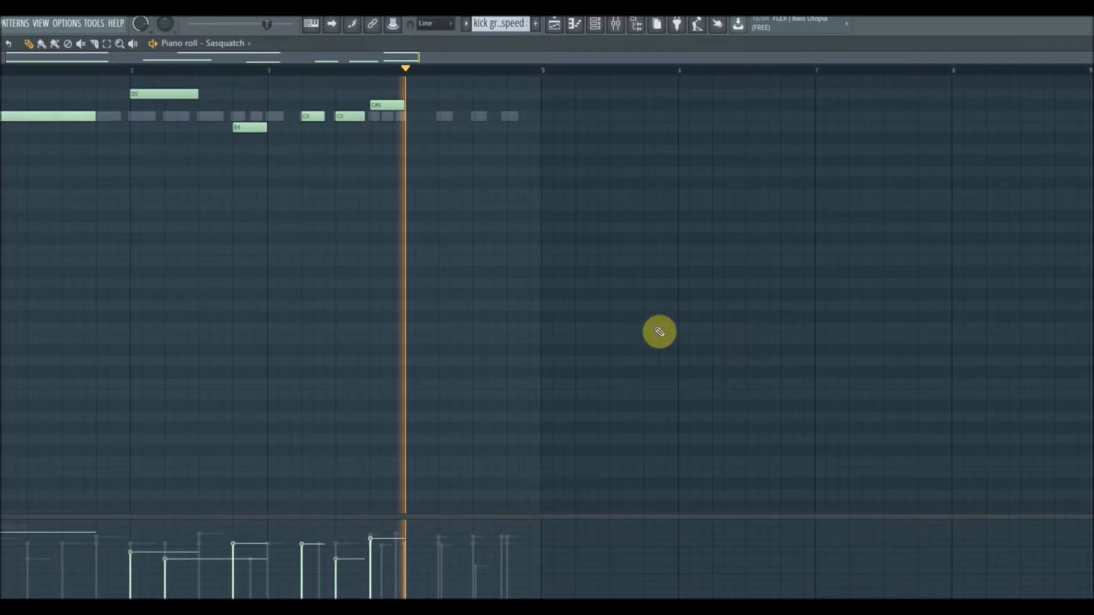
pyautogui.click(447, 122)
pyautogui.moveTo(454, 121); pyautogui.dragTo(542, 122)
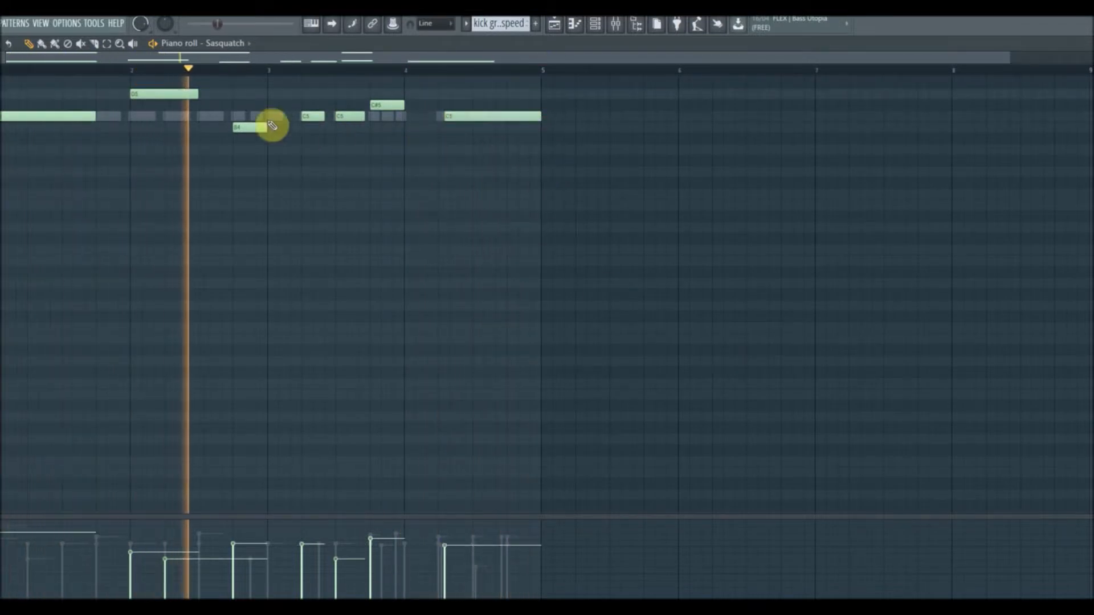
pyautogui.click(96, 45)
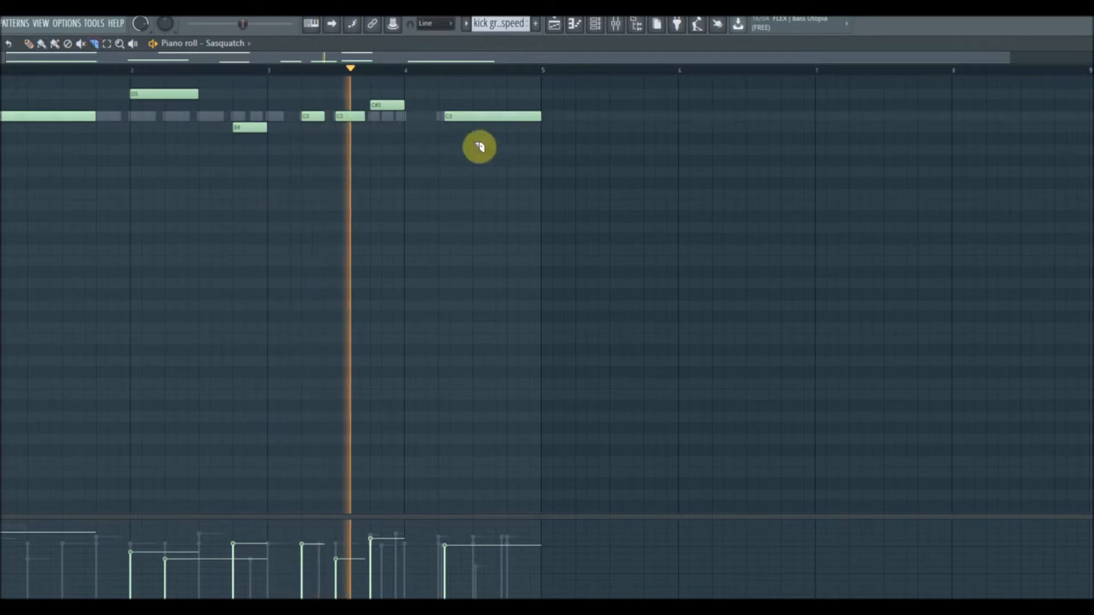
pyautogui.moveTo(473, 113); pyautogui.dragTo(507, 143)
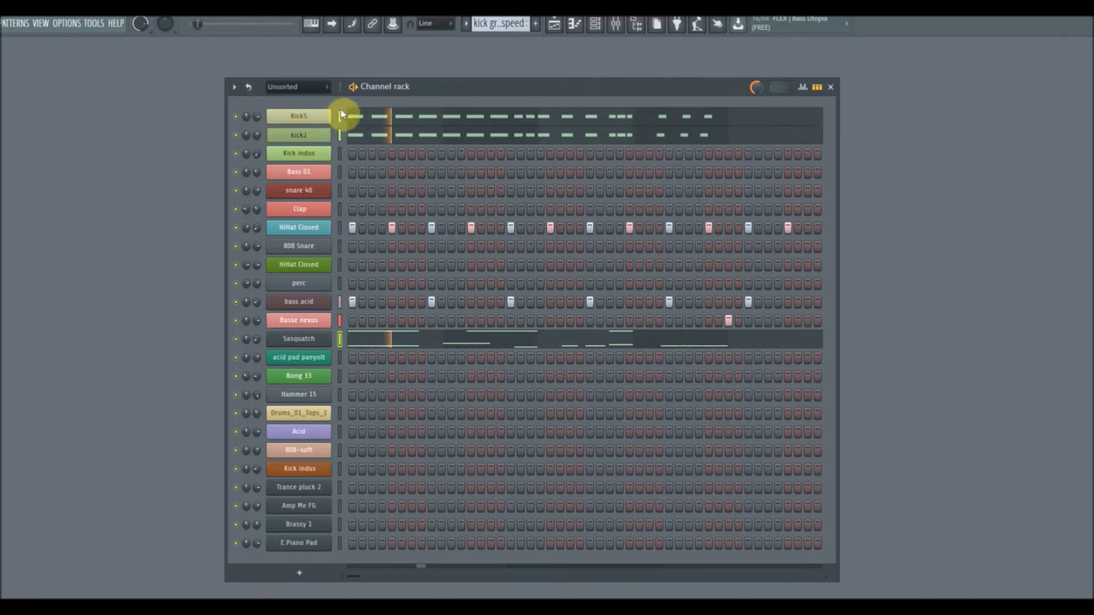
# Switch to the Kick2 groove pattern and cut all the notes from the Bass 01 channel
pyautogui.scroll(-1, 496, 23)
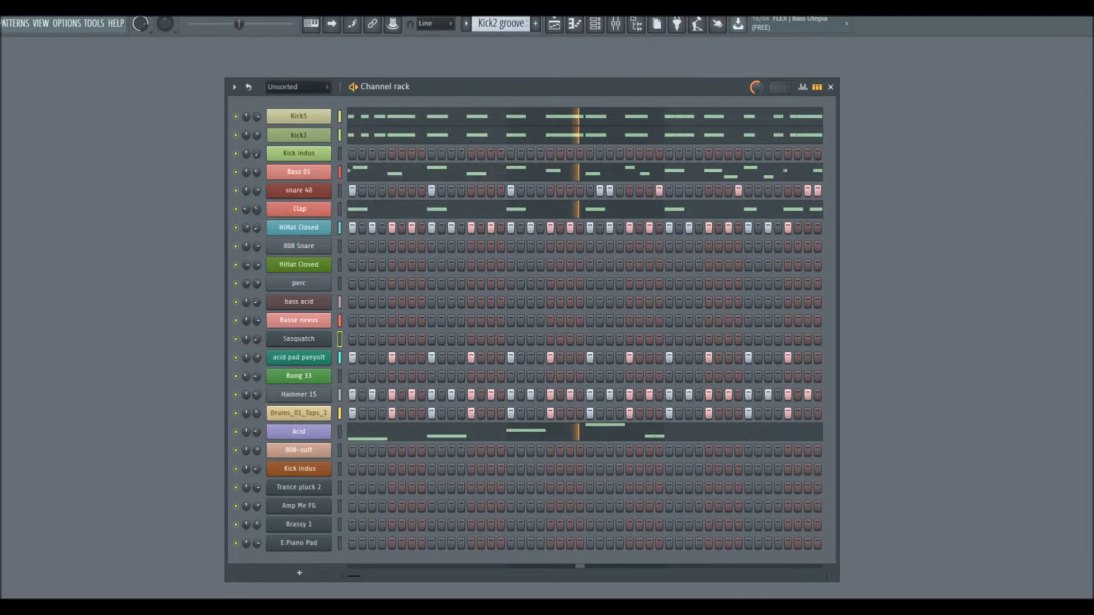
pyautogui.rightClick(308, 175)
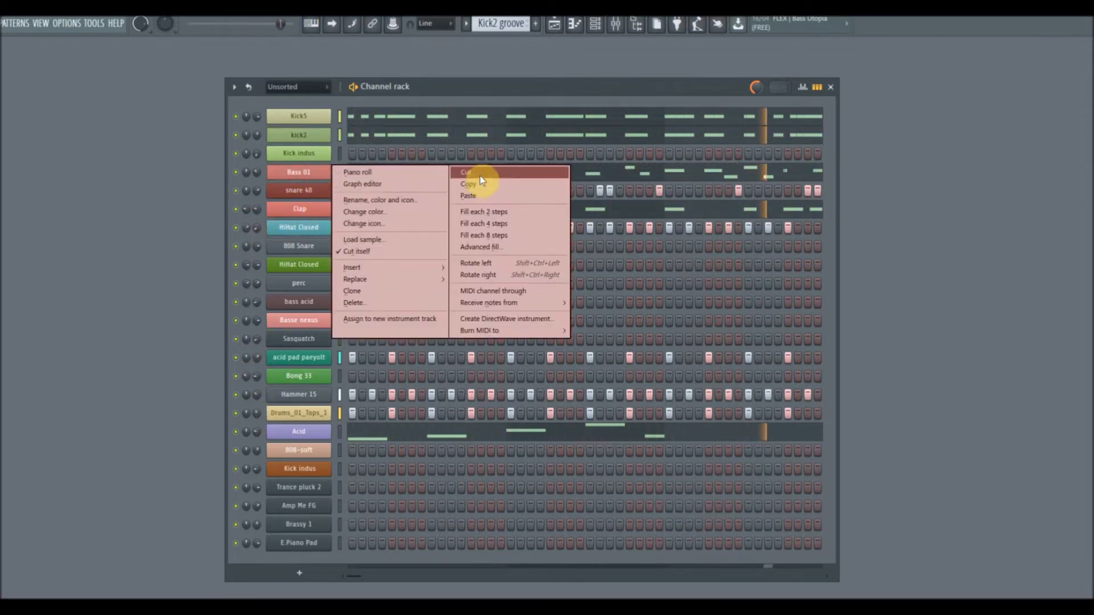
pyautogui.click(480, 174)
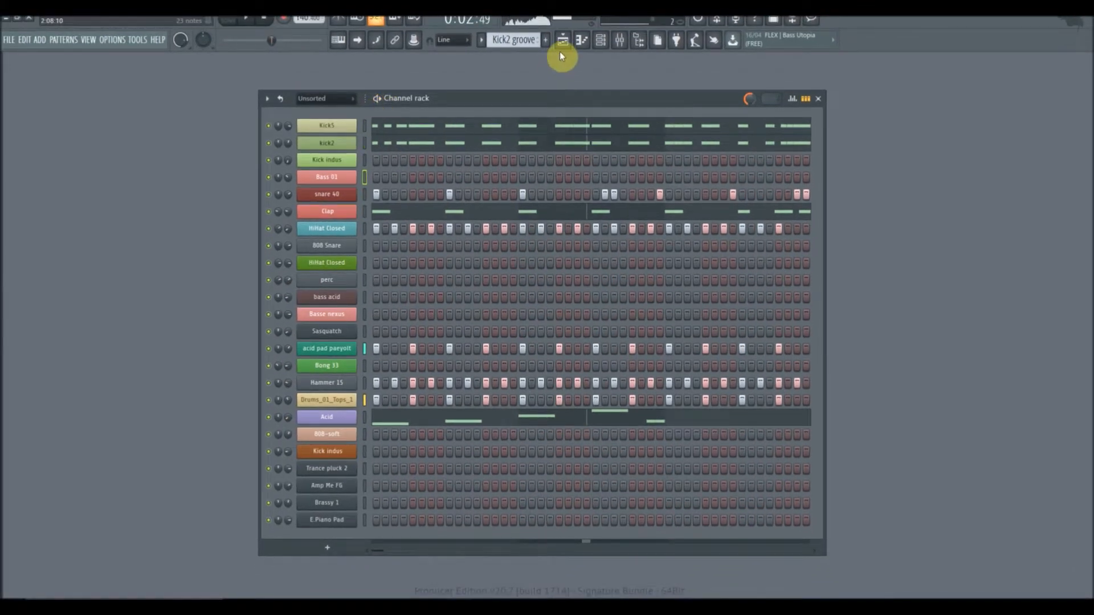
# Open the Playlist and play the song arrangement from its beginning
pyautogui.click(562, 40)
pyautogui.press('space')
pyautogui.moveTo(212, 72); pyautogui.dragTo(188, 75)
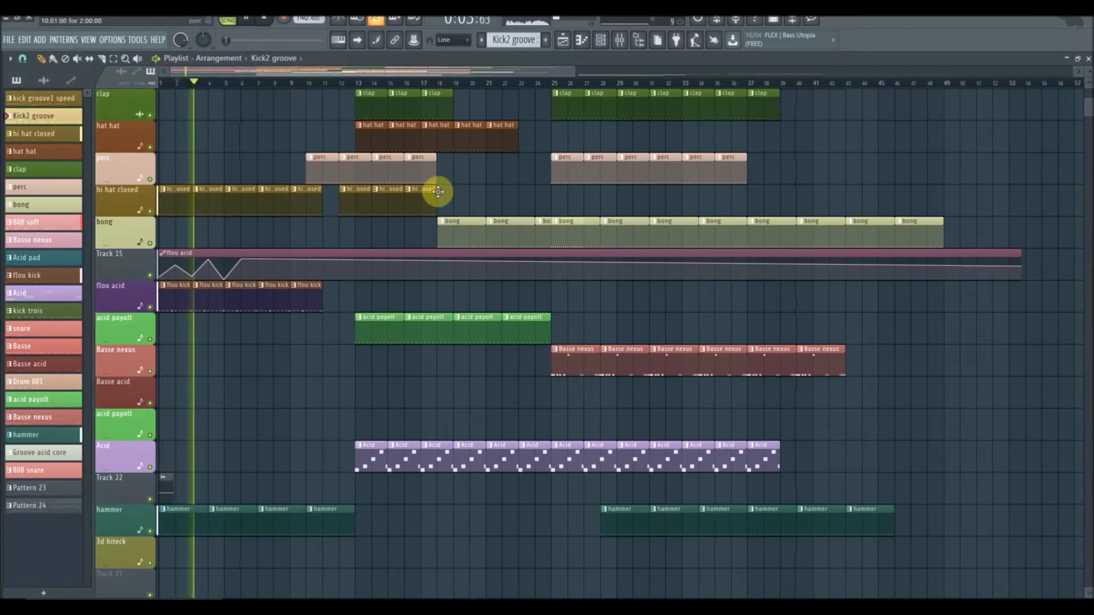
# Examine the mixer levels and the Playlist arrangement during playback, including the clips beyond bar 57
pyautogui.click(621, 41)
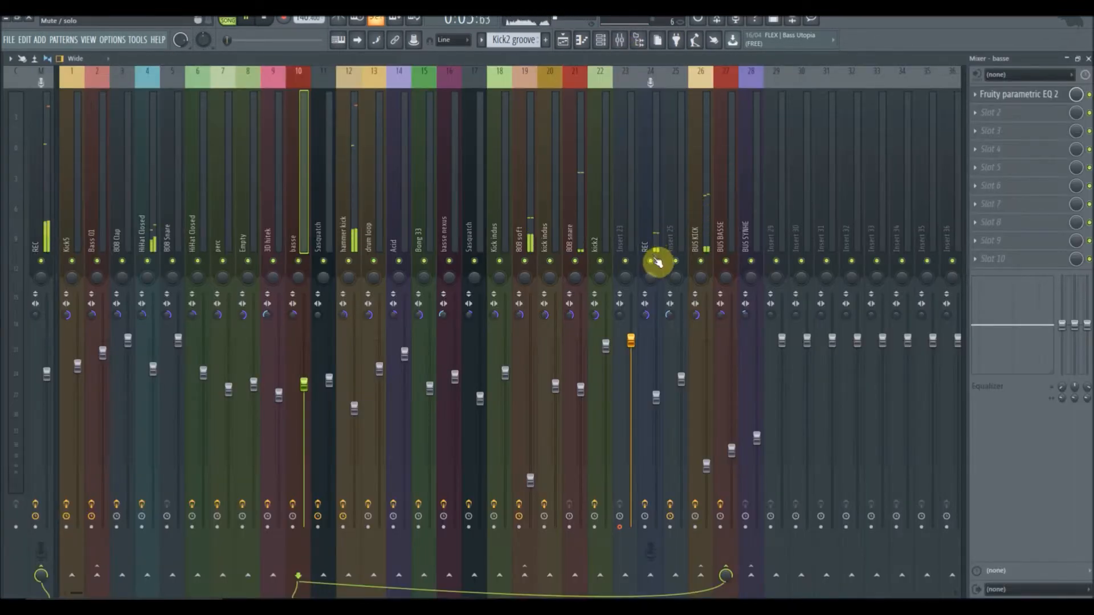
pyautogui.click(1088, 59)
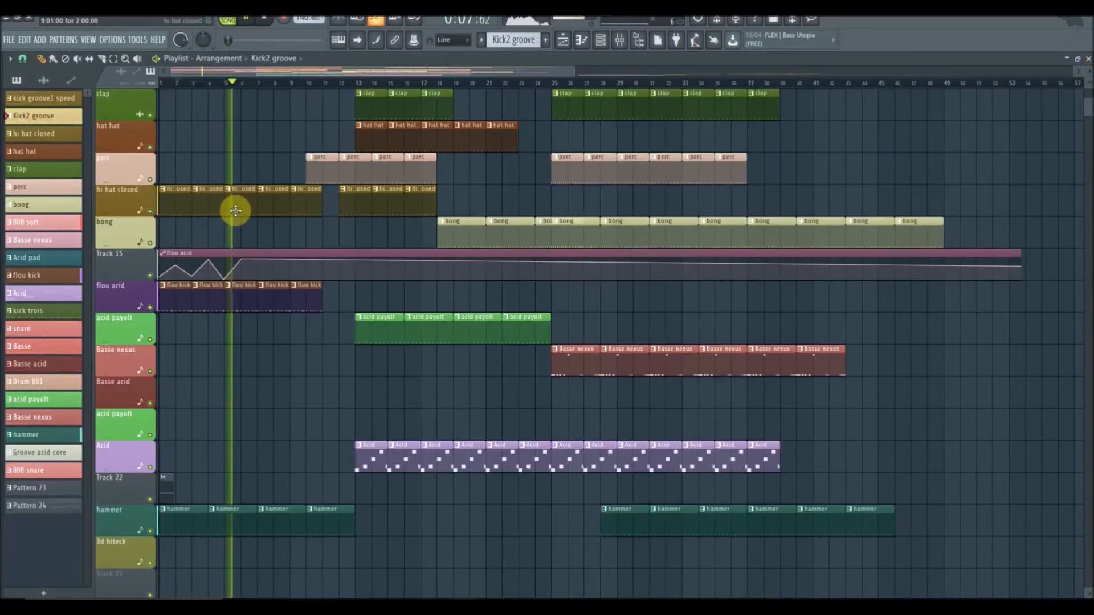
pyautogui.click(563, 41)
pyautogui.click(562, 41)
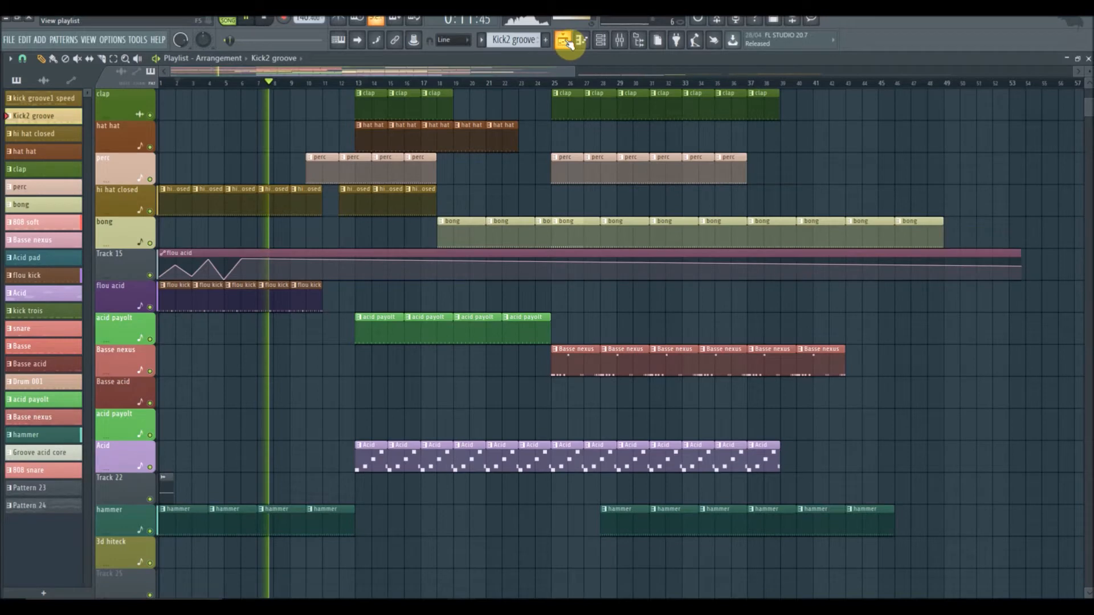
pyautogui.click(620, 41)
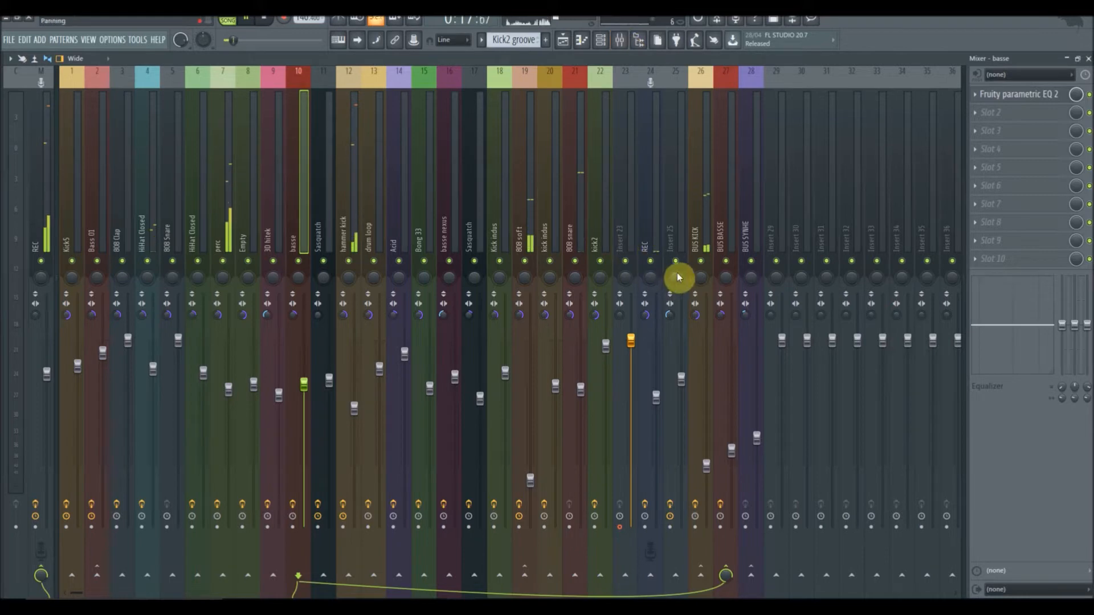
pyautogui.click(1089, 59)
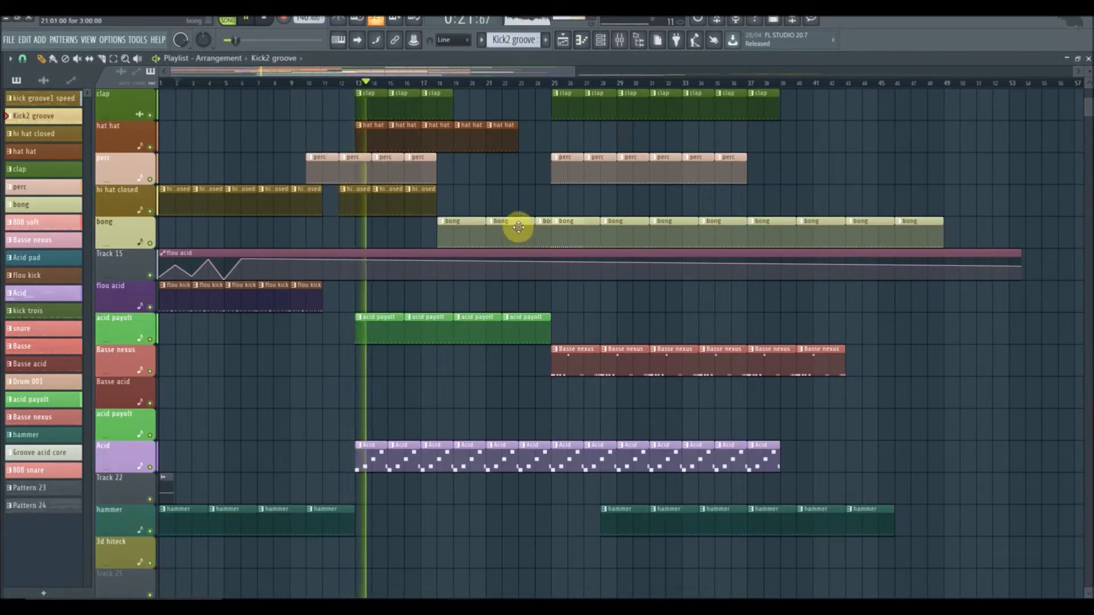
pyautogui.scroll(-2, 493, 89)
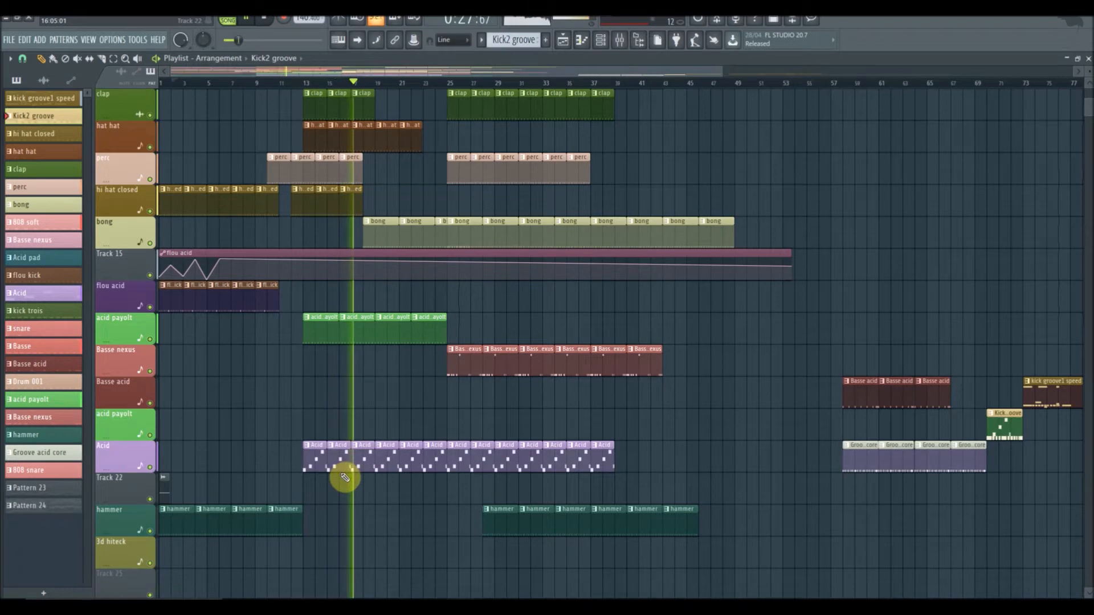
# Delete the Acid clips between bars 13 and 25 on the Acid track
pyautogui.click(154, 341)
pyautogui.click(153, 341)
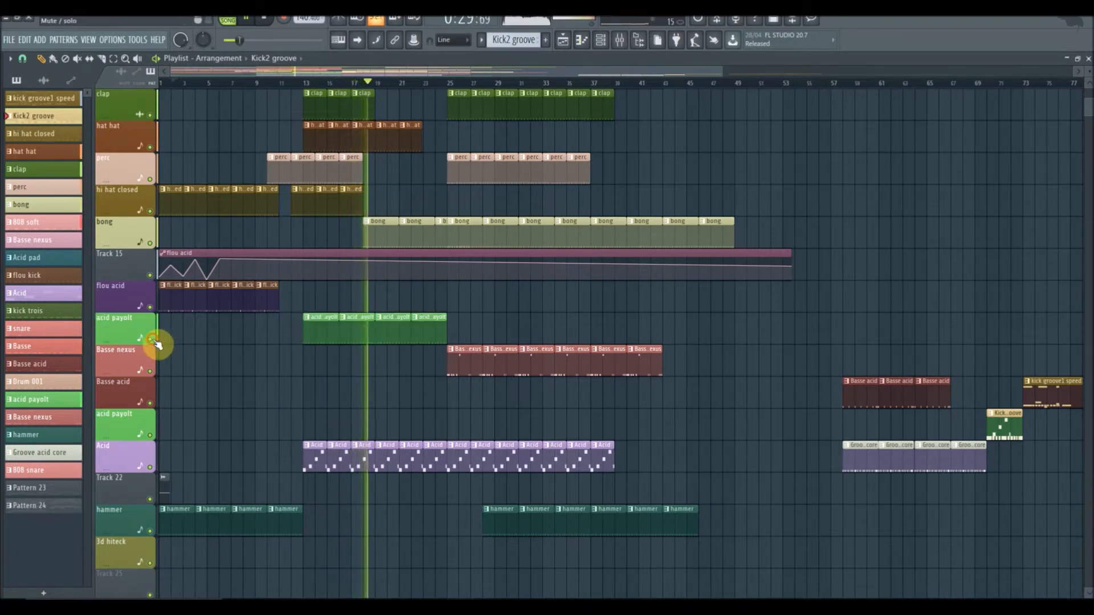
pyautogui.rightClick(323, 466)
pyautogui.rightClick(362, 467)
pyautogui.rightClick(342, 457)
pyautogui.rightClick(408, 459)
pyautogui.rightClick(395, 463)
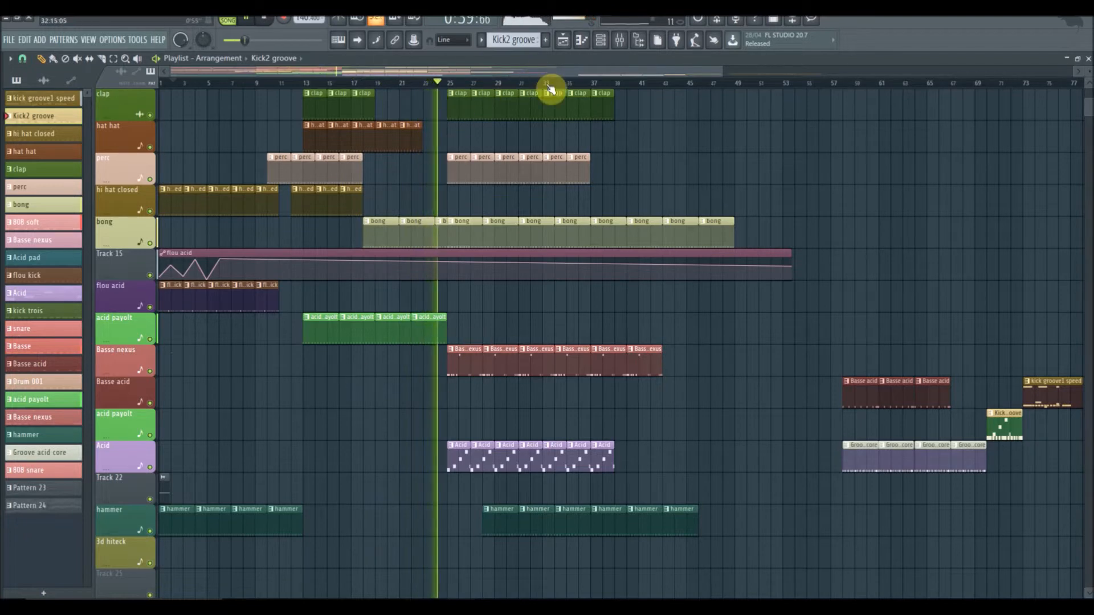
# In the mixer, lower the Bass 01 fader to about -8.3 dB, lower the basse nexus fader and raise the REC fader
pyautogui.click(619, 41)
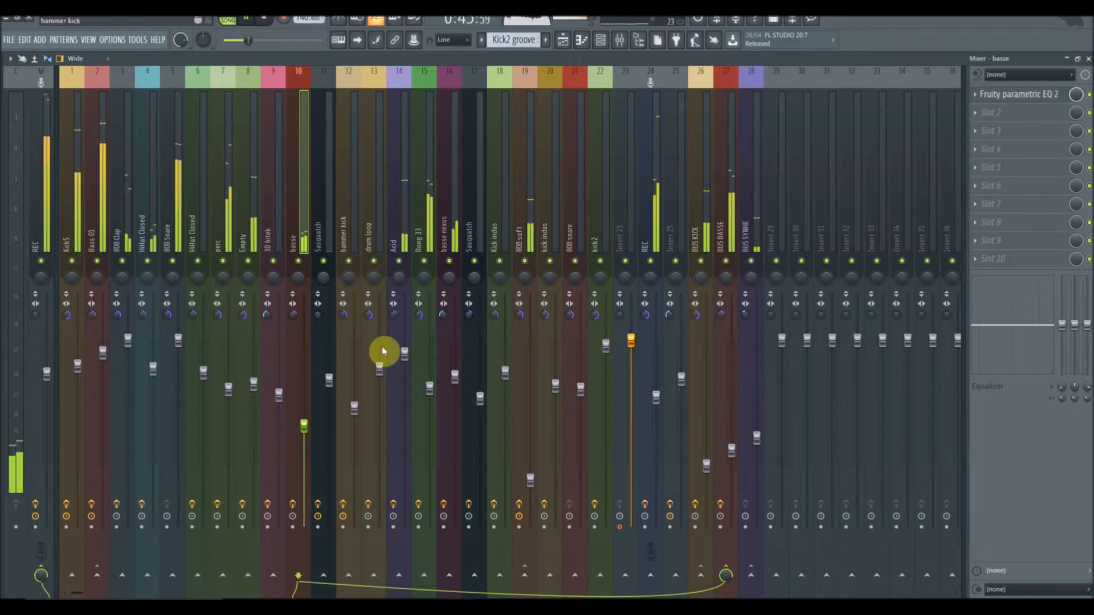
pyautogui.moveTo(108, 359); pyautogui.dragTo(110, 408)
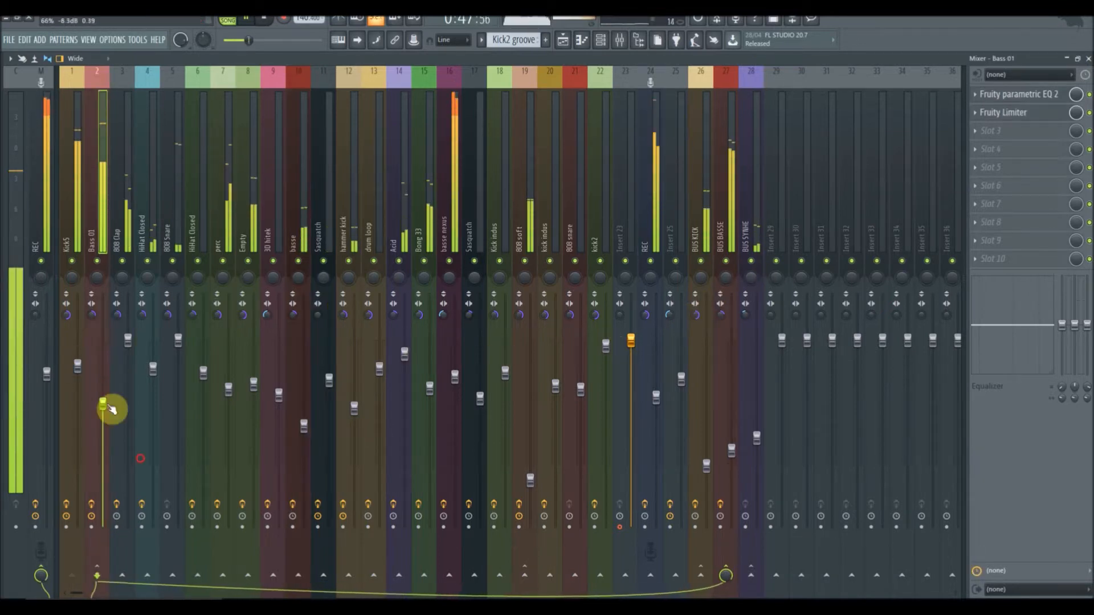
pyautogui.moveTo(454, 377); pyautogui.dragTo(454, 416)
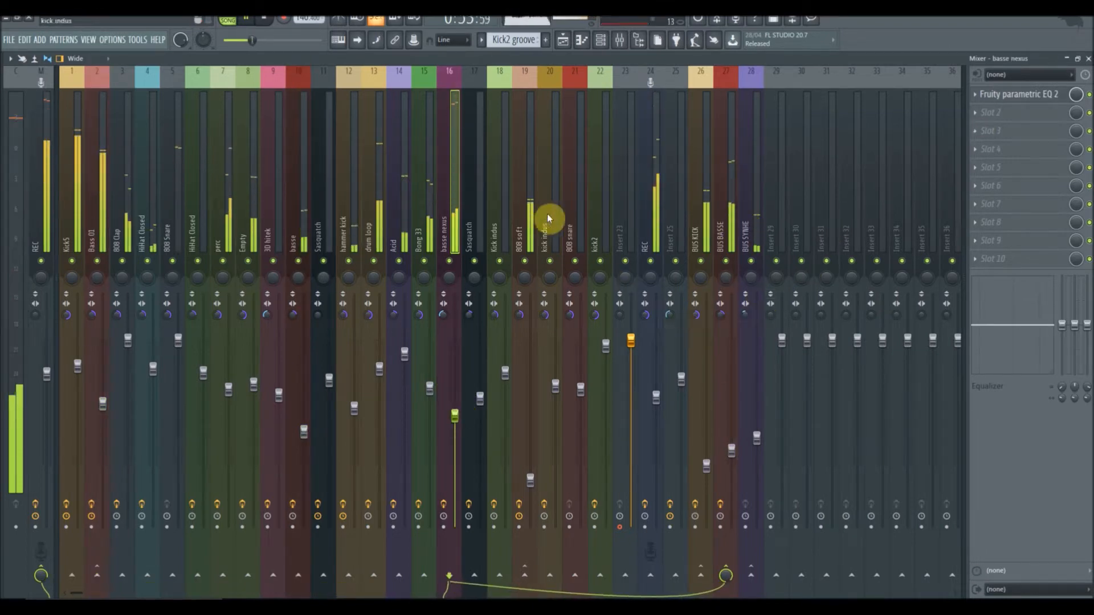
pyautogui.moveTo(656, 397); pyautogui.dragTo(656, 364)
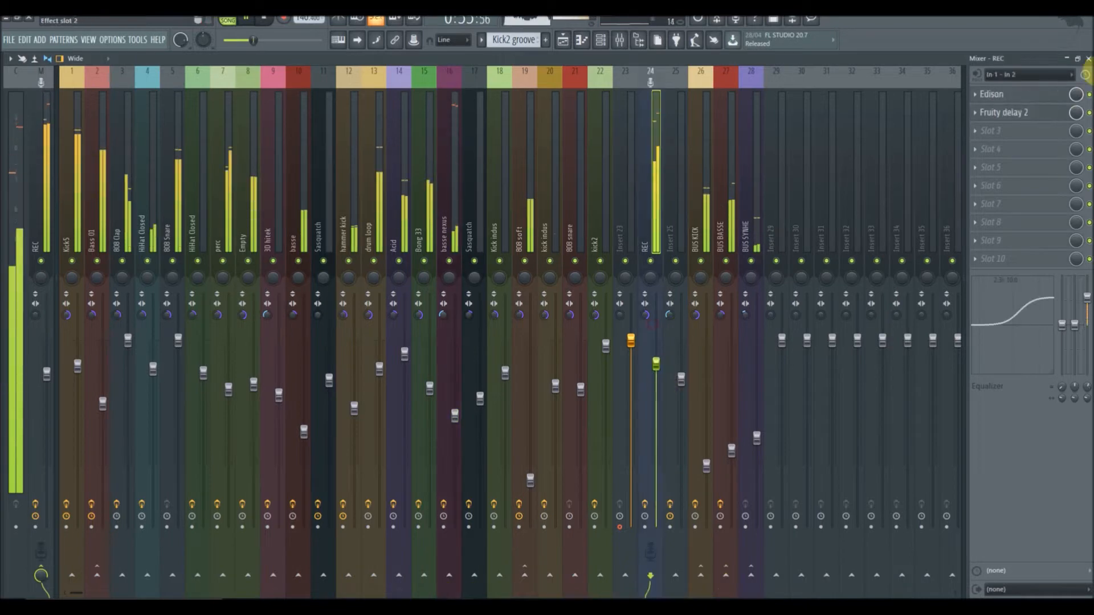
# Return to the Playlist and play the section after bar 57 containing the Basse acid and Groove acid core clips
pyautogui.click(1087, 59)
pyautogui.moveTo(613, 74); pyautogui.dragTo(851, 79)
pyautogui.click(655, 83)
pyautogui.scroll(5, 501, 87)
pyautogui.click(358, 395)
pyautogui.click(390, 455)
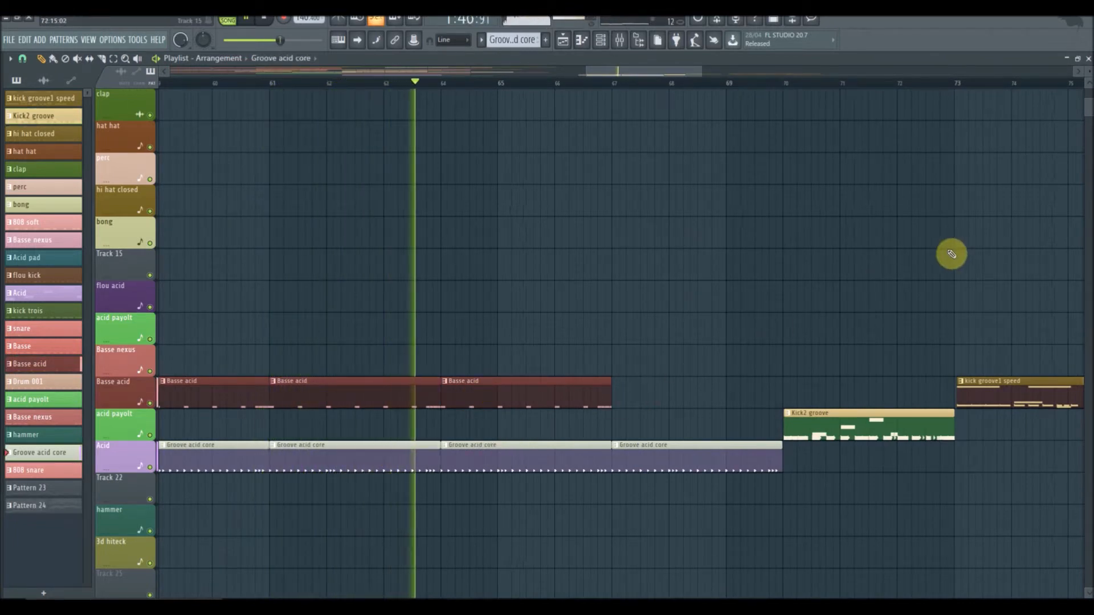
# Play from the Kick2 groove clip at bar 70 and align the following kick groove1 speed clip to start at bar 73
pyautogui.click(789, 87)
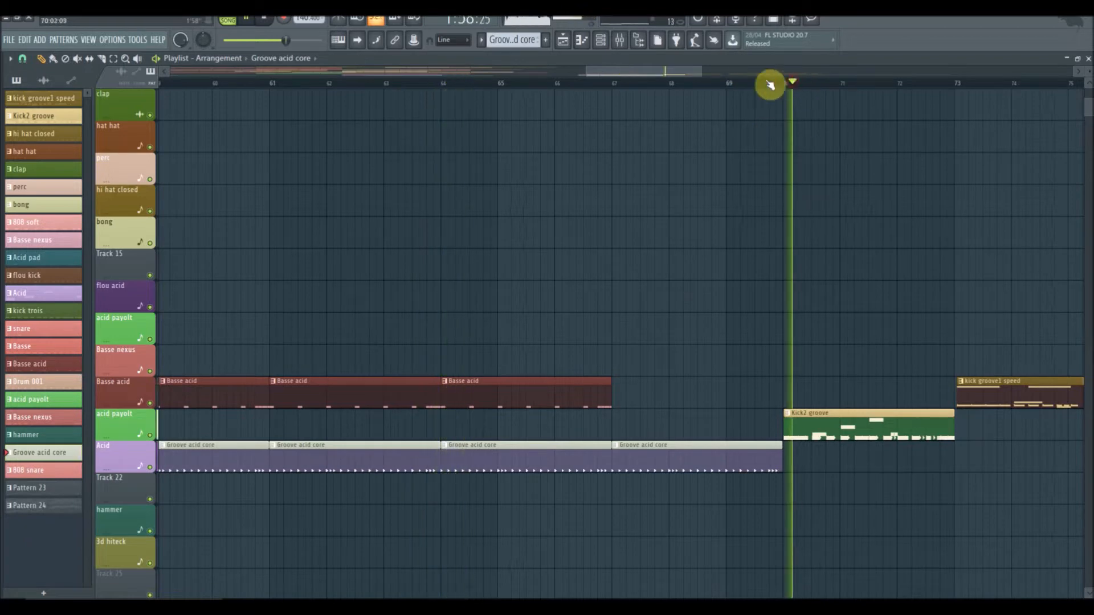
pyautogui.click(738, 77)
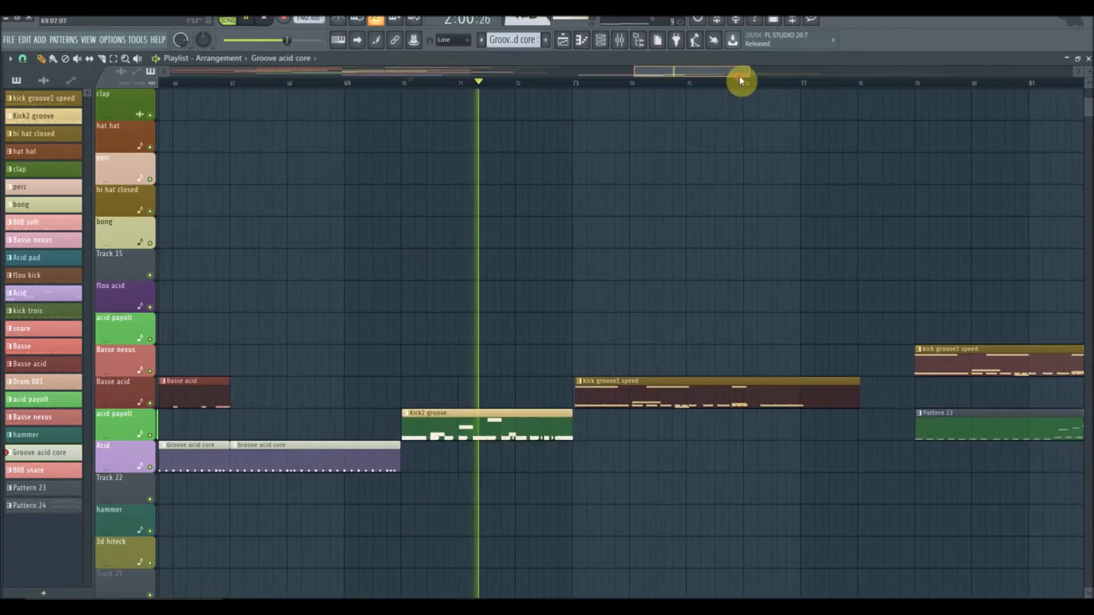
pyautogui.moveTo(623, 396); pyautogui.dragTo(620, 396)
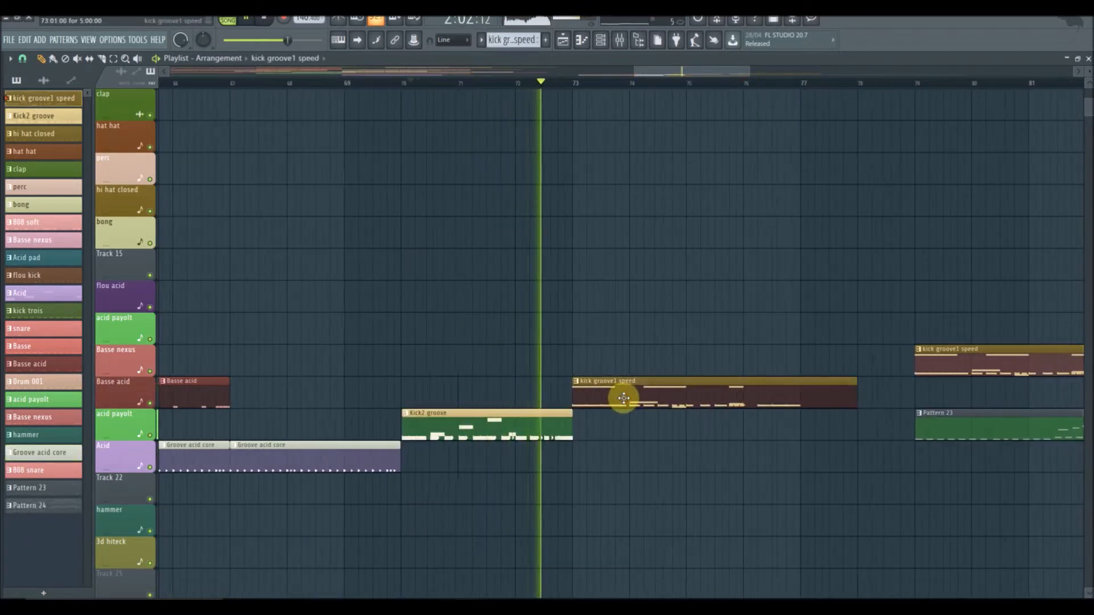
# Play the section from bar 79 and delete the three kick groove1 speed clips on the Basse nexus track
pyautogui.scroll(-2, 749, 86)
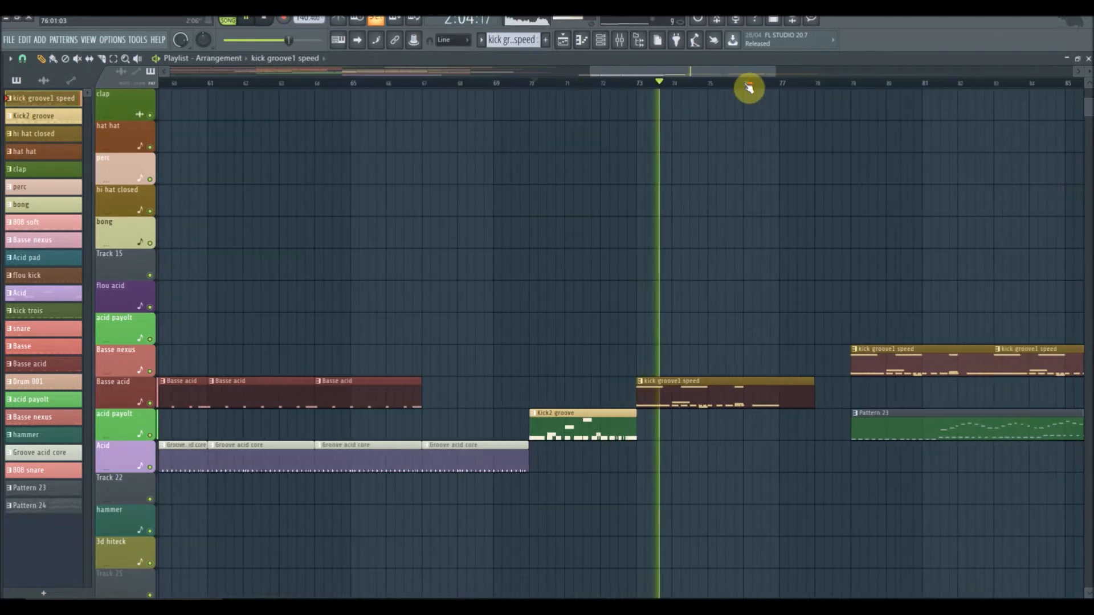
pyautogui.moveTo(733, 76); pyautogui.dragTo(795, 93)
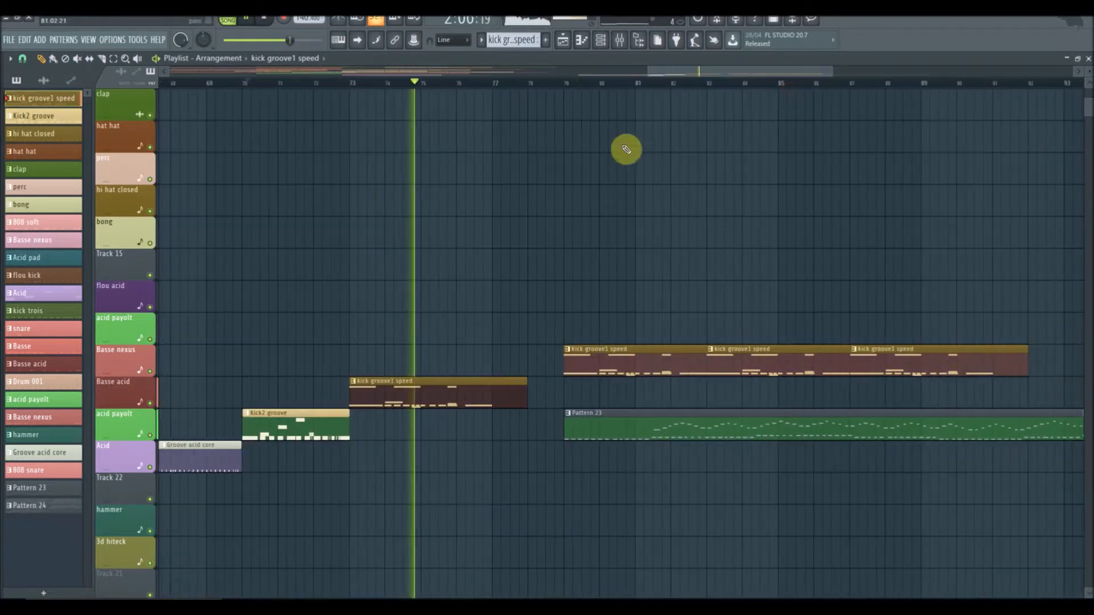
pyautogui.click(586, 85)
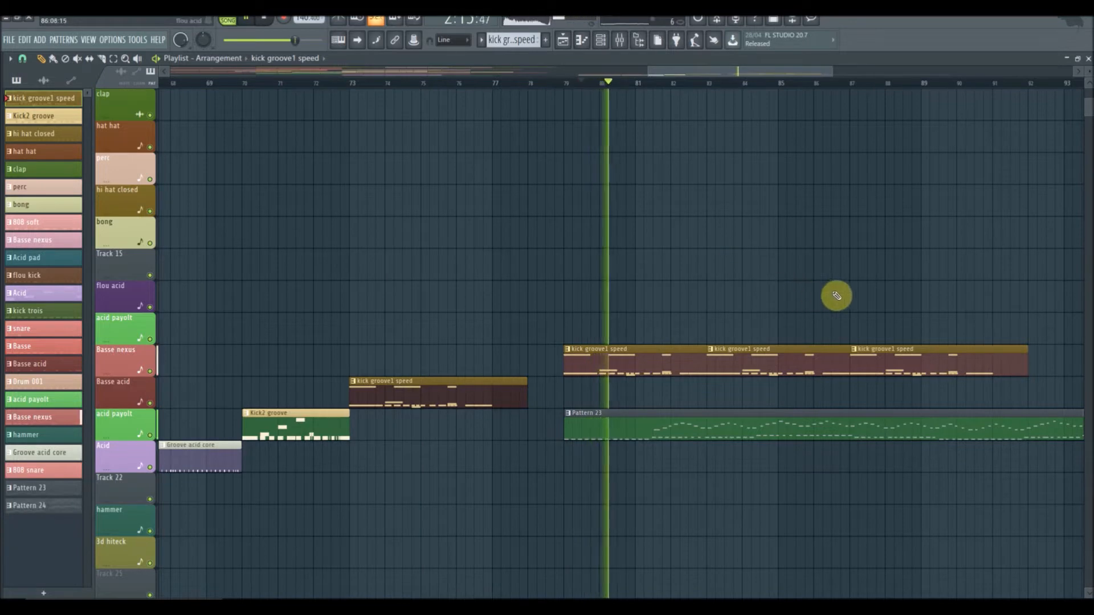
pyautogui.moveTo(721, 72); pyautogui.dragTo(758, 81)
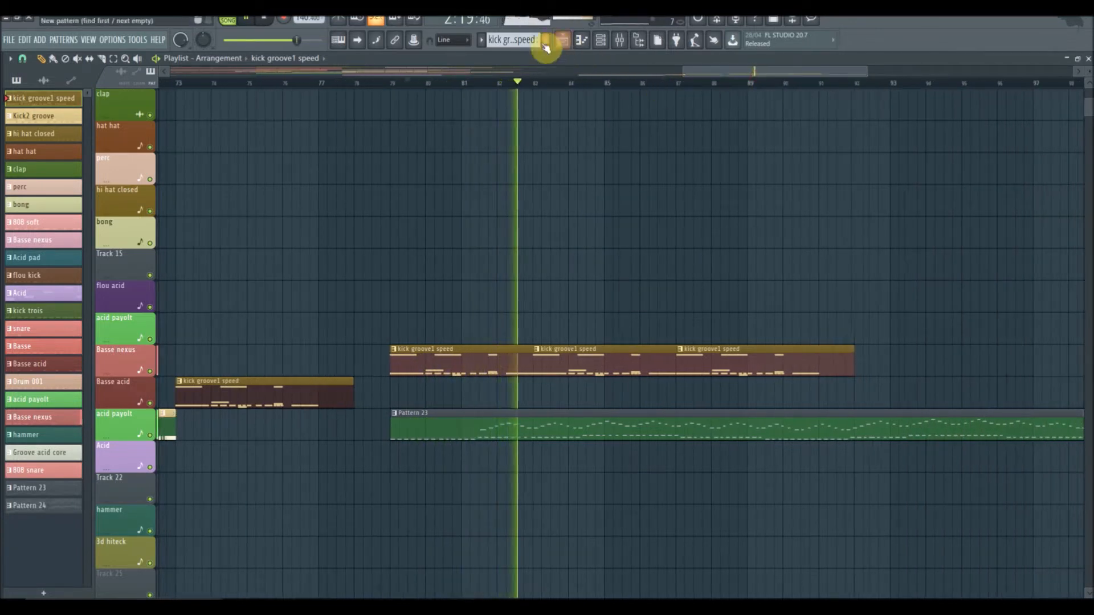
pyautogui.rightClick(528, 361)
pyautogui.rightClick(538, 359)
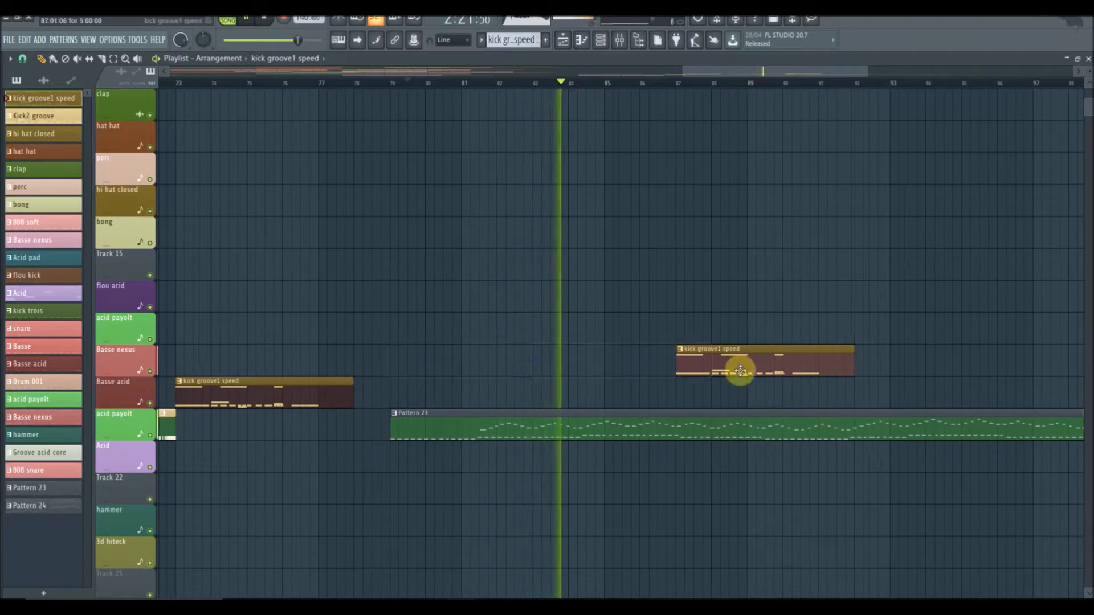
pyautogui.rightClick(740, 371)
# Place a flou kick clip at bar 79 on the Basse acid track and play from there
pyautogui.scroll(-8, 523, 41)
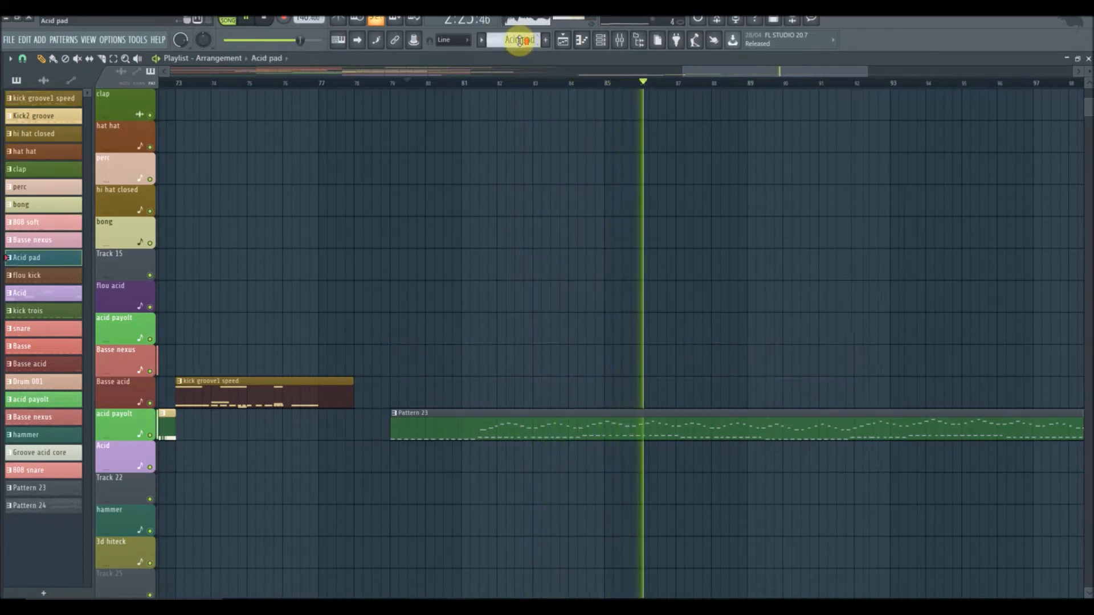
pyautogui.scroll(-2, 520, 42)
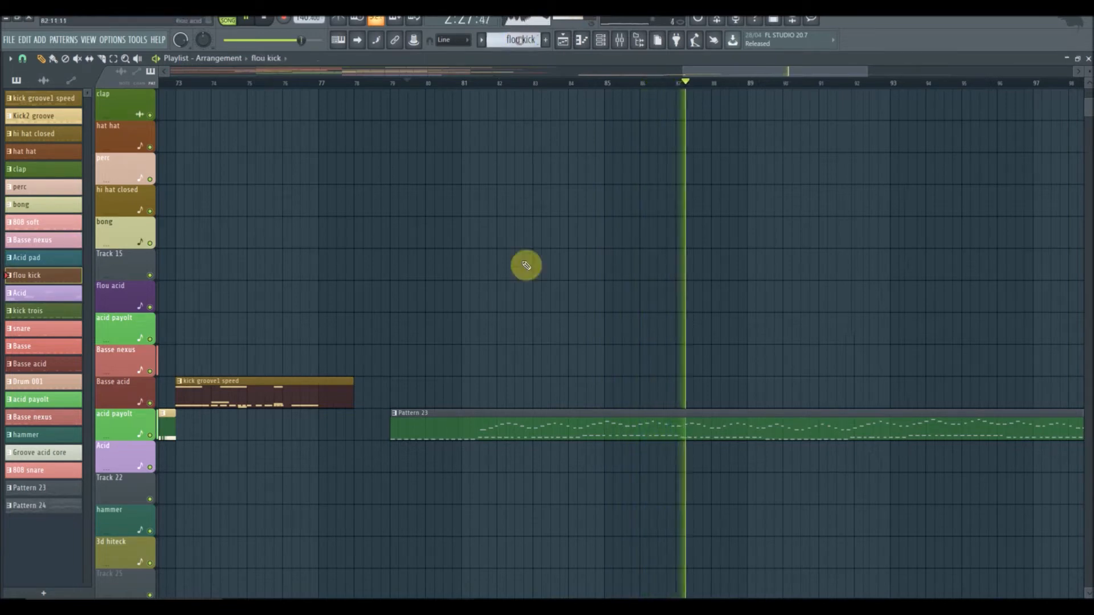
pyautogui.click(402, 388)
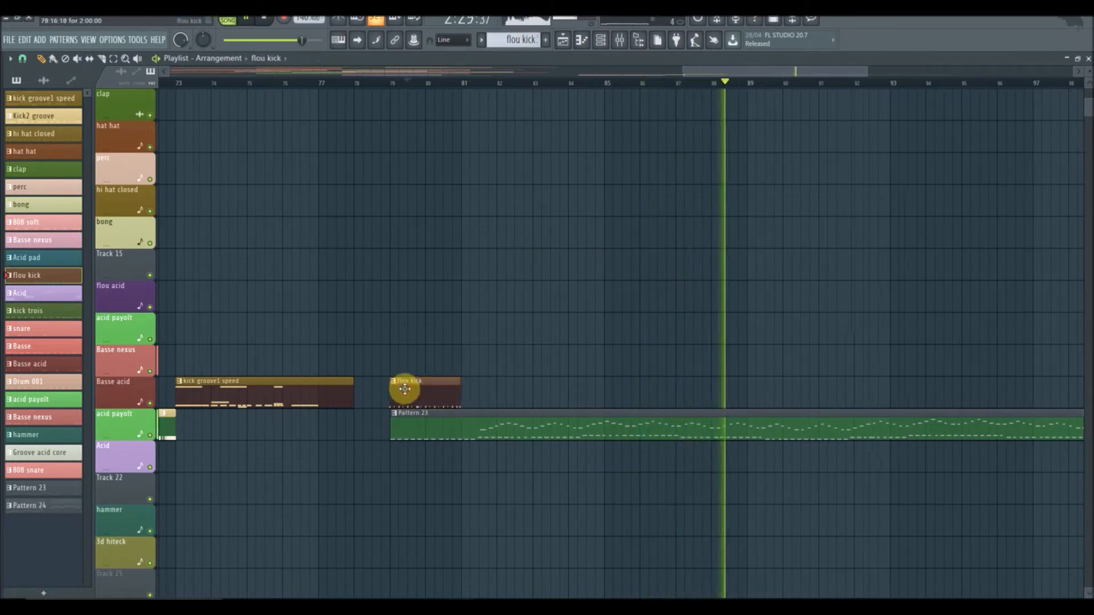
pyautogui.click(385, 84)
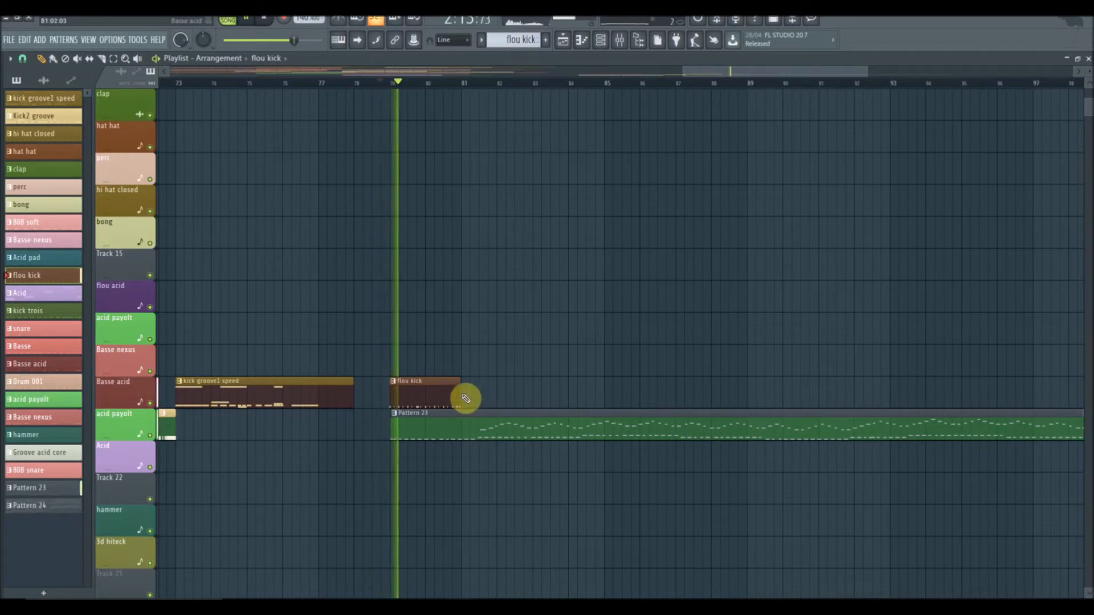
pyautogui.moveTo(445, 388); pyautogui.dragTo(449, 389)
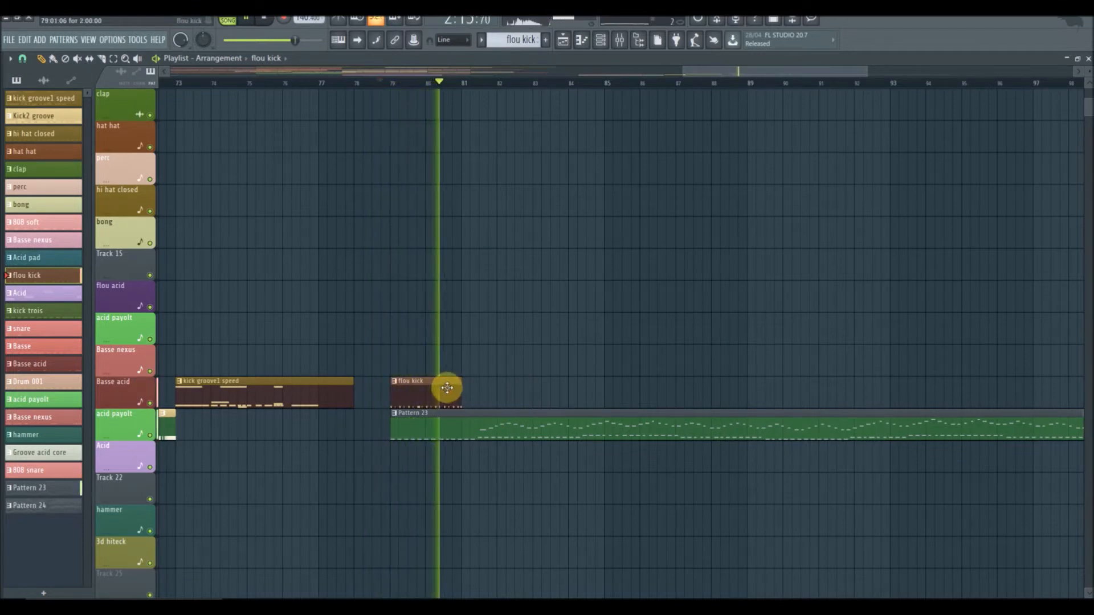
# Place four consecutive kick trois clips on the Basse nexus track from bar 81 to bar 93
pyautogui.scroll(1, 522, 40)
pyautogui.scroll(-3, 523, 40)
pyautogui.click(468, 363)
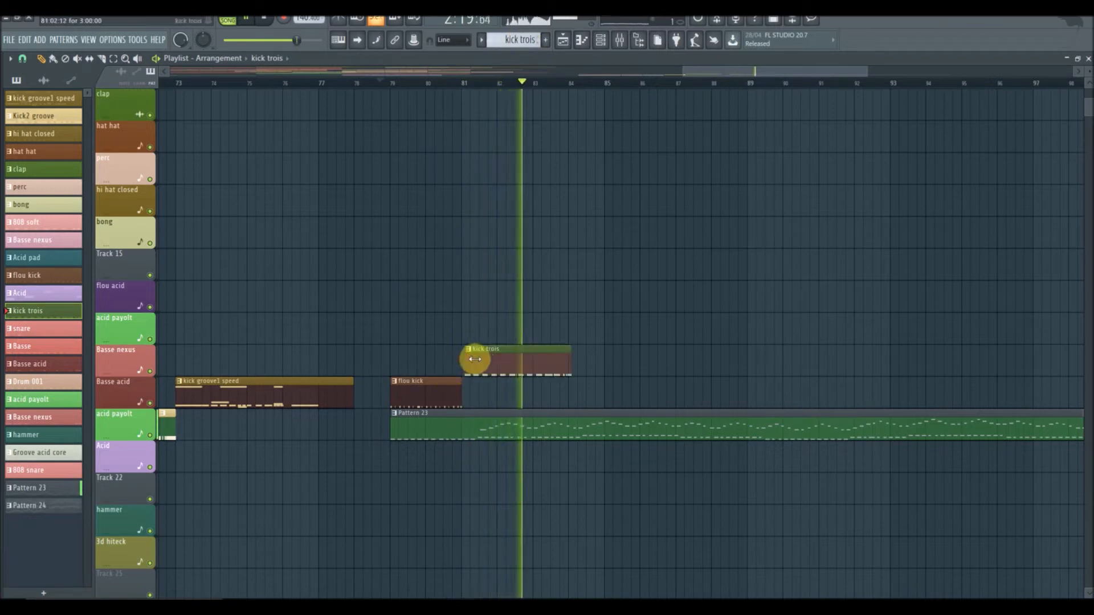
pyautogui.click(576, 363)
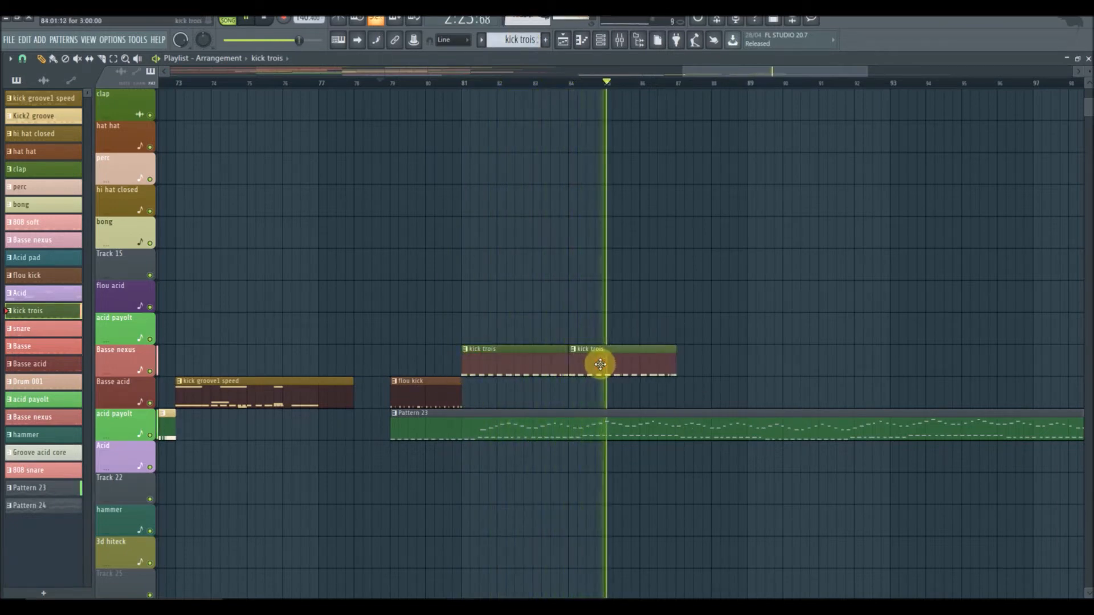
pyautogui.click(481, 74)
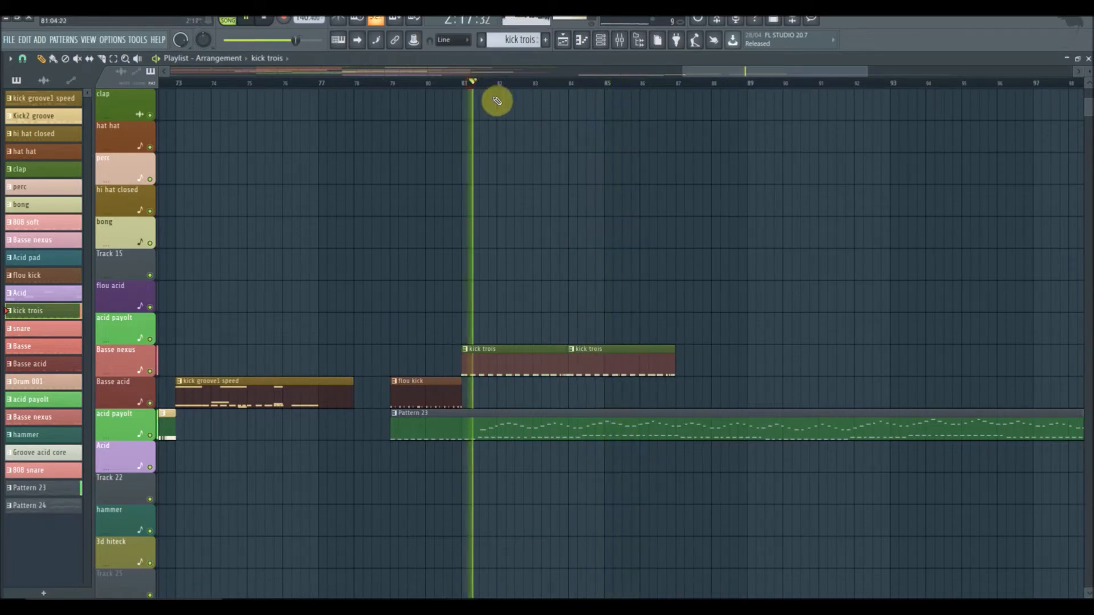
pyautogui.click(688, 364)
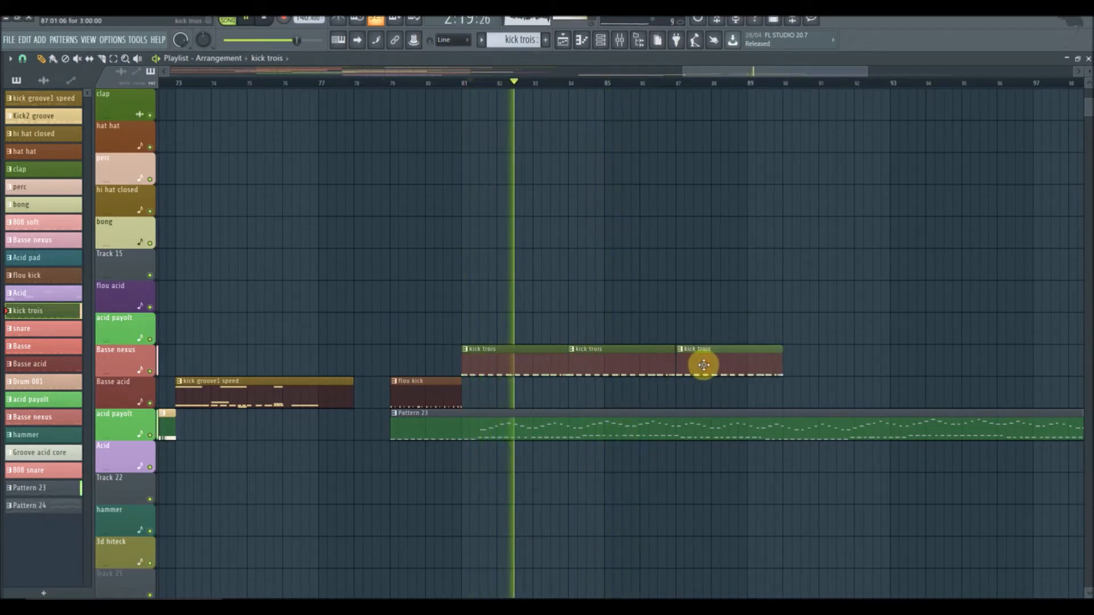
pyautogui.click(787, 359)
pyautogui.moveTo(812, 365); pyautogui.dragTo(807, 365)
# Close the Playlist and lower the channel volumes of acid pad paeyolt and perc in the Channel rack
pyautogui.click(1088, 58)
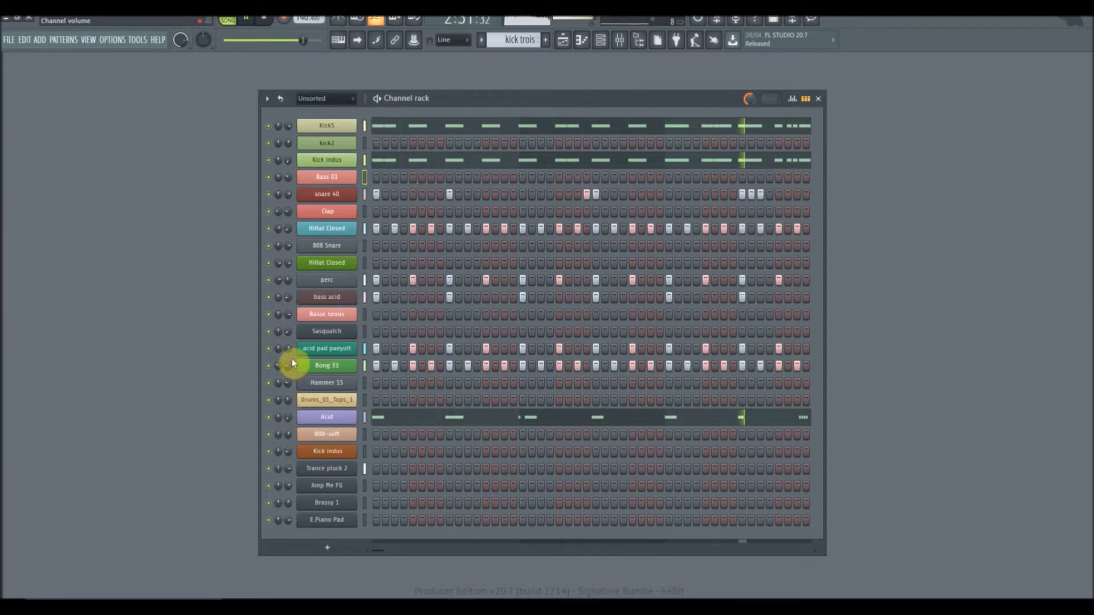
pyautogui.moveTo(289, 350); pyautogui.dragTo(290, 363)
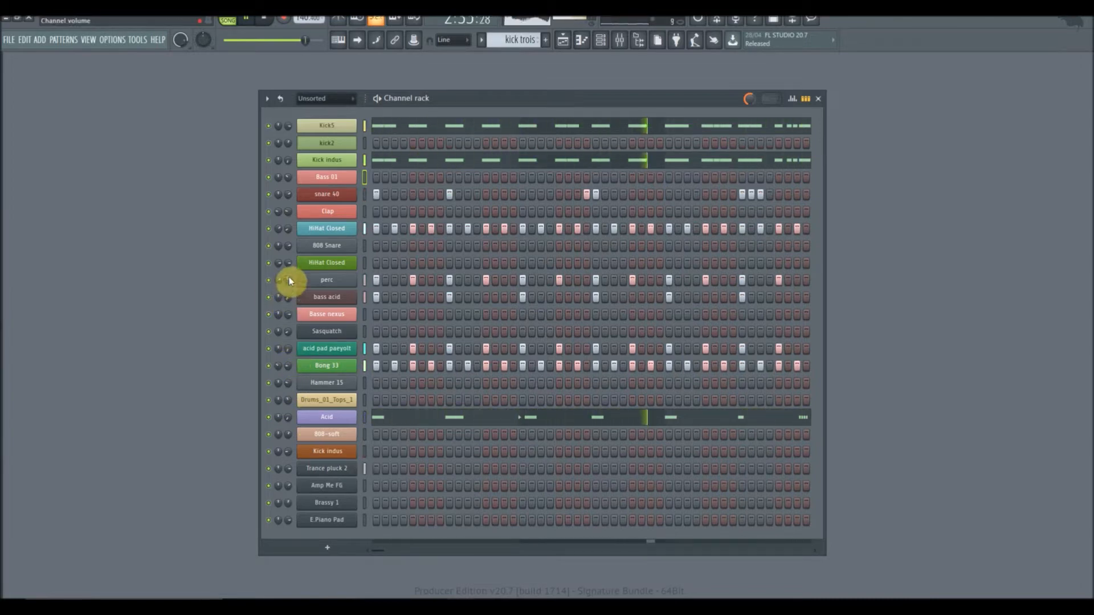
pyautogui.moveTo(290, 278); pyautogui.dragTo(290, 282)
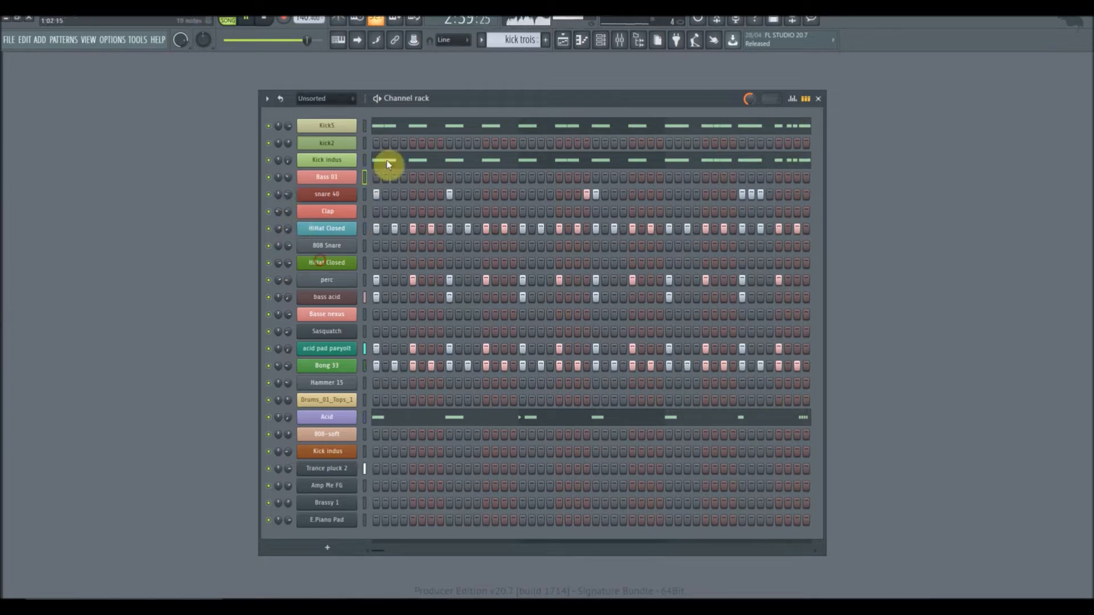
# Move the Pattern 23 clip about half a bar earlier in the Playlist and replay the kick trois section from bar 81
pyautogui.click(562, 41)
pyautogui.click(471, 86)
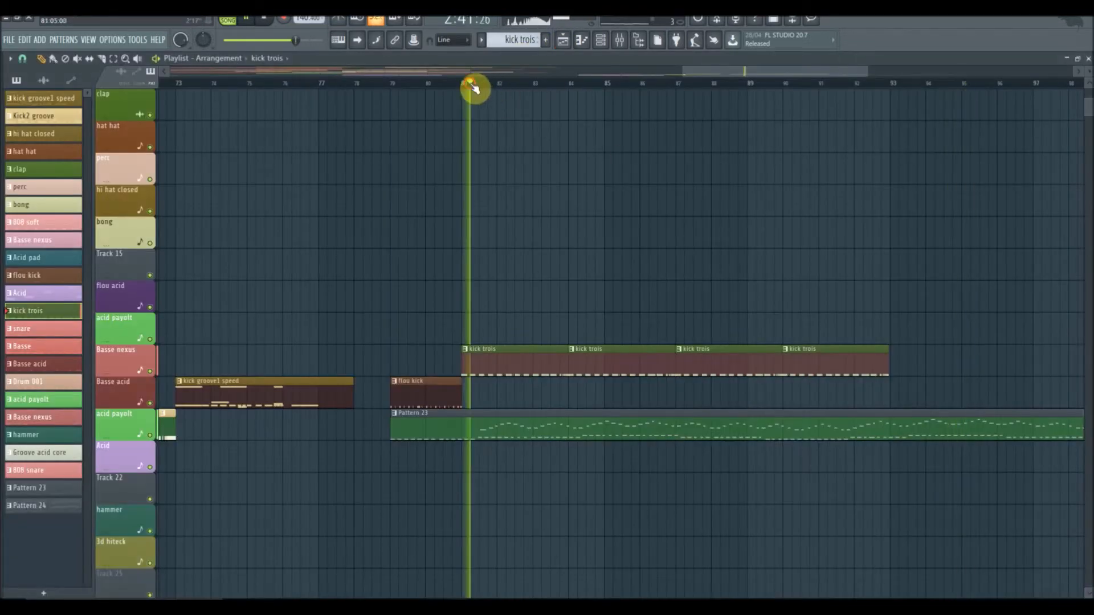
pyautogui.moveTo(542, 425); pyautogui.dragTo(525, 424)
pyautogui.click(467, 85)
pyautogui.moveTo(720, 73); pyautogui.dragTo(747, 74)
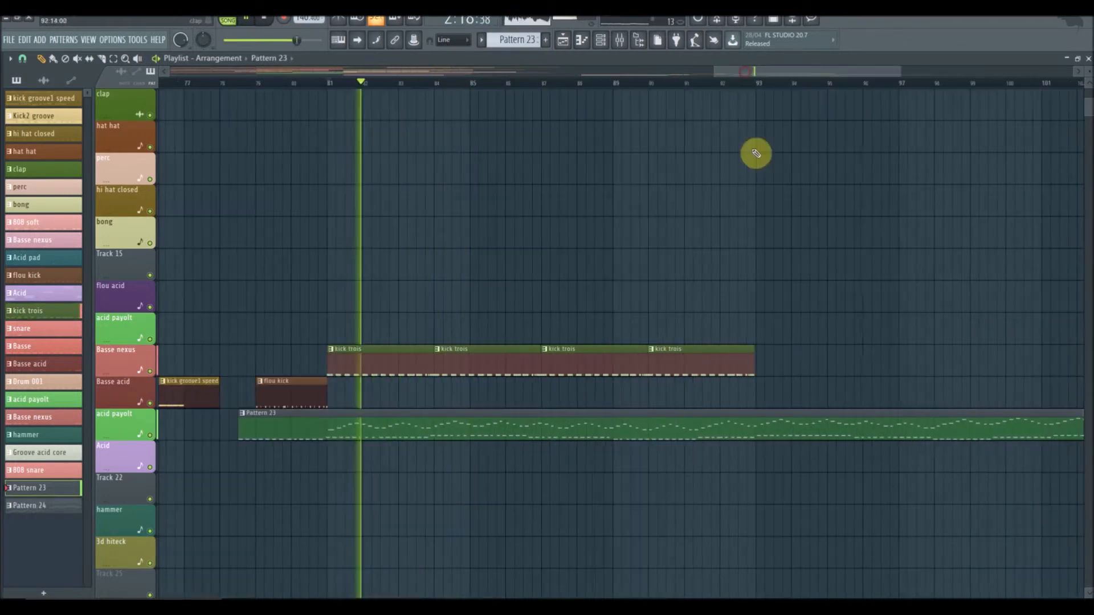
pyautogui.click(749, 356)
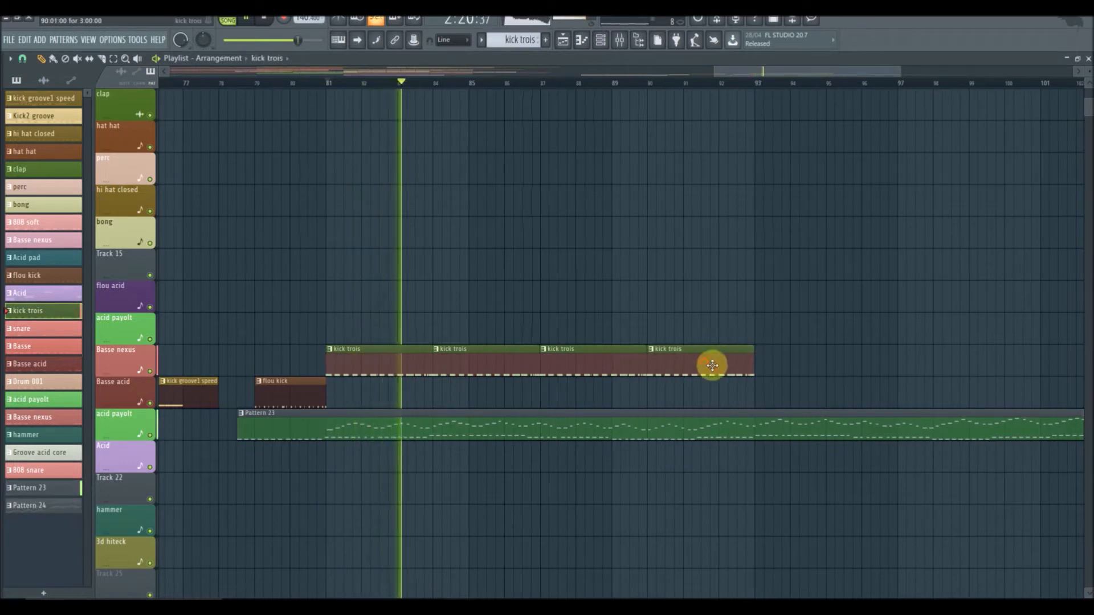
pyautogui.click(787, 373)
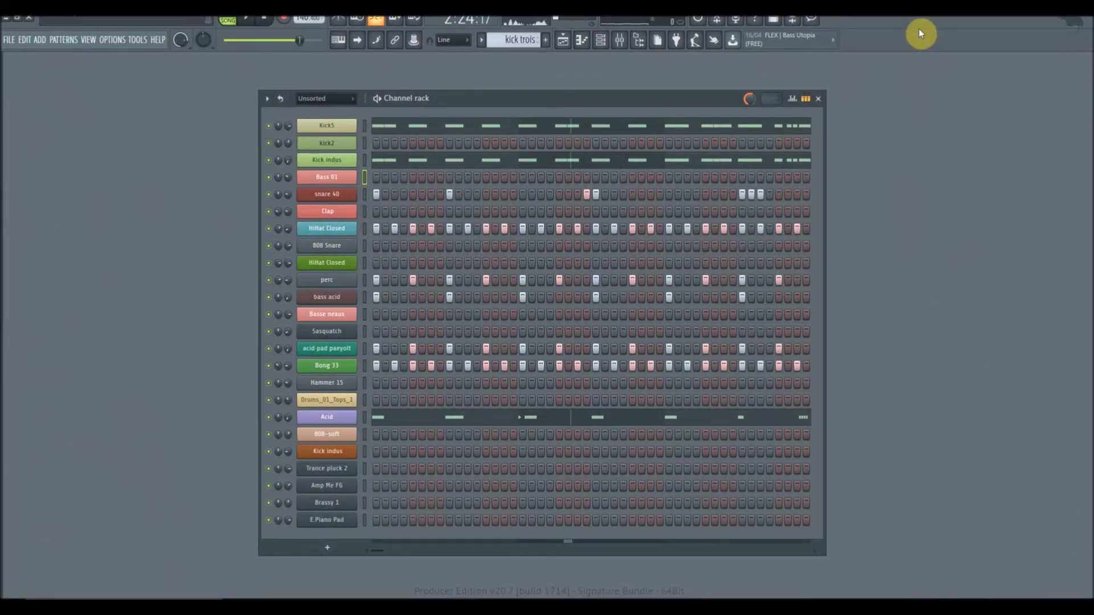
# Open the Browser and look back through the sample packs up to the start of the list
pyautogui.click(9, 41)
pyautogui.click(3, 68)
pyautogui.scroll(15, 121, 124)
pyautogui.scroll(15, 101, 117)
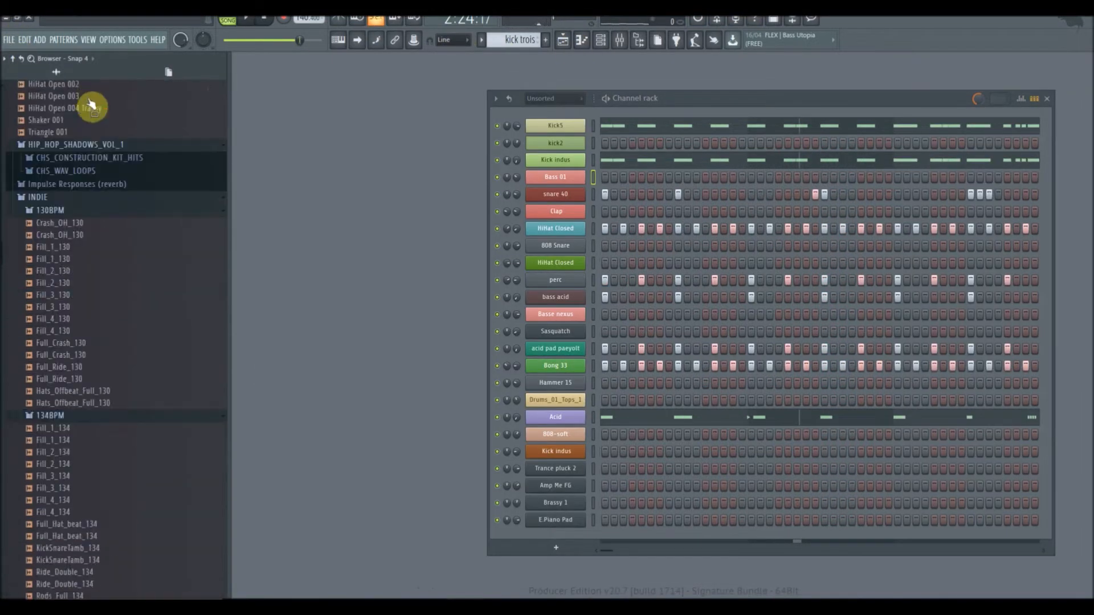
pyautogui.scroll(20, 97, 108)
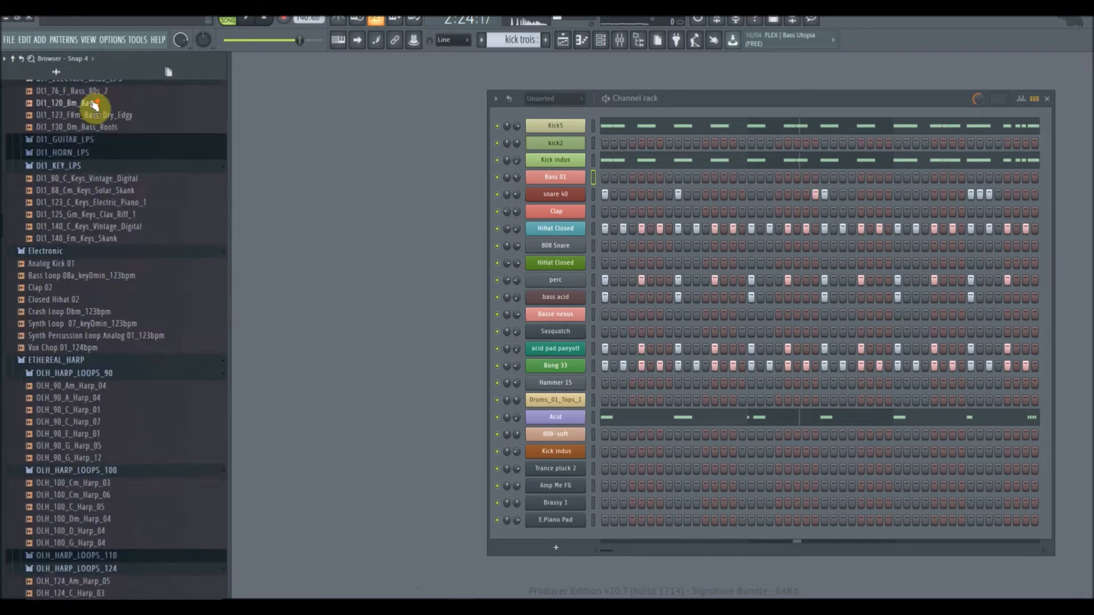
pyautogui.scroll(20, 104, 108)
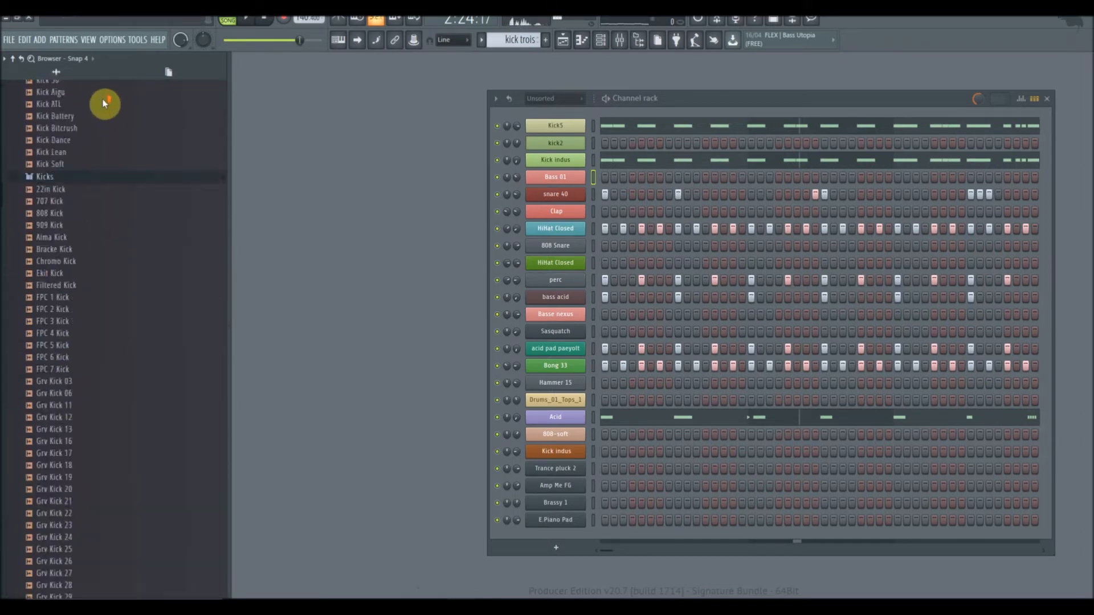
pyautogui.scroll(10, 103, 96)
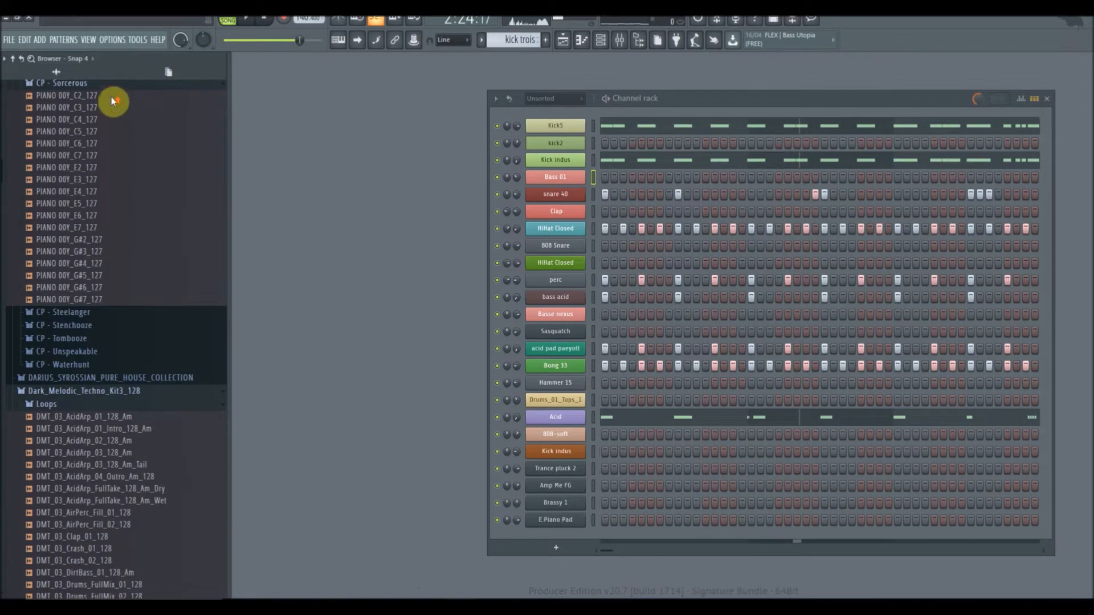
pyautogui.scroll(20, 114, 103)
pyautogui.scroll(20, 146, 104)
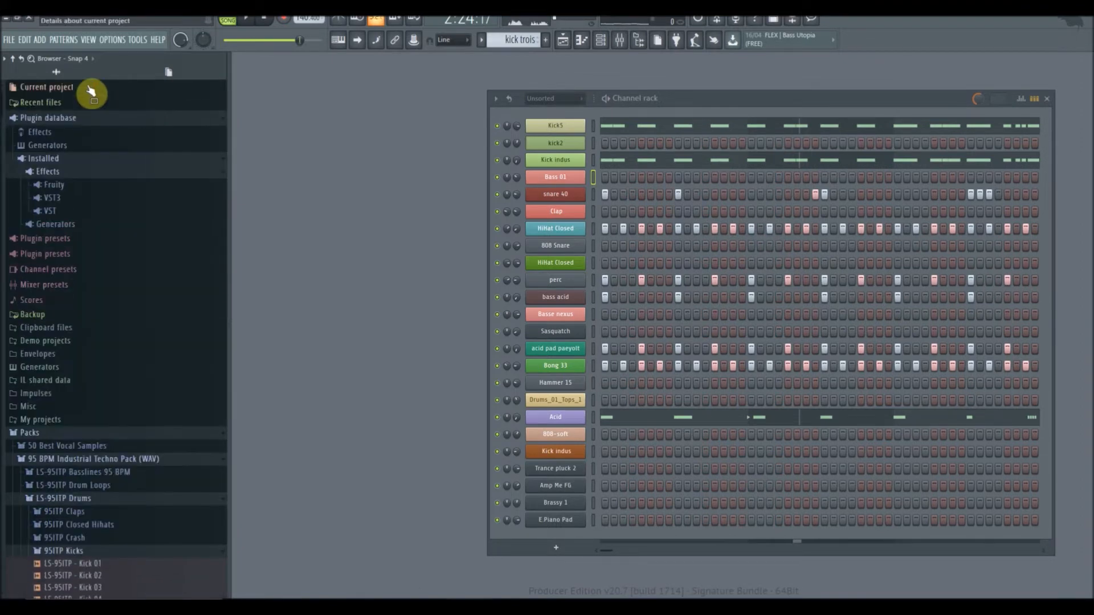
# Create a new project from the Basic 808 with limiter template
pyautogui.click(9, 40)
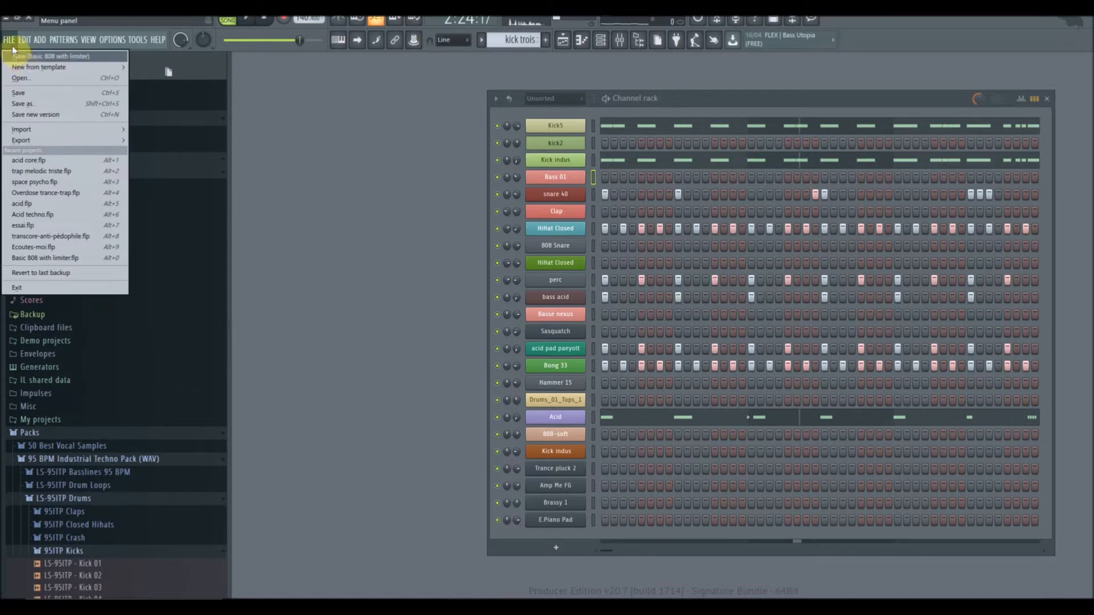
pyautogui.click(13, 41)
pyautogui.click(13, 42)
pyautogui.click(13, 39)
pyautogui.click(12, 43)
pyautogui.click(12, 43)
pyautogui.click(11, 41)
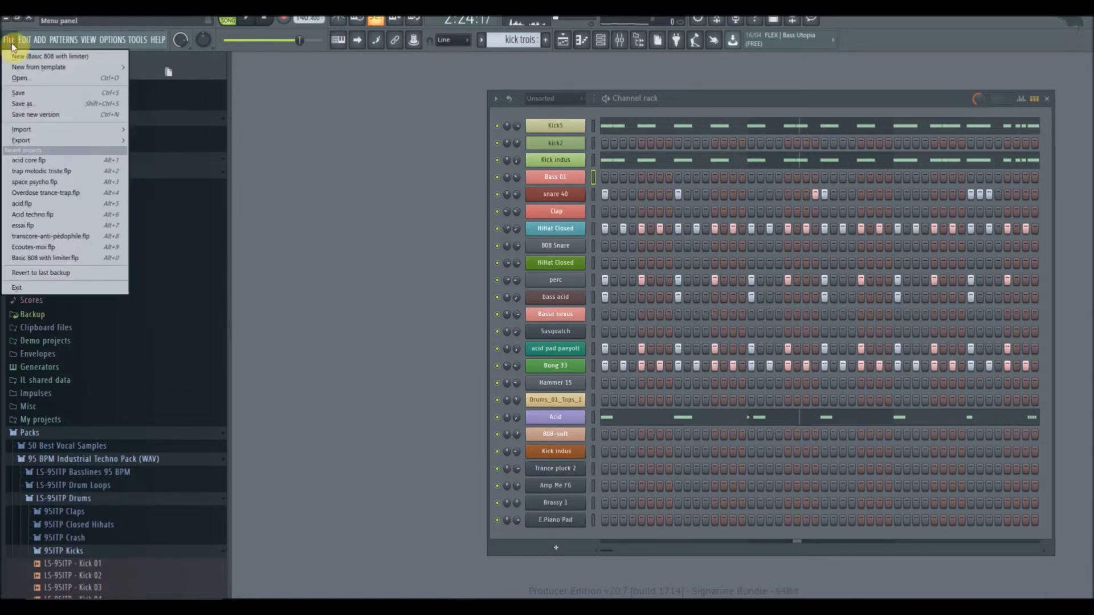
pyautogui.click(21, 56)
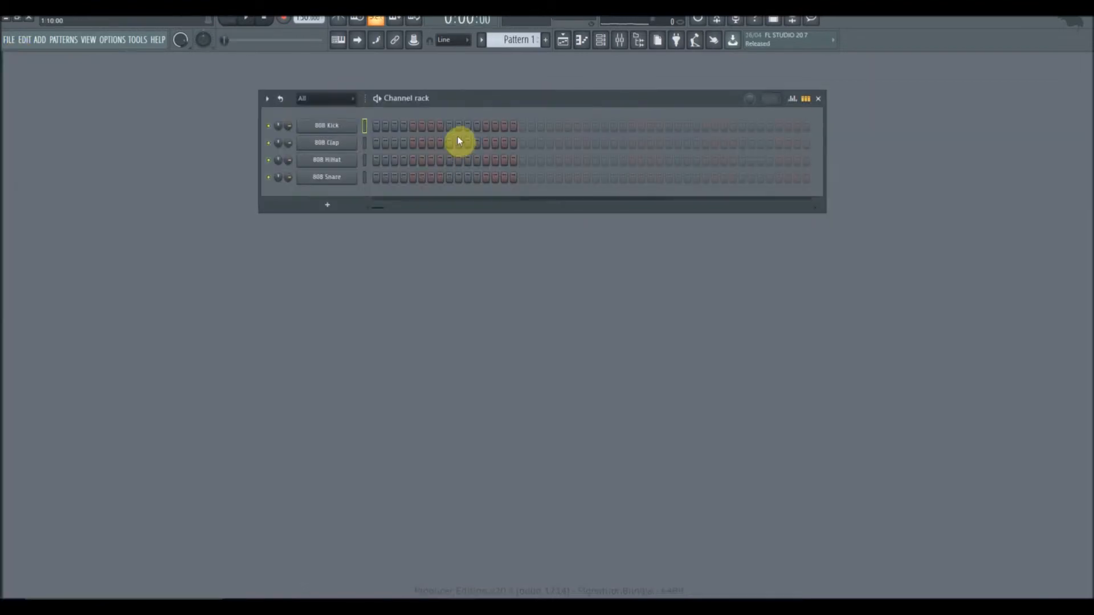
# Inspect the Master track and its effect slots in the Mixer, then close it
pyautogui.click(621, 40)
pyautogui.click(45, 204)
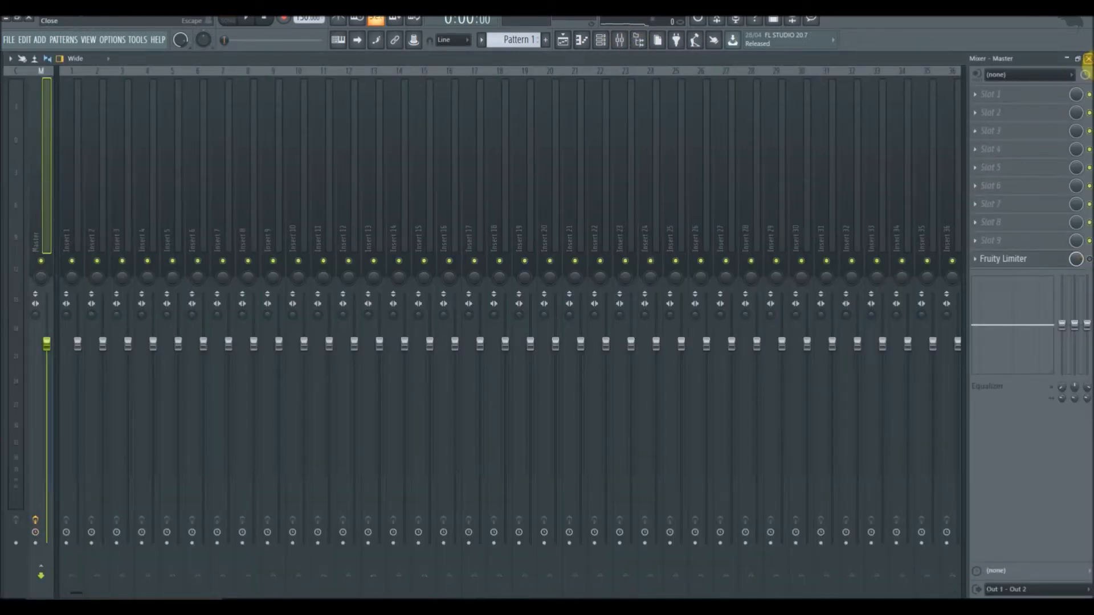
pyautogui.click(1088, 58)
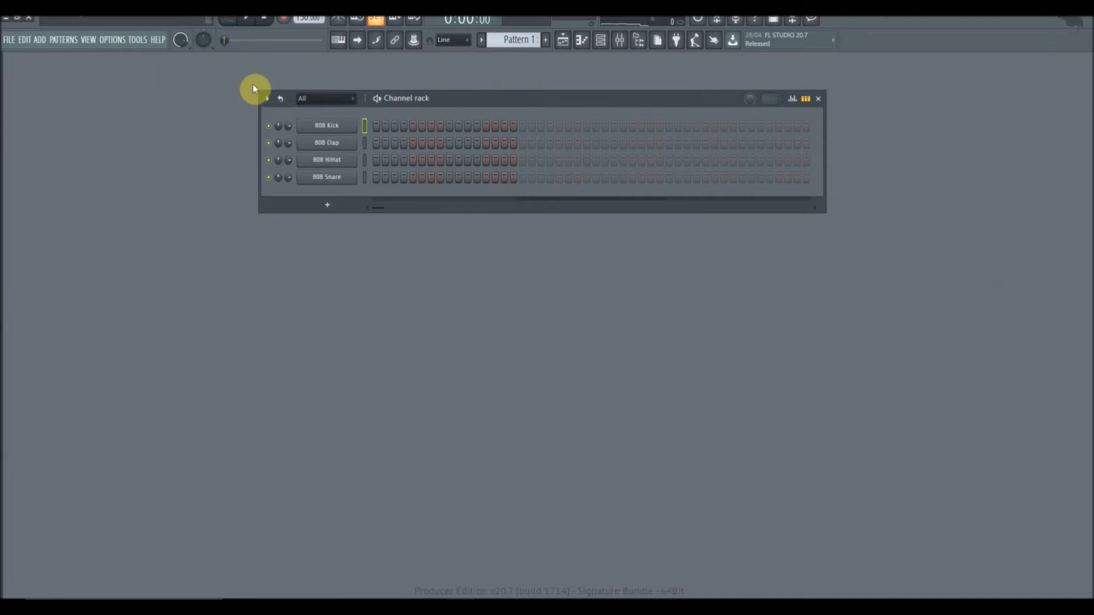
# Fill the 808 Kick and 808 Clap channels with a note every 4 steps and start pattern playback
pyautogui.rightClick(339, 133)
pyautogui.click(504, 176)
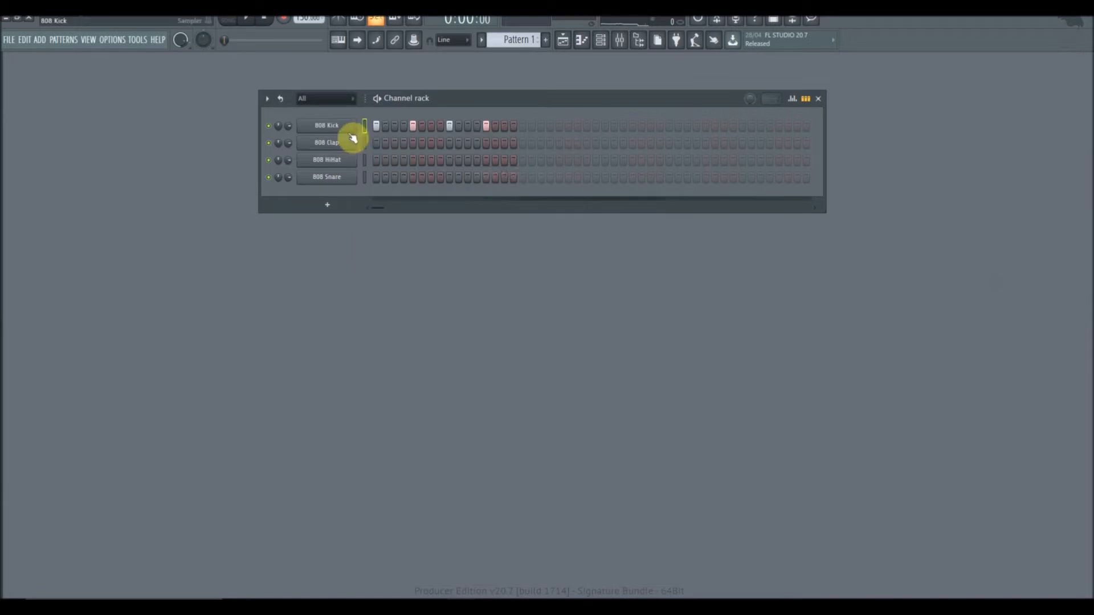
pyautogui.click(378, 101)
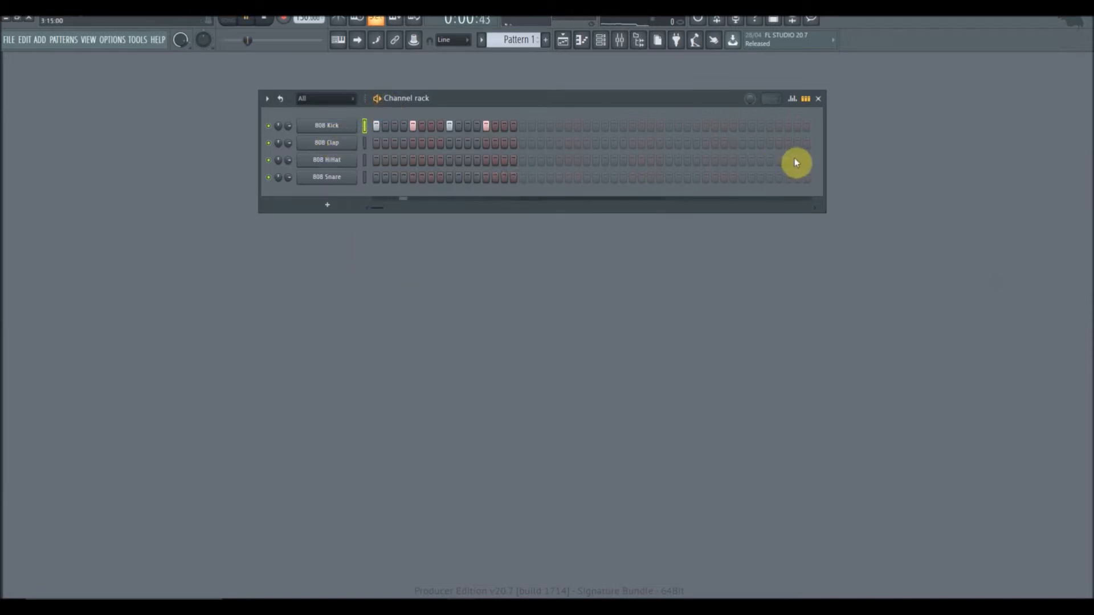
pyautogui.rightClick(329, 146)
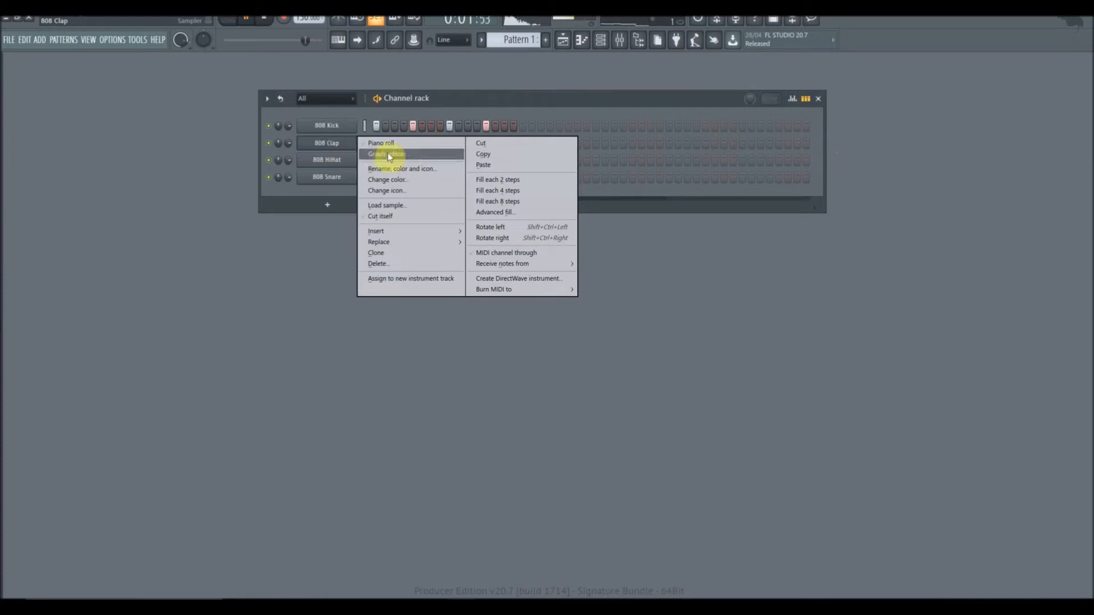
pyautogui.click(505, 193)
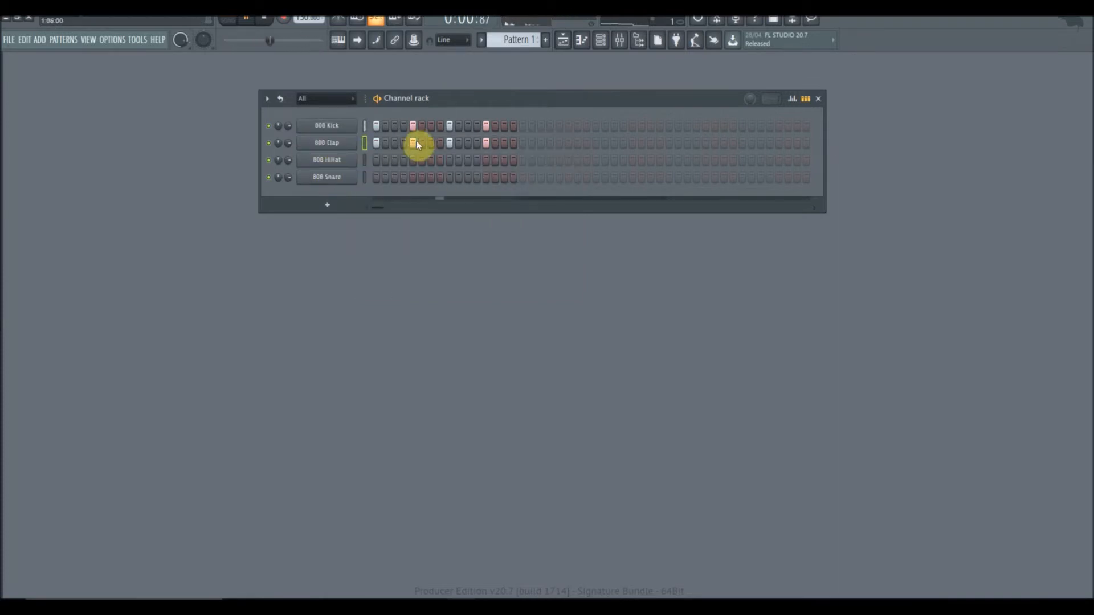
# Fill the 808 HiHat channel with a note every 2 steps and the 808 Snare channel every 8 steps
pyautogui.rightClick(329, 161)
pyautogui.click(501, 200)
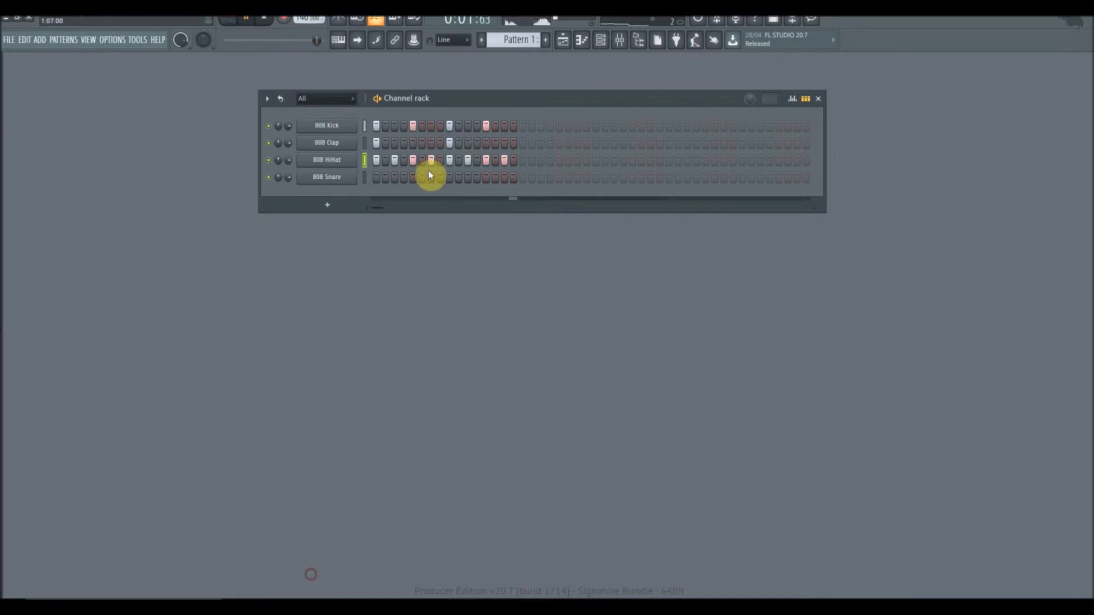
pyautogui.rightClick(335, 181)
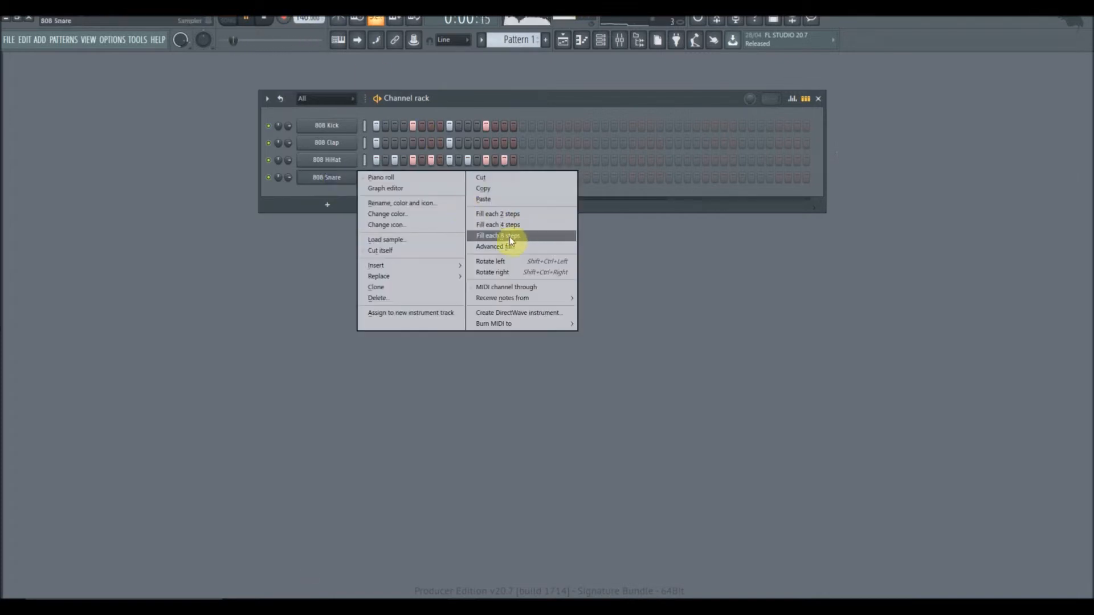
pyautogui.click(510, 237)
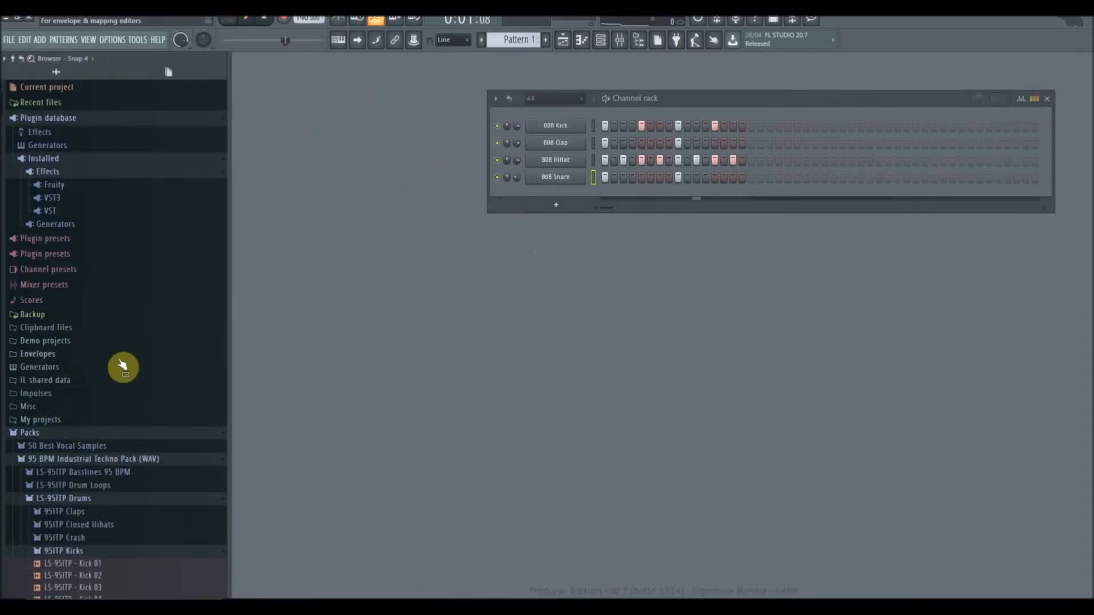
# Audition kick samples 03, 06 and 09 from the 95ITP Kicks folder in the Browser
pyautogui.scroll(-5, 112, 351)
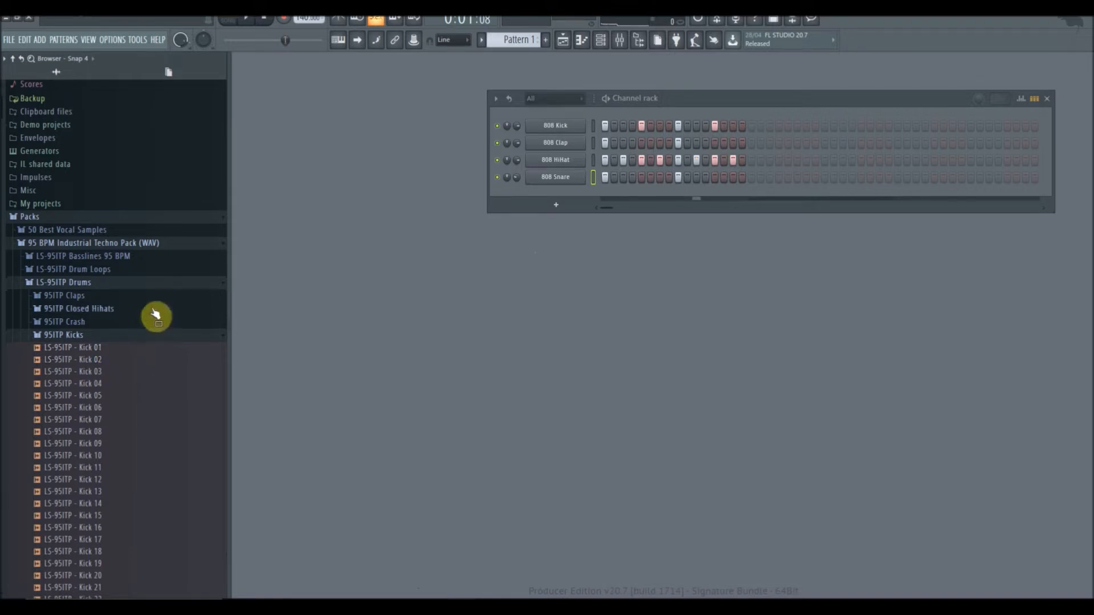
pyautogui.scroll(-2, 188, 420)
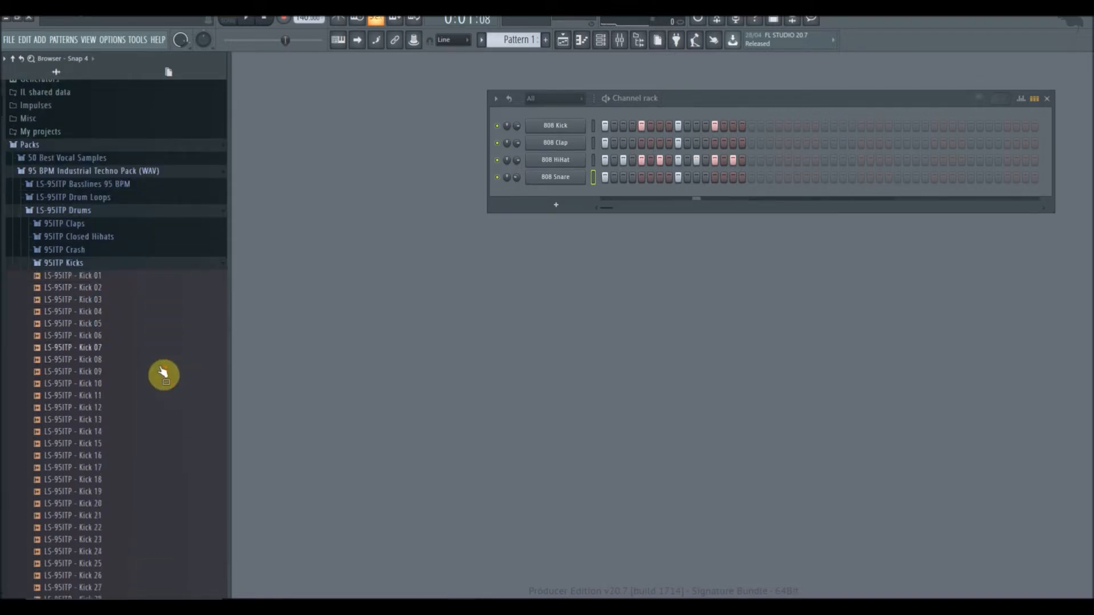
pyautogui.click(90, 300)
pyautogui.click(89, 336)
pyautogui.click(97, 372)
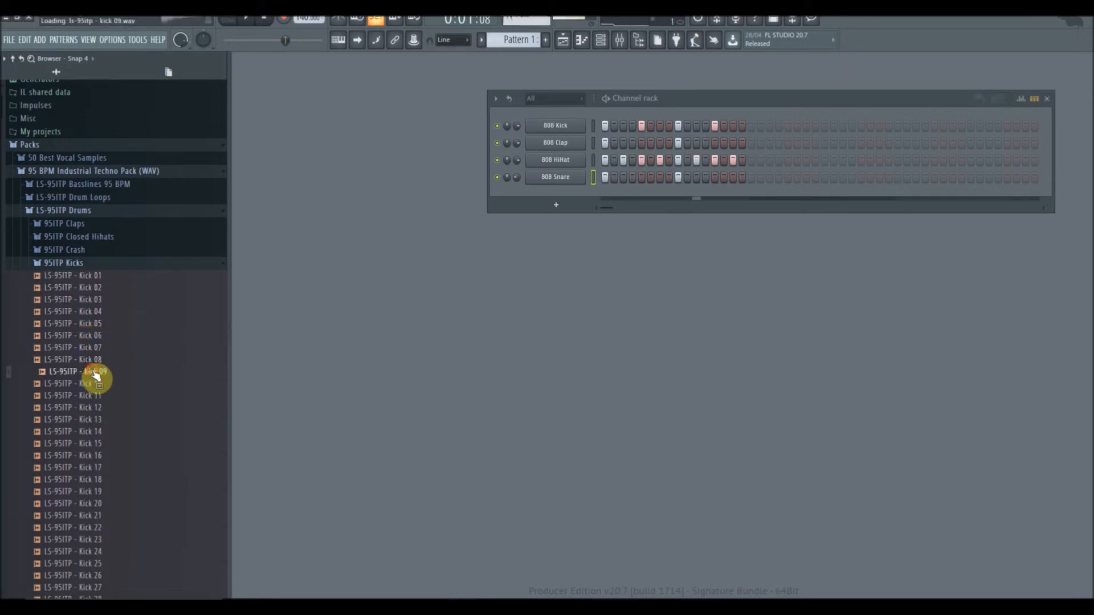
# Audition several 808-Trance-acidose samples, including 808-superlittle-gama and 808-extrasensoriale_2, and the LS-SFX1 - Synthetic Bass Fx - 08 effect
pyautogui.scroll(-8, 192, 407)
pyautogui.scroll(-20, 191, 403)
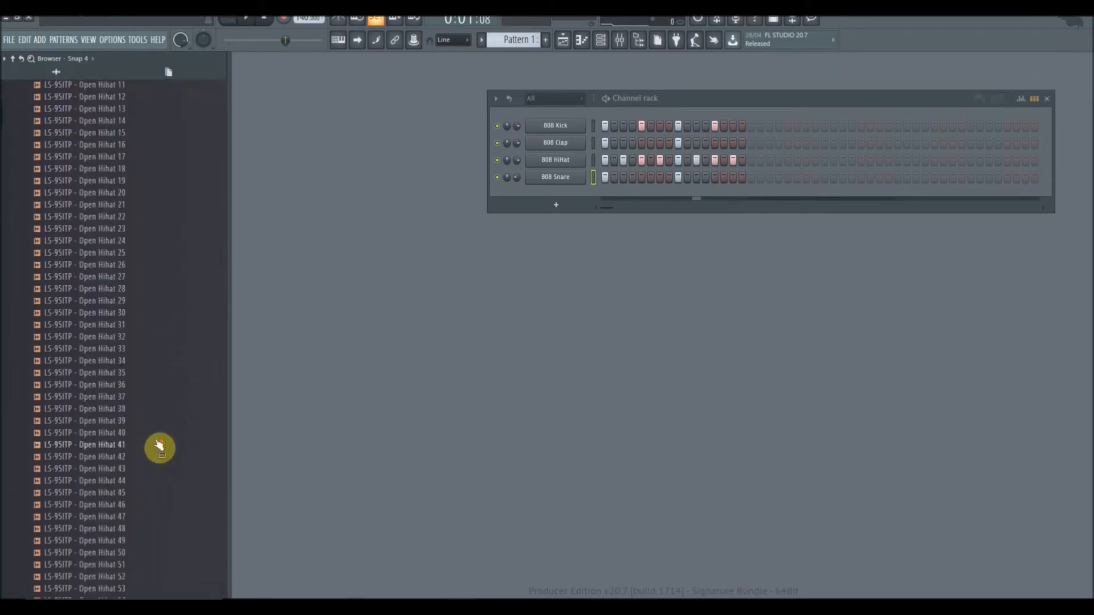
pyautogui.scroll(-20, 163, 413)
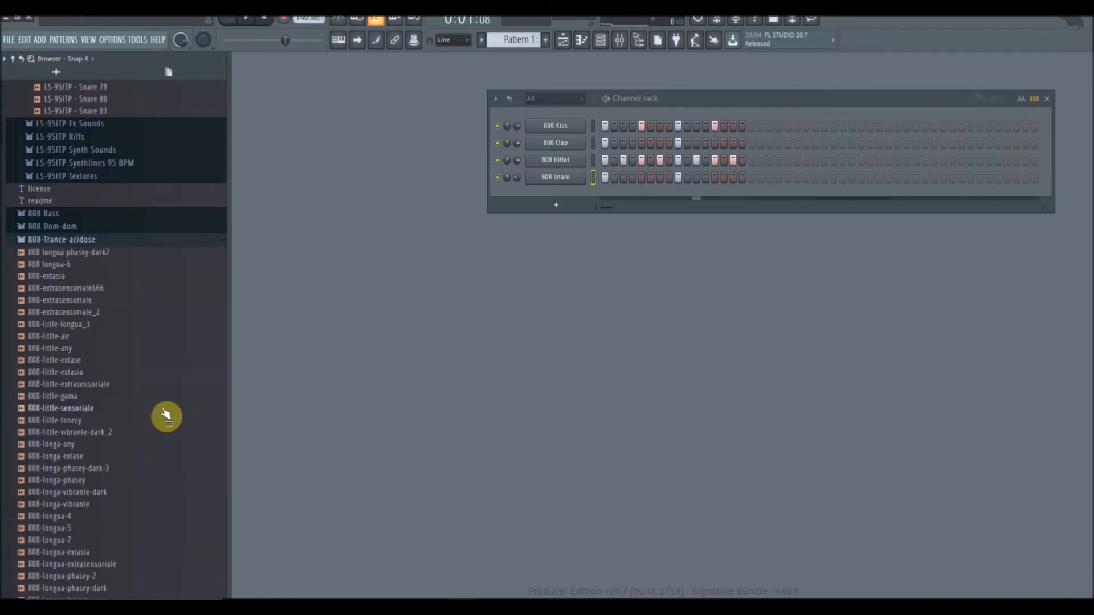
pyautogui.scroll(2, 167, 415)
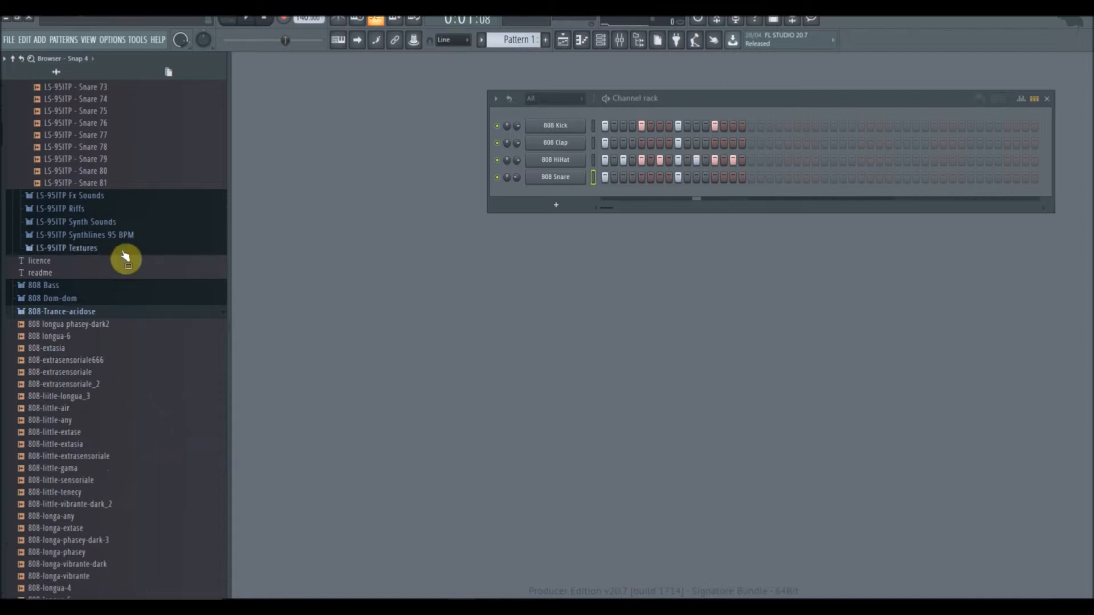
pyautogui.scroll(-8, 215, 413)
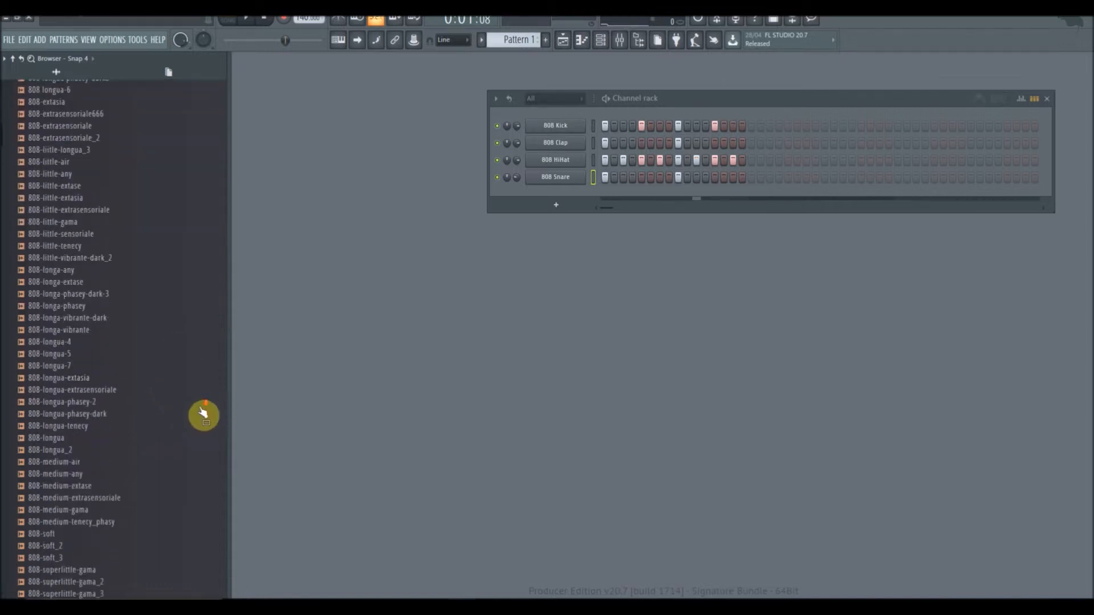
pyautogui.click(54, 324)
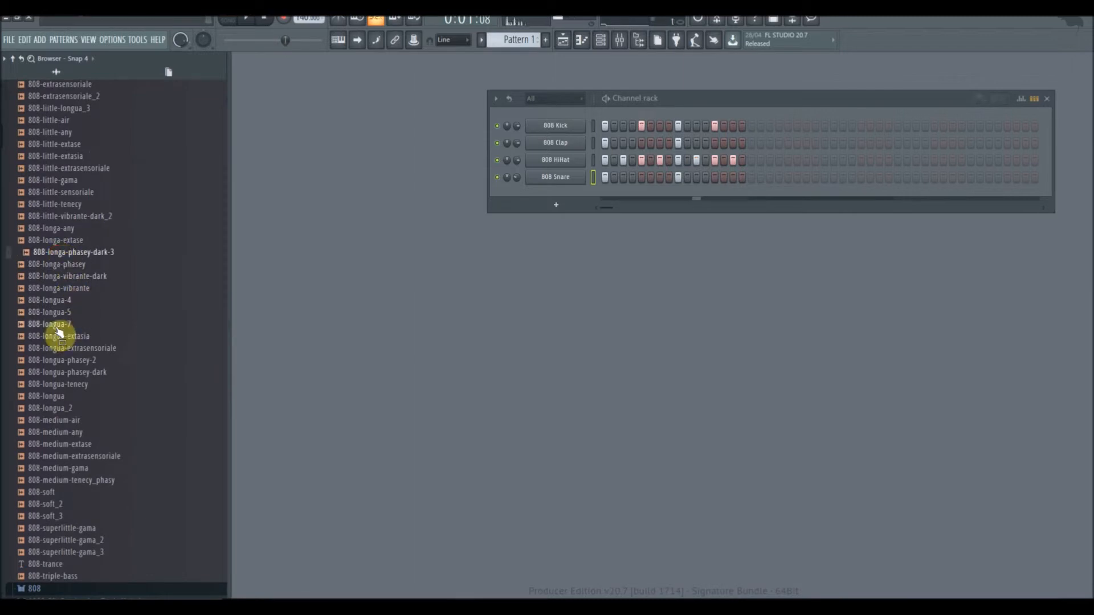
pyautogui.click(57, 457)
pyautogui.click(65, 528)
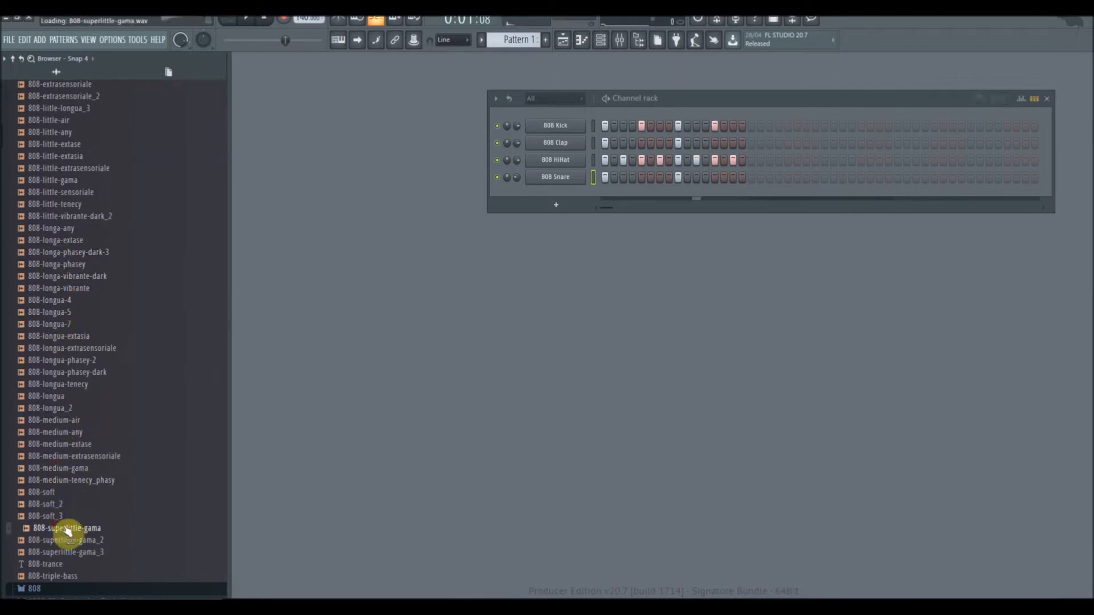
pyautogui.click(68, 227)
pyautogui.click(64, 201)
pyautogui.click(61, 141)
pyautogui.click(63, 105)
pyautogui.click(64, 94)
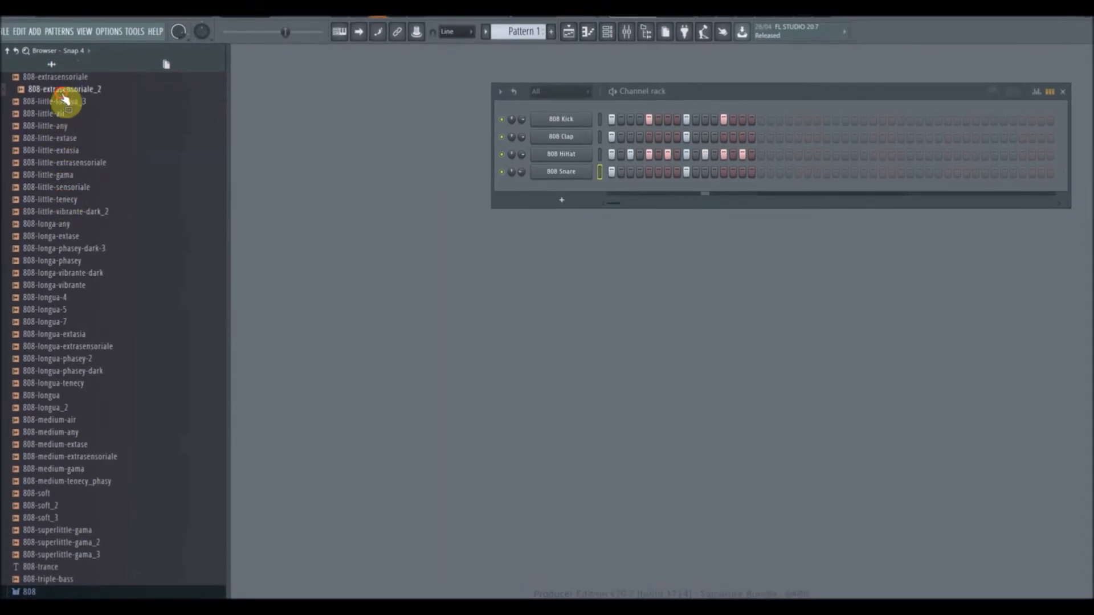
pyautogui.scroll(-15, 129, 314)
pyautogui.click(73, 251)
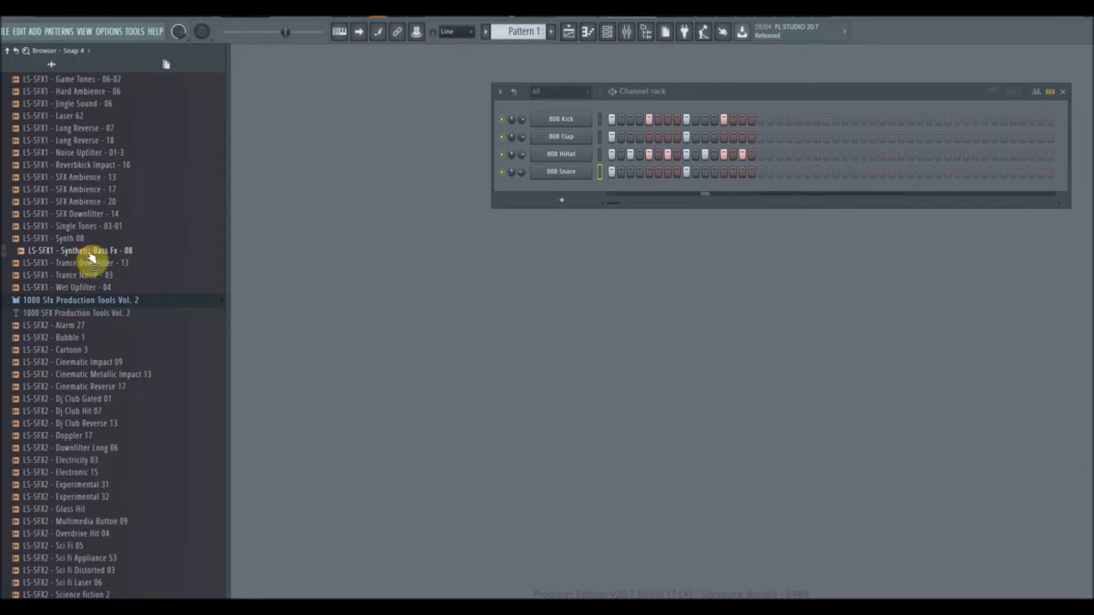
# Open the Playlist alongside the Browser and collapse the 1000 Sfx Production Tools Vol. 2 folder
pyautogui.hotkey('alt', 'F8')
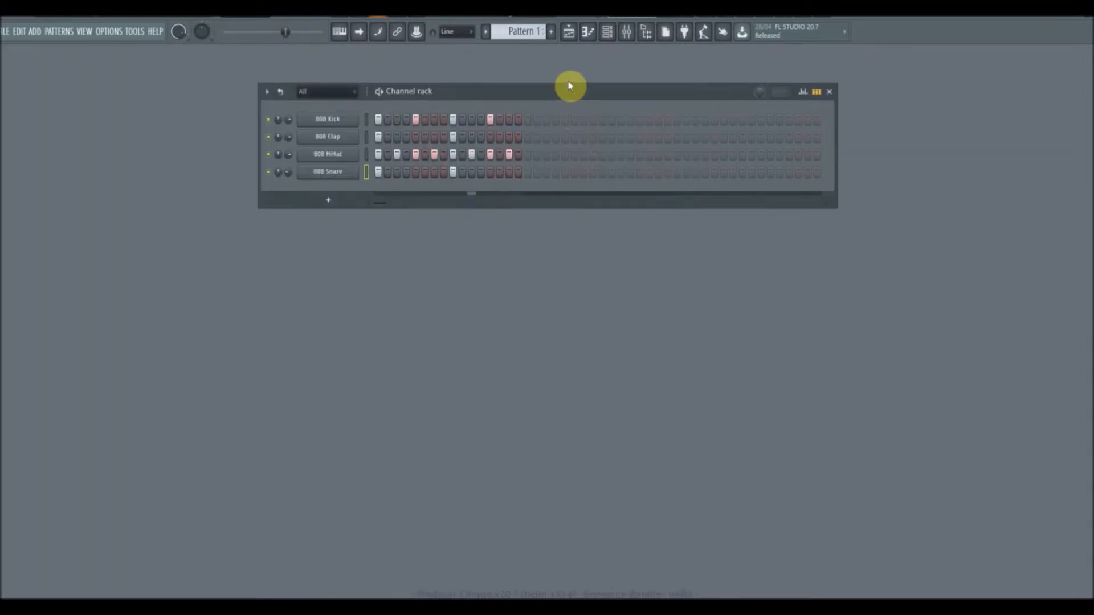
pyautogui.click(568, 34)
pyautogui.hotkey('alt', 'F8')
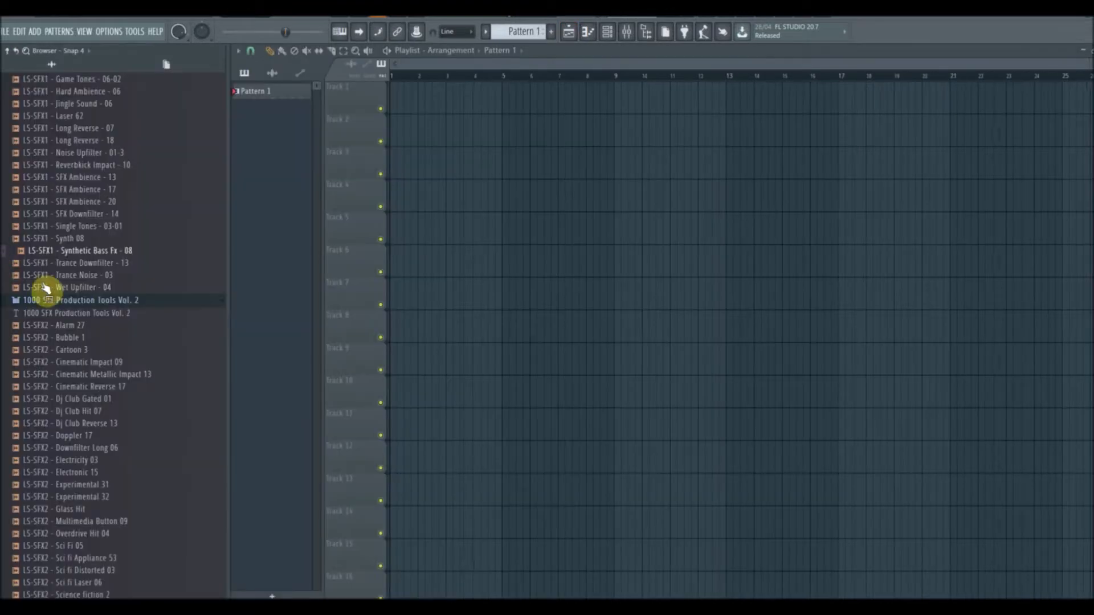
pyautogui.click(76, 302)
pyautogui.click(76, 302)
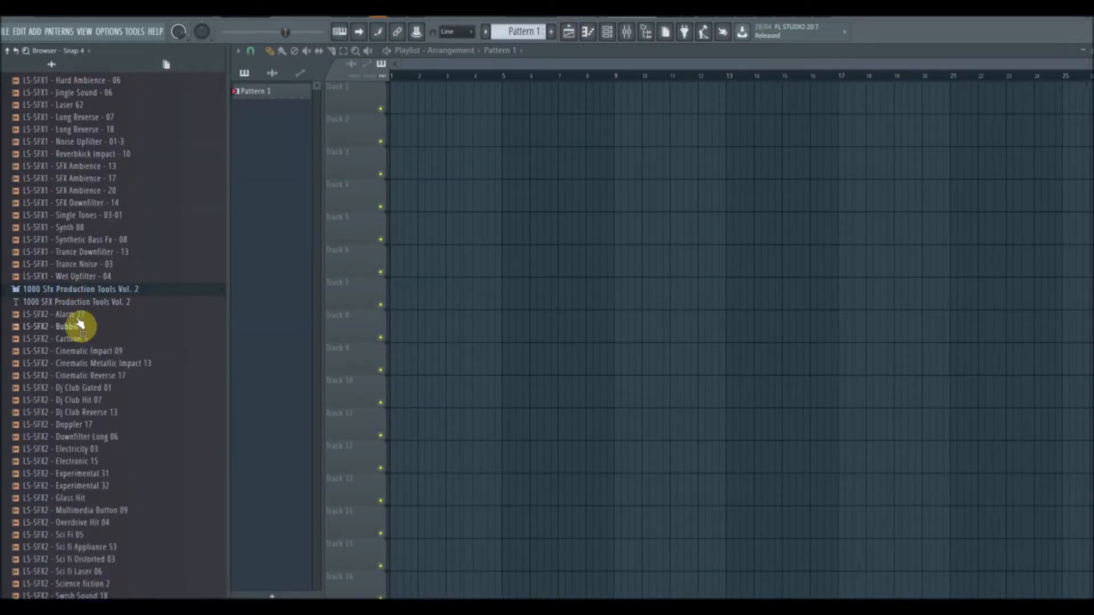
pyautogui.click(78, 289)
# Place the LS-SFX1 - Trance Noise - 03 sample at bar 1 of Track 6 and reverse it
pyautogui.moveTo(79, 269); pyautogui.dragTo(193, 263)
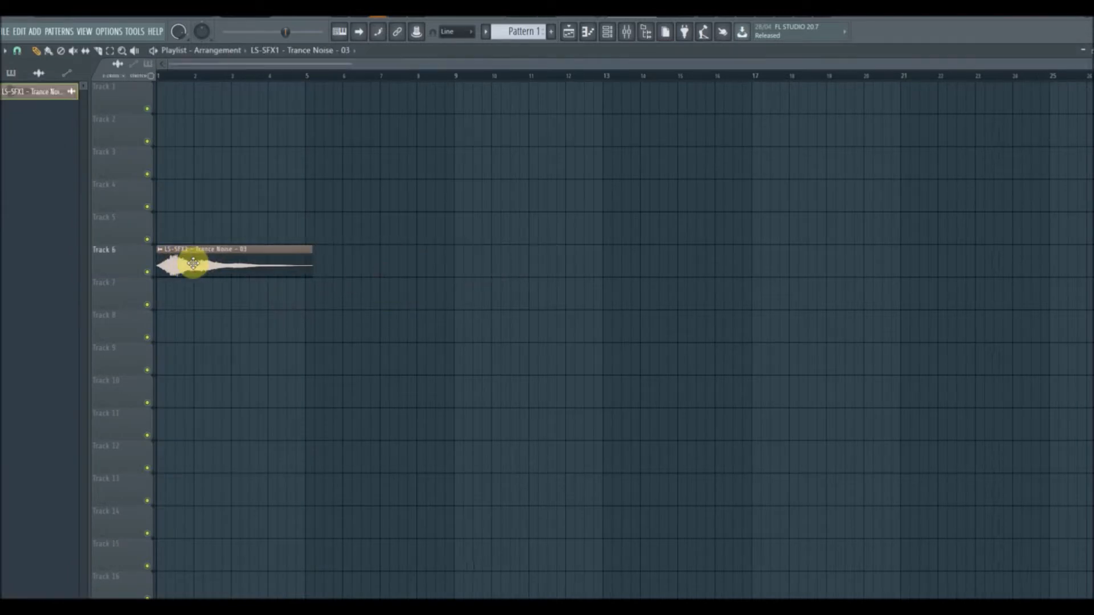
pyautogui.doubleClick(193, 263)
pyautogui.click(238, 300)
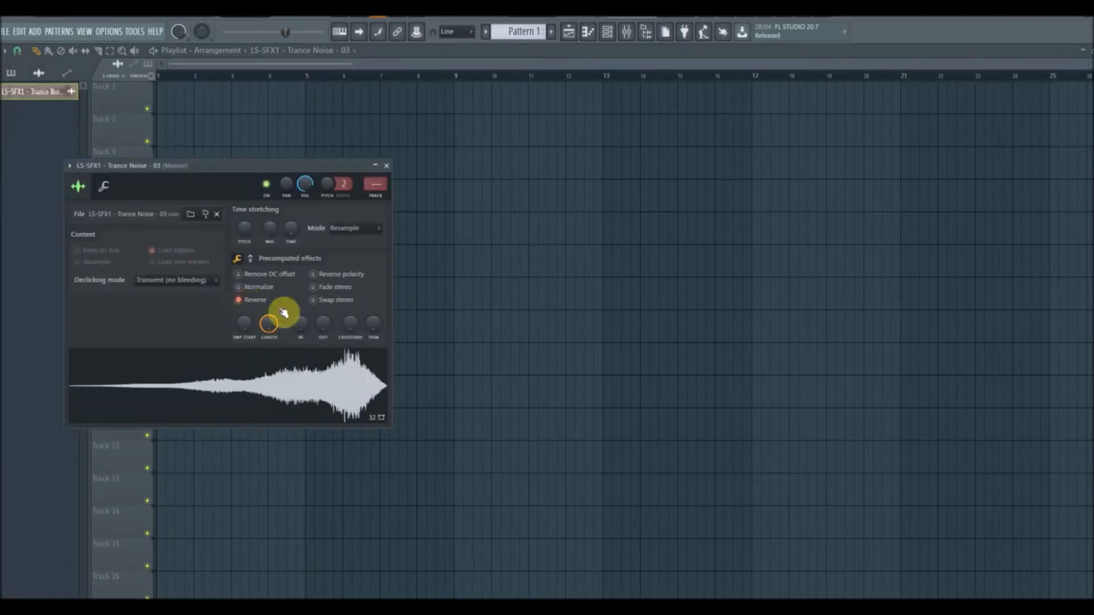
pyautogui.click(385, 168)
# Place the LS-SFX1 - Reverbkick Impact - 10 sample at bar 13 of Track 7 and reverse it
pyautogui.hotkey('alt', 'F8')
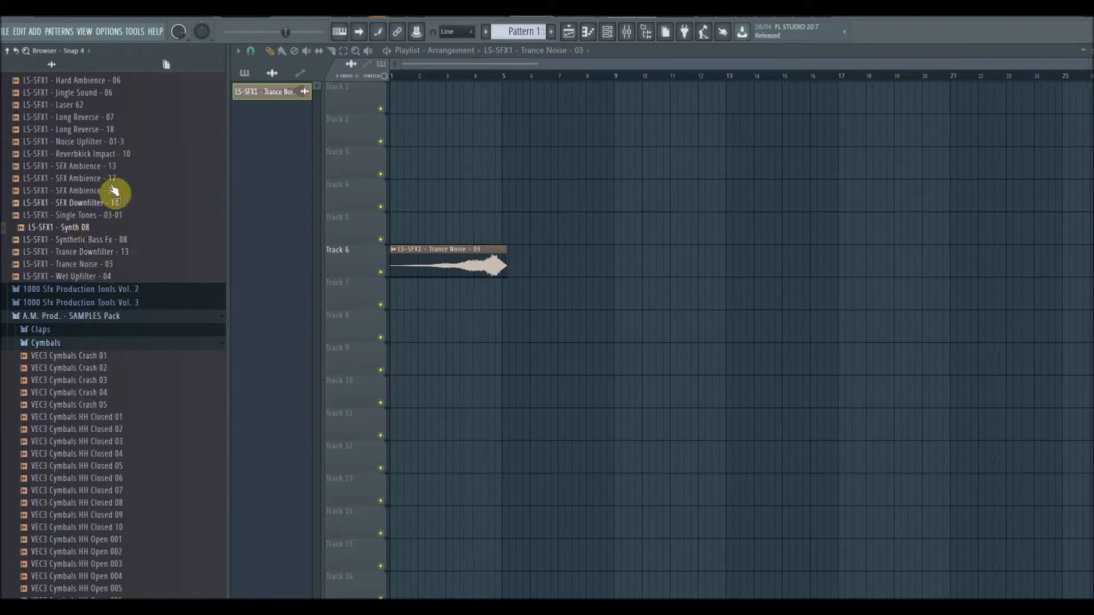
pyautogui.scroll(3, 96, 231)
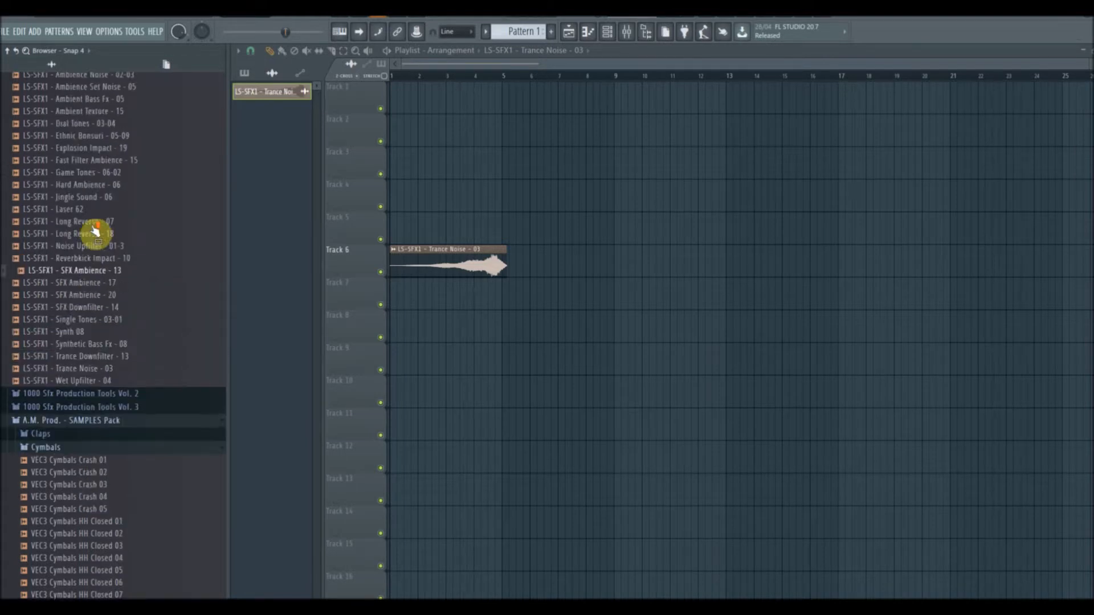
pyautogui.scroll(2, 96, 230)
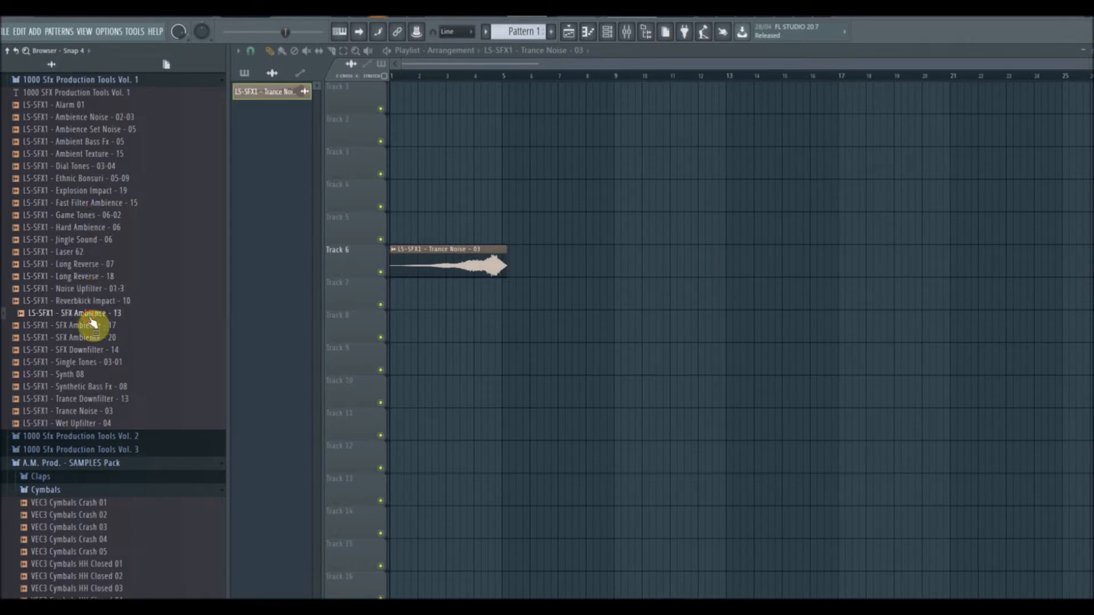
pyautogui.moveTo(90, 308); pyautogui.dragTo(635, 298)
pyautogui.doubleClick(635, 298)
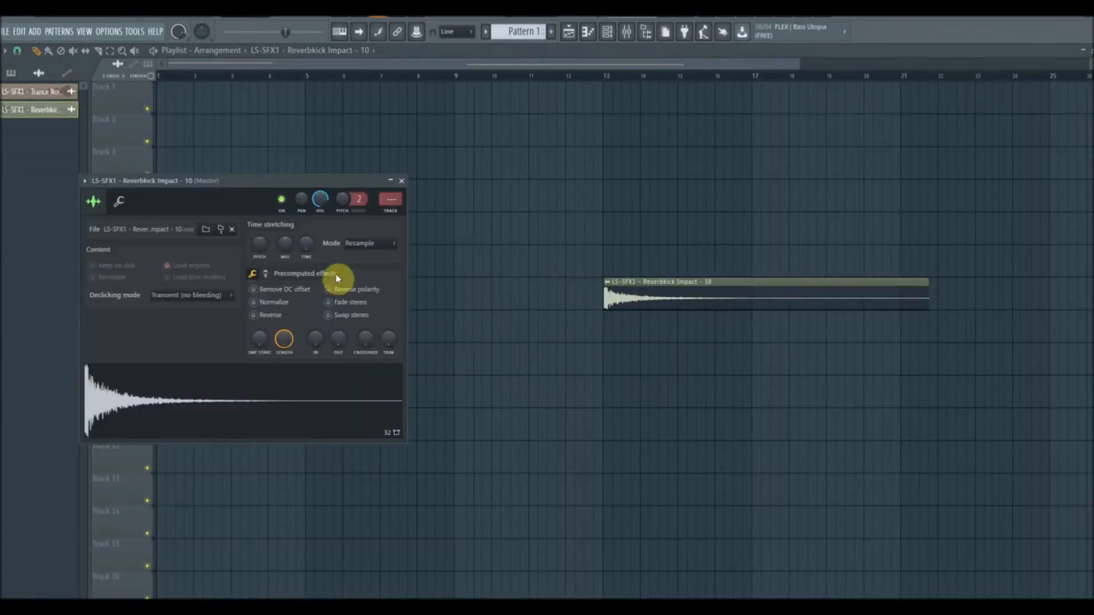
pyautogui.click(260, 316)
pyautogui.click(401, 181)
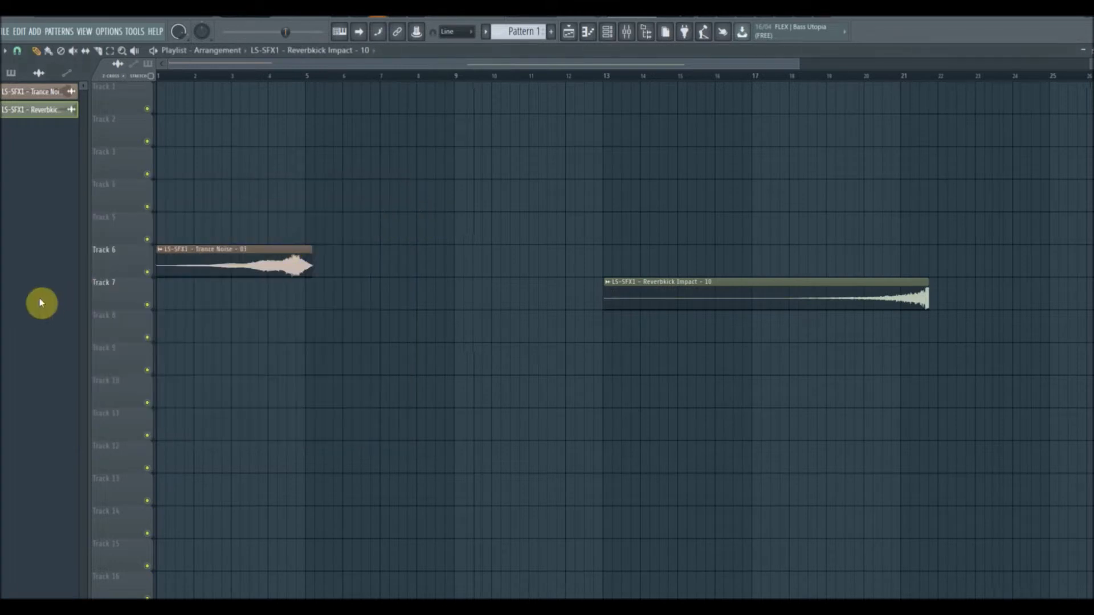
# Audition the ambience samples in 1000 Sfx Production Tools Vol. 1, including Ambience Noise - 02-03, Ambience Set Noise - 05 and Ambient Bass Fx - 05
pyautogui.moveTo(6, 273)
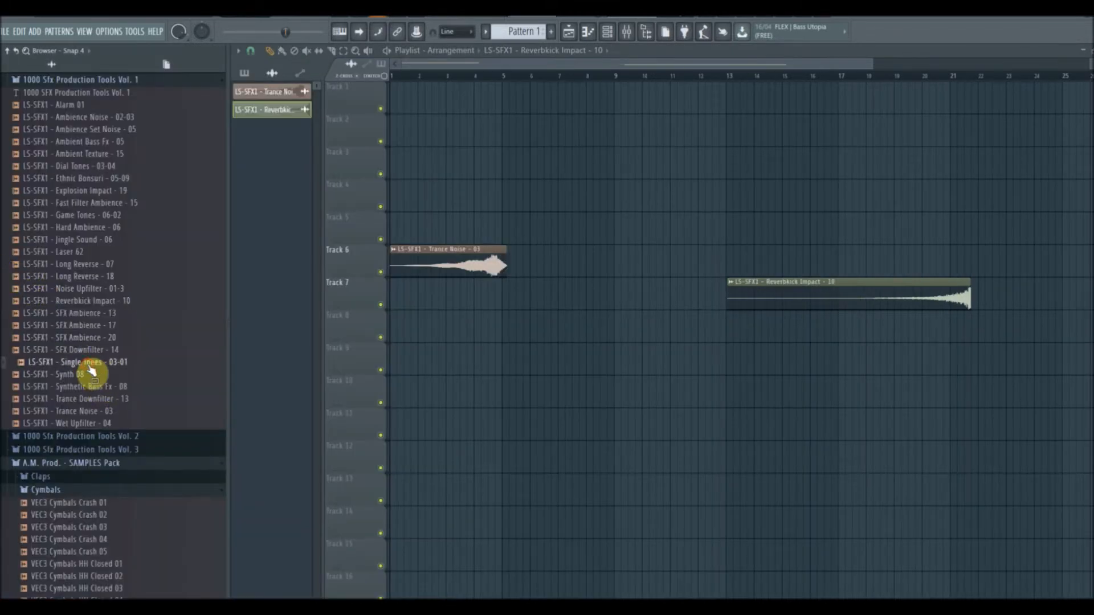
pyautogui.scroll(-6, 102, 399)
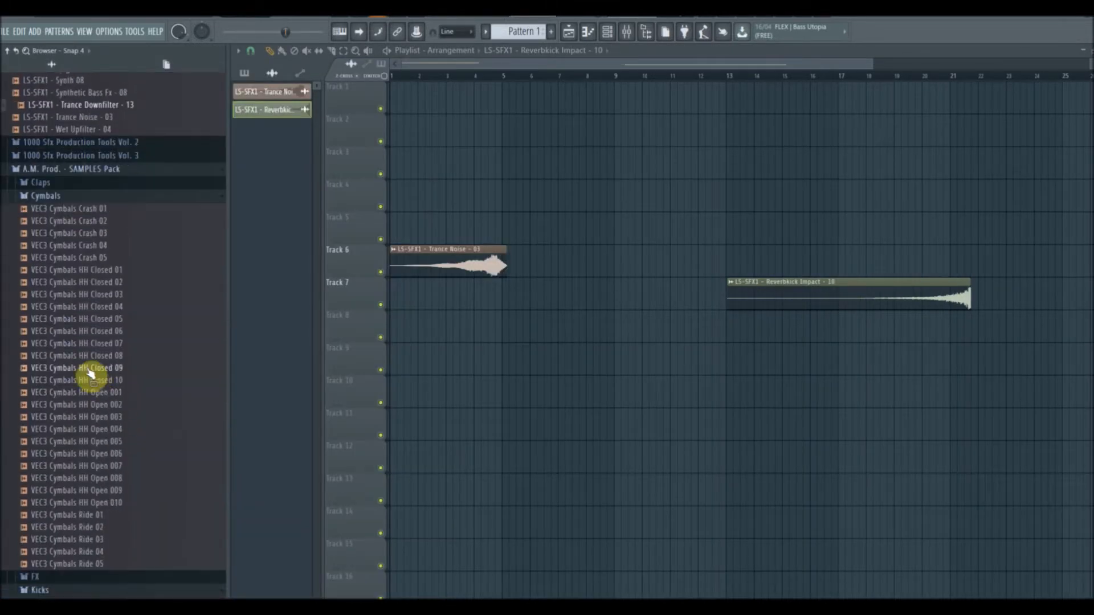
pyautogui.scroll(9, 100, 325)
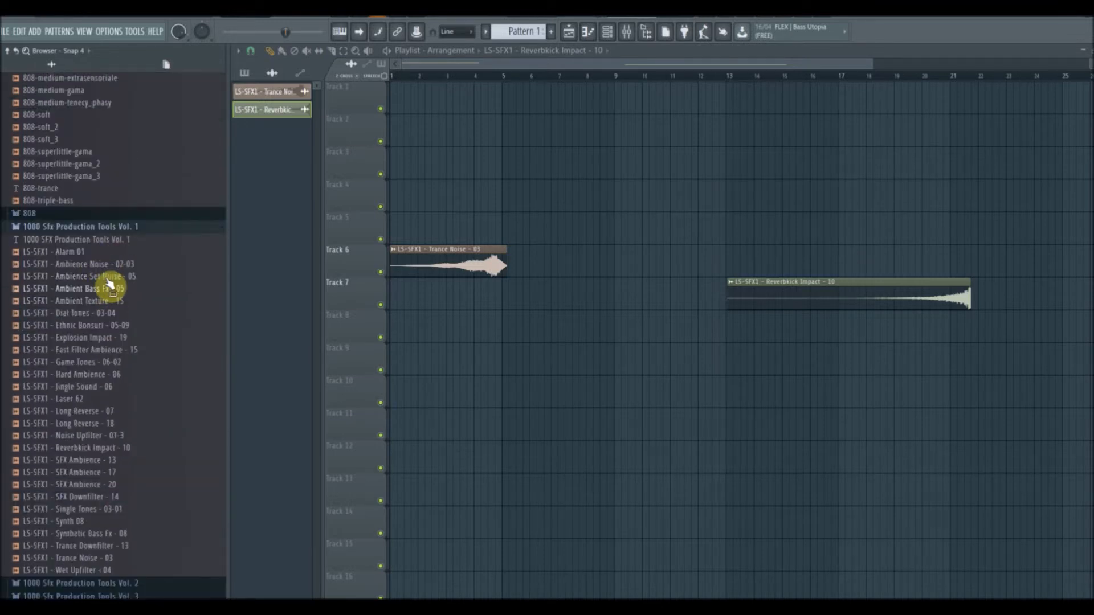
pyautogui.click(108, 289)
pyautogui.click(109, 267)
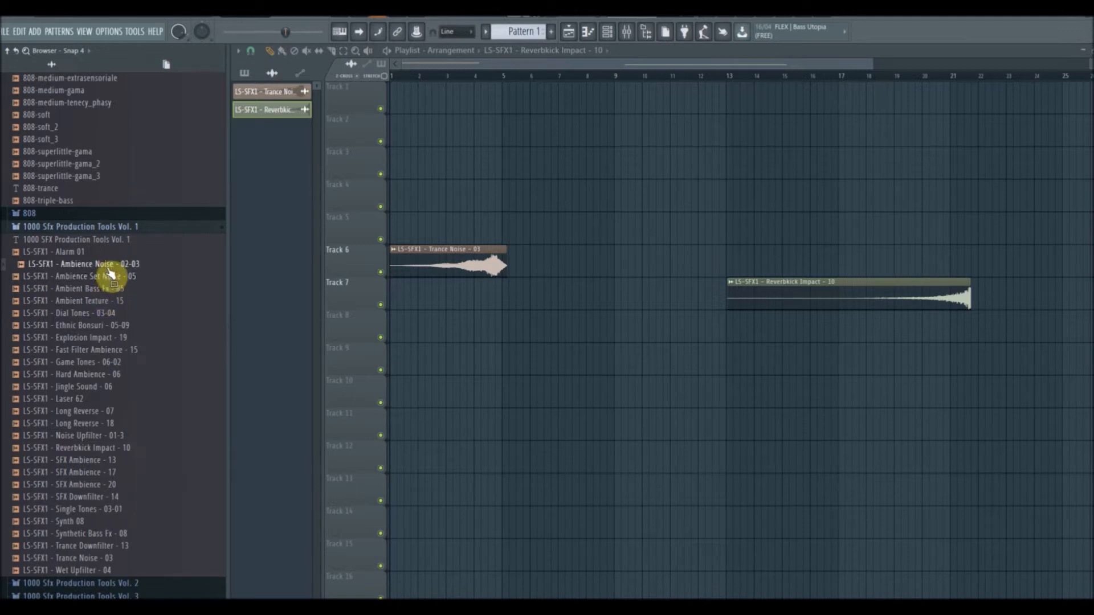
pyautogui.click(110, 278)
pyautogui.click(110, 290)
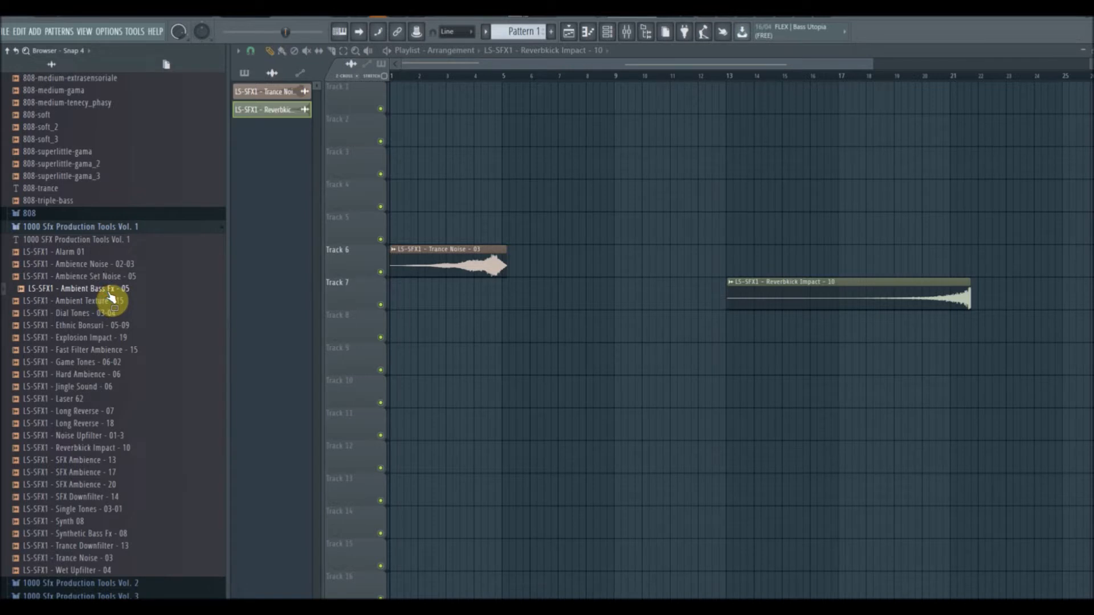
# Place the LS-SFX1 - Ambient Bass Fx - 05 sample at bar 1 of Track 8 and move the Trance Noise clip to bar 14 of Track 4
pyautogui.moveTo(111, 297); pyautogui.dragTo(187, 333)
pyautogui.moveTo(227, 268); pyautogui.dragTo(717, 200)
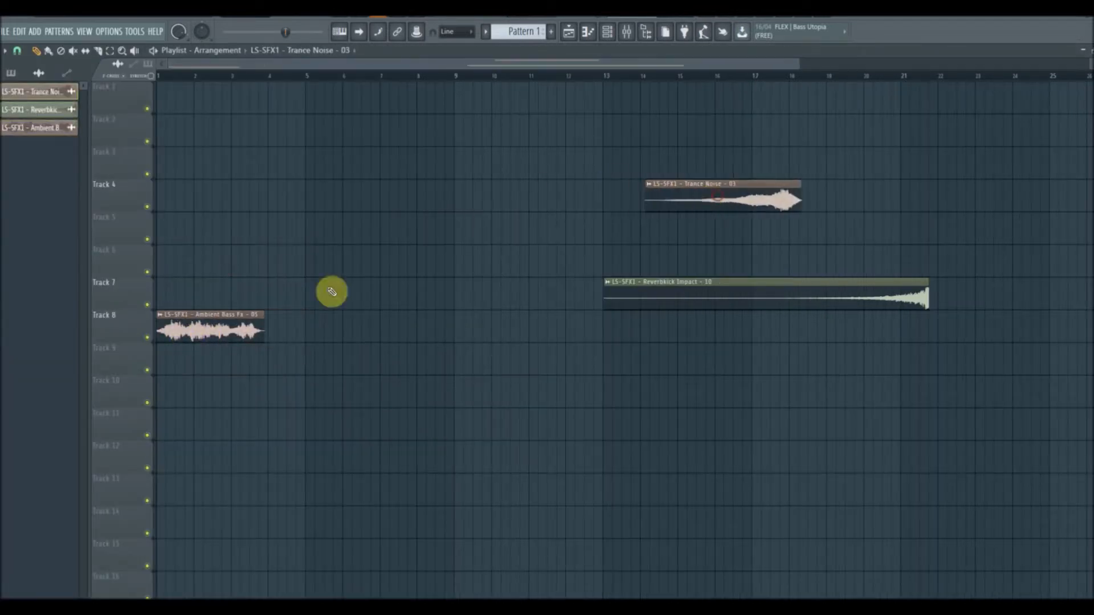
# Reverse the LS-SFX1 - Ambient Bass Fx - 05 sample on Track 8 and recheck its channel settings
pyautogui.doubleClick(193, 335)
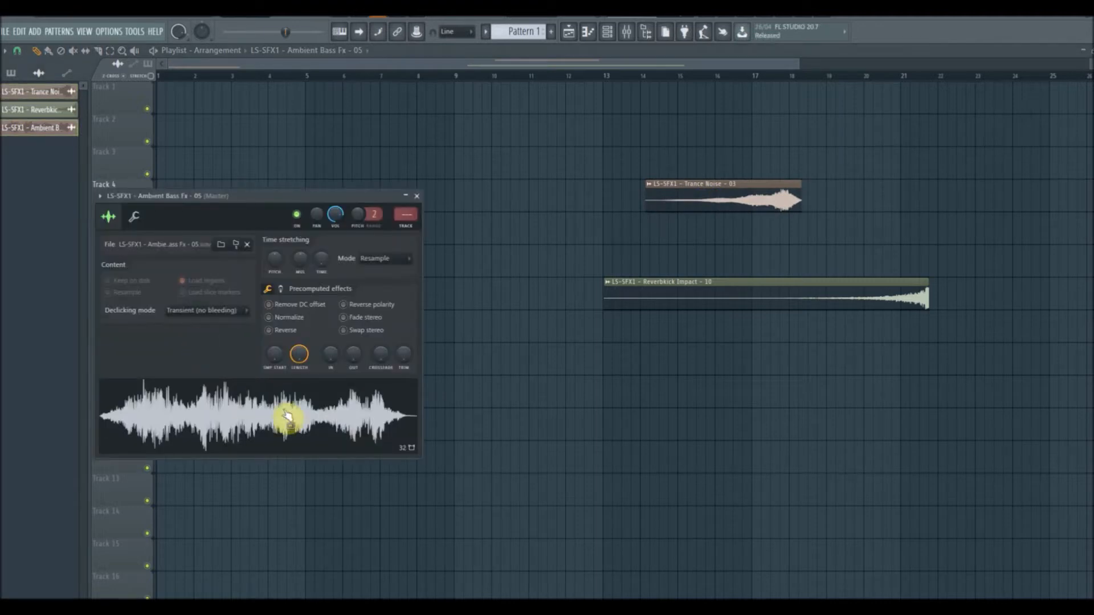
pyautogui.click(269, 331)
pyautogui.click(416, 200)
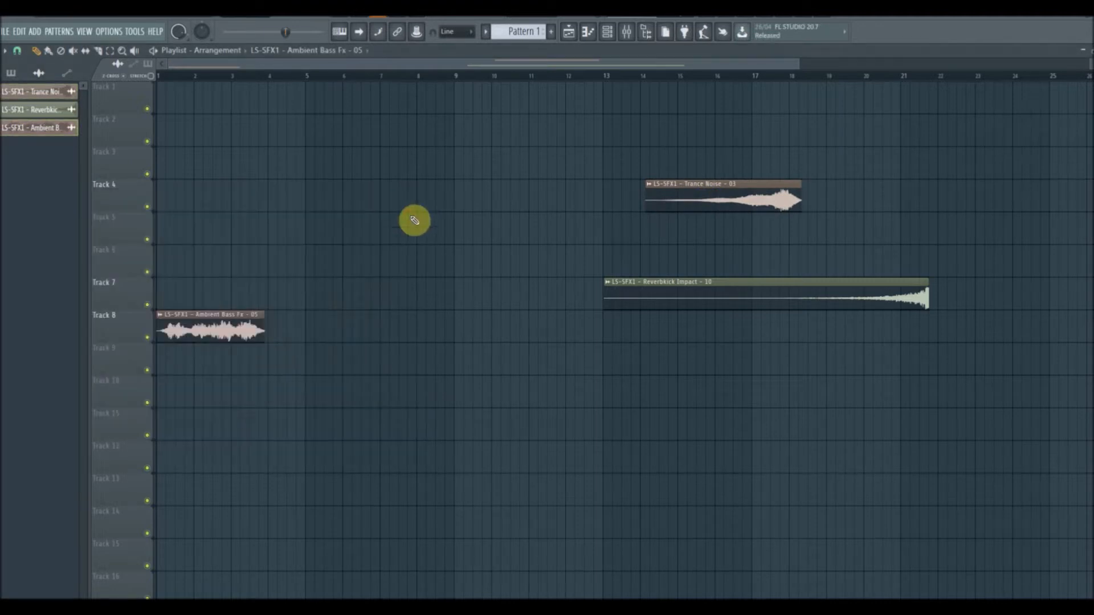
pyautogui.doubleClick(213, 329)
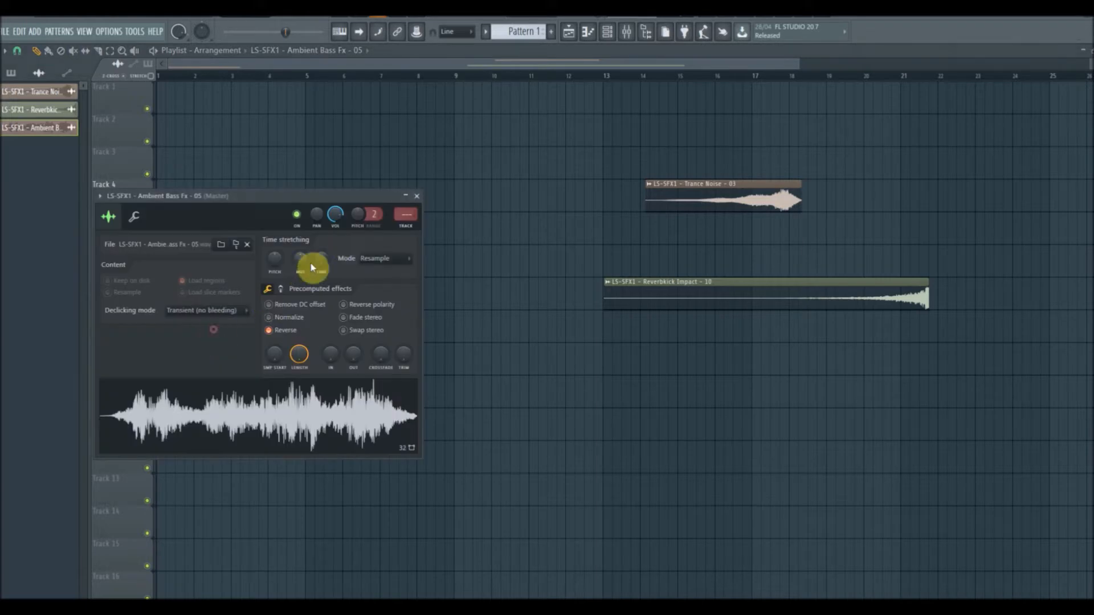
pyautogui.click(416, 197)
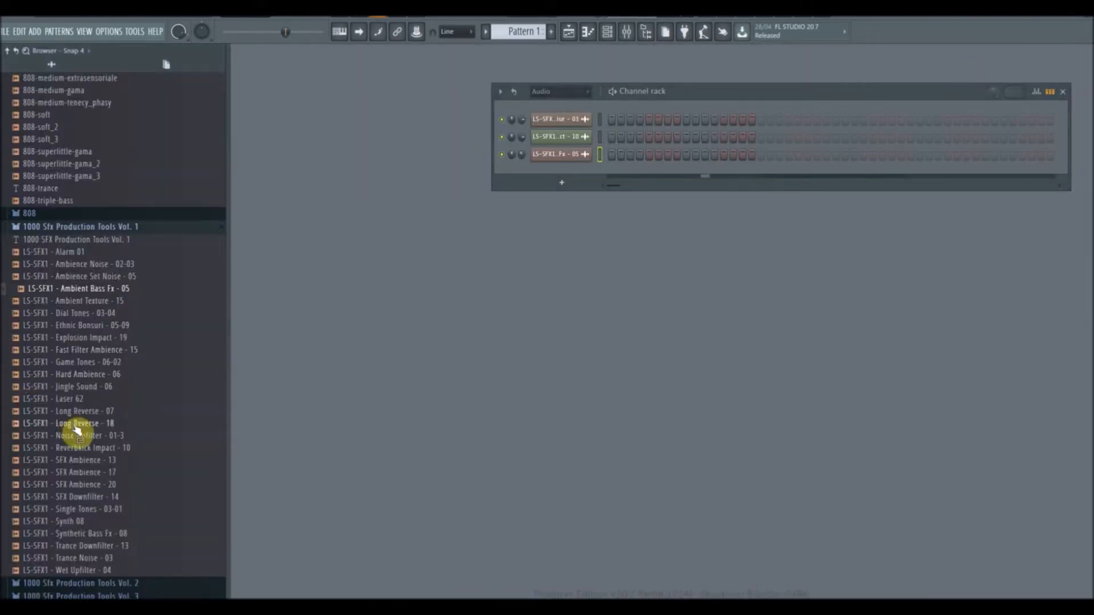
# Audition VEC3 Cymbals Crash 05 and the closed hi-hats 01 to 10 in the A.M. Prod. Cymbals folder
pyautogui.scroll(-5, 85, 432)
pyautogui.scroll(-2, 101, 393)
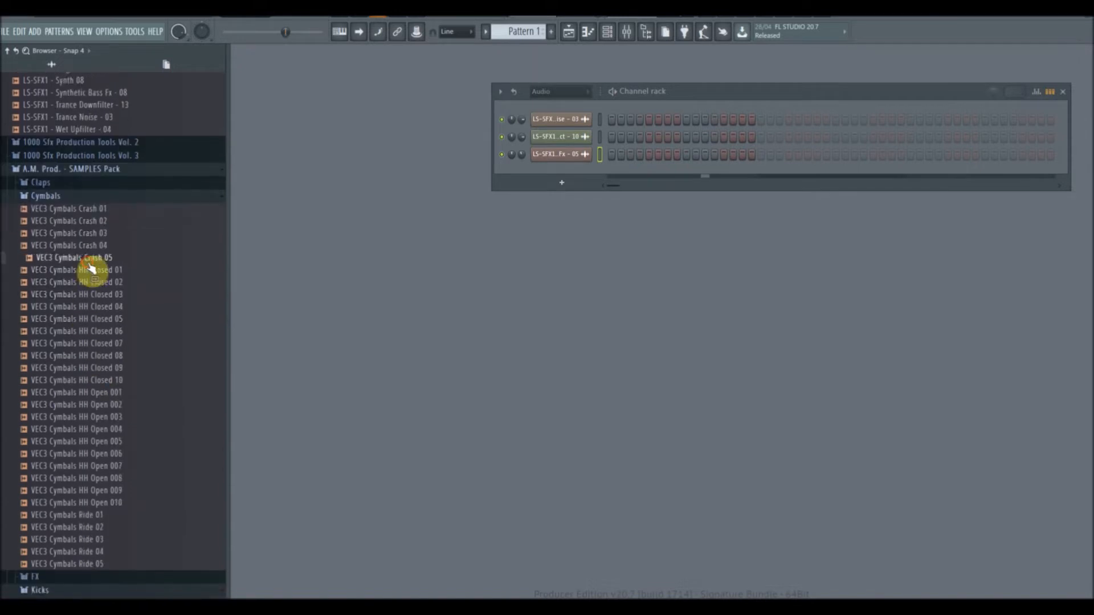
pyautogui.click(91, 344)
pyautogui.click(98, 331)
pyautogui.click(102, 319)
pyautogui.click(104, 308)
pyautogui.click(105, 295)
pyautogui.click(105, 283)
pyautogui.click(105, 270)
pyautogui.click(104, 258)
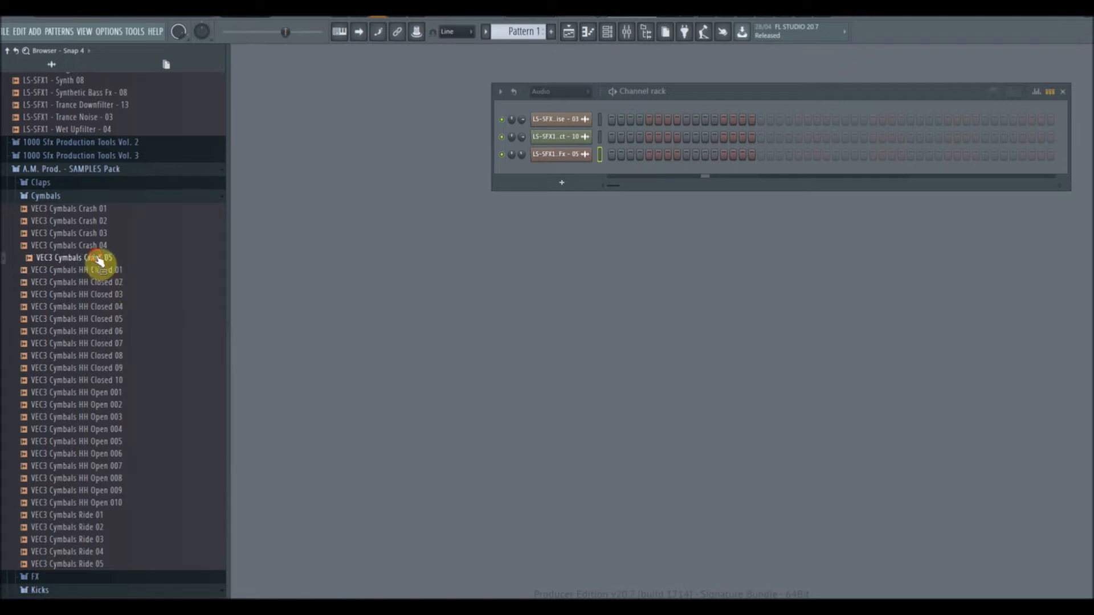
pyautogui.click(104, 356)
pyautogui.click(106, 368)
pyautogui.click(108, 380)
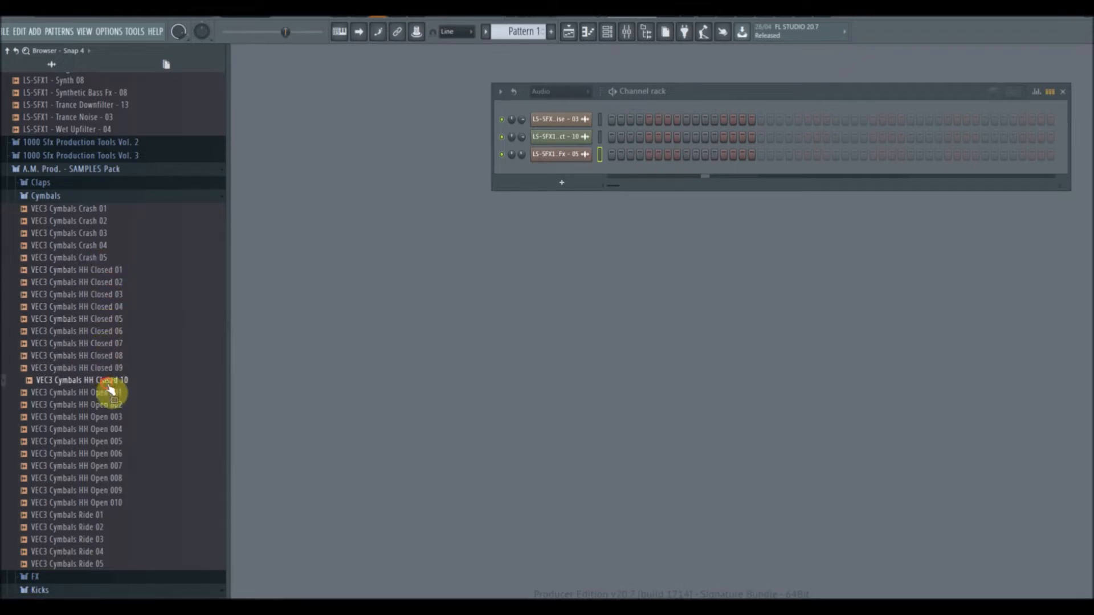
# Audition the VEC3 Cymbals HH Open samples 001 to 004 in the Cymbals folder
pyautogui.click(112, 393)
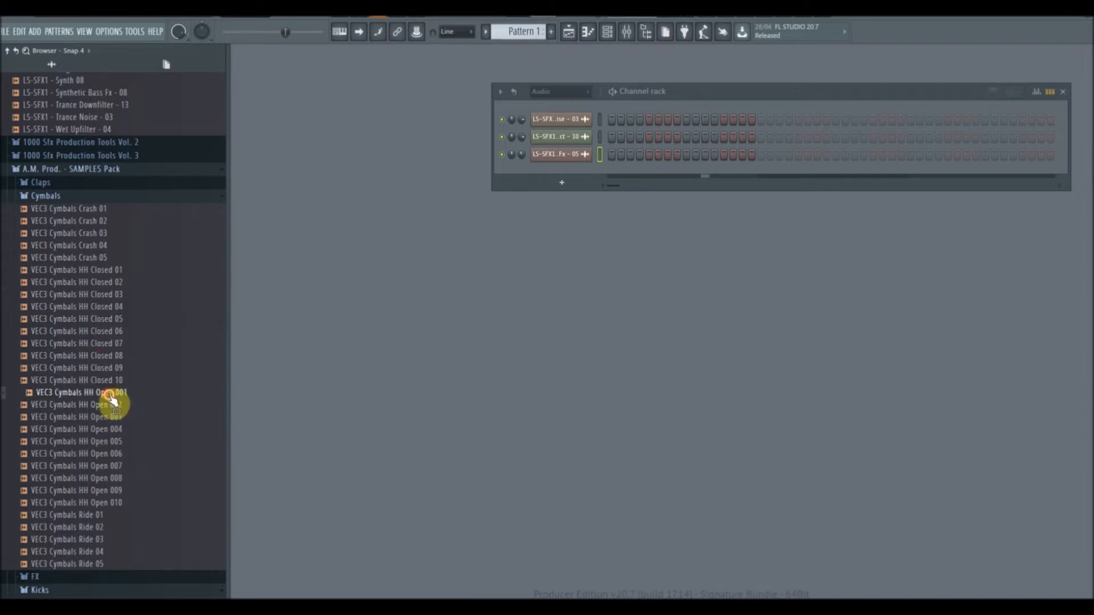
pyautogui.click(112, 405)
pyautogui.click(112, 417)
pyautogui.click(112, 430)
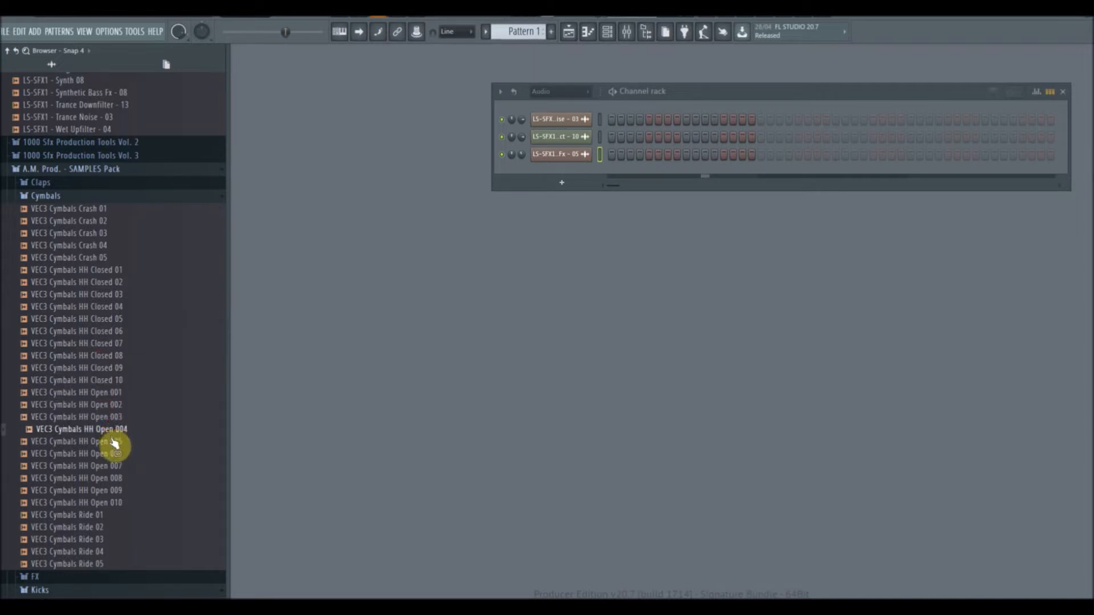
# Add the VEC3 Cymbals HH Open 005 sample to the Channel rack as a new channel and show all channels
pyautogui.click(114, 443)
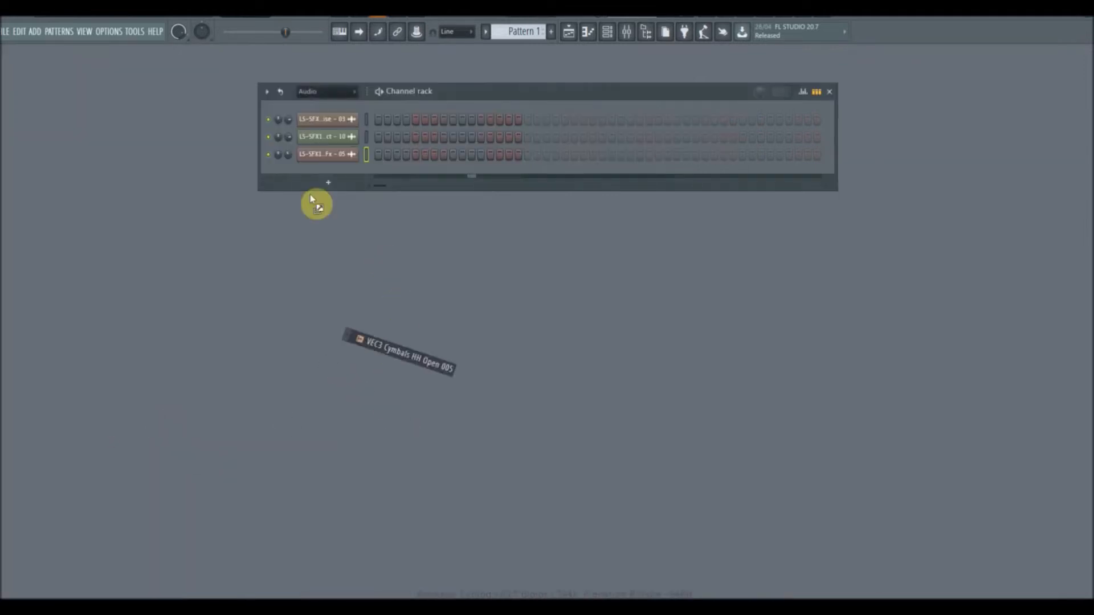
pyautogui.moveTo(315, 203); pyautogui.dragTo(325, 182)
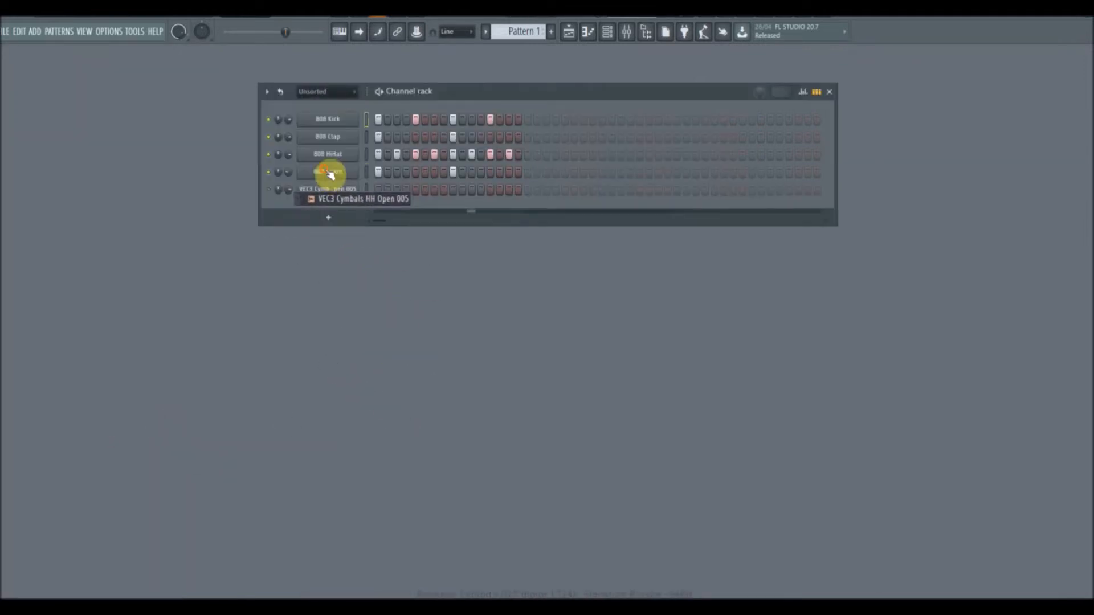
pyautogui.moveTo(324, 176); pyautogui.dragTo(326, 182)
pyautogui.click(350, 109)
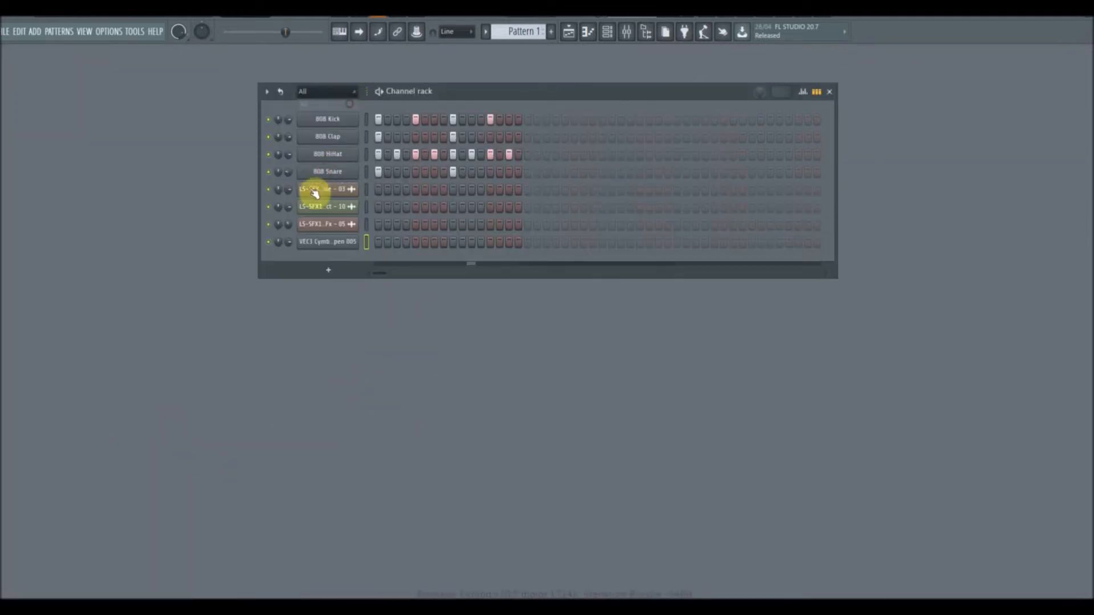
# Look at the VEC3 Cymbals HH Open 005 channel's settings and fill its sequence on each 8 steps
pyautogui.click(336, 245)
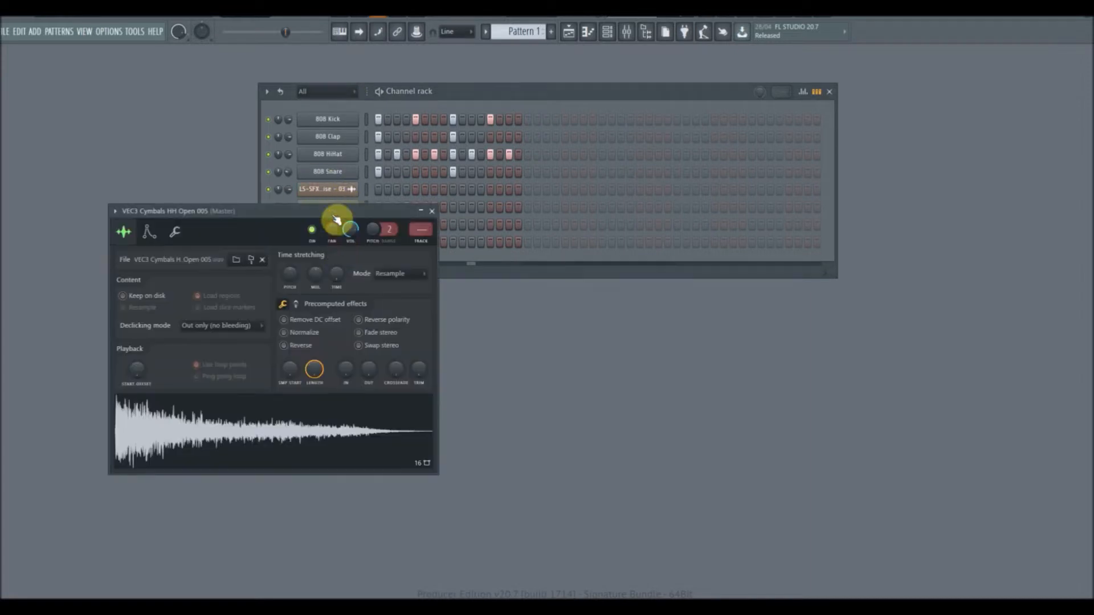
pyautogui.click(436, 208)
pyautogui.rightClick(322, 254)
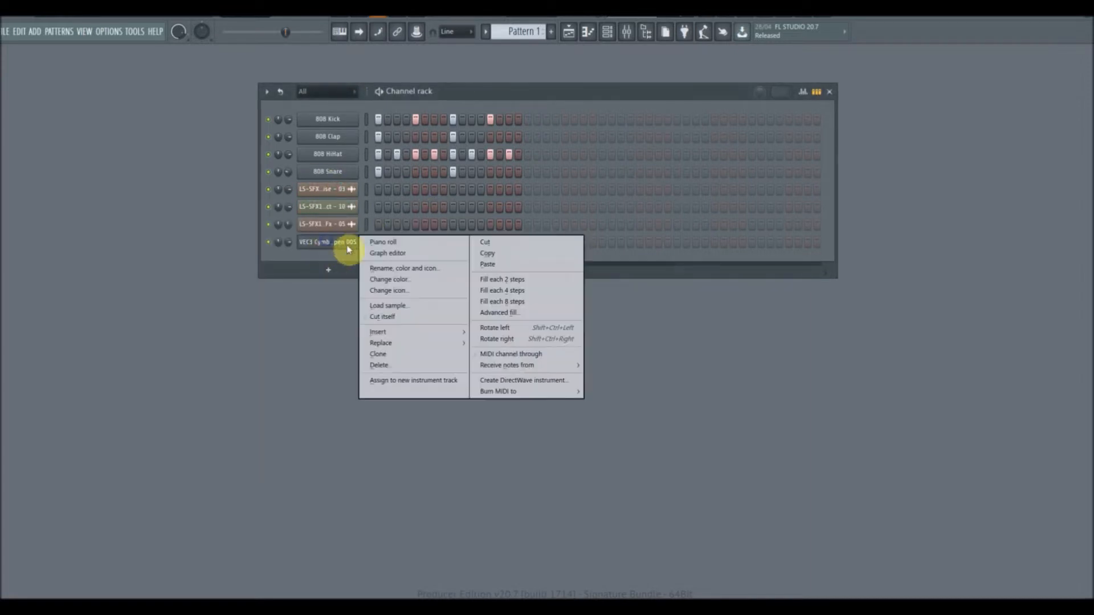
pyautogui.click(507, 303)
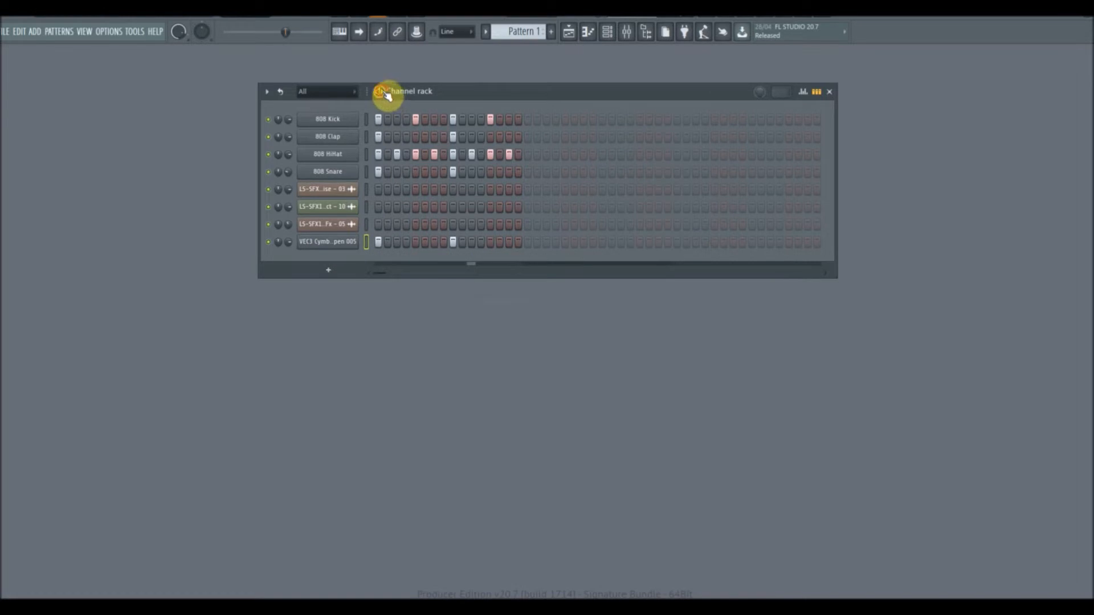
# Lower the VEC3 Cymbals HH Open 005 channel's volume while the pattern plays, and stop playback
pyautogui.moveTo(289, 242); pyautogui.dragTo(289, 252)
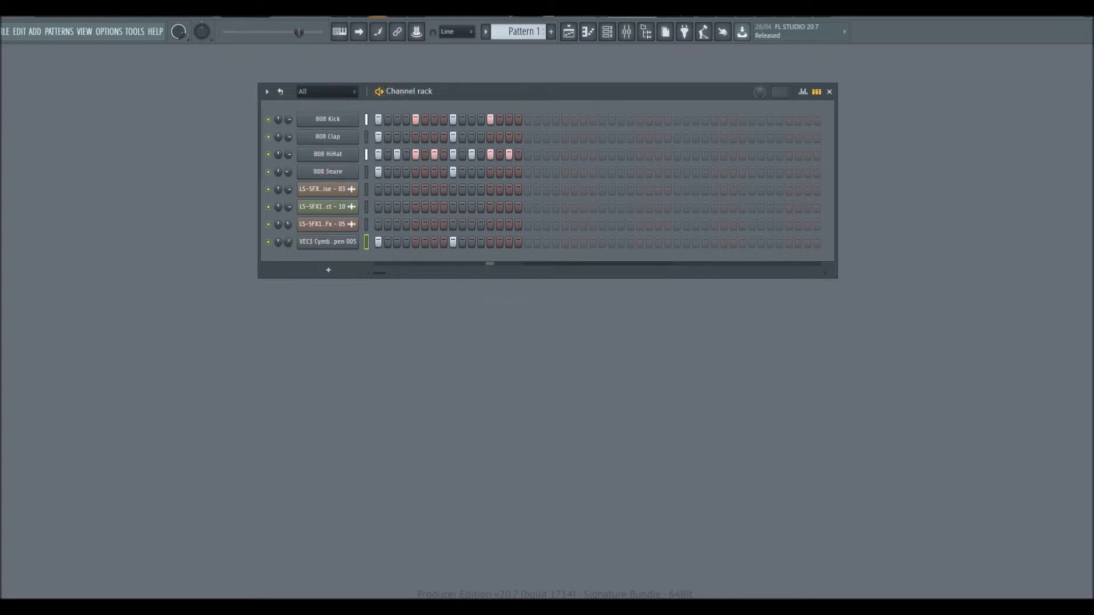
pyautogui.moveTo(380, 97); pyautogui.dragTo(382, 99)
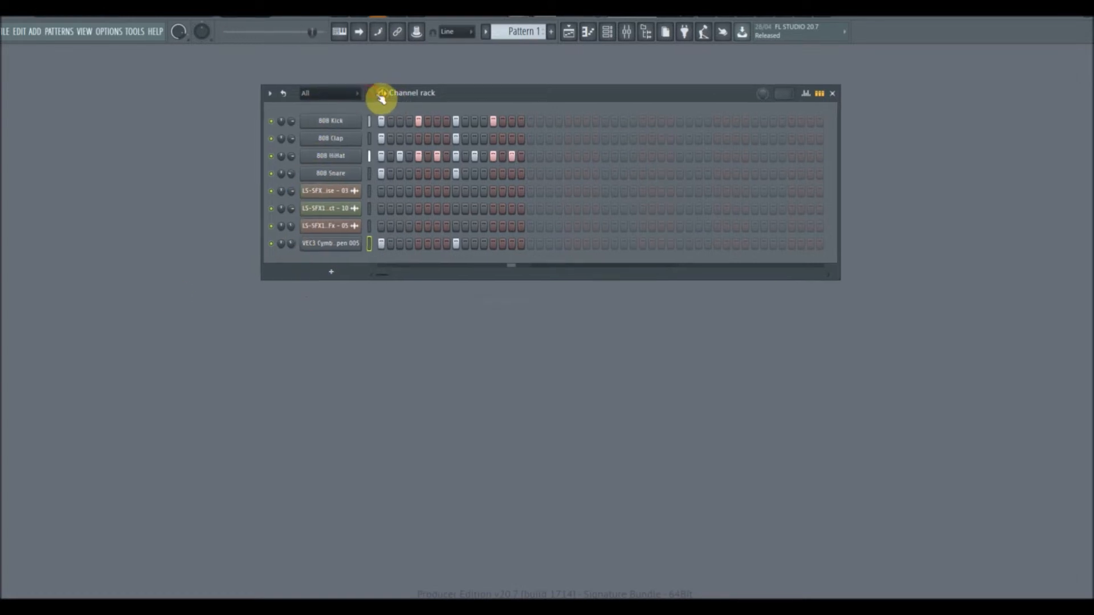
# Audition VPP kick samples, including VPP_Kick_09, in the A.M. Prod. Kicks folder of the Browser
pyautogui.moveTo(33, 371)
pyautogui.scroll(-6, 120, 546)
pyautogui.click(73, 398)
pyautogui.click(72, 359)
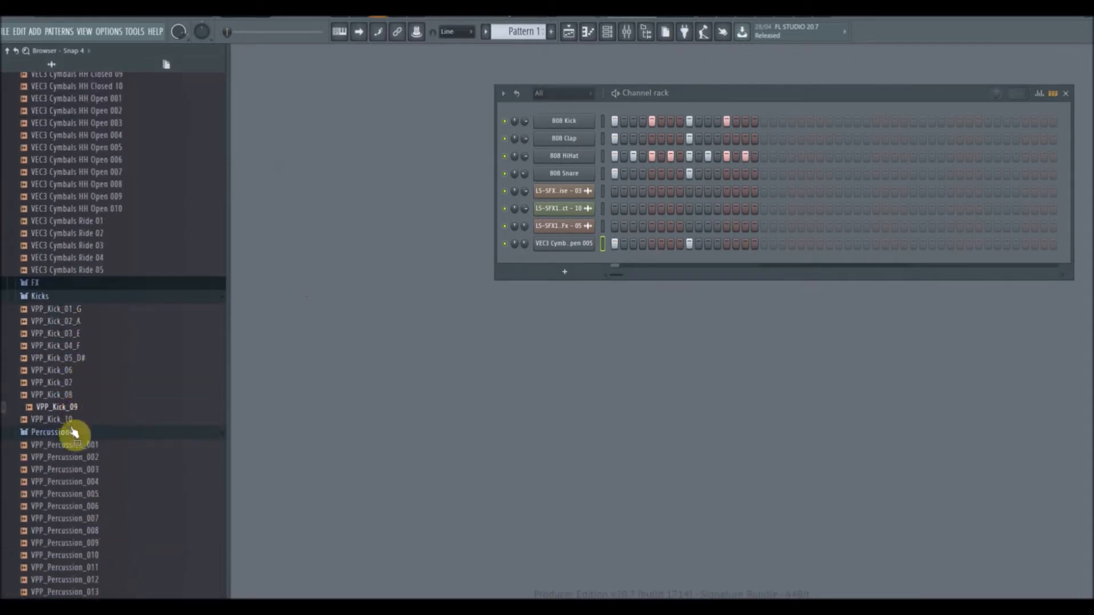
# Browse the sample folders down to Dark_Melodic_Techno_Kit3_128 and audition loops including DMT_03_AcidArp_01_Intro_128_Am and DMT_03_PercFX_02_128
pyautogui.scroll(-10, 85, 456)
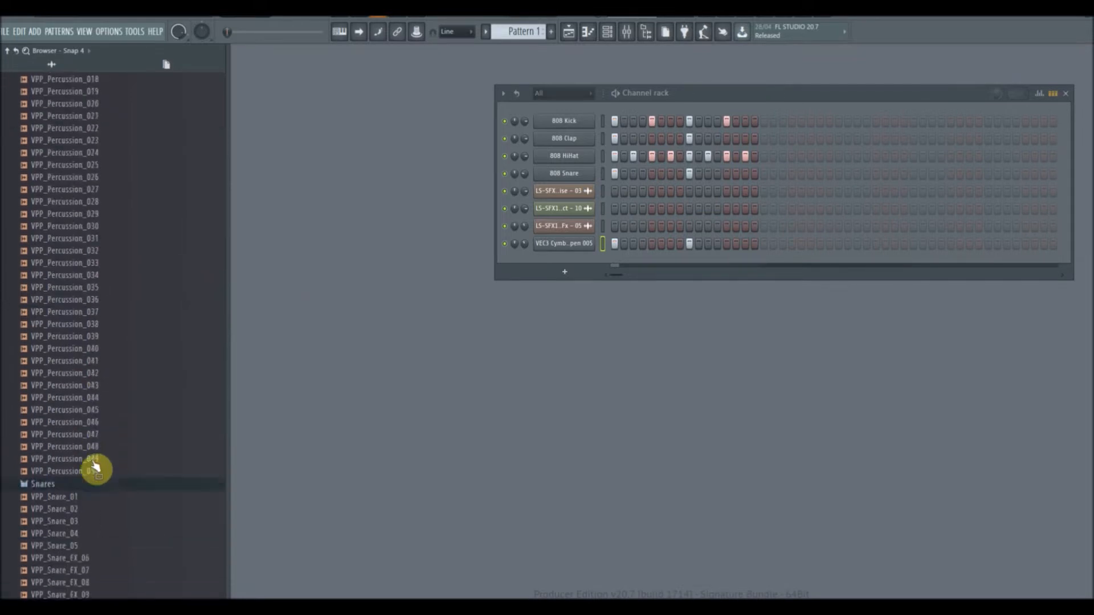
pyautogui.scroll(-8, 95, 467)
pyautogui.scroll(-20, 65, 416)
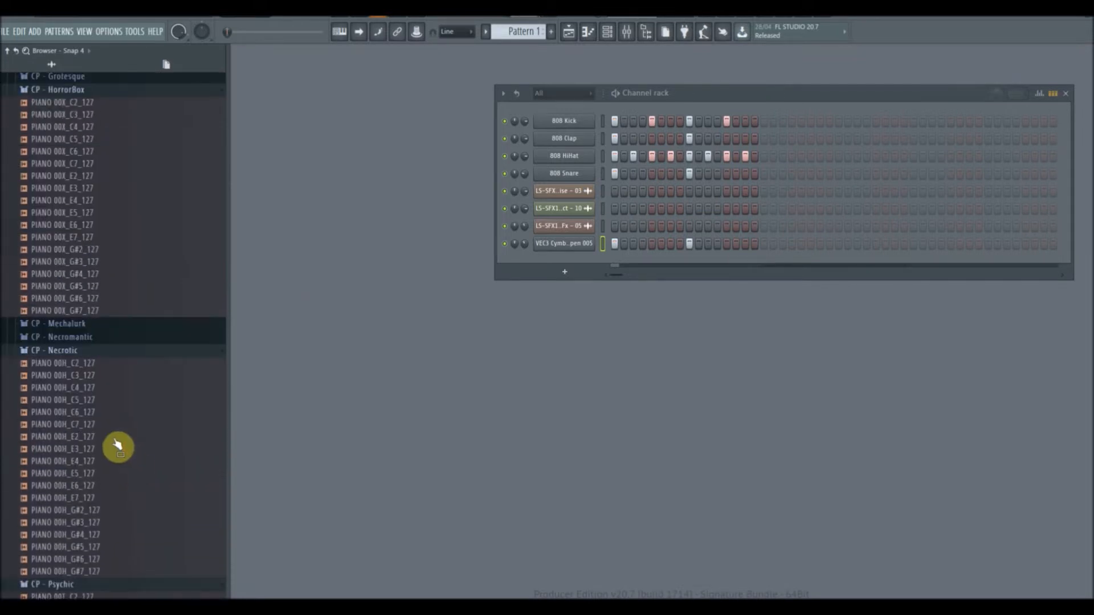
pyautogui.scroll(-9, 116, 450)
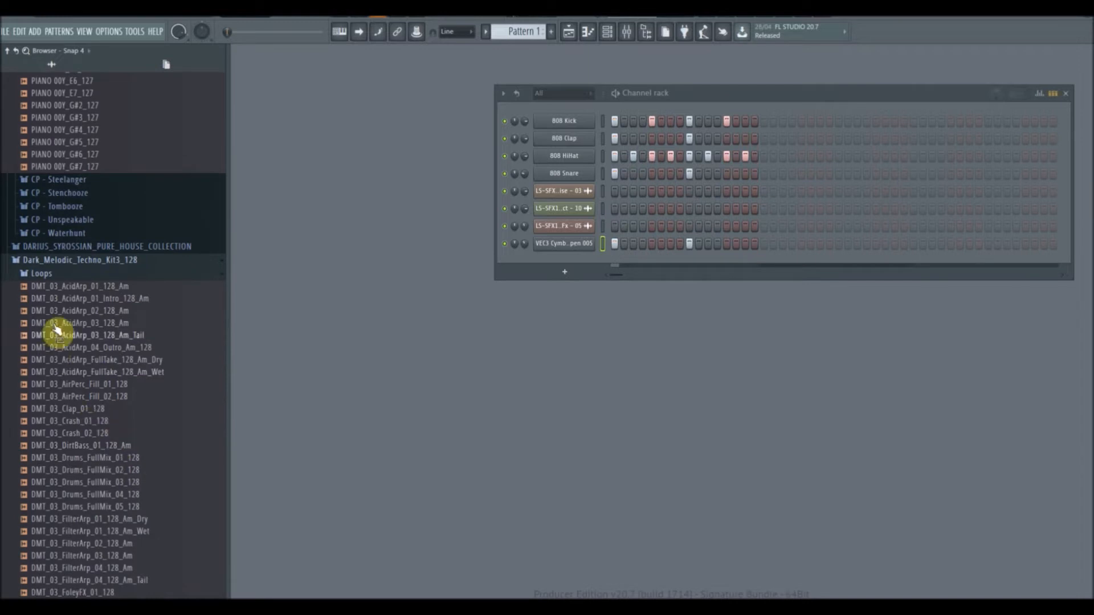
pyautogui.click(103, 303)
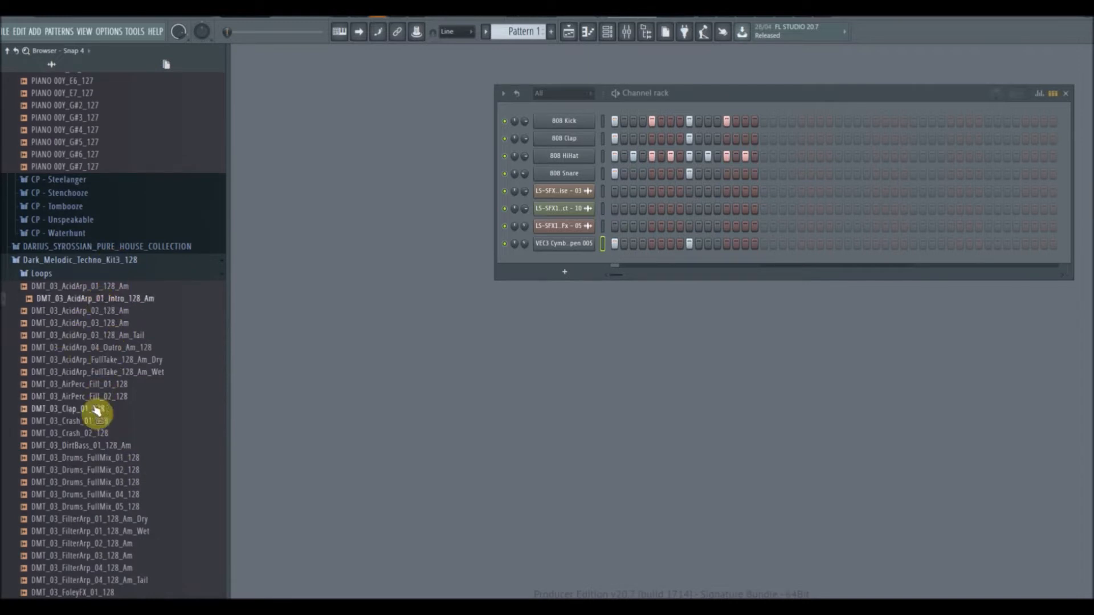
pyautogui.scroll(-15, 146, 452)
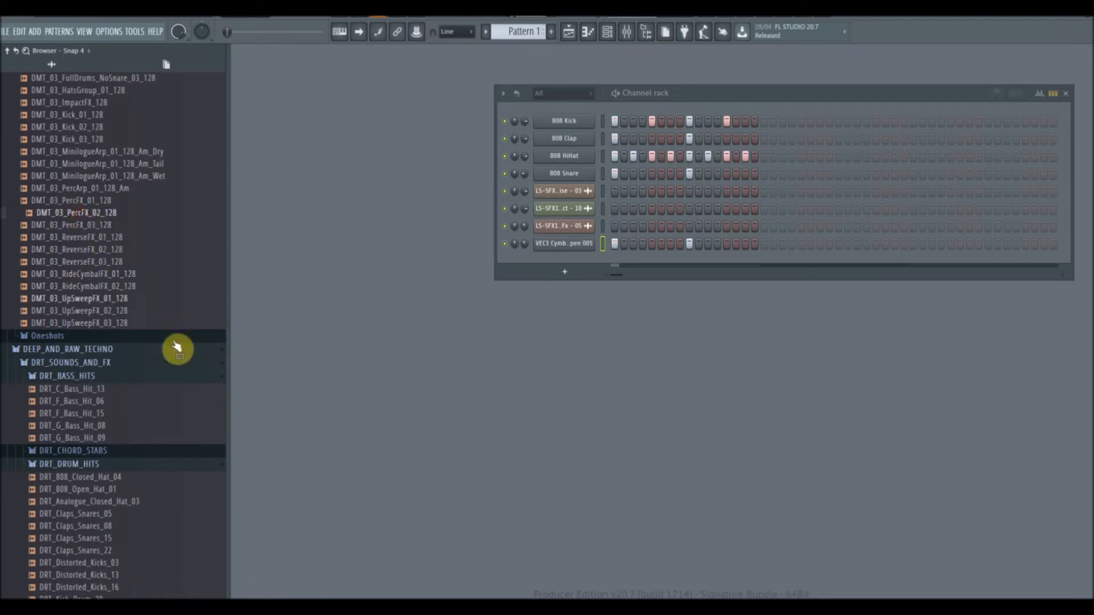
pyautogui.scroll(-6, 177, 356)
pyautogui.scroll(6, 113, 353)
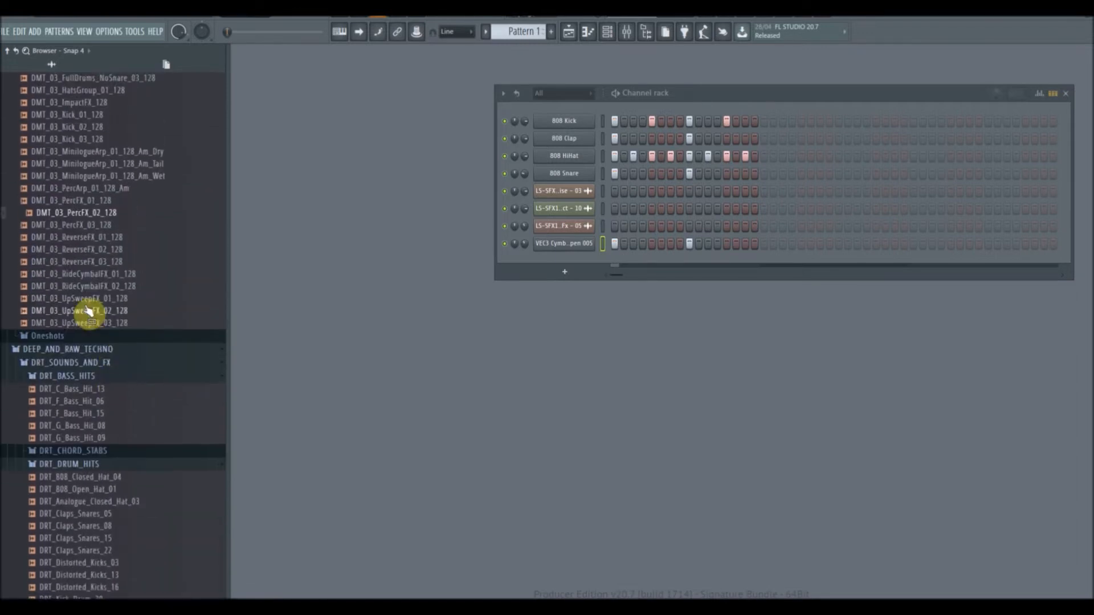
# Place the DMT_03_PercFX_02_128 sample on Track 9 of the Playlist at bar 15, then close the Playlist
pyautogui.moveTo(86, 219)
pyautogui.mouseDown()
pyautogui.moveTo(378, 305)
pyautogui.moveTo(570, 65)
pyautogui.moveTo(511, 102)
pyautogui.moveTo(266, 313)
pyautogui.moveTo(88, 276)
pyautogui.moveTo(86, 391)
pyautogui.moveTo(99, 213)
pyautogui.mouseUp()
pyautogui.click(570, 34)
pyautogui.moveTo(12, 354)
pyautogui.moveTo(93, 212); pyautogui.dragTo(683, 359)
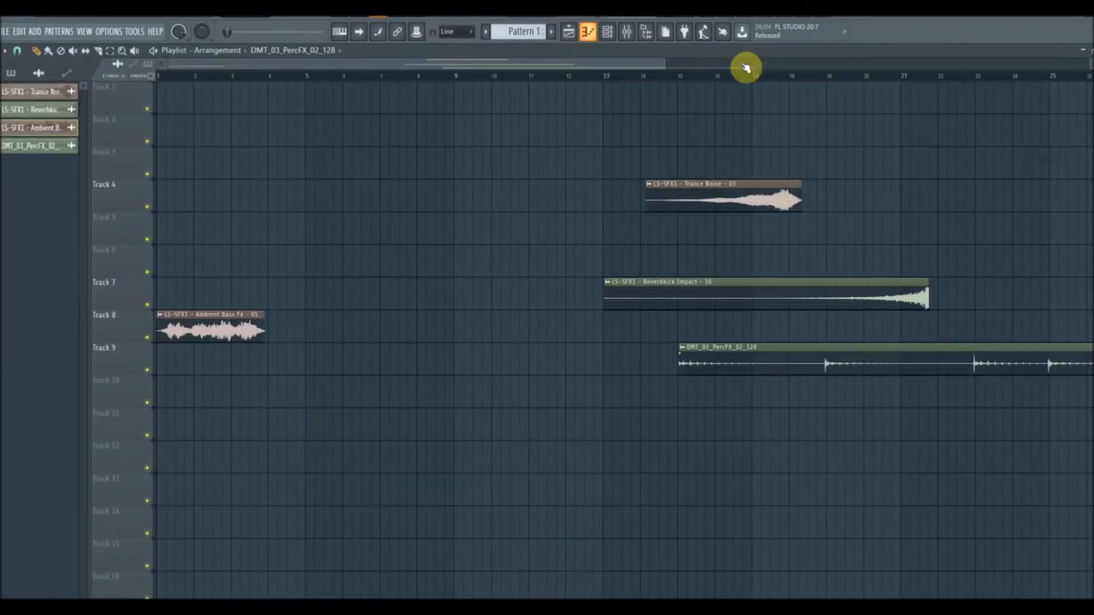
pyautogui.click(570, 34)
# Audition hits in the DRT_DRUM_HITS folder and add DRT_Claps_Snares_15 as a new channel in the Channel rack
pyautogui.moveTo(3, 291)
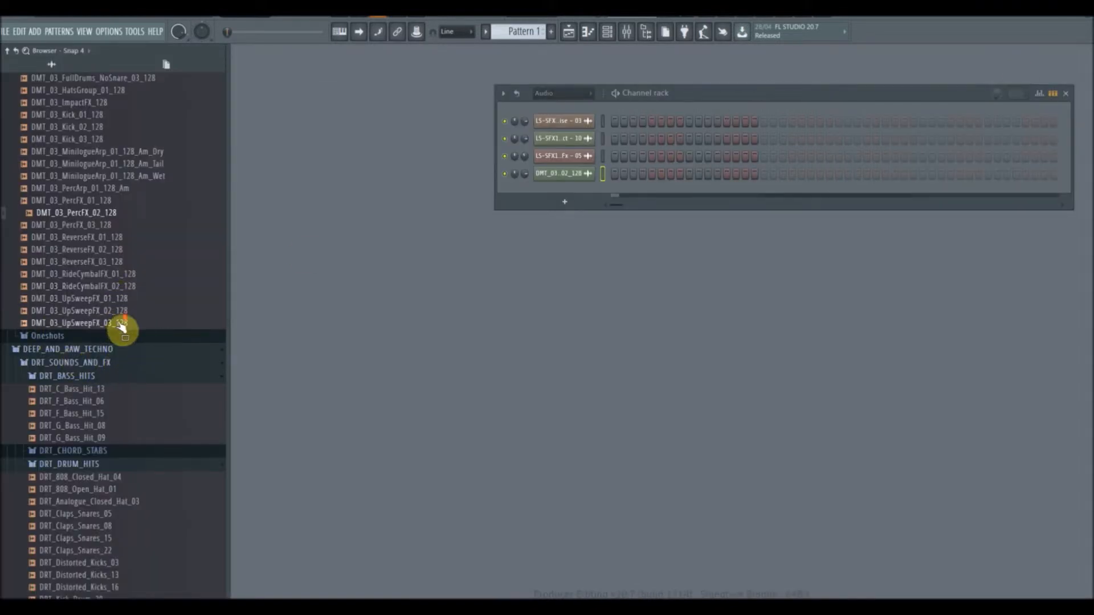
pyautogui.scroll(-6, 118, 324)
pyautogui.click(80, 267)
pyautogui.click(83, 306)
pyautogui.click(83, 323)
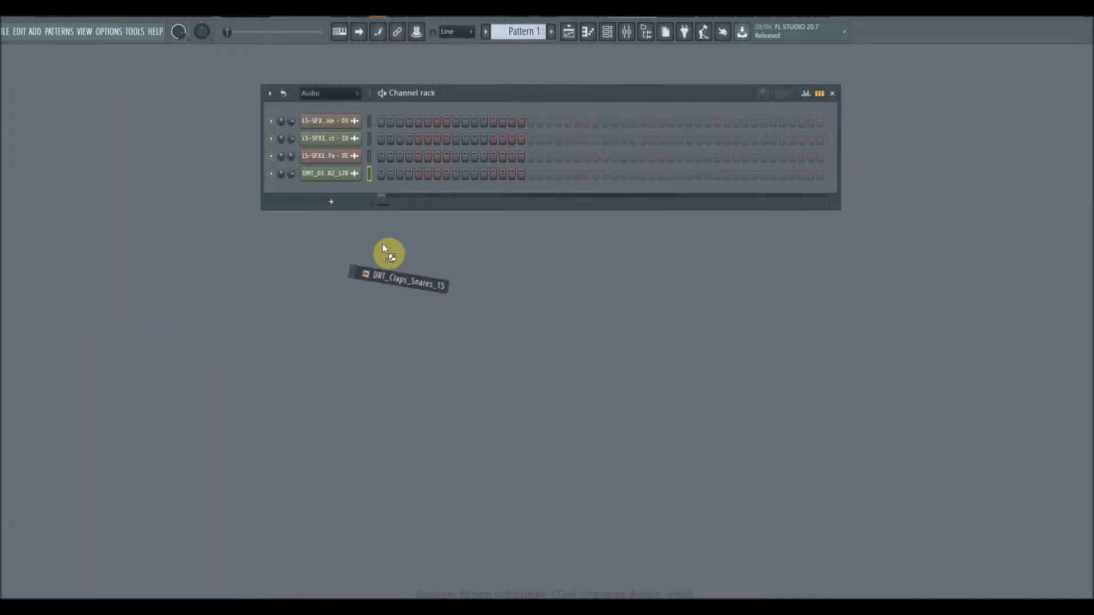
pyautogui.moveTo(385, 249); pyautogui.dragTo(316, 181)
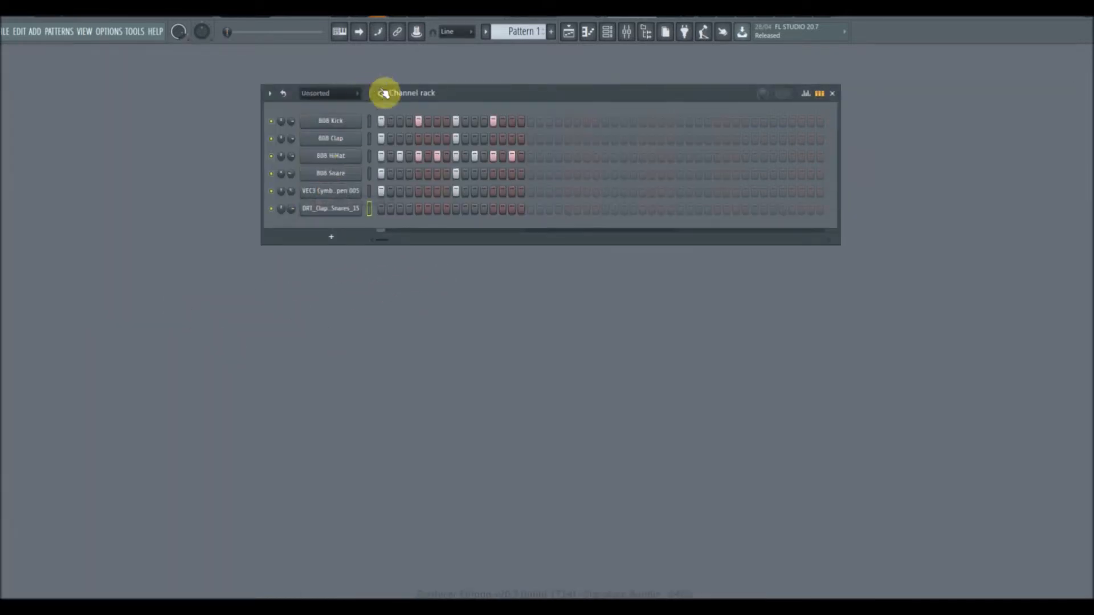
# Show all channels in the Channel rack and sequence DRT_Claps_Snares_15 on steps 1 and 9 while the pattern plays
pyautogui.click(359, 95)
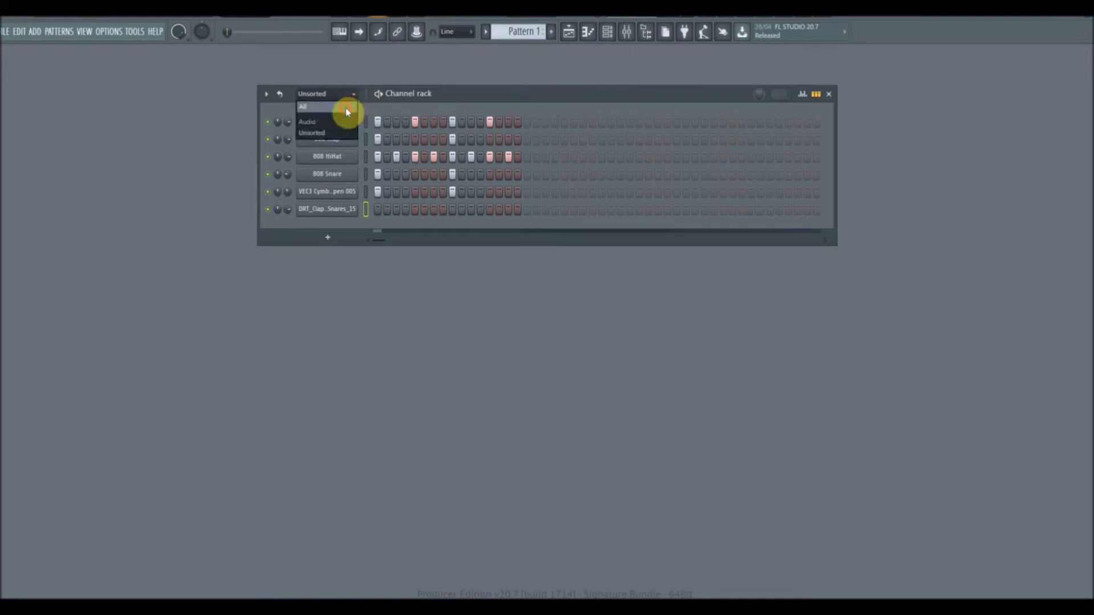
pyautogui.click(349, 110)
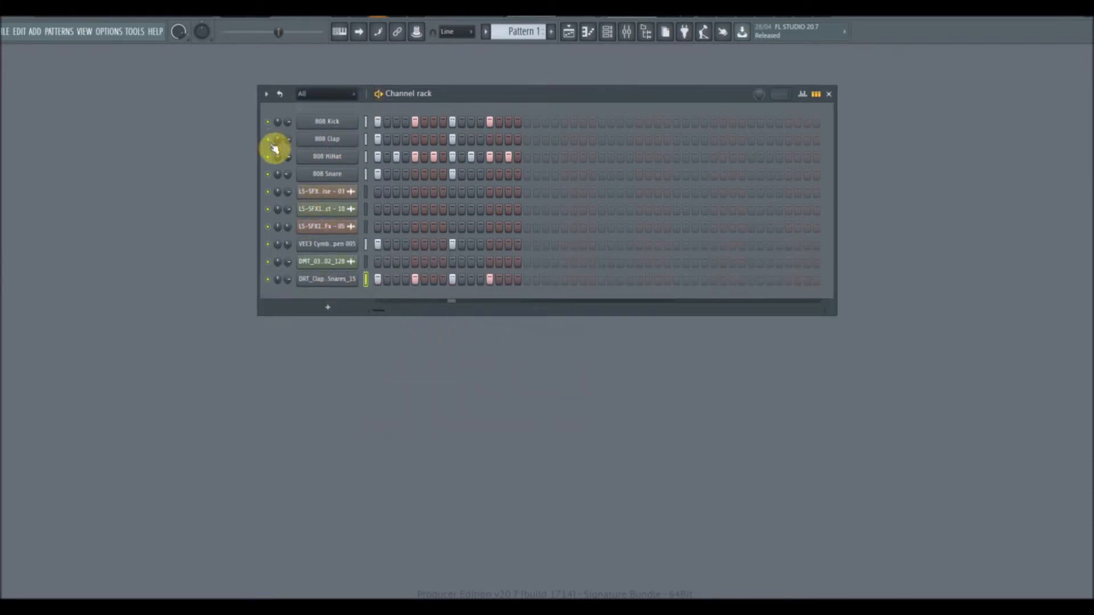
pyautogui.click(267, 140)
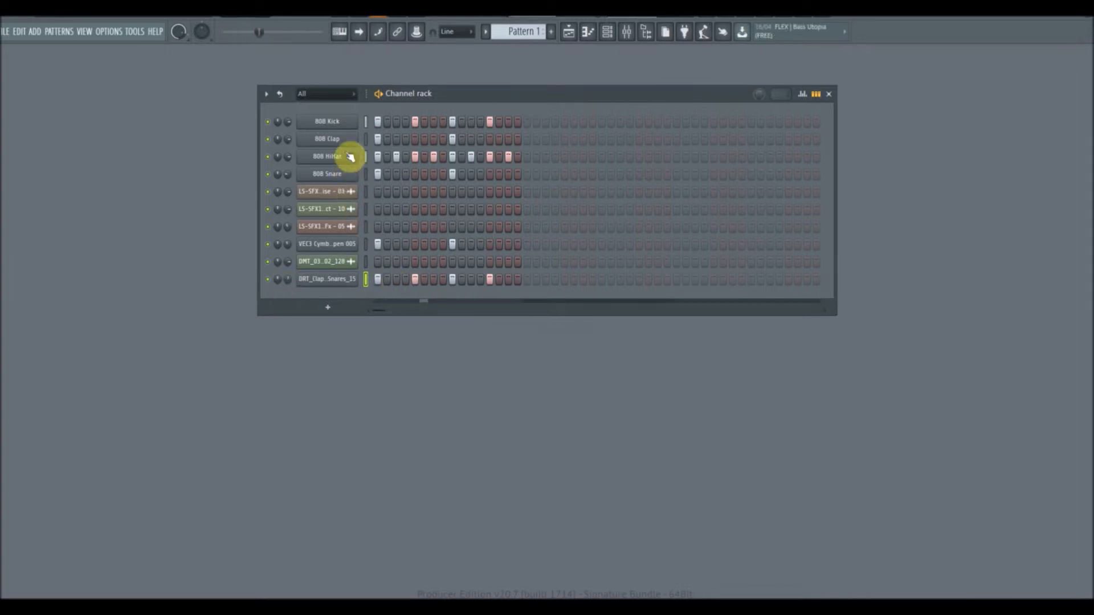
pyautogui.click(415, 279)
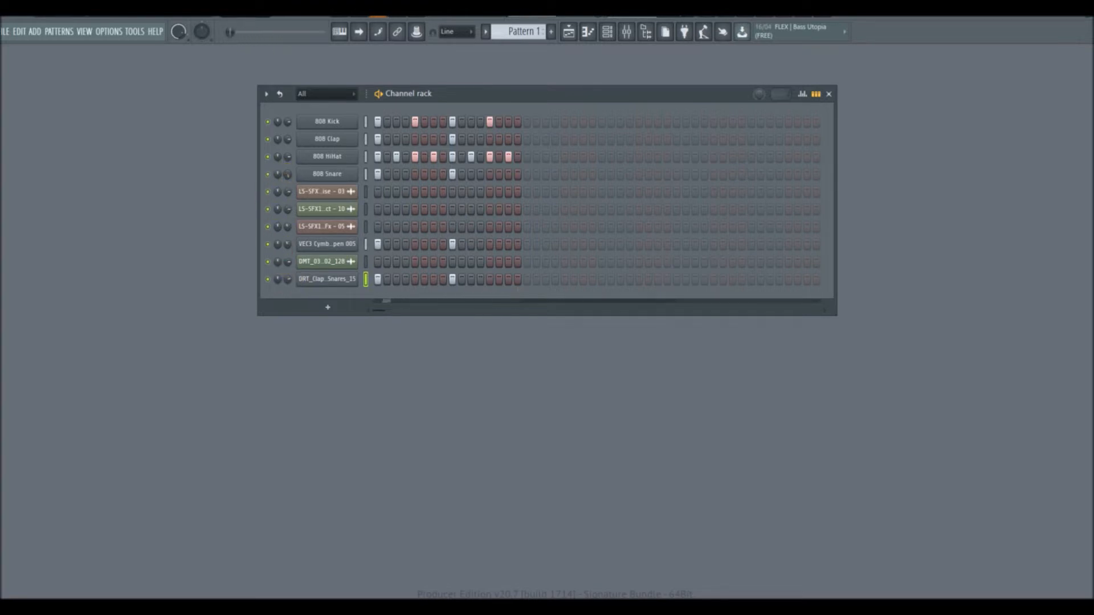
# Mute the DRT_Claps_Snares_15 channel and delete the 808 Clap channel
pyautogui.moveTo(288, 174); pyautogui.dragTo(289, 140)
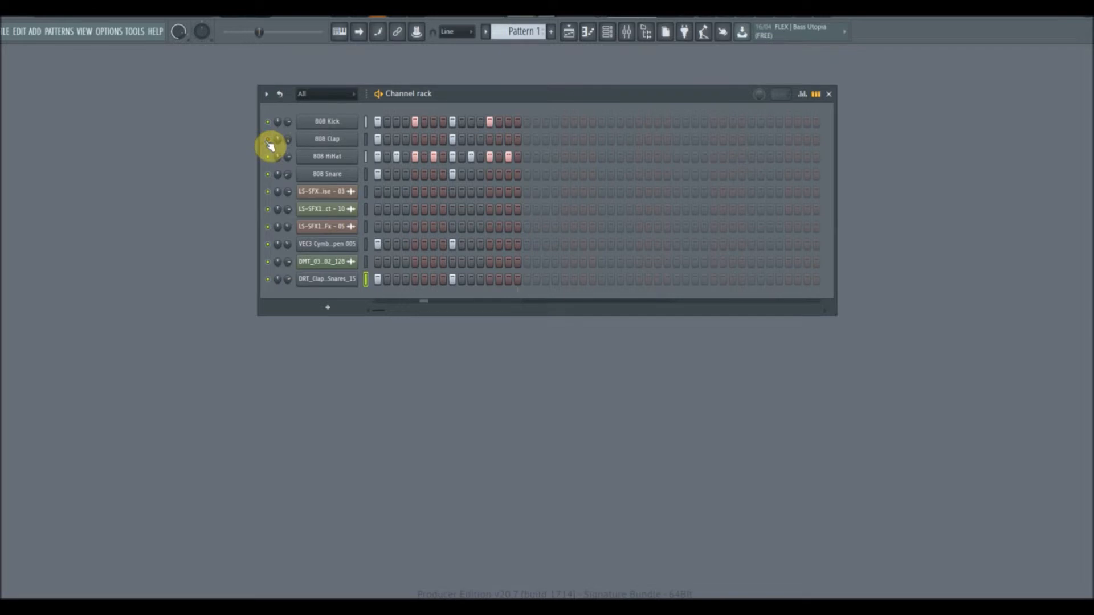
pyautogui.click(269, 279)
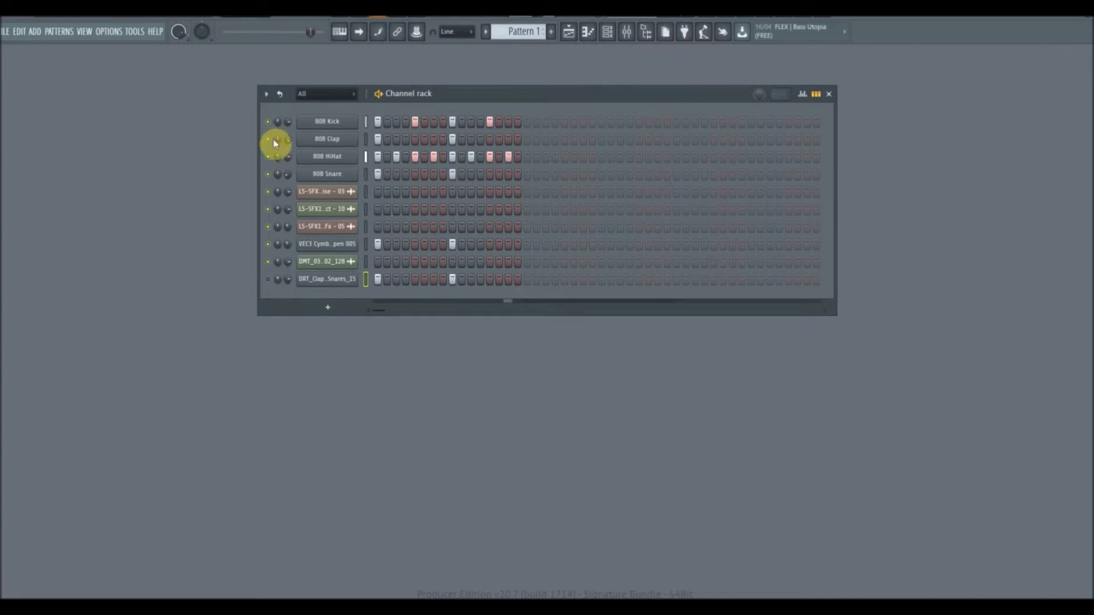
pyautogui.rightClick(312, 144)
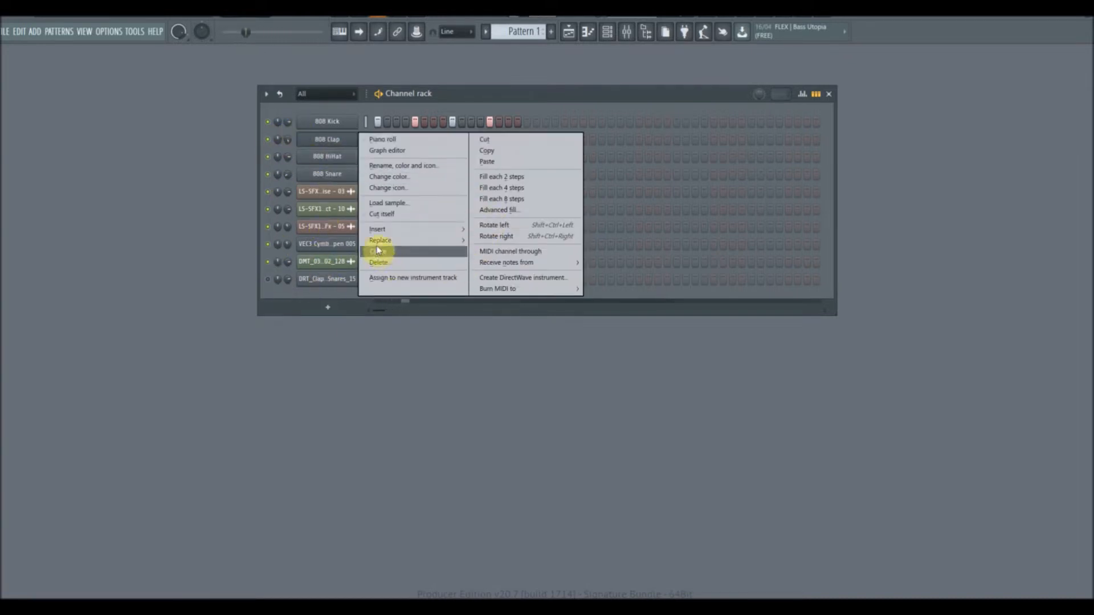
pyautogui.click(388, 262)
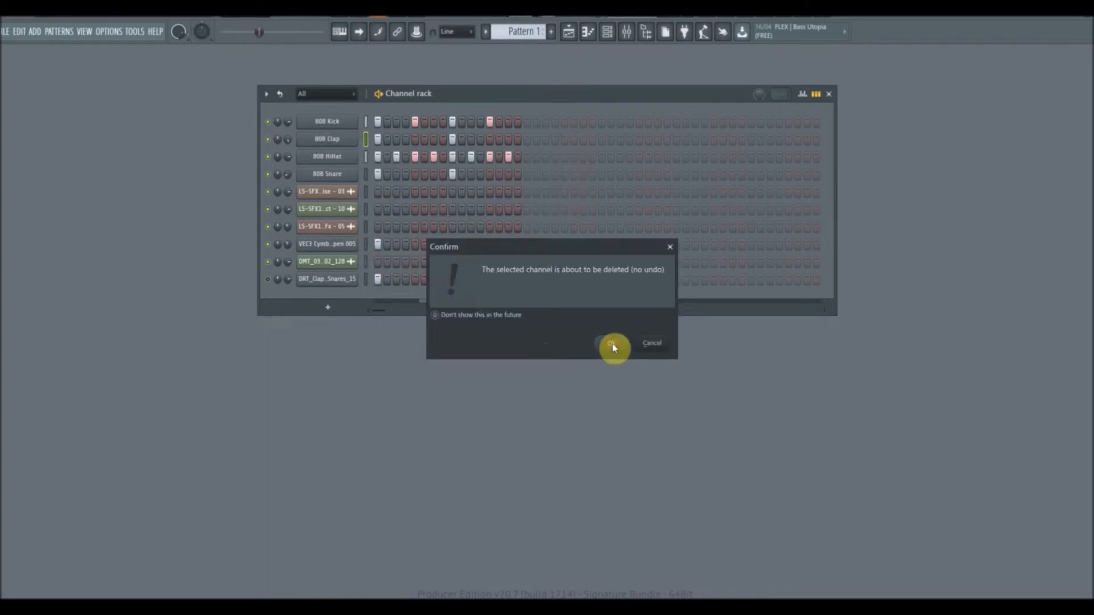
pyautogui.click(613, 344)
# Audition kick samples in the Drumkit trap5 folder, including Kick Dance, and replace the 808 Kick channel's sample with 909 Kick
pyautogui.moveTo(2, 308)
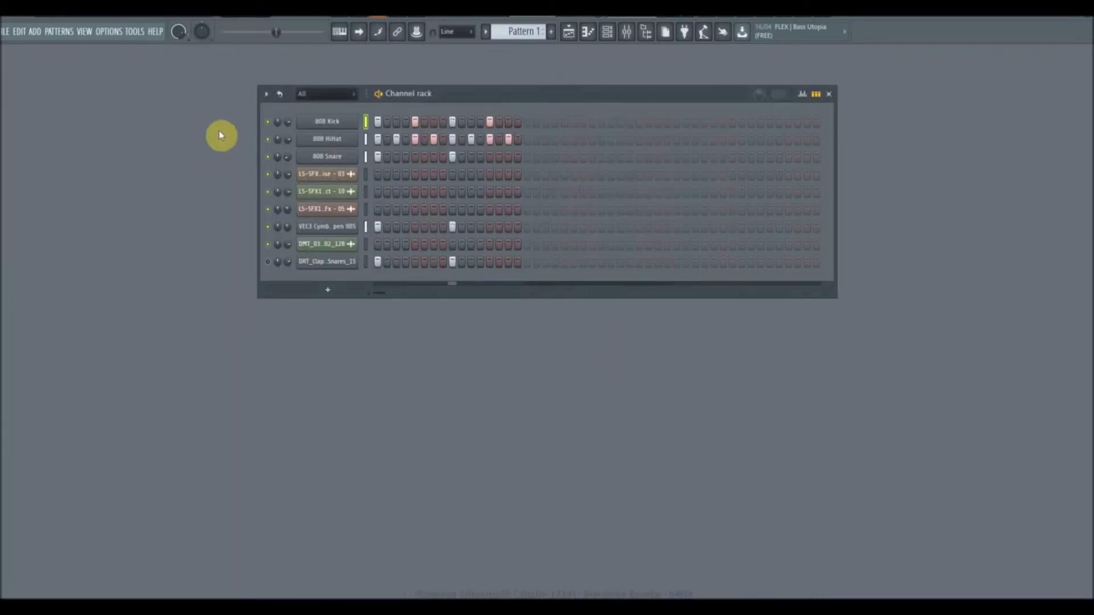
pyautogui.moveTo(2, 357)
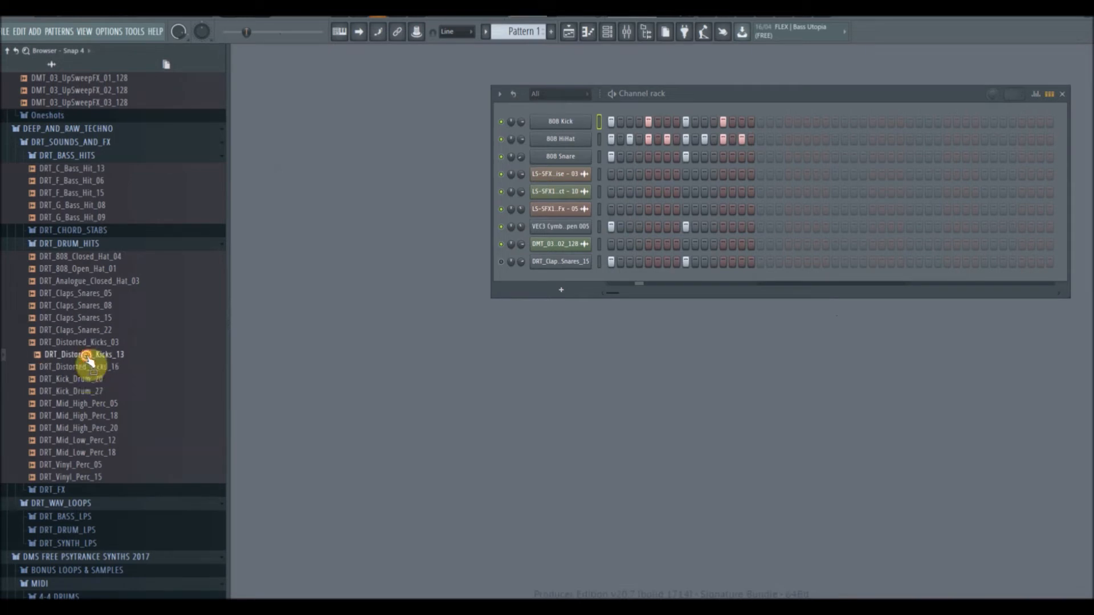
pyautogui.scroll(-7, 102, 439)
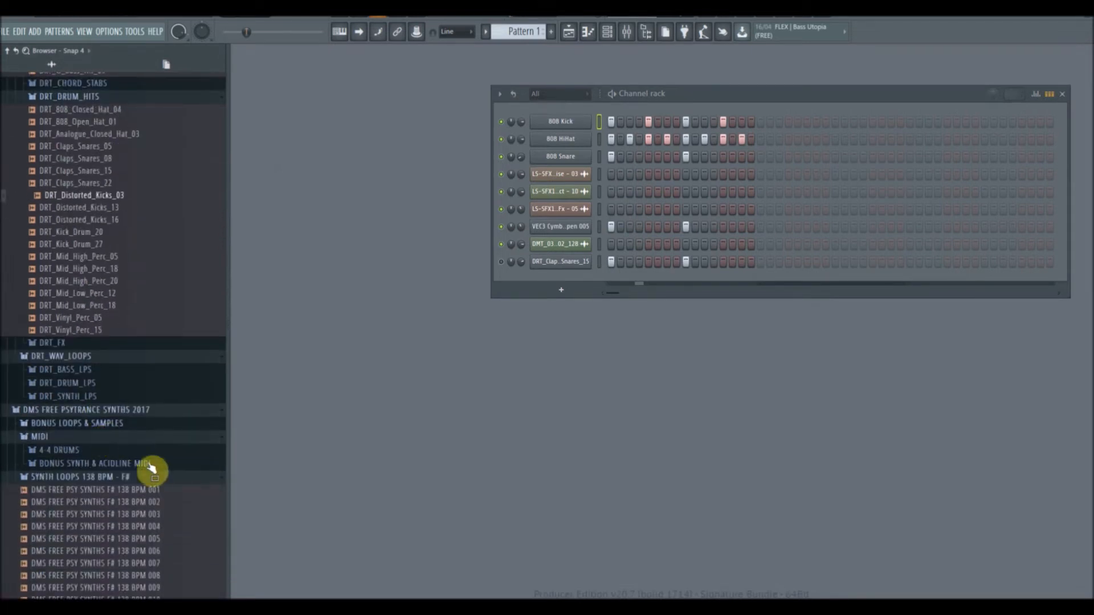
pyautogui.scroll(-20, 153, 479)
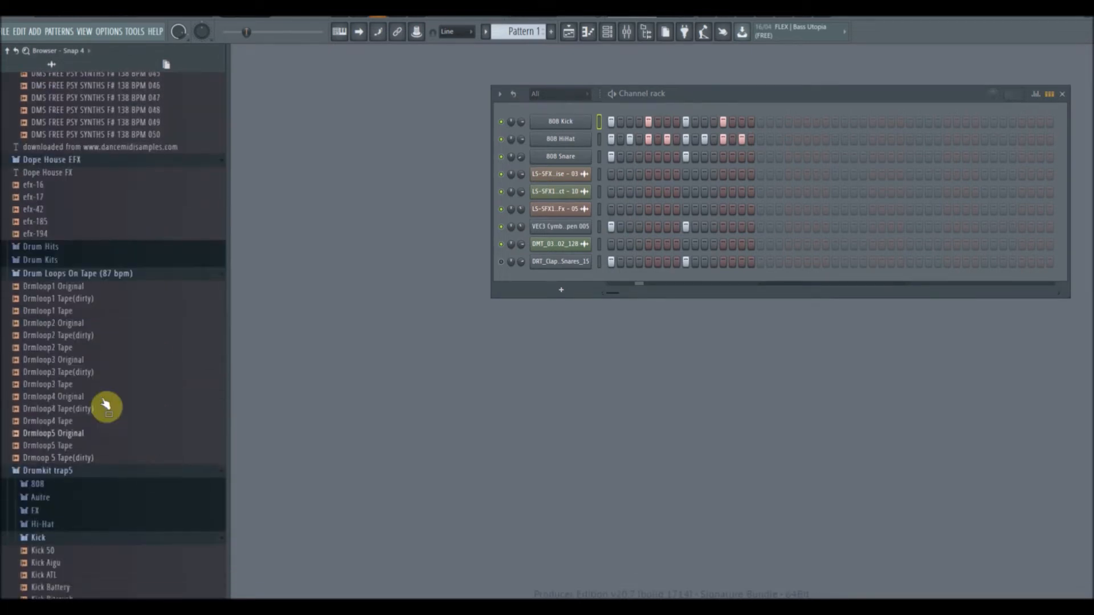
pyautogui.scroll(-6, 86, 473)
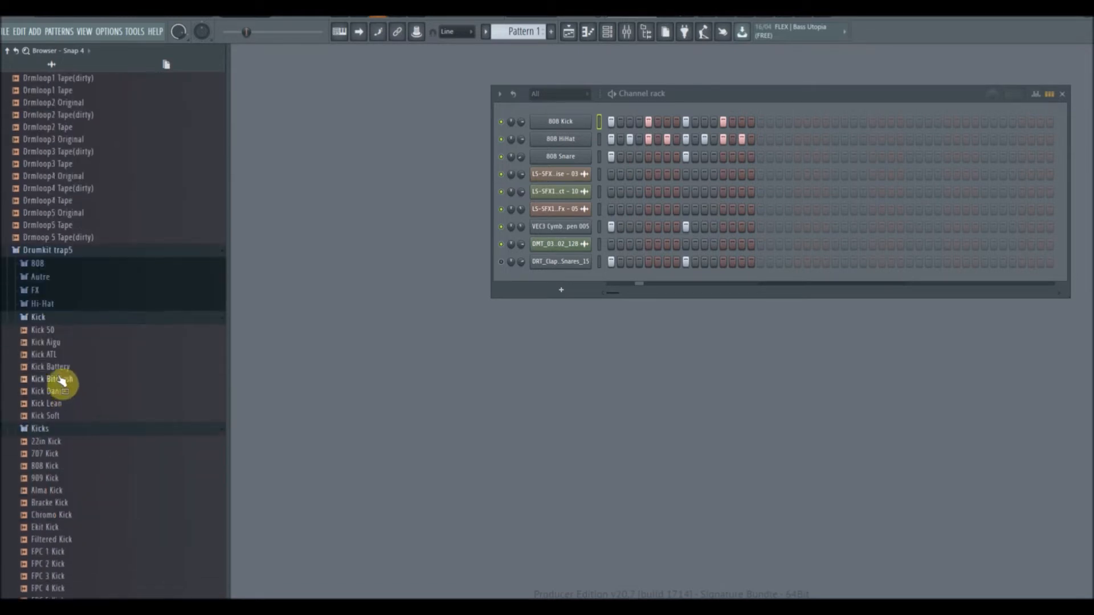
pyautogui.click(53, 392)
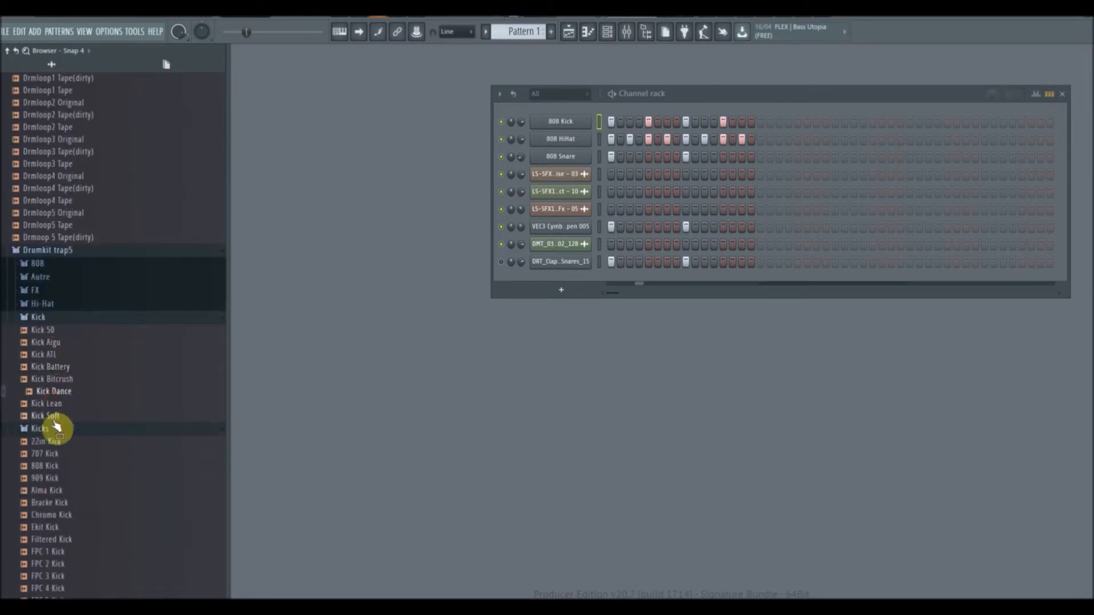
pyautogui.click(44, 478)
pyautogui.click(51, 465)
pyautogui.scroll(-2, 110, 519)
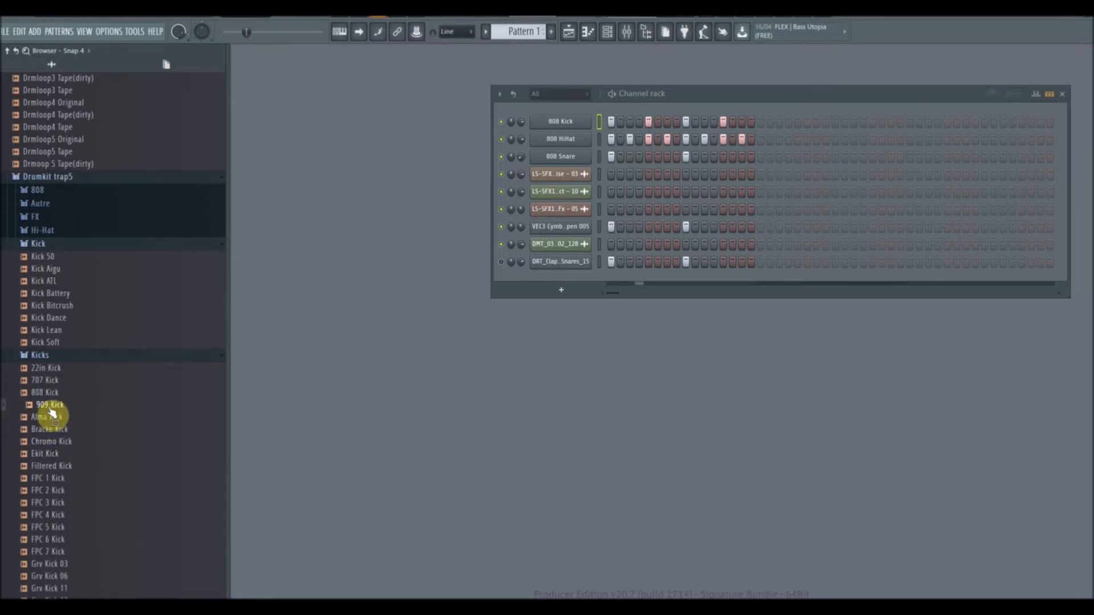
pyautogui.moveTo(52, 410); pyautogui.dragTo(340, 124)
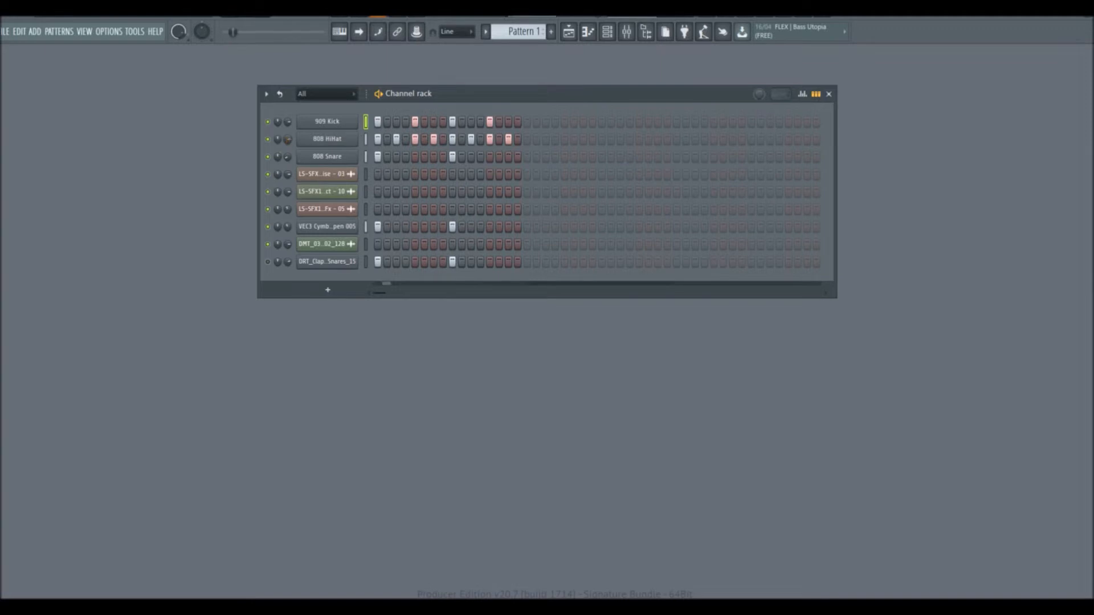
# Audition more kick samples in the Browser and add Minimal Kick 15 as a new channel directly below 909 Kick
pyautogui.moveTo(1, 572)
pyautogui.scroll(-9, 69, 524)
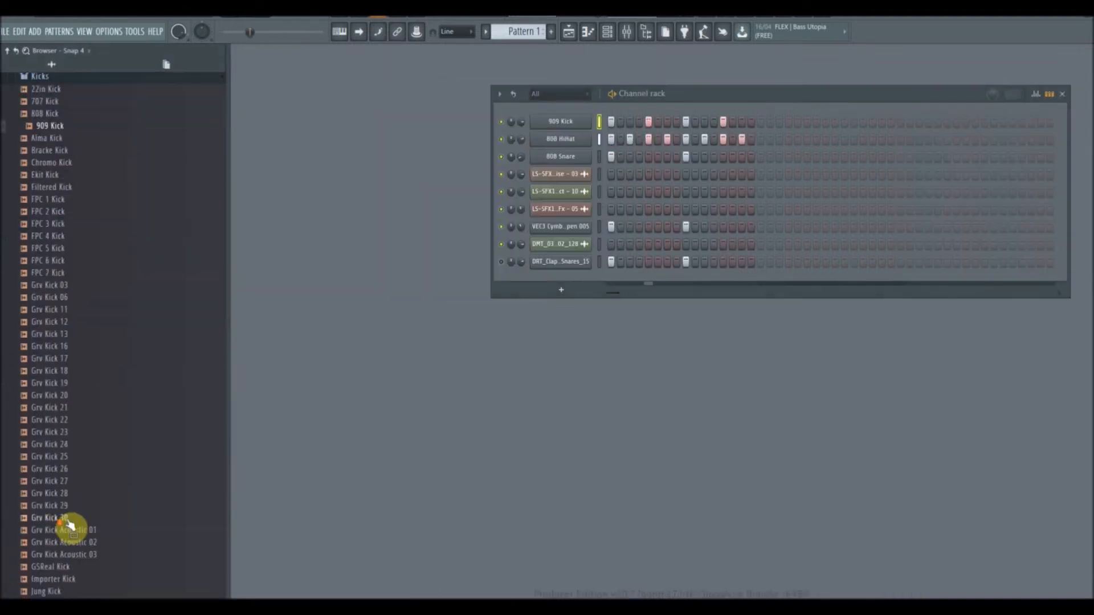
pyautogui.click(61, 407)
pyautogui.scroll(-4, 102, 497)
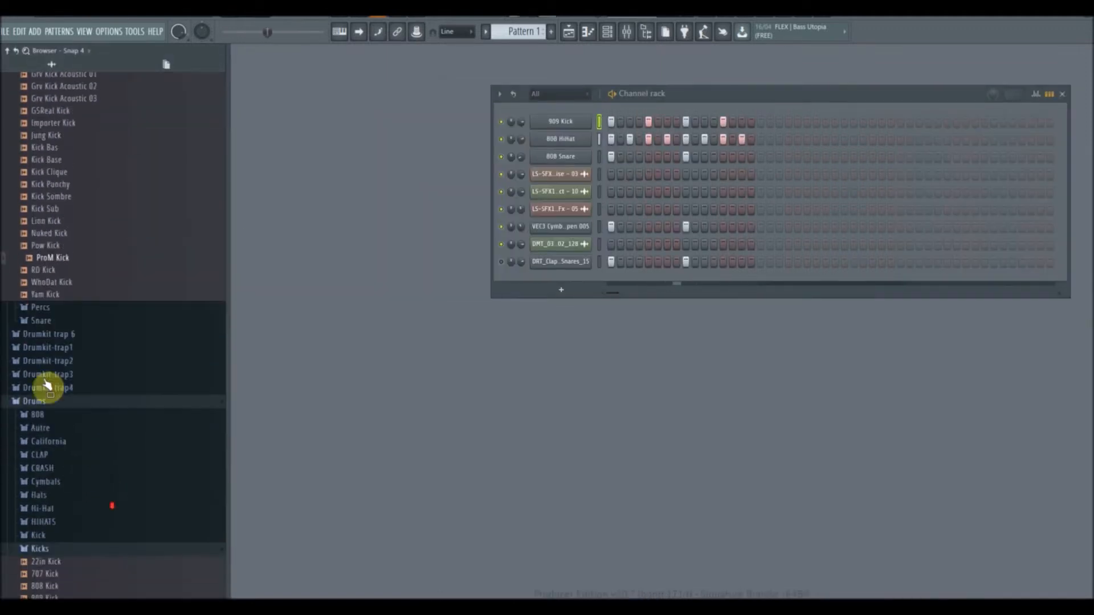
pyautogui.scroll(-5, 74, 484)
pyautogui.moveTo(5, 484)
pyautogui.scroll(-3, 115, 538)
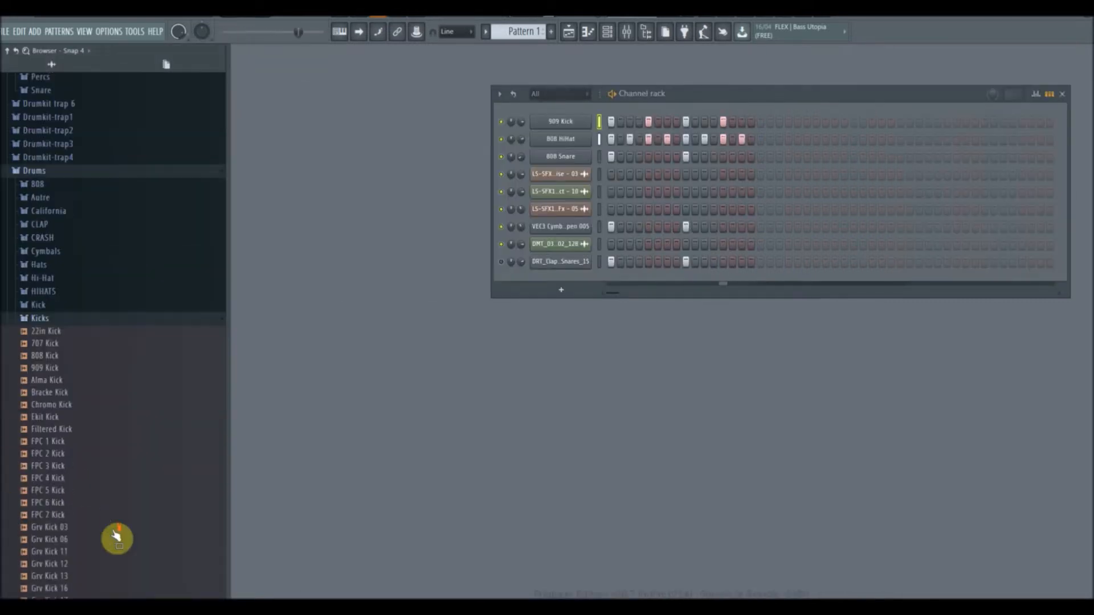
pyautogui.scroll(-15, 108, 465)
pyautogui.click(64, 452)
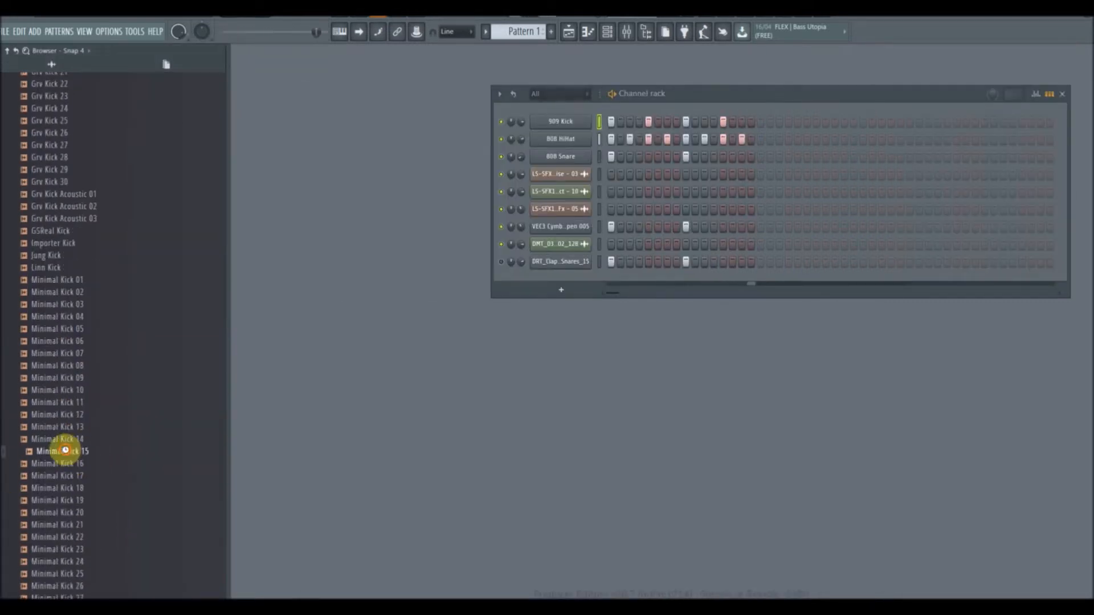
pyautogui.moveTo(69, 451); pyautogui.dragTo(351, 142)
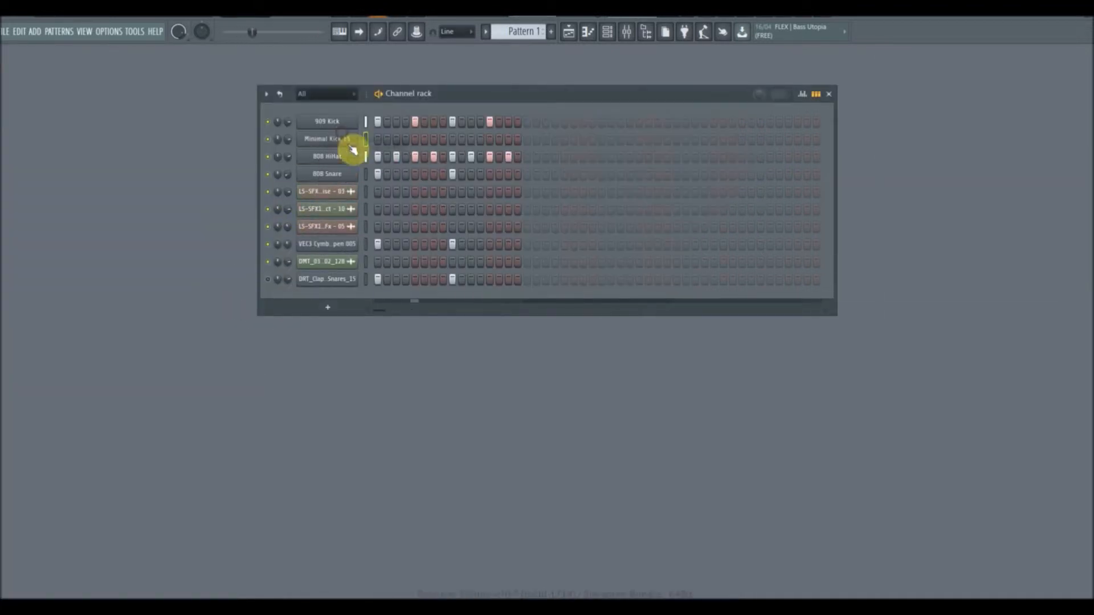
# Fill the Minimal Kick 15 channel on each 4 steps and adjust its volume
pyautogui.rightClick(327, 139)
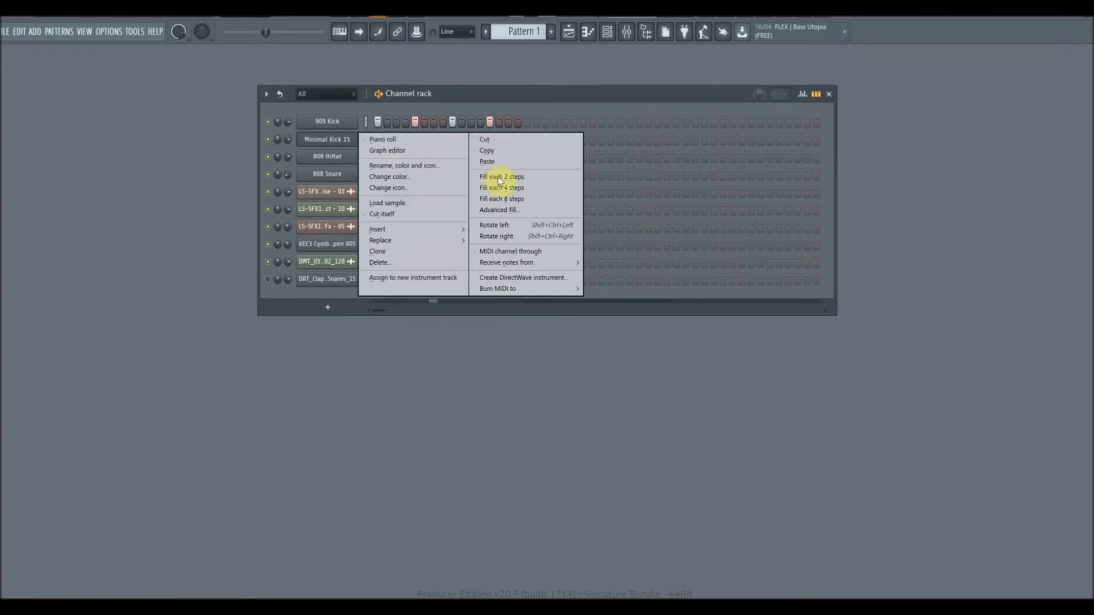
pyautogui.click(503, 190)
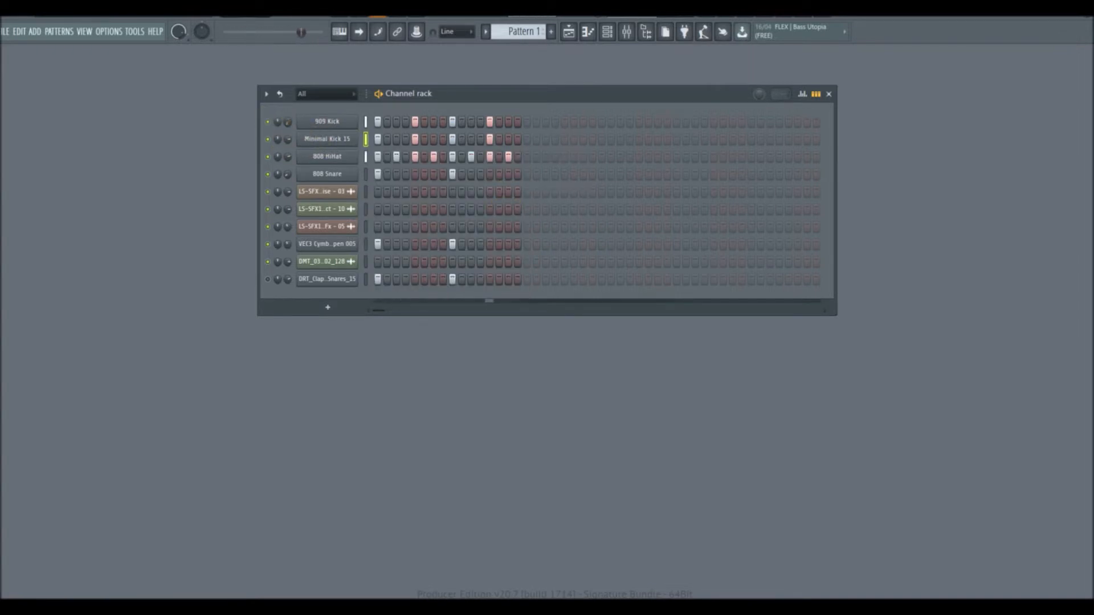
pyautogui.moveTo(289, 140); pyautogui.dragTo(289, 145)
# Browse the sample folders down to FPL2_03_B and audition samples including PL_FPL2_03_Bassline_130 and PL_FPL2_02_Arp_A#_Dry_130
pyautogui.moveTo(2, 337)
pyautogui.scroll(-10, 113, 533)
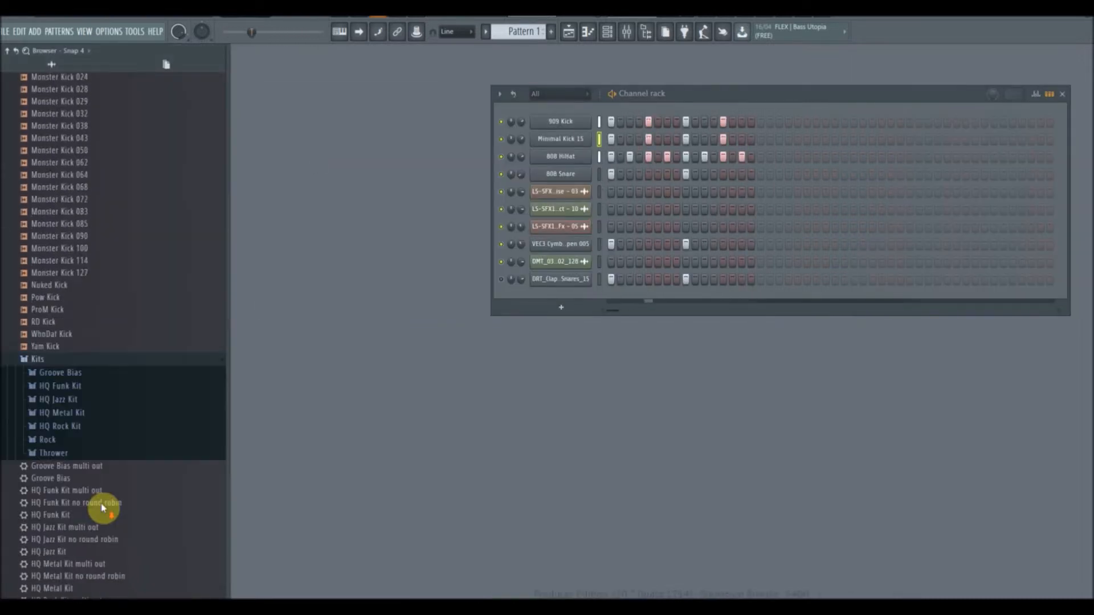
pyautogui.scroll(-15, 120, 382)
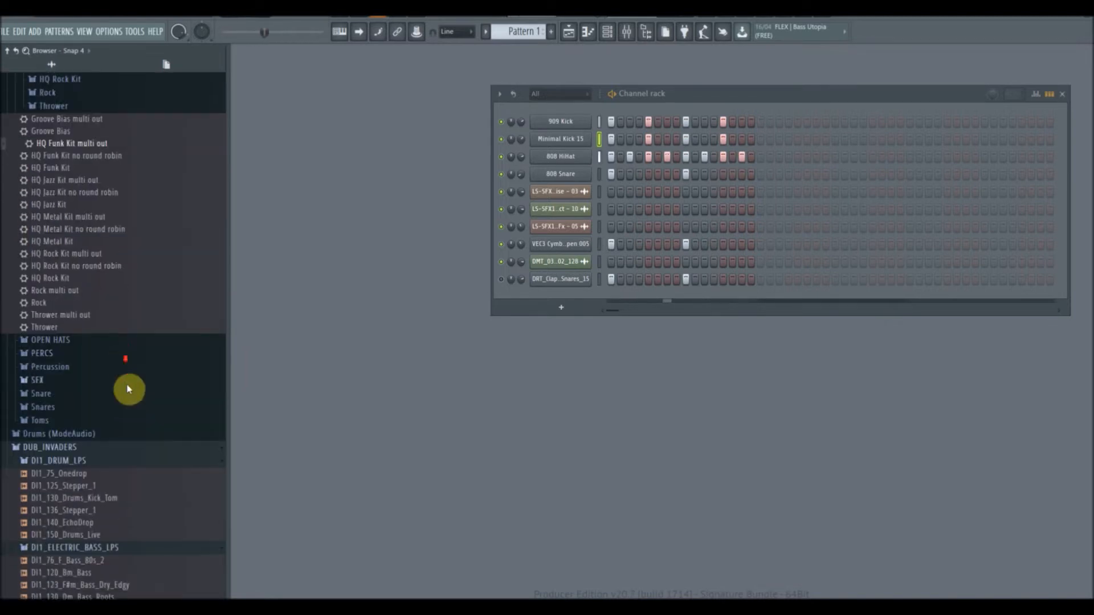
pyautogui.scroll(-12, 134, 478)
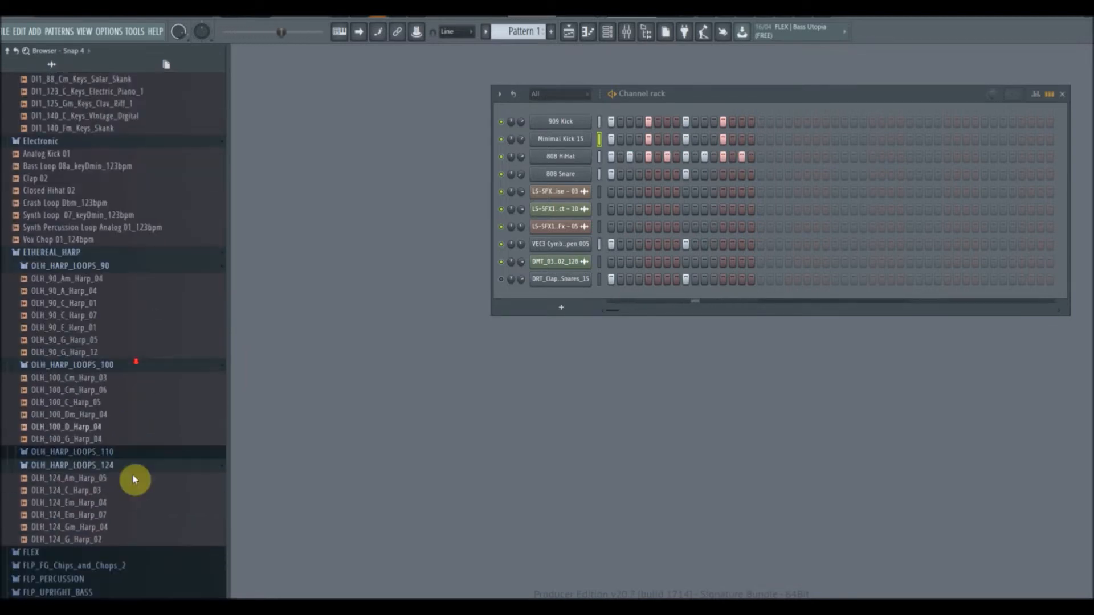
pyautogui.scroll(-10, 134, 490)
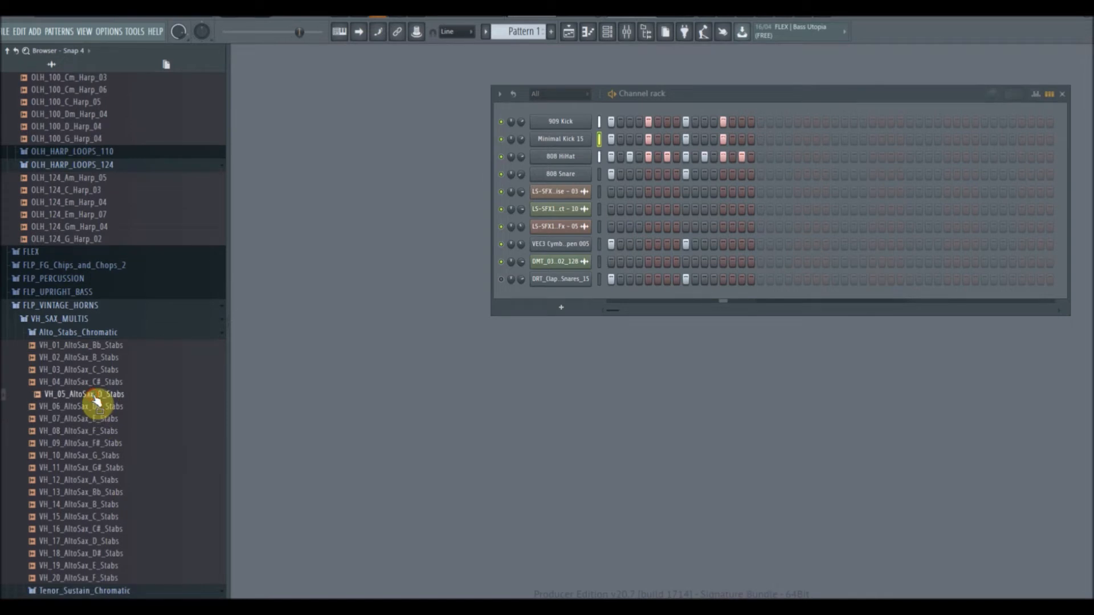
pyautogui.scroll(-12, 137, 467)
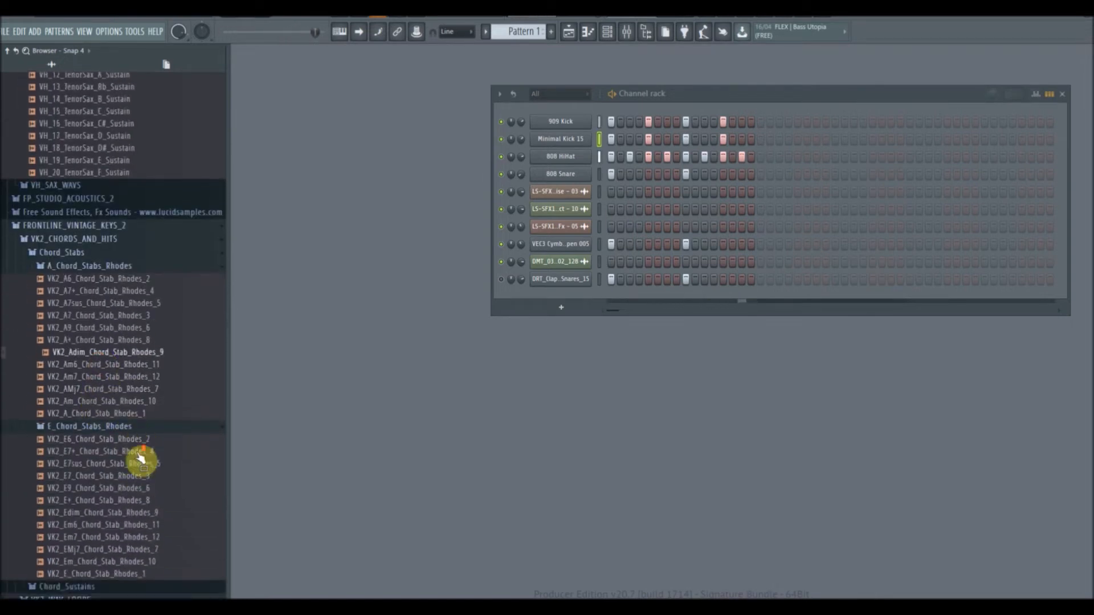
pyautogui.scroll(-14, 136, 455)
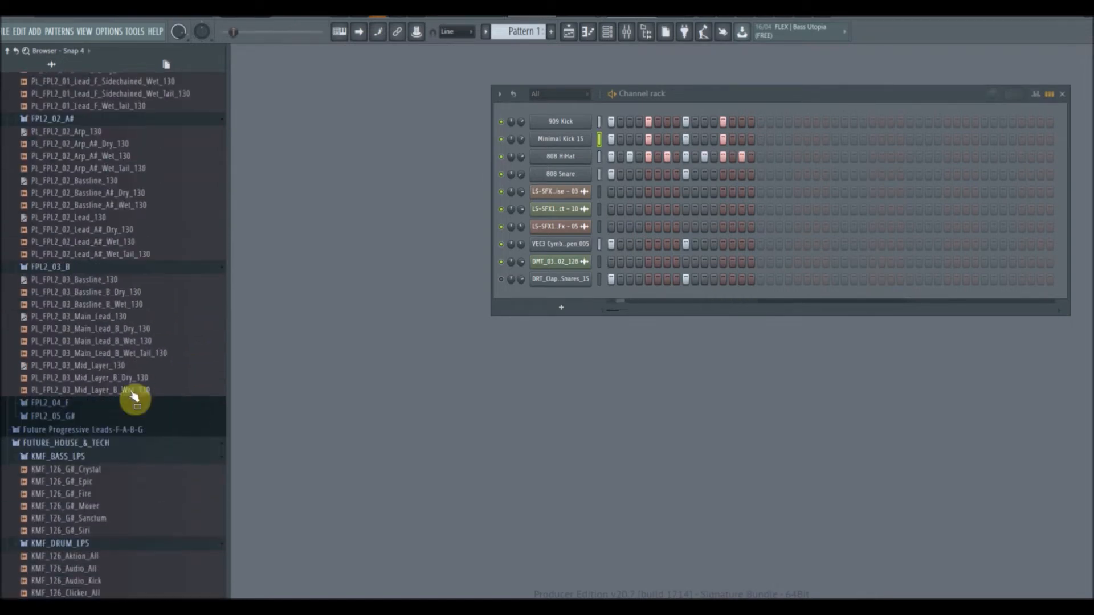
pyautogui.click(104, 279)
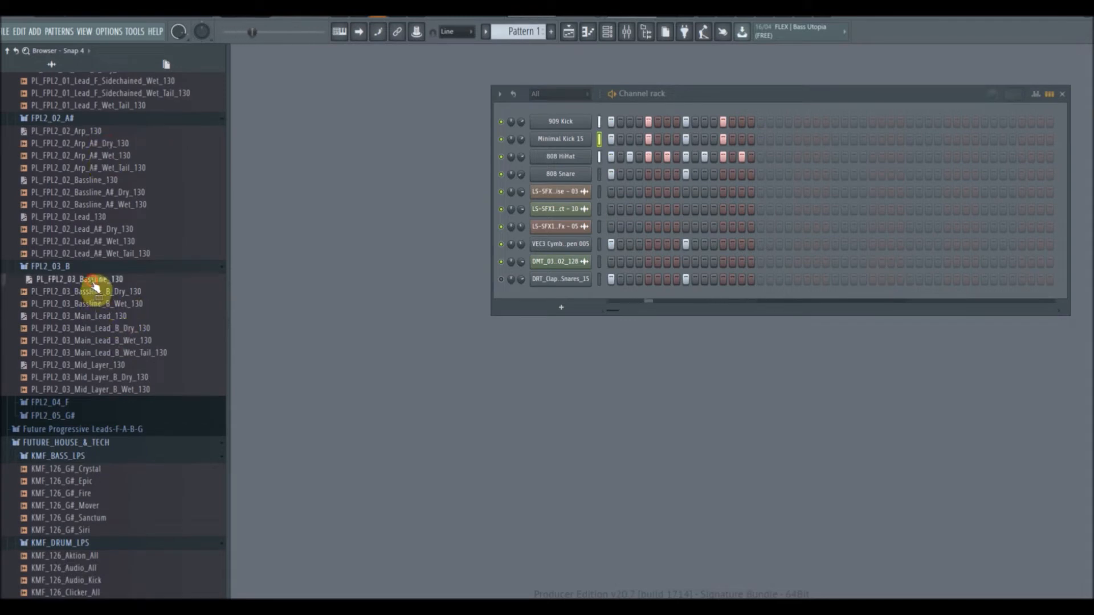
pyautogui.click(92, 143)
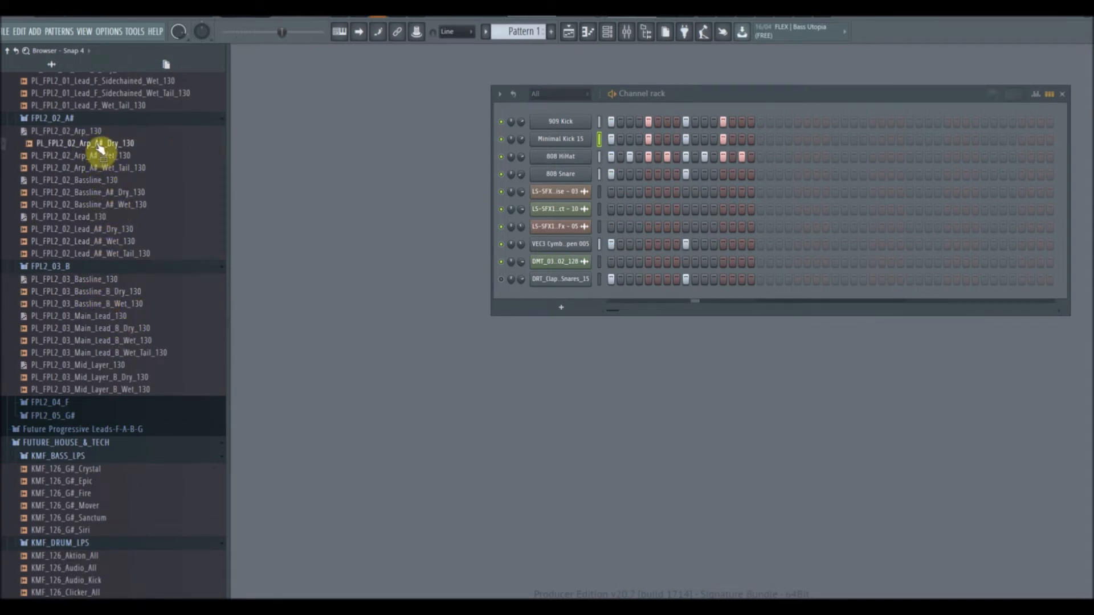
# Add PL_FPL2_02_Arp_A#_Dry_130 as a new channel below the claps, fill it on each 8 steps, and clear step 9
pyautogui.moveTo(100, 149); pyautogui.dragTo(342, 305)
pyautogui.rightClick(340, 302)
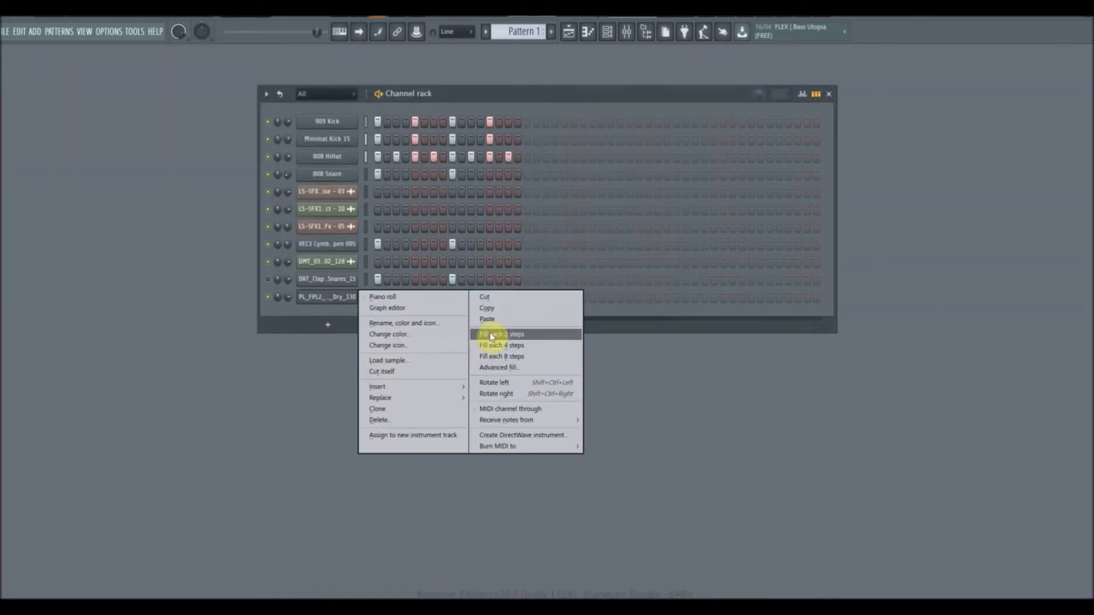
pyautogui.click(502, 354)
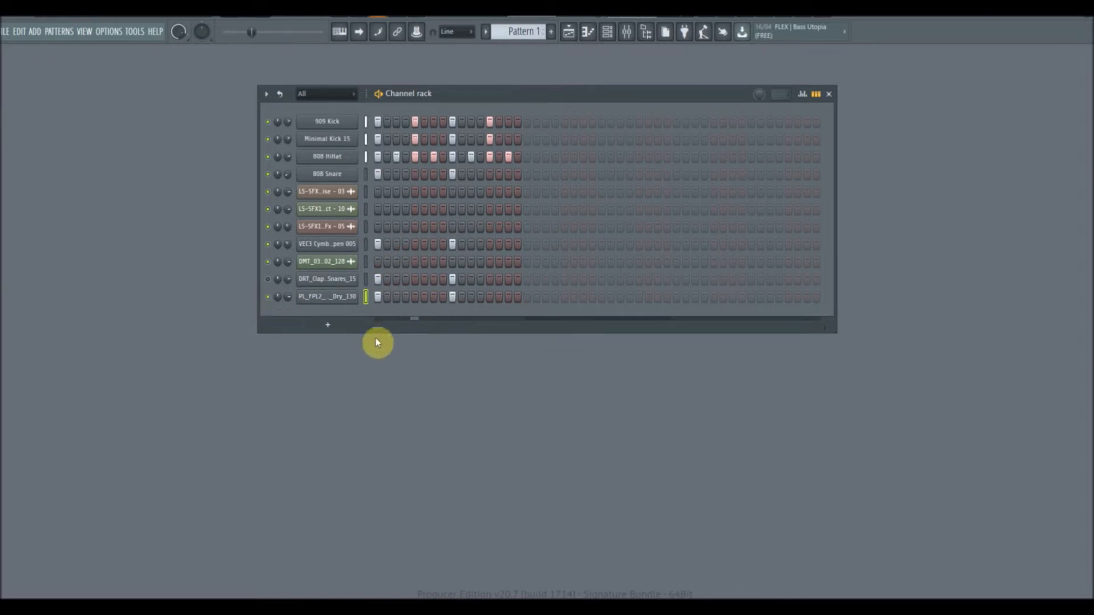
pyautogui.click(452, 297)
# Set the time stretching mode of the PL_FPL2_02_Arp_A#_Dry_130 channel to Resample and close its settings
pyautogui.click(338, 300)
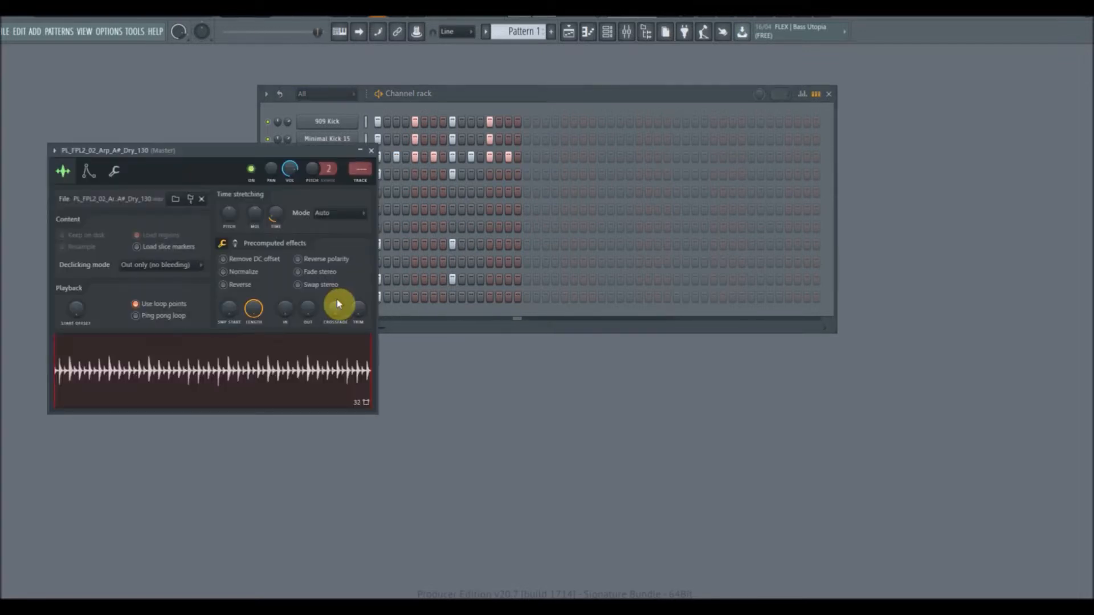
pyautogui.click(342, 213)
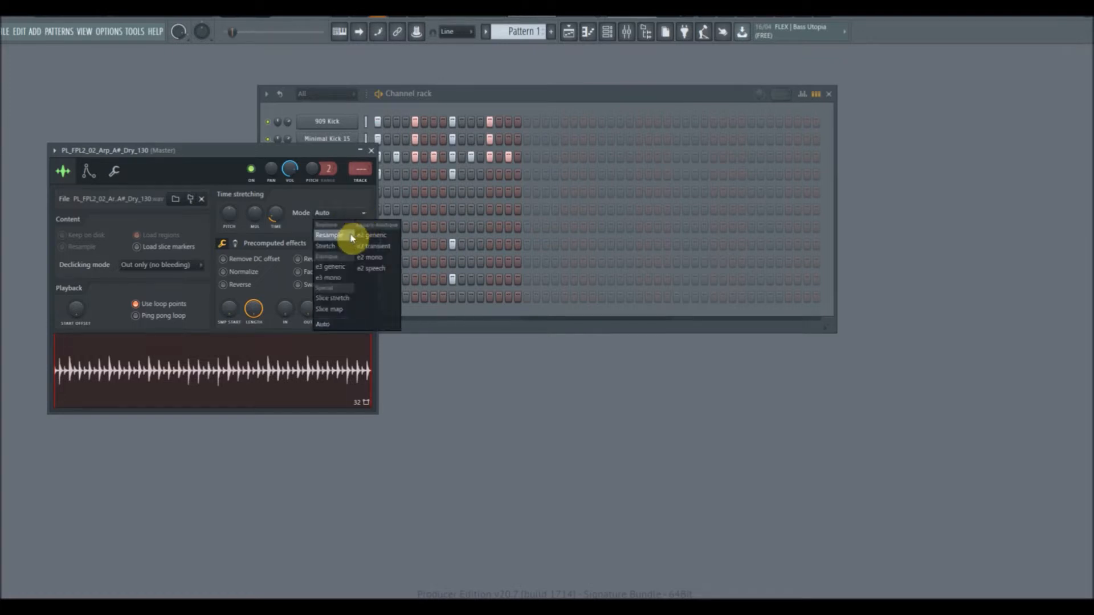
pyautogui.click(332, 235)
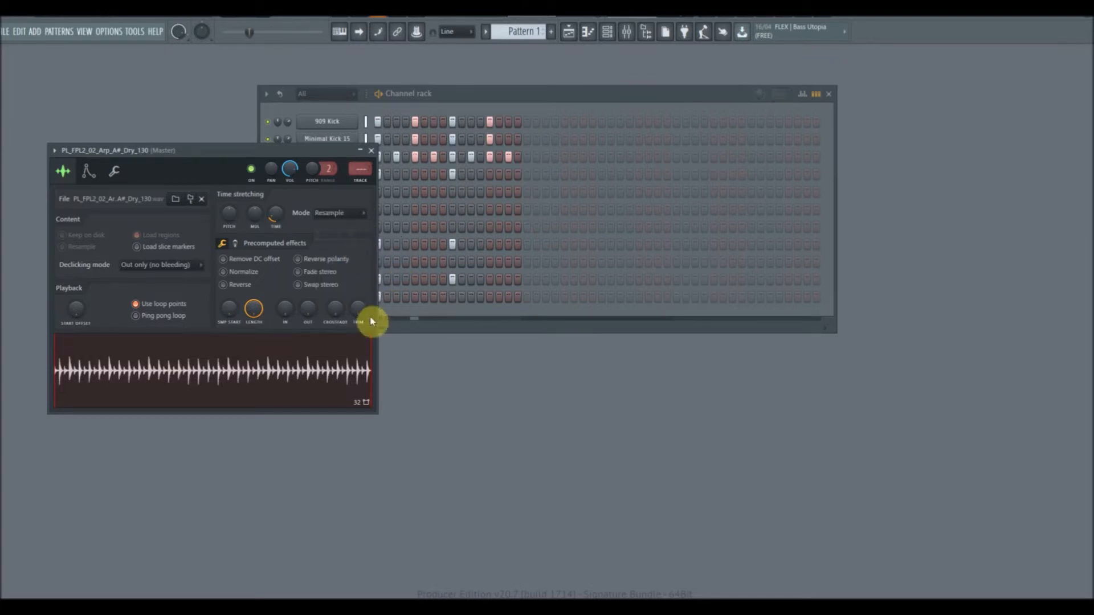
pyautogui.click(373, 151)
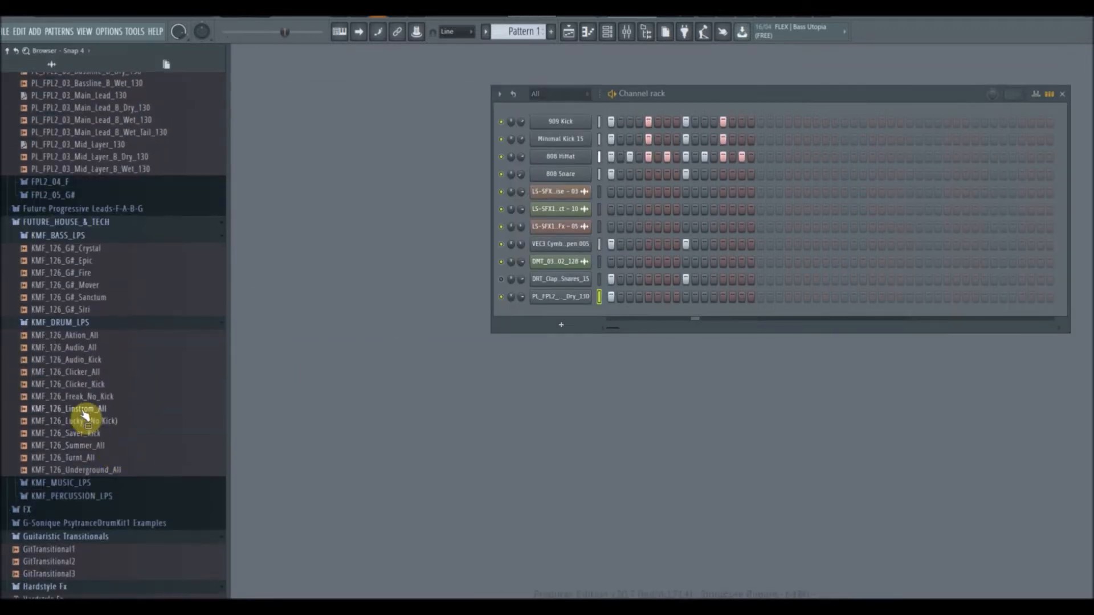
# Browse the sample folders down to Loops - Trance_Kick_Samples - Vol_1, auditioning samples such as GitTransitional3, HiHat Closed 013 Trash and HiHat Open 001
pyautogui.hotkey('alt', 'F8')
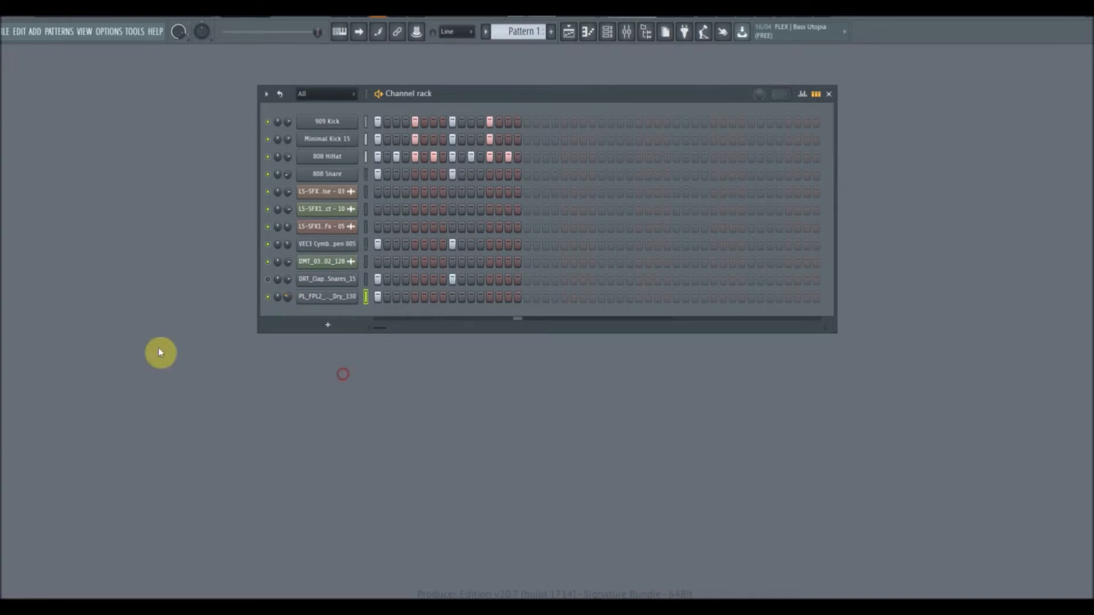
pyautogui.hotkey('alt', 'F8')
pyautogui.scroll(-12, 68, 529)
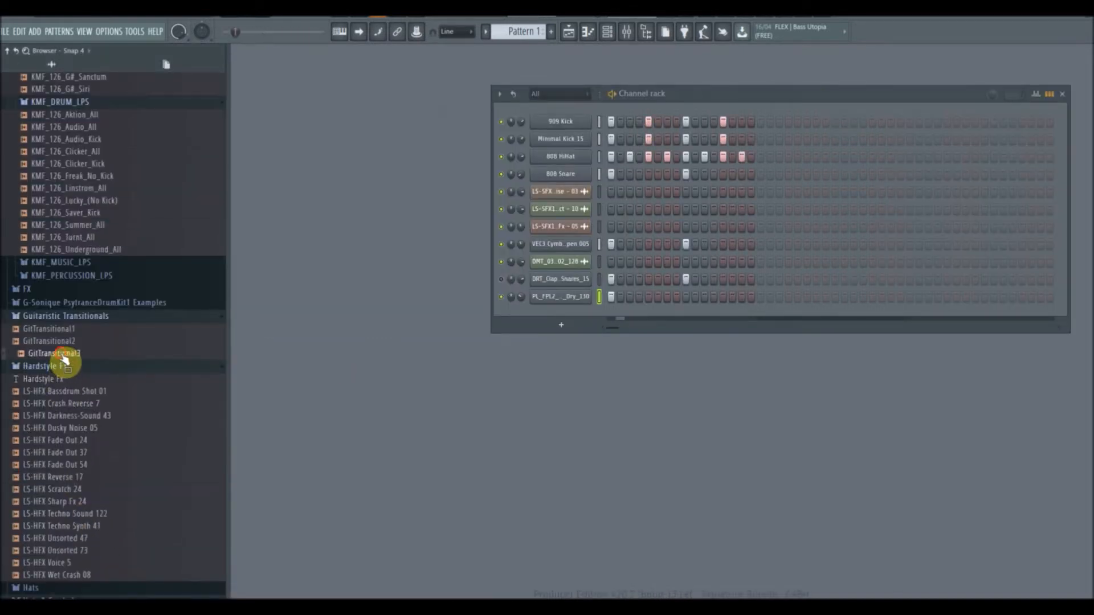
pyautogui.scroll(-8, 86, 450)
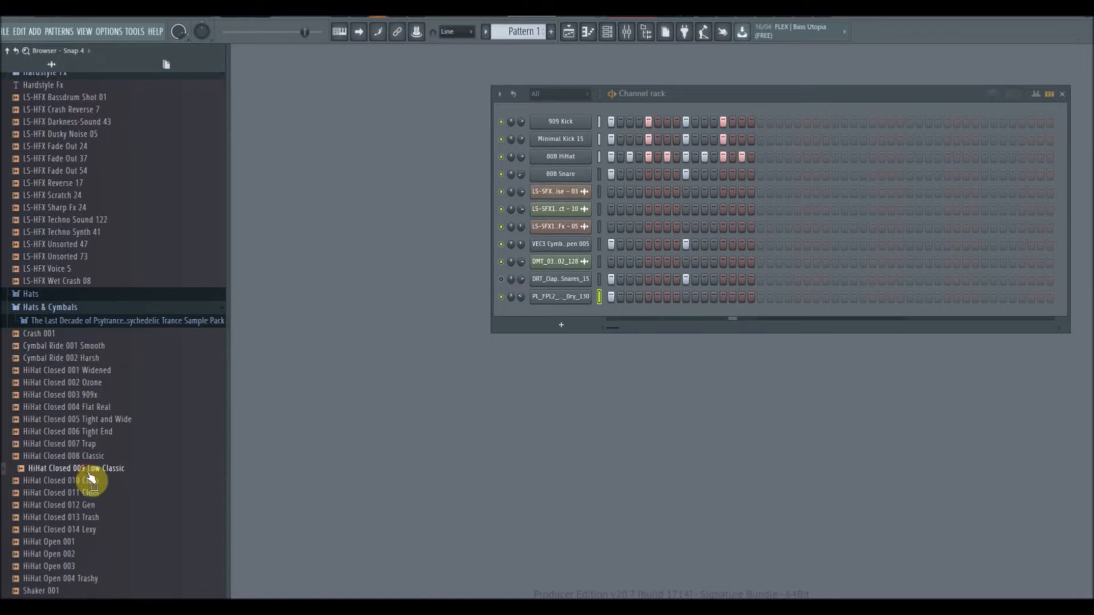
pyautogui.hotkey('alt', 'F8')
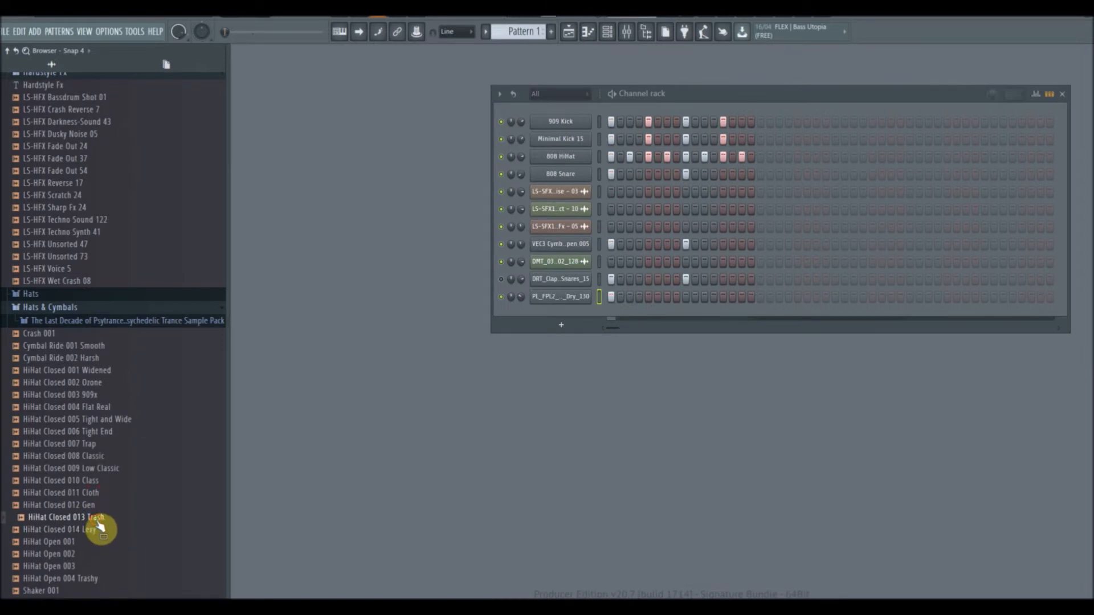
pyautogui.scroll(-3, 95, 533)
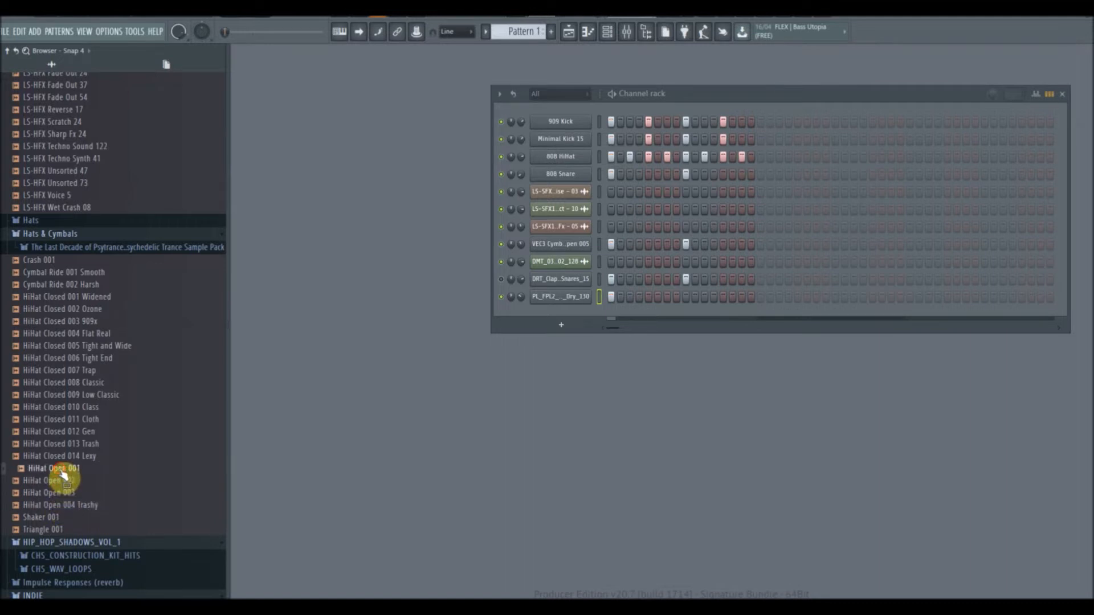
pyautogui.scroll(-6, 64, 479)
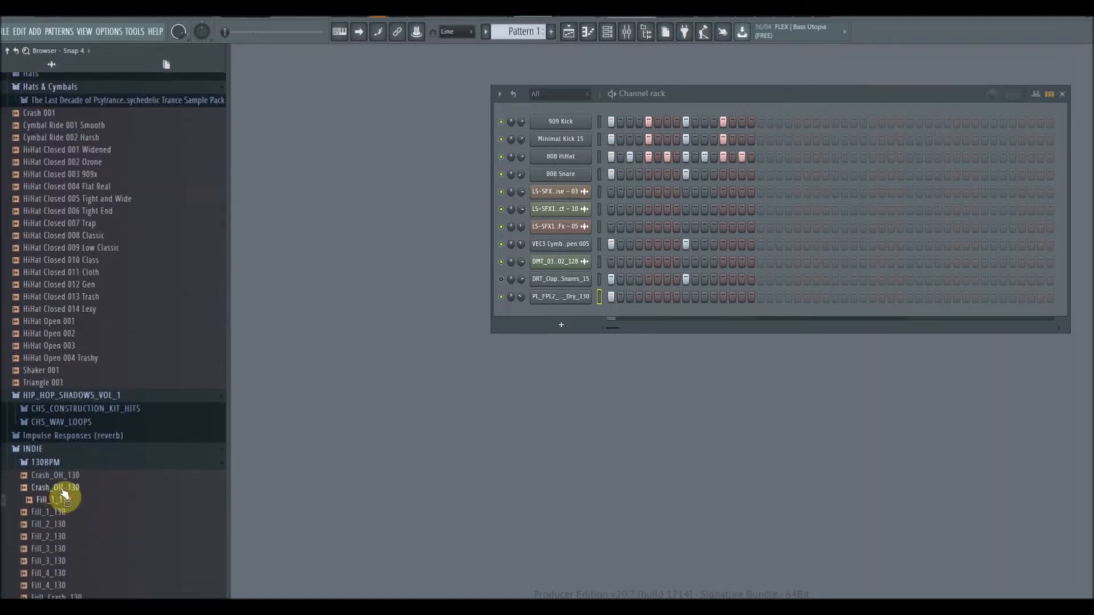
pyautogui.scroll(-20, 61, 511)
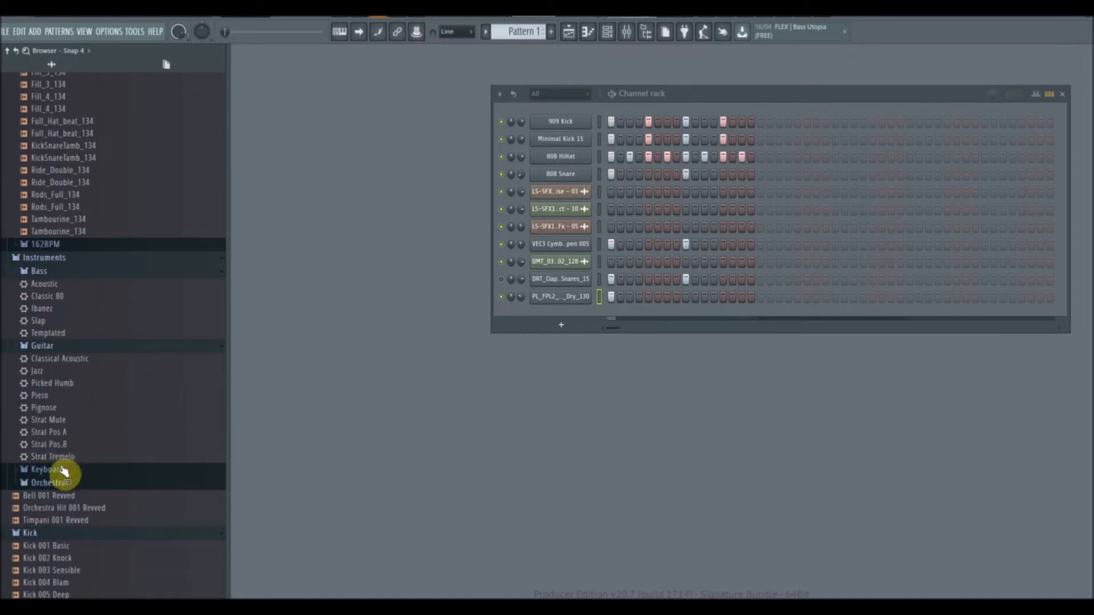
pyautogui.scroll(-9, 80, 479)
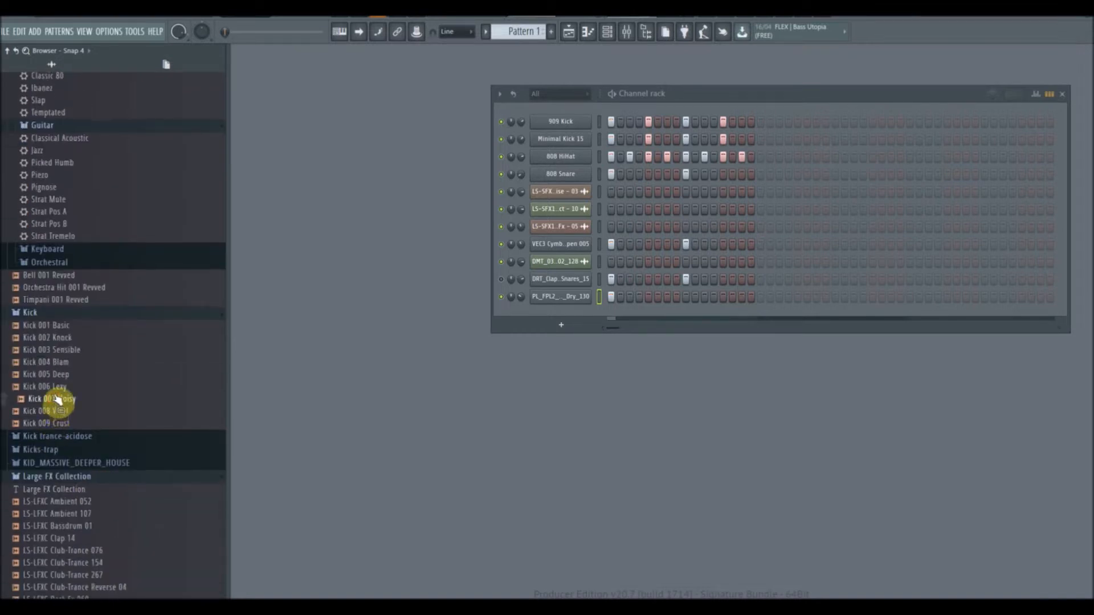
pyautogui.scroll(-20, 57, 514)
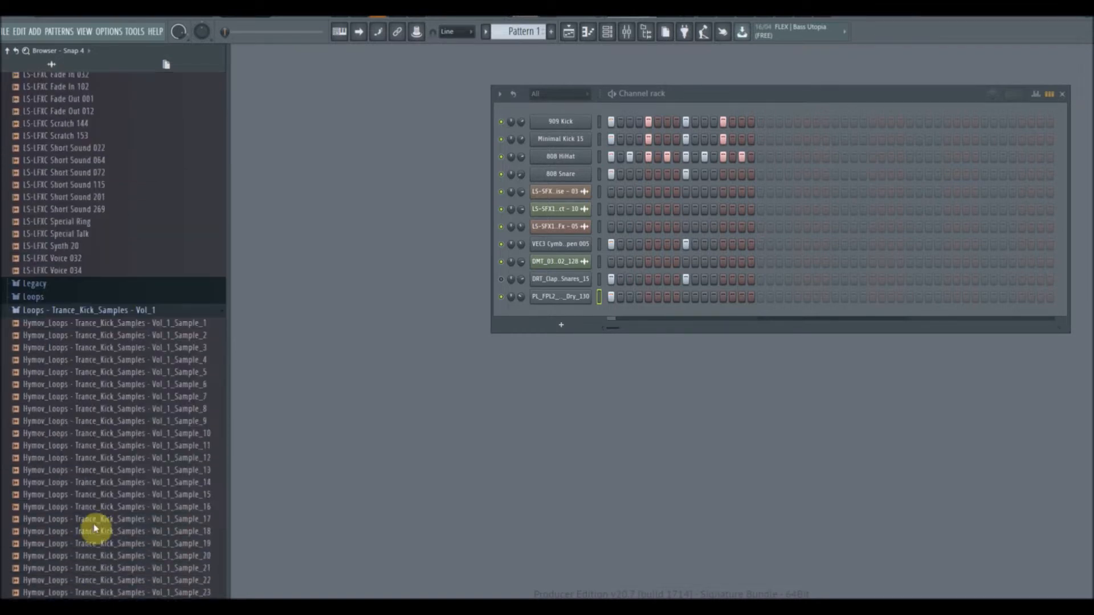
# Continue from the trance kick samples down to the CYCdh_Sab hi-hats, auditioning samples along the way
pyautogui.click(86, 359)
pyautogui.scroll(-15, 121, 521)
pyautogui.click(91, 452)
pyautogui.click(86, 503)
pyautogui.scroll(-8, 89, 515)
pyautogui.click(92, 333)
pyautogui.click(90, 379)
pyautogui.click(105, 429)
pyautogui.click(105, 479)
pyautogui.click(93, 468)
pyautogui.click(107, 529)
pyautogui.scroll(-8, 112, 543)
# Audition CYCdh_Sab_OpHat-09 and samples in the Zildjian K Hats folder, including KHats Clsd-10 and KHats Open-06
pyautogui.click(89, 393)
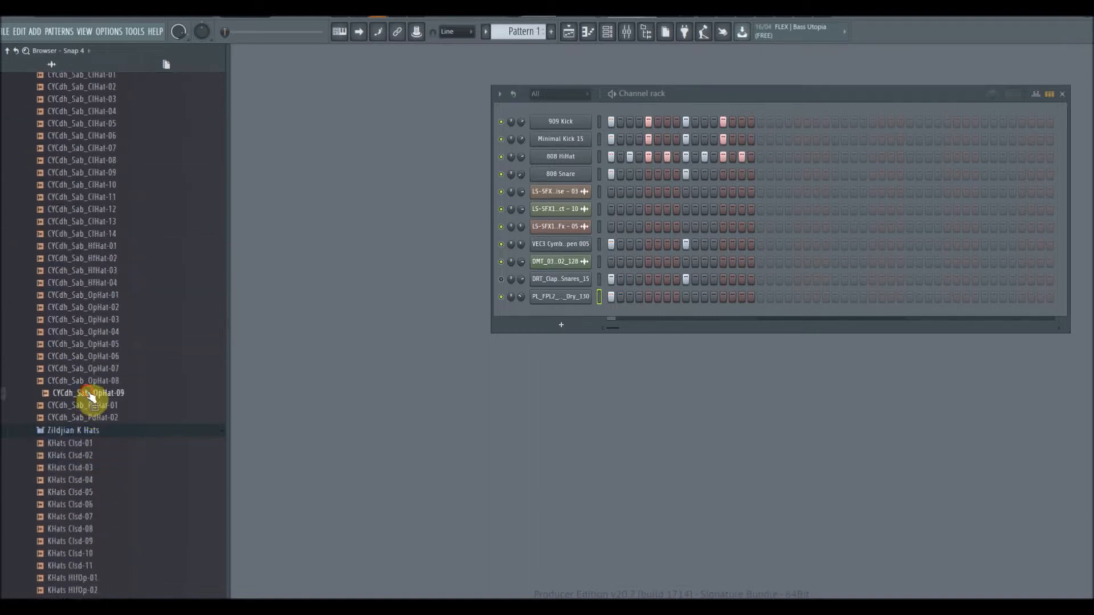
pyautogui.click(83, 456)
pyautogui.click(84, 506)
pyautogui.click(84, 530)
pyautogui.click(86, 555)
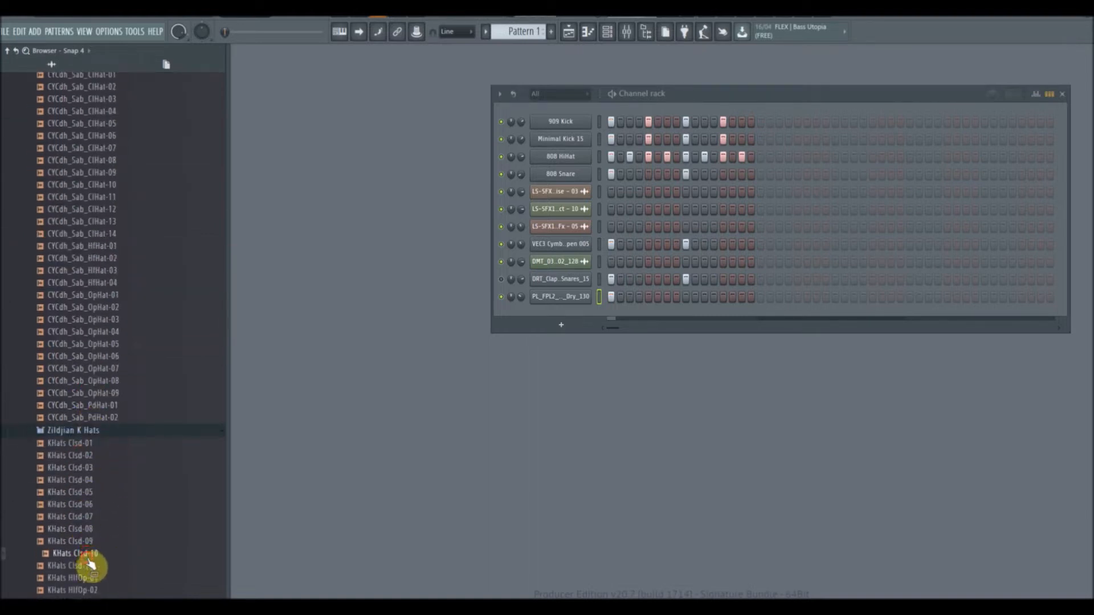
pyautogui.scroll(-4, 91, 561)
pyautogui.click(86, 529)
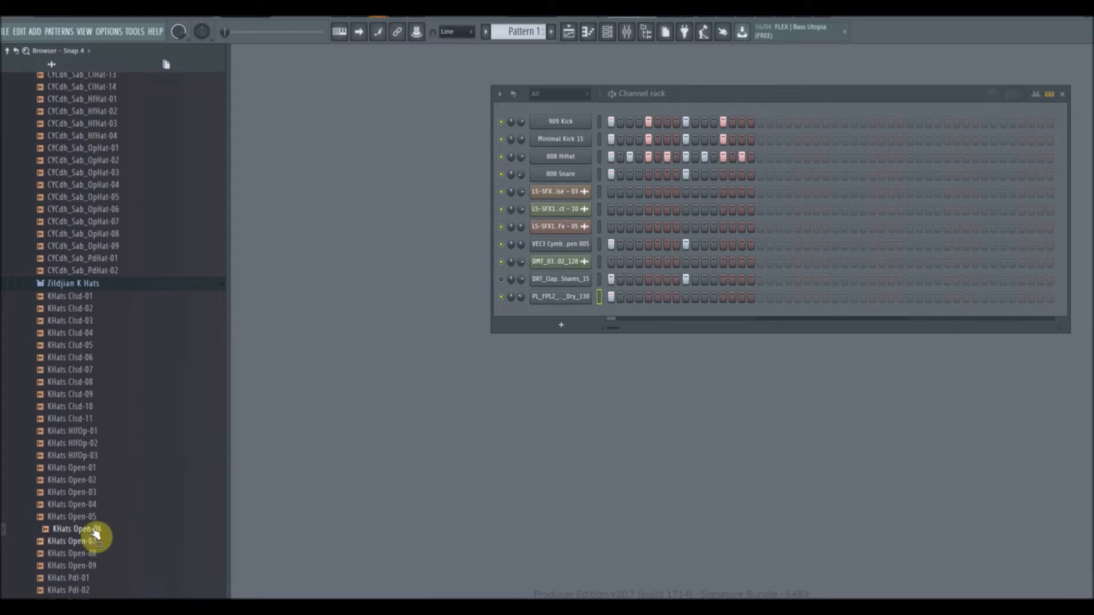
# Add KHats Open-06 as a new channel at the end of the rack and fill it on each 8 steps
pyautogui.moveTo(97, 535); pyautogui.dragTo(341, 317)
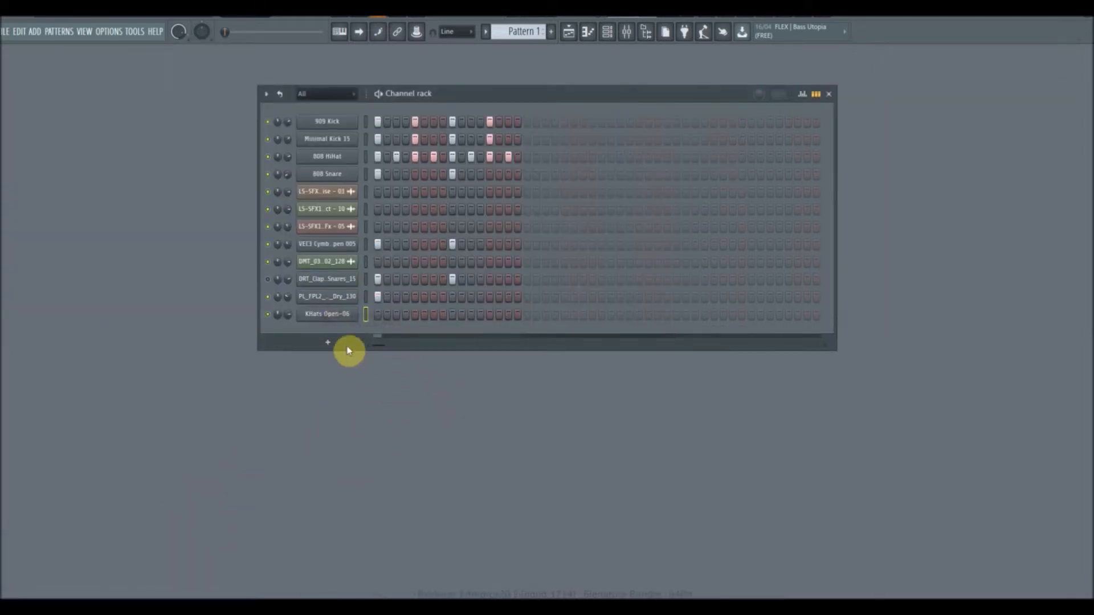
pyautogui.rightClick(356, 314)
pyautogui.click(519, 374)
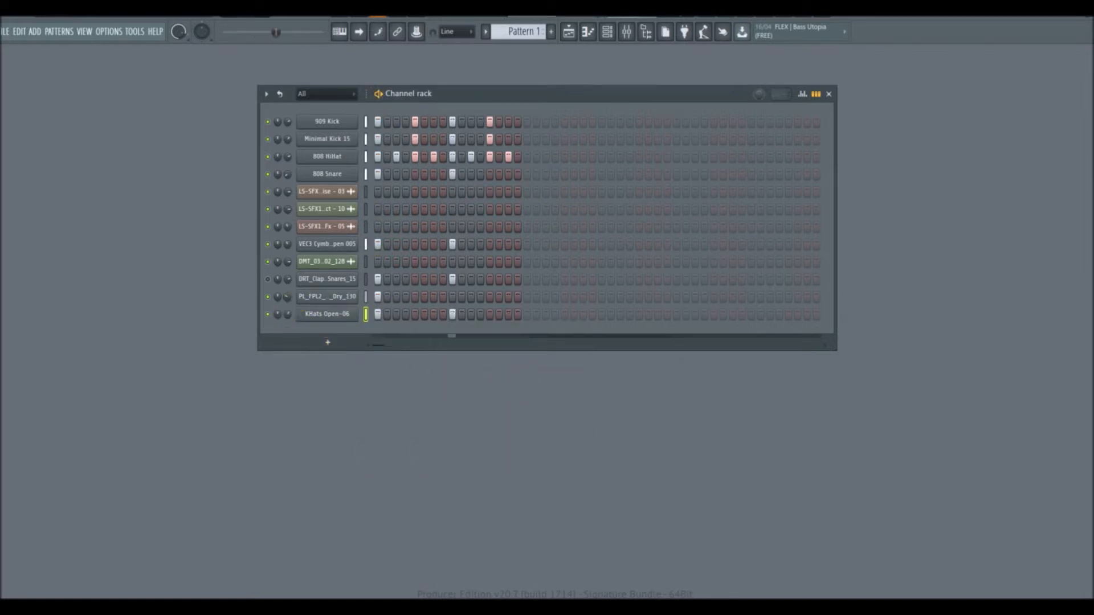
# Browse past the snare folders to Kit 4 - Electro, auditioning samples including CYCdh_K2room_SnrOff-01 and CYCdh_ElecK01-Tom03
pyautogui.moveTo(2, 443)
pyautogui.scroll(-8, 84, 507)
pyautogui.click(89, 472)
pyautogui.scroll(-1, 111, 503)
pyautogui.scroll(-20, 112, 504)
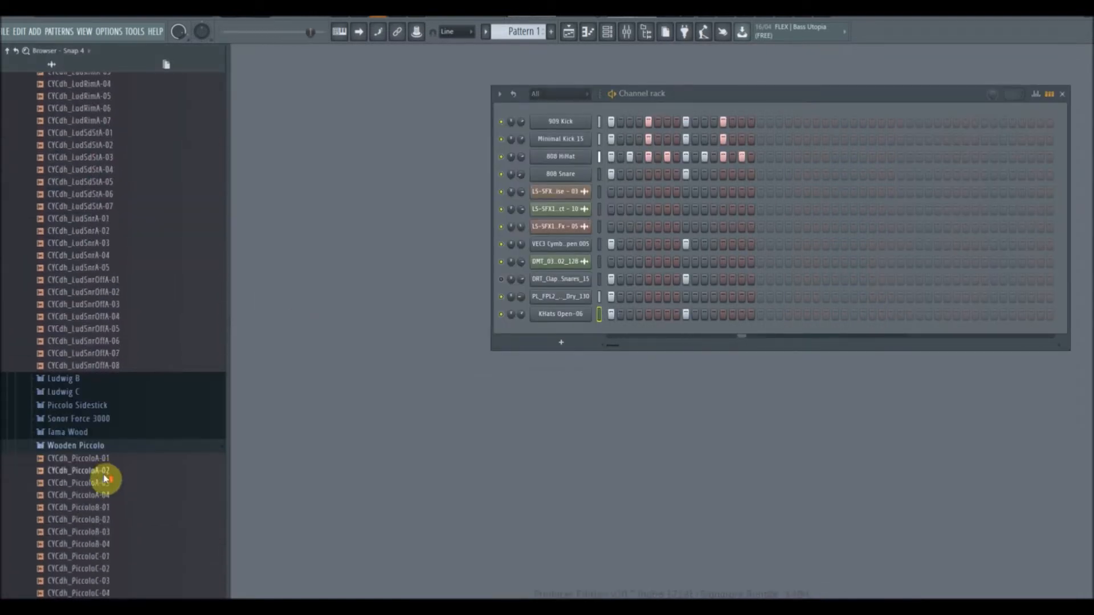
pyautogui.scroll(-10, 108, 481)
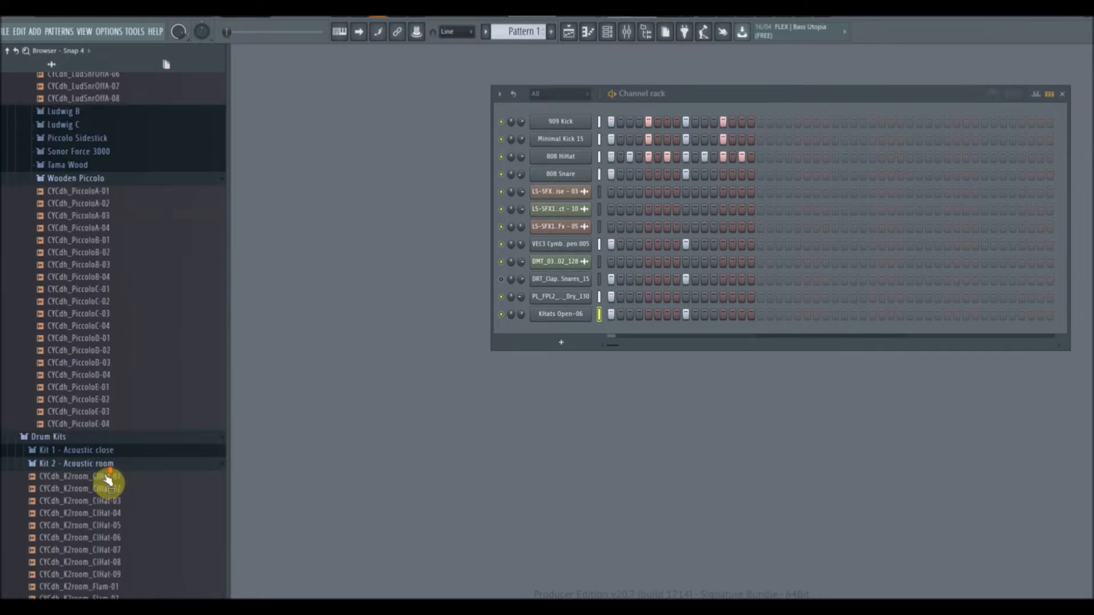
pyautogui.scroll(-15, 98, 340)
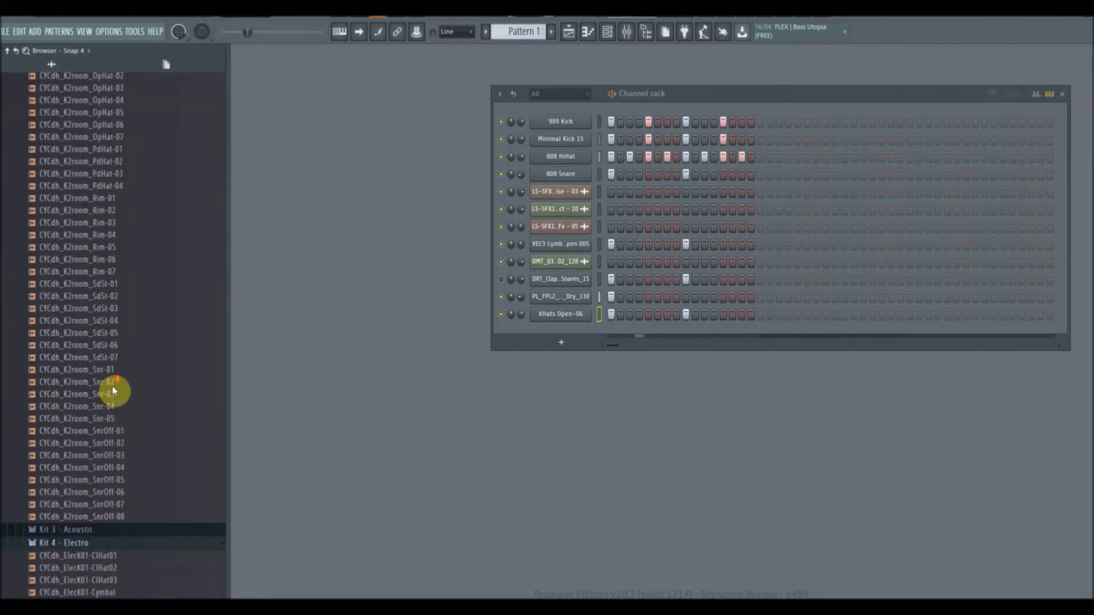
pyautogui.scroll(-2, 150, 473)
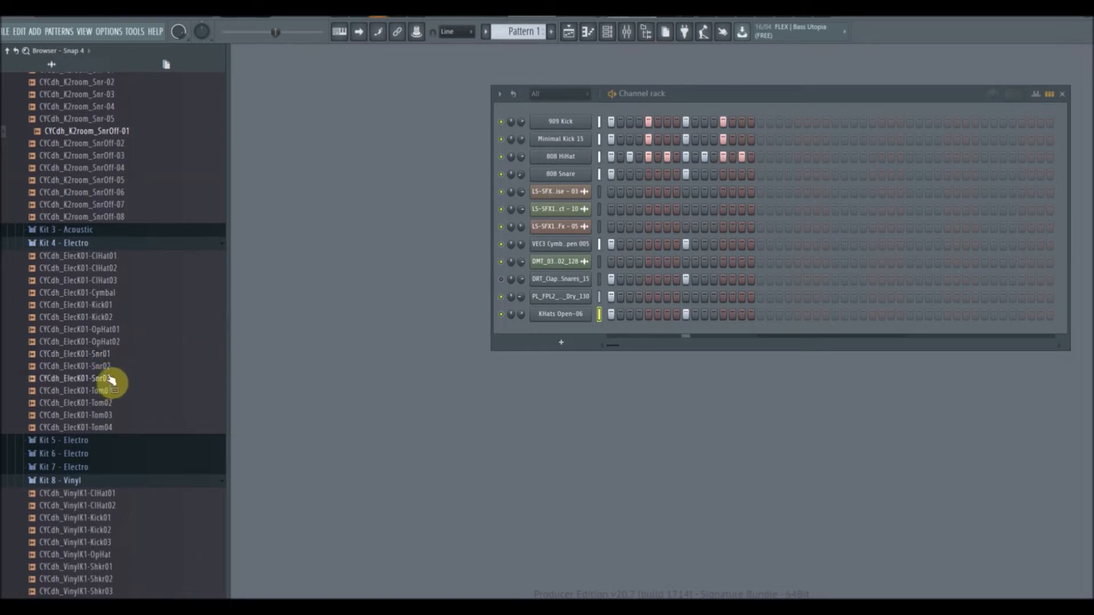
pyautogui.click(103, 415)
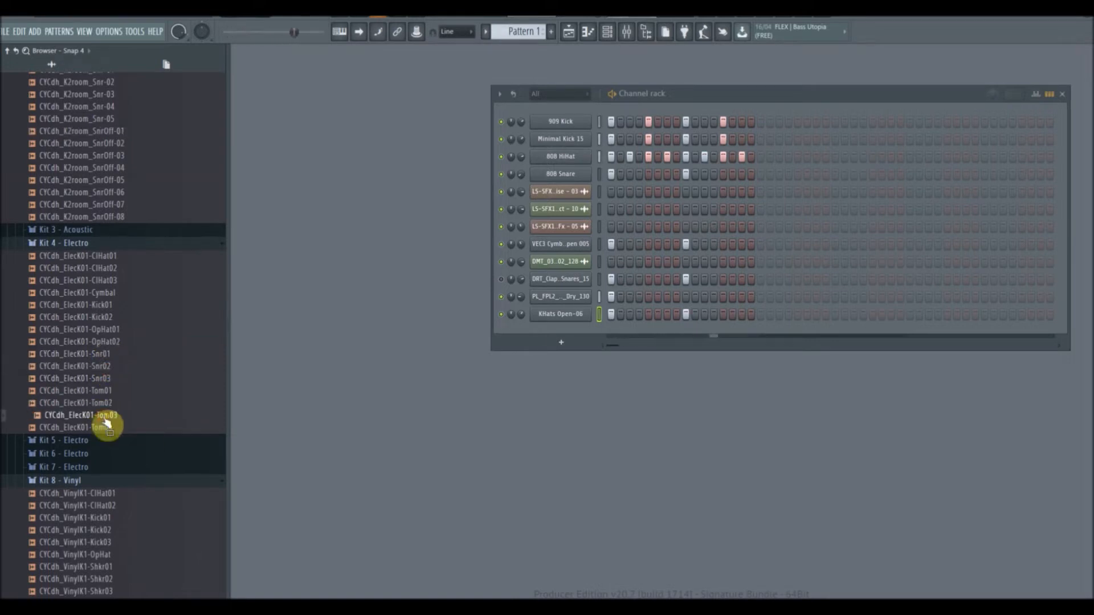
# Audition samples in the Vinyl kits, including CYCdh_VinylK1-Kick03, CYCdh_VinylK2-Kick02, CYCdh_VinylK4-ClHat05 and CYCdh_VinylK3-Perc02
pyautogui.scroll(-18, 108, 439)
pyautogui.click(106, 322)
pyautogui.scroll(-12, 142, 417)
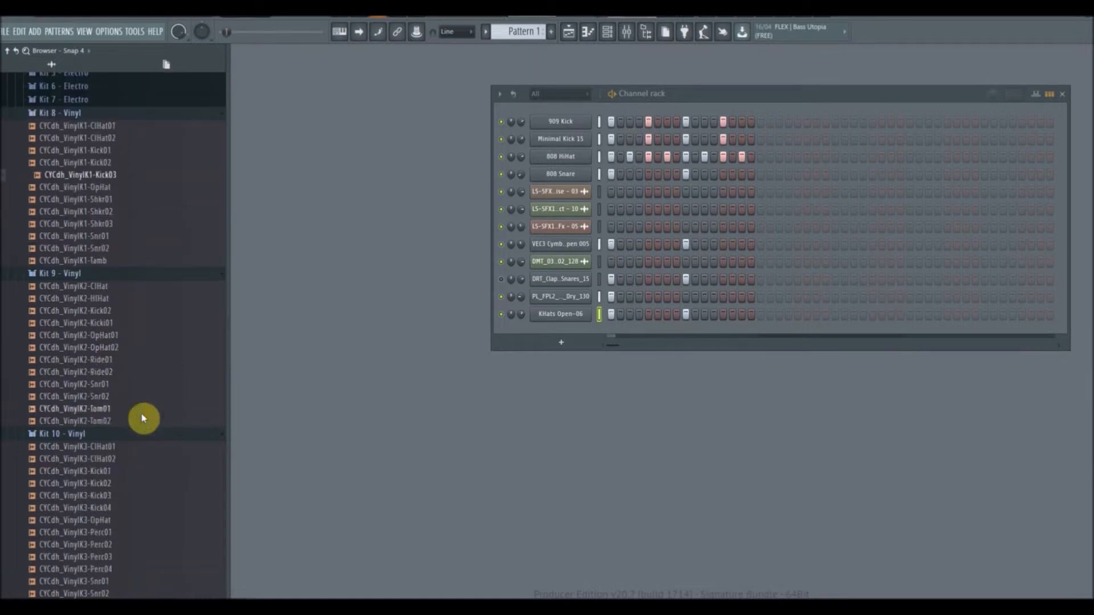
pyautogui.click(98, 312)
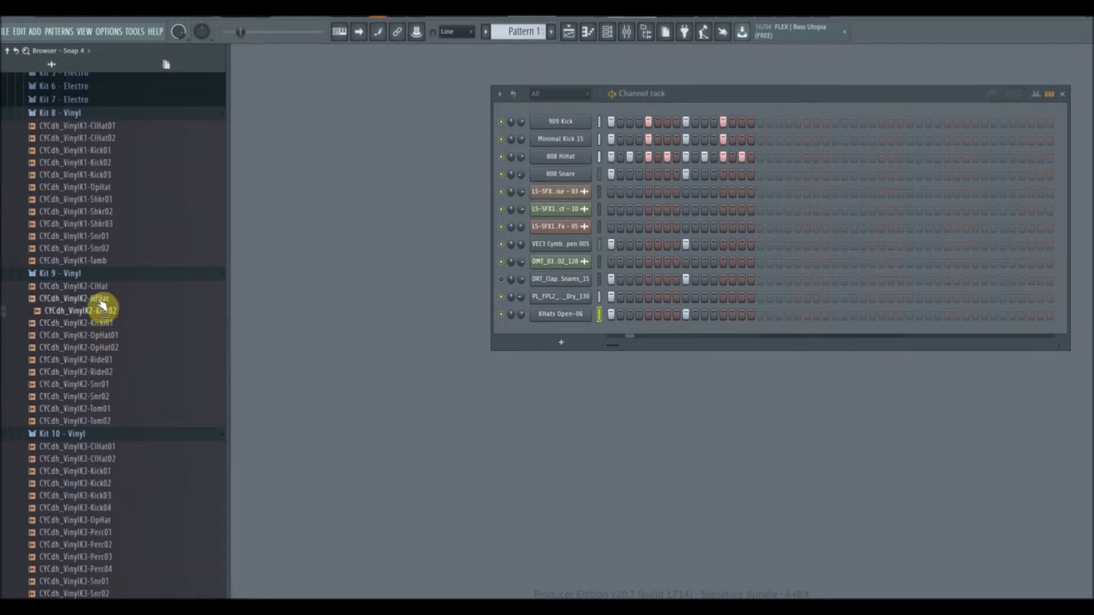
pyautogui.click(104, 473)
pyautogui.scroll(-8, 123, 527)
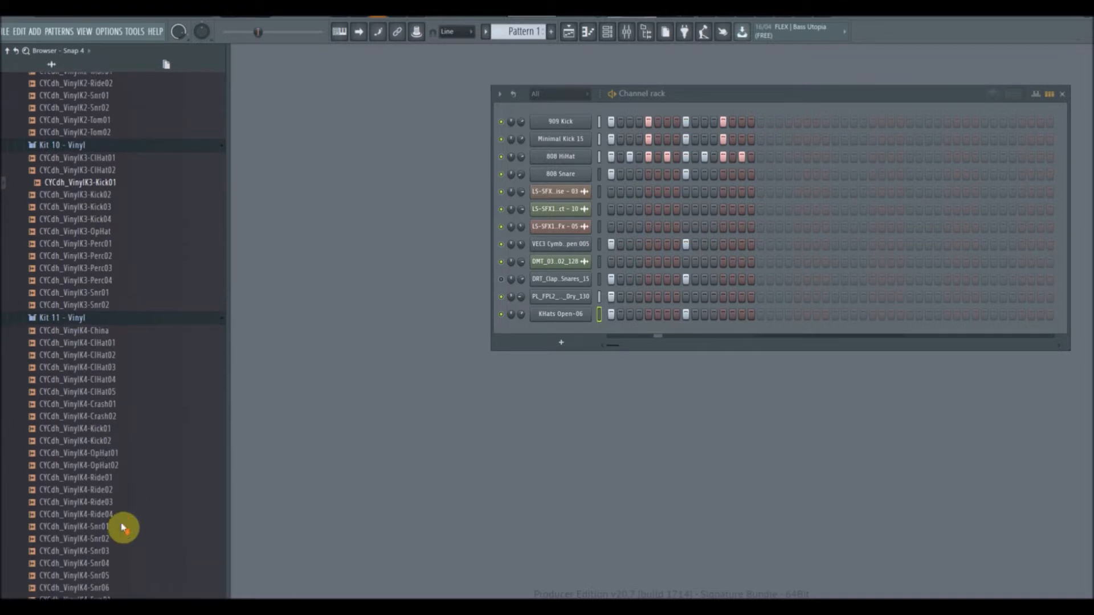
pyautogui.click(98, 412)
pyautogui.click(102, 388)
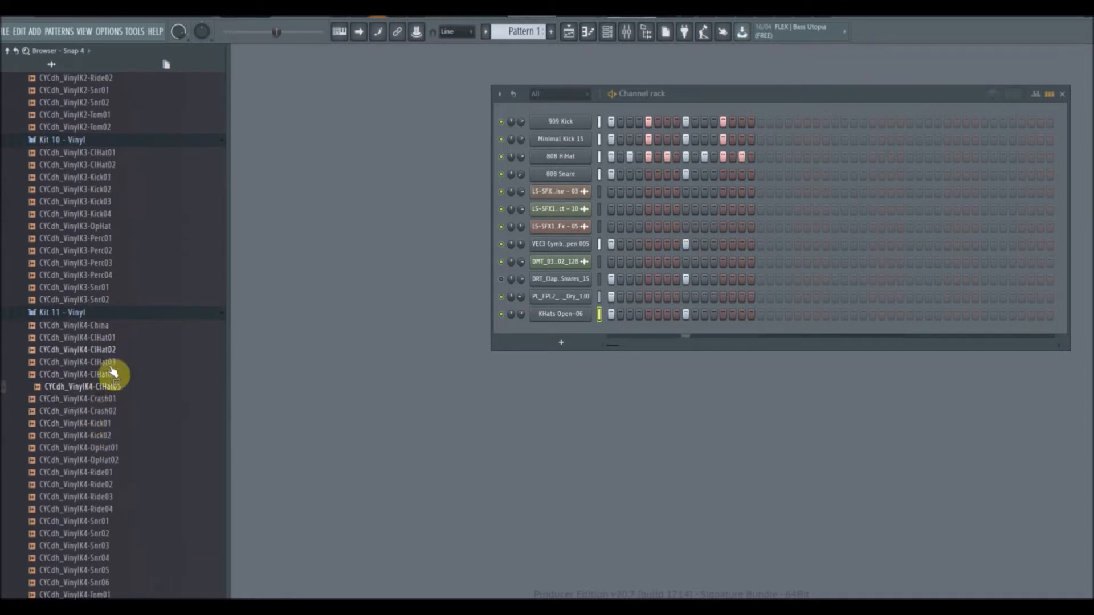
pyautogui.click(104, 276)
pyautogui.click(105, 265)
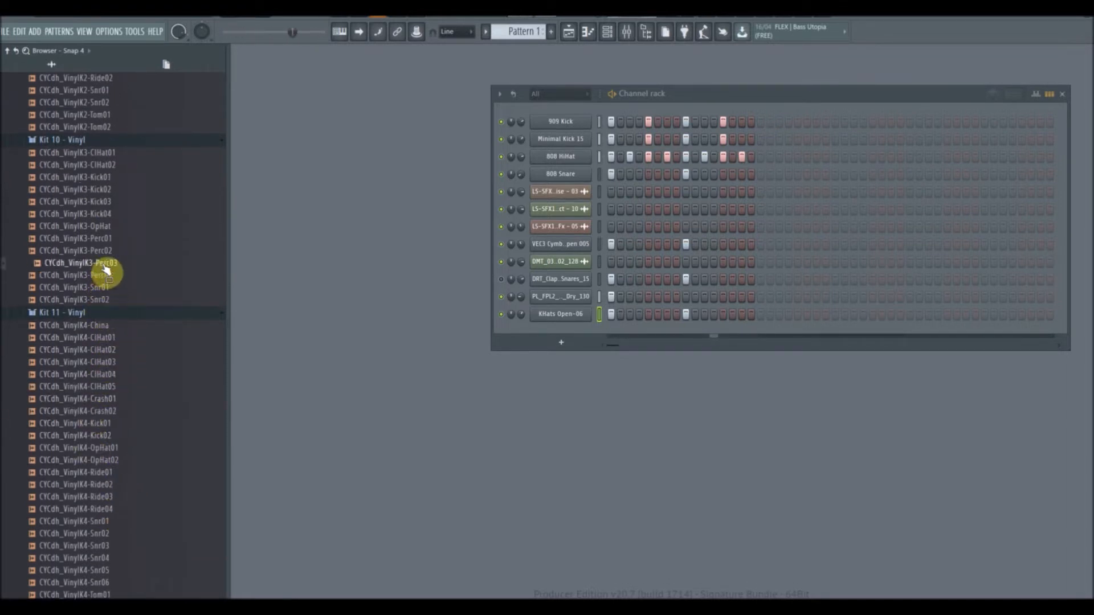
pyautogui.click(103, 255)
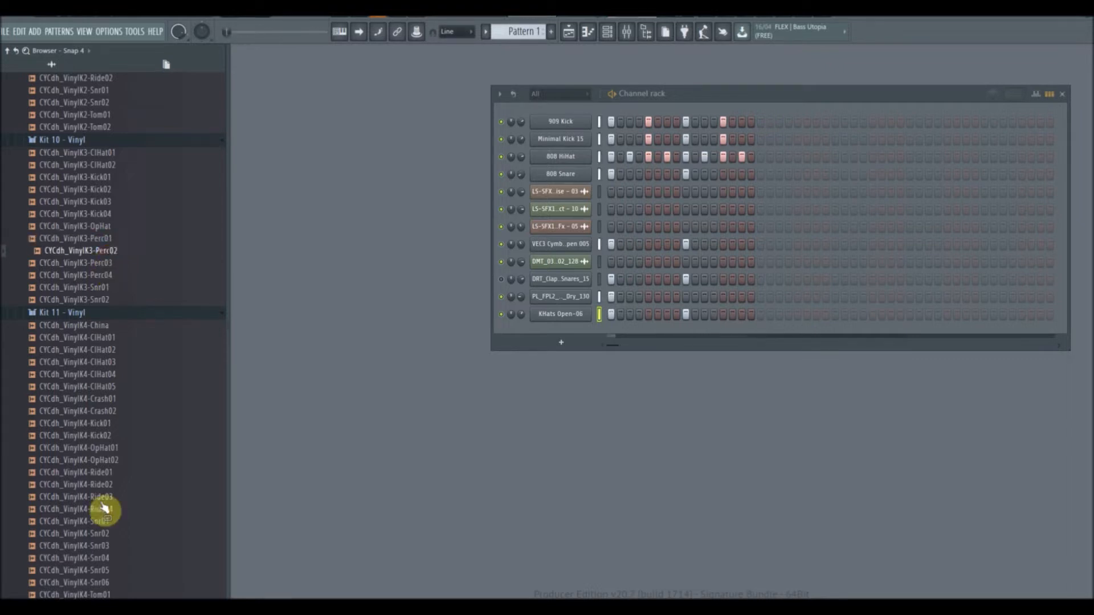
# Add CYCdh_VinylK3-Perc02 as a new channel below KHats Open-06 and fill it on each 2 steps
pyautogui.moveTo(107, 258); pyautogui.dragTo(349, 335)
pyautogui.rightClick(348, 335)
pyautogui.moveTo(446, 362)
pyautogui.click(501, 373)
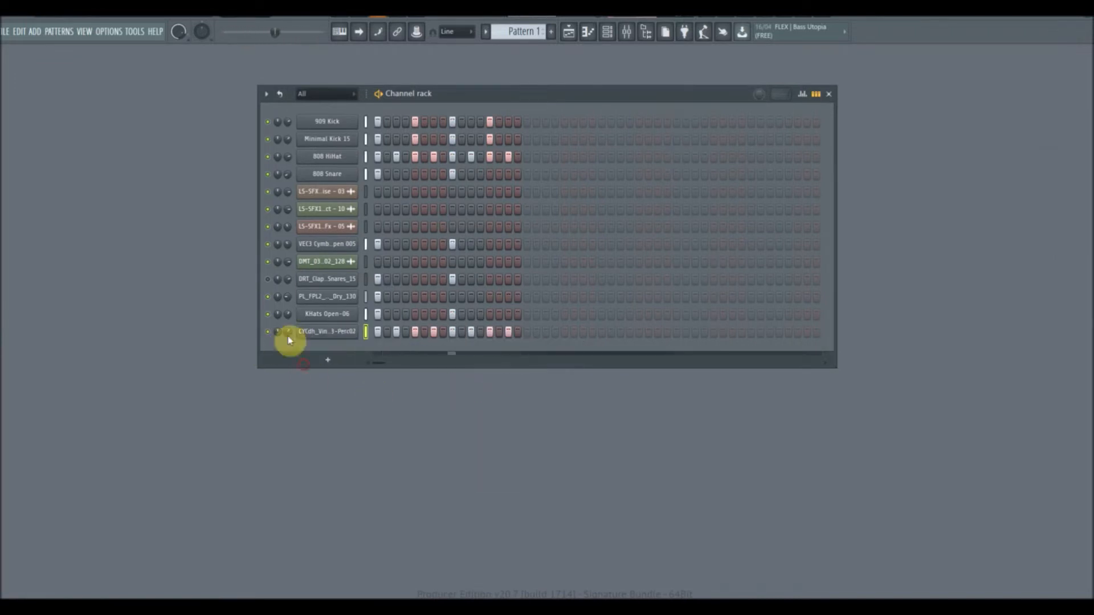
# Browse the Electro and Kurzweil kits, auditioning samples including CYCdh_ElecK05-Kick01, CYCdh_Kurz01-Crash02 and CYCdh_Kurz01-Snr03
pyautogui.moveTo(1, 501)
pyautogui.scroll(-6, 132, 564)
pyautogui.click(84, 463)
pyautogui.scroll(-10, 100, 541)
pyautogui.click(107, 490)
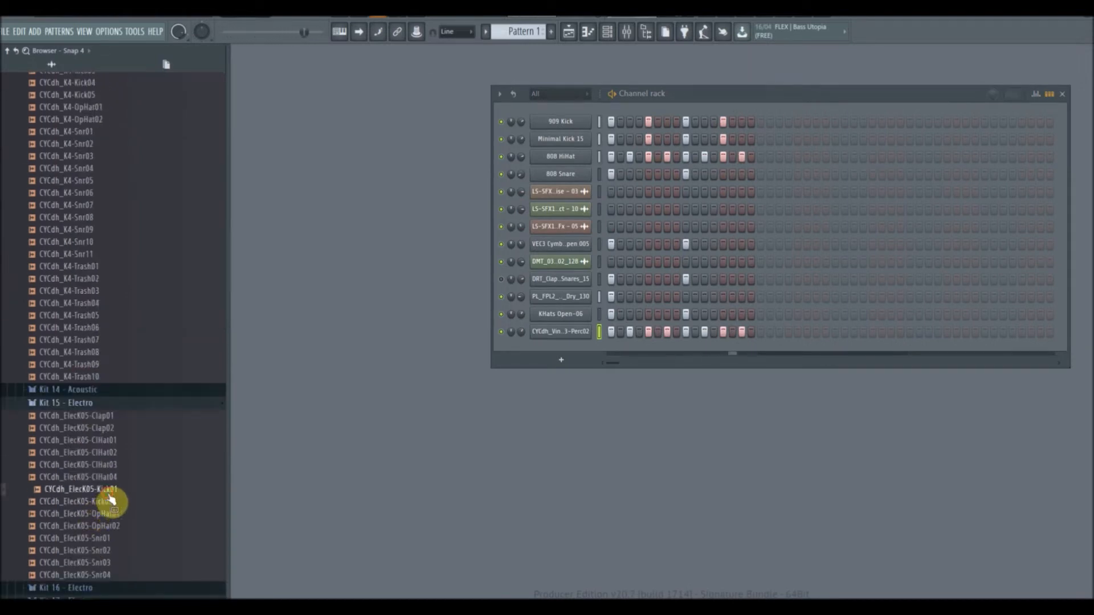
pyautogui.scroll(-8, 114, 533)
pyautogui.click(104, 482)
pyautogui.click(108, 518)
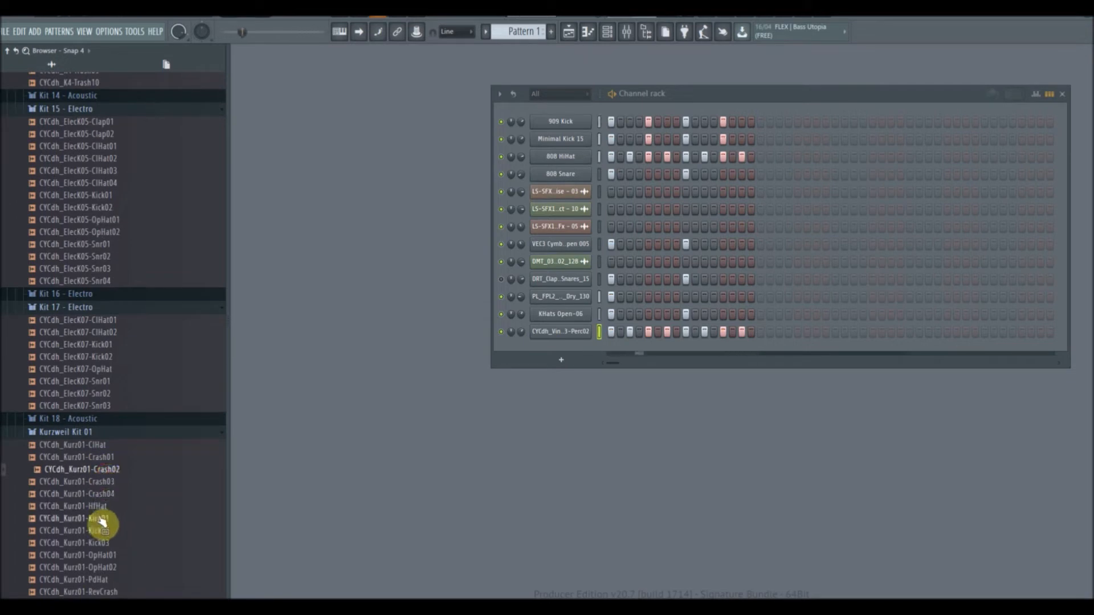
pyautogui.scroll(-6, 116, 513)
pyautogui.click(105, 444)
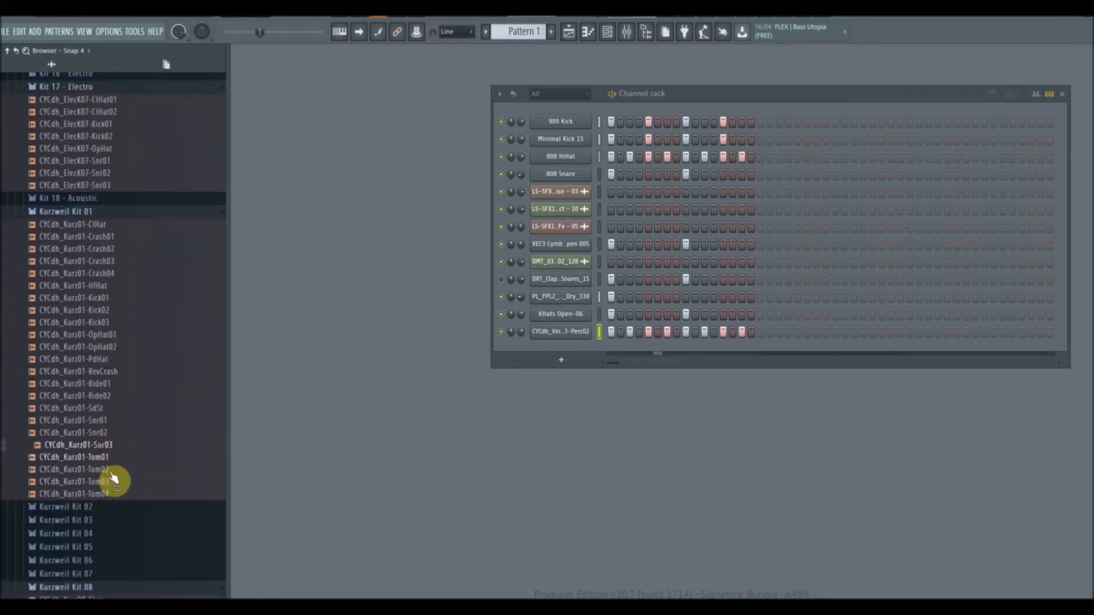
# Audition the Kurzweil Kit 08 crashes and replace the last rack channel's sample with CYCdh_Kurz08-Crash03
pyautogui.scroll(-6, 106, 450)
pyautogui.click(103, 429)
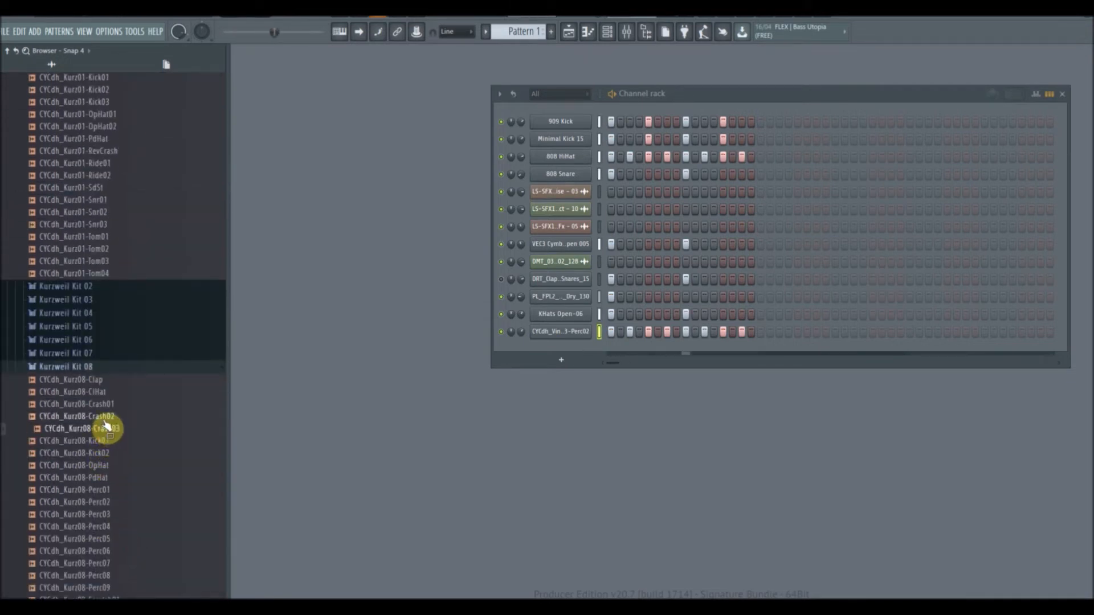
pyautogui.moveTo(117, 430); pyautogui.dragTo(327, 333)
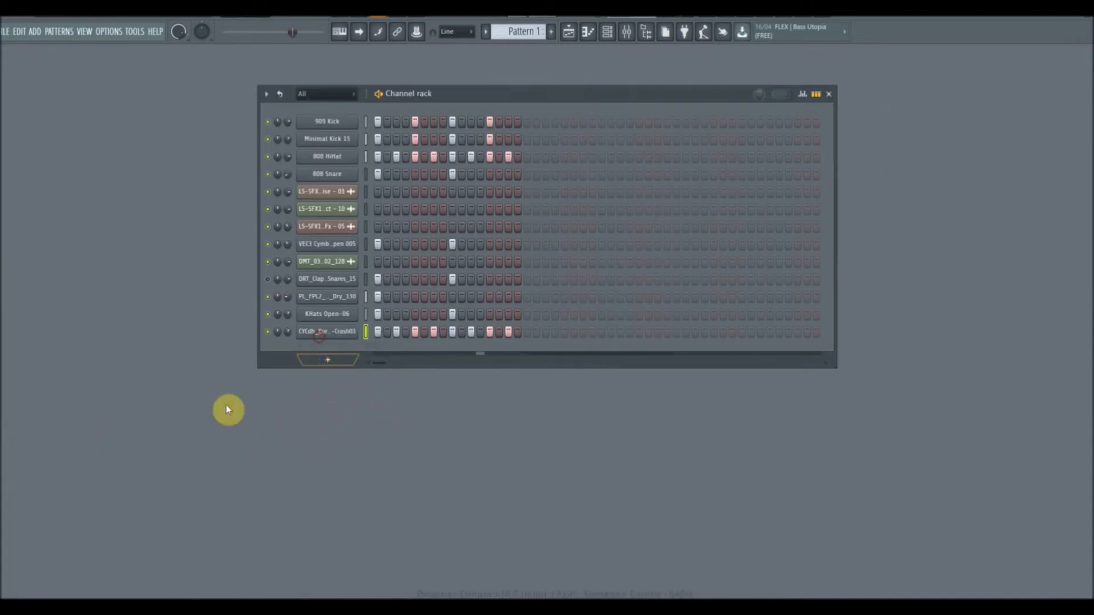
# Audition CYCdh_Kurz08-Perc09 and other kit samples, and replace the last rack channel's sample with CYCdh_Kurz08-SdSt01
pyautogui.moveTo(5, 513)
pyautogui.scroll(-8, 111, 552)
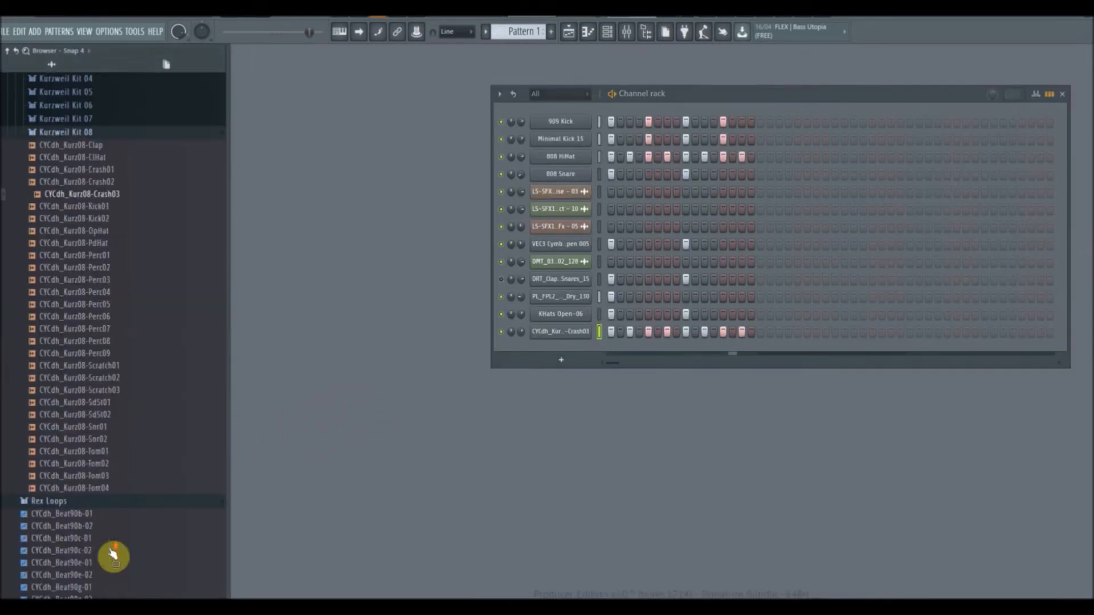
pyautogui.click(101, 344)
pyautogui.click(102, 295)
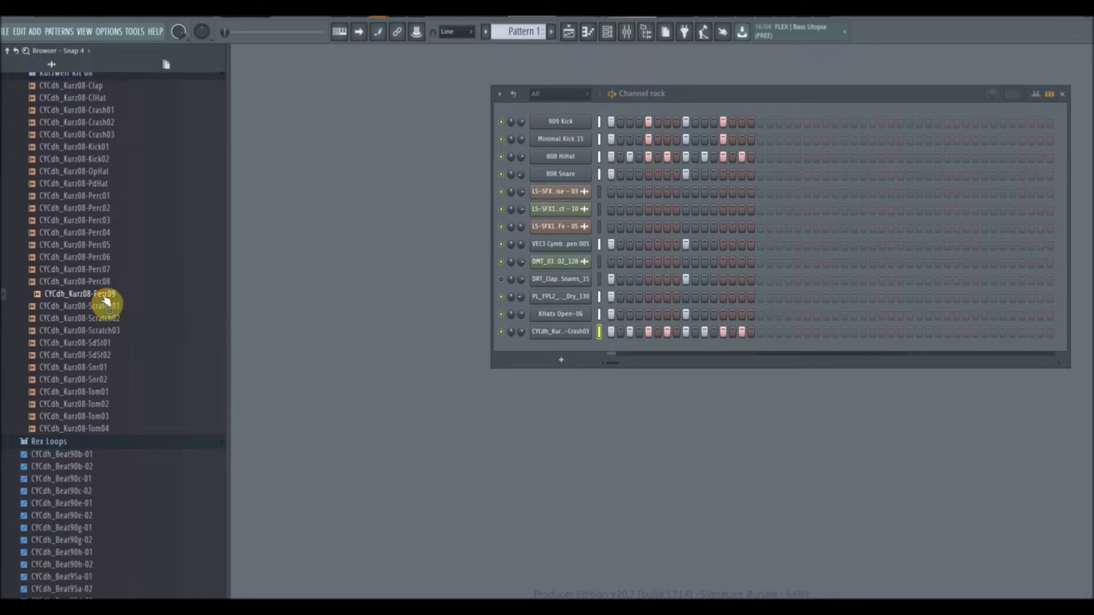
pyautogui.click(102, 343)
pyautogui.moveTo(104, 346); pyautogui.dragTo(333, 334)
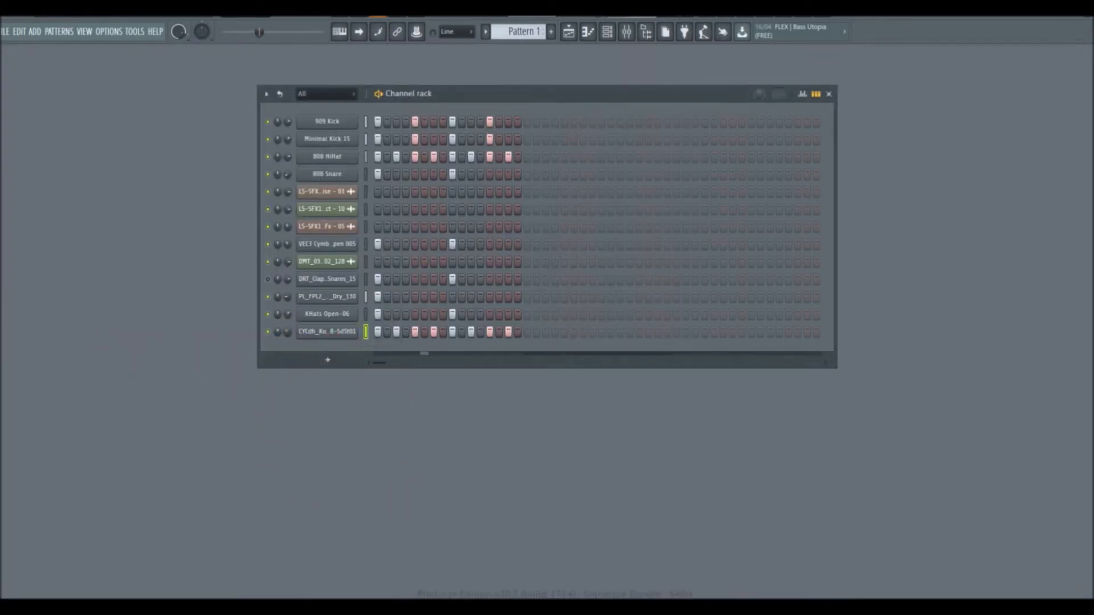
# Browse past the Rex loops to the bass samples and insert Bass 01 as a new channel between 808 HiHat and 808 Snare
pyautogui.moveTo(5, 513)
pyautogui.click(83, 528)
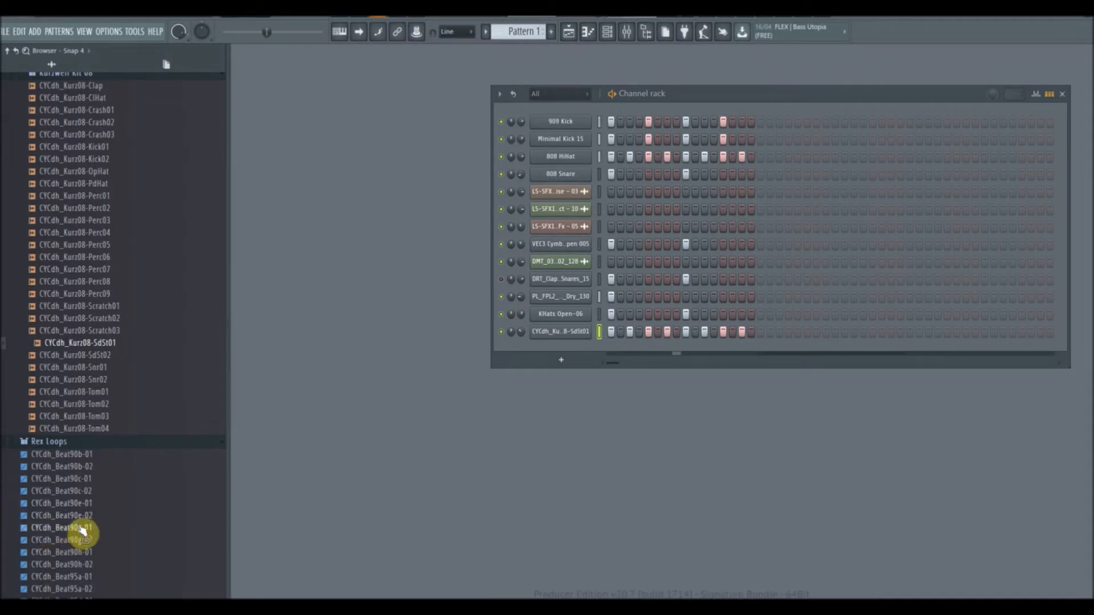
pyautogui.scroll(-15, 94, 539)
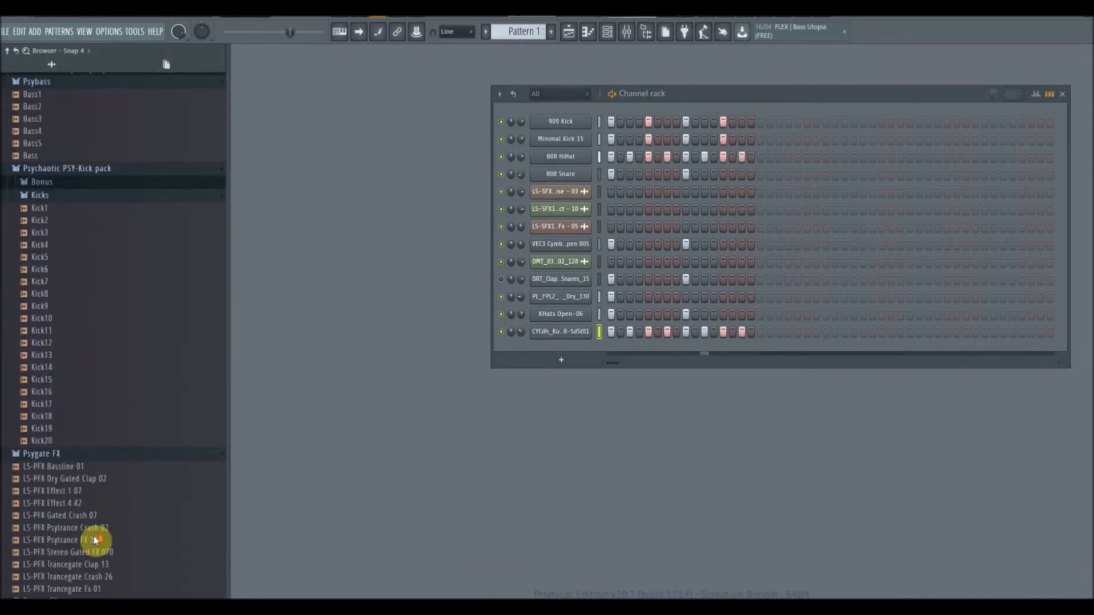
pyautogui.moveTo(56, 371); pyautogui.dragTo(344, 179)
# Fill the Bass 01 channel on each 8 steps and the 808 Snare channel on each 4 steps
pyautogui.rightClick(338, 178)
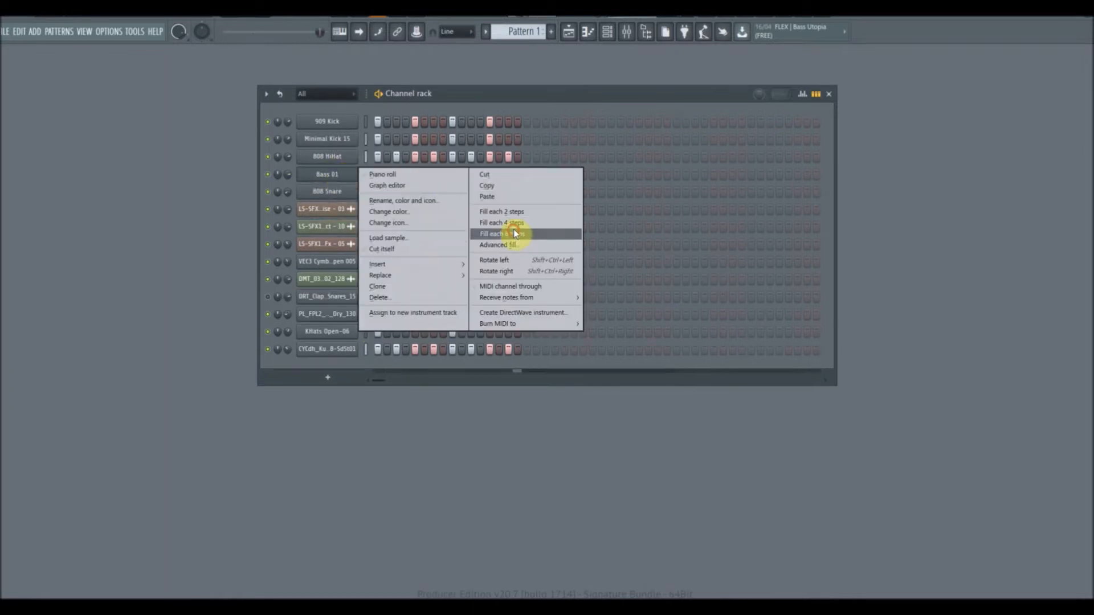
pyautogui.click(514, 229)
pyautogui.rightClick(334, 197)
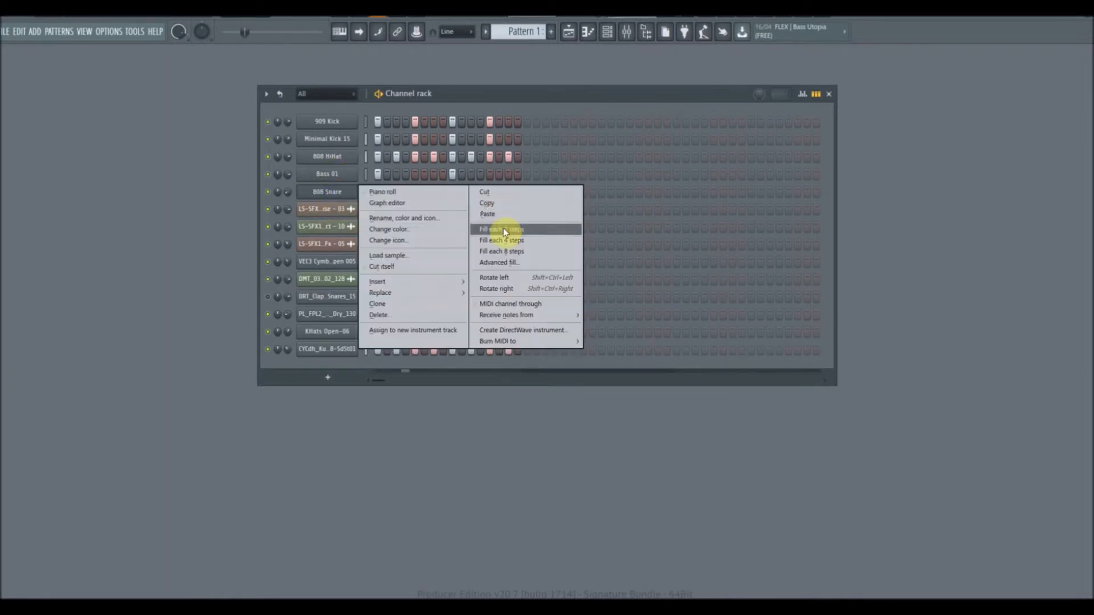
pyautogui.click(509, 241)
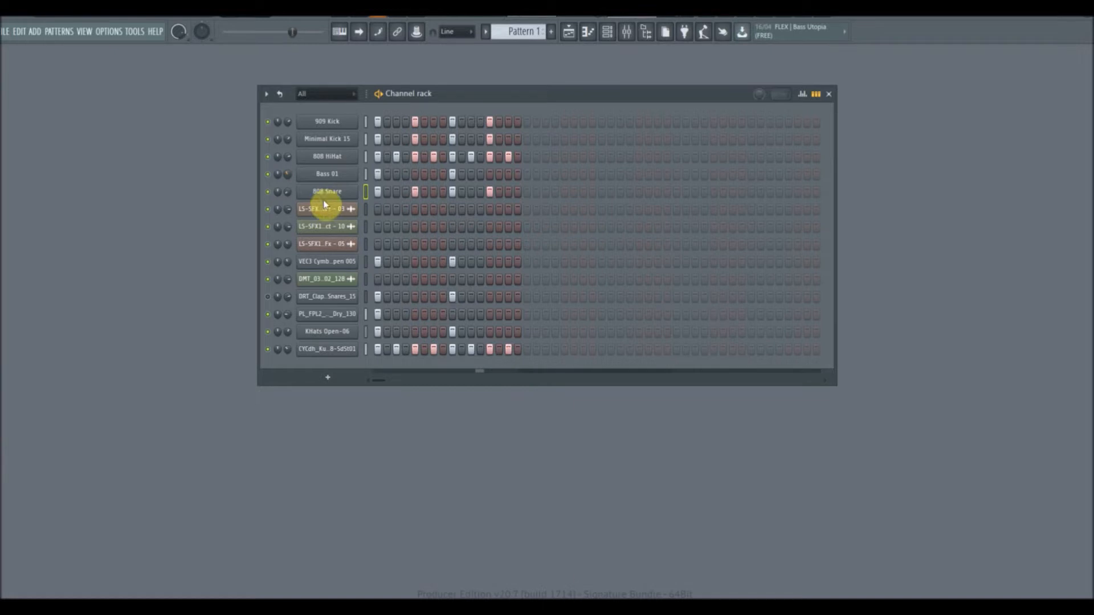
# Examine the Bass 01 channel's sample, envelope and miscellaneous settings, and close its window
pyautogui.click(327, 174)
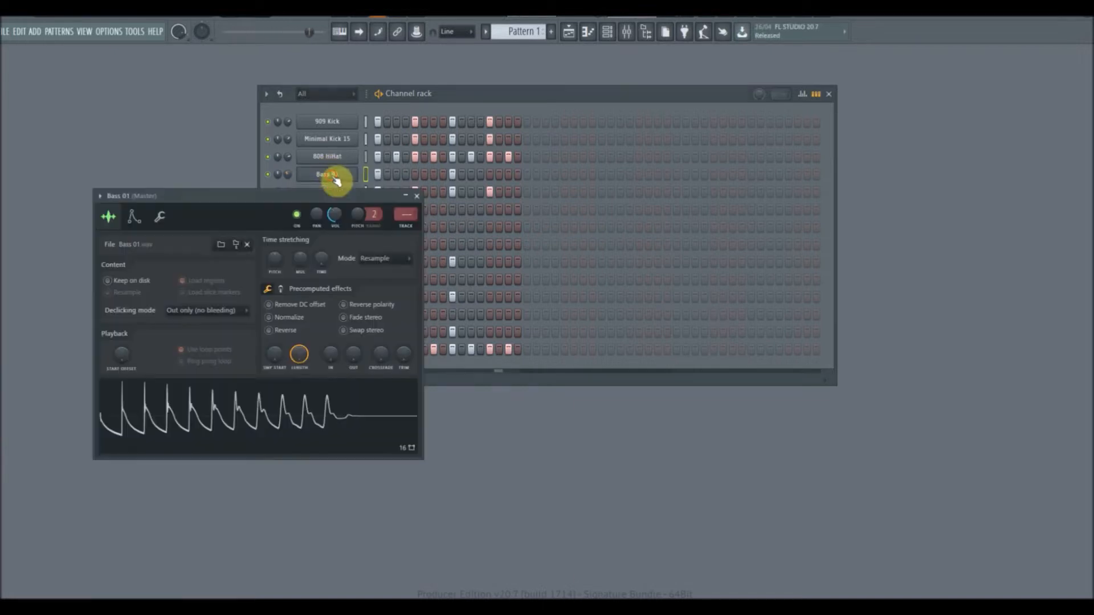
pyautogui.click(134, 216)
pyautogui.click(160, 217)
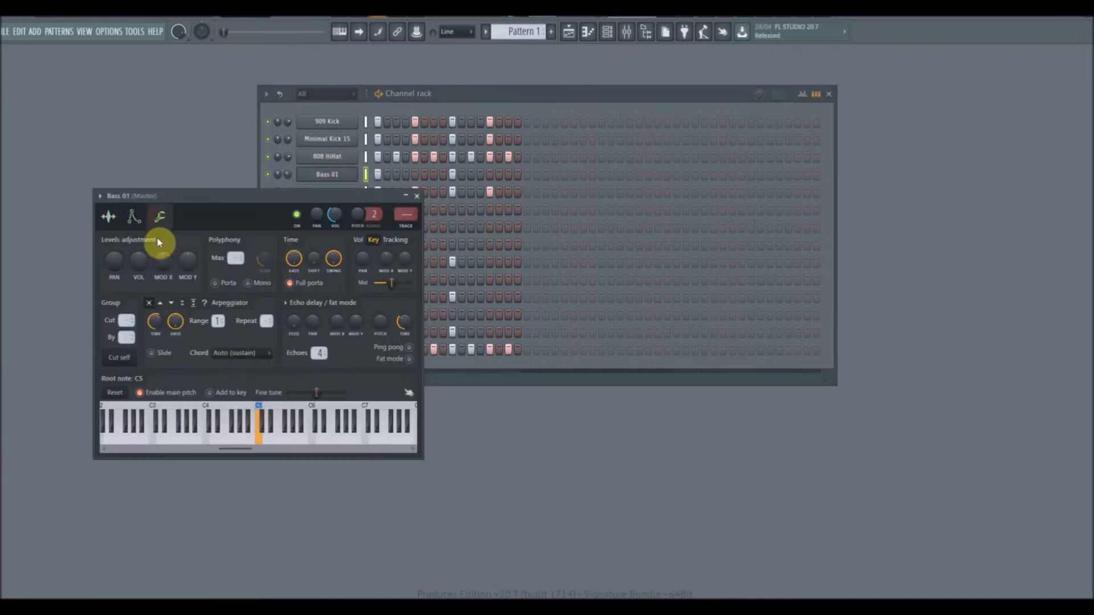
pyautogui.click(418, 196)
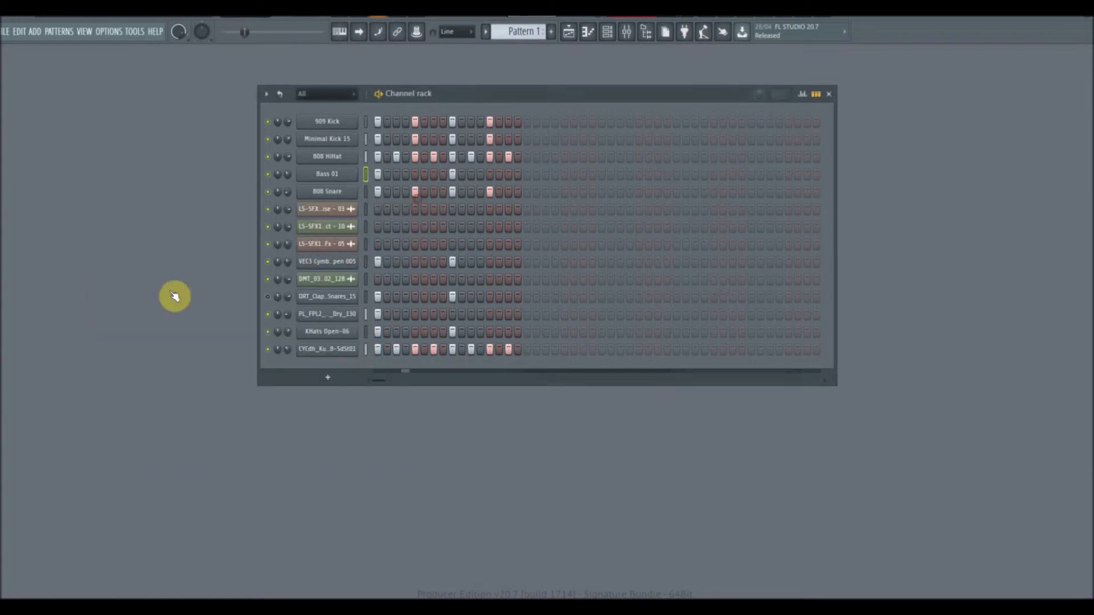
# Audition a couple more samples in the Browser
pyautogui.moveTo(1, 330)
pyautogui.click(47, 439)
pyautogui.click(53, 415)
pyautogui.scroll(-6, 56, 436)
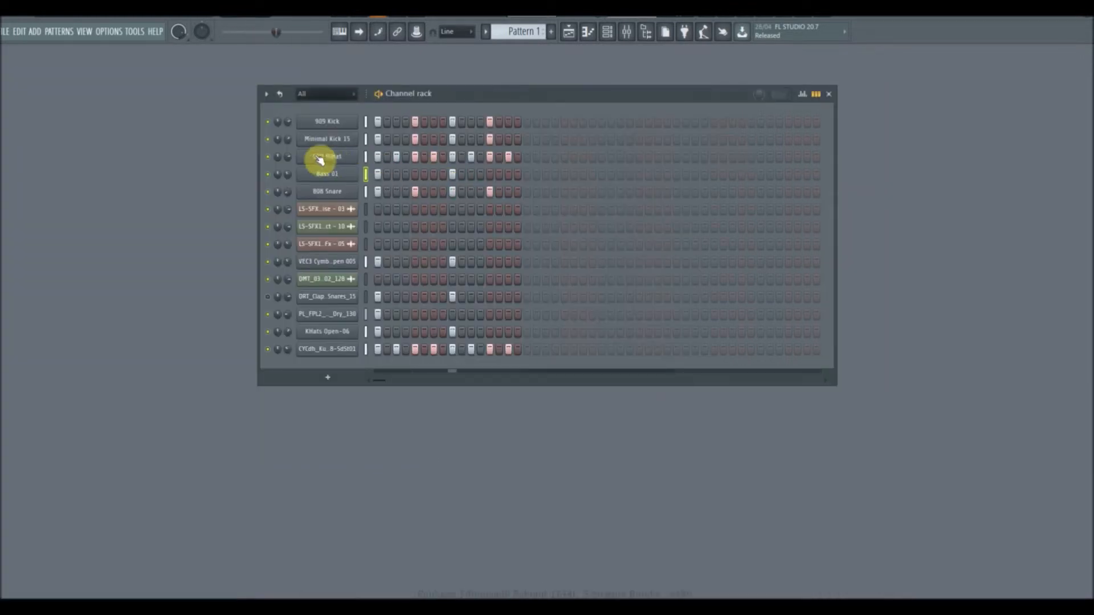
# Replace the Bass 01 channel with the BassDrum plugin and step through its presets to basse saturee
pyautogui.rightClick(335, 177)
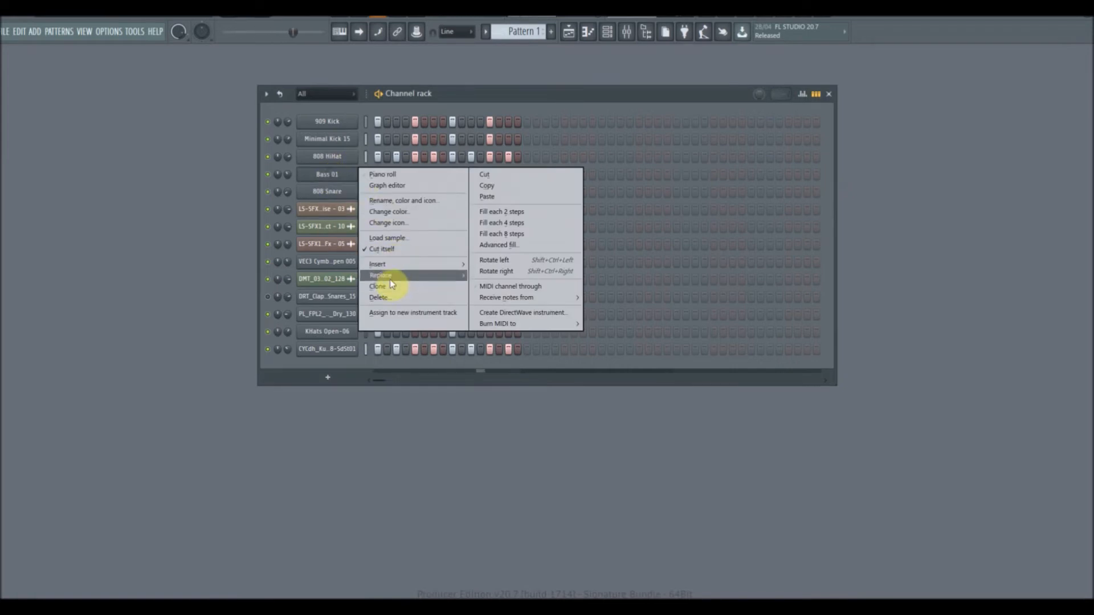
pyautogui.moveTo(390, 278)
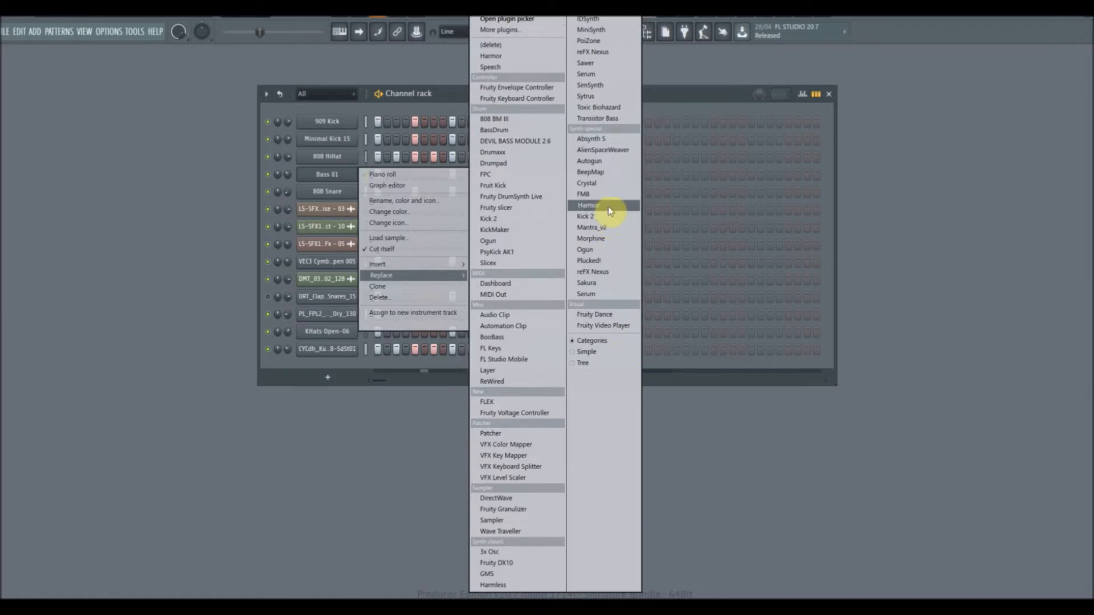
pyautogui.click(493, 130)
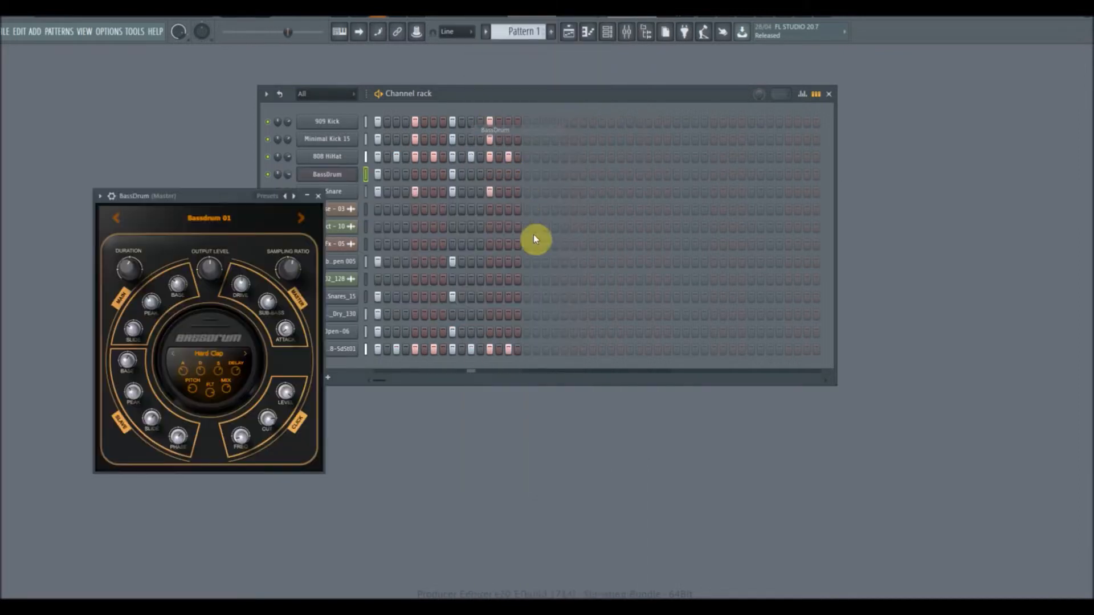
pyautogui.click(301, 219)
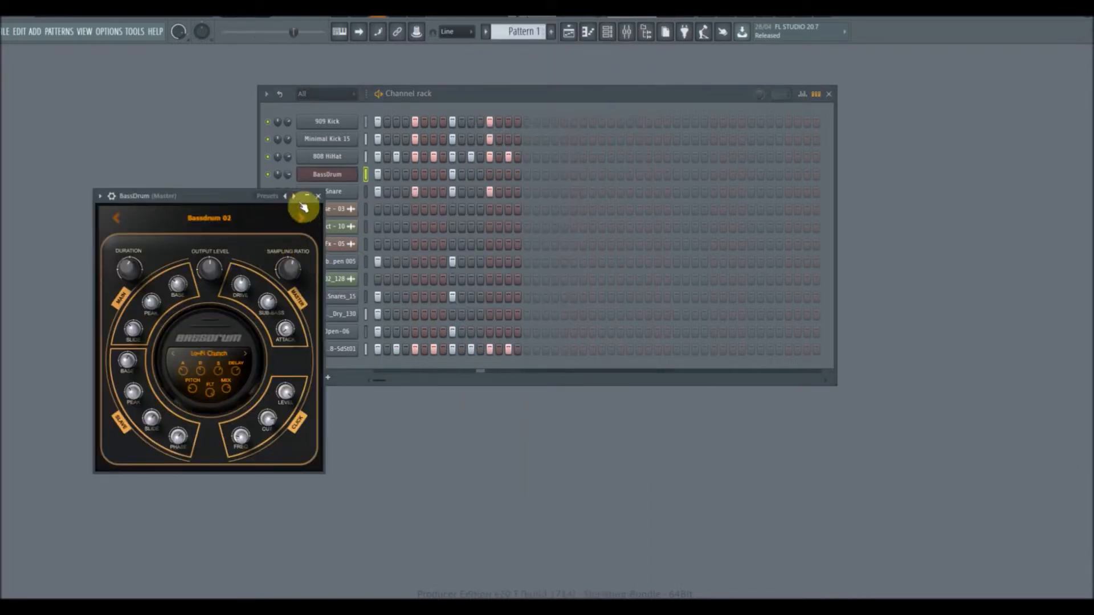
pyautogui.click(294, 198)
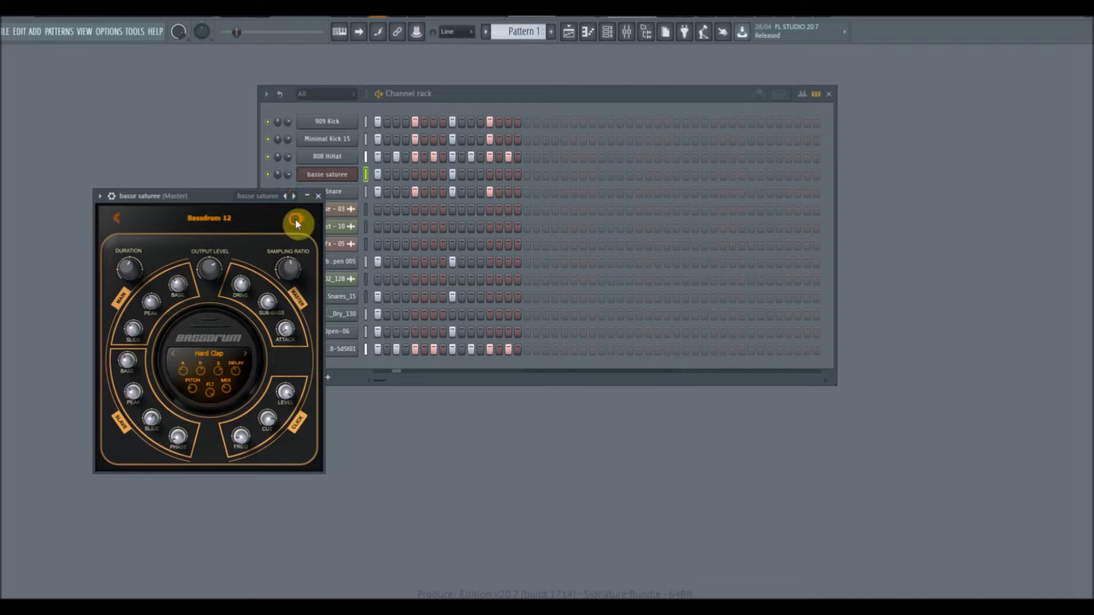
pyautogui.moveTo(228, 196); pyautogui.dragTo(342, 364)
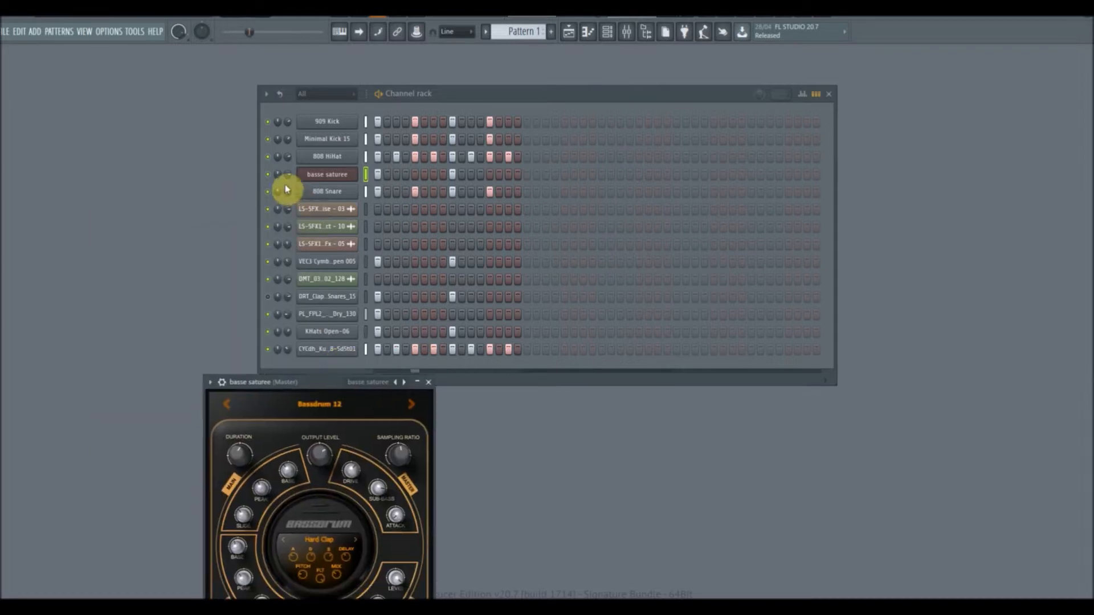
# Replace the basse saturee channel with the 808 BM III plugin and reposition its window
pyautogui.rightClick(319, 174)
pyautogui.moveTo(431, 271)
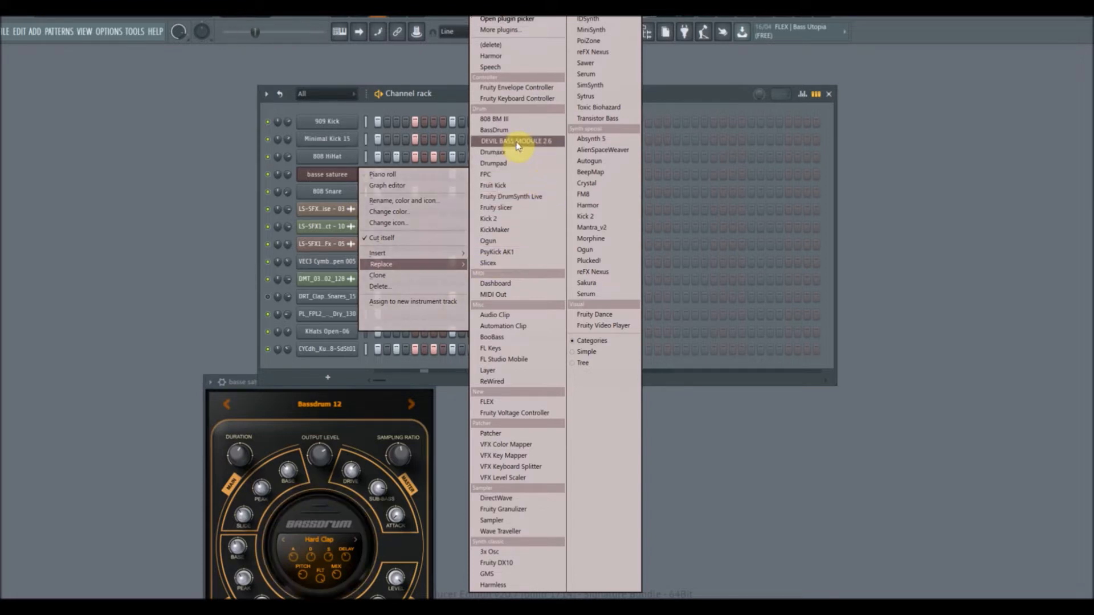
pyautogui.click(500, 118)
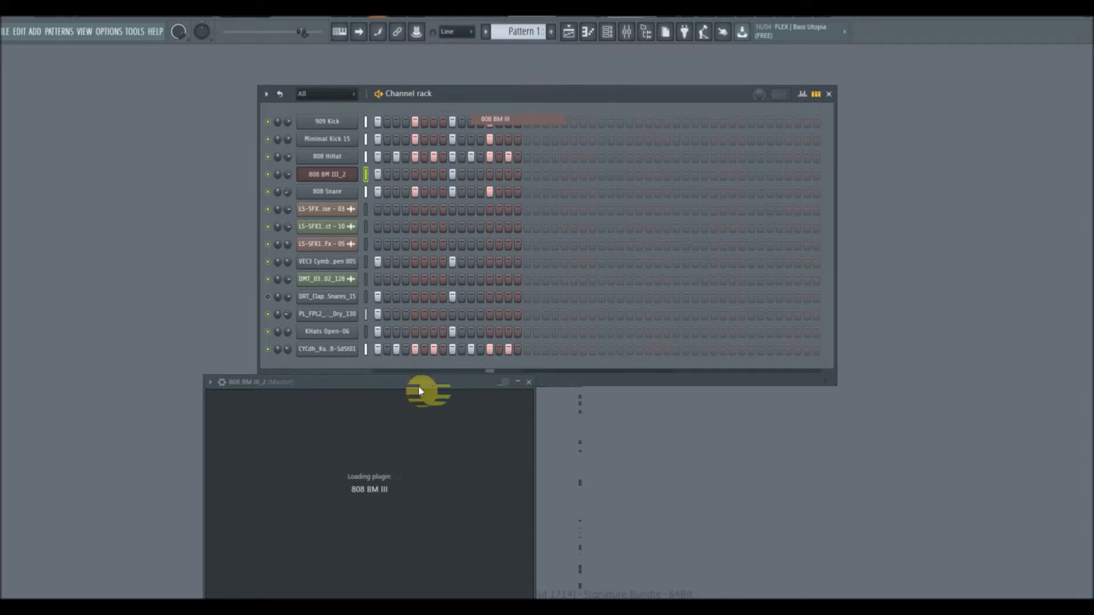
pyautogui.moveTo(691, 250); pyautogui.dragTo(693, 246)
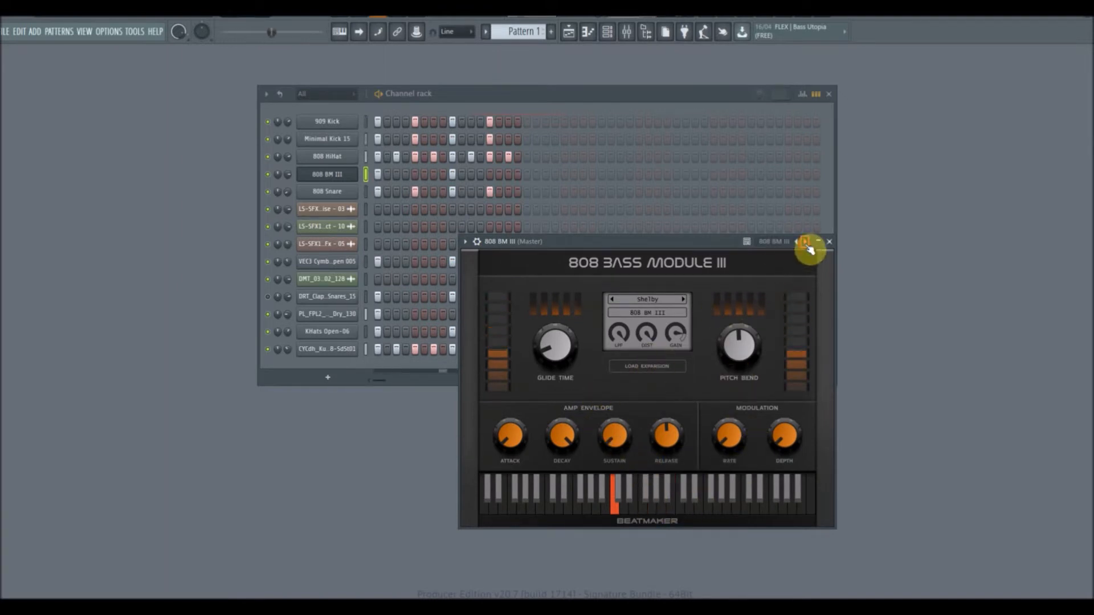
# Step through the 808 BM III presets and fill its channel on each 4 steps
pyautogui.click(684, 300)
pyautogui.click(685, 300)
pyautogui.click(684, 299)
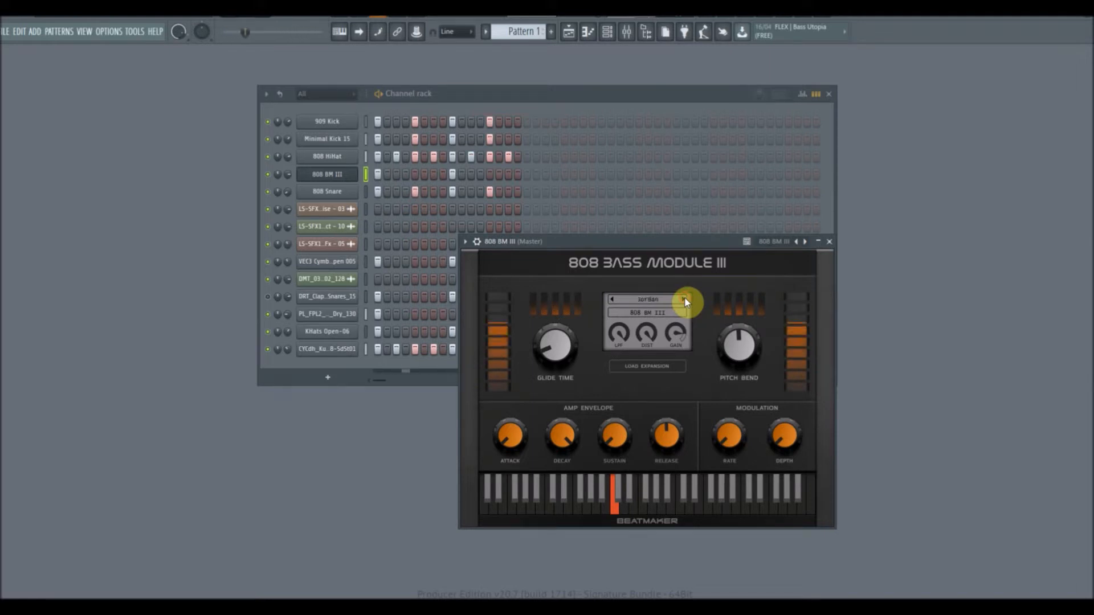
pyautogui.click(685, 300)
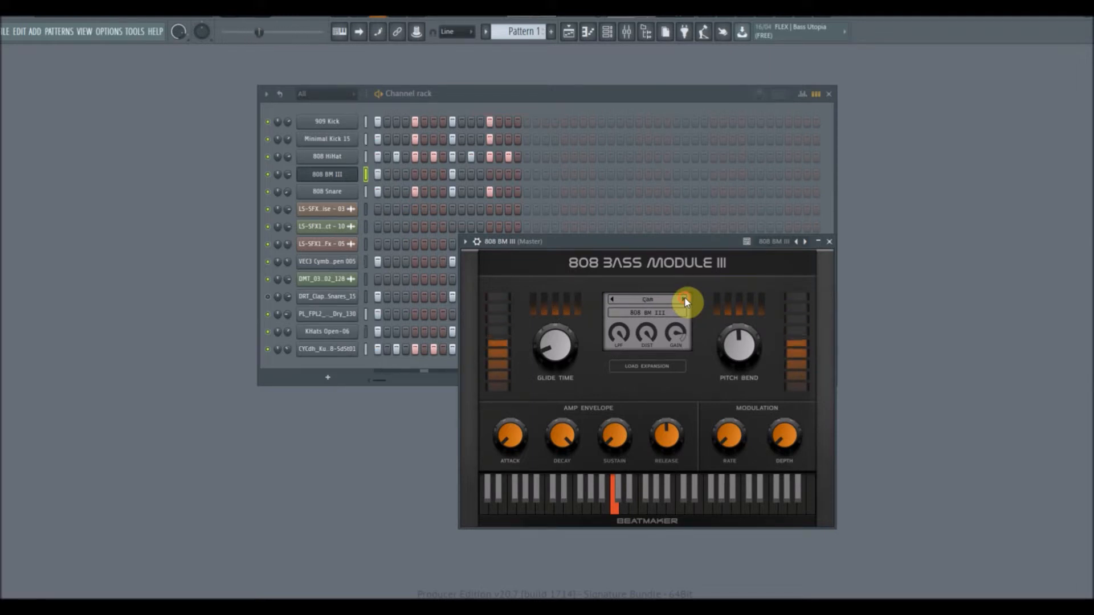
pyautogui.click(684, 300)
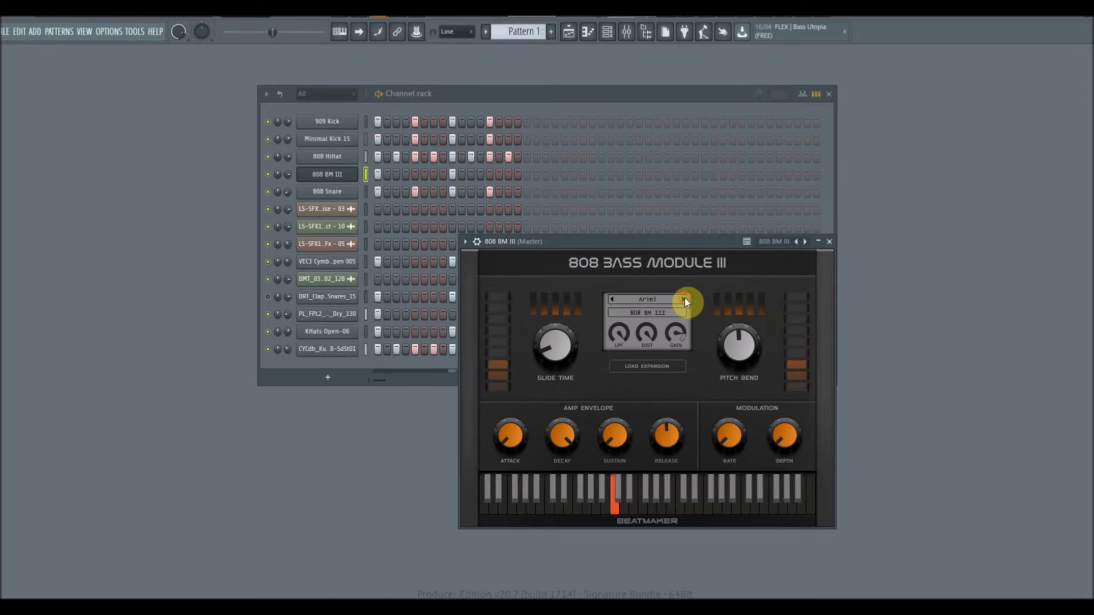
pyautogui.click(685, 300)
pyautogui.rightClick(335, 182)
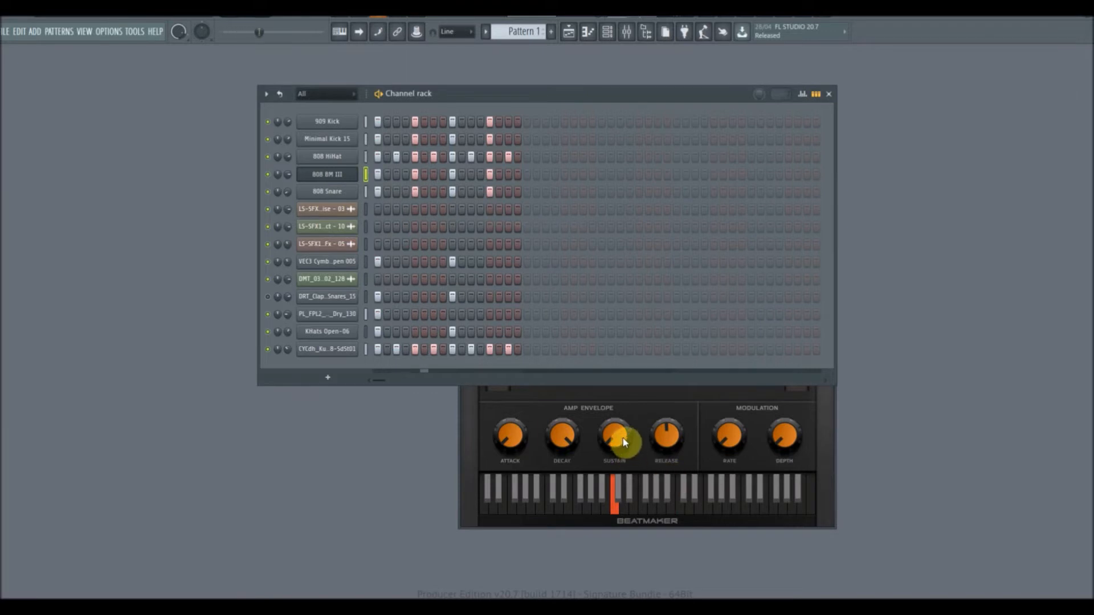
pyautogui.click(723, 397)
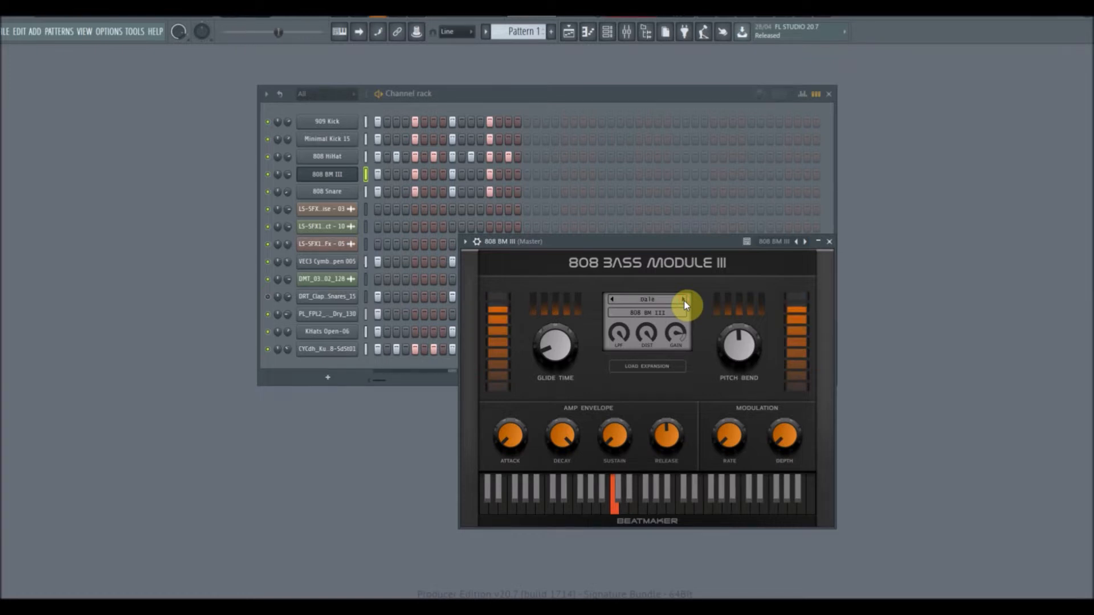
# On the Dale preset of 808 BM III, lower the glide time and release, and raise the sustain and modulation depth
pyautogui.moveTo(544, 355); pyautogui.dragTo(544, 326)
pyautogui.moveTo(599, 386); pyautogui.dragTo(598, 382)
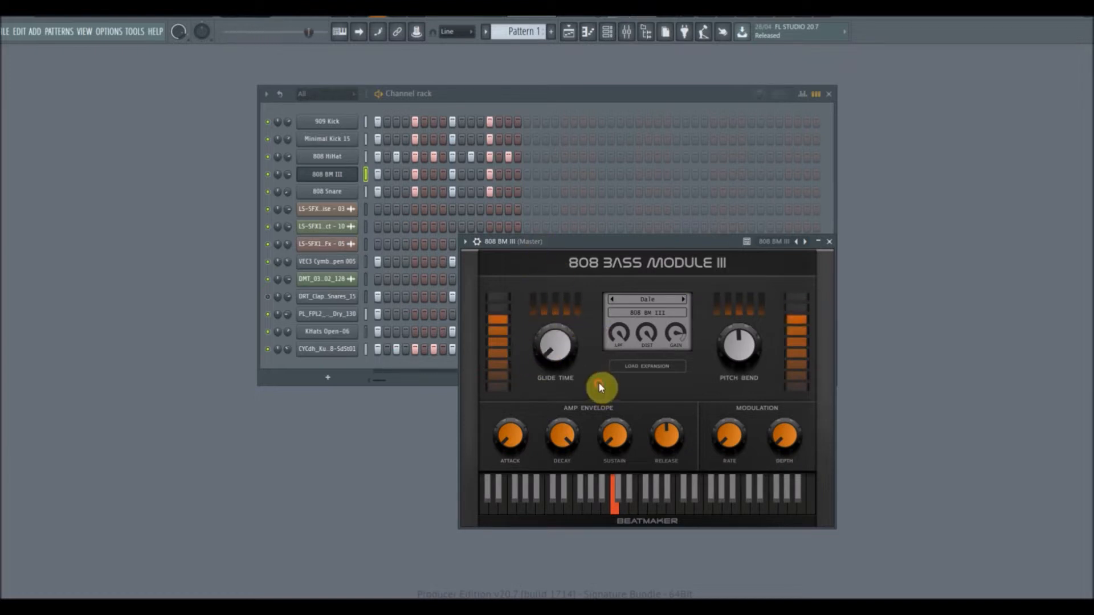
pyautogui.moveTo(613, 440); pyautogui.dragTo(750, 534)
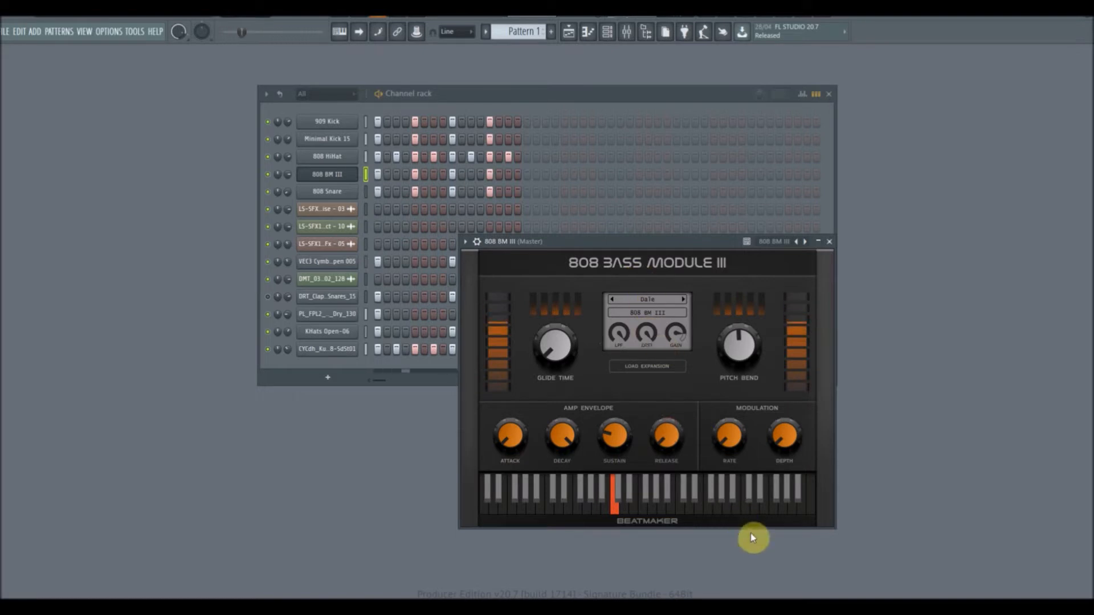
pyautogui.moveTo(513, 449); pyautogui.dragTo(802, 447)
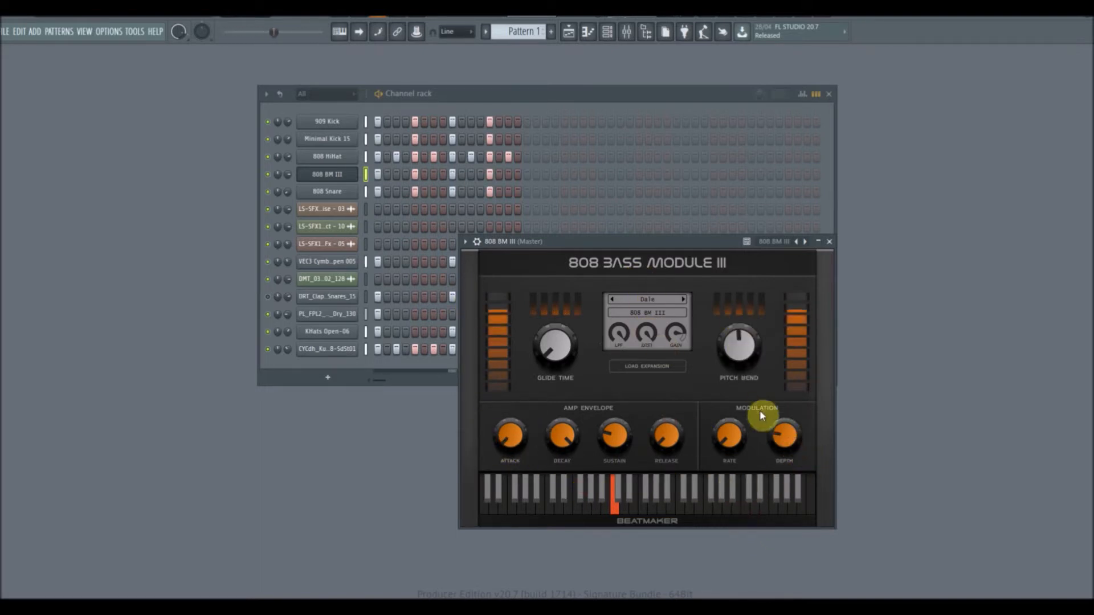
# Lower the Master fader in the Mixer and route all rack channels to consecutive tracks starting from the Master
pyautogui.rightClick(332, 121)
pyautogui.press('Escape')
pyautogui.moveTo(374, 134); pyautogui.dragTo(389, 356)
pyautogui.click(627, 35)
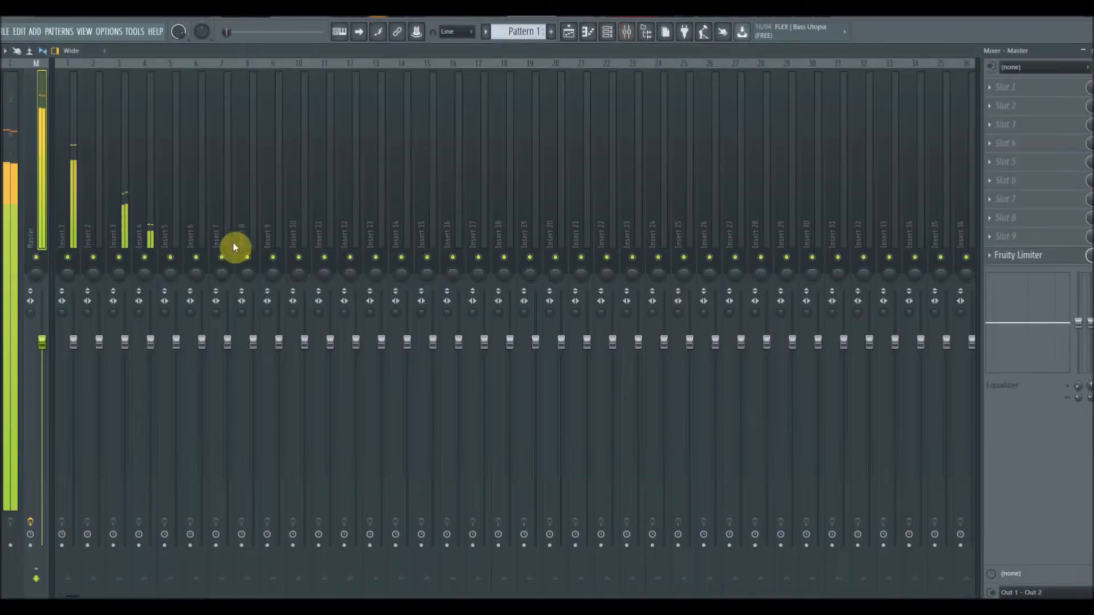
pyautogui.moveTo(43, 345); pyautogui.dragTo(41, 398)
pyautogui.rightClick(37, 177)
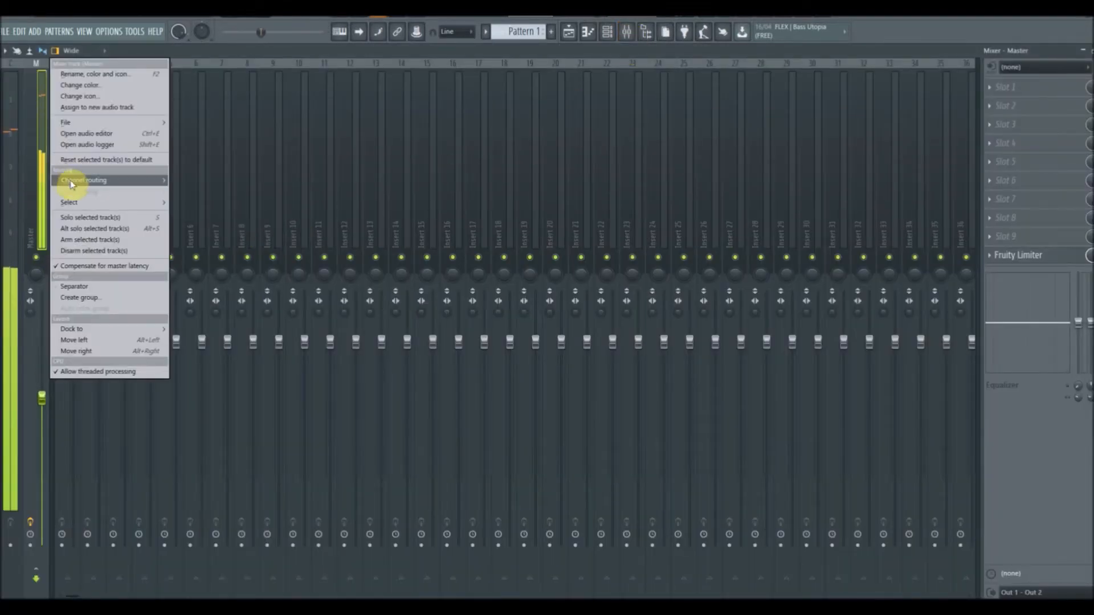
pyautogui.moveTo(137, 181)
pyautogui.click(185, 194)
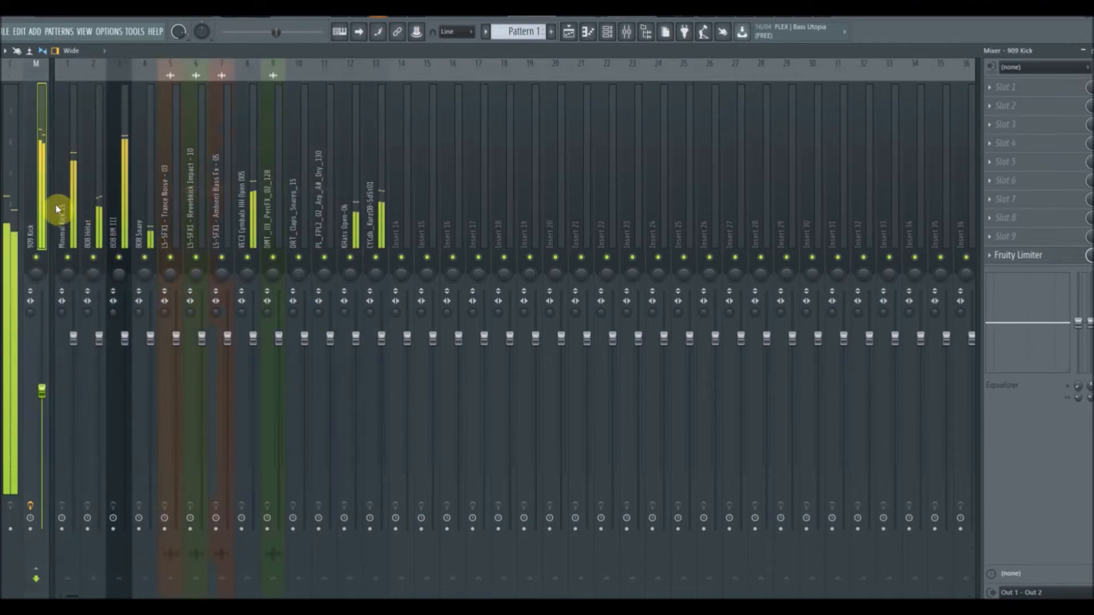
# Add Fruity parametric EQ 2 to the Minimal Kick 15 track and load its "preset base" preset
pyautogui.click(991, 98)
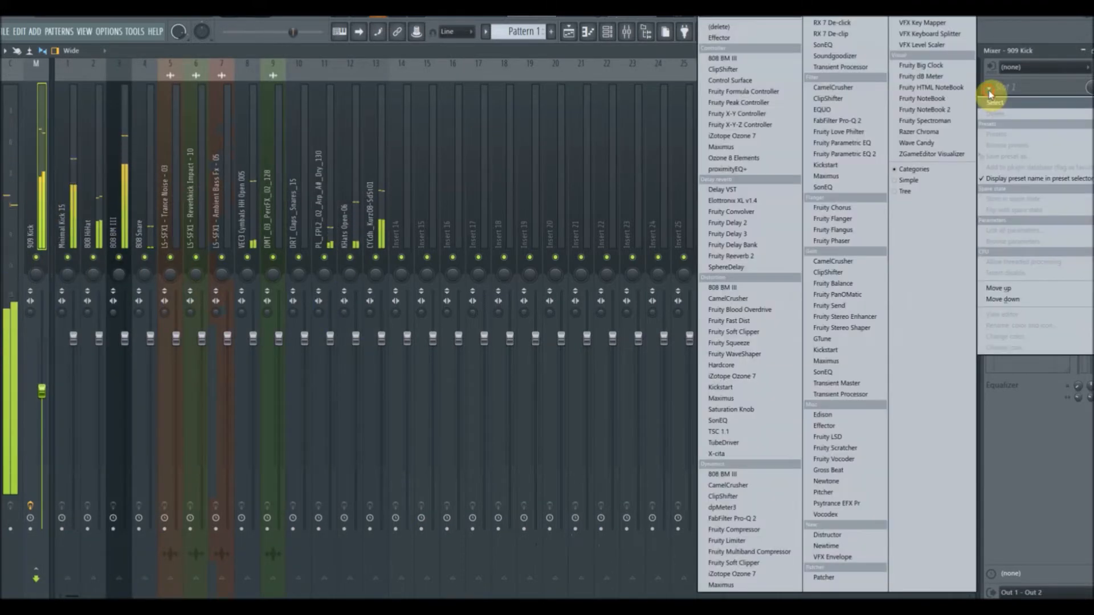
pyautogui.press('Escape')
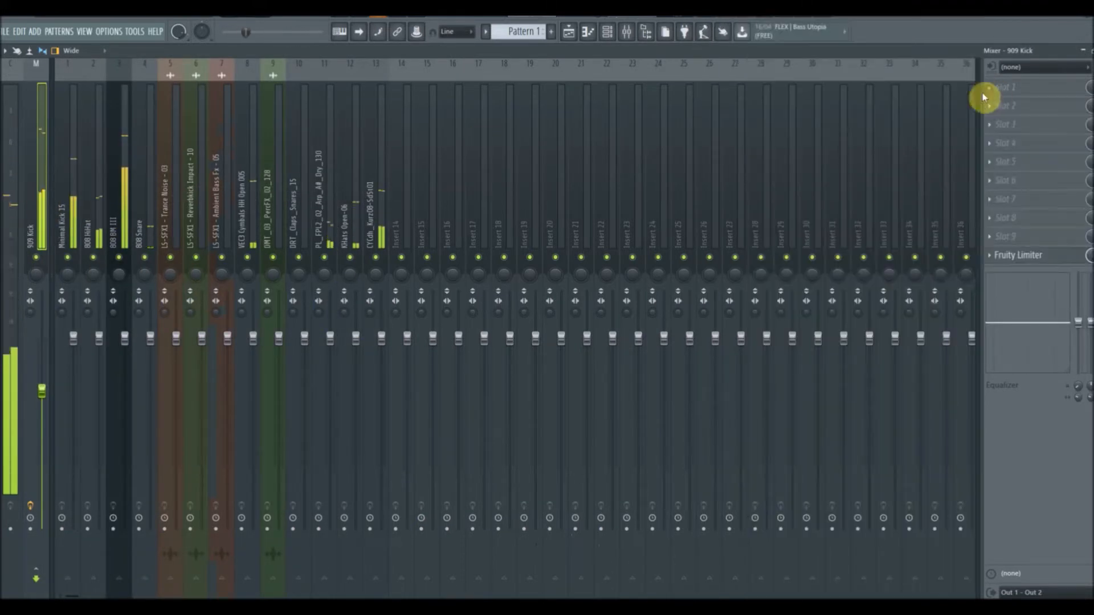
pyautogui.click(70, 178)
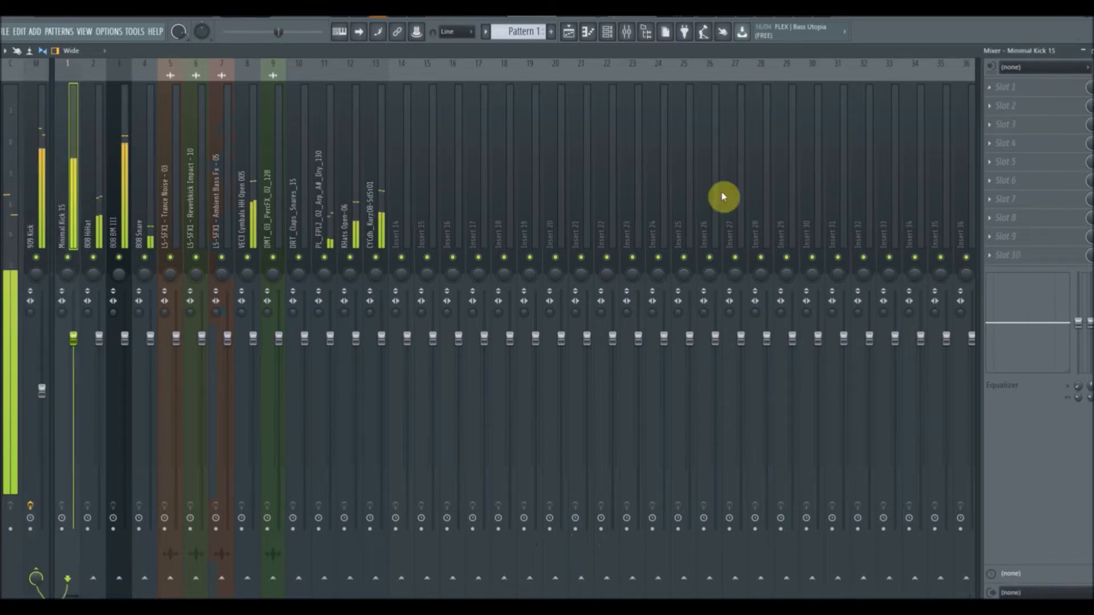
pyautogui.click(998, 93)
pyautogui.click(853, 155)
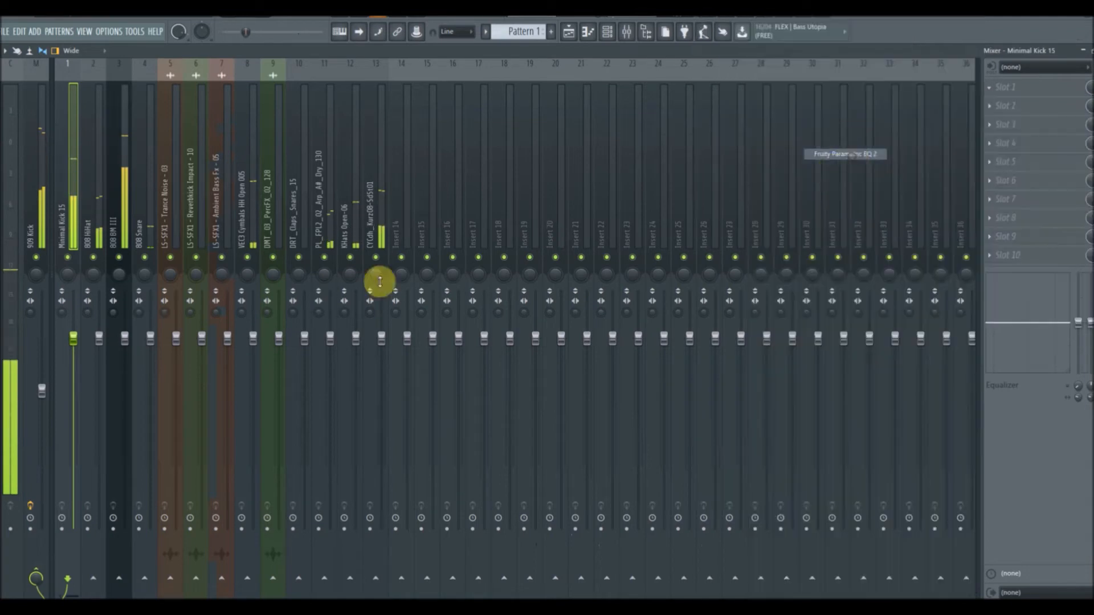
pyautogui.click(433, 342)
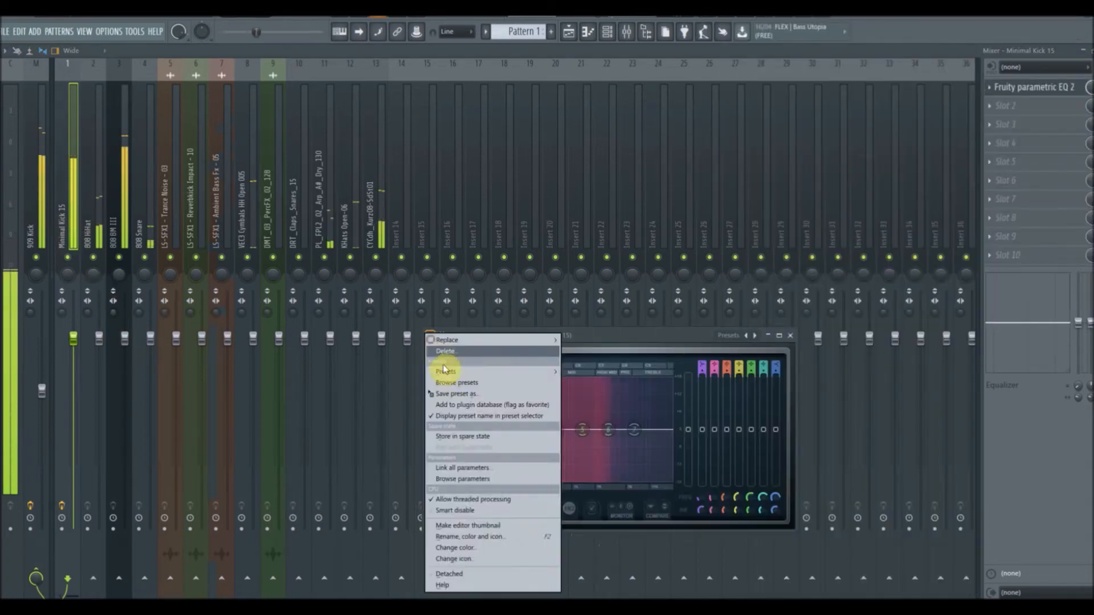
pyautogui.moveTo(555, 372)
pyautogui.click(588, 419)
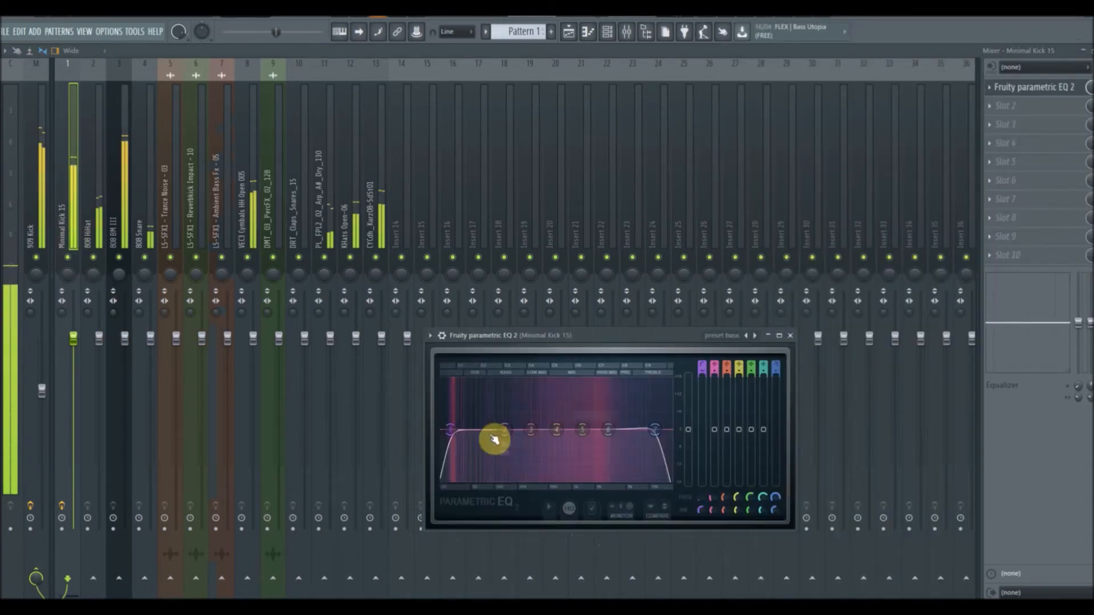
# Shift bands 2, 3 and 4 of the Minimal Kick 15 EQ into the low frequencies and boost them
pyautogui.moveTo(504, 430); pyautogui.dragTo(447, 431)
pyautogui.moveTo(482, 399)
pyautogui.mouseDown()
pyautogui.moveTo(454, 388)
pyautogui.moveTo(463, 409)
pyautogui.mouseUp()
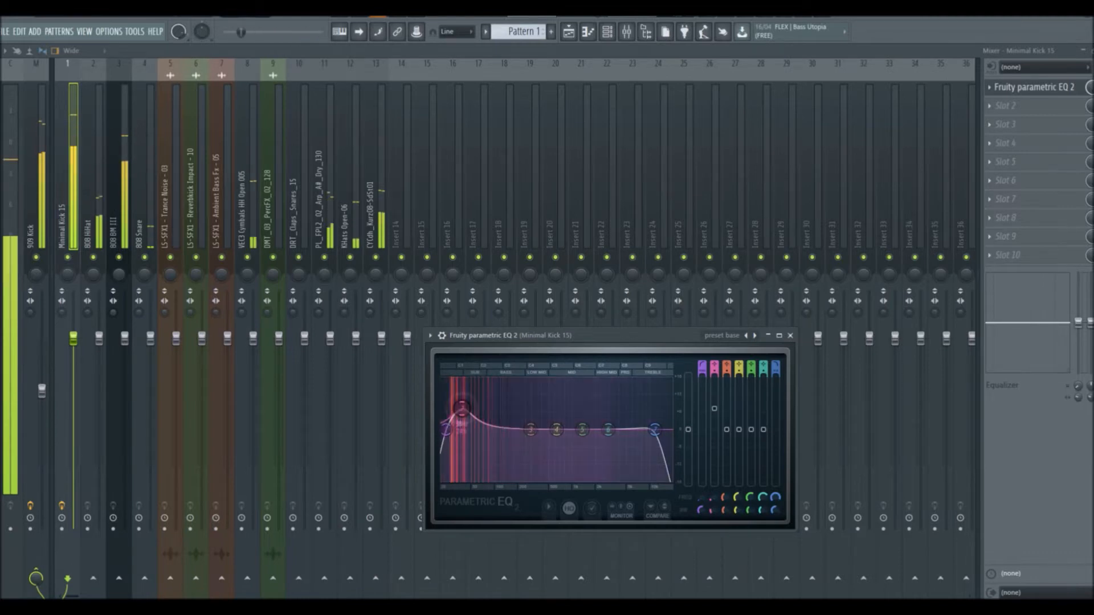
pyautogui.moveTo(529, 430); pyautogui.dragTo(499, 400)
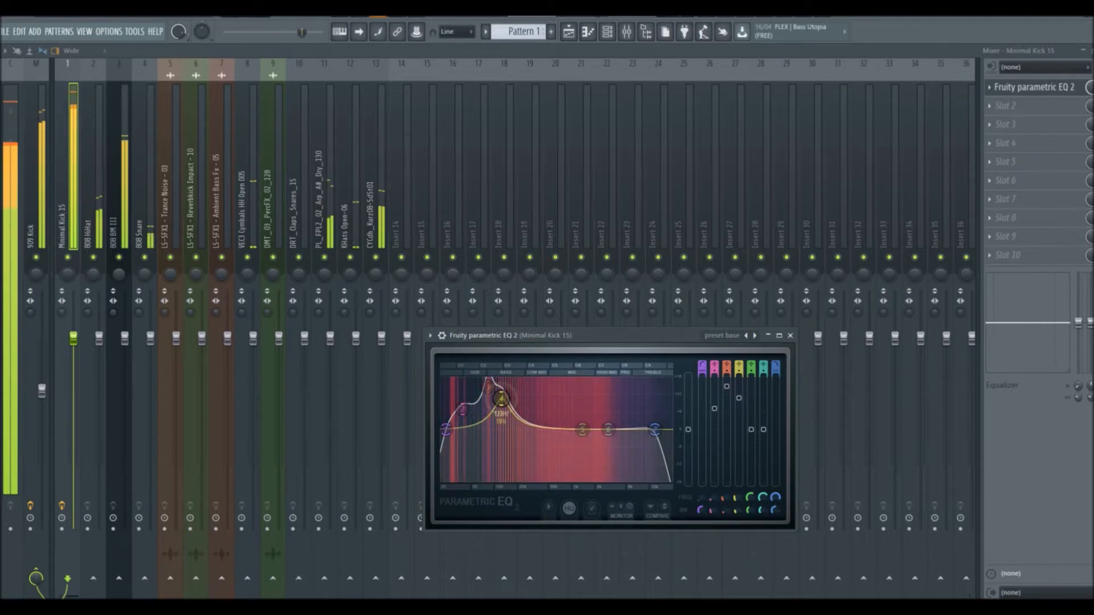
# Cut band 5 and boost band 6 of the kick's EQ, lower the high-cut frequency slightly, and close the EQ
pyautogui.click(583, 431)
pyautogui.moveTo(546, 409); pyautogui.dragTo(533, 457)
pyautogui.scroll(-5, 536, 459)
pyautogui.moveTo(608, 431); pyautogui.dragTo(602, 393)
pyautogui.moveTo(655, 429); pyautogui.dragTo(639, 428)
pyautogui.click(790, 336)
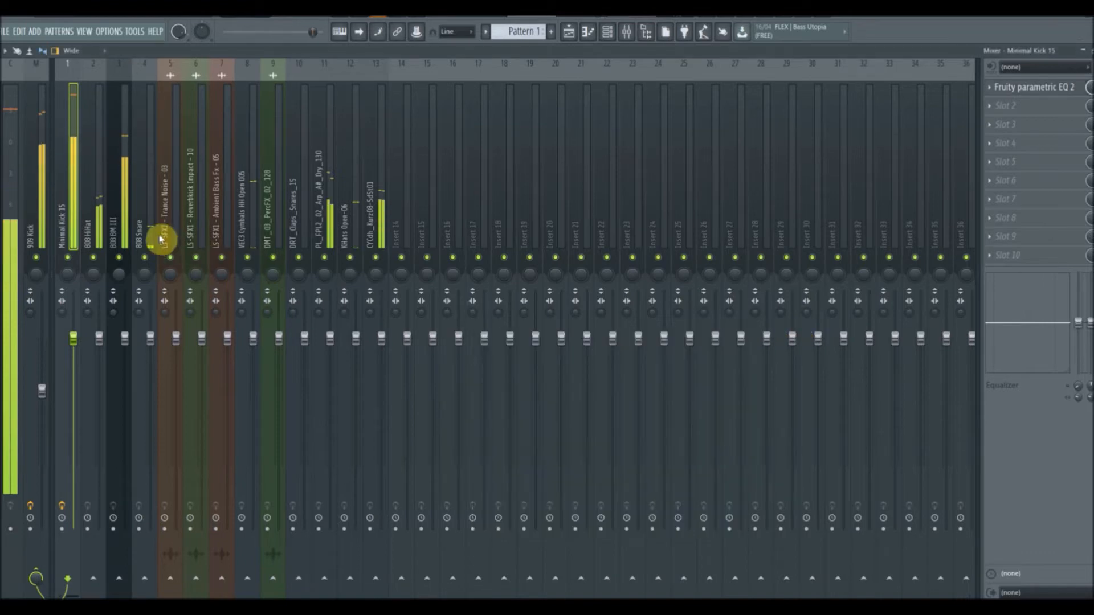
# Add Fruity parametric EQ 2 to the 808 HiHat track, pull down the lowest band and boost the high bands
pyautogui.click(104, 200)
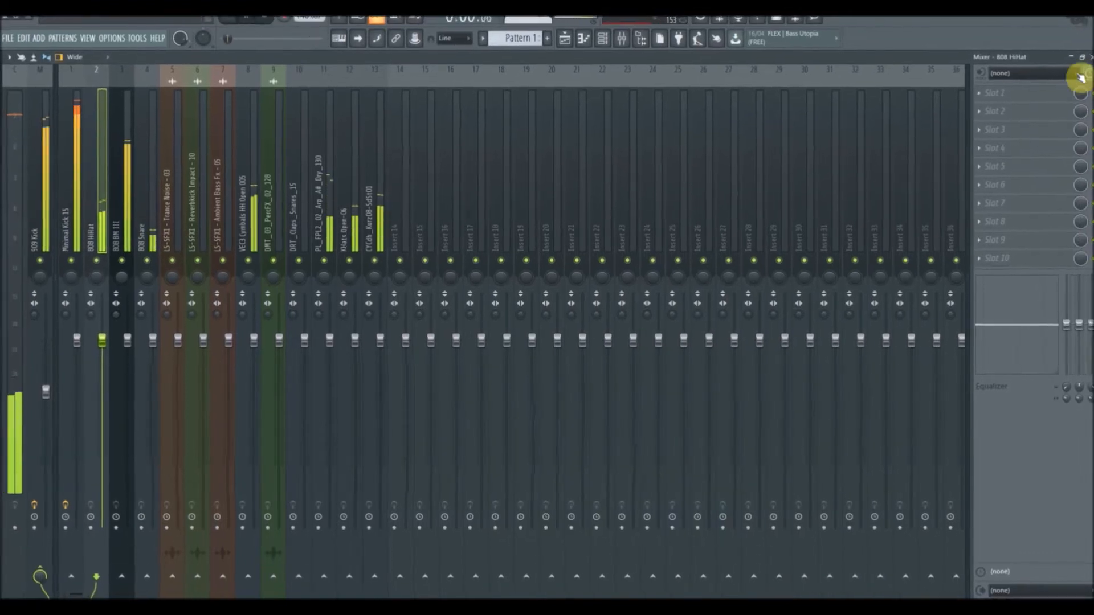
pyautogui.click(993, 91)
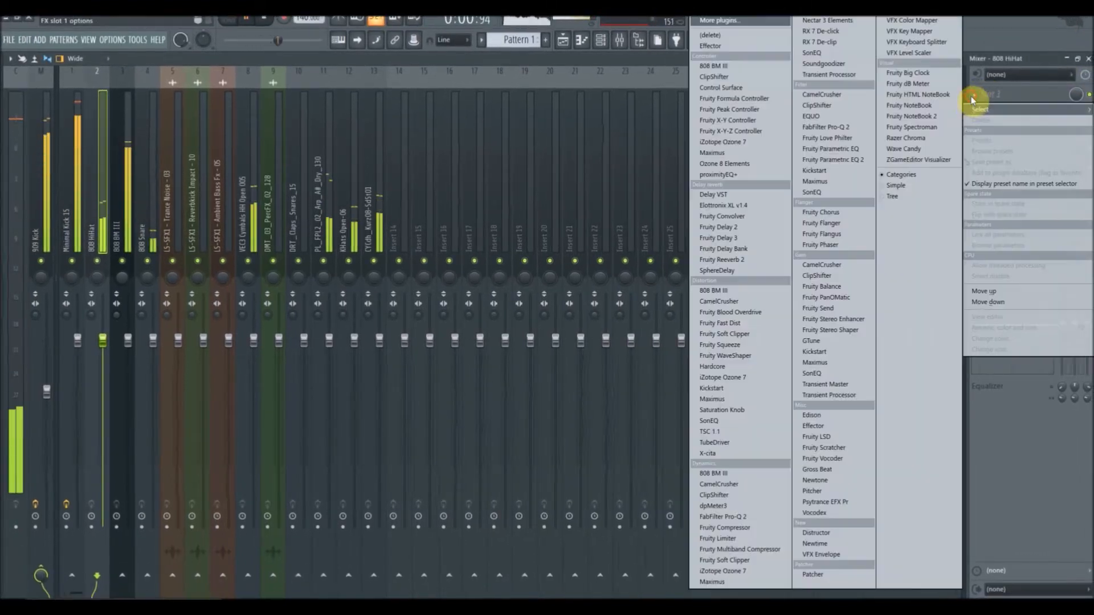
pyautogui.click(842, 161)
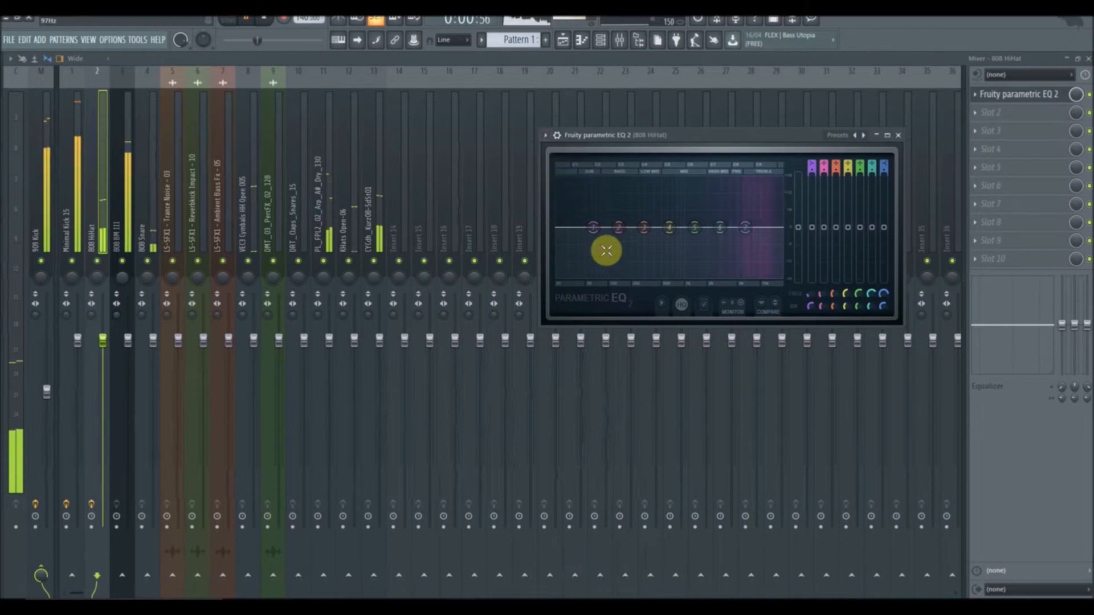
pyautogui.moveTo(593, 227); pyautogui.dragTo(699, 274)
pyautogui.moveTo(745, 228); pyautogui.dragTo(769, 216)
pyautogui.moveTo(699, 226); pyautogui.dragTo(753, 204)
pyautogui.click(898, 135)
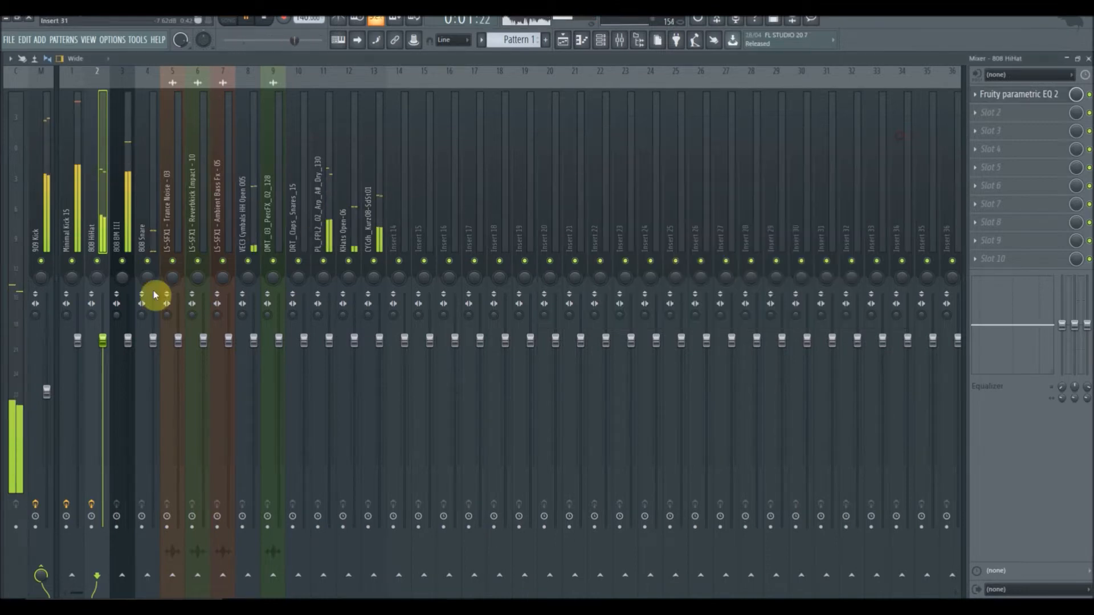
# Add Fruity parametric EQ 2 to the 808 BM III track and load its "preset base" preset
pyautogui.click(126, 244)
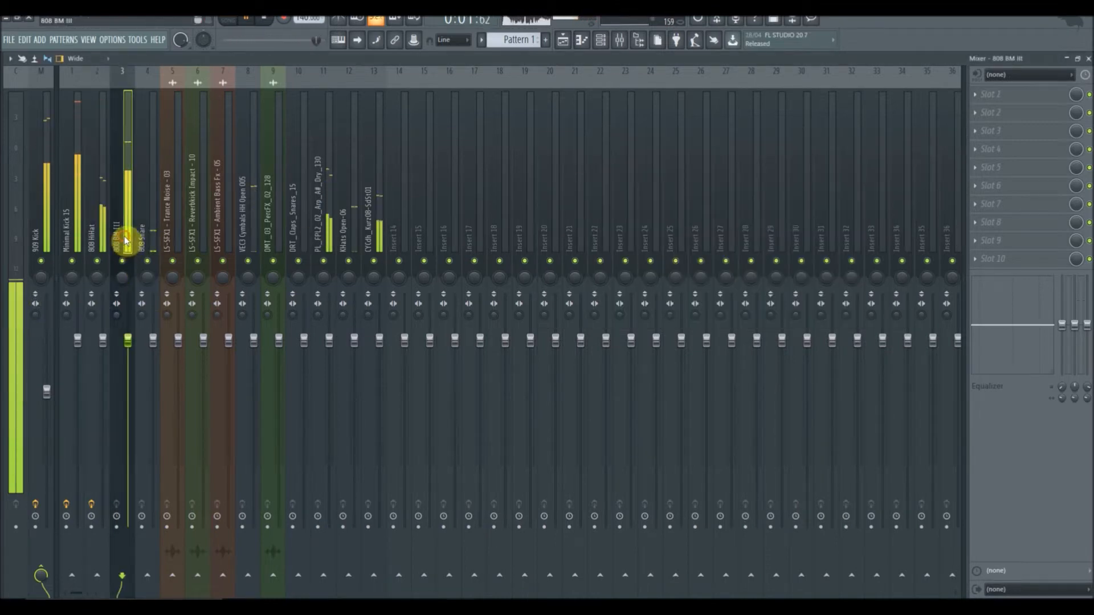
pyautogui.click(981, 101)
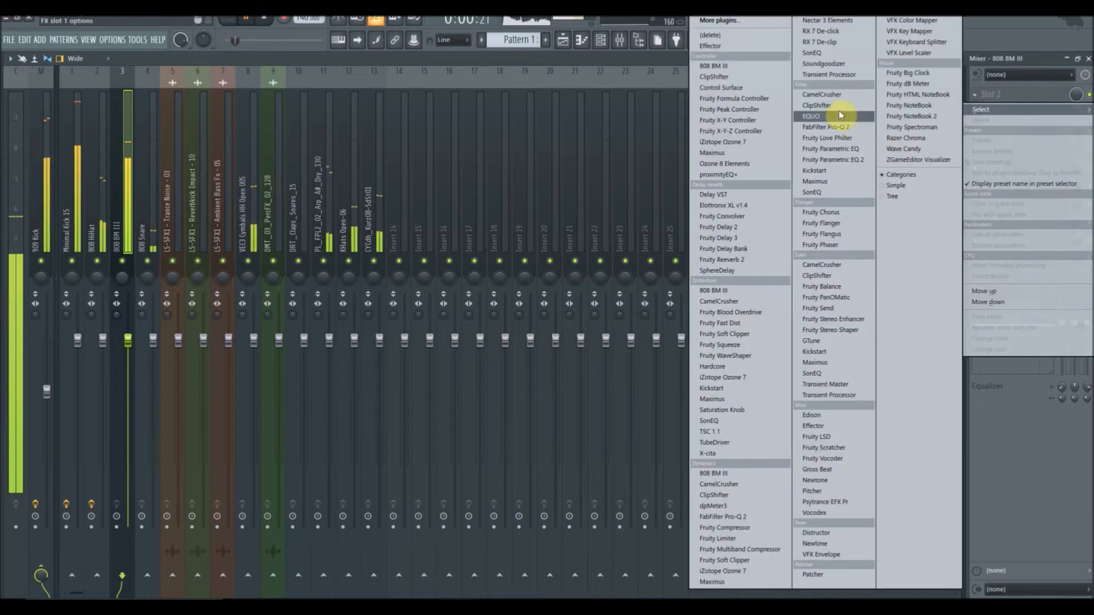
pyautogui.click(855, 164)
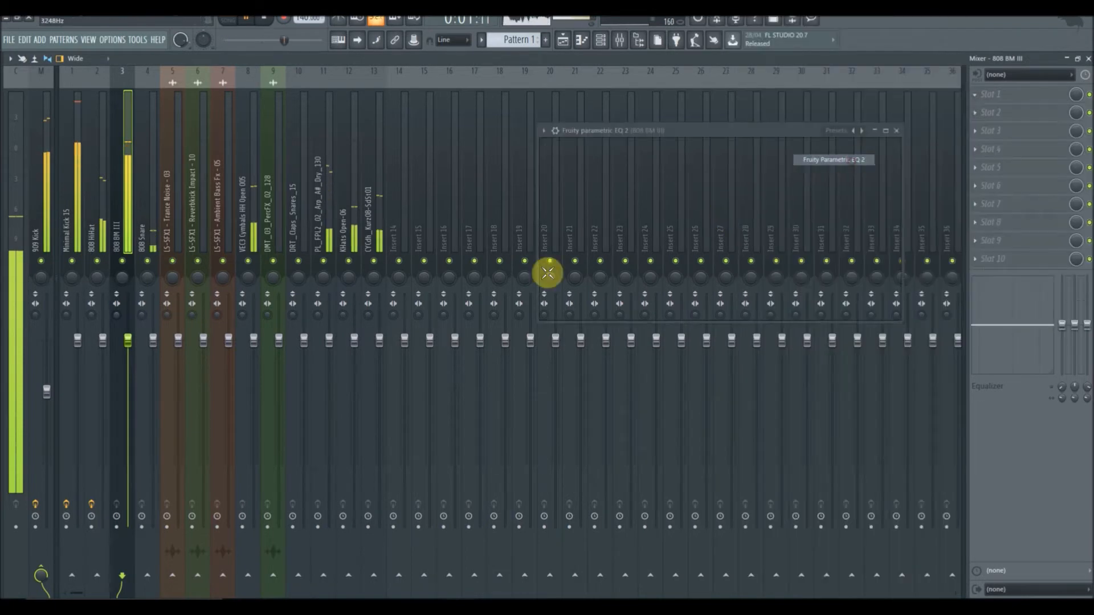
pyautogui.click(544, 130)
pyautogui.moveTo(560, 175)
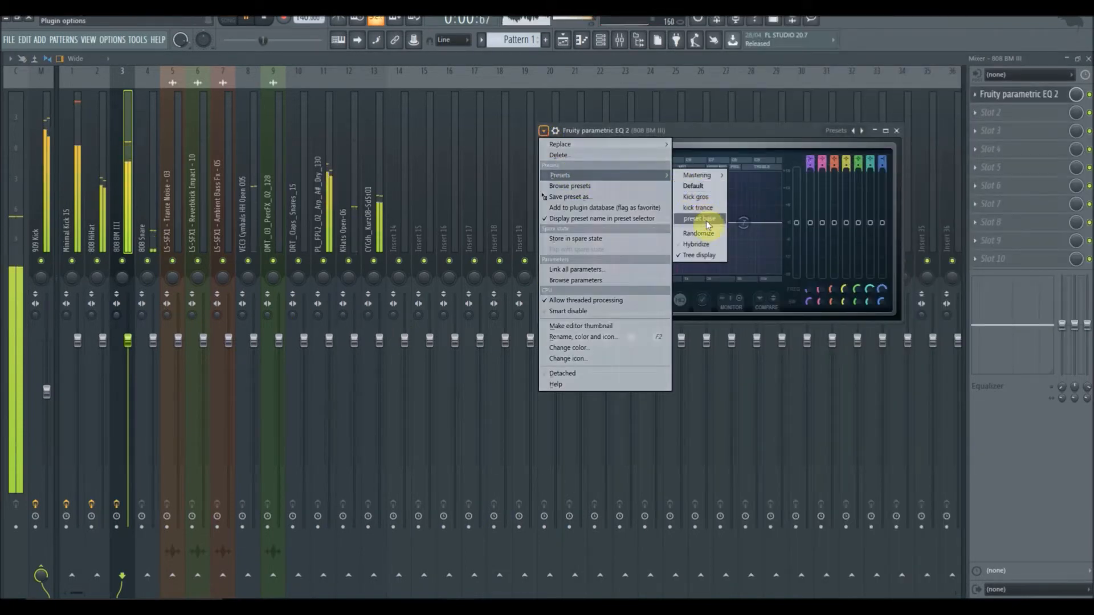
pyautogui.click(698, 219)
# Boost and narrow band 2 of the 808 BM III EQ, and cut band 3 by about 6.6 dB near 145 Hz
pyautogui.moveTo(616, 223); pyautogui.dragTo(593, 196)
pyautogui.scroll(-3, 595, 200)
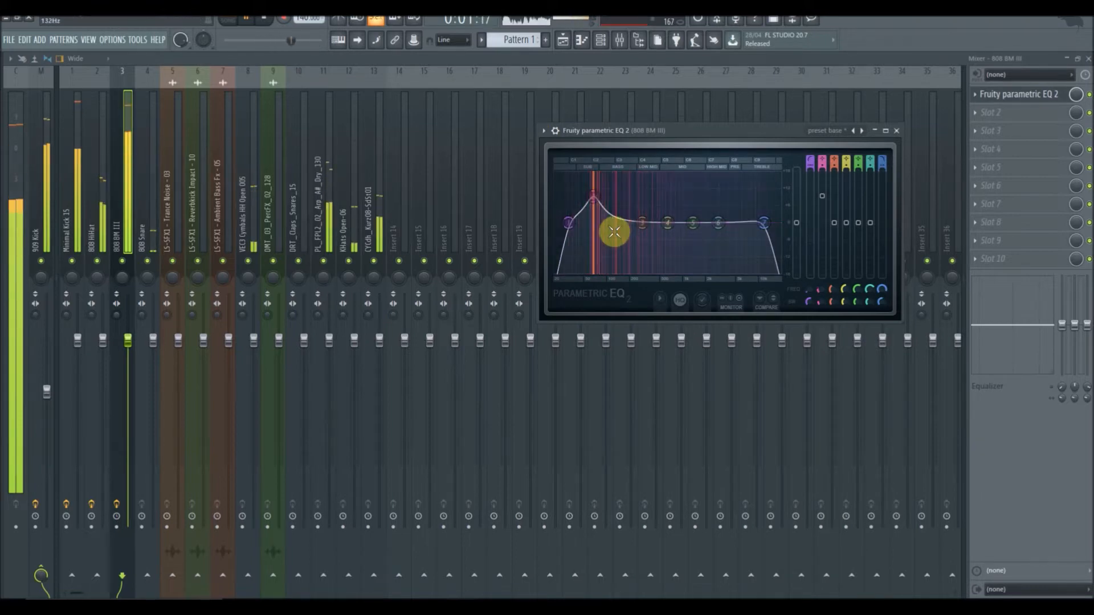
pyautogui.moveTo(639, 224); pyautogui.dragTo(620, 235)
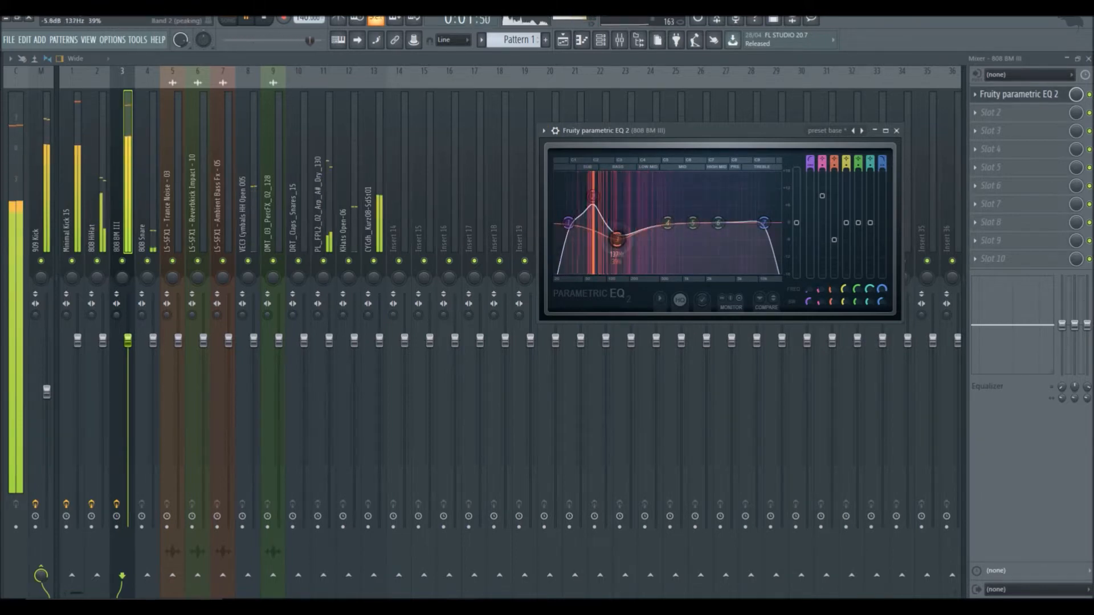
pyautogui.scroll(-4, 627, 243)
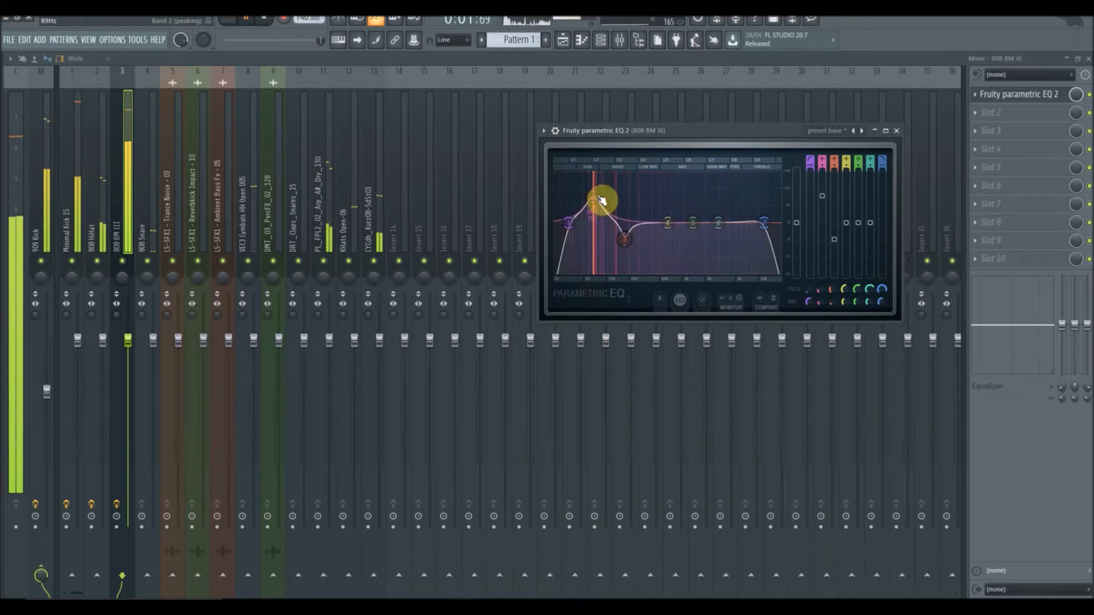
pyautogui.moveTo(591, 192); pyautogui.dragTo(594, 193)
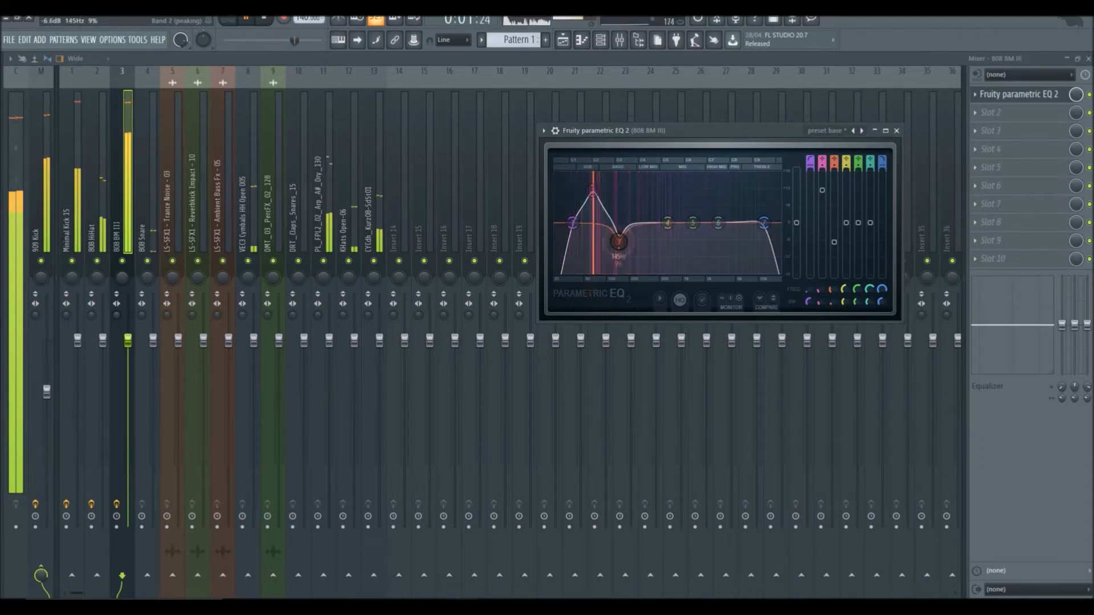
# Boost band 5 of the 808 BM III EQ by about 10.6 dB near 1223 Hz, adjusting band 4 and lowering the high cut
pyautogui.click(665, 231)
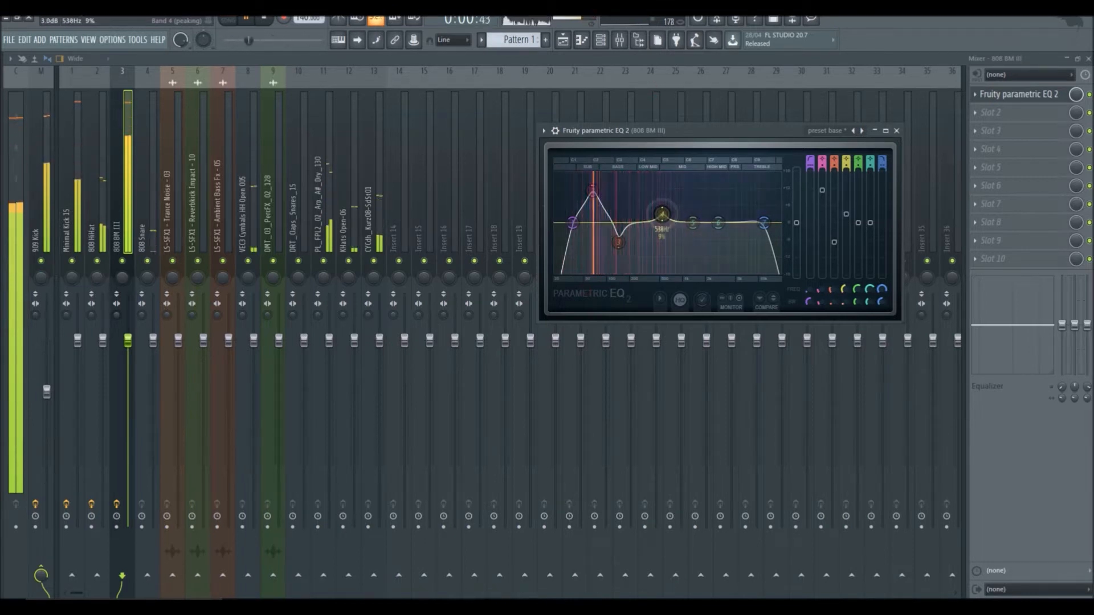
pyautogui.moveTo(697, 225)
pyautogui.mouseDown()
pyautogui.moveTo(693, 203)
pyautogui.moveTo(745, 183)
pyautogui.moveTo(760, 190)
pyautogui.moveTo(684, 212)
pyautogui.moveTo(690, 223)
pyautogui.mouseUp()
pyautogui.moveTo(765, 222); pyautogui.dragTo(731, 228)
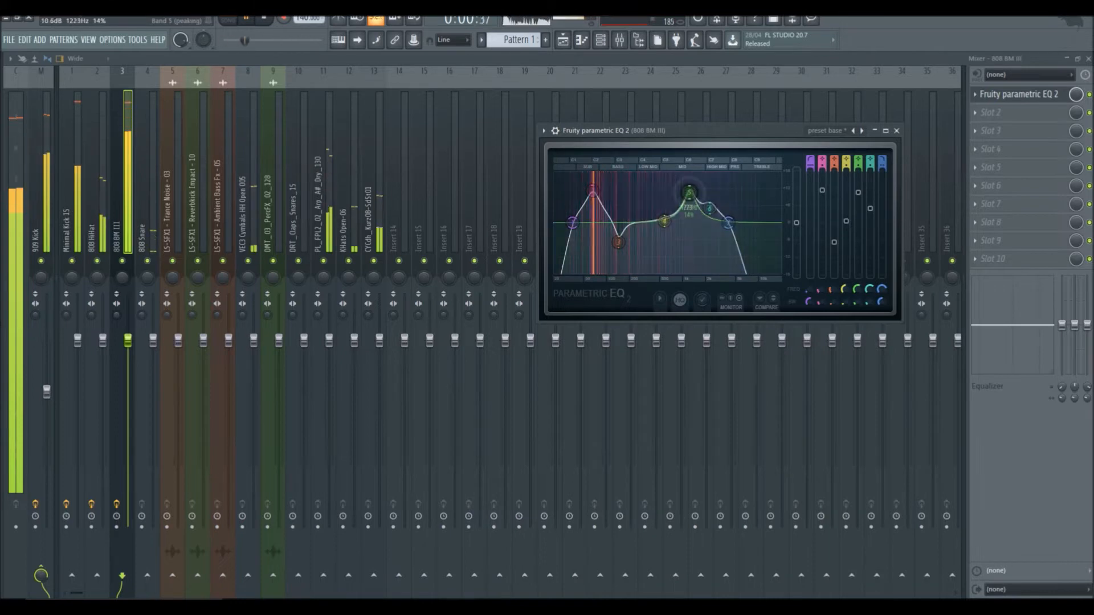
pyautogui.moveTo(682, 221)
pyautogui.mouseDown()
pyautogui.moveTo(677, 192)
pyautogui.moveTo(667, 220)
pyautogui.mouseUp()
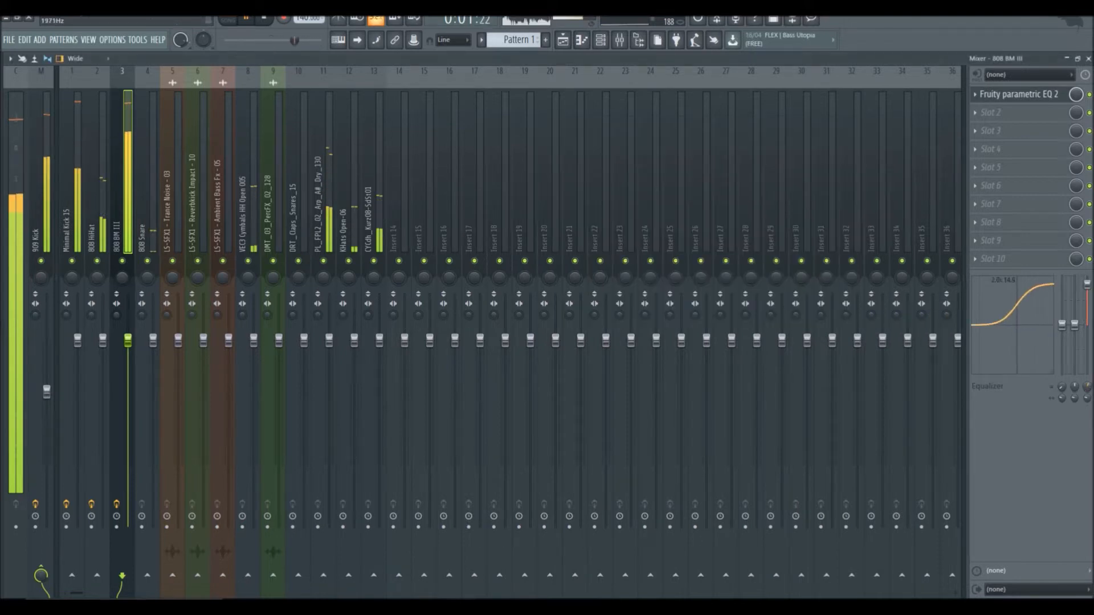
# Shape the 808 BM III track's built-in equalizer into a slight mid-band boost
pyautogui.moveTo(1020, 308)
pyautogui.mouseDown()
pyautogui.moveTo(1012, 329)
pyautogui.moveTo(1029, 288)
pyautogui.moveTo(981, 298)
pyautogui.moveTo(1033, 298)
pyautogui.moveTo(1011, 321)
pyautogui.mouseUp()
pyautogui.moveTo(1075, 388); pyautogui.dragTo(1075, 381)
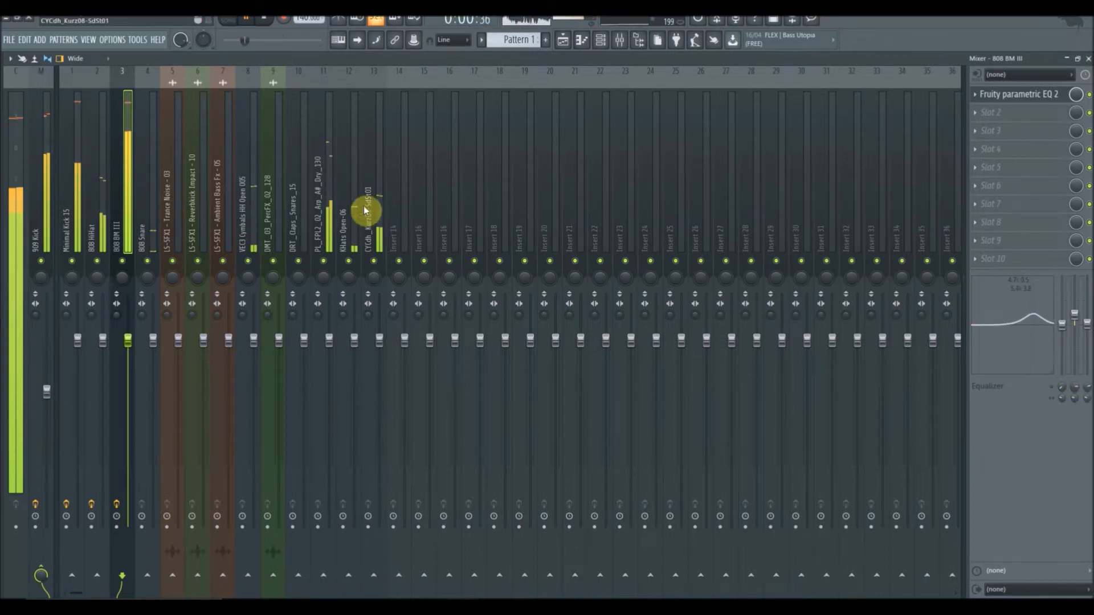
# Add Fruity parametric EQ 2 to the 808 Snare track and load its "preset base" preset
pyautogui.click(150, 216)
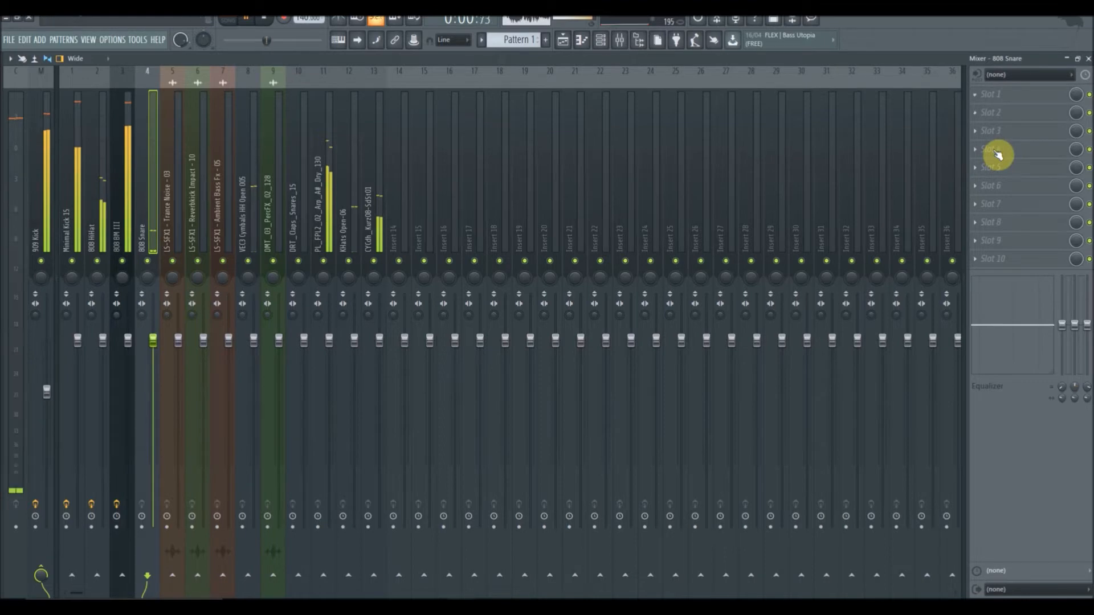
pyautogui.click(977, 94)
pyautogui.click(838, 159)
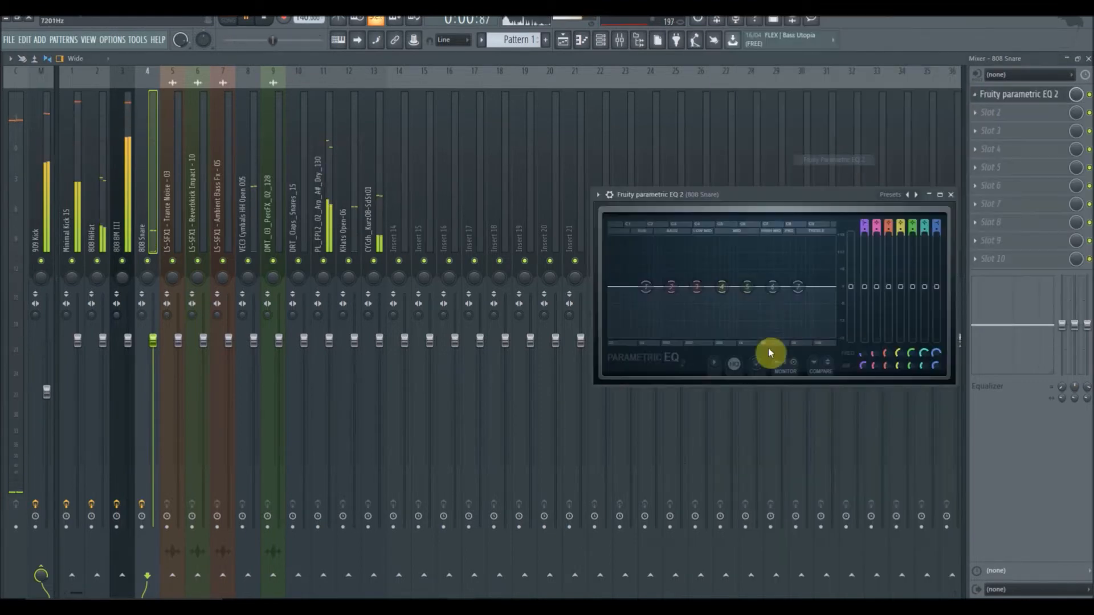
pyautogui.click(598, 195)
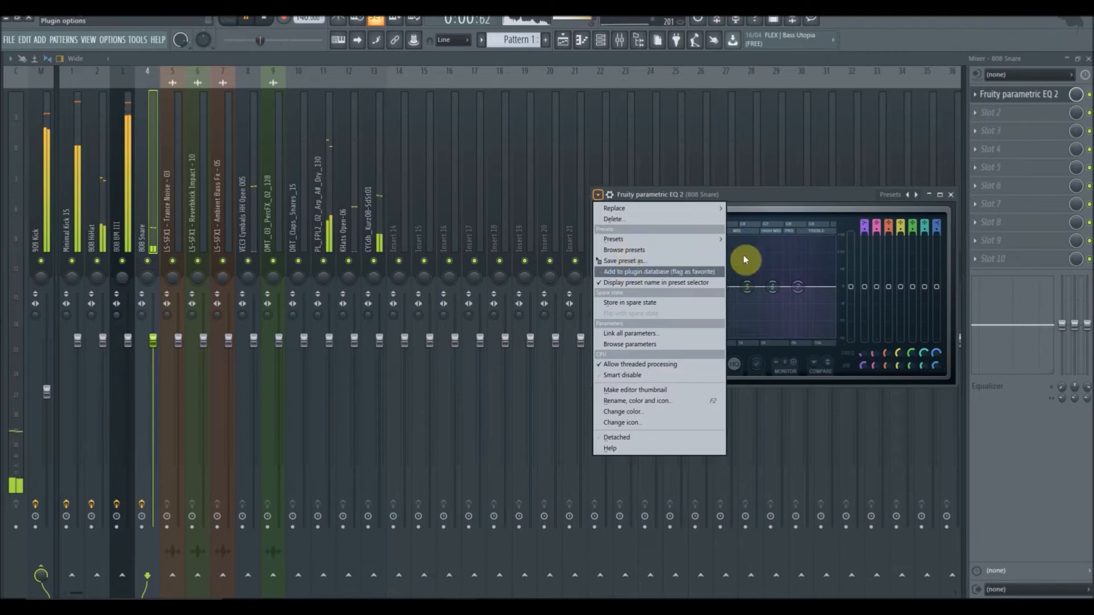
pyautogui.moveTo(638, 239)
pyautogui.click(756, 288)
# Boost bands 3, 5 and 6 of the 808 Snare EQ, set the project tempo to 150 BPM, and close the EQ
pyautogui.moveTo(617, 287); pyautogui.dragTo(700, 263)
pyautogui.scroll(-4, 705, 268)
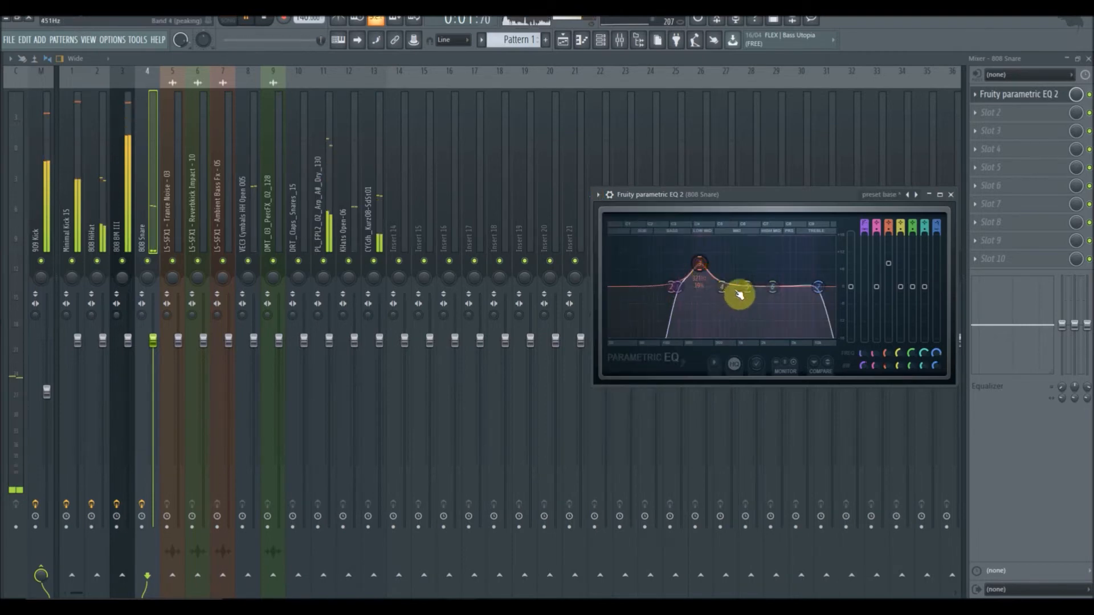
pyautogui.scroll(-4, 776, 262)
pyautogui.moveTo(778, 270); pyautogui.dragTo(825, 287)
pyautogui.moveTo(752, 294); pyautogui.dragTo(739, 303)
pyautogui.moveTo(700, 241); pyautogui.dragTo(697, 234)
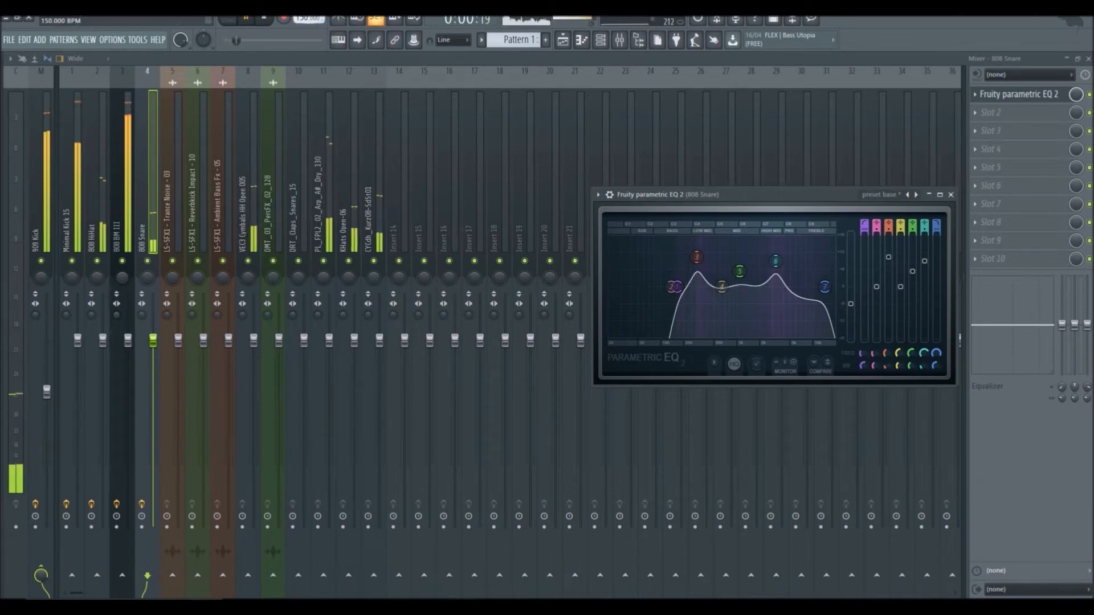
pyautogui.click(570, 339)
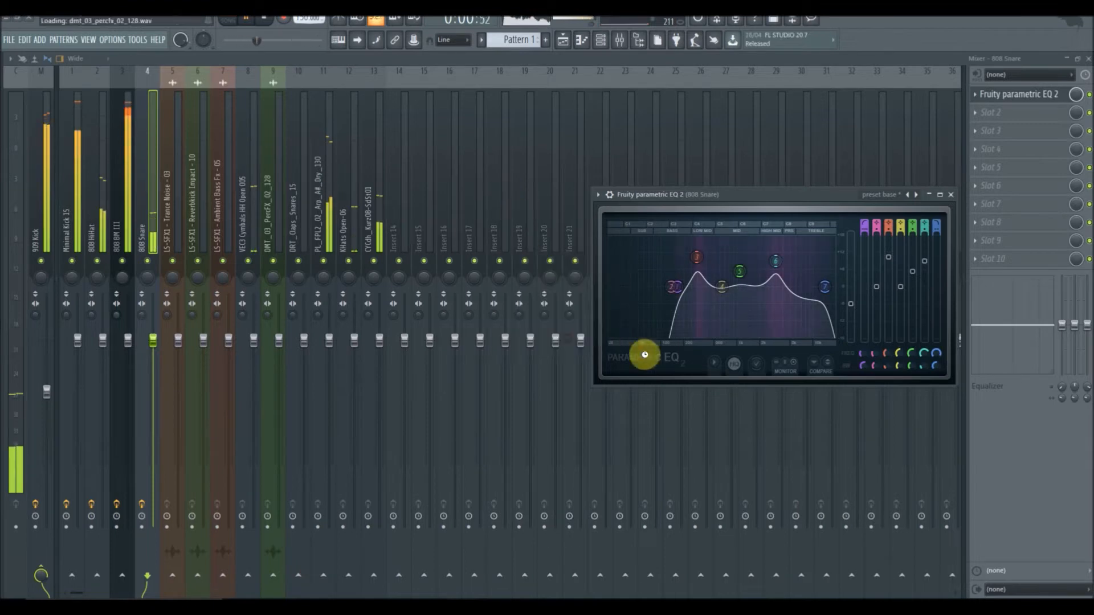
pyautogui.click(951, 195)
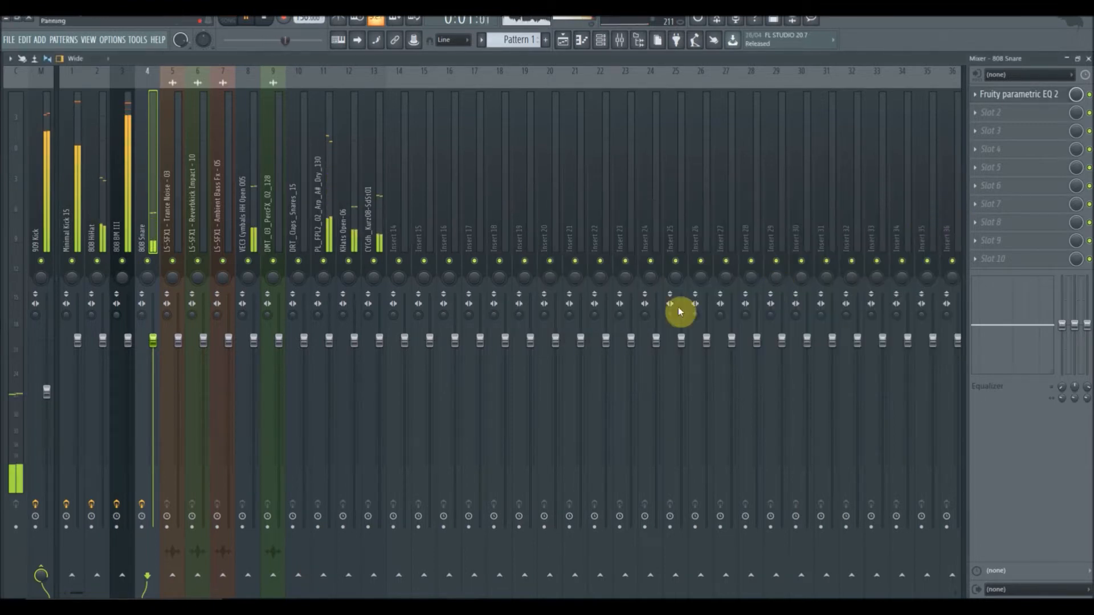
# Lower the Trance Noise and Minimal Kick 15 faders and adjust the stereo separation on tracks 1 to 4
pyautogui.click(172, 222)
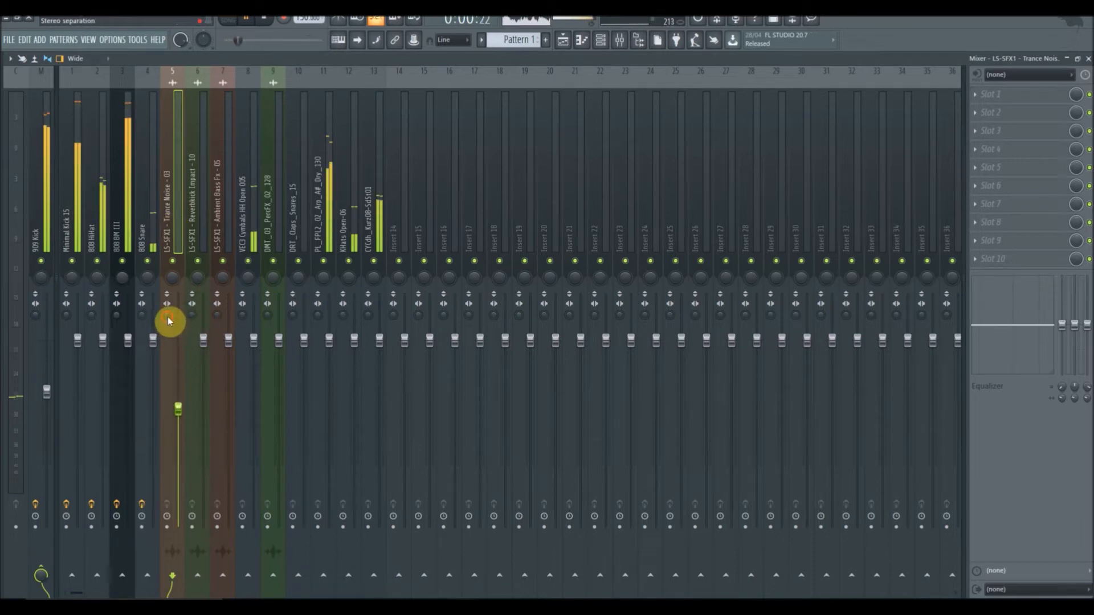
pyautogui.moveTo(143, 318); pyautogui.dragTo(144, 285)
pyautogui.moveTo(114, 319); pyautogui.dragTo(114, 294)
pyautogui.moveTo(91, 318); pyautogui.dragTo(79, 394)
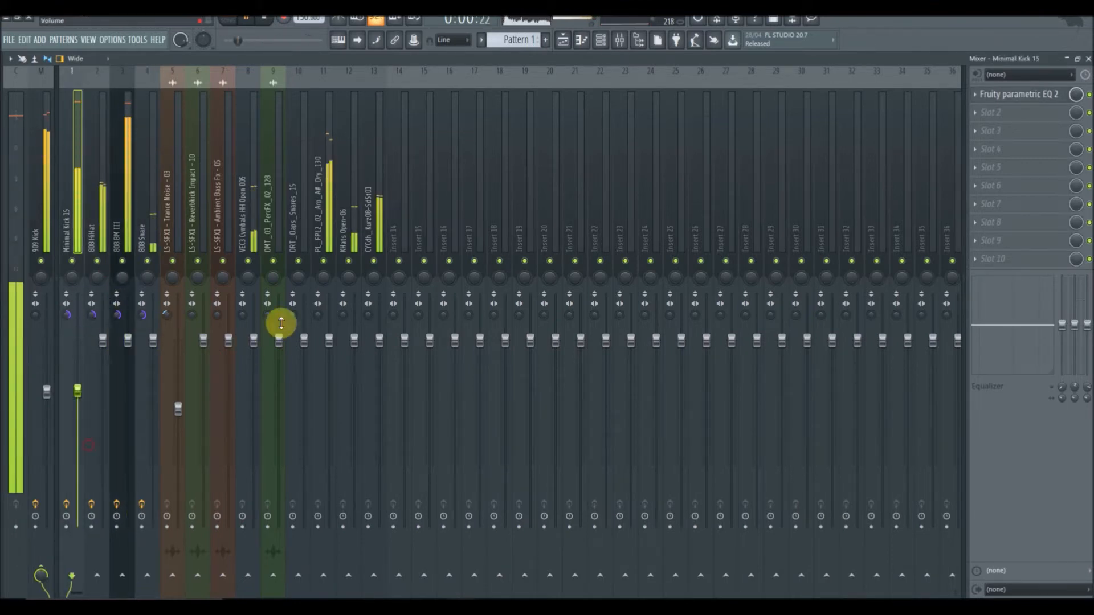
# Add Fruity parametric EQ 2 to the DRT_Claps_Snares_15 track and load its "preset base" preset
pyautogui.click(296, 238)
pyautogui.click(982, 94)
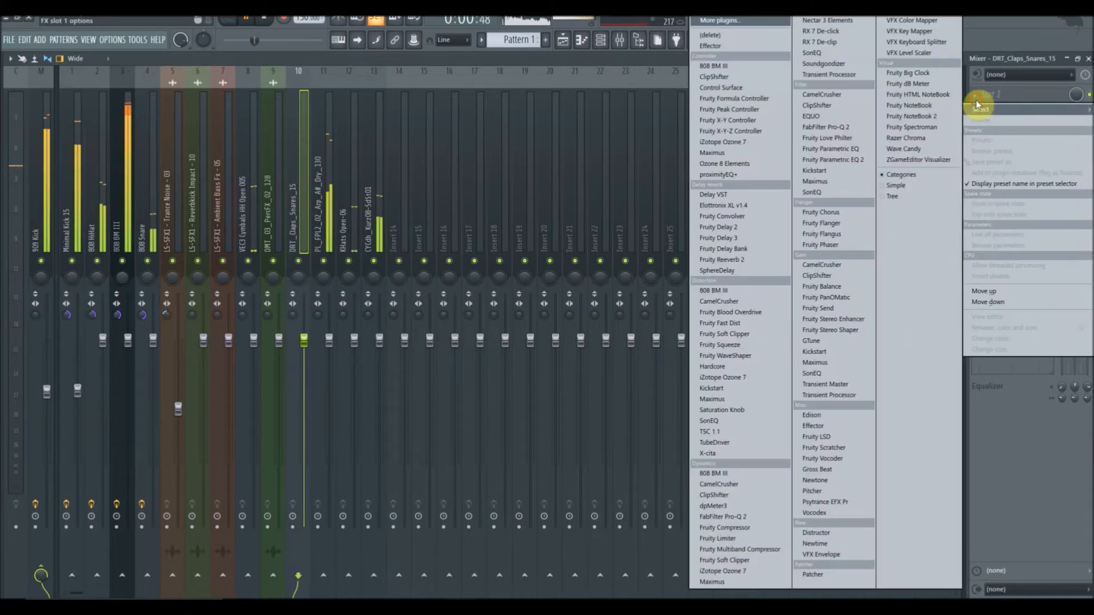
pyautogui.click(863, 164)
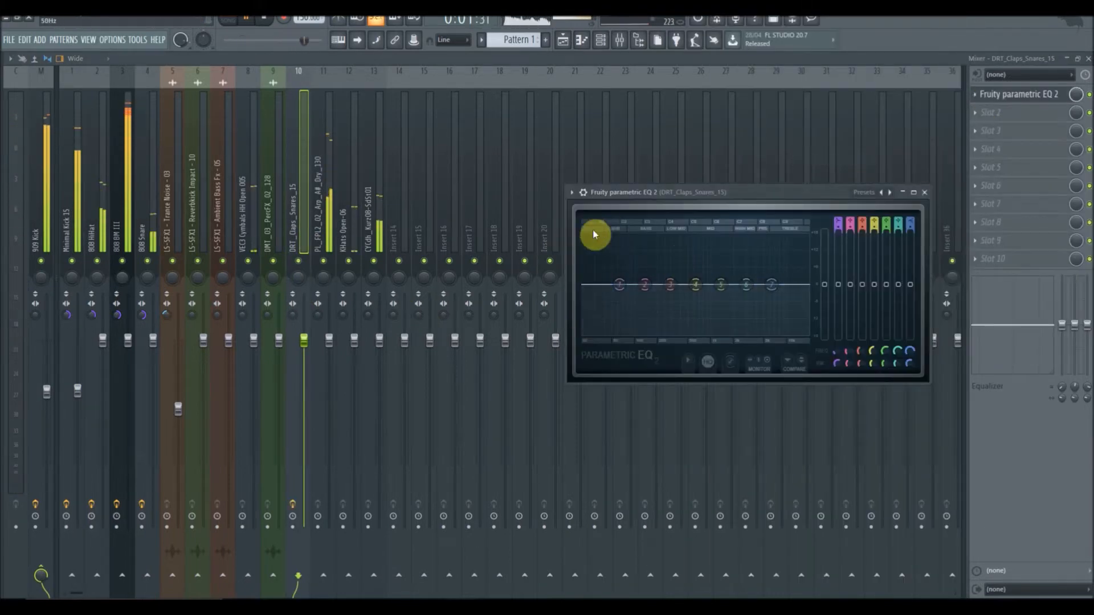
pyautogui.click(572, 193)
pyautogui.moveTo(640, 238)
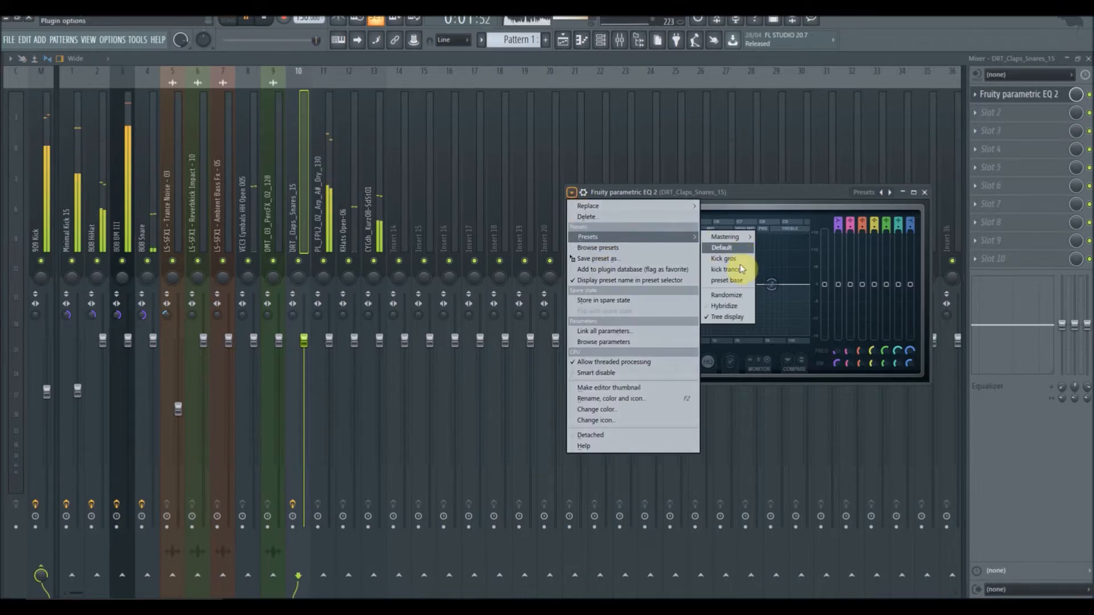
pyautogui.click(744, 285)
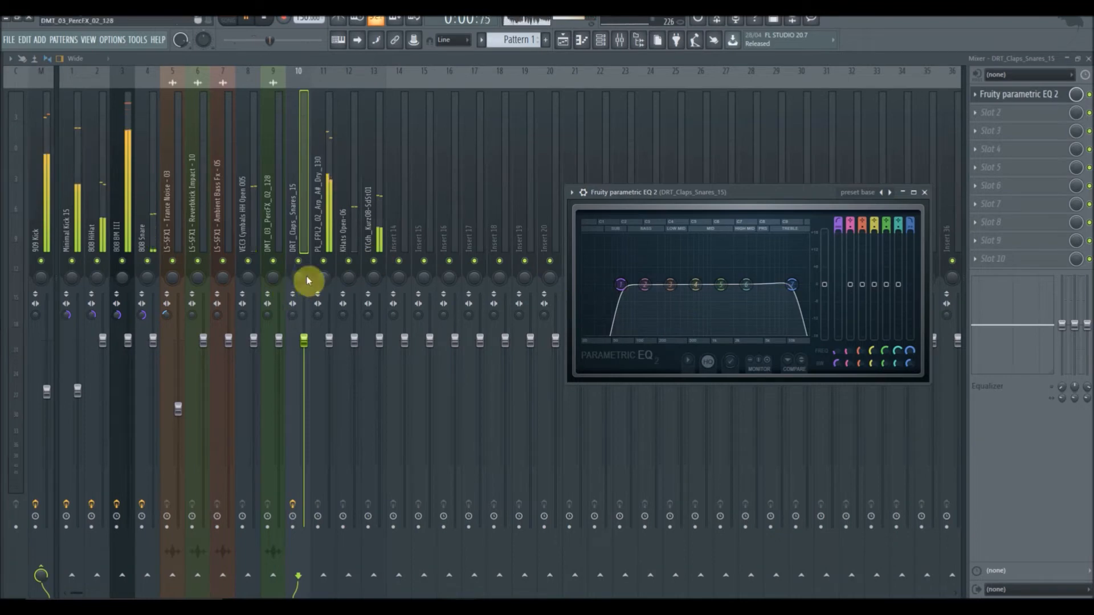
# Adjust the stereo separation of the DRT_Claps_Snares_15 mixer track, keeping its panning centered
pyautogui.click(349, 242)
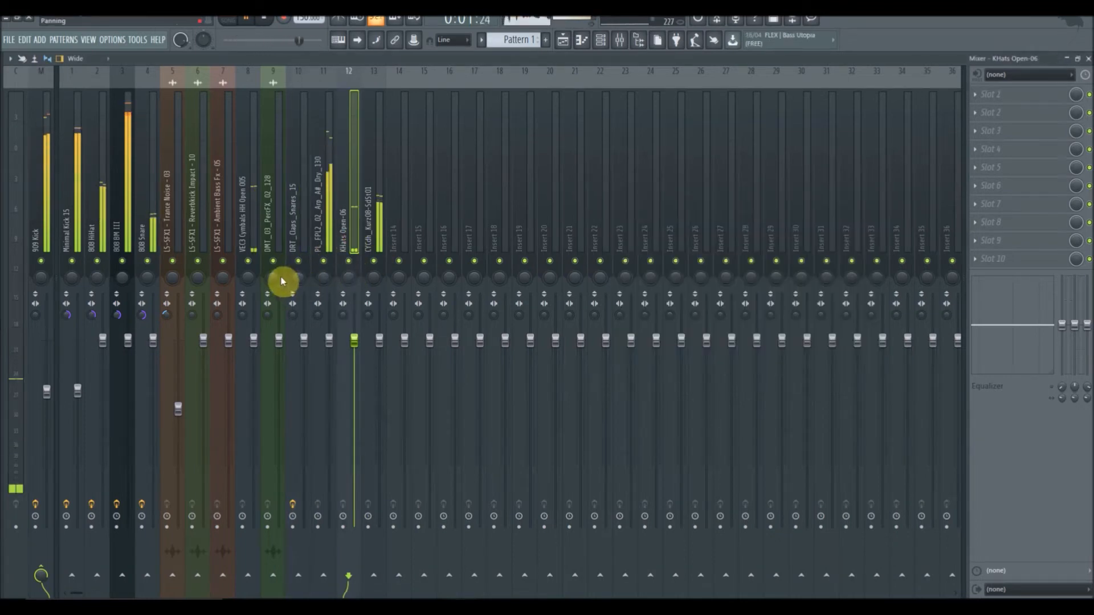
pyautogui.moveTo(300, 278); pyautogui.dragTo(300, 245)
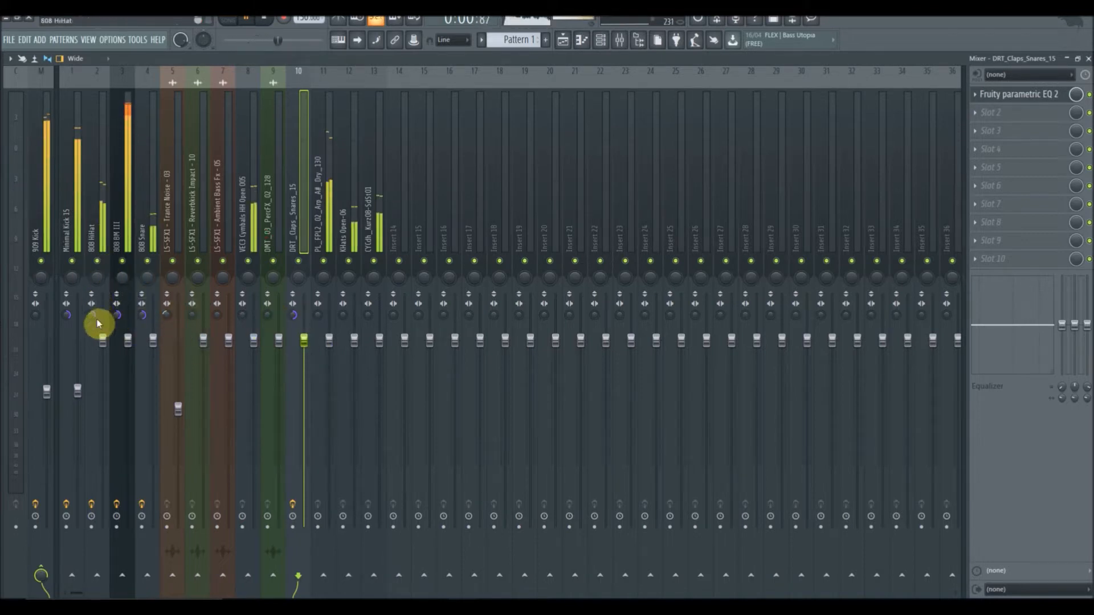
# Pan the 808 HiHat track slightly left and the 808 Snare track slightly right
pyautogui.moveTo(95, 279); pyautogui.dragTo(95, 299)
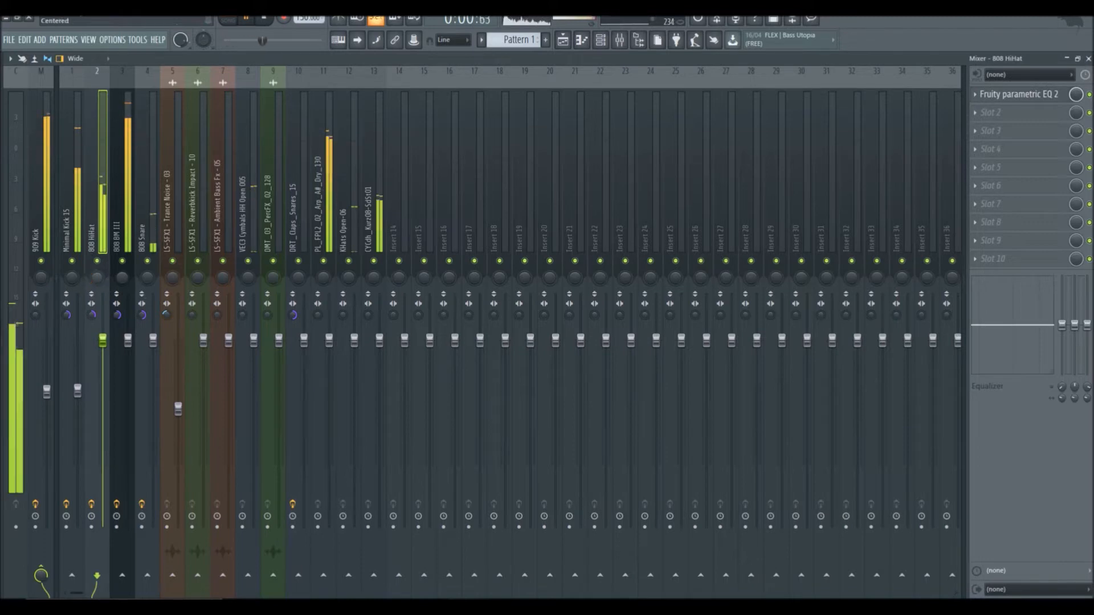
pyautogui.moveTo(95, 299); pyautogui.dragTo(94, 268)
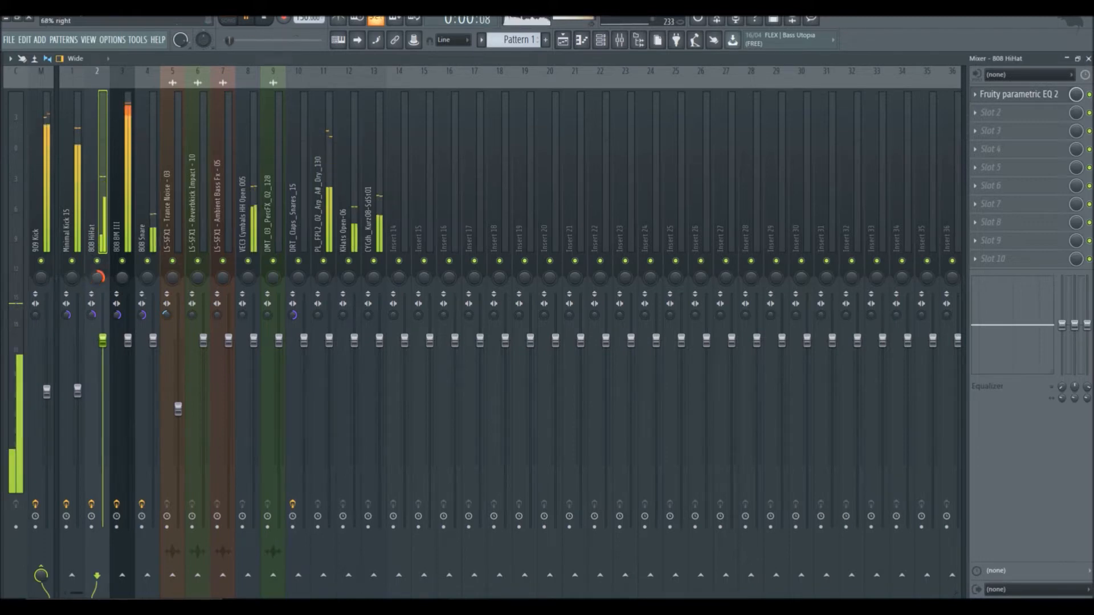
pyautogui.moveTo(97, 278); pyautogui.dragTo(97, 285)
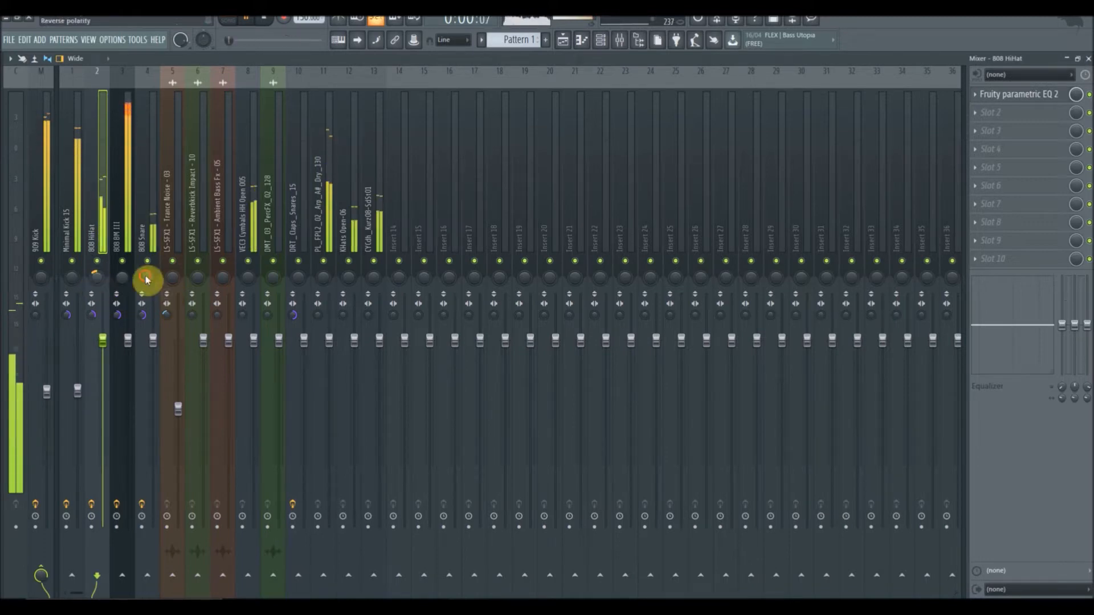
pyautogui.moveTo(147, 278); pyautogui.dragTo(147, 267)
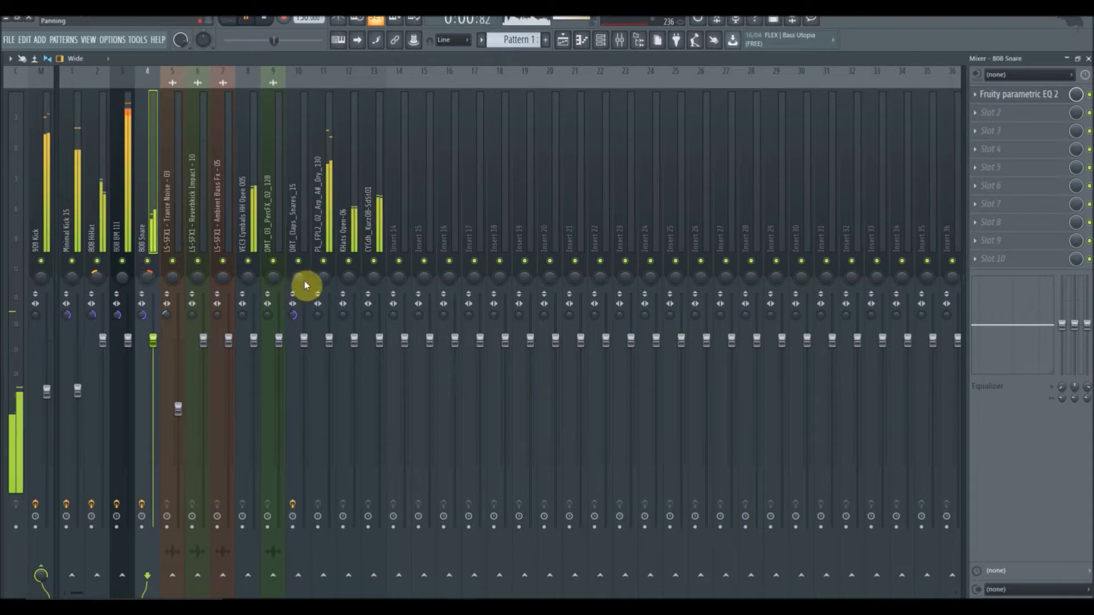
# Try panning the PL_FPL2_02_Arp track hard right, return it to center, and lower its volume to about -10.1 dB
pyautogui.moveTo(323, 276); pyautogui.dragTo(323, 272)
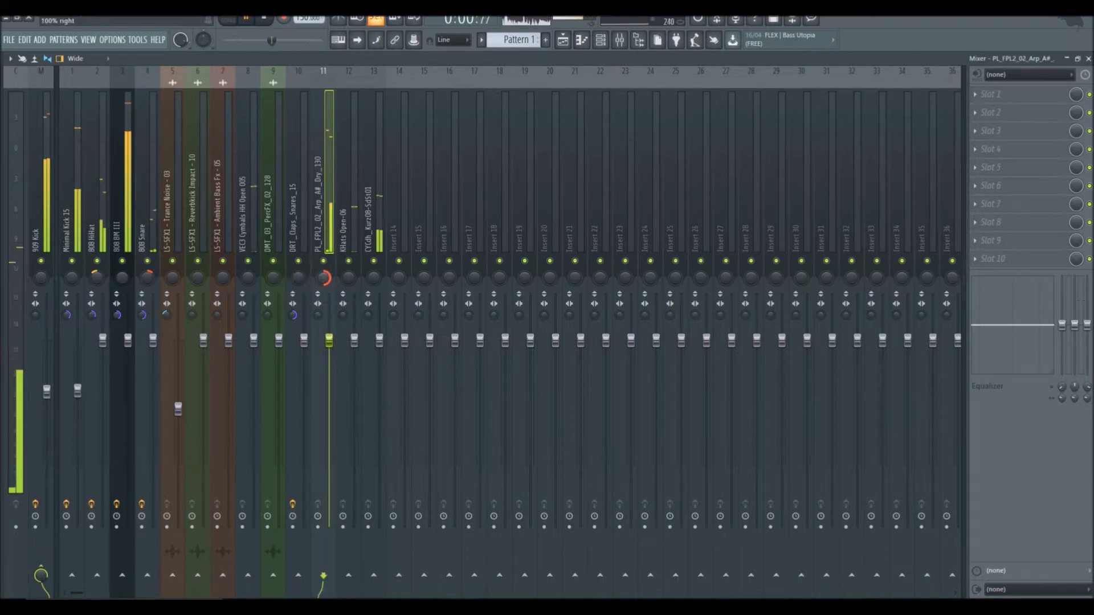
pyautogui.moveTo(323, 272); pyautogui.dragTo(323, 248)
pyautogui.moveTo(335, 340); pyautogui.dragTo(330, 415)
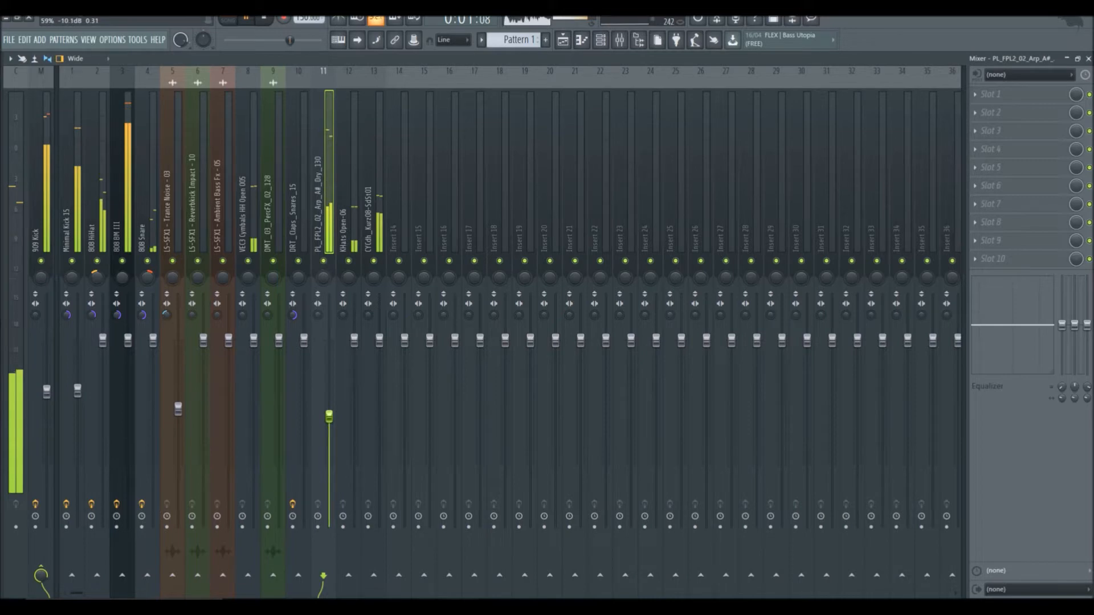
# Pan the KHats Open-06 track slightly left with adjusted stereo separation, and load Fruity Parametric EQ 2 in its first effect slot
pyautogui.click(354, 294)
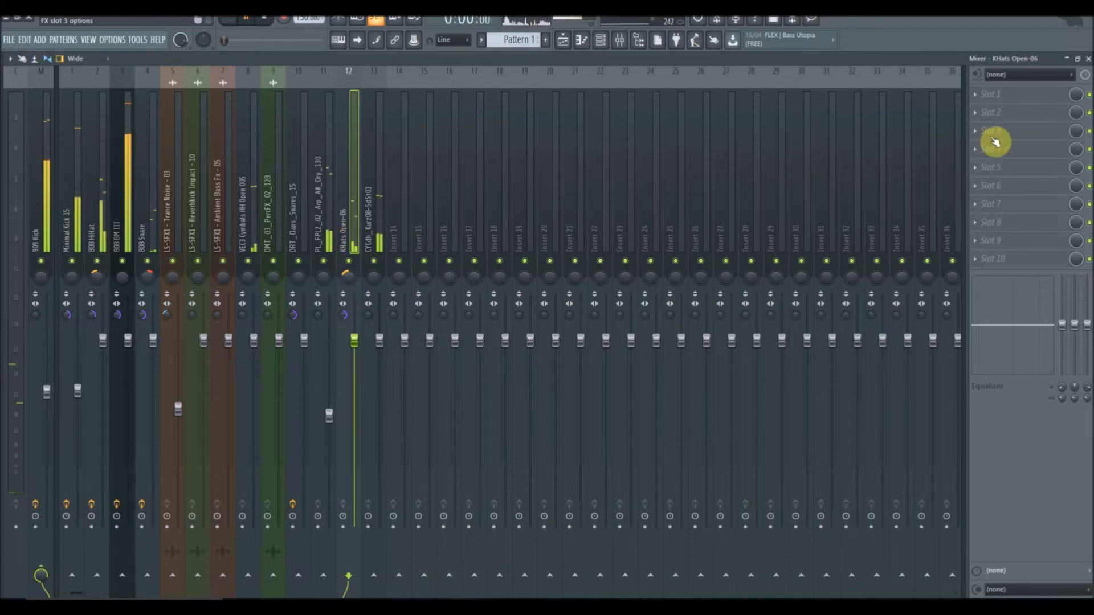
pyautogui.click(981, 95)
pyautogui.click(852, 161)
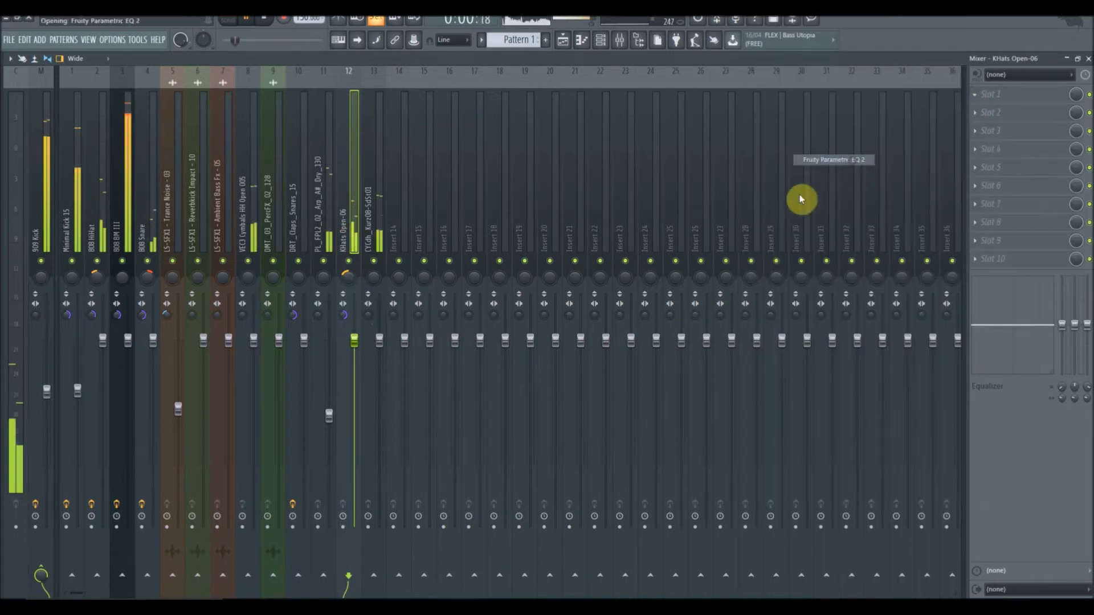
# Shape the KHats Open-06 equalizer with a low-shelf cut of -18 dB at about 152 Hz and boosts in the mids and treble
pyautogui.moveTo(567, 333); pyautogui.dragTo(585, 373)
pyautogui.moveTo(641, 324); pyautogui.dragTo(641, 297)
pyautogui.moveTo(712, 324); pyautogui.dragTo(727, 287)
pyautogui.moveTo(661, 324); pyautogui.dragTo(715, 309)
pyautogui.moveTo(612, 324); pyautogui.dragTo(622, 323)
pyautogui.moveTo(586, 373); pyautogui.dragTo(590, 372)
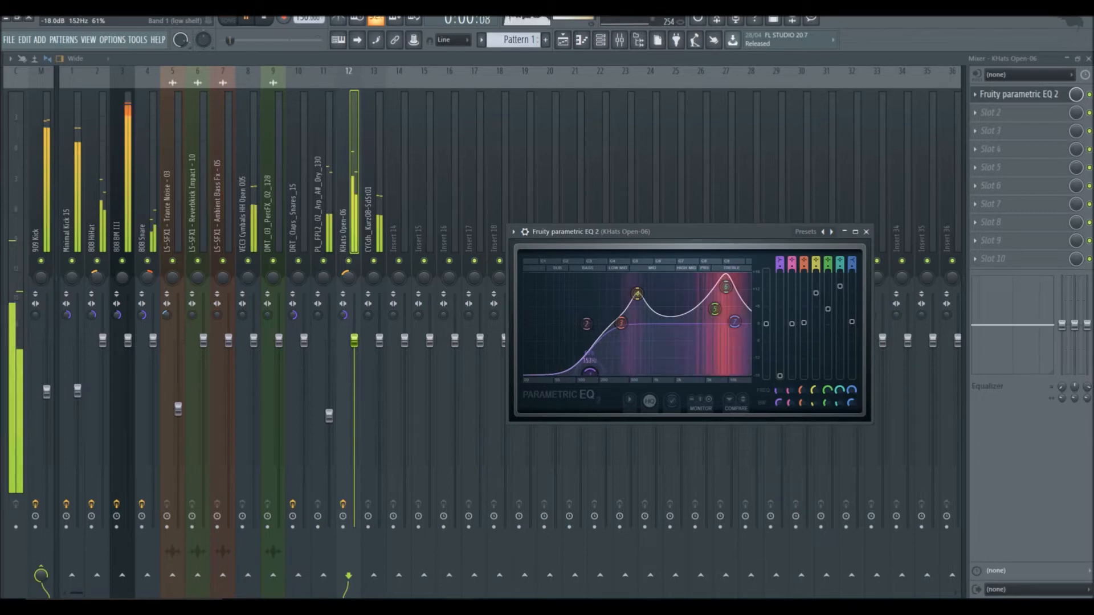
pyautogui.click(866, 232)
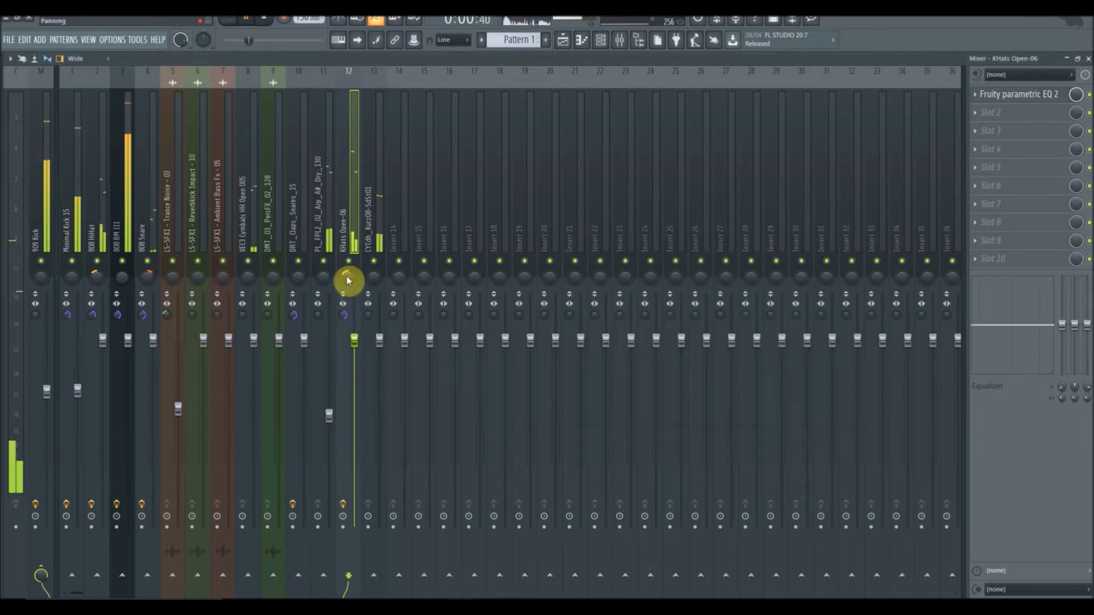
# Add Fruity Reeverb 2 to the second effect slot of the 808 HiHat track and close its window
pyautogui.click(67, 216)
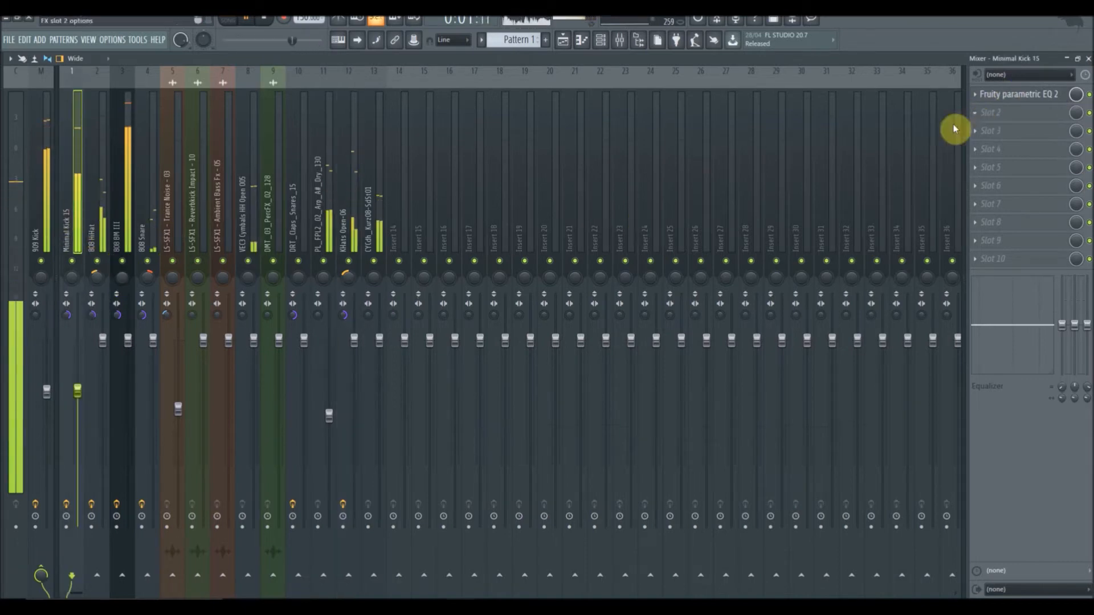
pyautogui.click(97, 220)
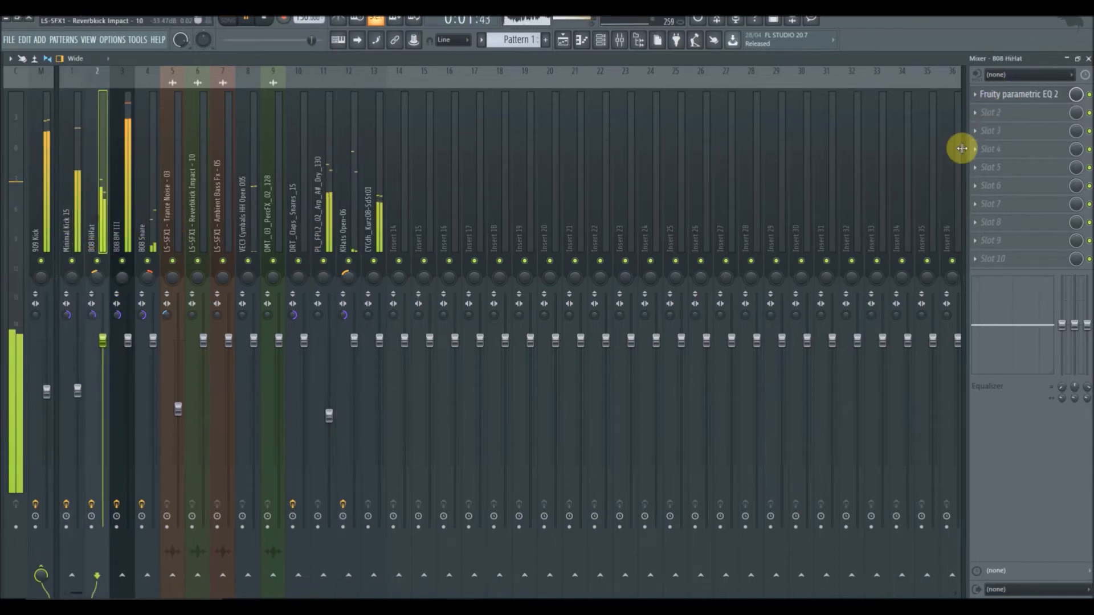
pyautogui.click(985, 112)
pyautogui.moveTo(977, 128)
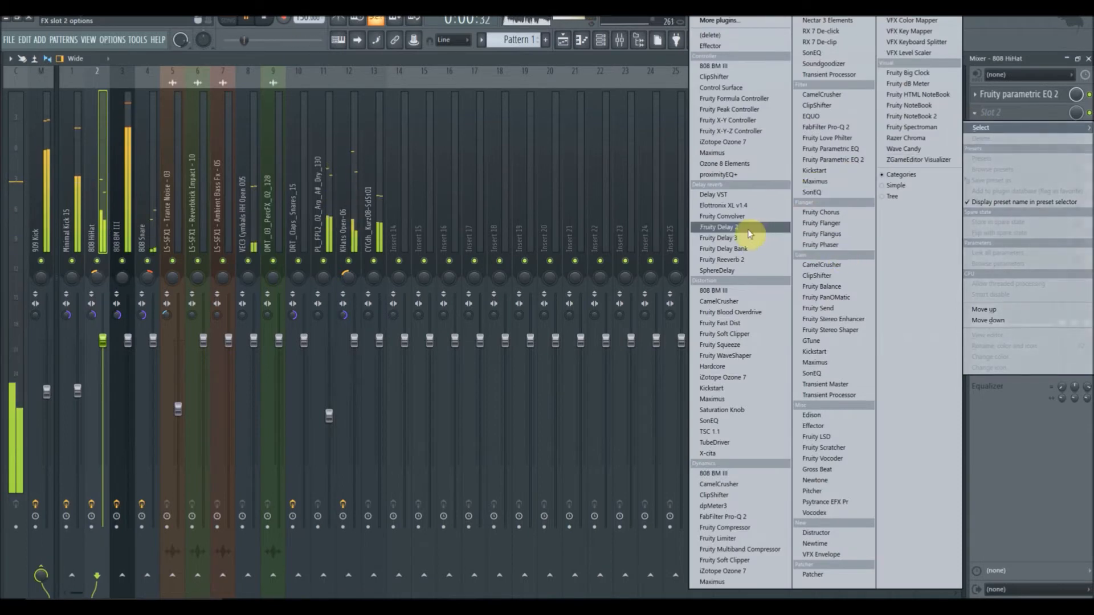
pyautogui.click(740, 259)
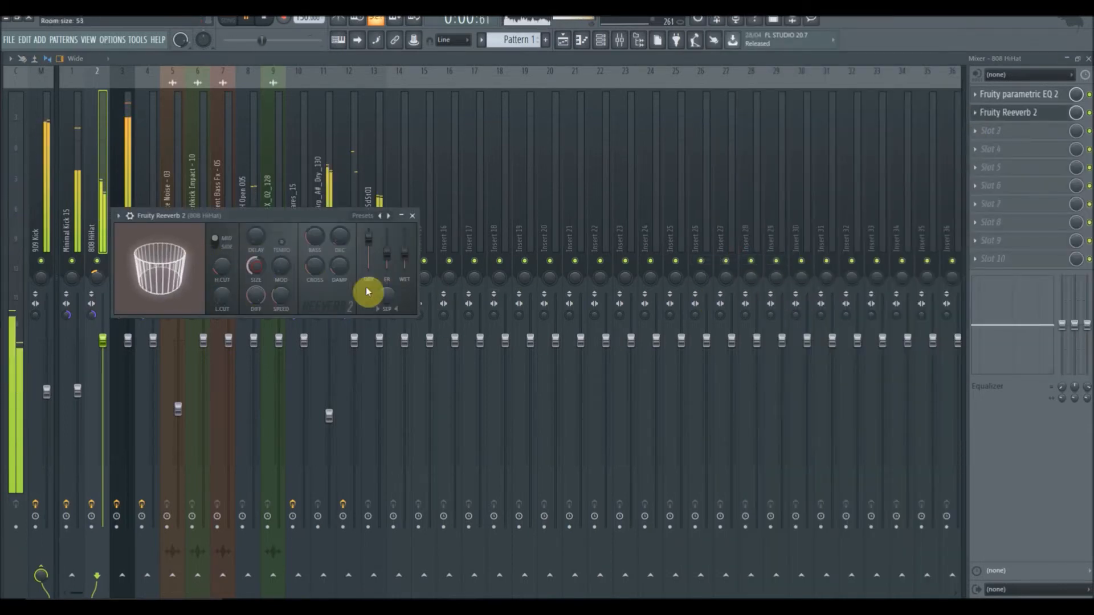
pyautogui.click(412, 216)
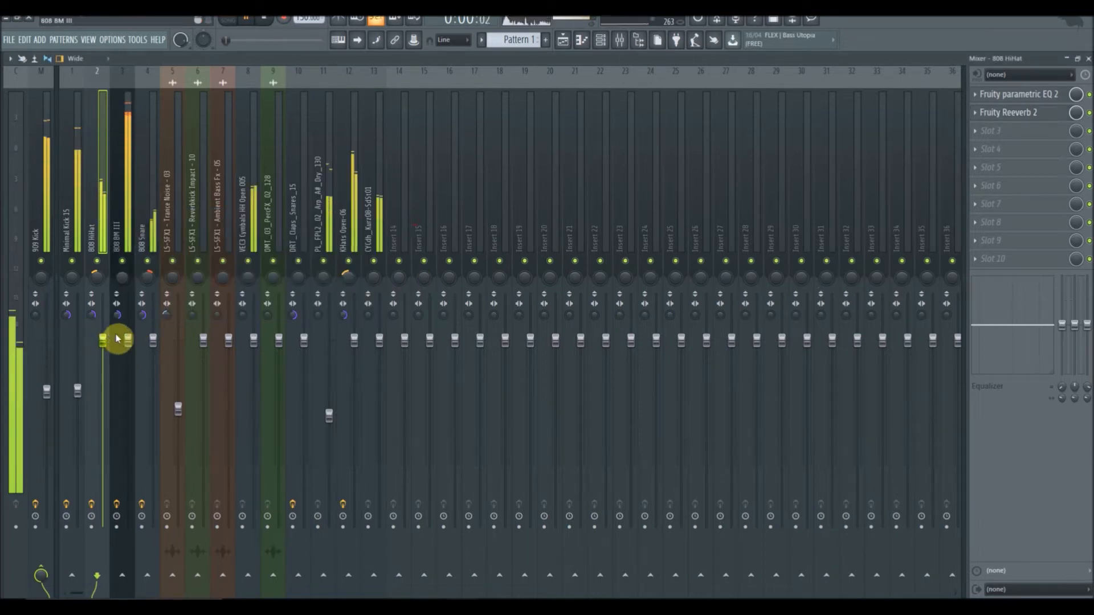
# Lower the 808 HiHat track's volume to about -7.5 dB and bring the 808 Snare track's volume down slightly
pyautogui.moveTo(109, 341); pyautogui.dragTo(108, 399)
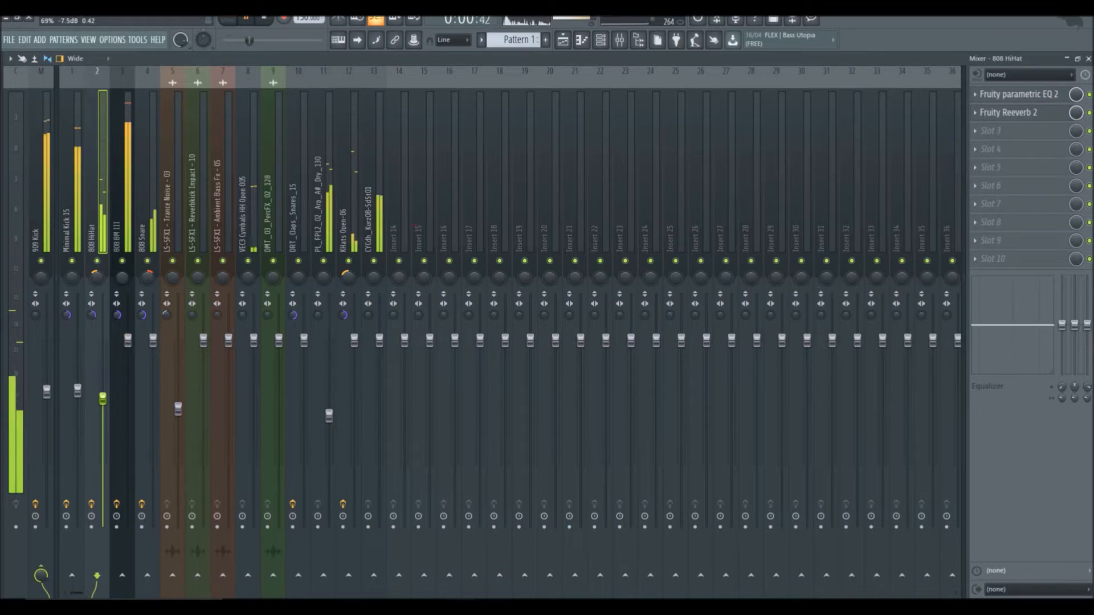
pyautogui.moveTo(151, 356); pyautogui.dragTo(151, 376)
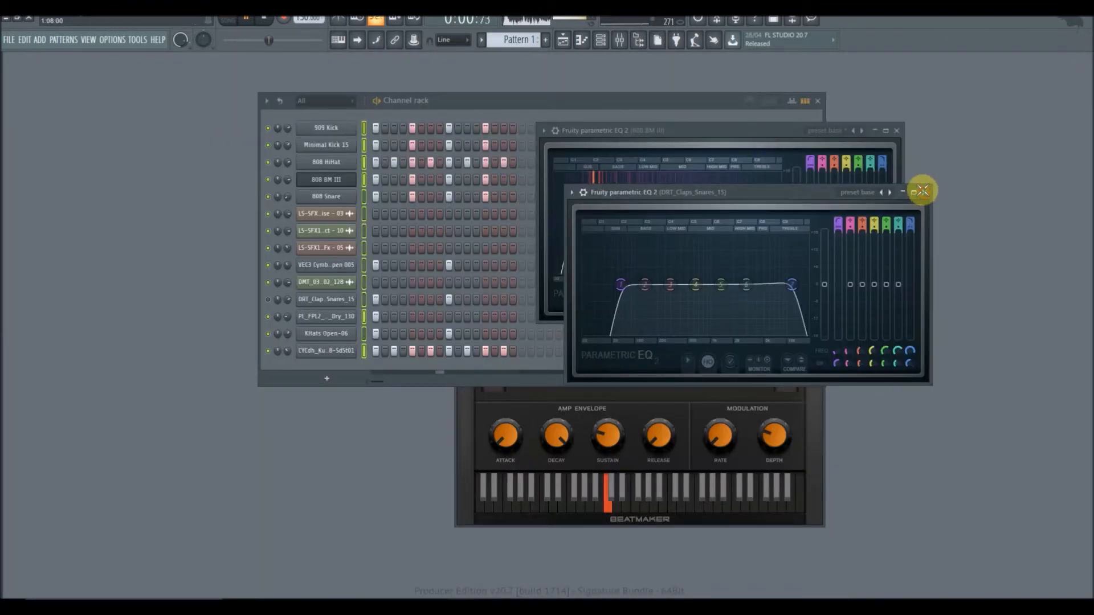
# Close the two open equalizer windows and unmute the DRT_Claps_Snares_15 channel in the channel rack
pyautogui.click(923, 191)
pyautogui.click(896, 130)
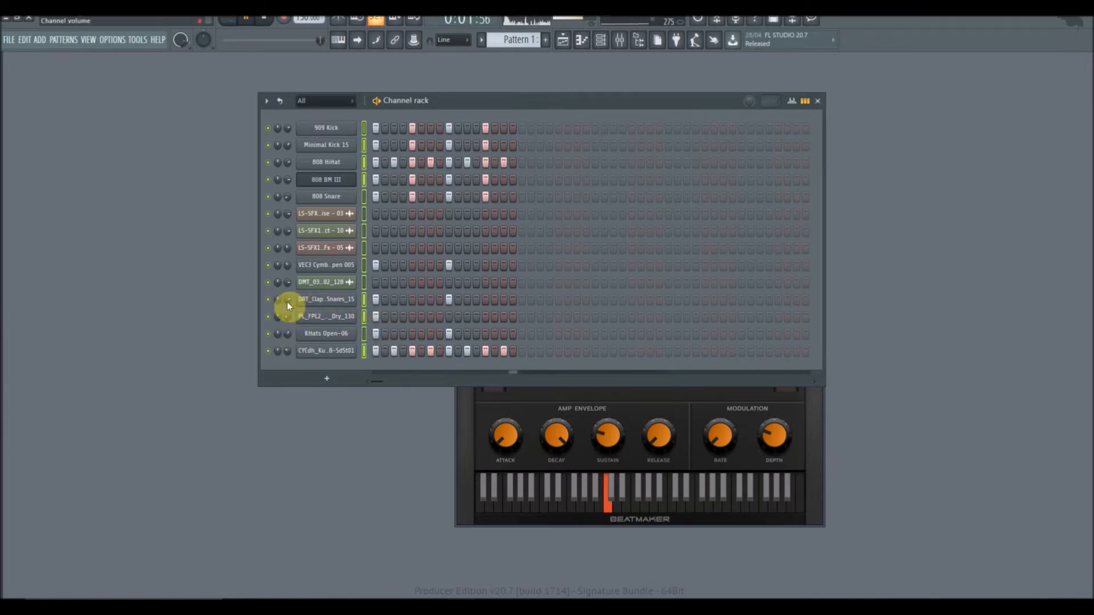
# Lower the volume of the CYCdh_Kurz08-SdSt01 mixer track and pan it slightly left
pyautogui.click(620, 39)
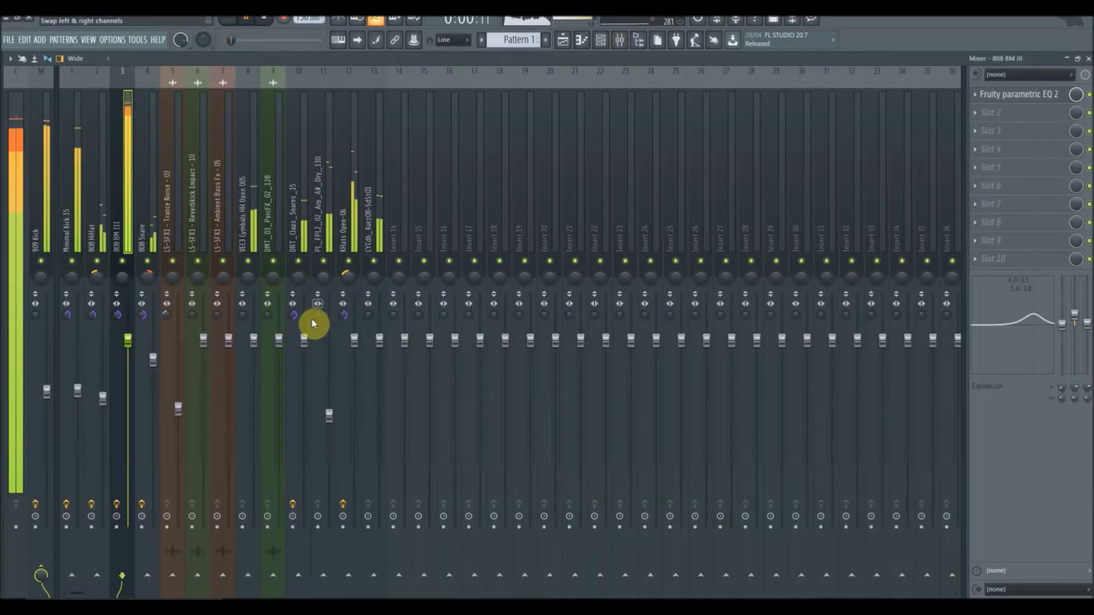
pyautogui.click(344, 314)
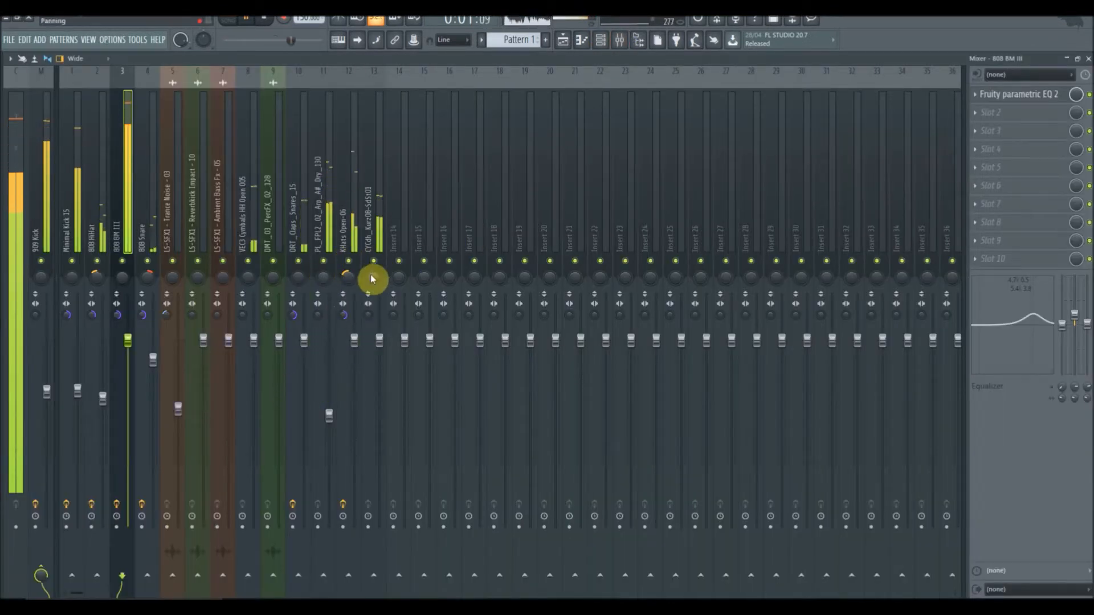
pyautogui.moveTo(380, 341); pyautogui.dragTo(379, 407)
pyautogui.moveTo(371, 279); pyautogui.dragTo(371, 336)
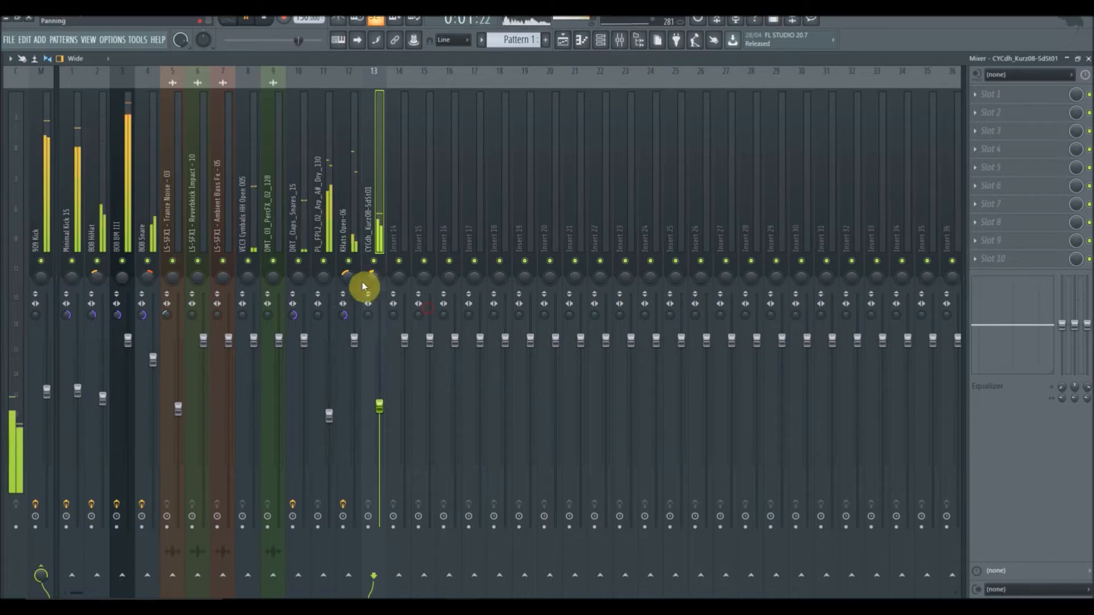
# Pan the PL_FPL2_02_Arp track slightly left and adjust the stereo separation of the VEC3 Cymbals HH Open 005 track
pyautogui.moveTo(328, 276); pyautogui.dragTo(321, 312)
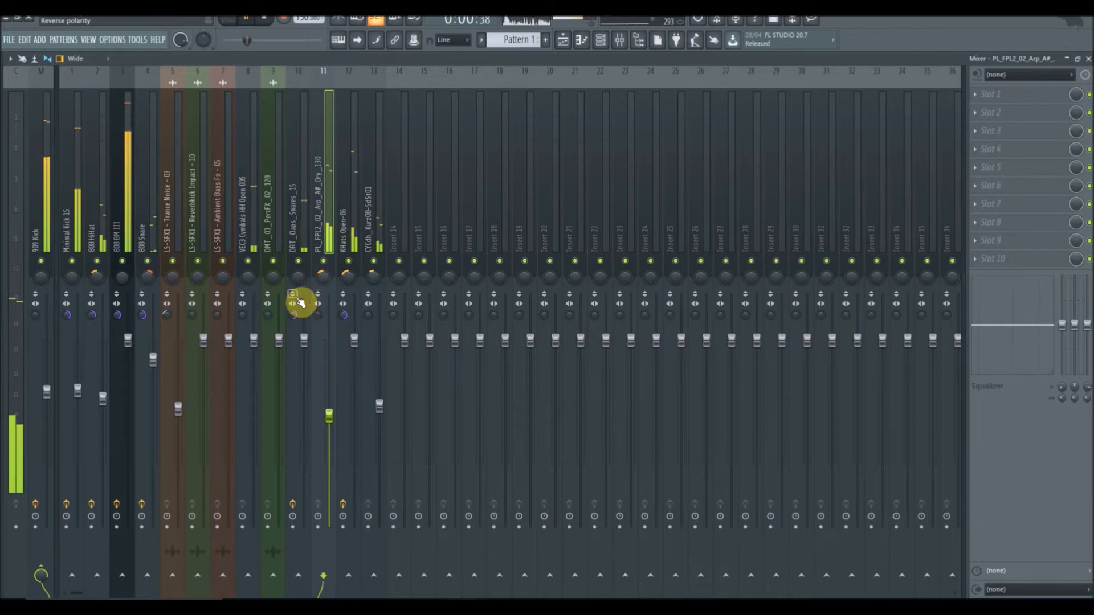
pyautogui.click(244, 315)
pyautogui.moveTo(244, 315); pyautogui.dragTo(243, 327)
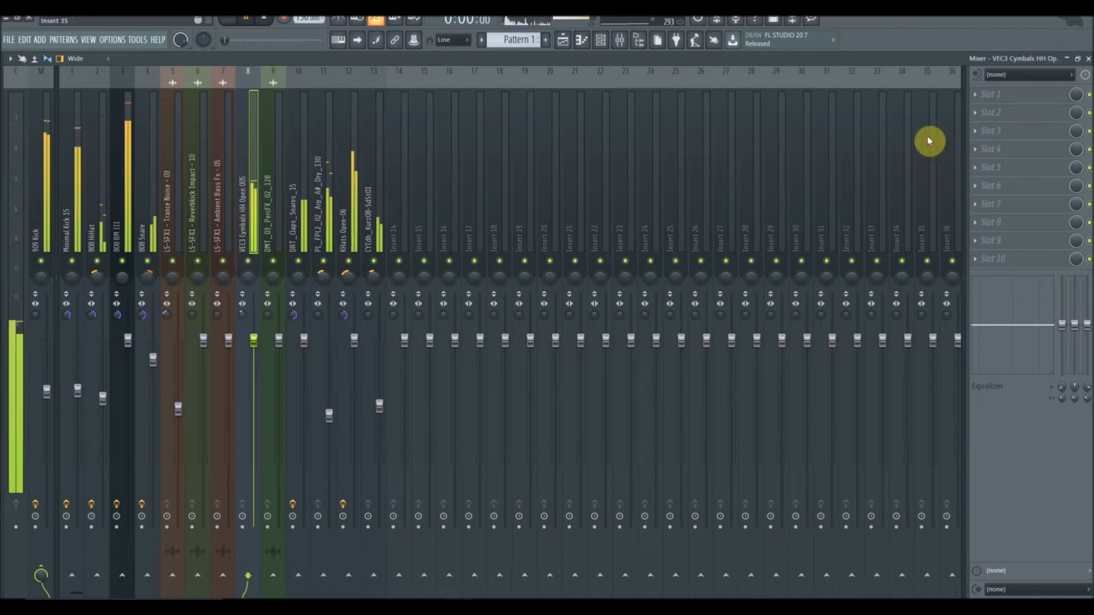
# Add Fruity Parametric EQ 2 to the VEC3 Cymbals track, cutting the lows and boosting the high shelf about 11.7 dB near 9.8 kHz
pyautogui.click(983, 94)
pyautogui.click(852, 160)
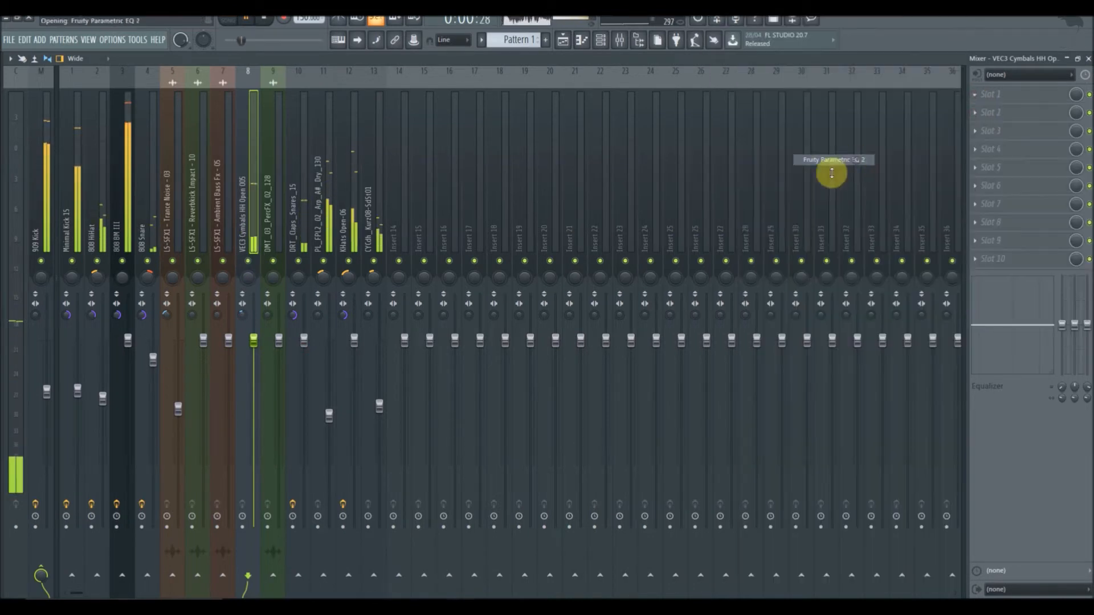
pyautogui.moveTo(540, 225); pyautogui.dragTo(644, 269)
pyautogui.moveTo(690, 222); pyautogui.dragTo(704, 188)
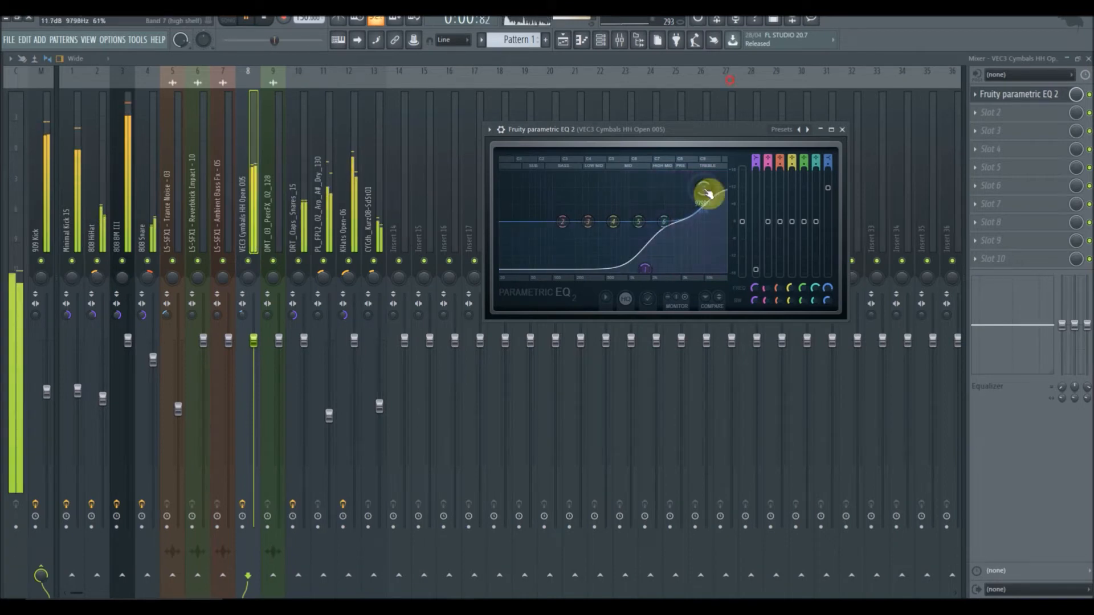
pyautogui.moveTo(664, 226); pyautogui.dragTo(687, 204)
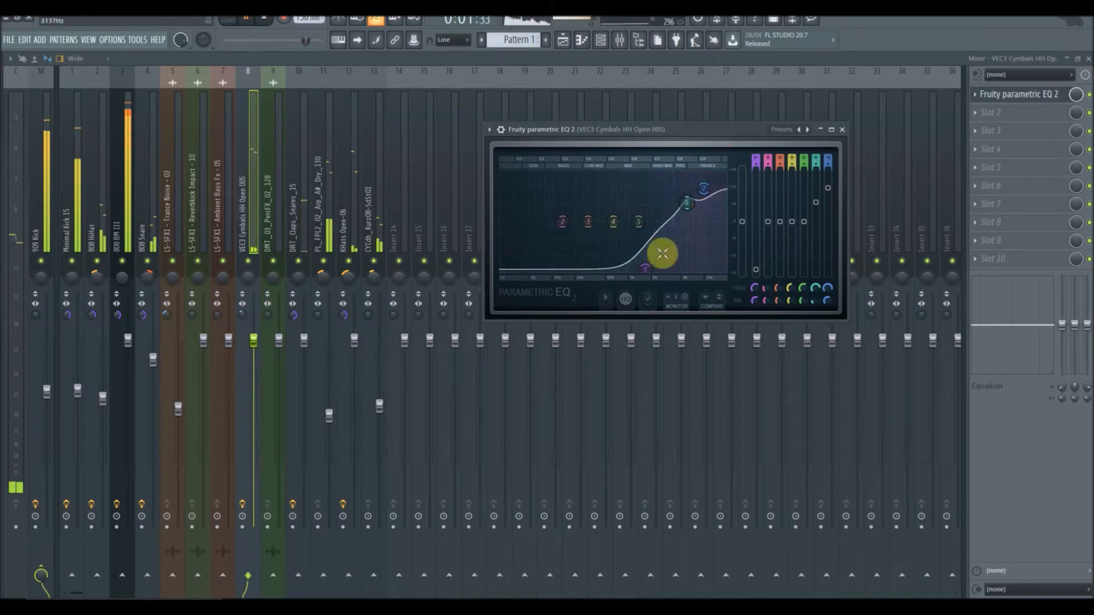
pyautogui.click(843, 130)
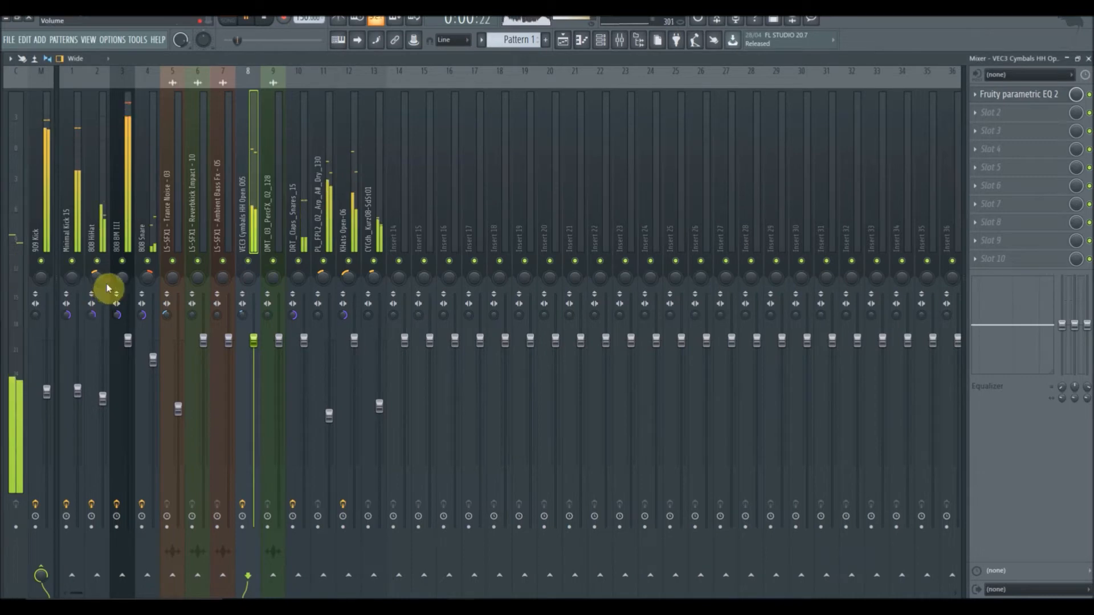
# Solo the 808 HiHat track and load Fruity Delay 3 in its third effect slot
pyautogui.click(102, 239)
pyautogui.rightClick(104, 265)
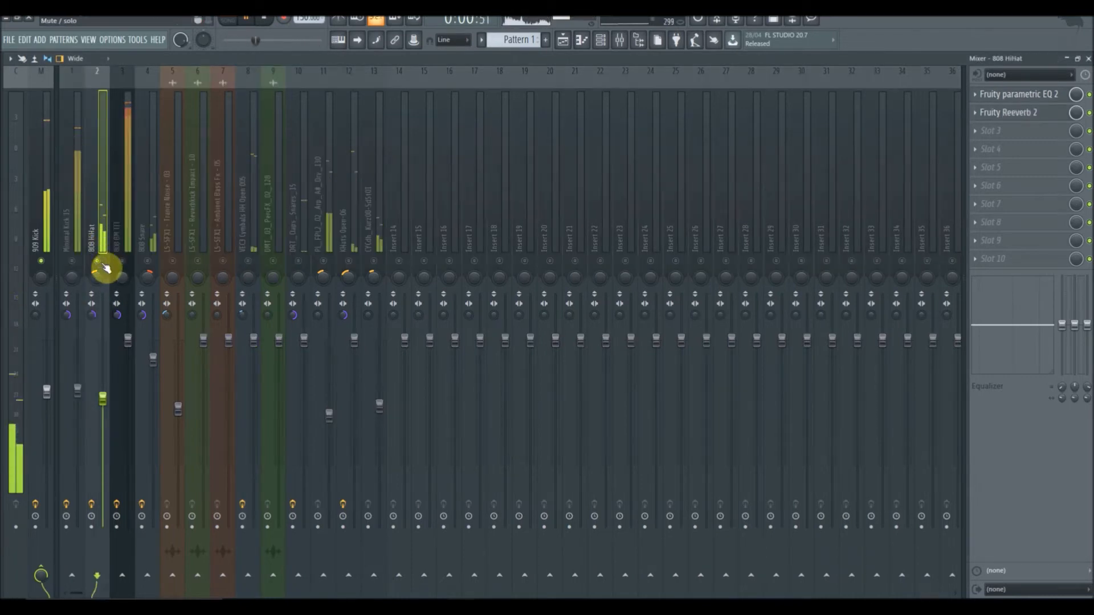
pyautogui.click(982, 130)
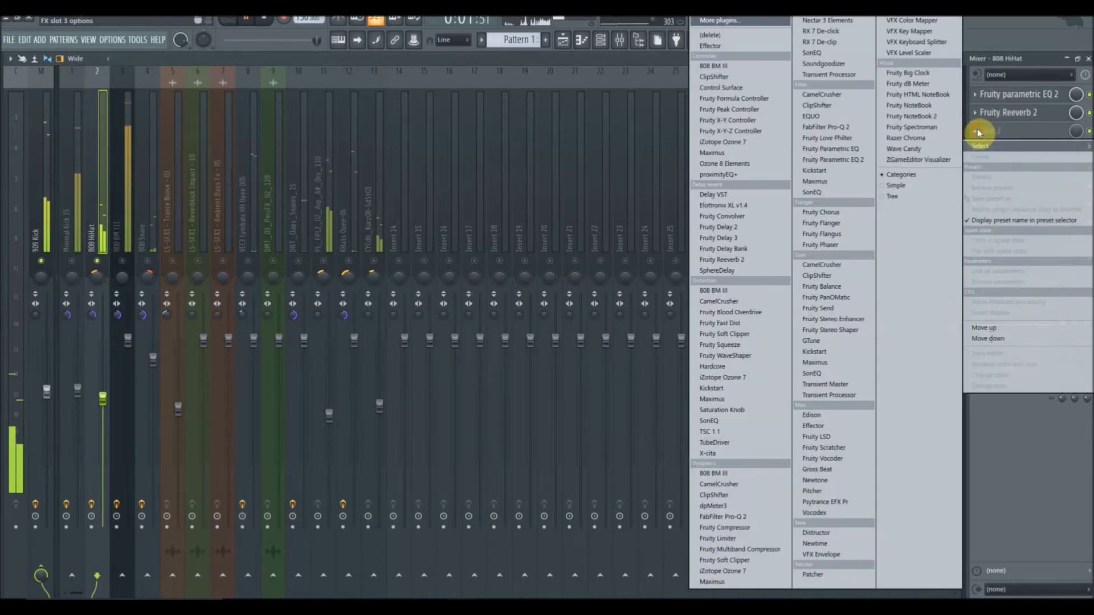
pyautogui.click(736, 237)
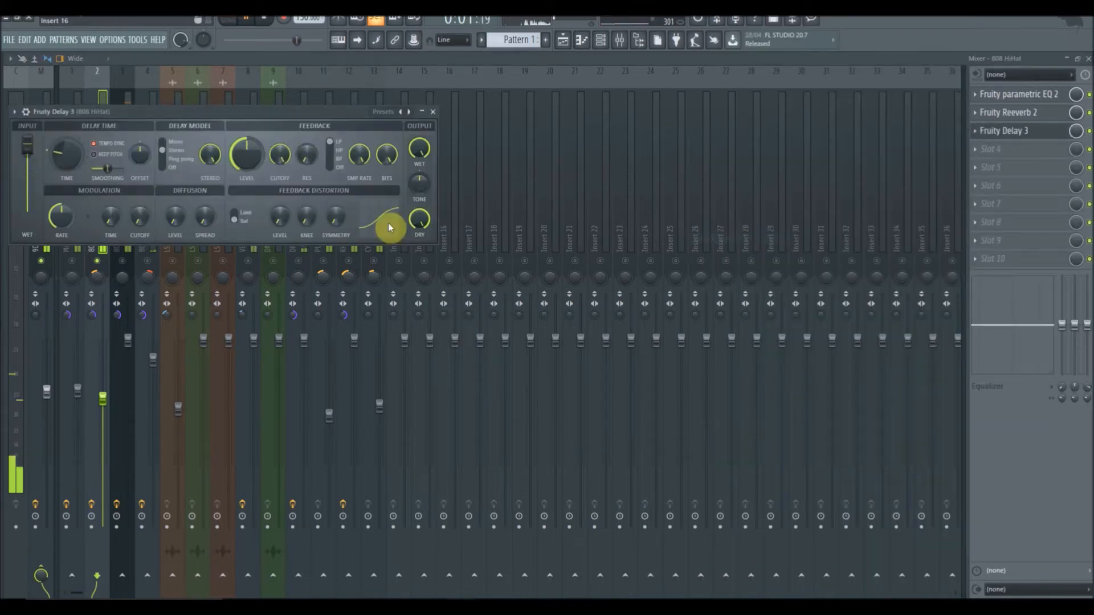
# Step through the Fruity Delay 3 presets on the 808 HiHat track and settle on the Tape preset
pyautogui.click(409, 112)
pyautogui.moveTo(275, 117); pyautogui.dragTo(471, 160)
pyautogui.click(579, 147)
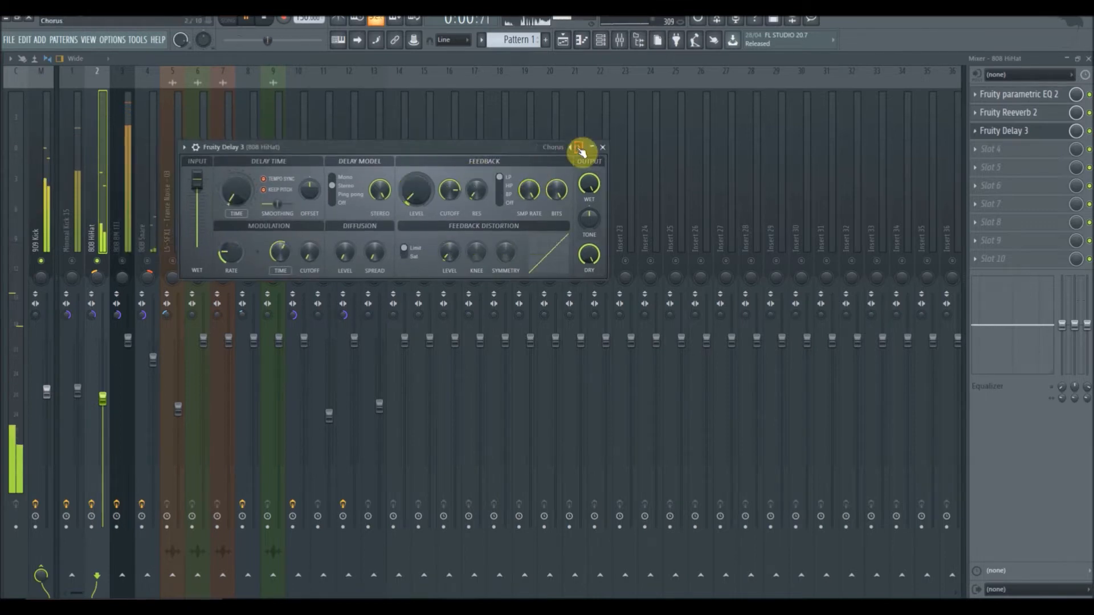
pyautogui.click(580, 148)
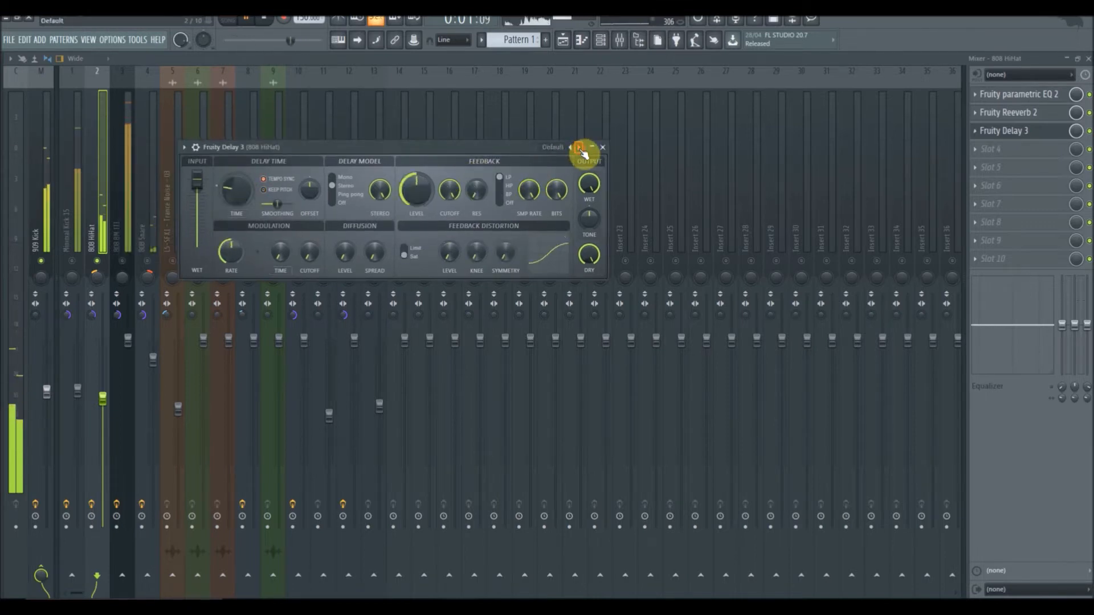
pyautogui.click(580, 148)
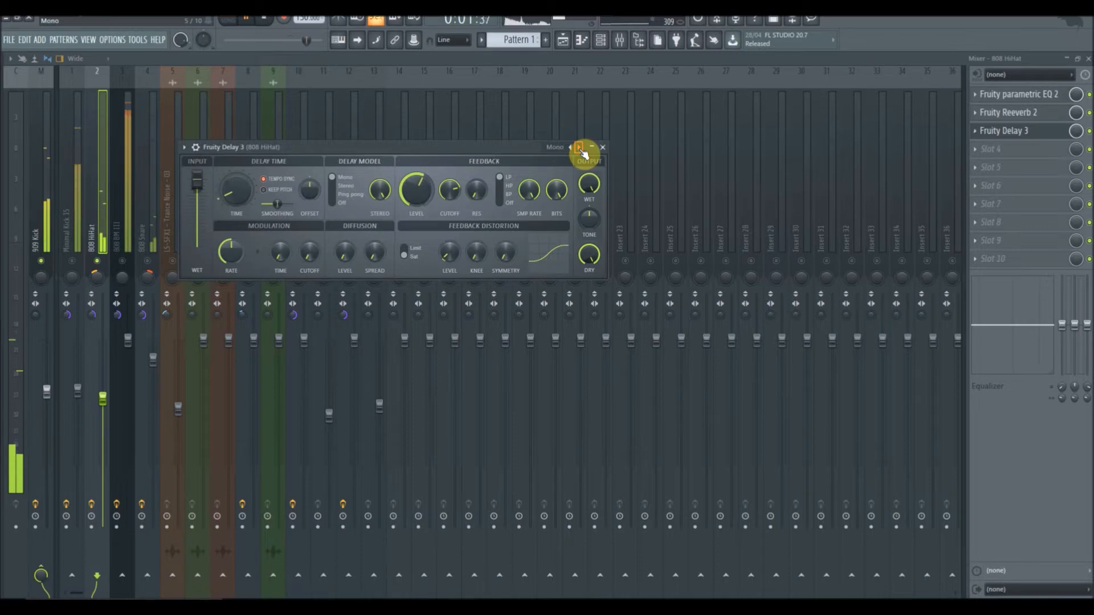
pyautogui.click(580, 148)
pyautogui.click(579, 148)
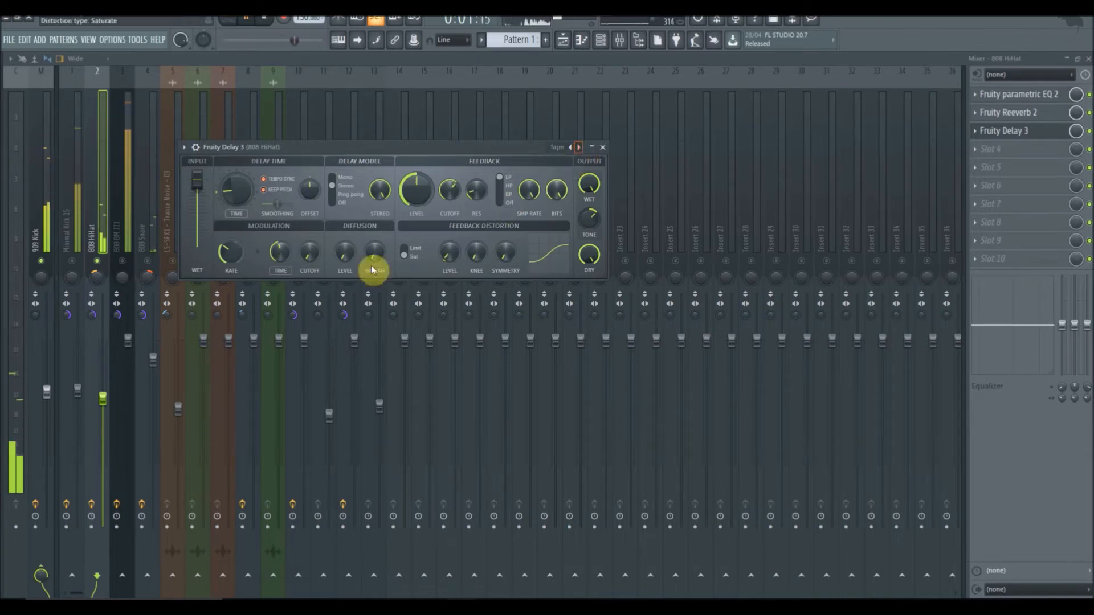
# Set the delay model to ping pong, raise the diffusion level and delay time, and lower the effect's mix level to about 81%
pyautogui.moveTo(343, 253); pyautogui.dragTo(343, 241)
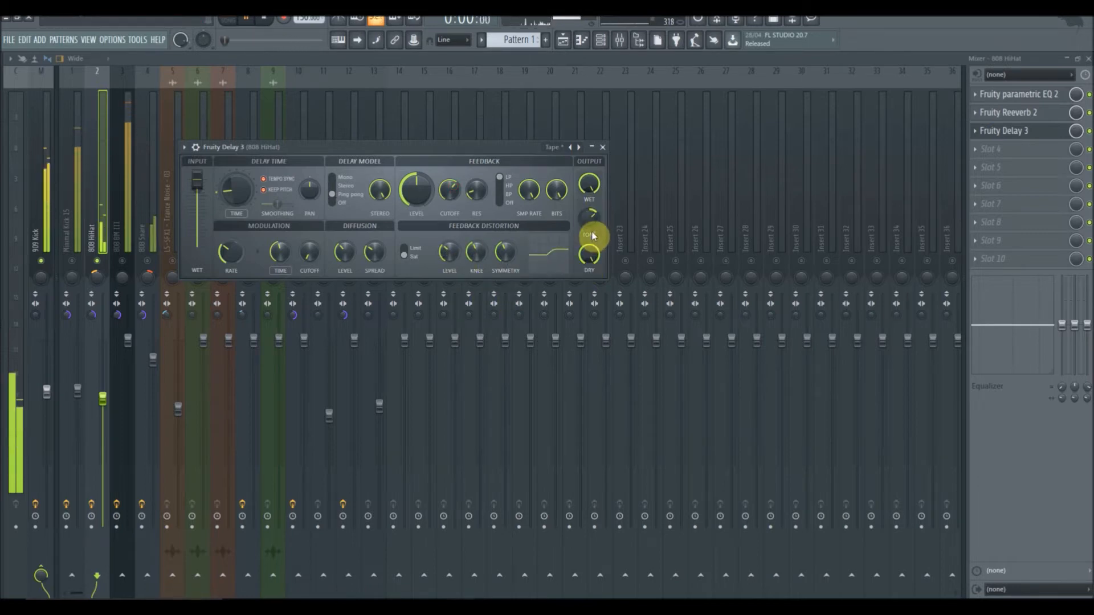
pyautogui.moveTo(244, 200); pyautogui.dragTo(245, 188)
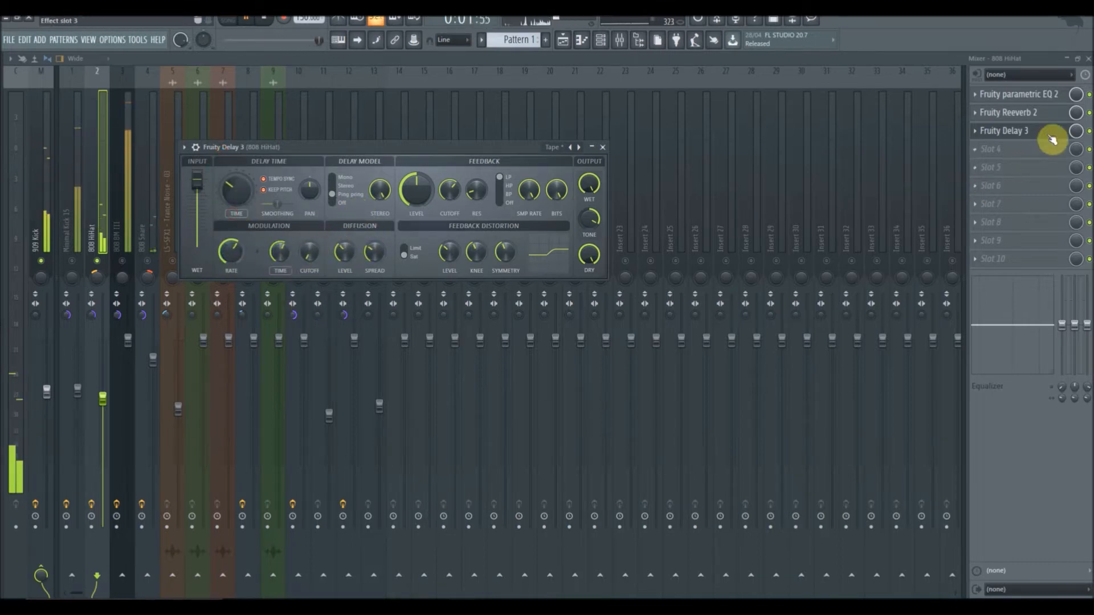
pyautogui.moveTo(1074, 134); pyautogui.dragTo(1075, 165)
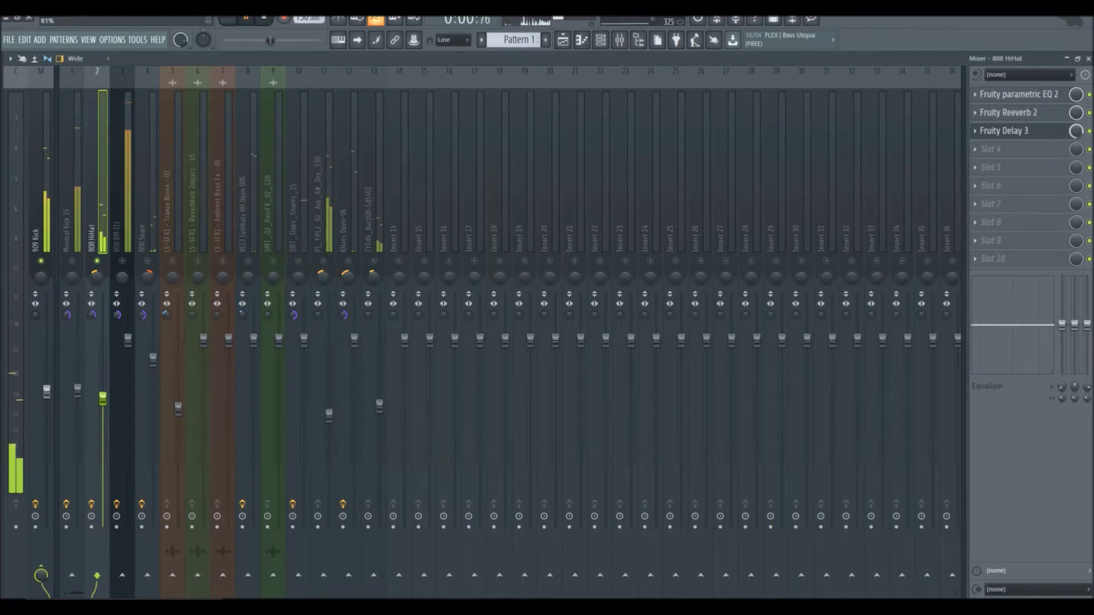
# Boost the mid band of the 808 HiHat track's built-in equalizer and take the track out of solo
pyautogui.moveTo(1023, 324)
pyautogui.mouseDown()
pyautogui.moveTo(1035, 303)
pyautogui.moveTo(1039, 314)
pyautogui.mouseUp()
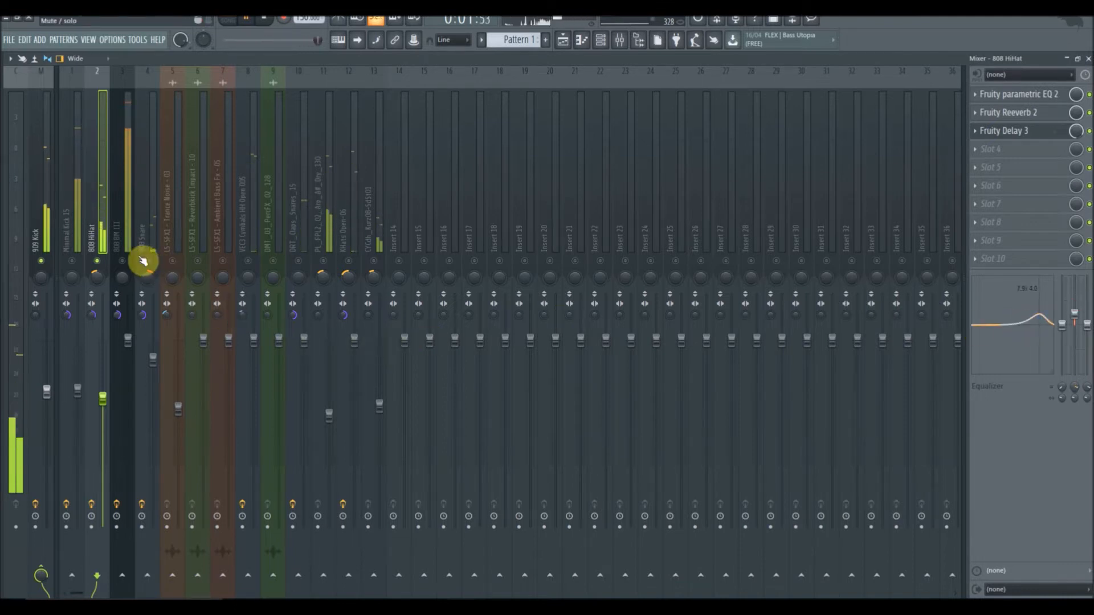
pyautogui.rightClick(101, 263)
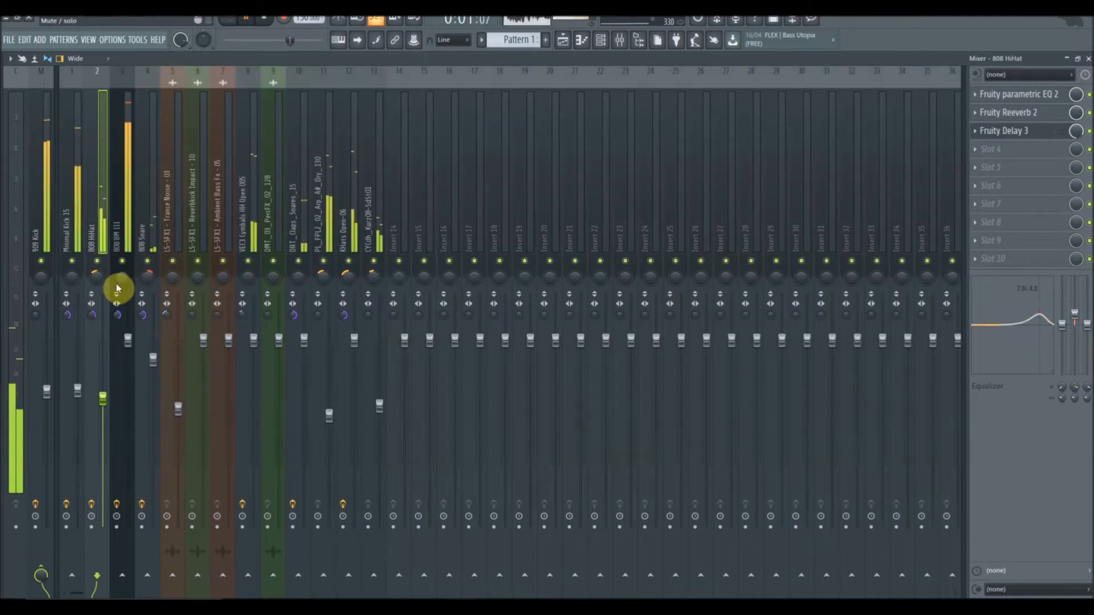
# Load TubeDriver in the second effect slot of the Minimal Kick 15 track and check its preset list
pyautogui.click(75, 231)
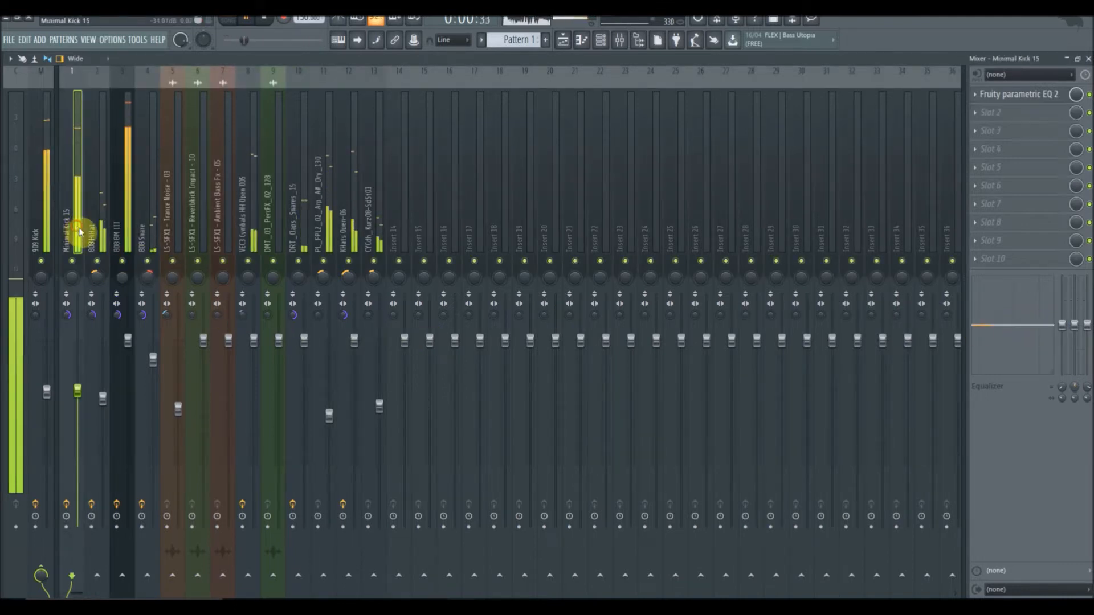
pyautogui.click(976, 117)
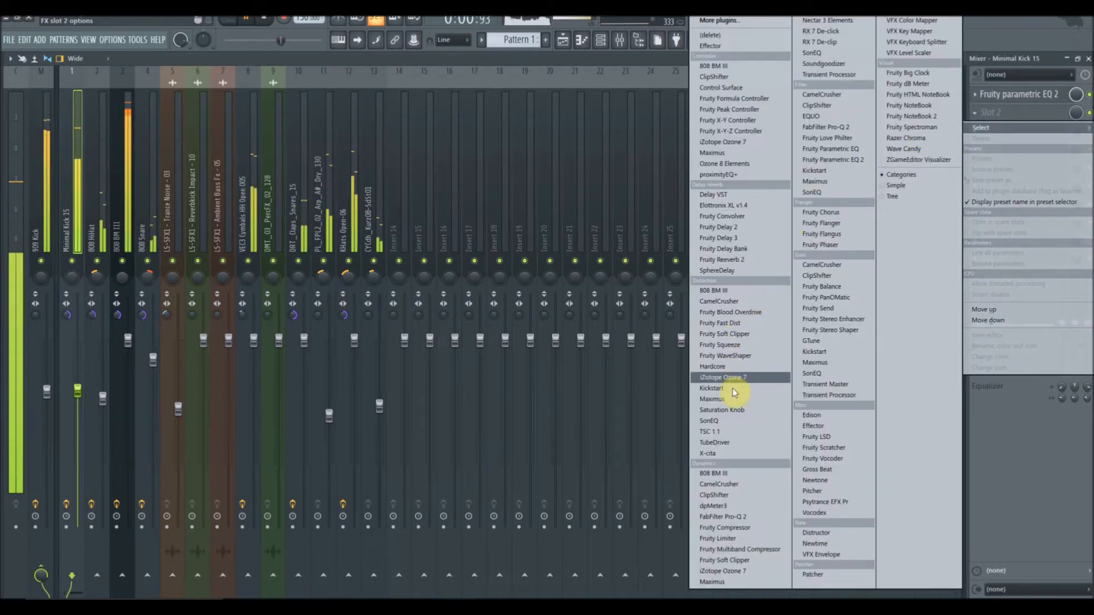
pyautogui.click(739, 445)
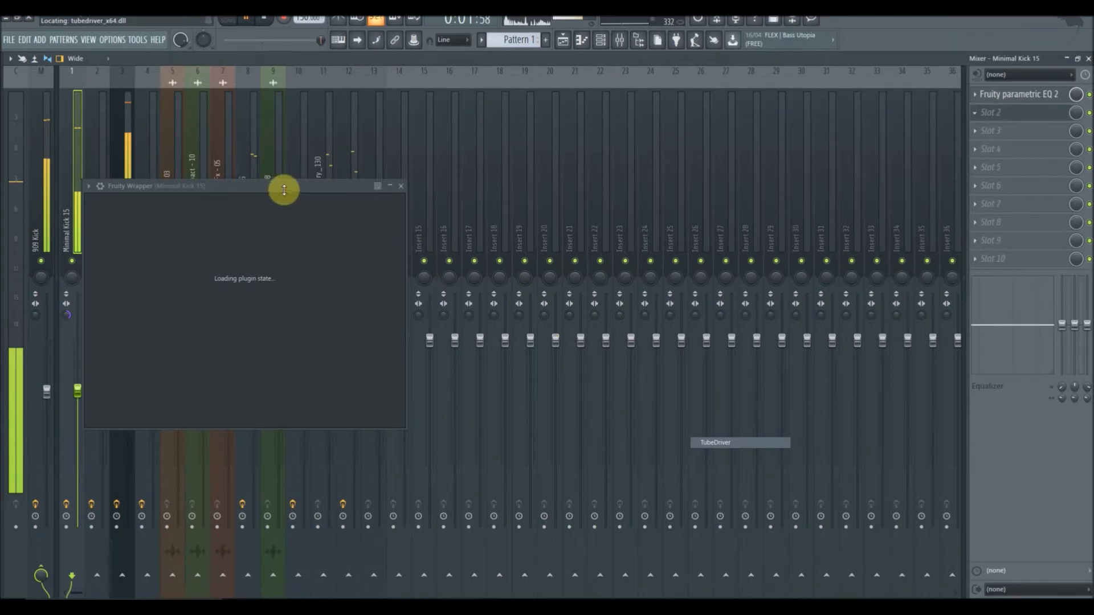
pyautogui.moveTo(285, 189); pyautogui.dragTo(602, 246)
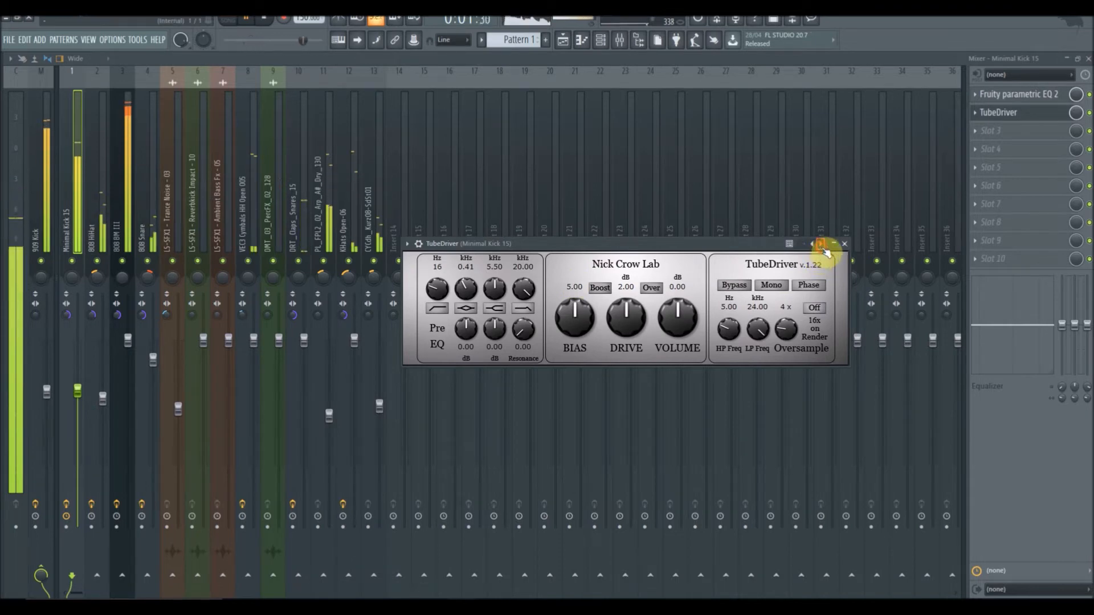
pyautogui.click(407, 244)
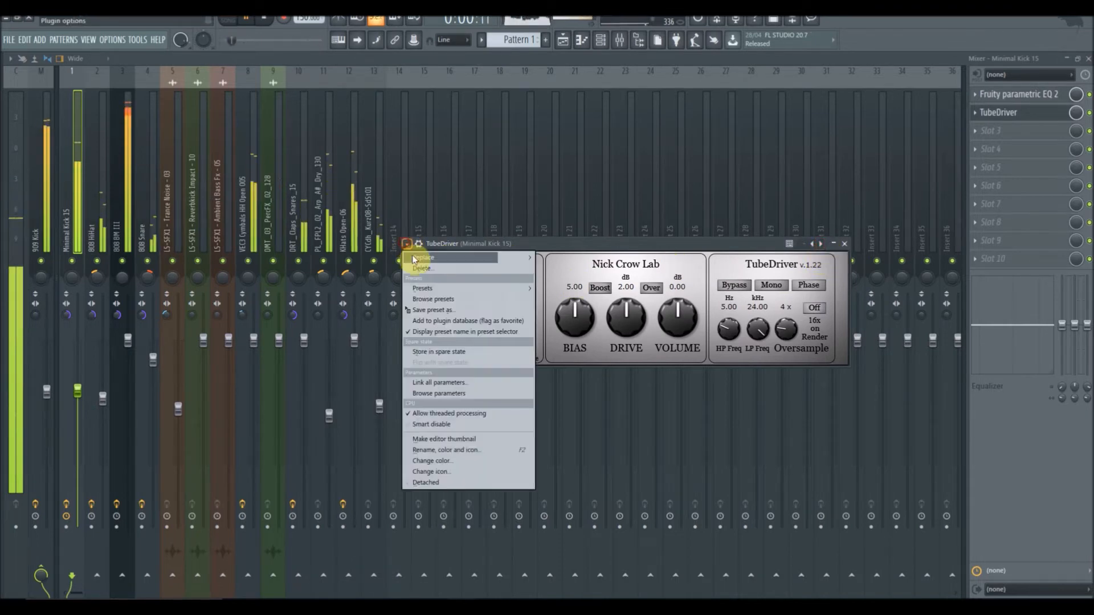
pyautogui.moveTo(429, 290)
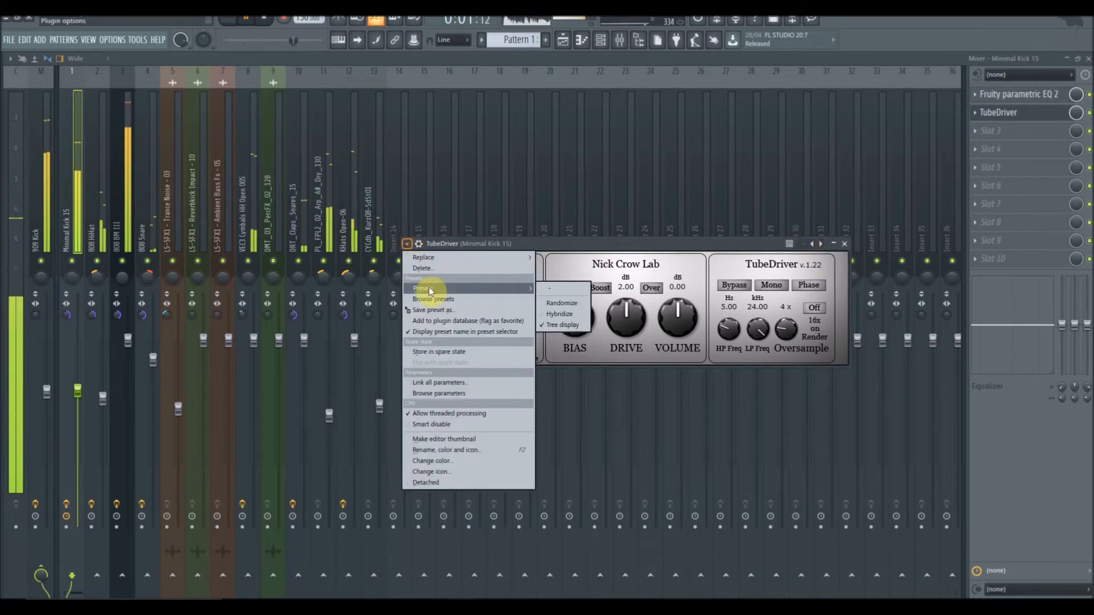
pyautogui.click(562, 292)
# Set TubeDriver's drive to about 3.31 dB and its volume to about -3.82 dB
pyautogui.moveTo(623, 313); pyautogui.dragTo(648, 350)
pyautogui.moveTo(685, 274); pyautogui.dragTo(705, 353)
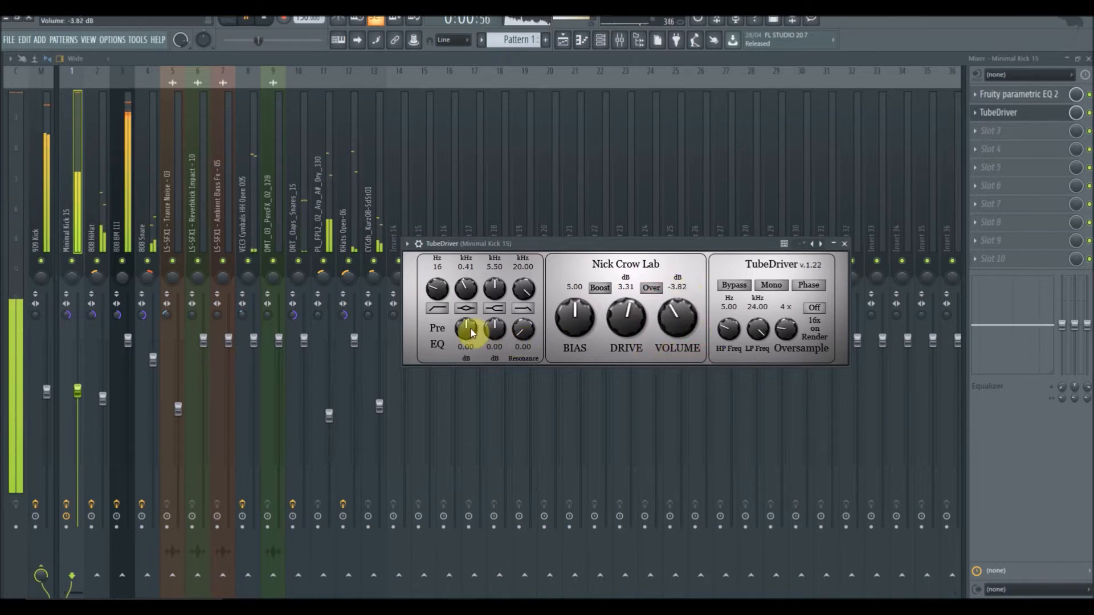
# Enable TubeDriver's pre-EQ high-pass at about 114 Hz and boost its peak band about 5.54 dB at 4.61 kHz
pyautogui.moveTo(435, 287); pyautogui.dragTo(428, 207)
pyautogui.moveTo(479, 322); pyautogui.dragTo(480, 322)
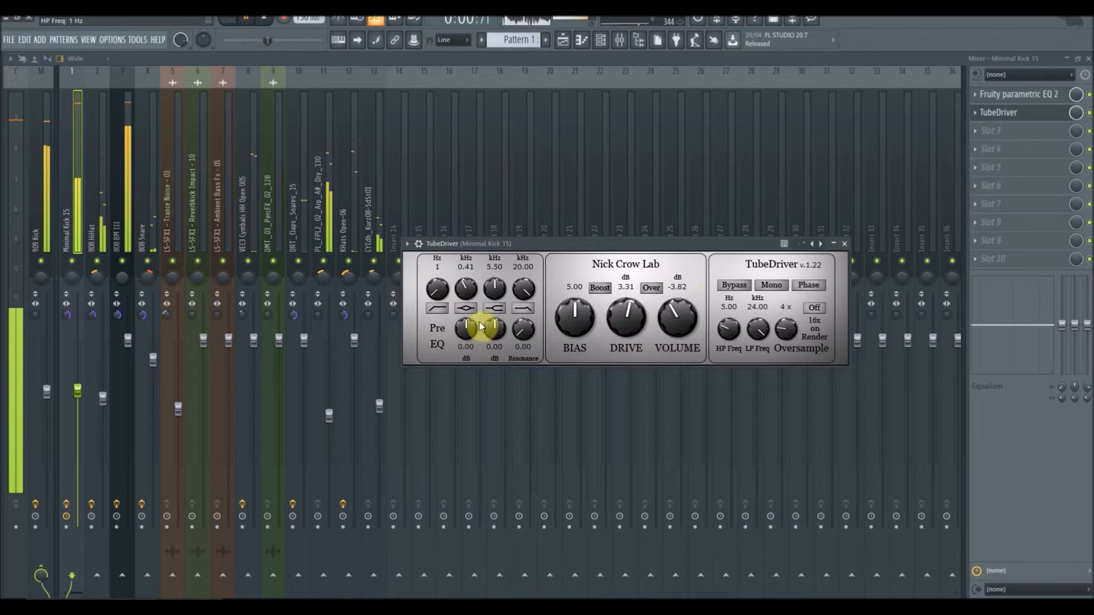
pyautogui.moveTo(435, 286); pyautogui.dragTo(421, 187)
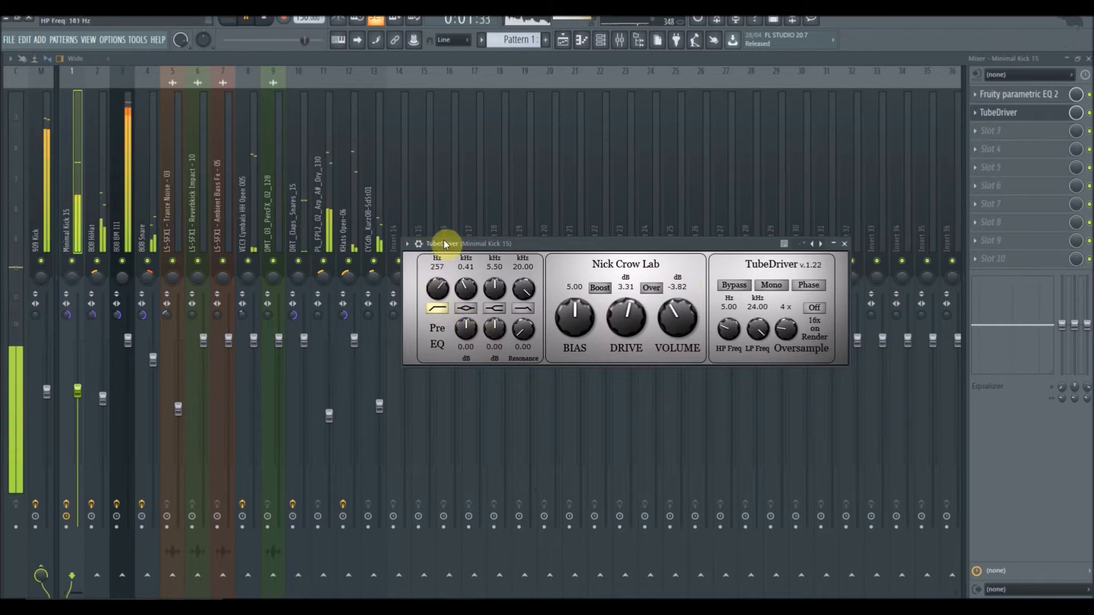
pyautogui.click(467, 307)
pyautogui.moveTo(466, 291)
pyautogui.mouseDown()
pyautogui.moveTo(458, 196)
pyautogui.moveTo(518, 377)
pyautogui.moveTo(478, 284)
pyautogui.mouseUp()
pyautogui.moveTo(474, 328); pyautogui.dragTo(517, 409)
# Enable TubeDriver's pre-EQ shelf at about 8.63 kHz and its low-pass filter at about 1.24 kHz
pyautogui.click(494, 308)
pyautogui.moveTo(494, 288); pyautogui.dragTo(497, 235)
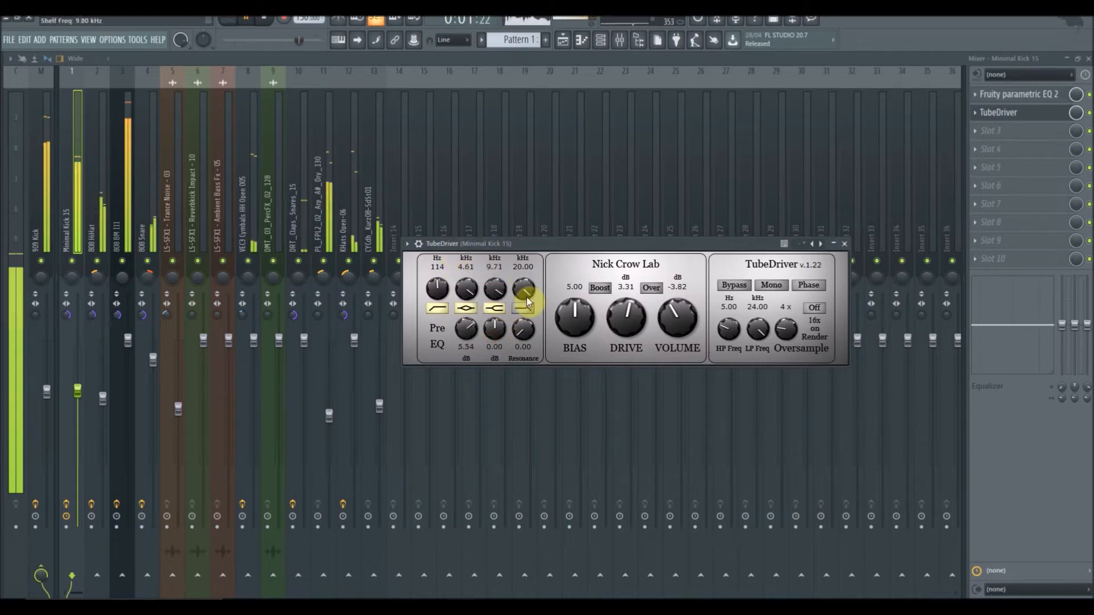
pyautogui.moveTo(525, 293); pyautogui.dragTo(560, 372)
pyautogui.click(523, 310)
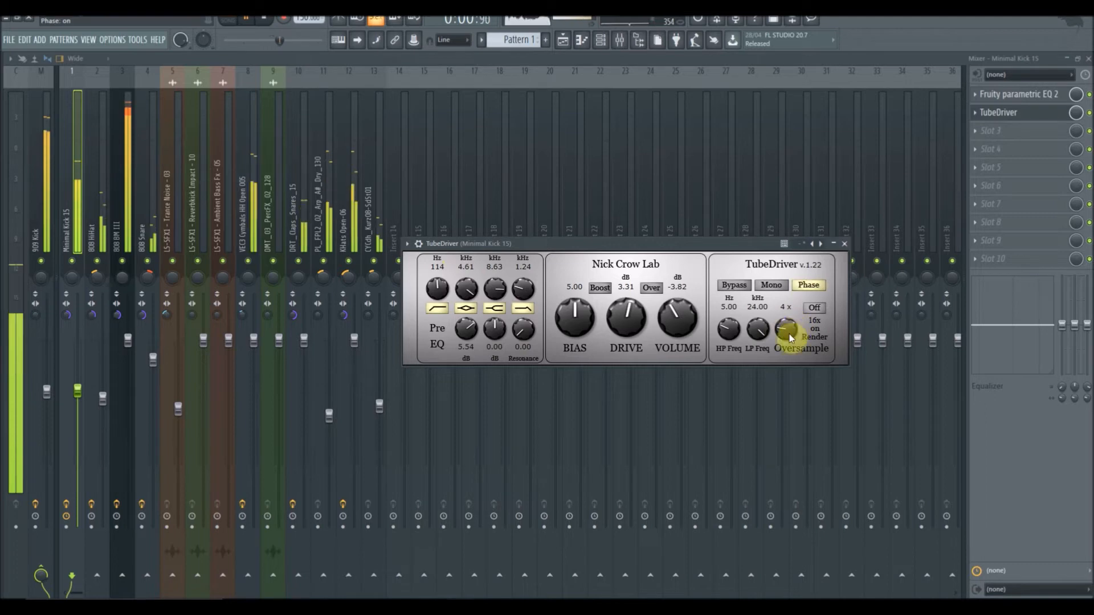
# Set TubeDriver's oversampling to 16x and output low-pass to about 6.19 kHz, with Mono and Phase enabled
pyautogui.moveTo(789, 334); pyautogui.dragTo(765, 231)
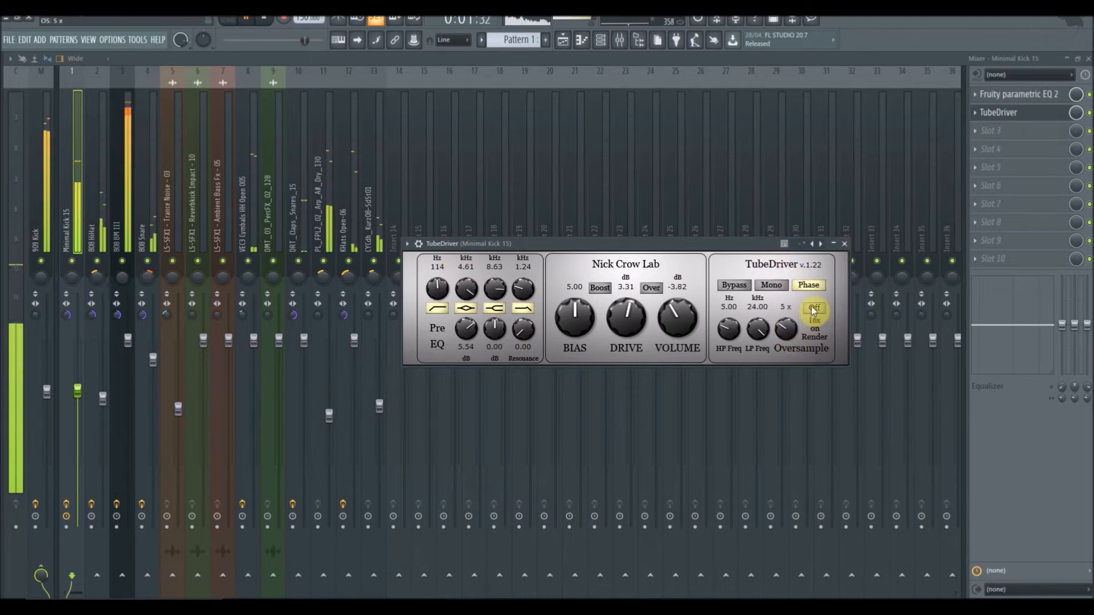
pyautogui.moveTo(806, 286); pyautogui.dragTo(803, 235)
pyautogui.click(780, 287)
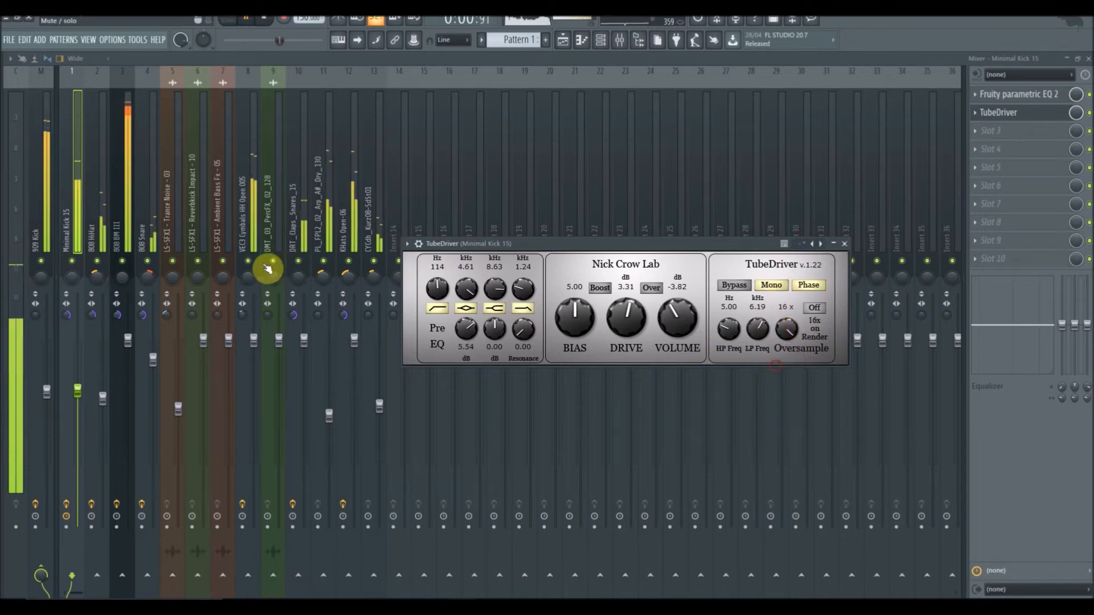
# Solo the Minimal Kick 15 track and toggle TubeDriver off and on to compare the sound
pyautogui.rightClick(77, 265)
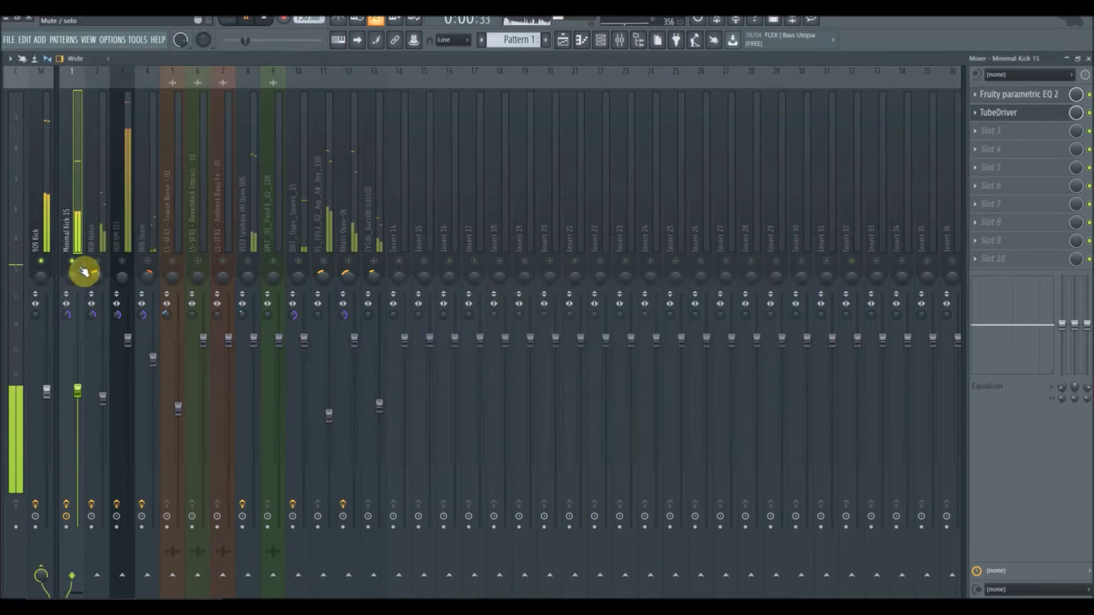
pyautogui.click(1023, 122)
pyautogui.click(1089, 117)
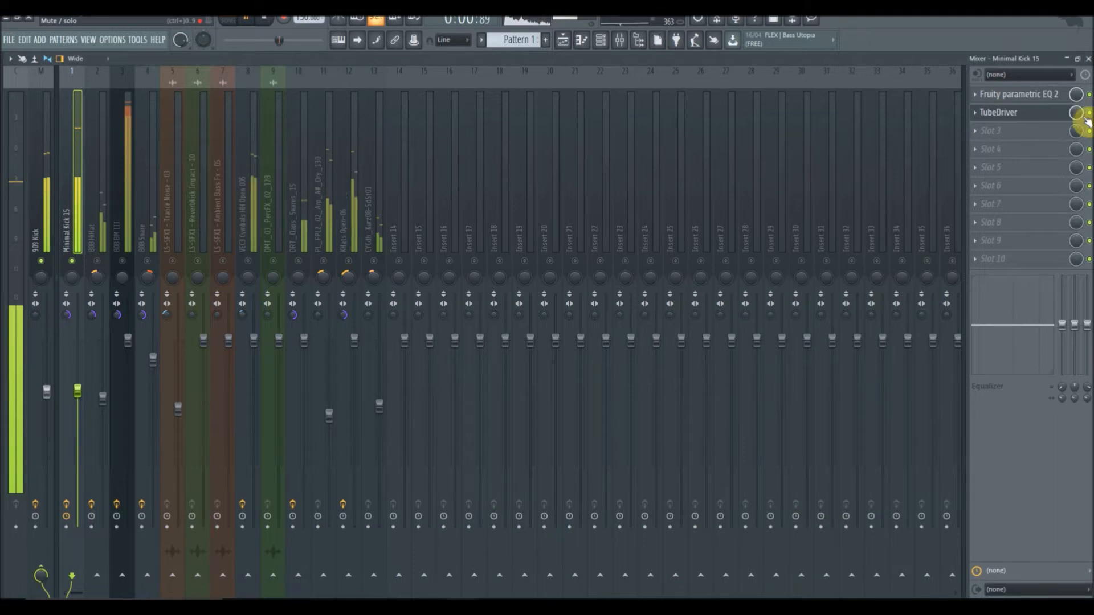
# Load Transient Processor in the third effect slot of the Minimal Kick 15 track and apply its Expander preset
pyautogui.click(980, 134)
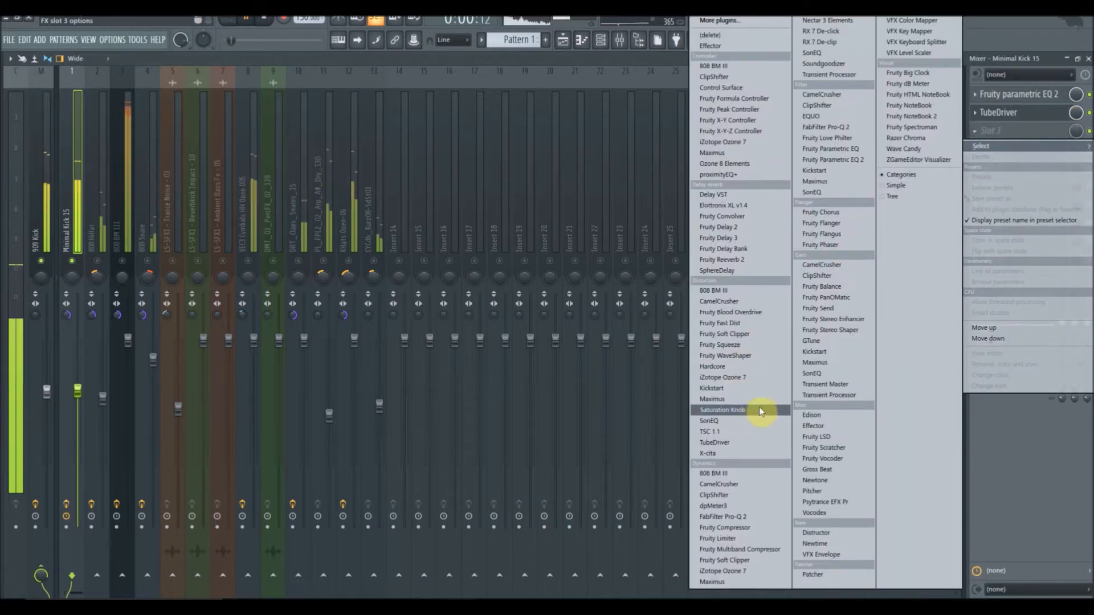
pyautogui.click(838, 400)
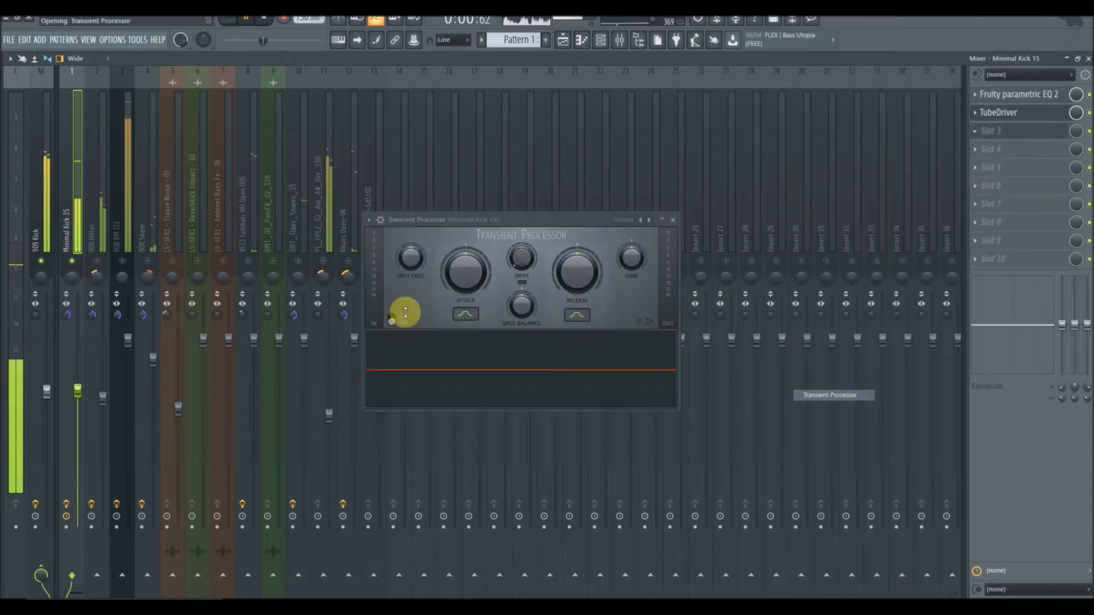
pyautogui.click(370, 224)
pyautogui.moveTo(399, 264)
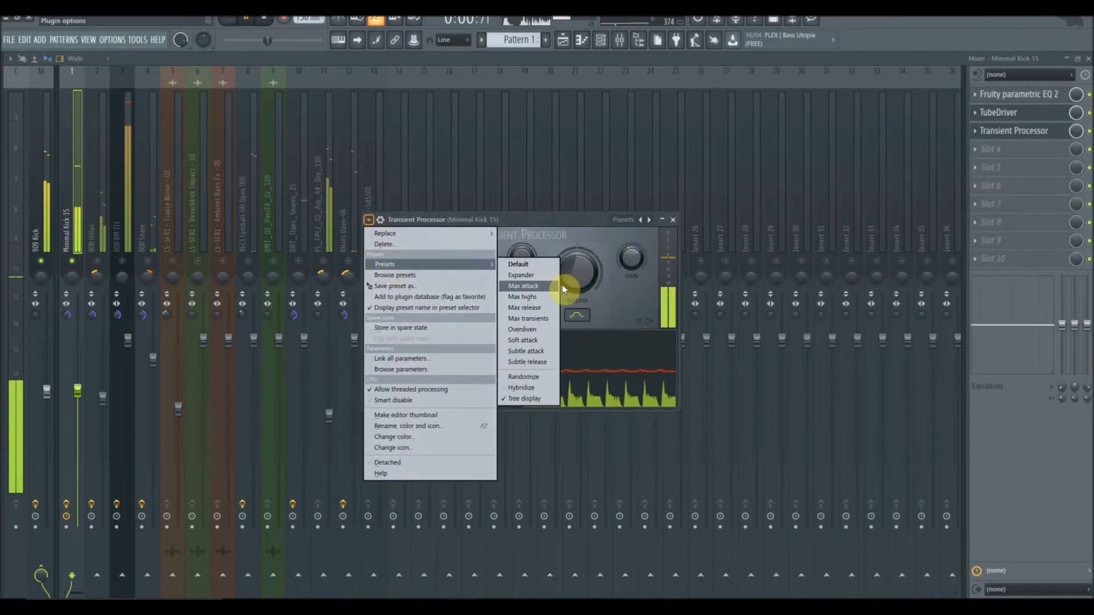
pyautogui.click(523, 275)
# Raise Transient Processor's gain, adjust its split frequency, and toggle the effect off and on to compare the sound
pyautogui.moveTo(631, 258); pyautogui.dragTo(653, 174)
pyautogui.moveTo(413, 259); pyautogui.dragTo(476, 200)
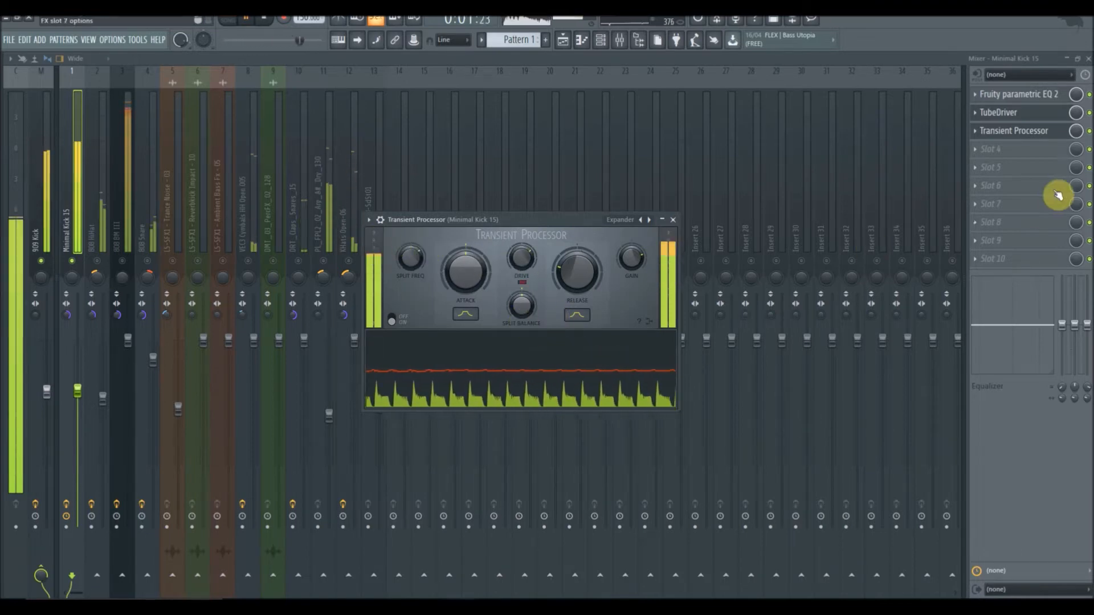
pyautogui.click(1089, 132)
pyautogui.click(1089, 132)
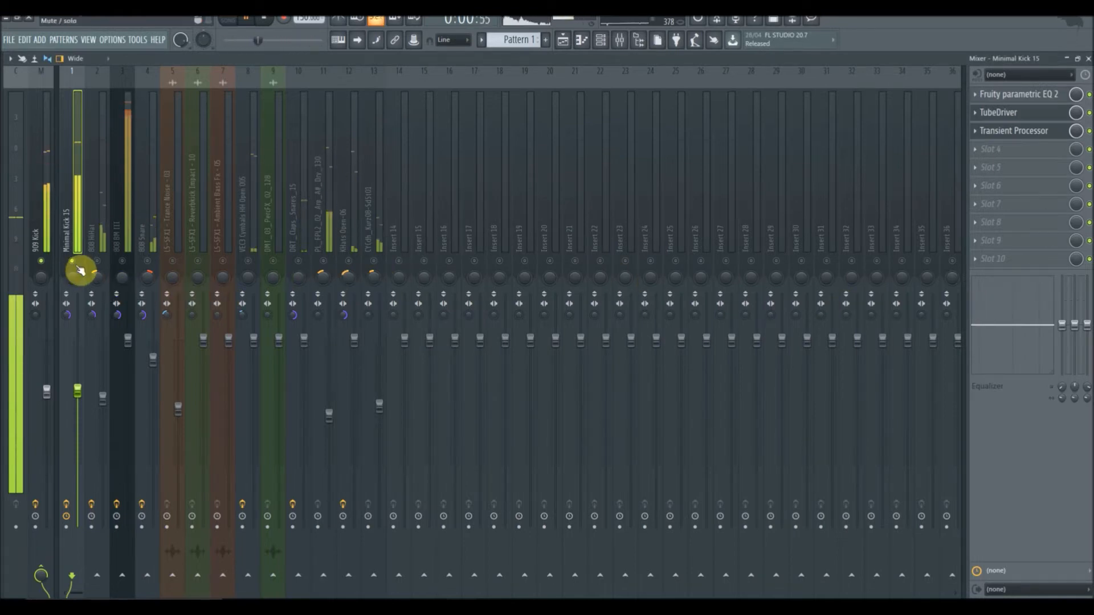
# Close the mixer and the Transient Processor, TubeDriver and Fruity Delay 3 windows to uncover the channel rack
pyautogui.click(1089, 58)
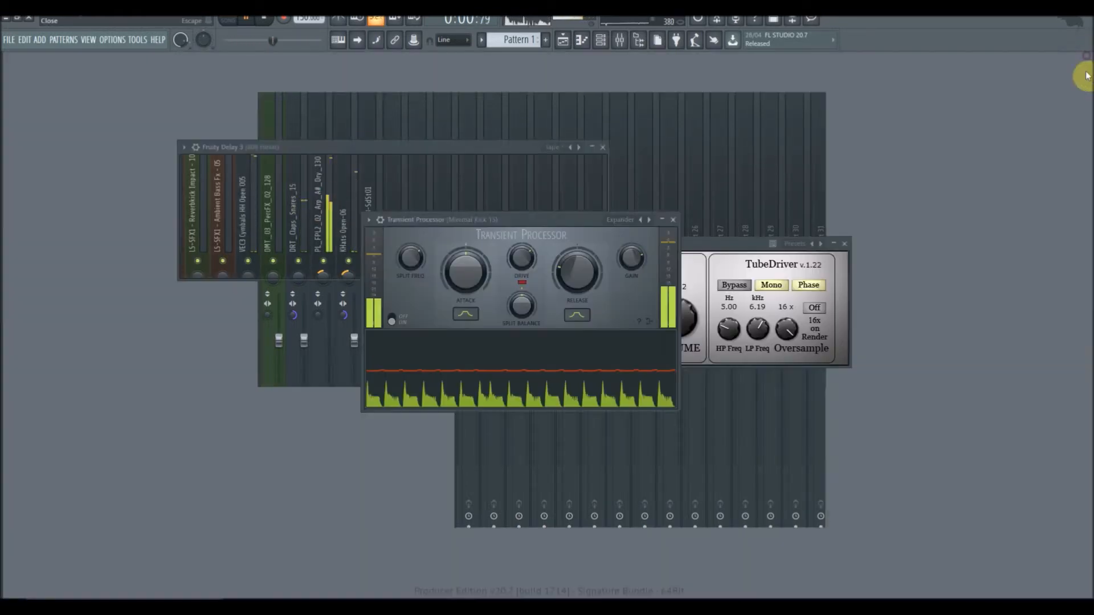
pyautogui.click(673, 219)
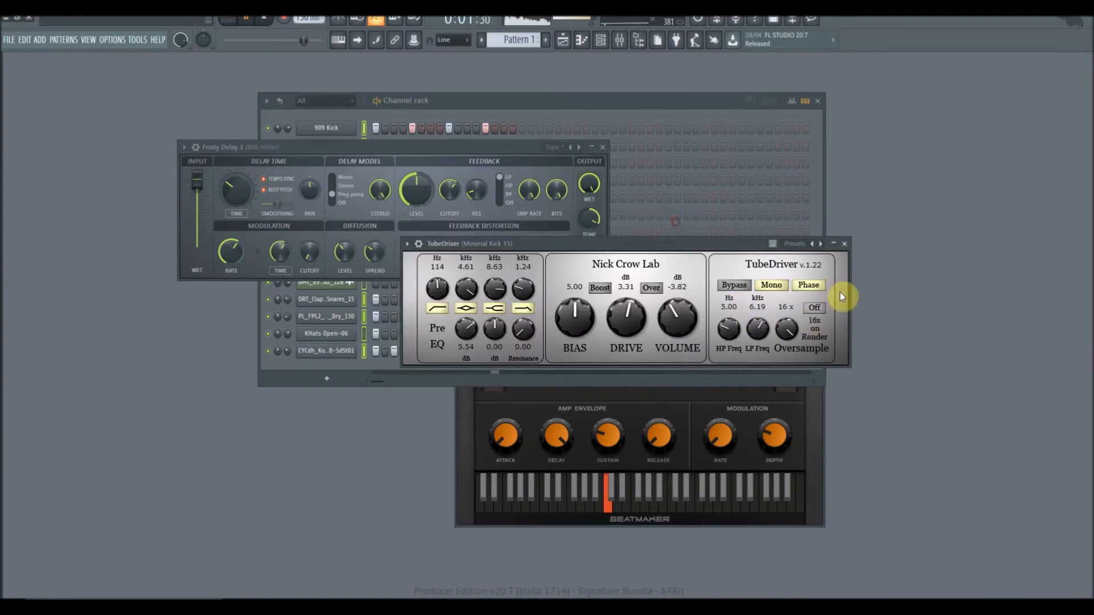
pyautogui.click(845, 244)
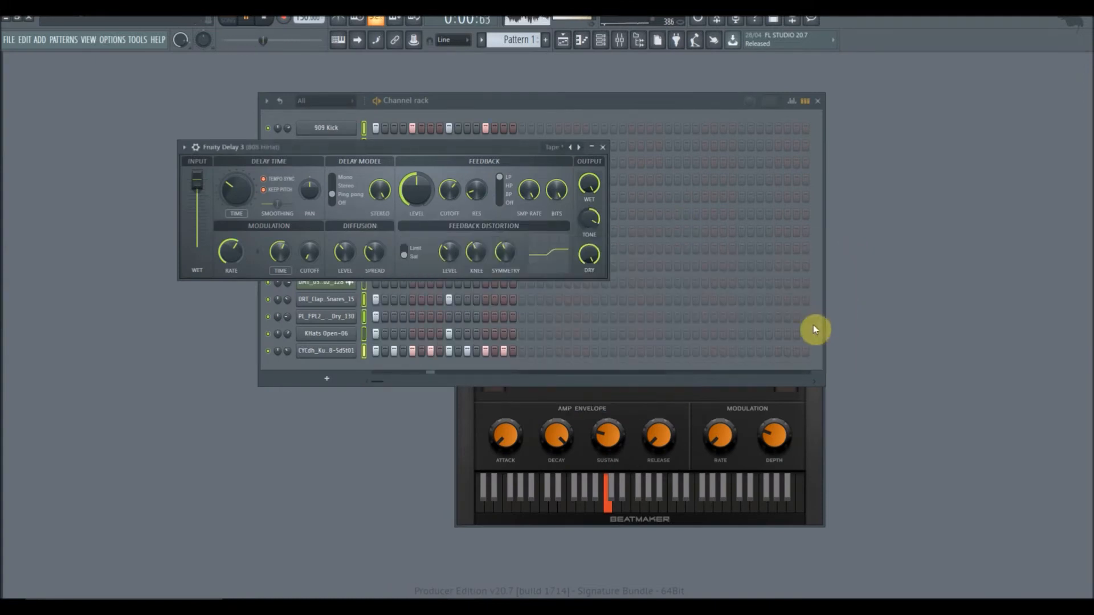
pyautogui.click(604, 148)
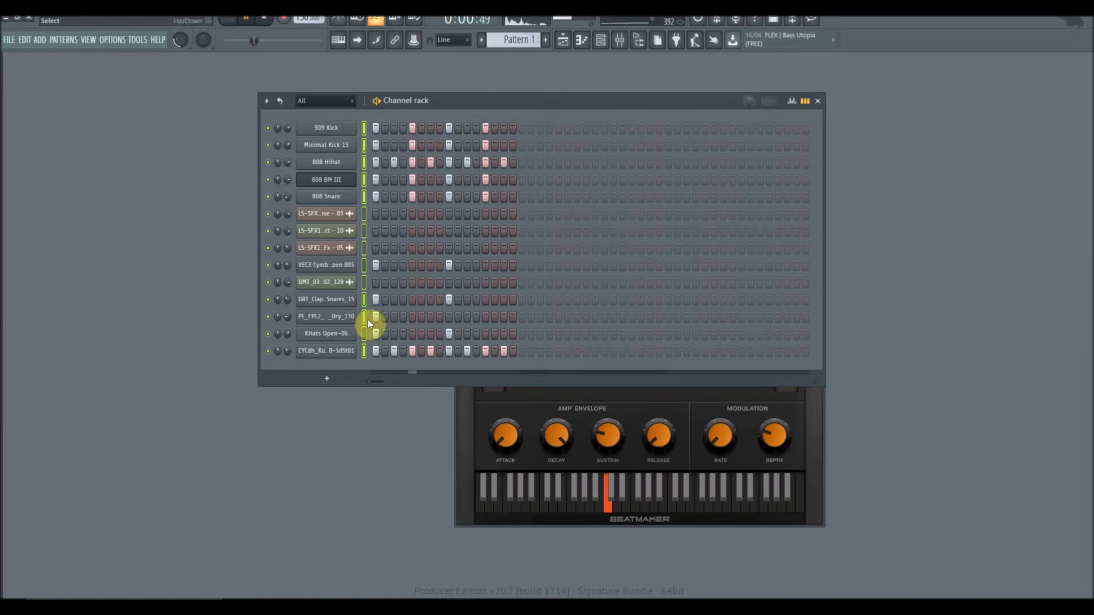
# Audition the 303 hit, Alien hit and Ayahuasskkah samples in the electronic sounds folder against the playing pattern
pyautogui.moveTo(9, 72)
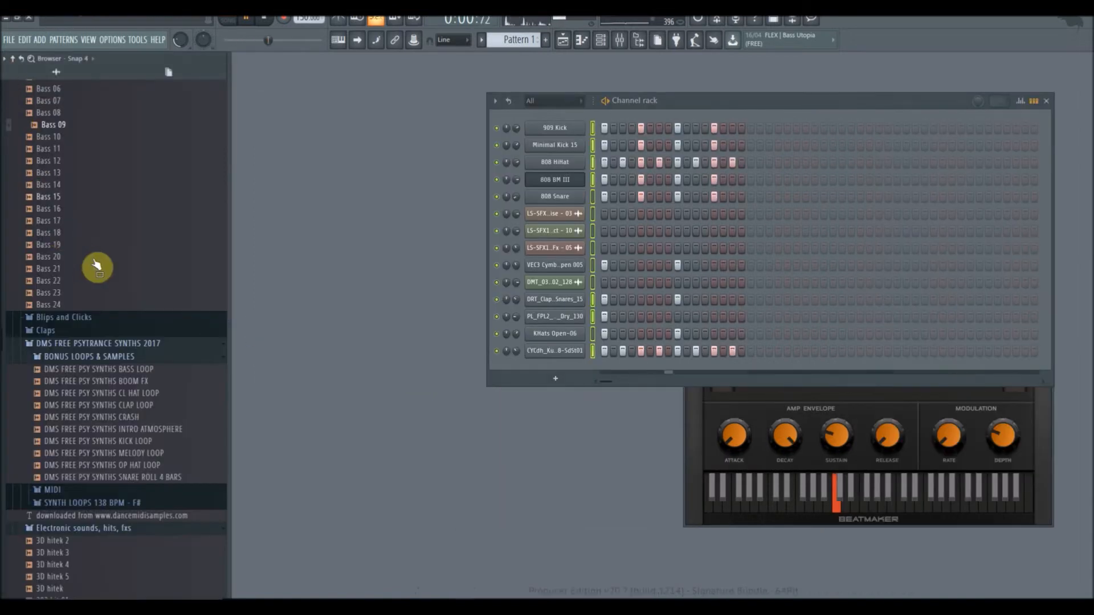
pyautogui.scroll(-4, 136, 343)
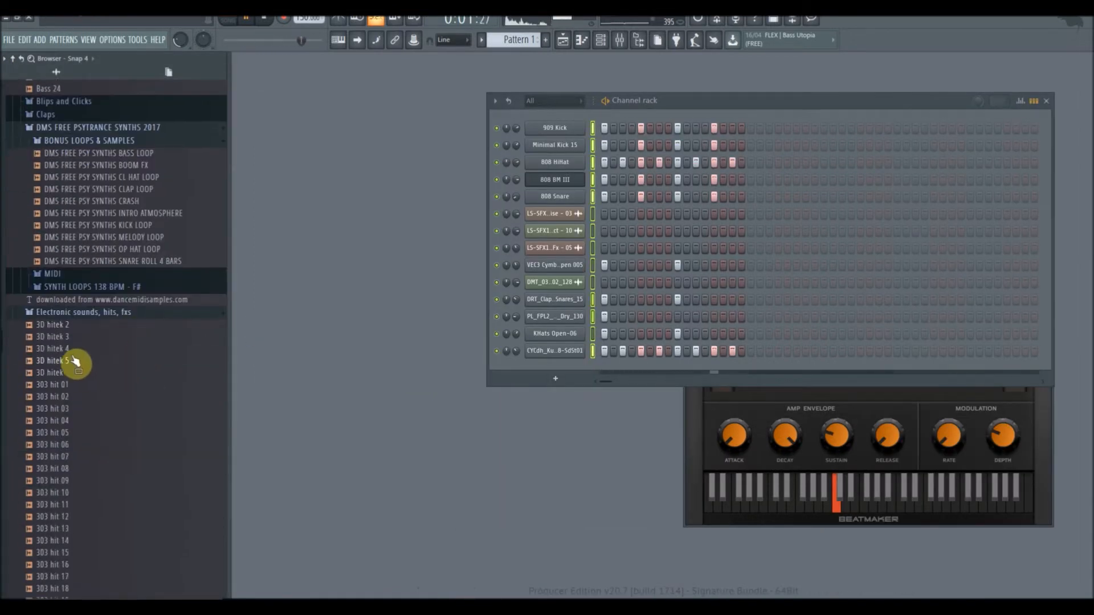
pyautogui.scroll(-6, 65, 342)
pyautogui.click(54, 313)
pyautogui.click(55, 301)
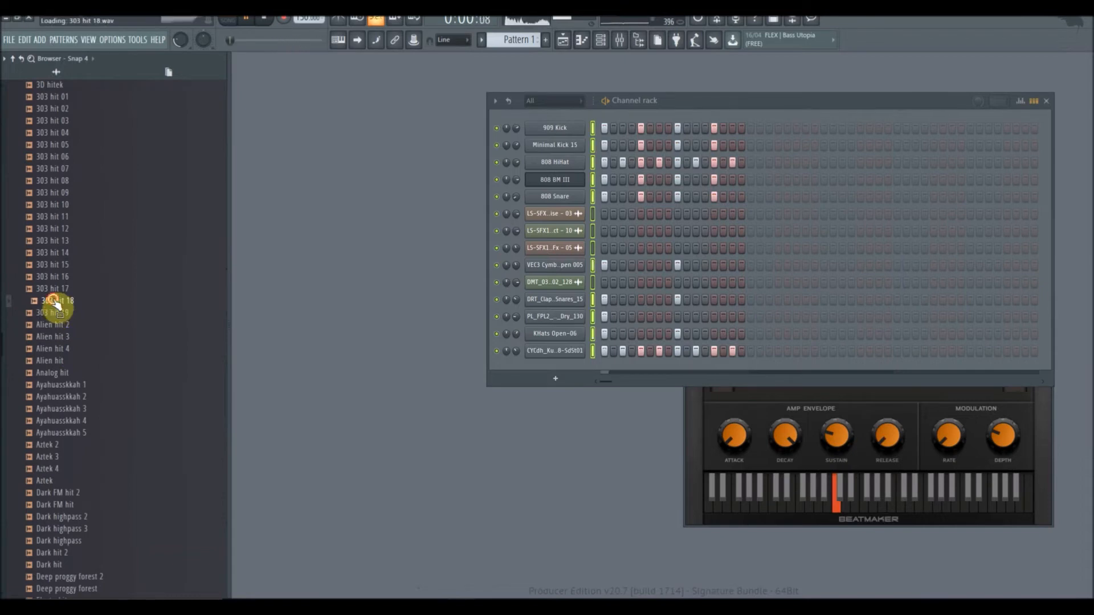
pyautogui.click(61, 325)
pyautogui.click(62, 349)
pyautogui.click(61, 384)
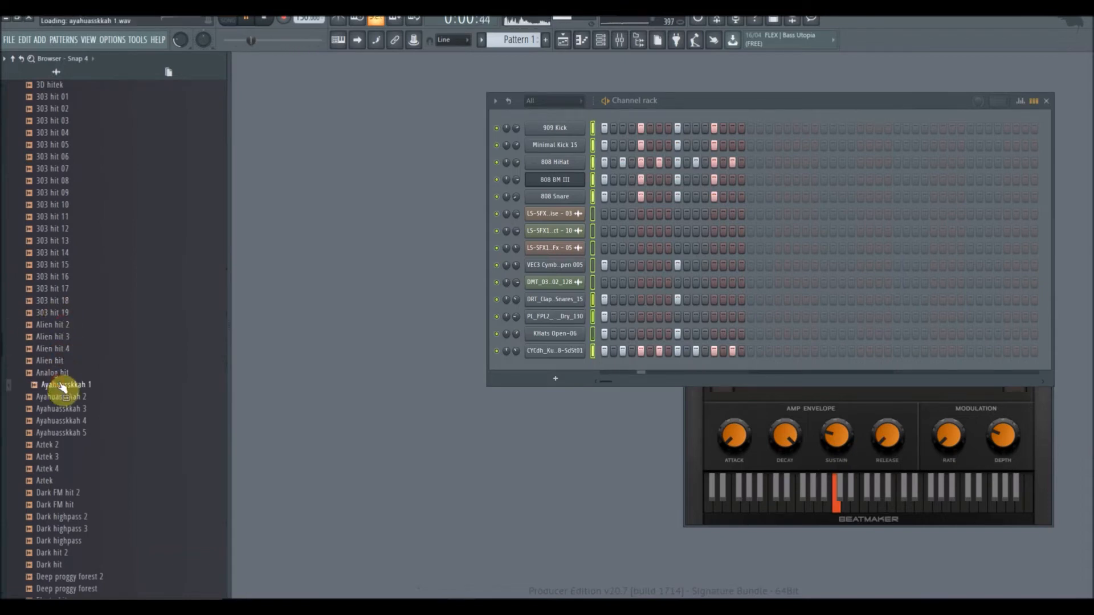
pyautogui.click(67, 408)
pyautogui.click(74, 421)
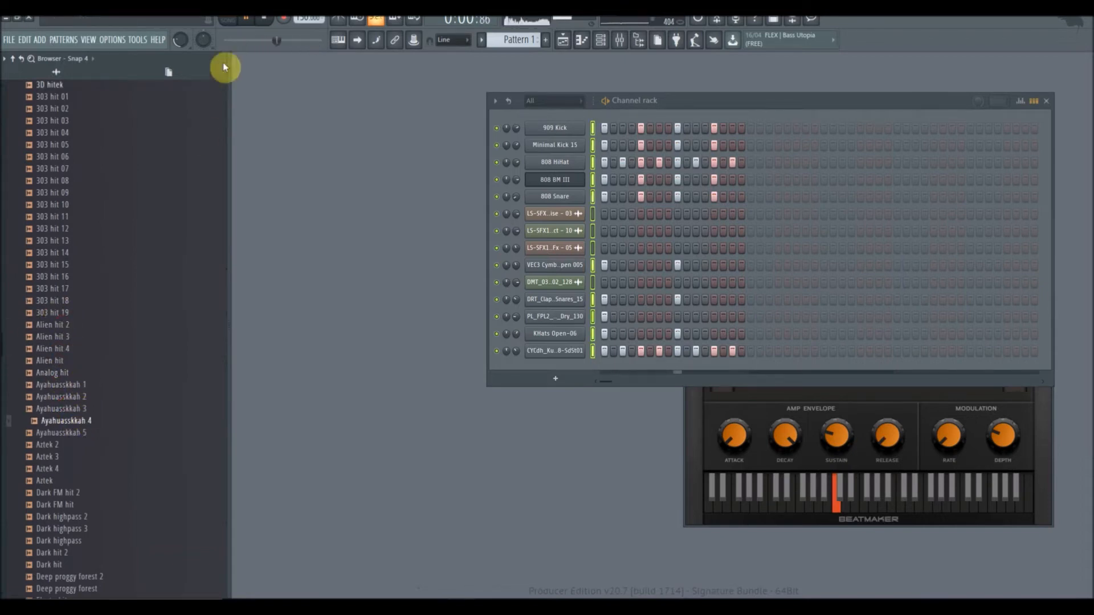
pyautogui.click(172, 43)
pyautogui.click(159, 41)
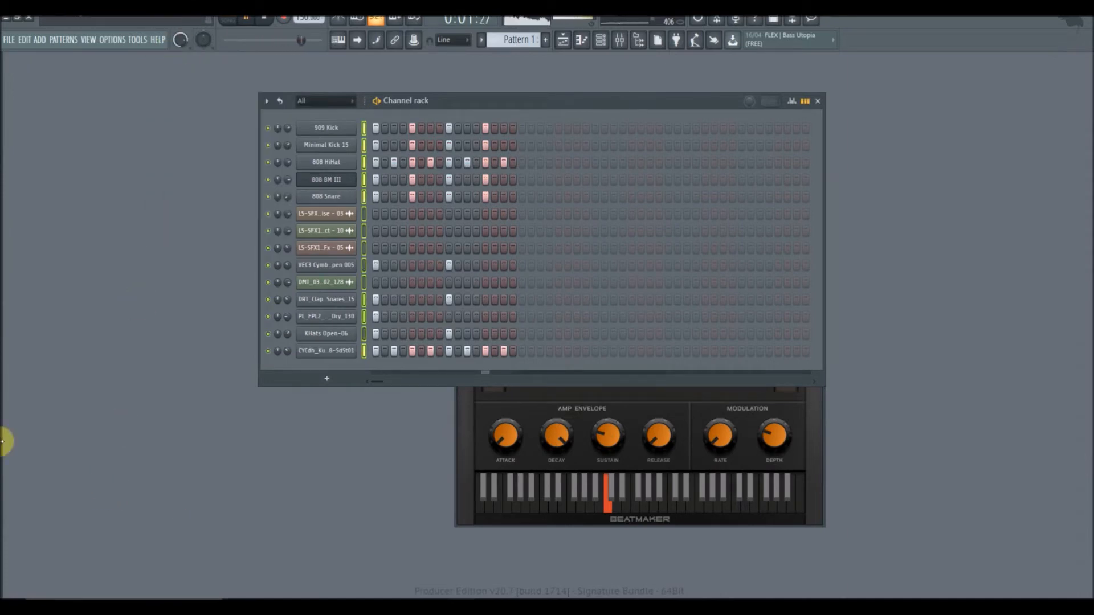
# Audition the Aztek, Dark FM hit and Dark highpass samples while the pattern plays
pyautogui.moveTo(1, 424)
pyautogui.click(54, 457)
pyautogui.click(53, 469)
pyautogui.click(59, 493)
pyautogui.click(66, 505)
pyautogui.click(80, 518)
pyautogui.scroll(-6, 74, 484)
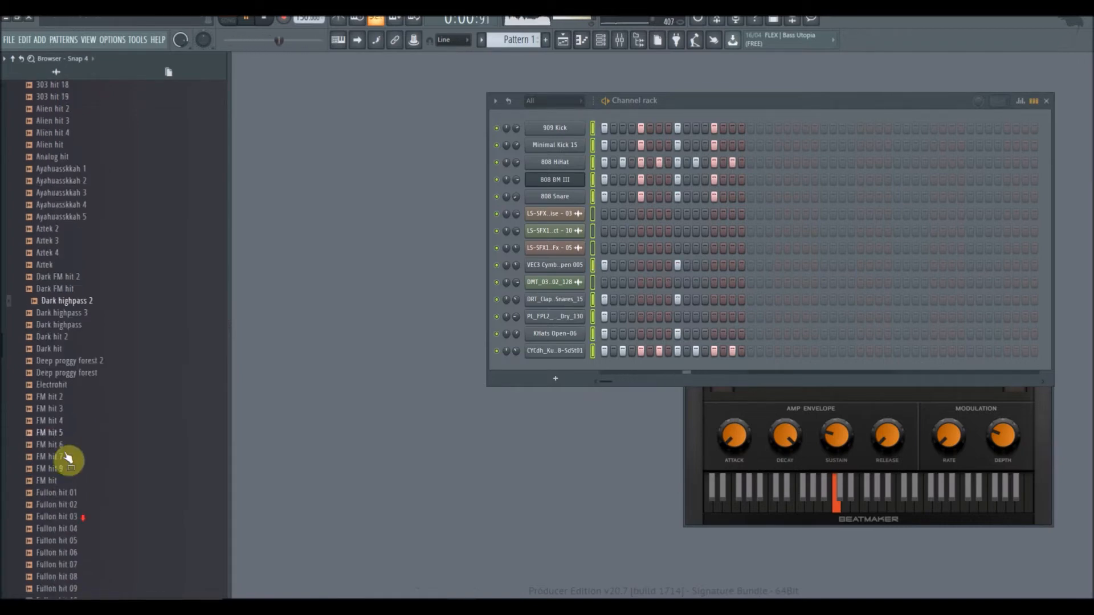
# Add the Deep proggy forest sample as a new channel and fill each 2 steps
pyautogui.click(72, 373)
pyautogui.moveTo(72, 373); pyautogui.dragTo(409, 374)
pyautogui.moveTo(337, 369); pyautogui.dragTo(335, 368)
pyautogui.rightClick(331, 368)
pyautogui.moveTo(416, 390)
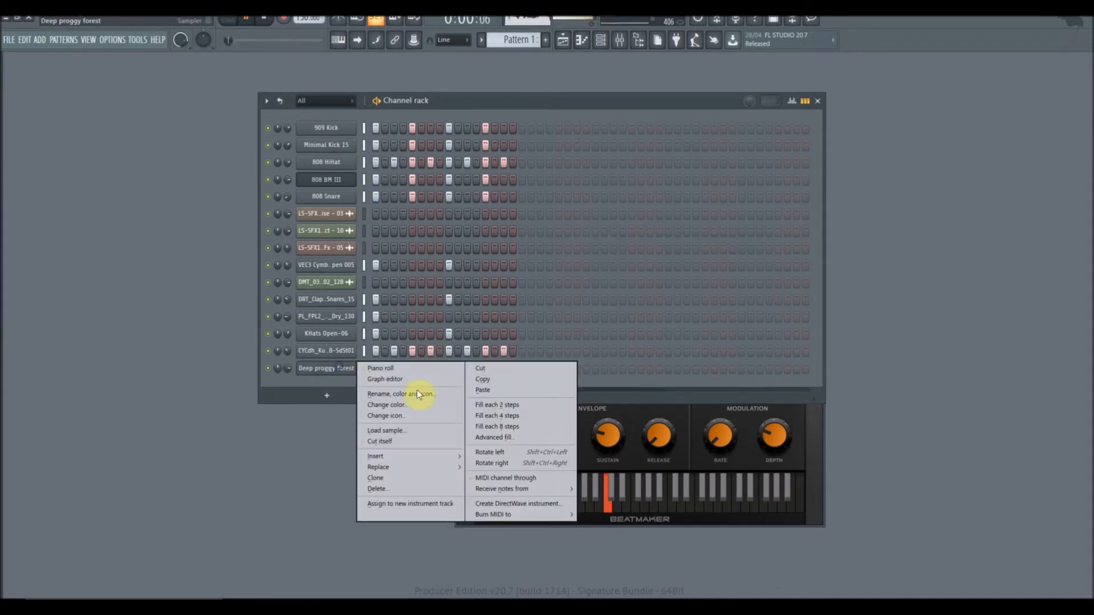
pyautogui.click(509, 410)
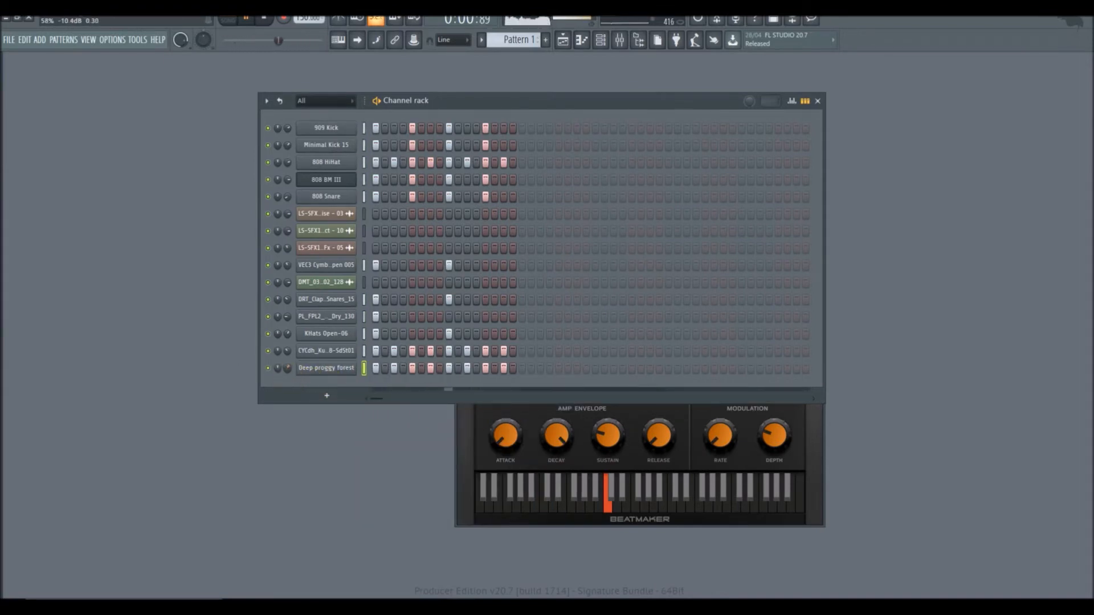
# Audition the FM hit, Fullon hit and further samples down the list to Peyoetlah
pyautogui.moveTo(1, 426)
pyautogui.click(66, 494)
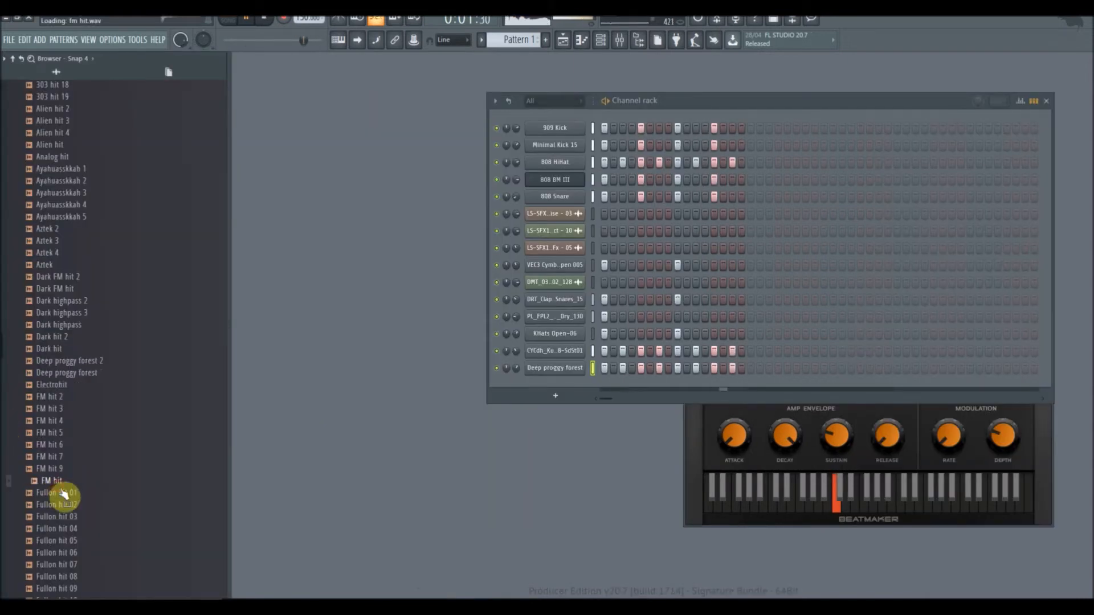
pyautogui.scroll(-8, 80, 507)
pyautogui.click(73, 494)
pyautogui.scroll(-8, 72, 495)
pyautogui.click(52, 470)
pyautogui.click(49, 445)
pyautogui.click(46, 398)
pyautogui.scroll(-8, 66, 509)
pyautogui.click(66, 506)
pyautogui.click(60, 471)
# Add the Peyoetlah 6 sample as a new channel and fill each 8 steps
pyautogui.moveTo(64, 489); pyautogui.dragTo(334, 389)
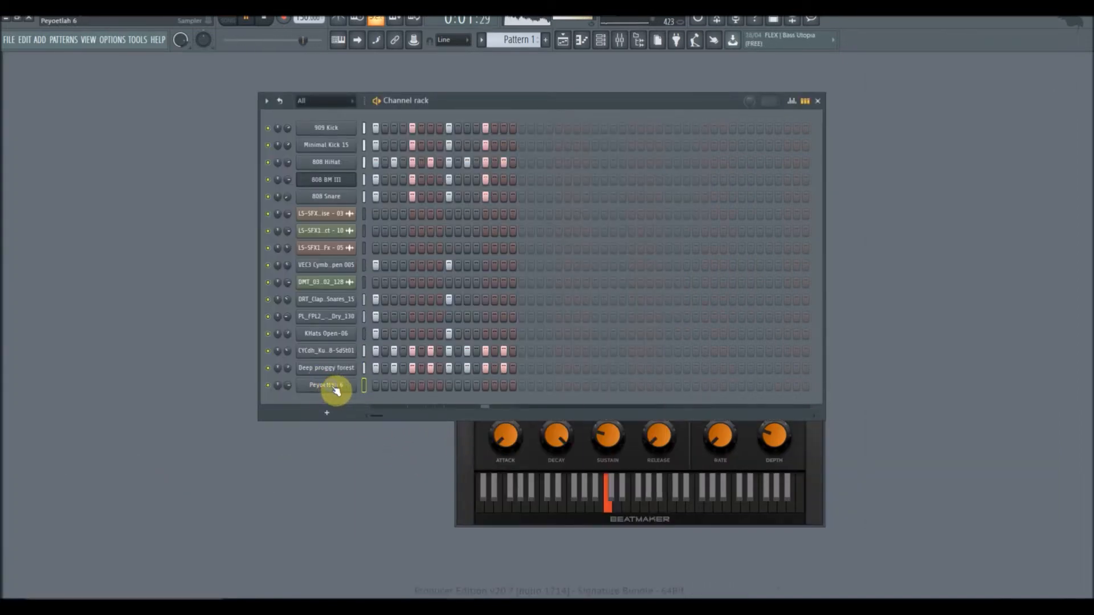
pyautogui.rightClick(336, 390)
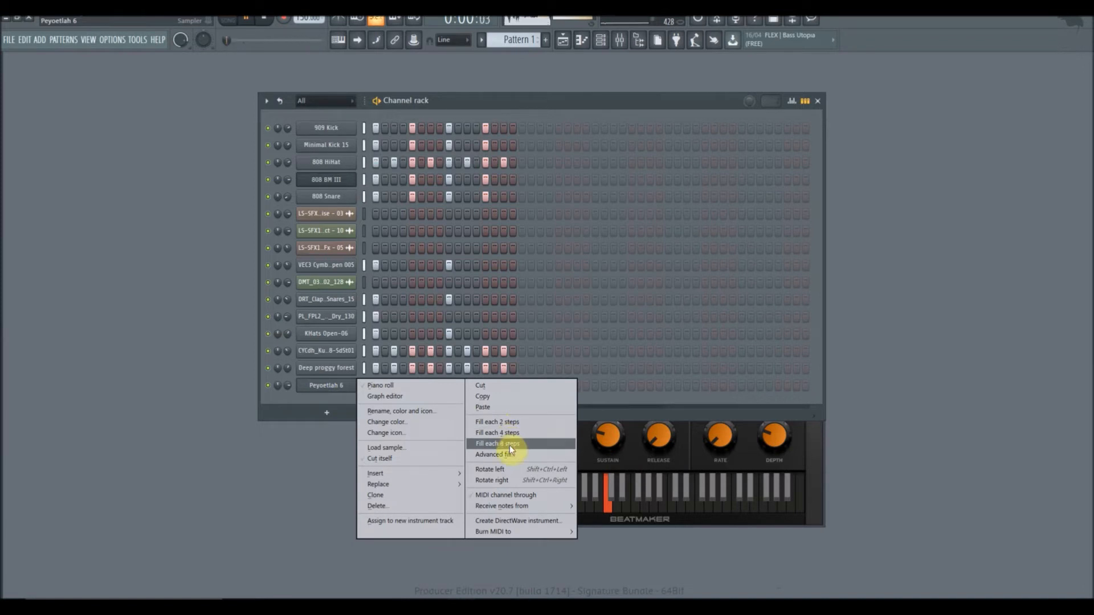
pyautogui.click(509, 445)
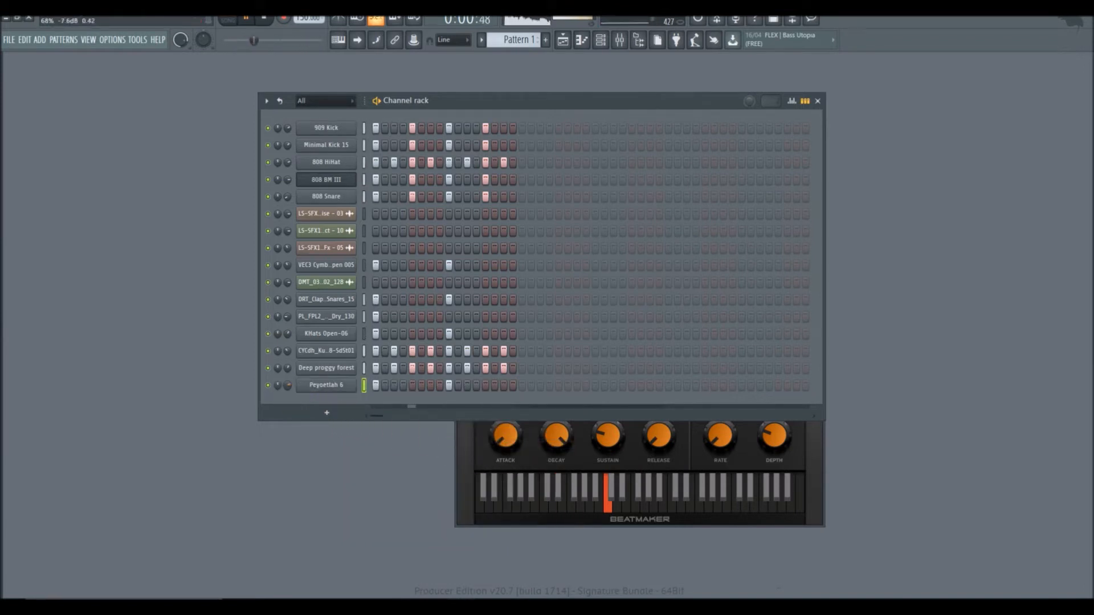
# Shape Peyoetlah 6 with a volume envelope with a longer hold, and make the channel cut itself when retriggered
pyautogui.click(317, 383)
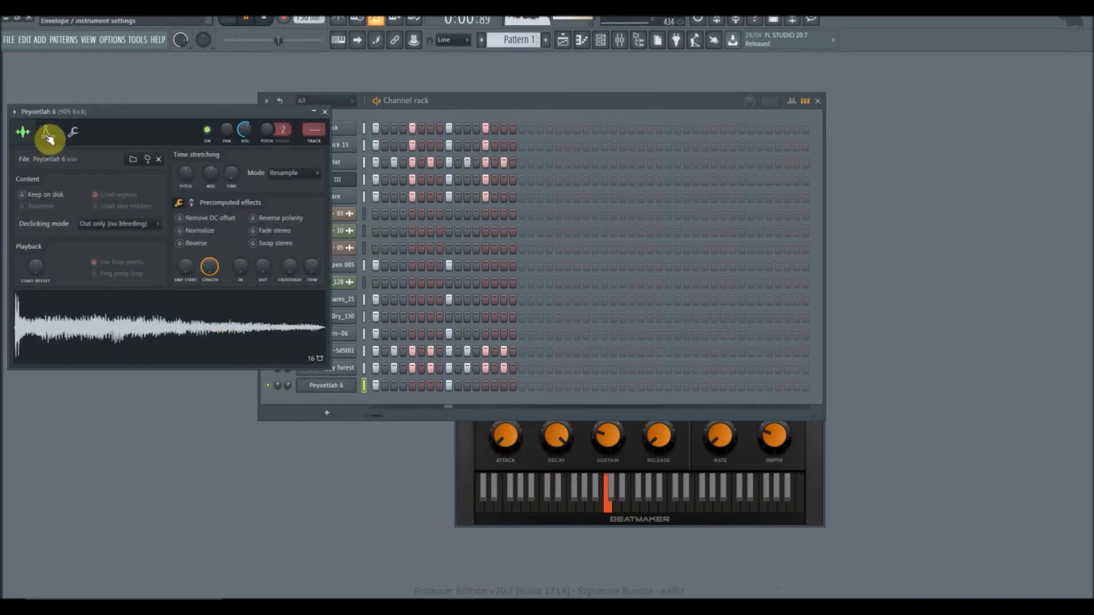
pyautogui.click(48, 132)
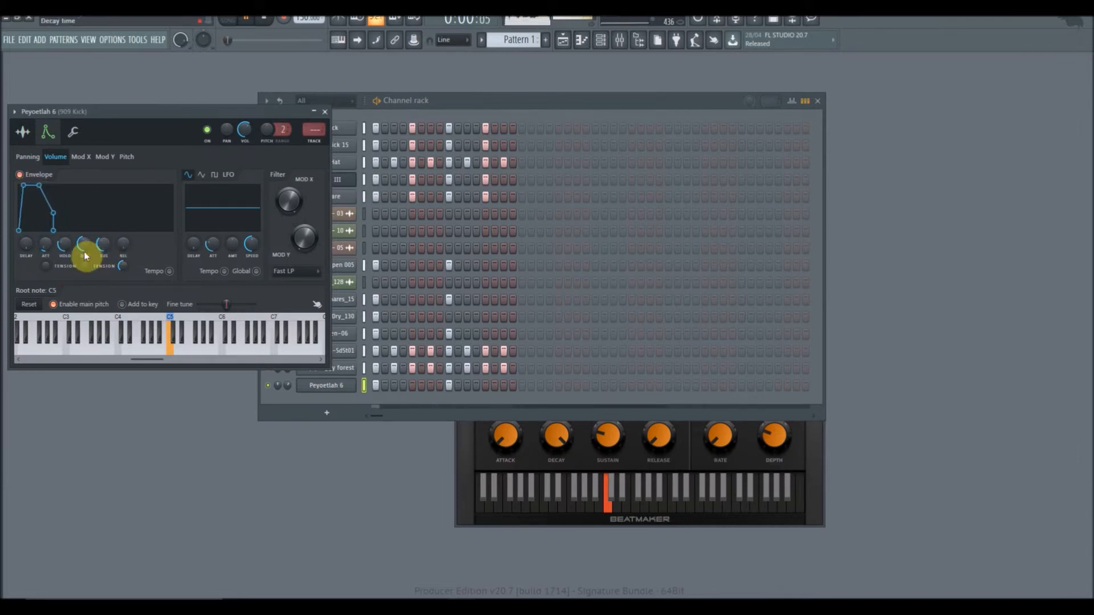
pyautogui.moveTo(72, 251); pyautogui.dragTo(72, 234)
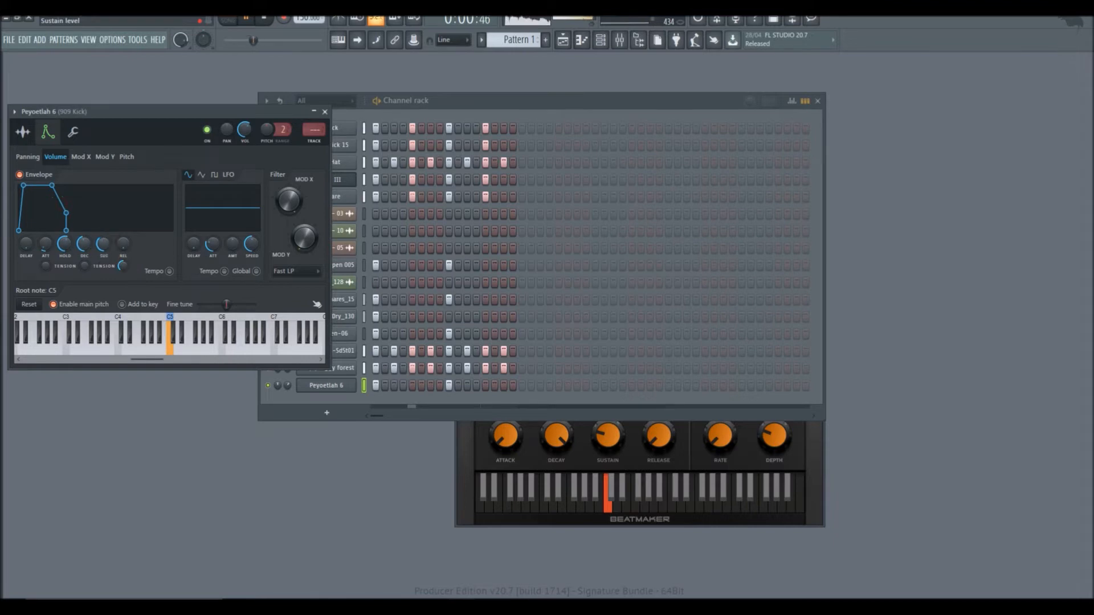
pyautogui.click(74, 142)
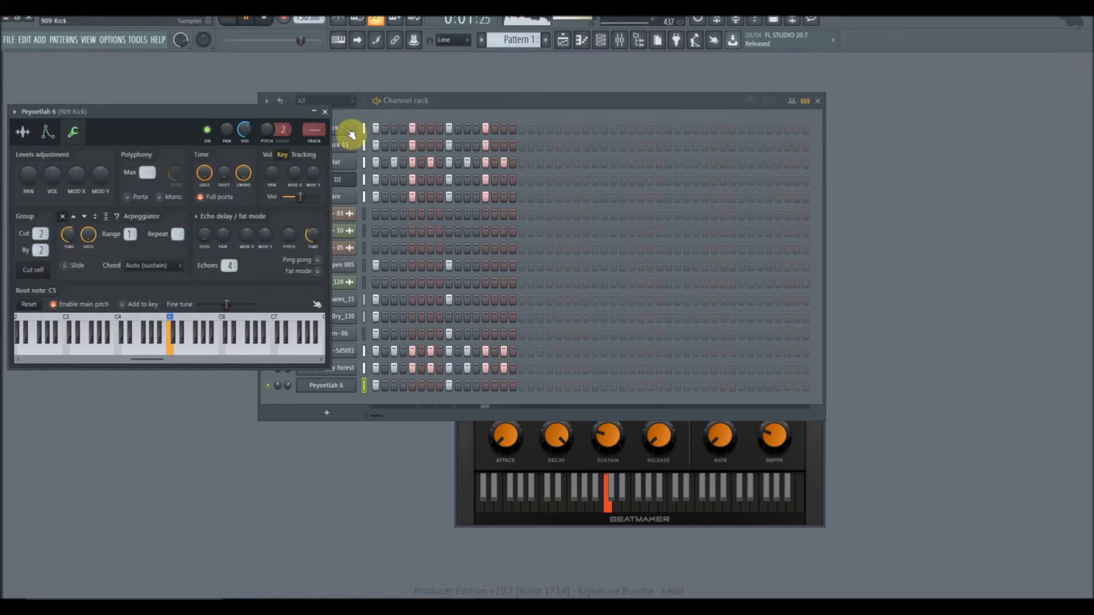
pyautogui.click(325, 111)
# Make the Minimal Kick 15 channel cut itself when retriggered, leaving its volume envelope off
pyautogui.click(333, 144)
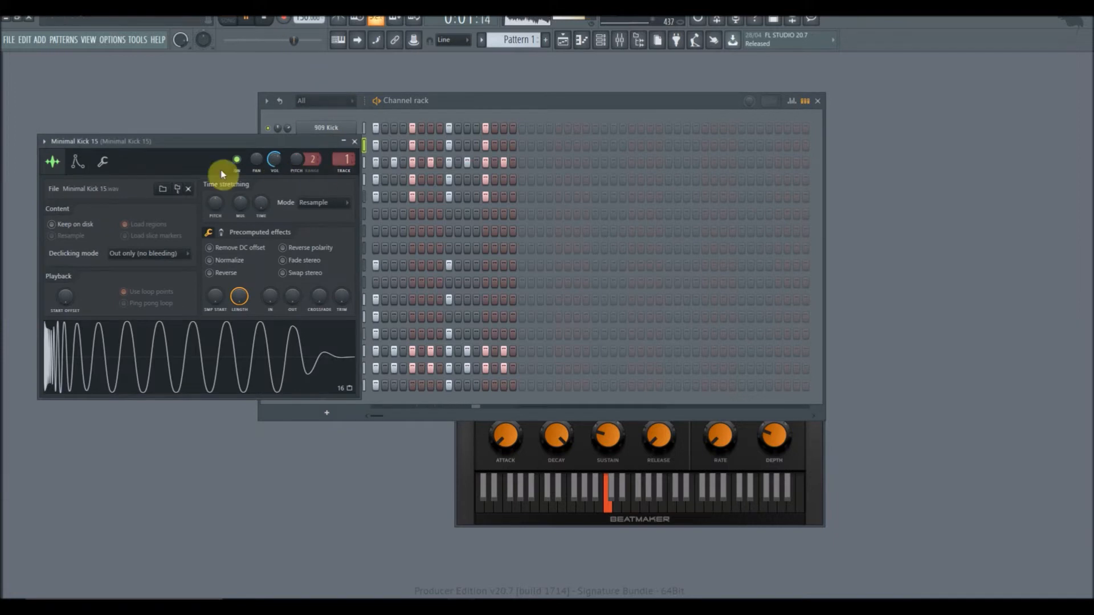
pyautogui.click(83, 171)
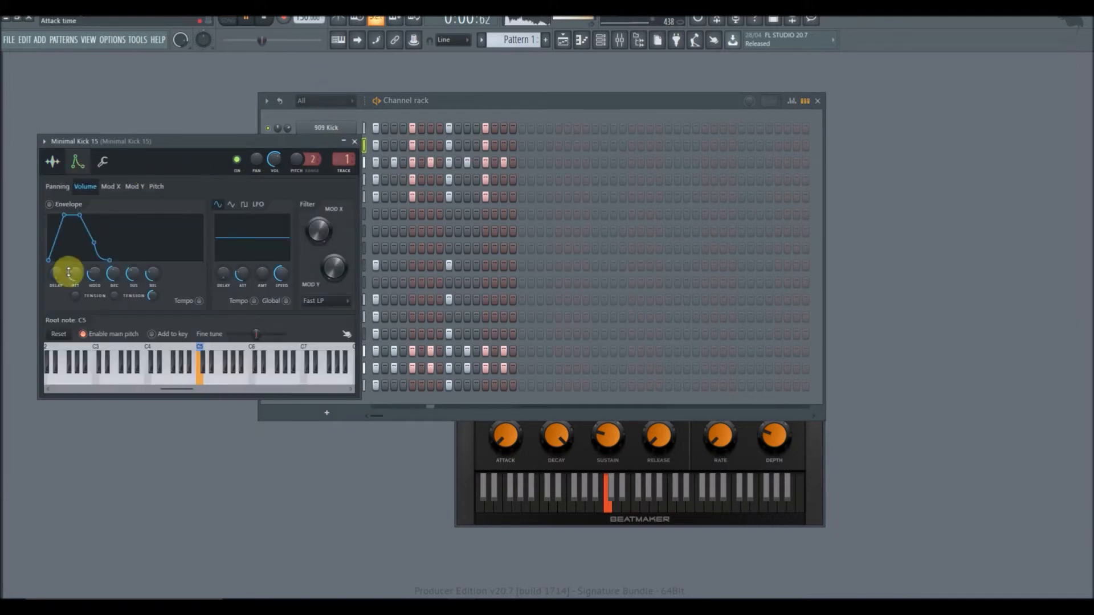
pyautogui.click(103, 165)
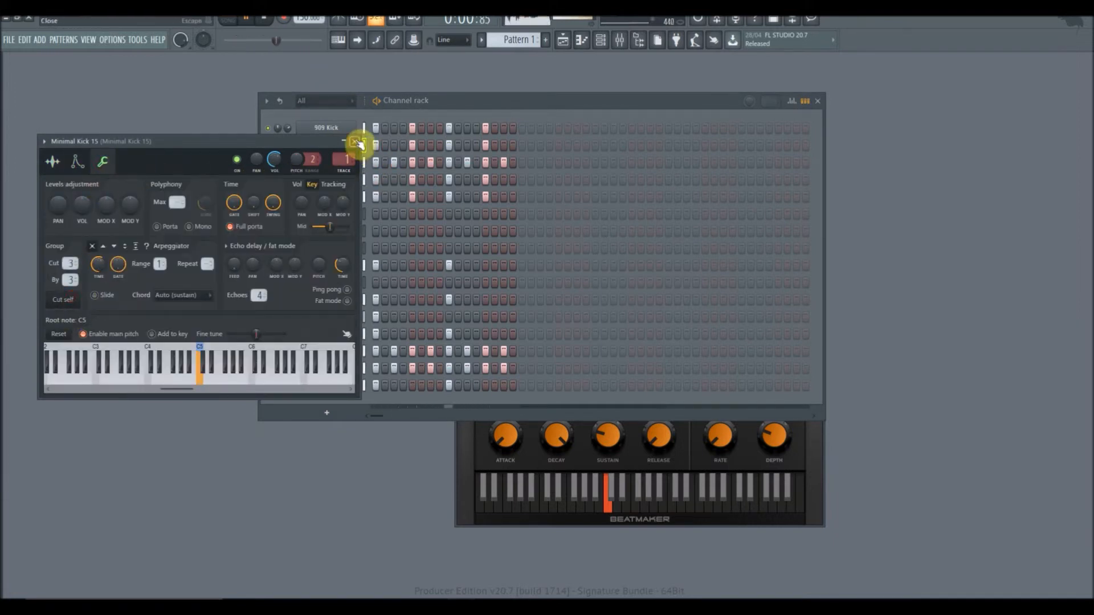
pyautogui.click(354, 141)
# Make the 909 Kick channel cut itself when retriggered
pyautogui.click(331, 128)
pyautogui.click(103, 162)
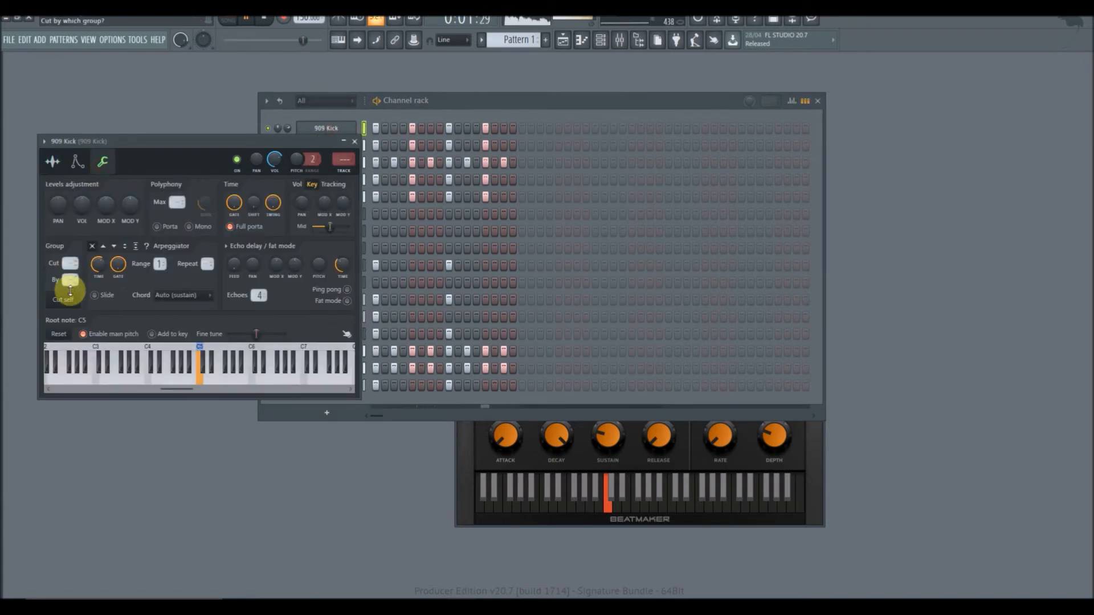
pyautogui.click(74, 300)
pyautogui.click(355, 141)
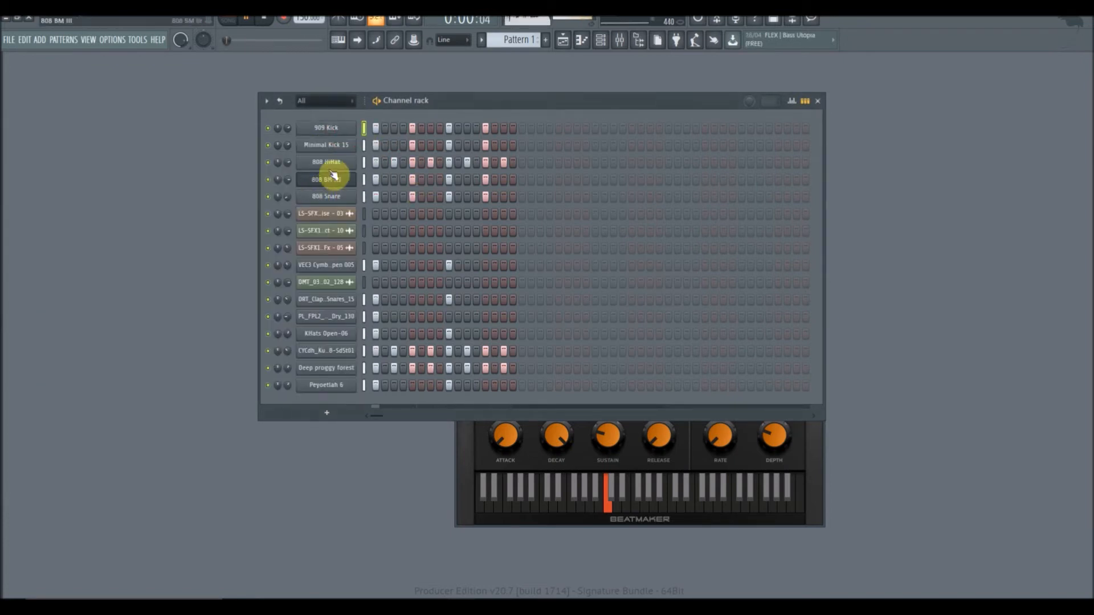
# Make the 808 HiHat channel cut itself when retriggered, then recheck its cut group
pyautogui.click(328, 162)
pyautogui.click(132, 194)
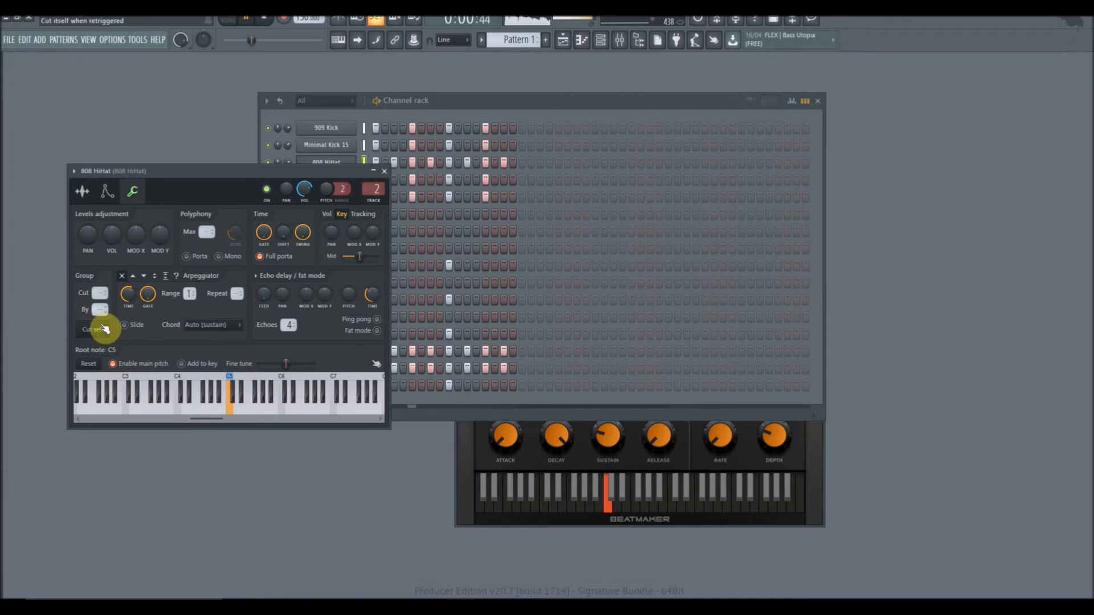
pyautogui.click(384, 170)
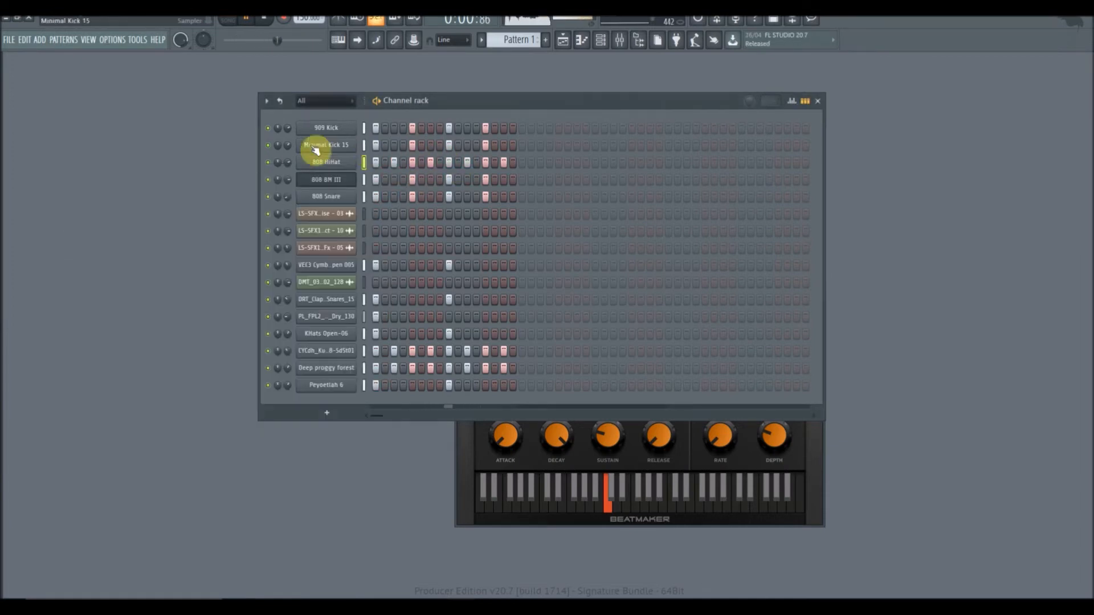
pyautogui.click(324, 167)
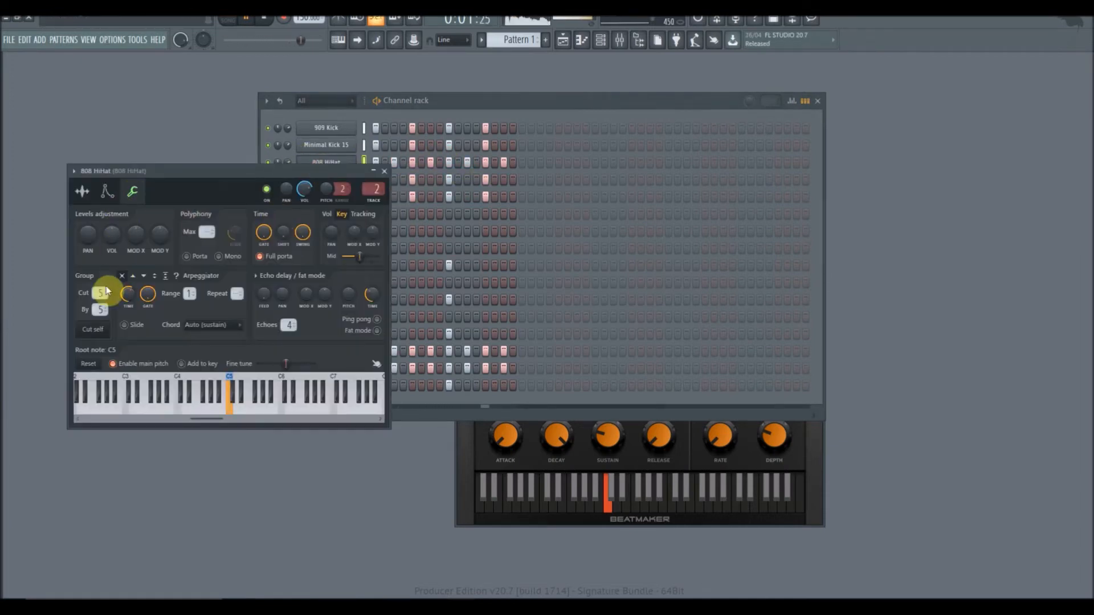
pyautogui.click(386, 171)
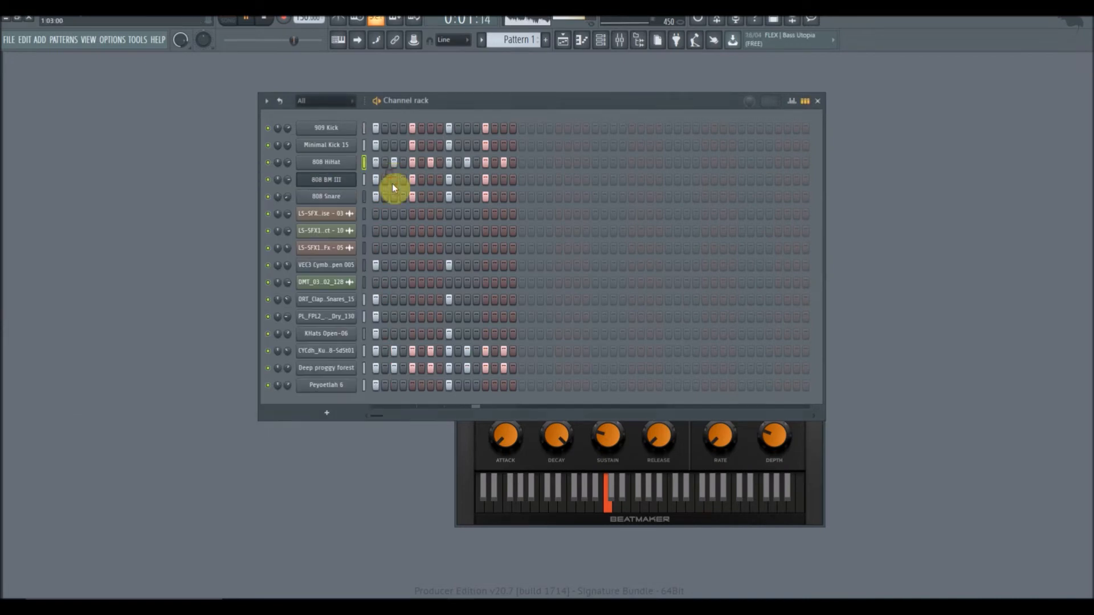
# Make the 808 Snare channel cut itself when retriggered and recheck its group setting
pyautogui.click(334, 193)
pyautogui.click(149, 208)
pyautogui.click(122, 207)
pyautogui.click(147, 210)
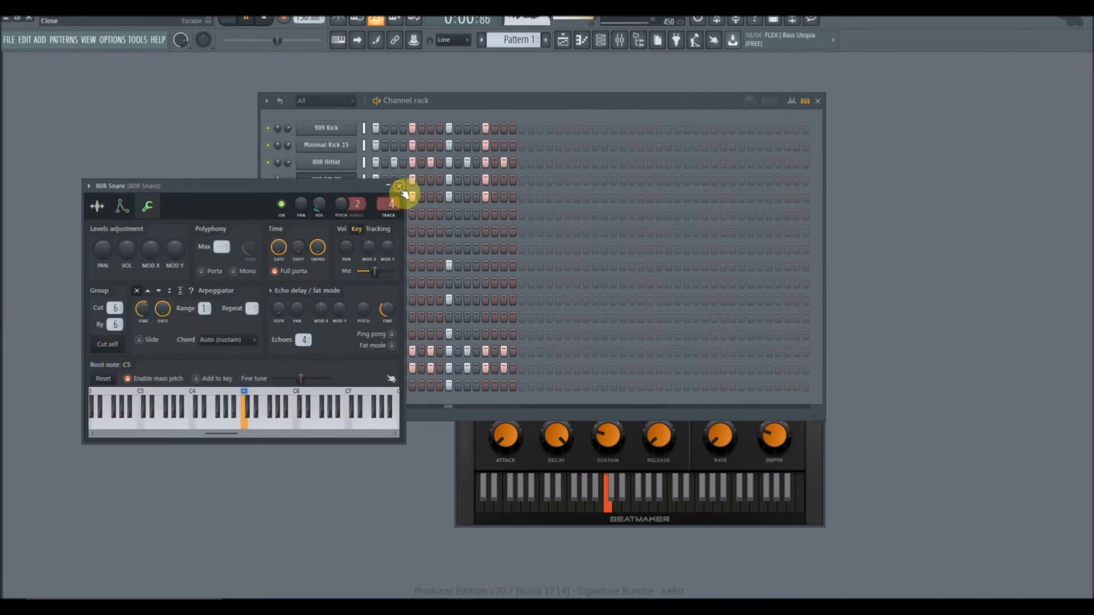
pyautogui.click(399, 186)
pyautogui.click(333, 206)
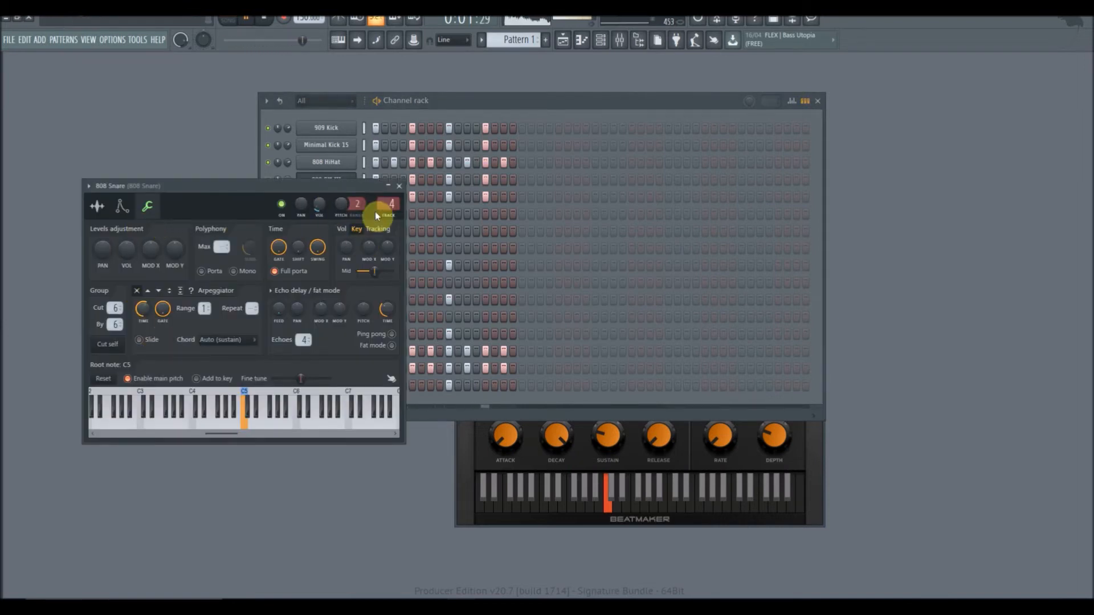
pyautogui.click(399, 189)
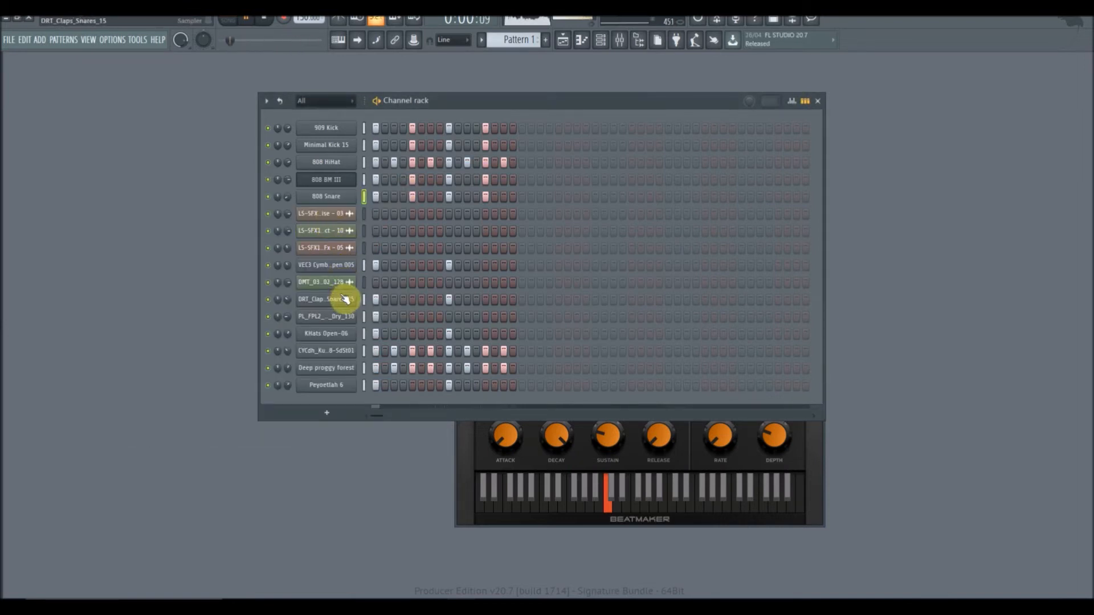
# Make the VEC3 Cymbals HH Open 005, DRT_Claps_Snares_15 and KHats Open-06 channels cut themselves when retriggered
pyautogui.click(336, 269)
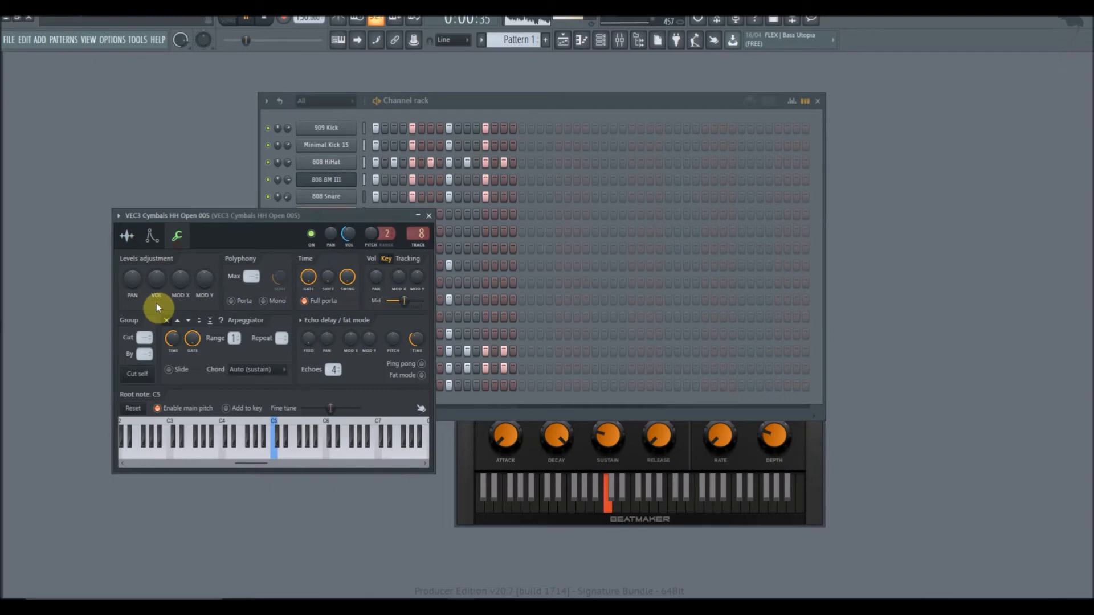
pyautogui.click(430, 218)
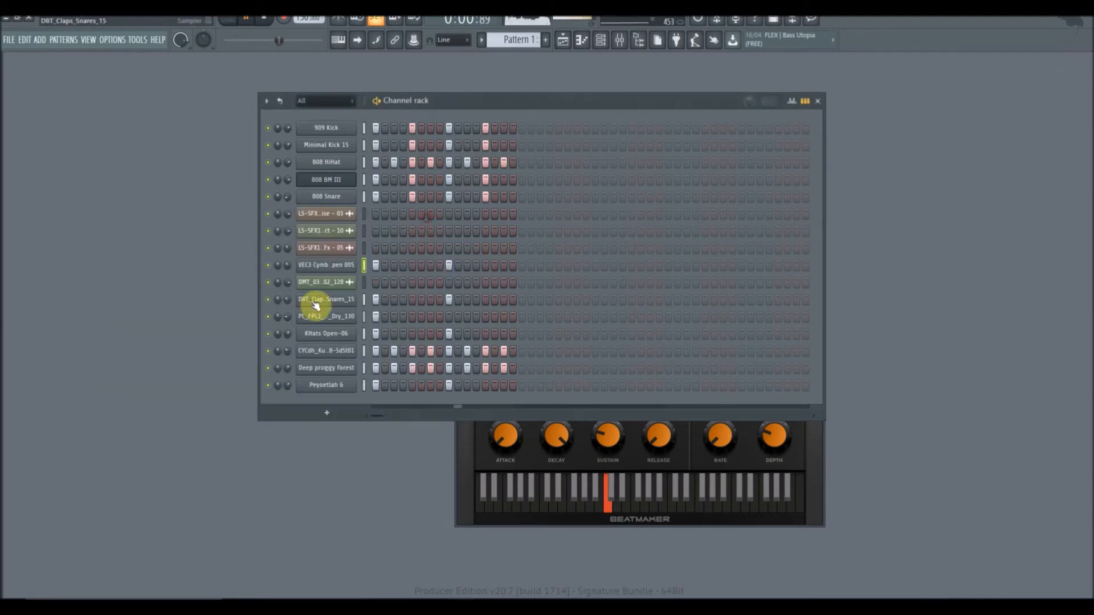
pyautogui.click(316, 302)
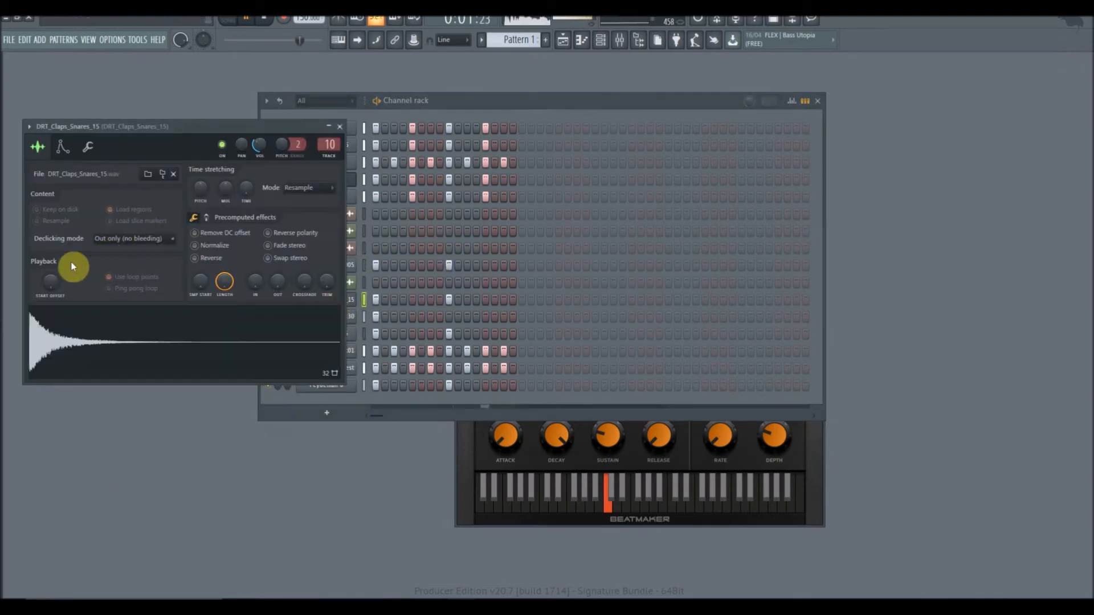
pyautogui.click(63, 147)
pyautogui.click(88, 146)
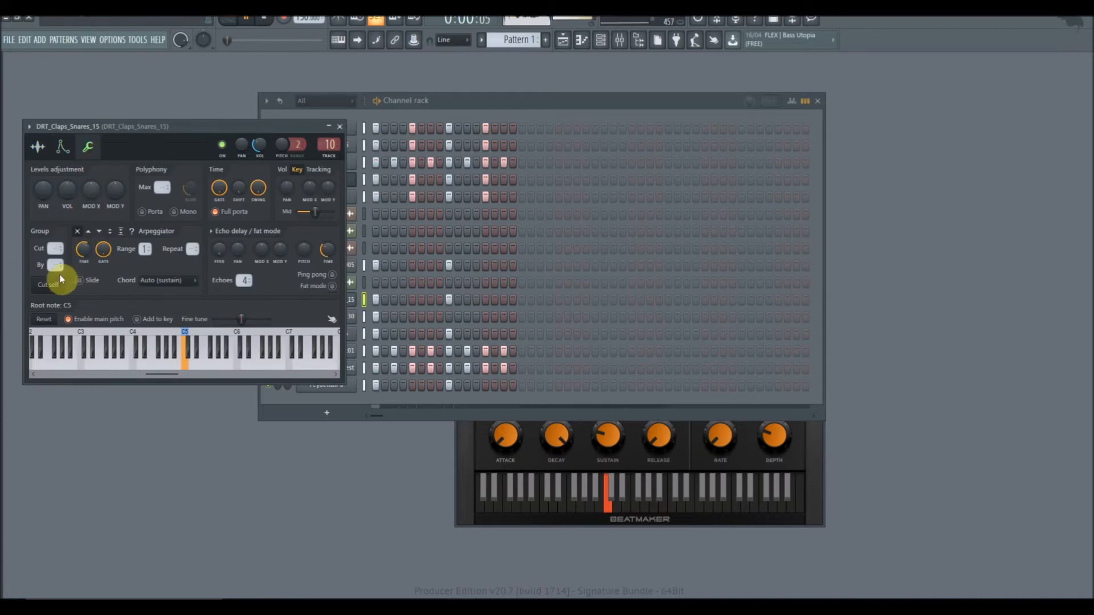
pyautogui.click(340, 127)
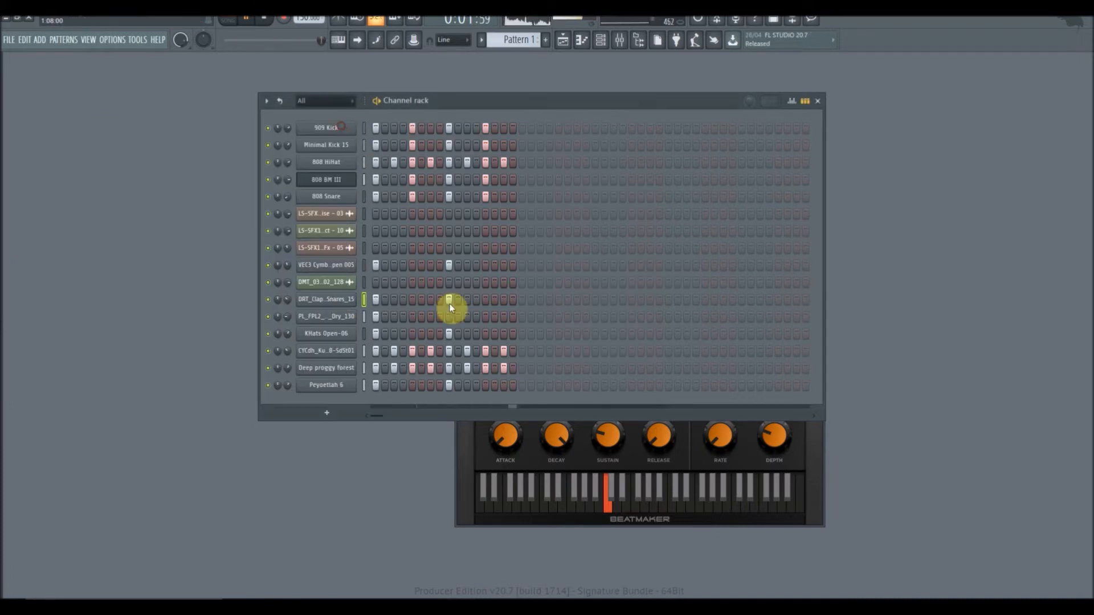
pyautogui.click(335, 335)
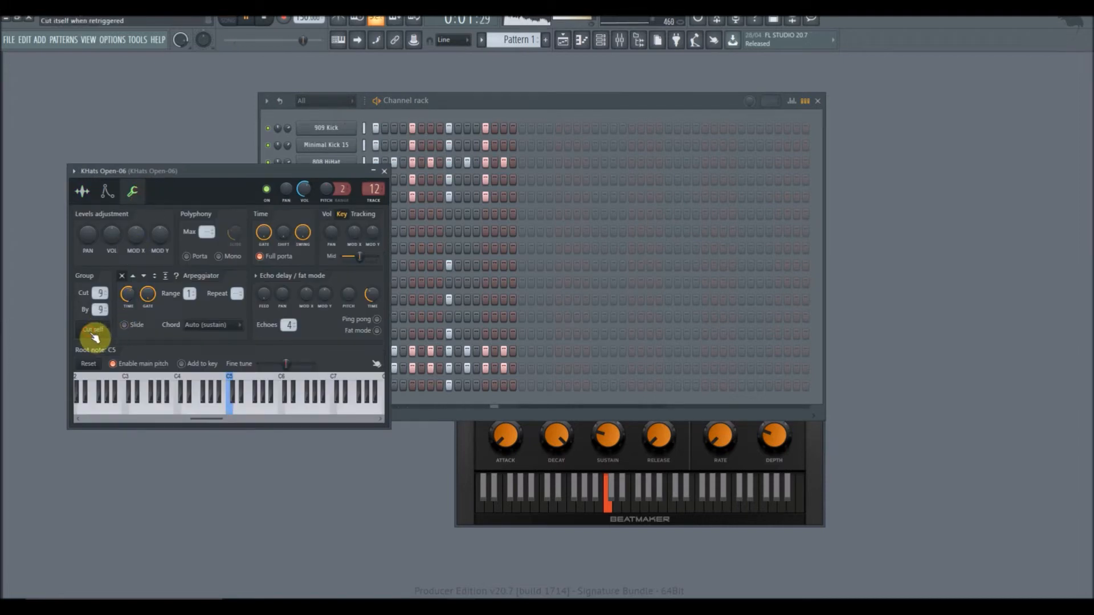
# Make the Deep proggy forest channel cut itself when retriggered
pyautogui.click(387, 171)
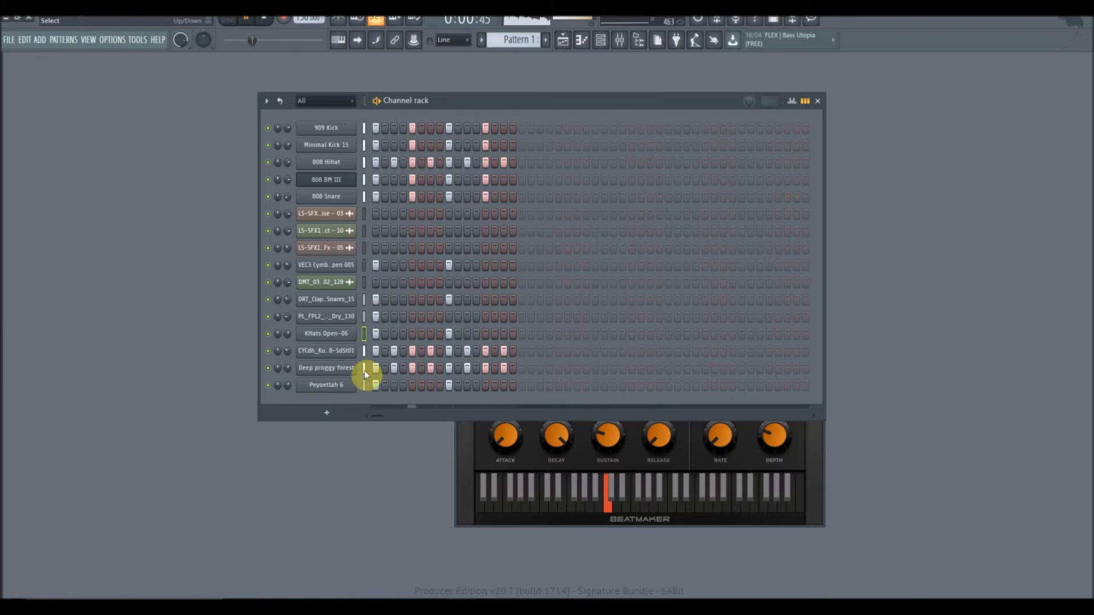
pyautogui.click(342, 369)
pyautogui.click(151, 235)
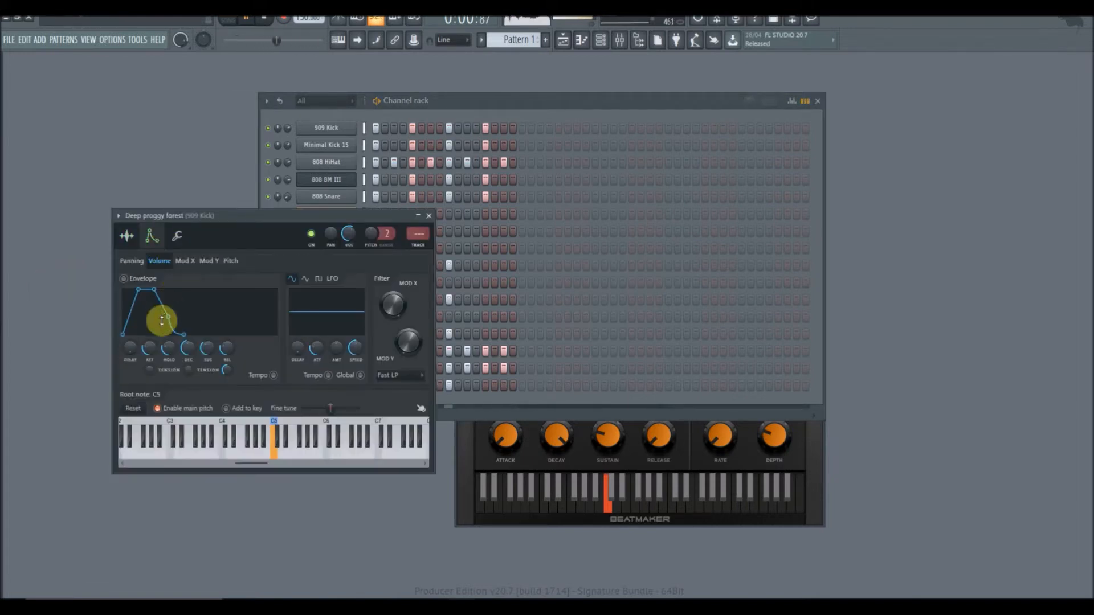
pyautogui.click(177, 235)
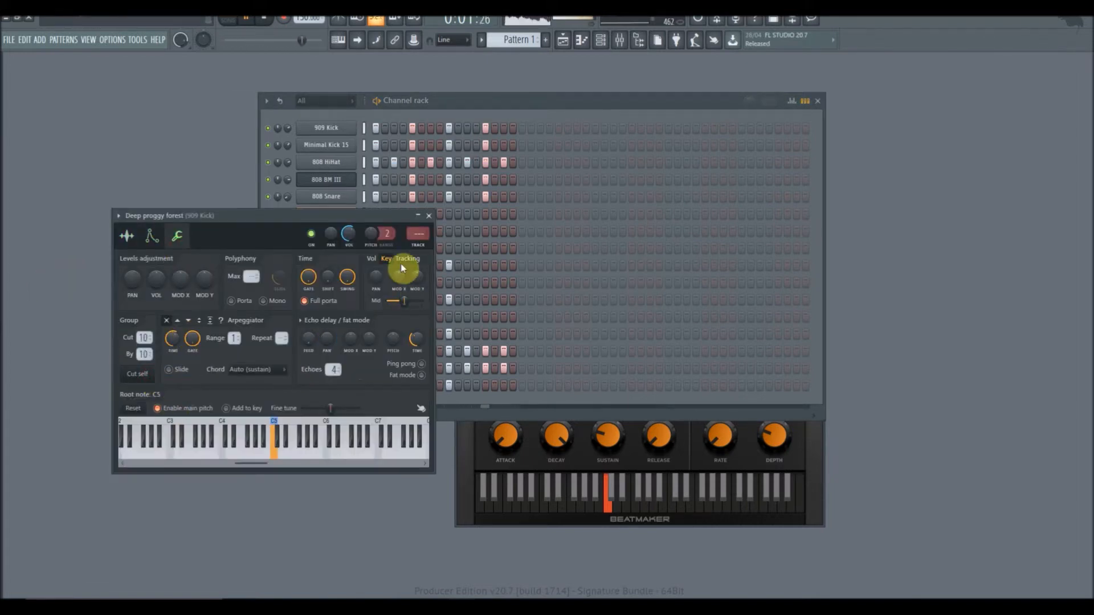
pyautogui.click(429, 216)
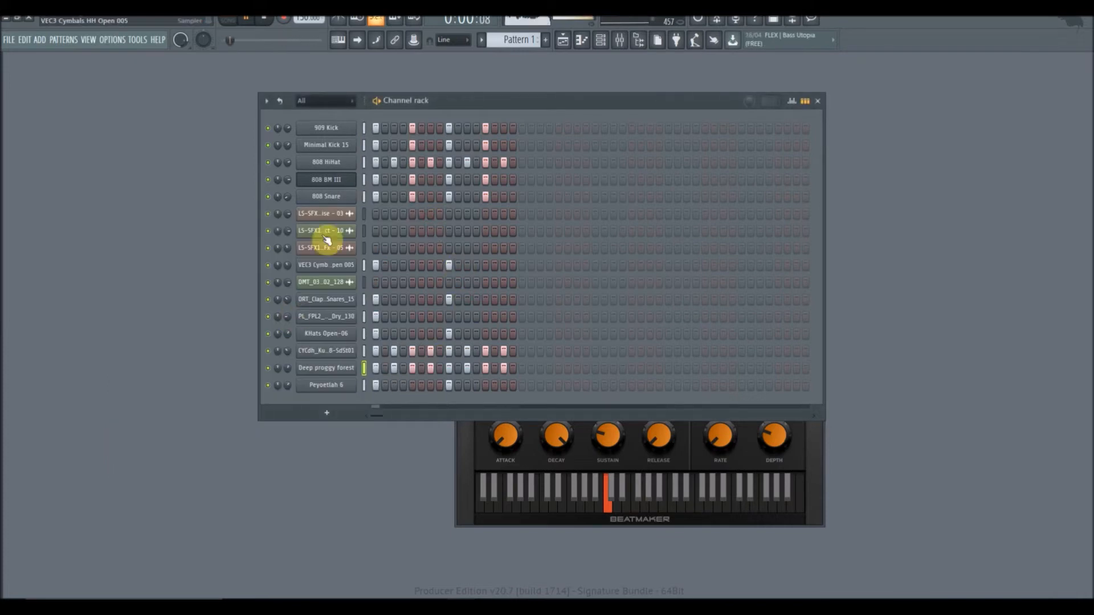
# Look over the 808 HiHat channel's envelope and sample settings and enable portamento for it
pyautogui.click(335, 164)
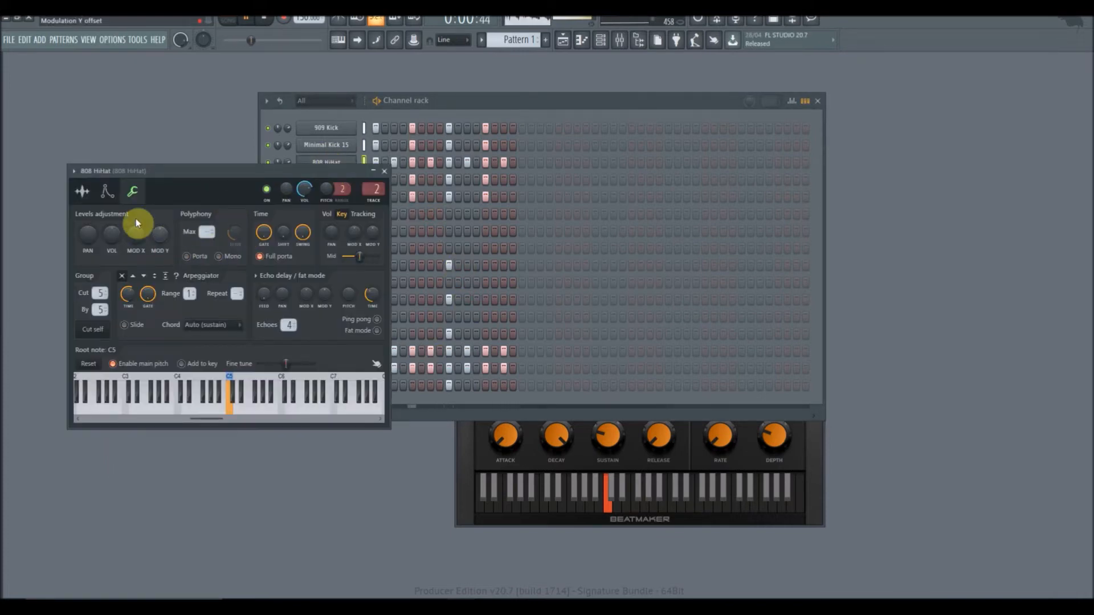
pyautogui.click(107, 196)
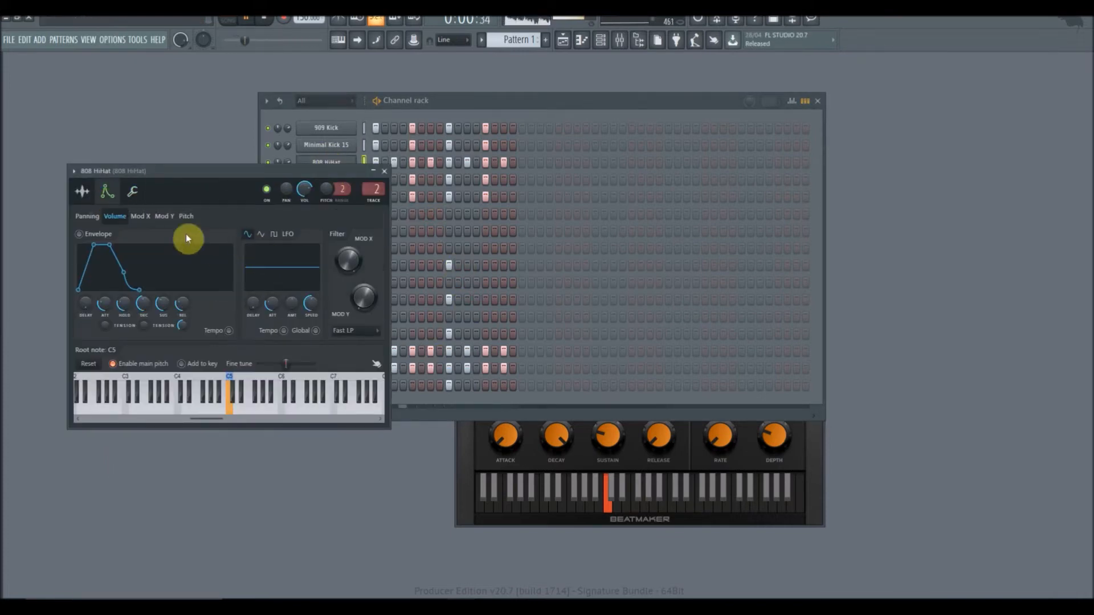
pyautogui.click(86, 194)
pyautogui.click(133, 197)
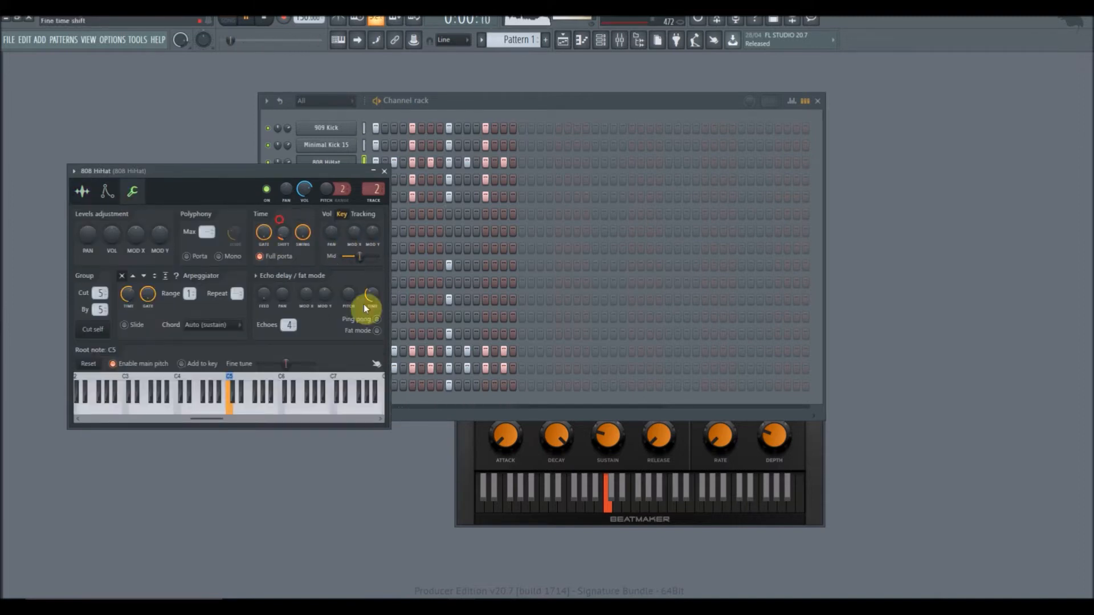
pyautogui.click(219, 257)
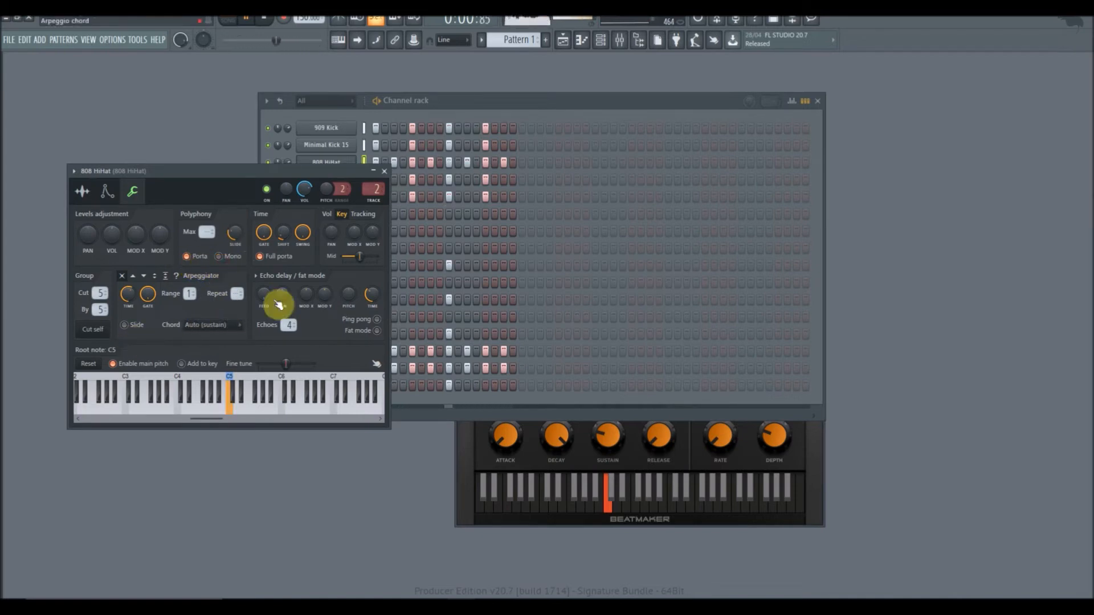
pyautogui.click(387, 172)
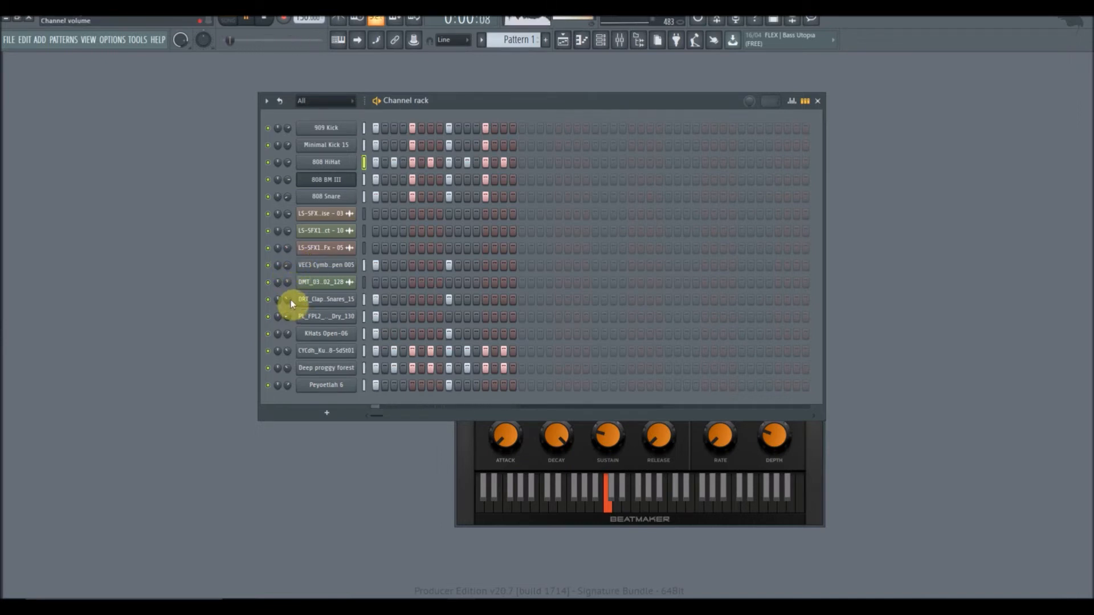
# Lower the channel volumes of the DMT_03 percussion and PL_FPL2 arp channels in the channel rack
pyautogui.moveTo(289, 285); pyautogui.dragTo(289, 342)
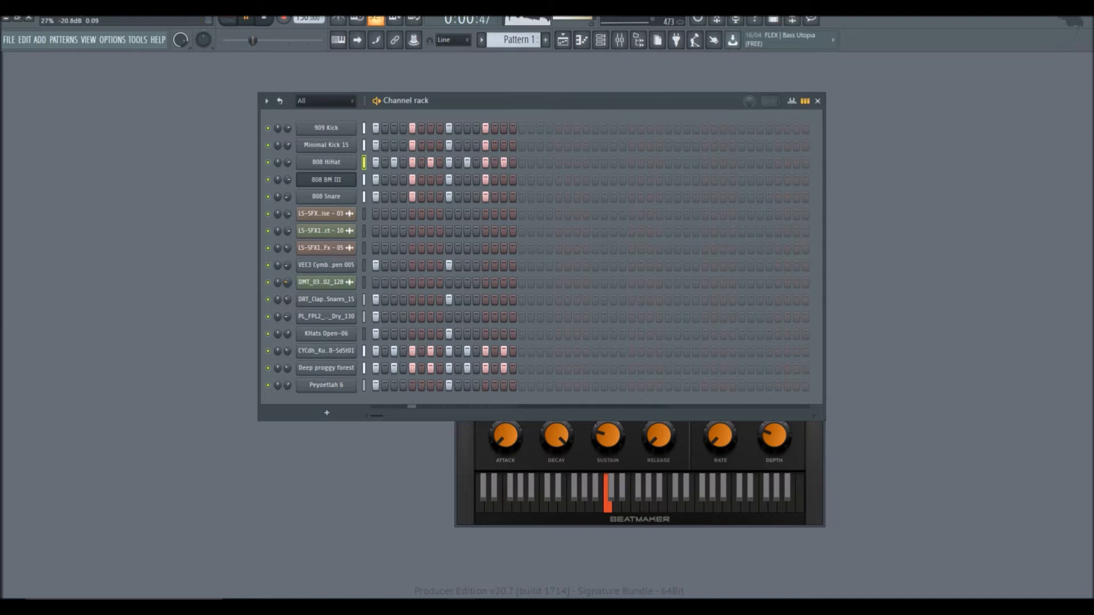
pyautogui.moveTo(288, 318); pyautogui.dragTo(291, 326)
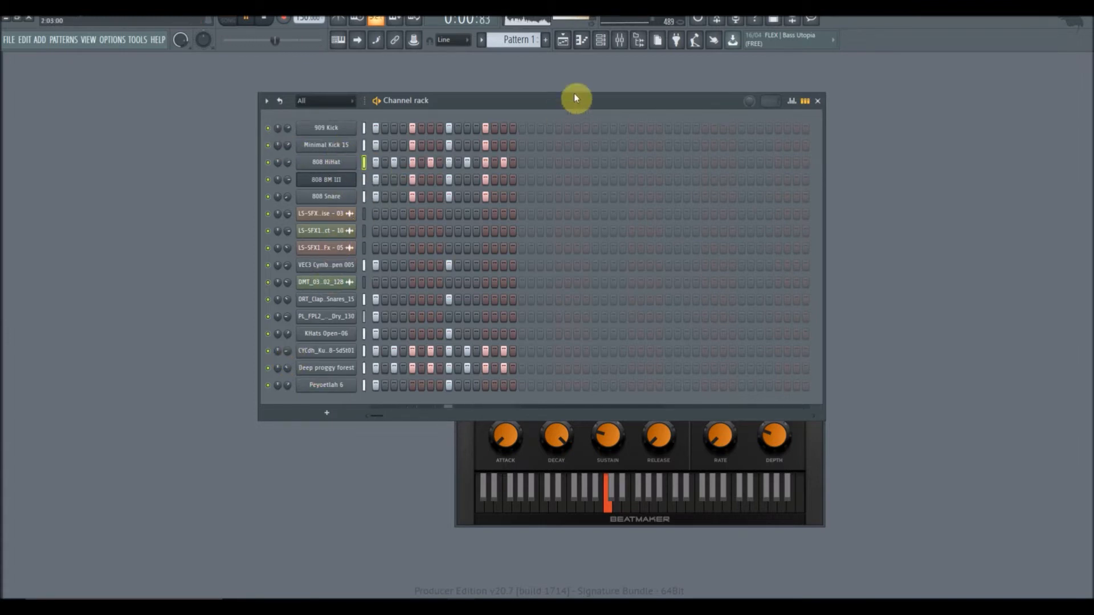
pyautogui.click(601, 46)
pyautogui.click(600, 43)
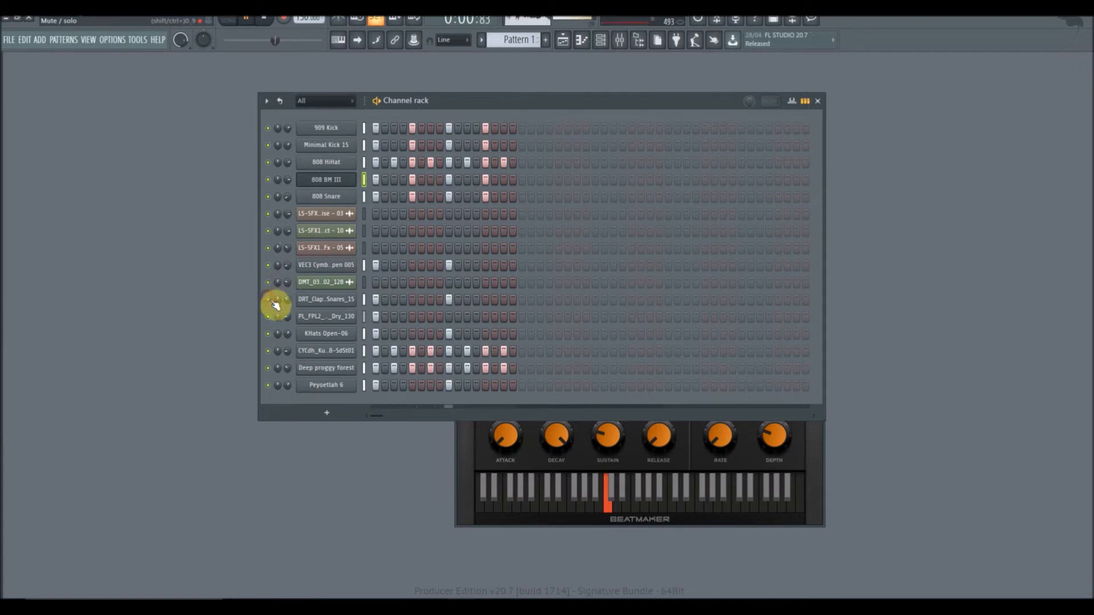
pyautogui.moveTo(286, 319); pyautogui.dragTo(287, 365)
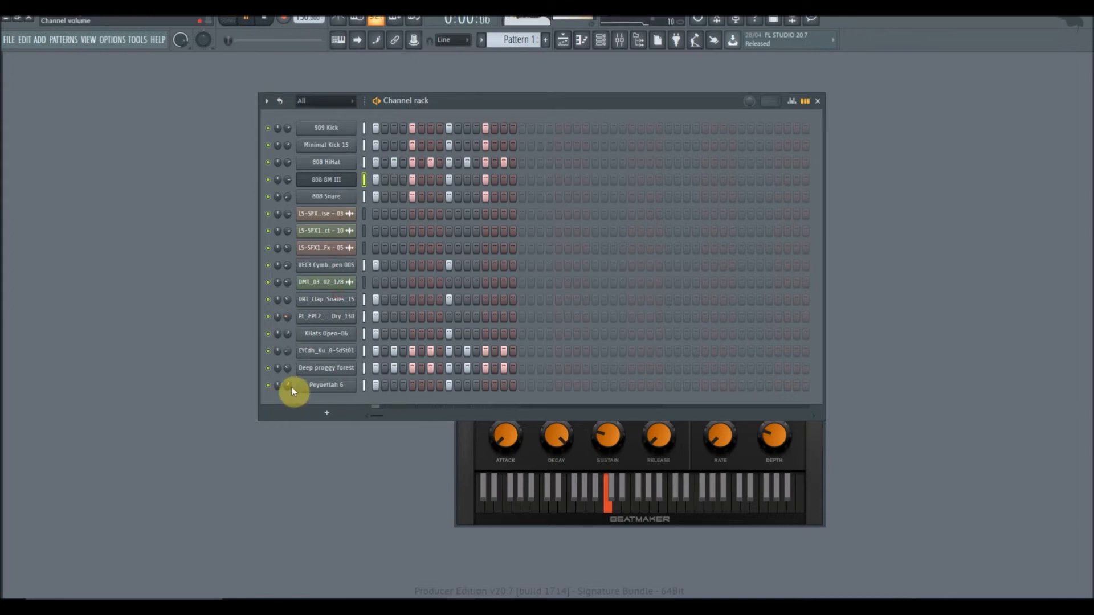
# Route the Peyoetlah 6 channel to mixer track 15
pyautogui.click(341, 387)
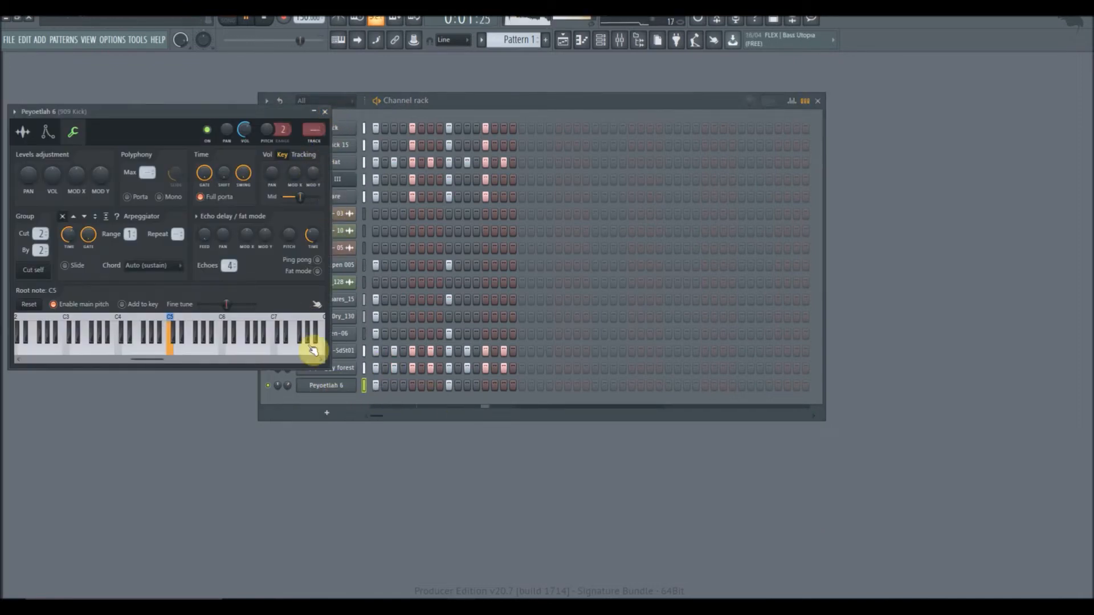
pyautogui.moveTo(308, 131); pyautogui.dragTo(308, 126)
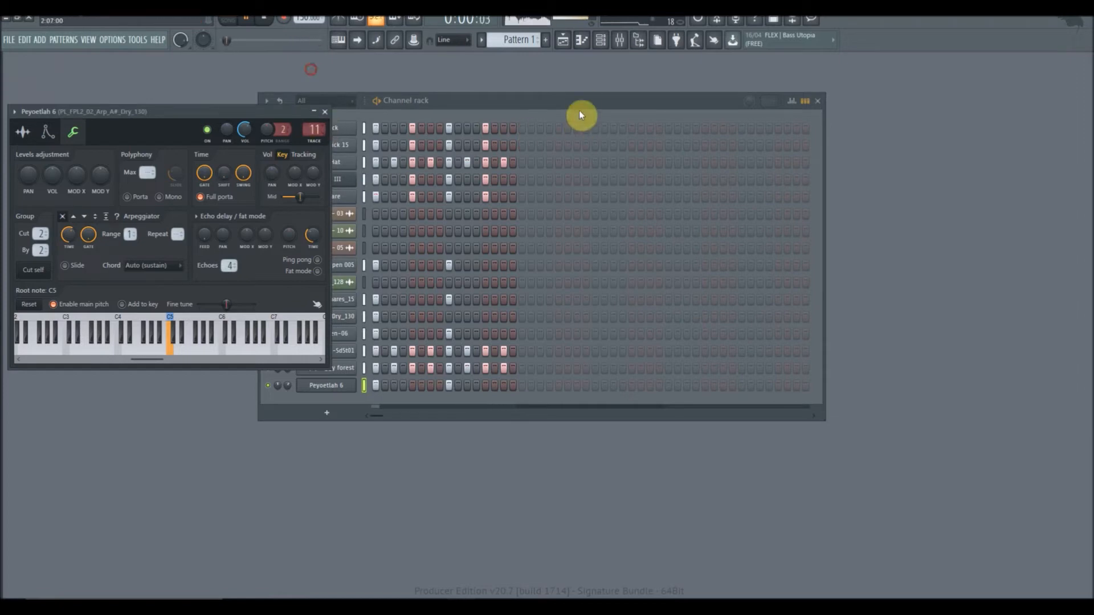
pyautogui.click(615, 47)
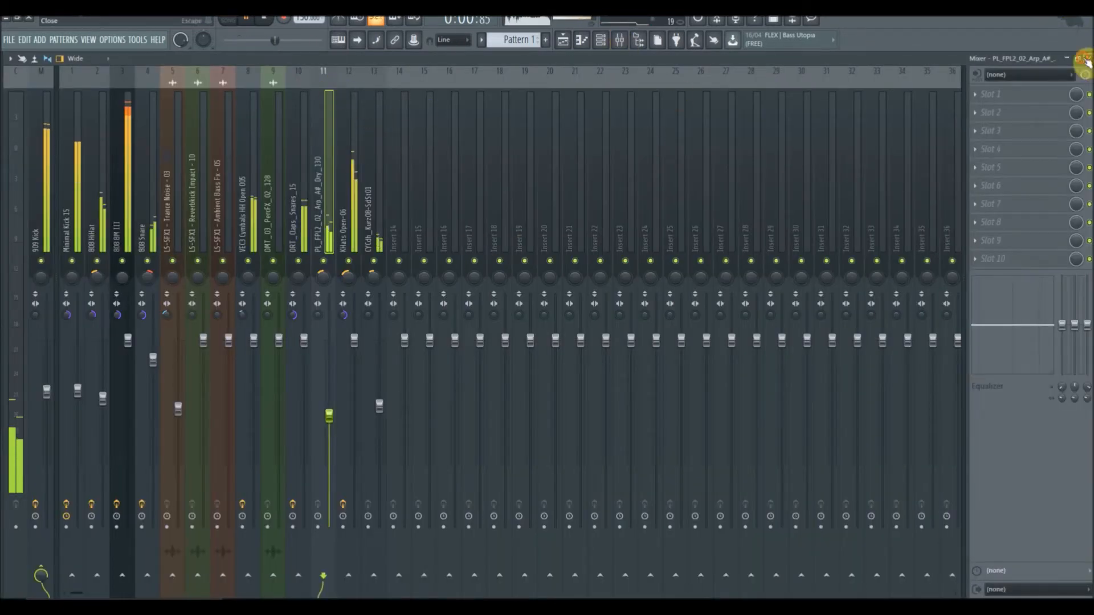
pyautogui.click(1088, 59)
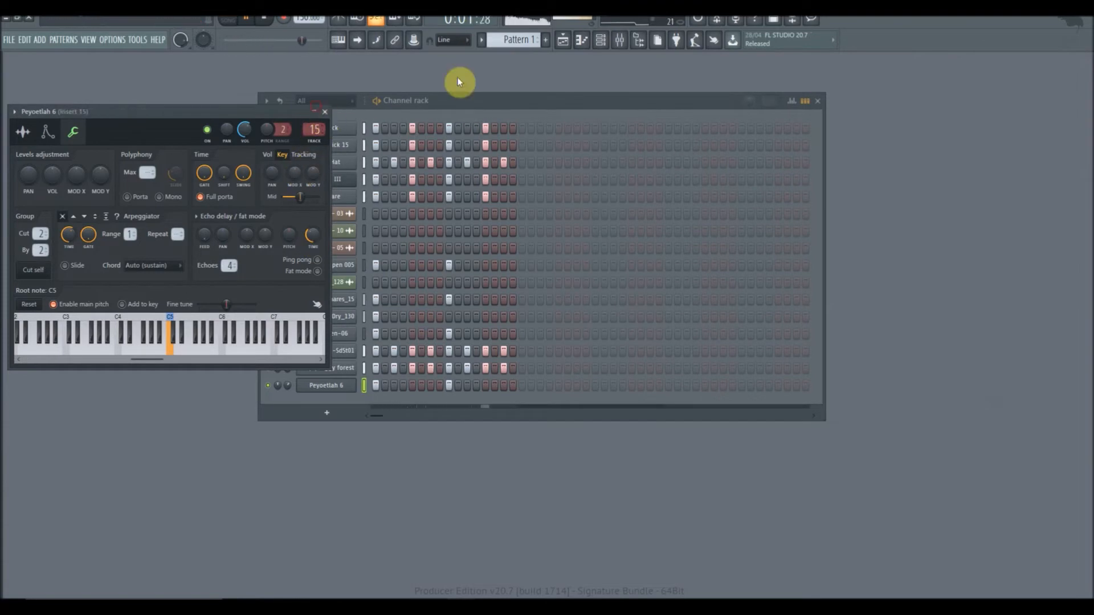
# Lower the volume fader of Insert 15 in the mixer and set its stereo separation to 62% separated
pyautogui.click(621, 41)
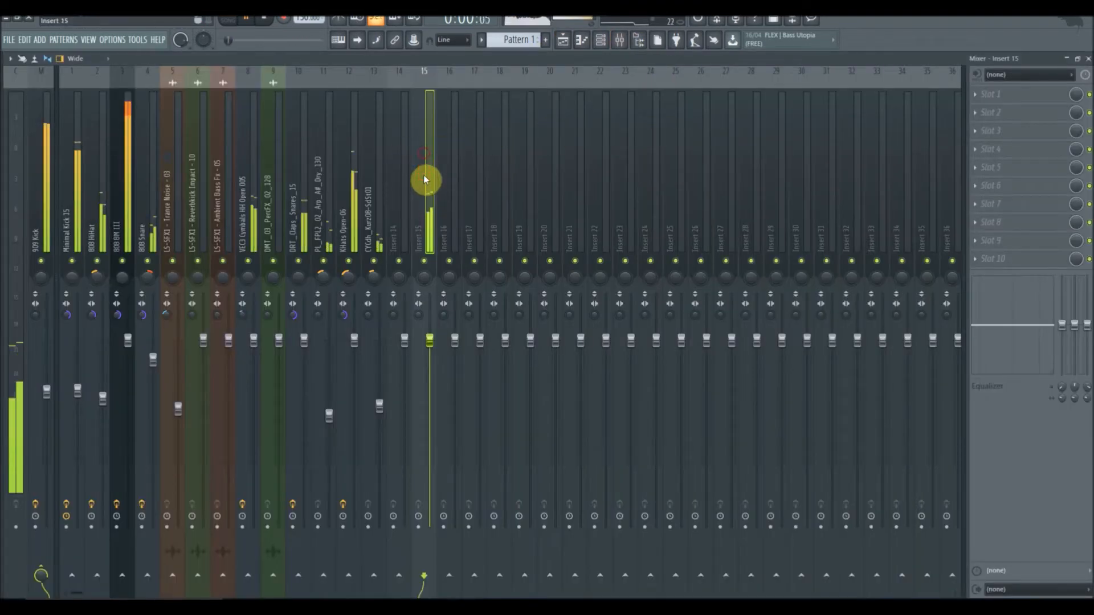
pyautogui.moveTo(431, 342); pyautogui.dragTo(431, 391)
pyautogui.moveTo(418, 318); pyautogui.dragTo(418, 330)
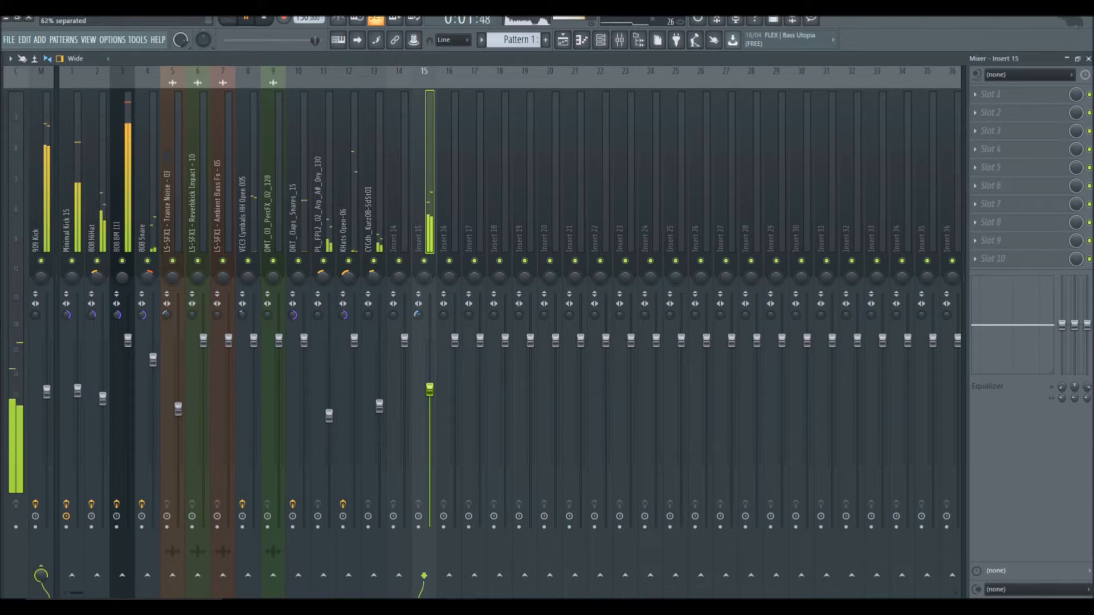
# Add Fruity parametric EQ 2 to Insert 15, cut the lowest band, and boost band 4 and band 6 near 6380 Hz
pyautogui.click(981, 95)
pyautogui.click(850, 162)
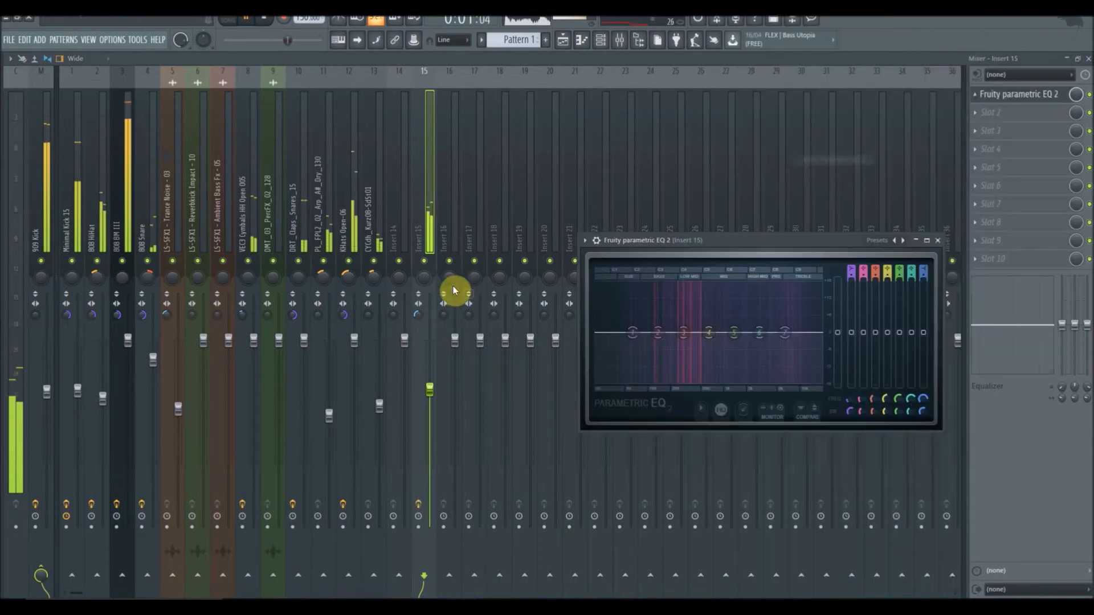
pyautogui.moveTo(633, 333); pyautogui.dragTo(629, 367)
pyautogui.moveTo(709, 333); pyautogui.dragTo(790, 312)
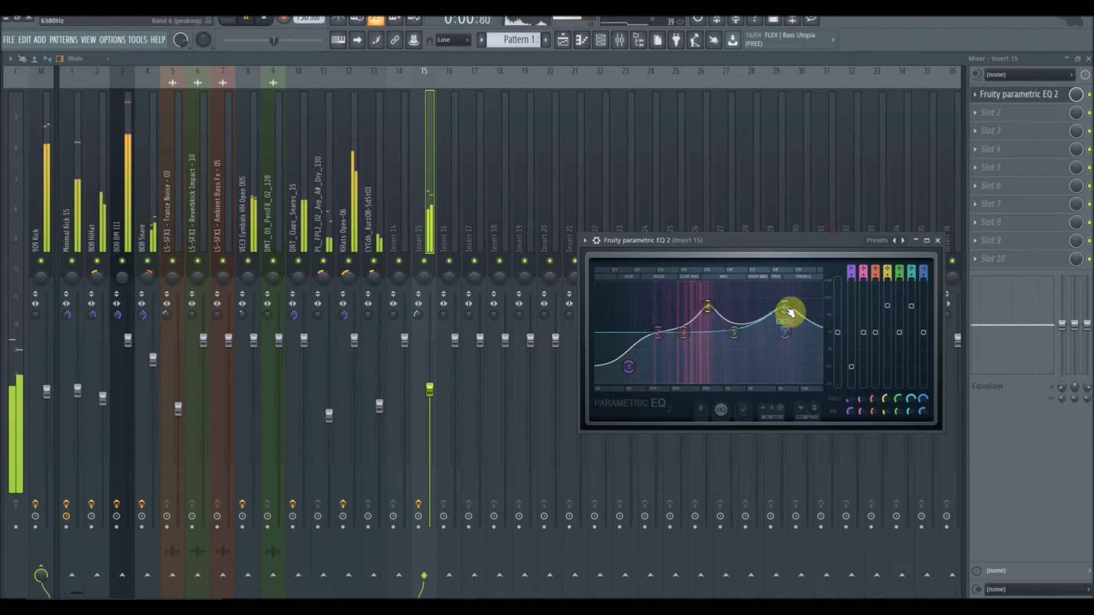
# Load Gross Beat in Insert 15's second effect slot with the Basic 4 time preset and 1/4 Bt Gate volume preset
pyautogui.click(978, 118)
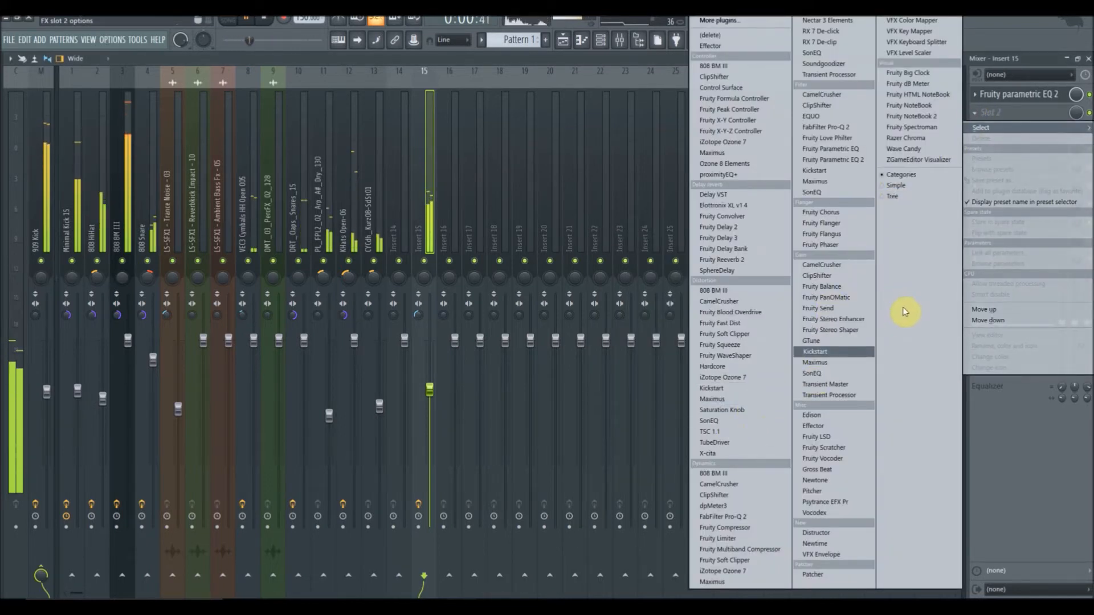
pyautogui.click(817, 469)
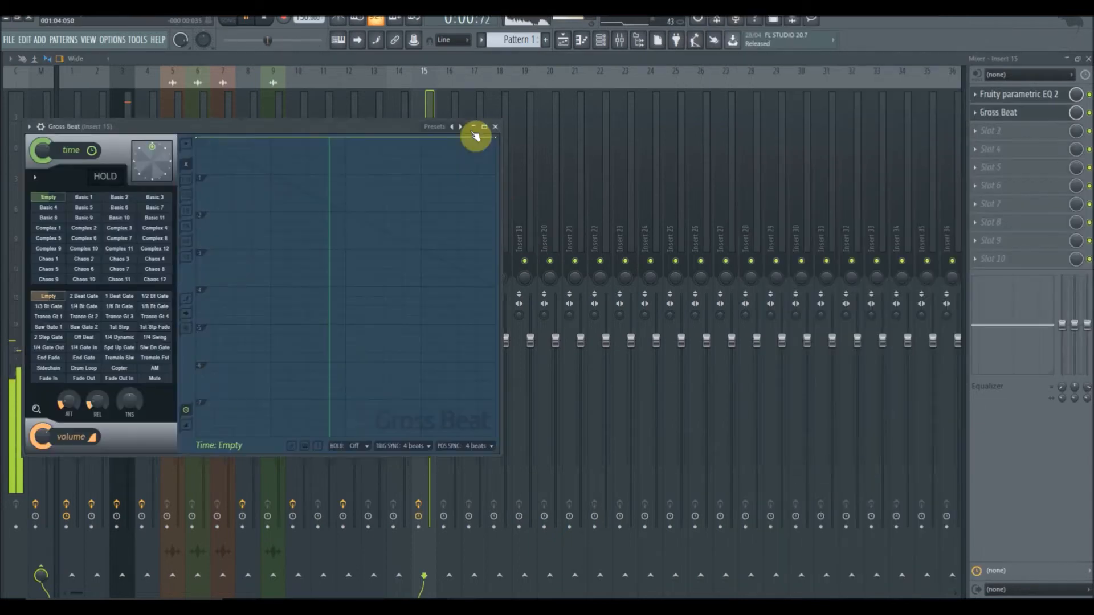
pyautogui.moveTo(356, 128); pyautogui.dragTo(860, 226)
pyautogui.click(551, 306)
pyautogui.click(590, 403)
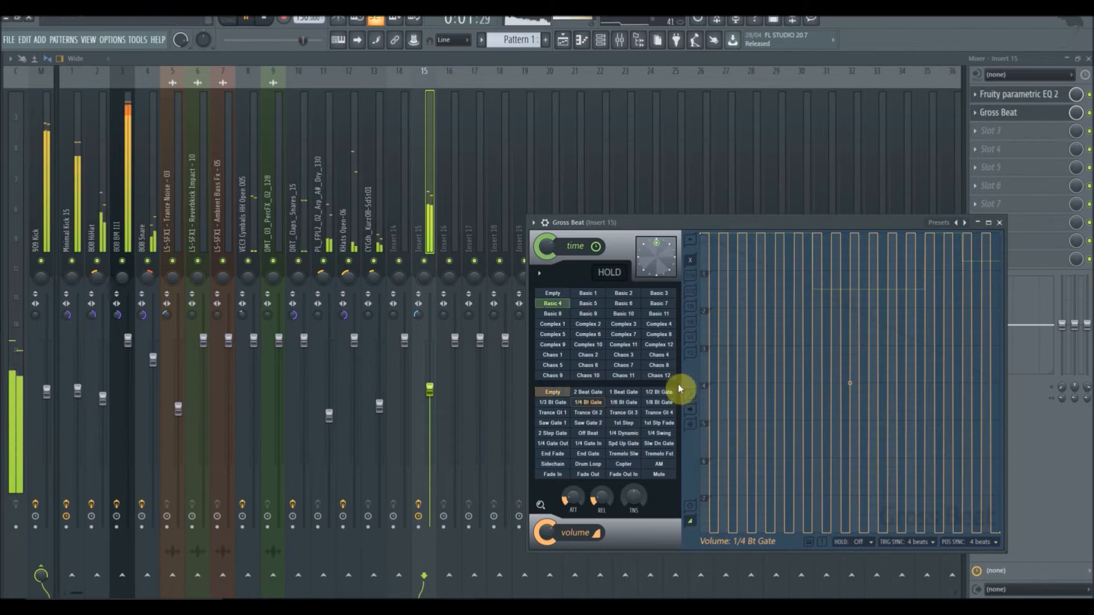
# Solo Insert 15, try the 1/3 Bt Gate, and set Gross Beat to the Empty time preset and Trance Gt 1 volume preset
pyautogui.rightClick(433, 263)
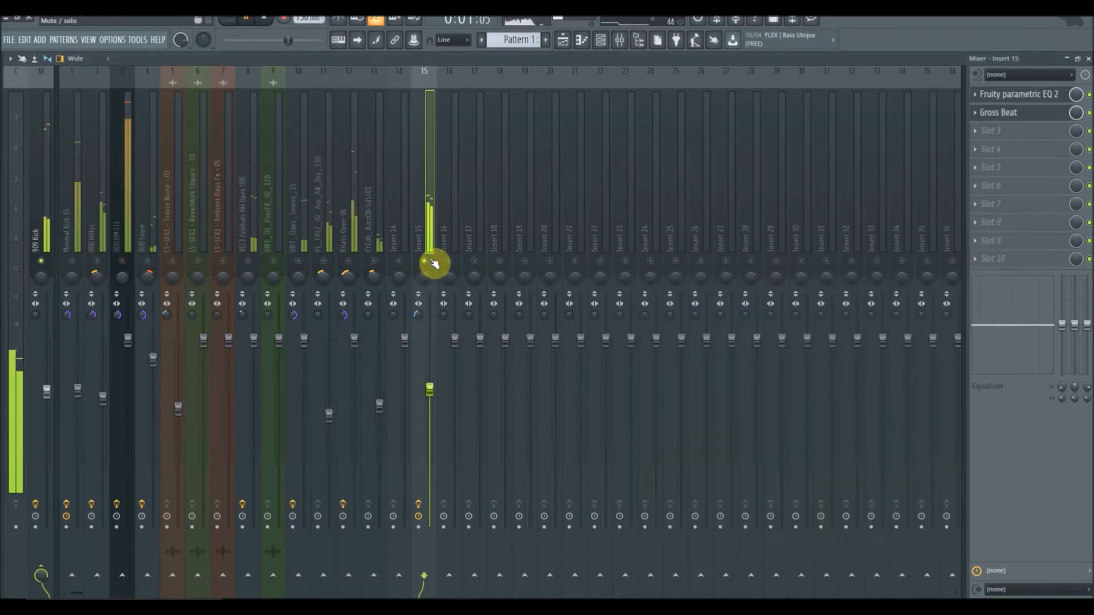
pyautogui.click(1024, 118)
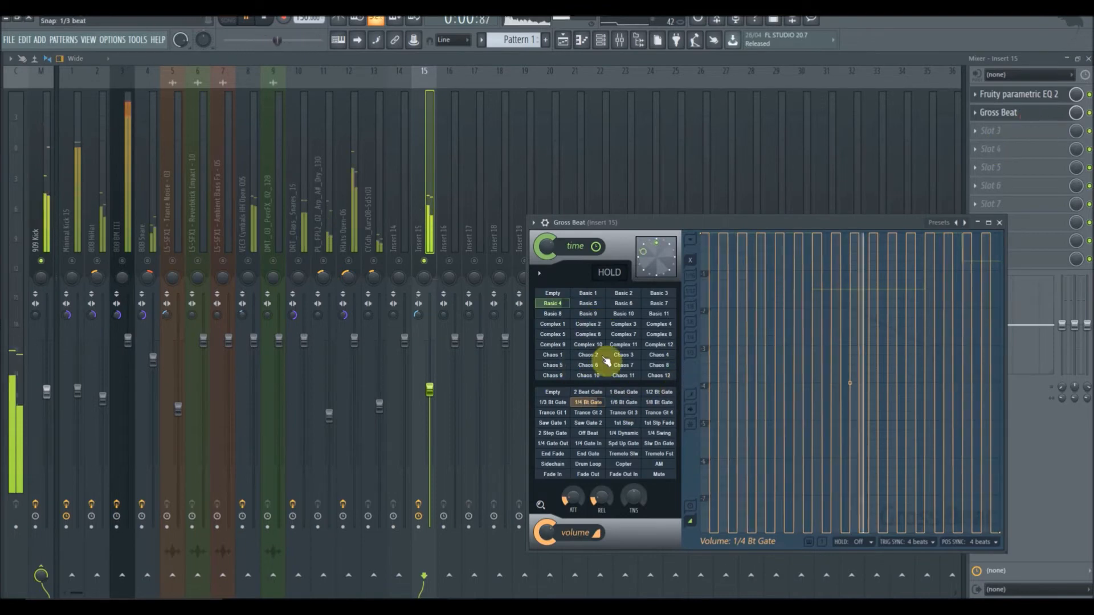
pyautogui.click(557, 403)
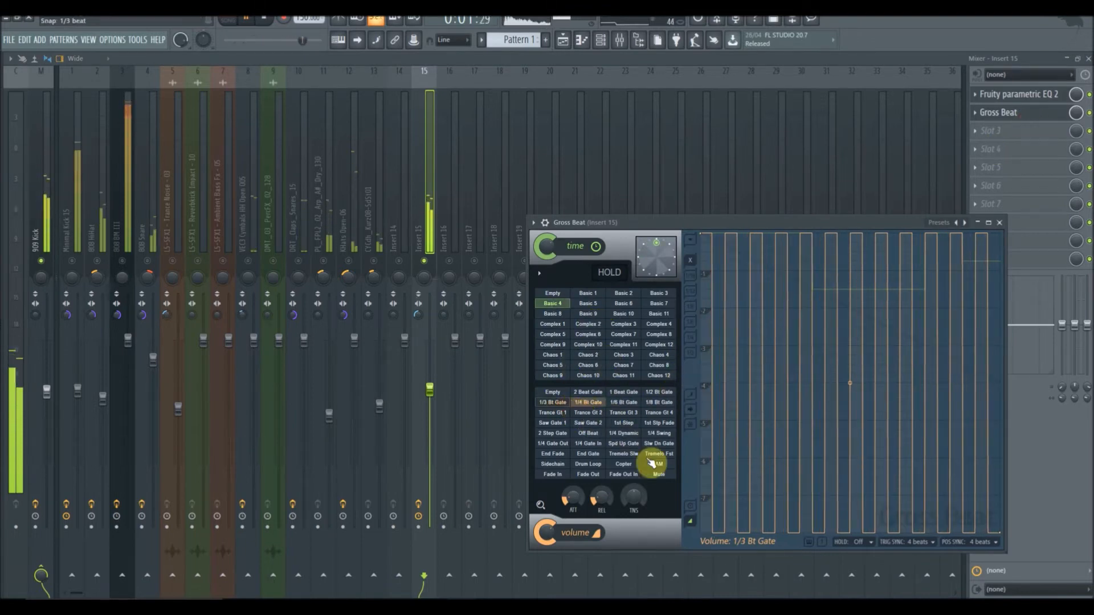
pyautogui.click(561, 295)
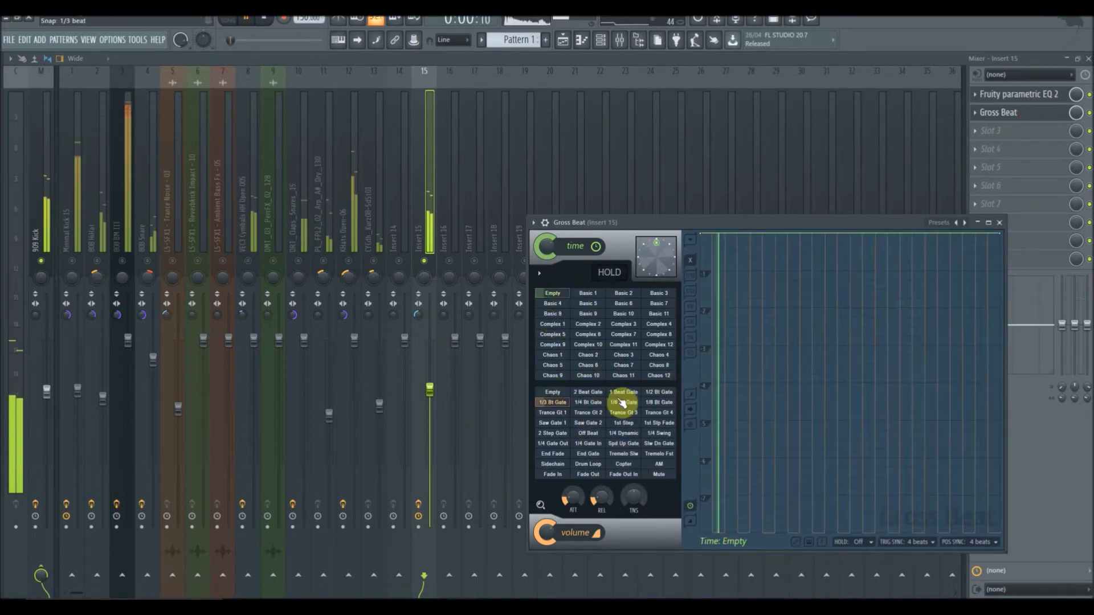
pyautogui.click(563, 413)
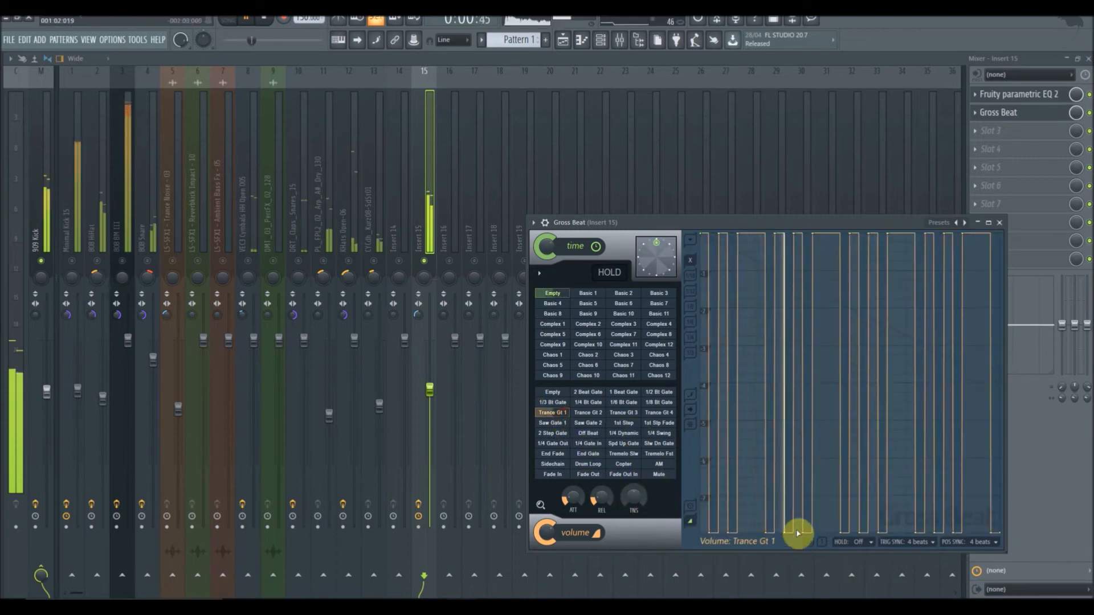
pyautogui.click(1000, 223)
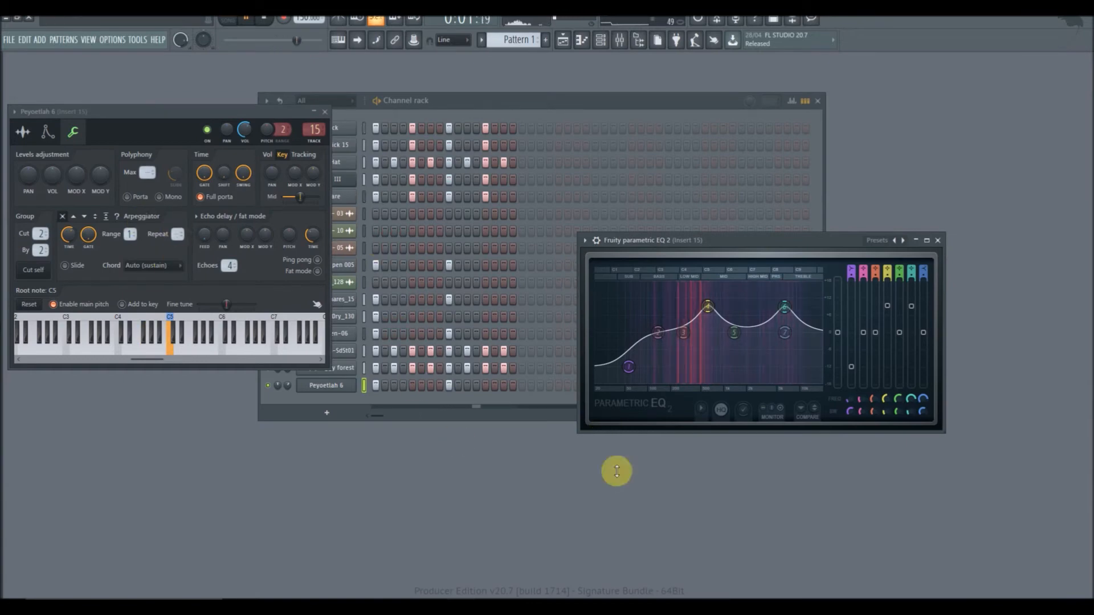
# Move the Peyoetlah 6 window clear of the channel rack, unsolo Insert 15 and raise its fader
pyautogui.moveTo(239, 111); pyautogui.dragTo(715, 426)
pyautogui.click(619, 39)
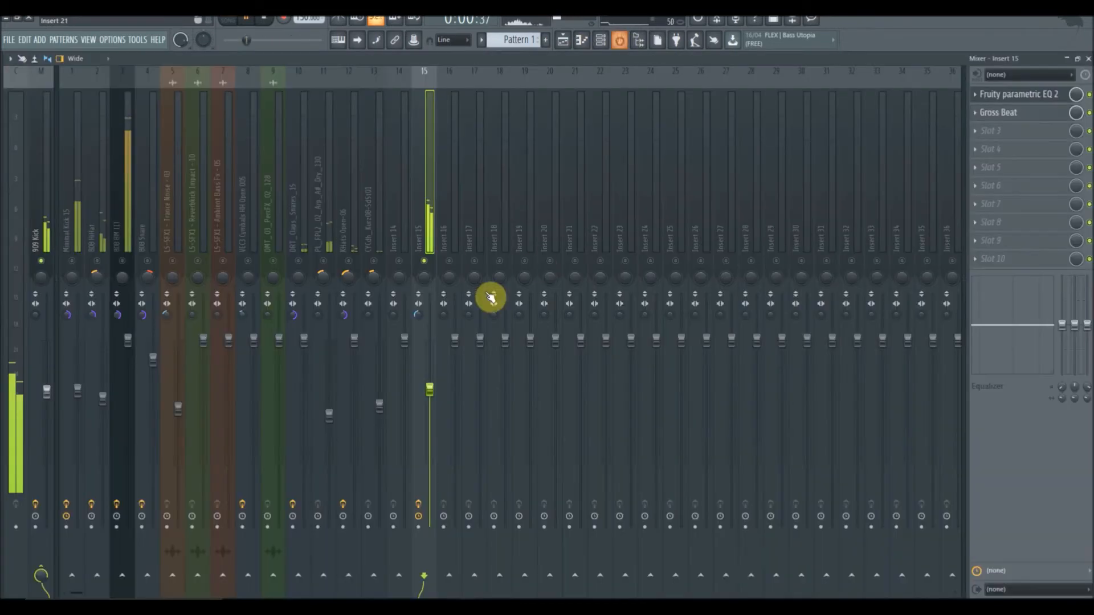
pyautogui.rightClick(425, 262)
pyautogui.moveTo(431, 376); pyautogui.dragTo(430, 364)
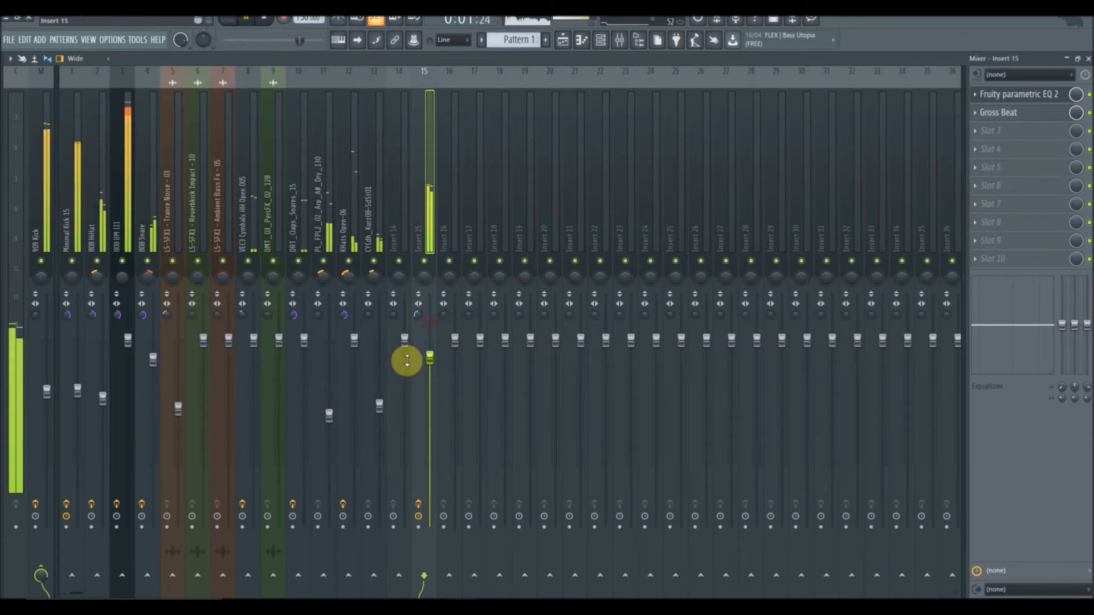
# Lower the KHats Open-06 and 808 Snare mixer faders and raise Insert 15's fader to about 96%
pyautogui.moveTo(355, 341); pyautogui.dragTo(354, 388)
pyautogui.moveTo(155, 358); pyautogui.dragTo(152, 432)
pyautogui.moveTo(429, 357); pyautogui.dragTo(429, 347)
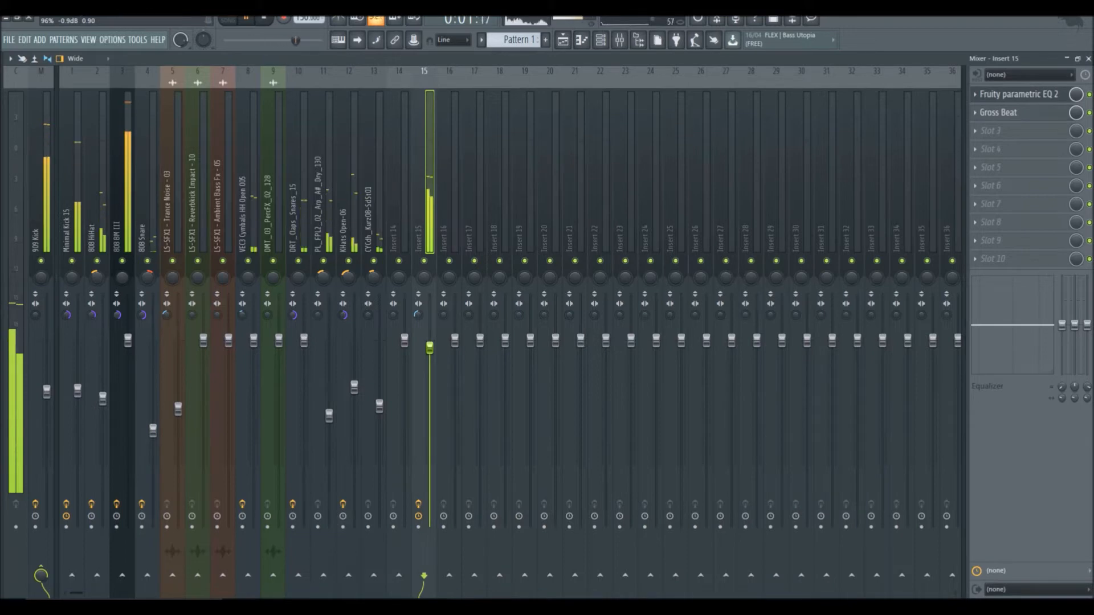
pyautogui.click(1088, 59)
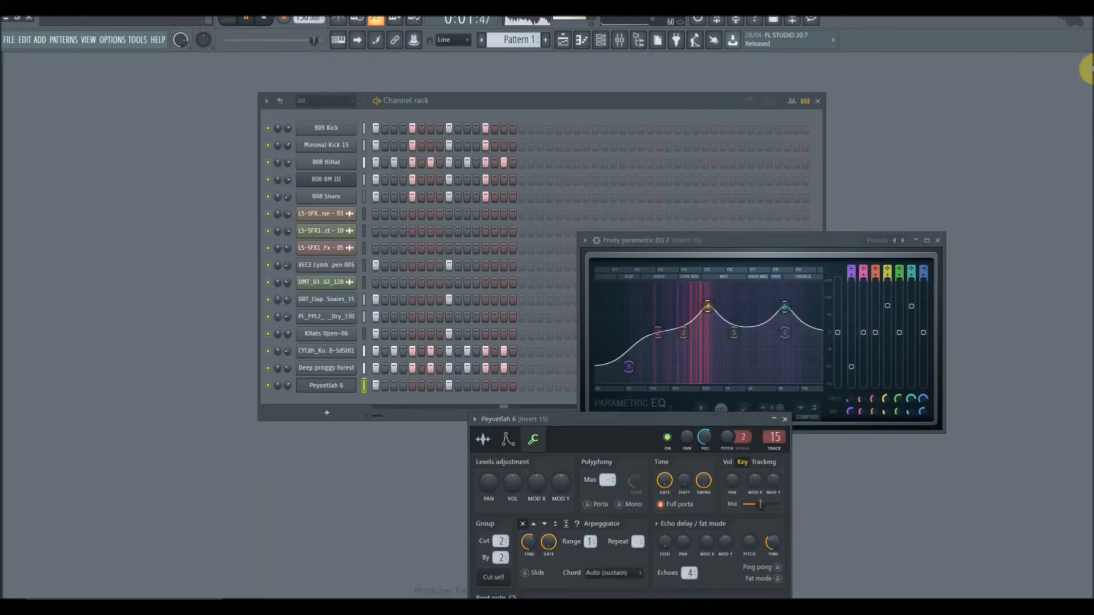
# Add the Peyoetlah 3 sample as a new channel below Peyoetlah 6 and fill it on every 8 steps
pyautogui.moveTo(2, 399)
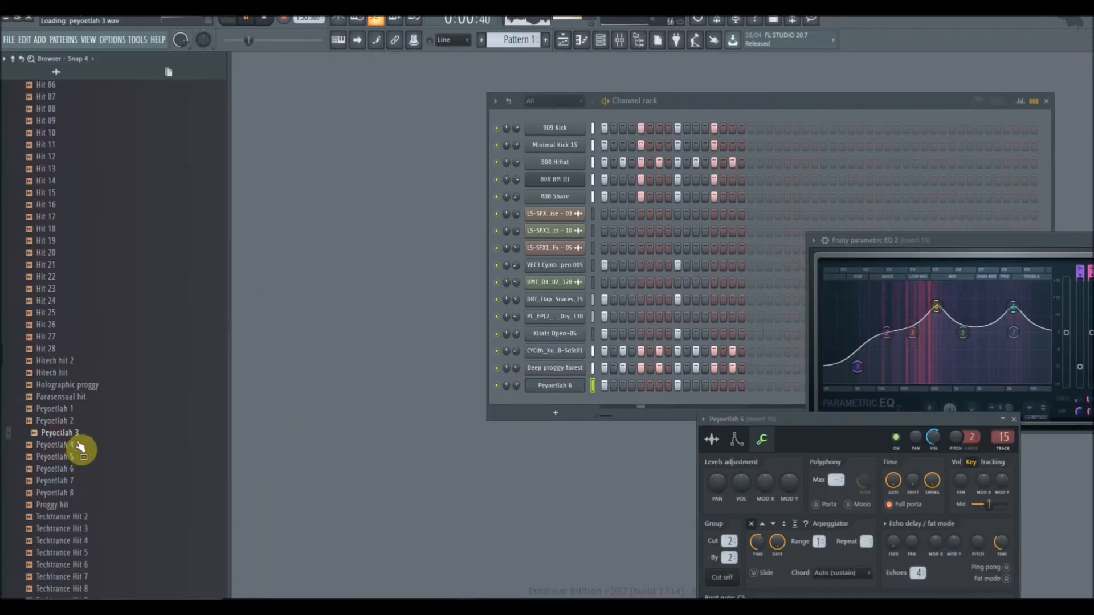
pyautogui.click(64, 434)
pyautogui.moveTo(67, 439); pyautogui.dragTo(328, 402)
pyautogui.rightClick(335, 407)
pyautogui.click(507, 462)
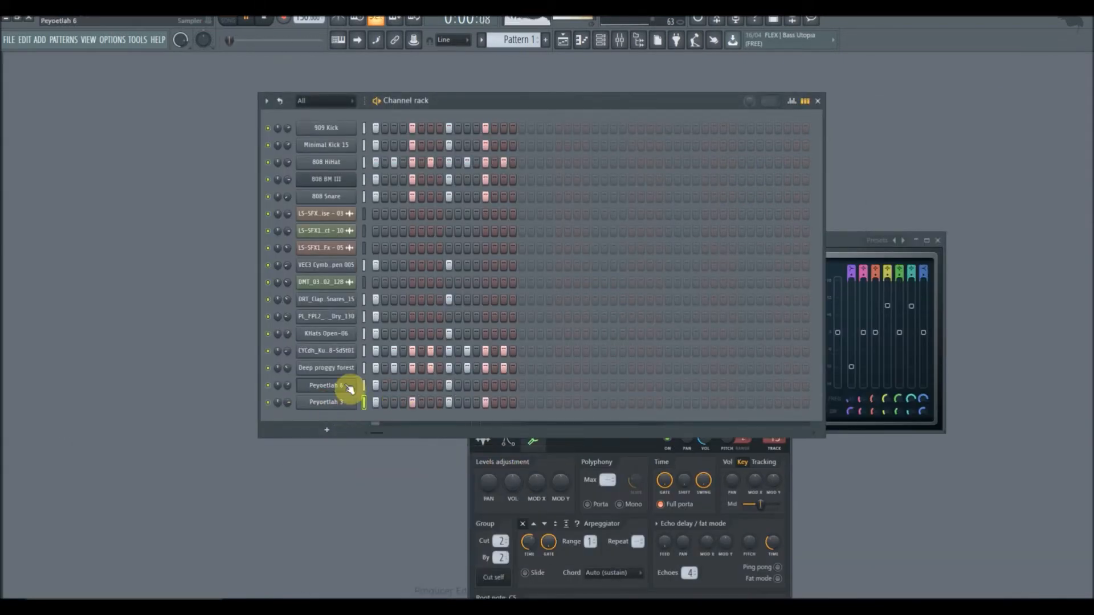
pyautogui.rightClick(341, 408)
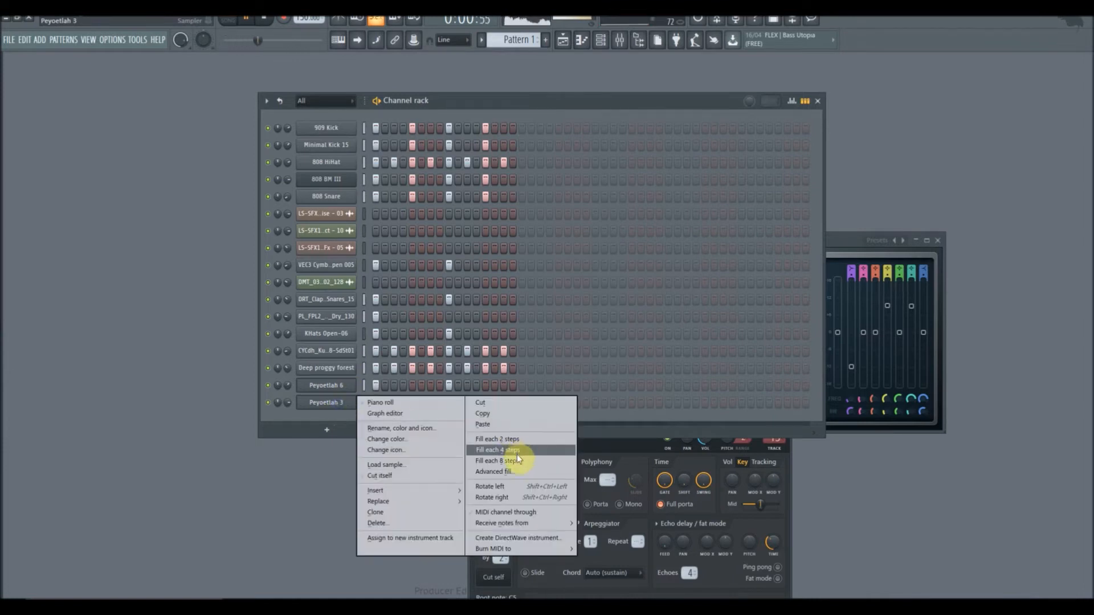
pyautogui.click(516, 460)
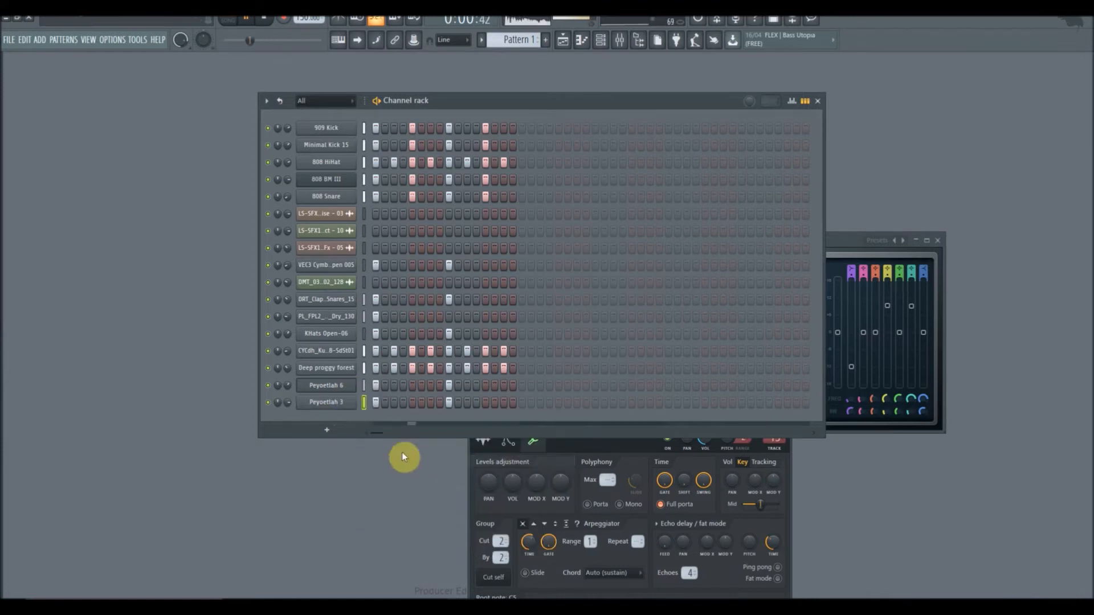
# Route Peyoetlah 3 to Insert 14 and load Fruity Parametric EQ 2 in that track's first effect slot
pyautogui.click(342, 405)
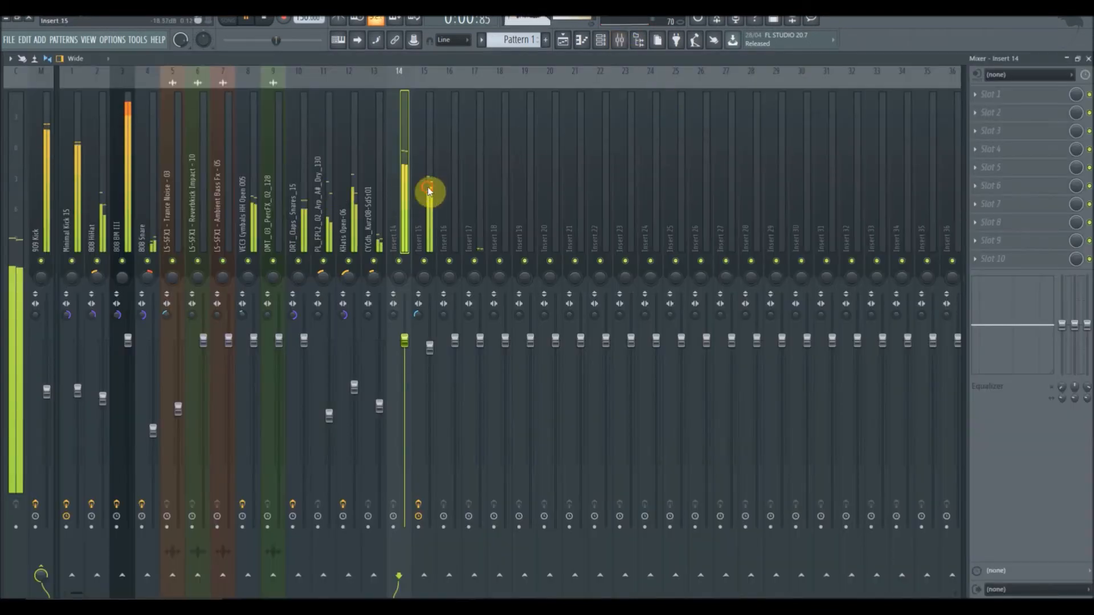
pyautogui.click(429, 190)
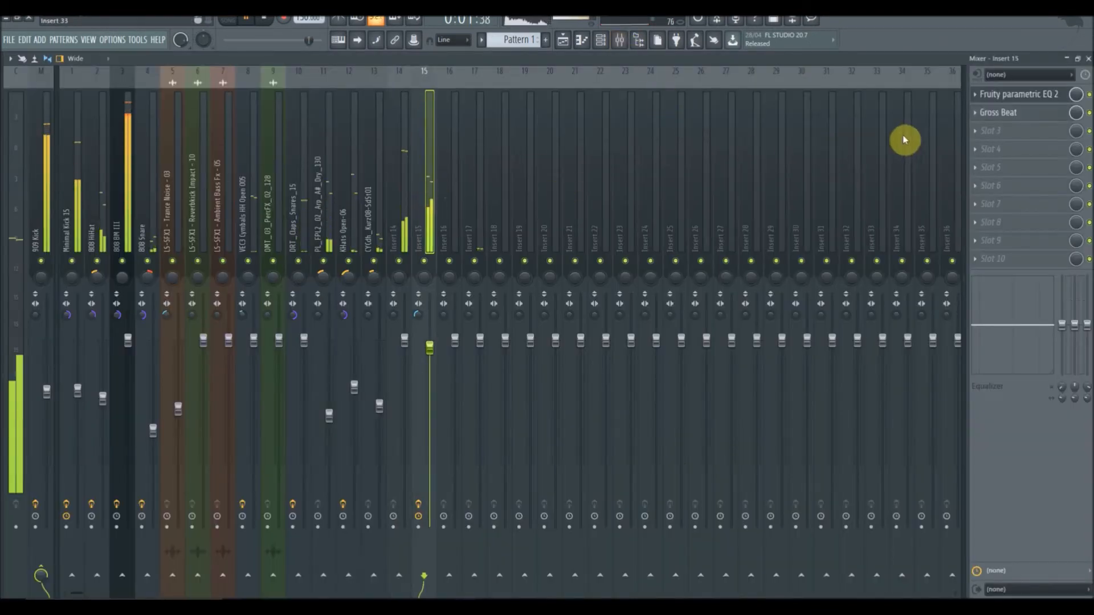
pyautogui.click(403, 225)
pyautogui.click(981, 98)
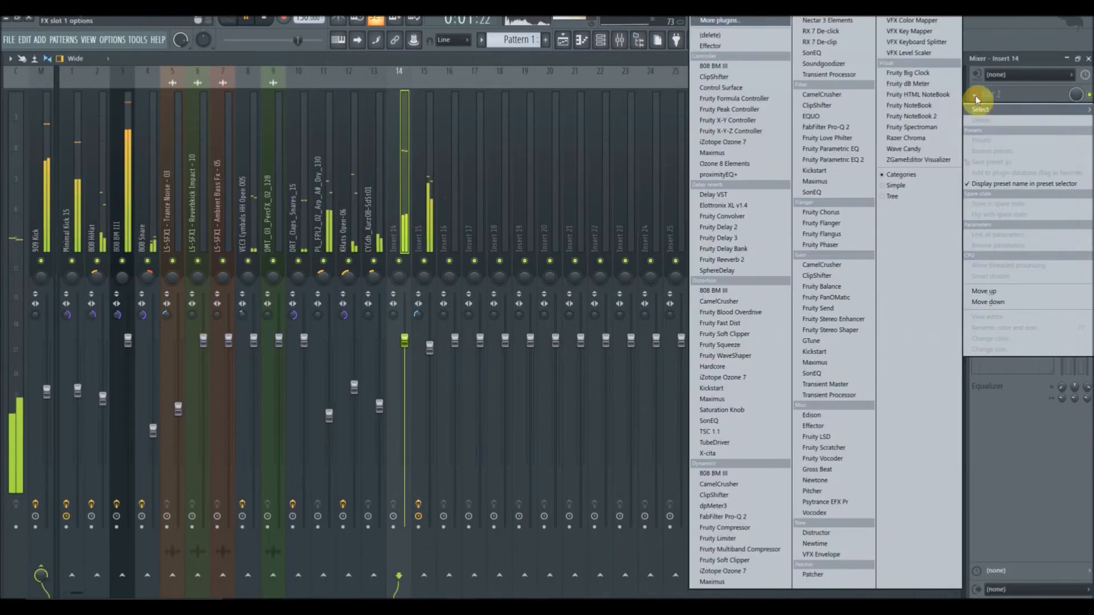
pyautogui.click(864, 166)
# Boost the mids and highs in Insert 14's Parametric EQ 2 and cut the low band by about 17.4 dB near 150 Hz
pyautogui.moveTo(215, 445); pyautogui.dragTo(237, 419)
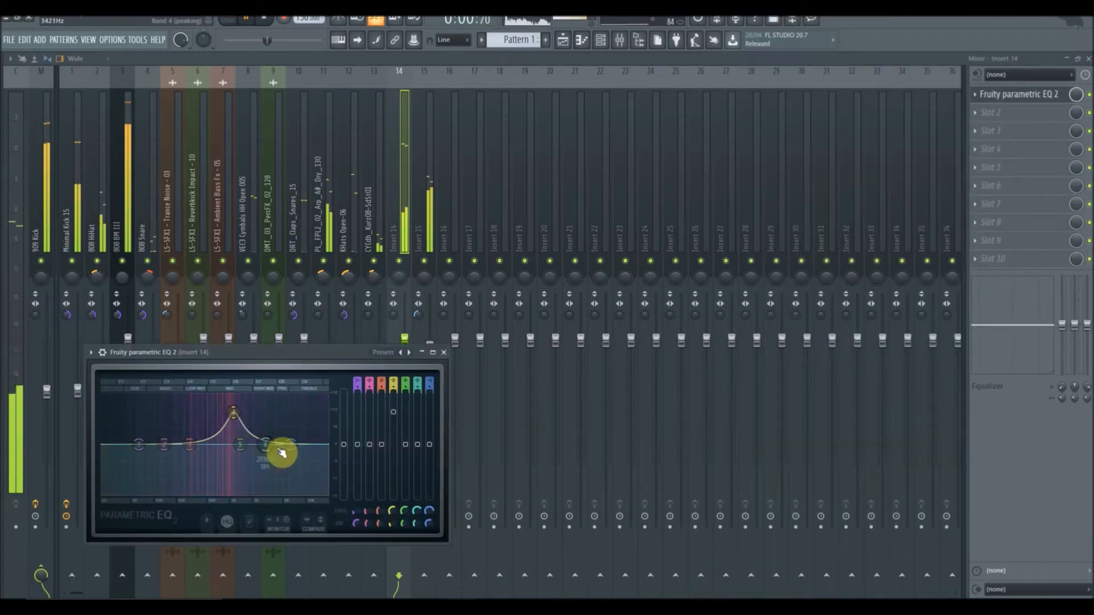
pyautogui.moveTo(291, 445); pyautogui.dragTo(296, 418)
pyautogui.moveTo(139, 445); pyautogui.dragTo(146, 486)
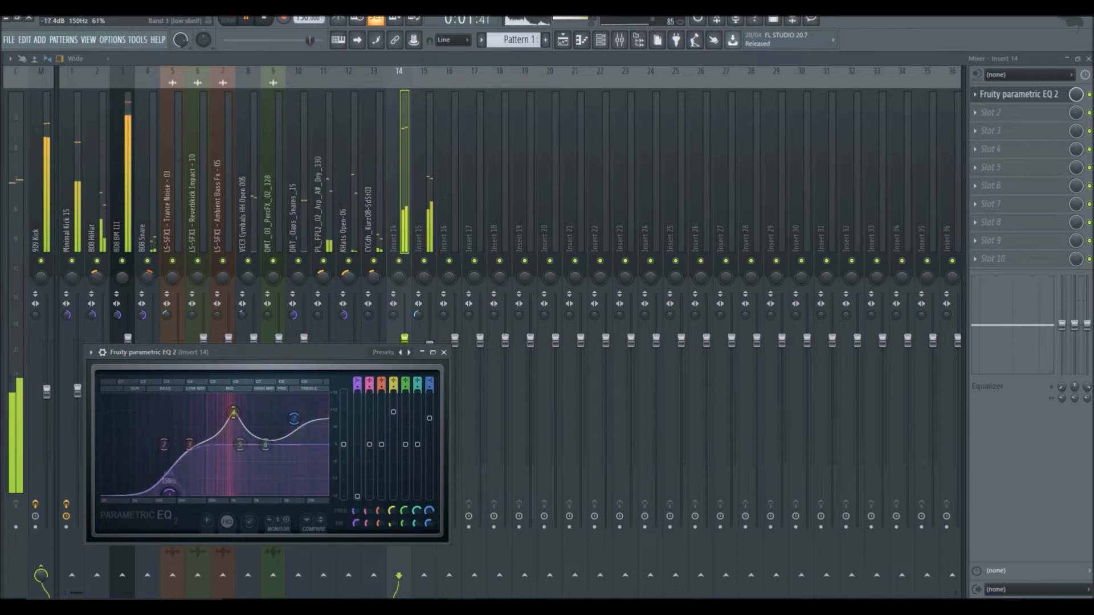
pyautogui.click(444, 353)
# Lower Insert 14's fader and adjust its stereo separation
pyautogui.moveTo(404, 341); pyautogui.dragTo(404, 392)
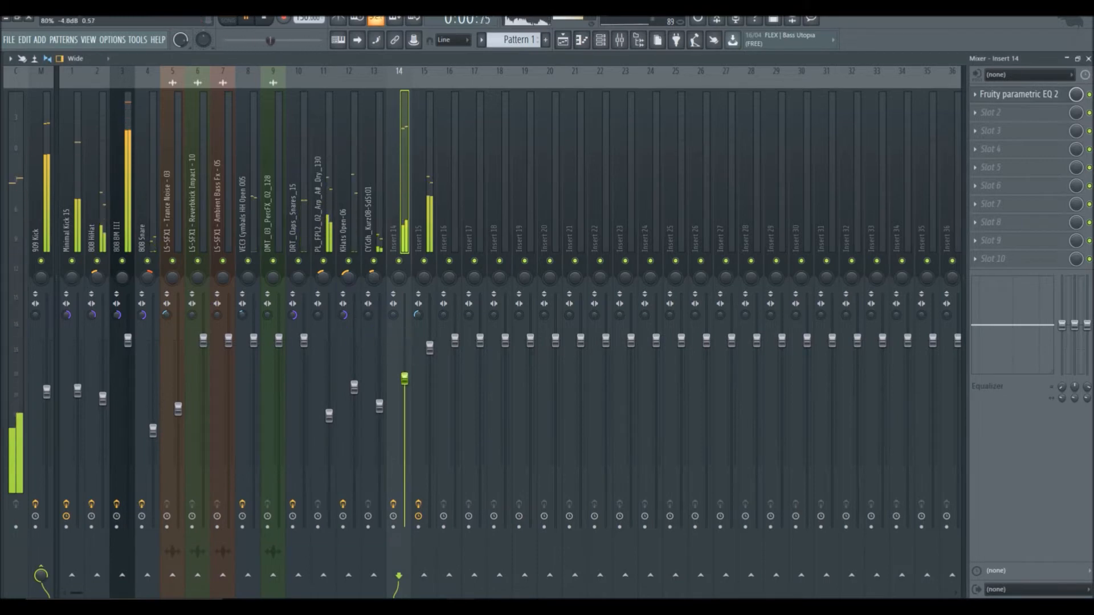
pyautogui.moveTo(393, 315); pyautogui.dragTo(393, 331)
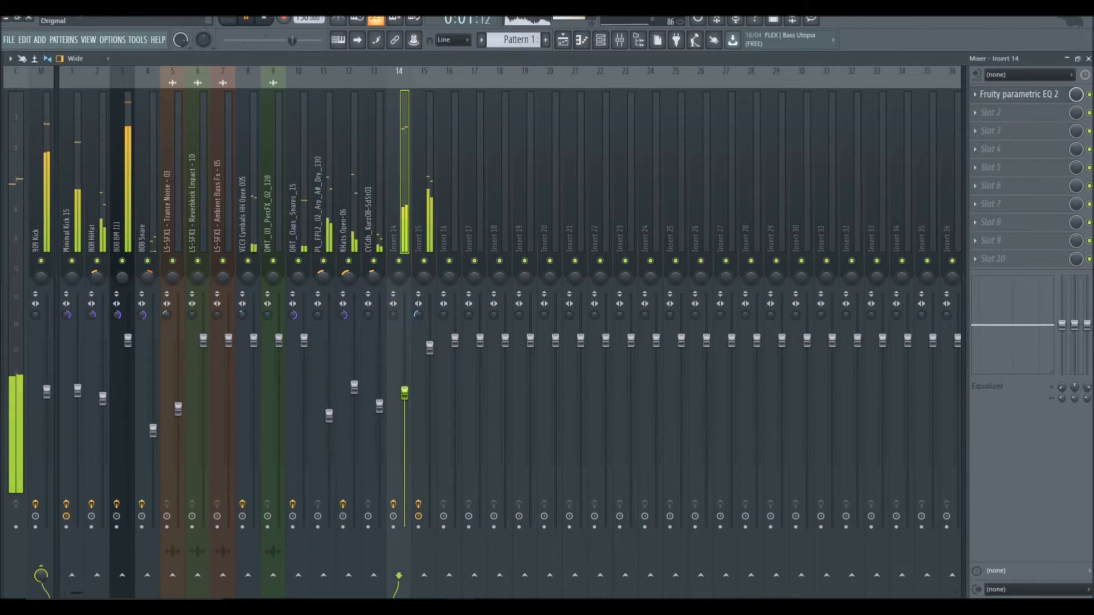
# Load Fruity Delay 2 in Insert 14's second effect slot, set its feedback to ping pong and lower its mix level
pyautogui.click(963, 120)
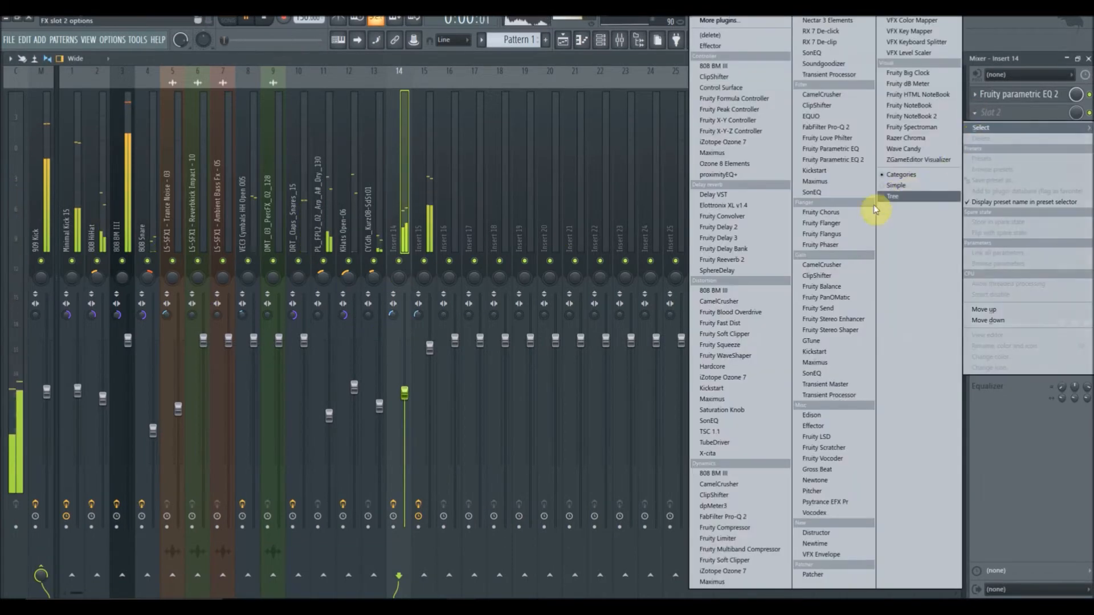
pyautogui.click(735, 227)
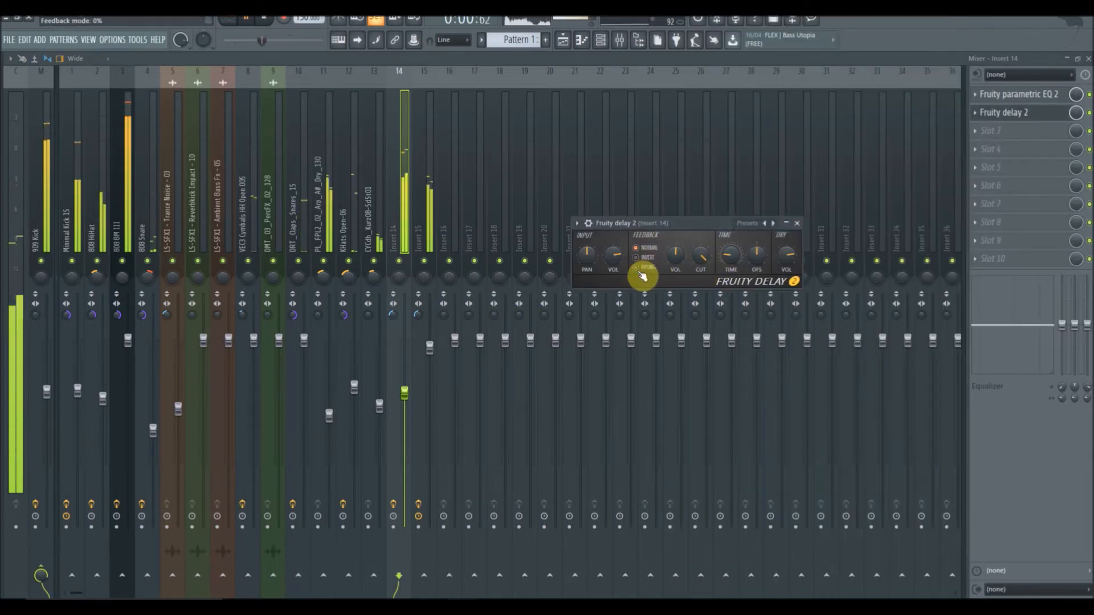
pyautogui.click(647, 267)
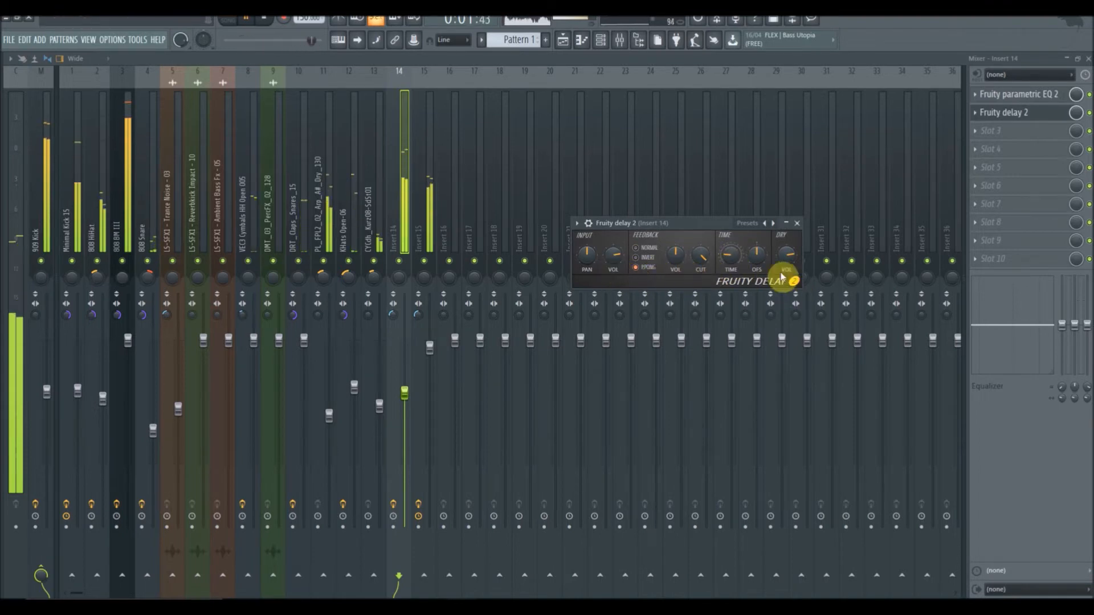
pyautogui.moveTo(1075, 112); pyautogui.dragTo(1076, 126)
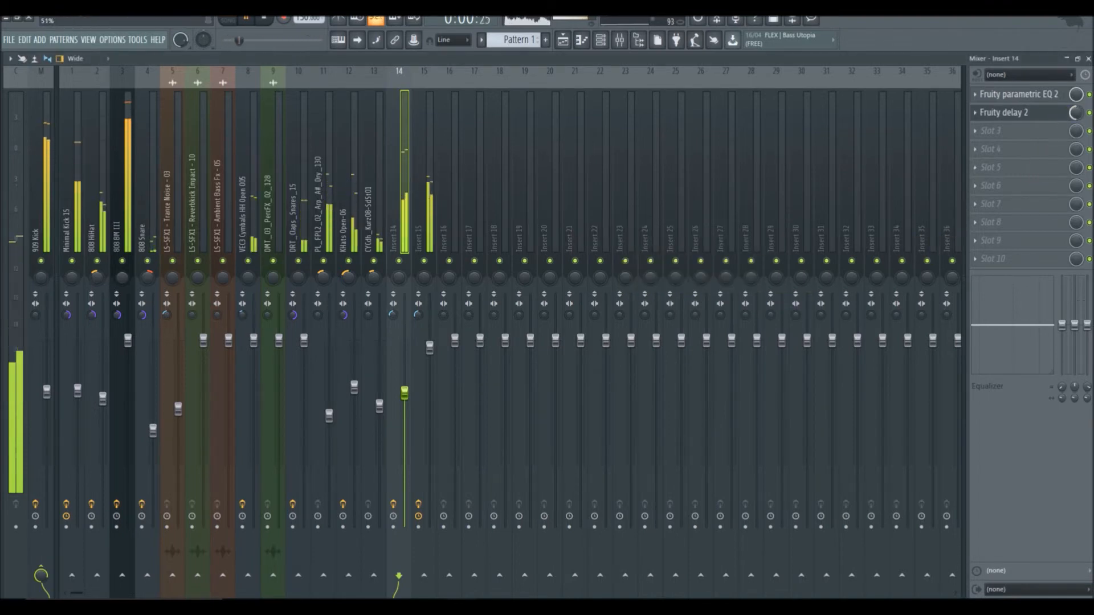
# Load Fruity Chorus in Insert 14's third effect slot and switch it to the Detune preset
pyautogui.click(979, 134)
pyautogui.click(852, 212)
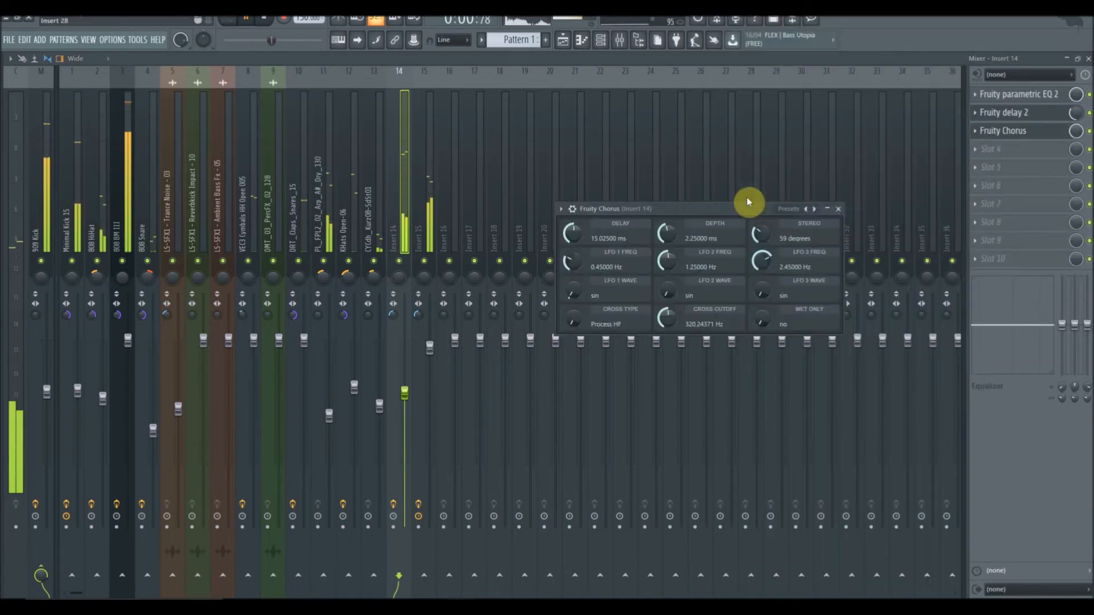
pyautogui.click(814, 209)
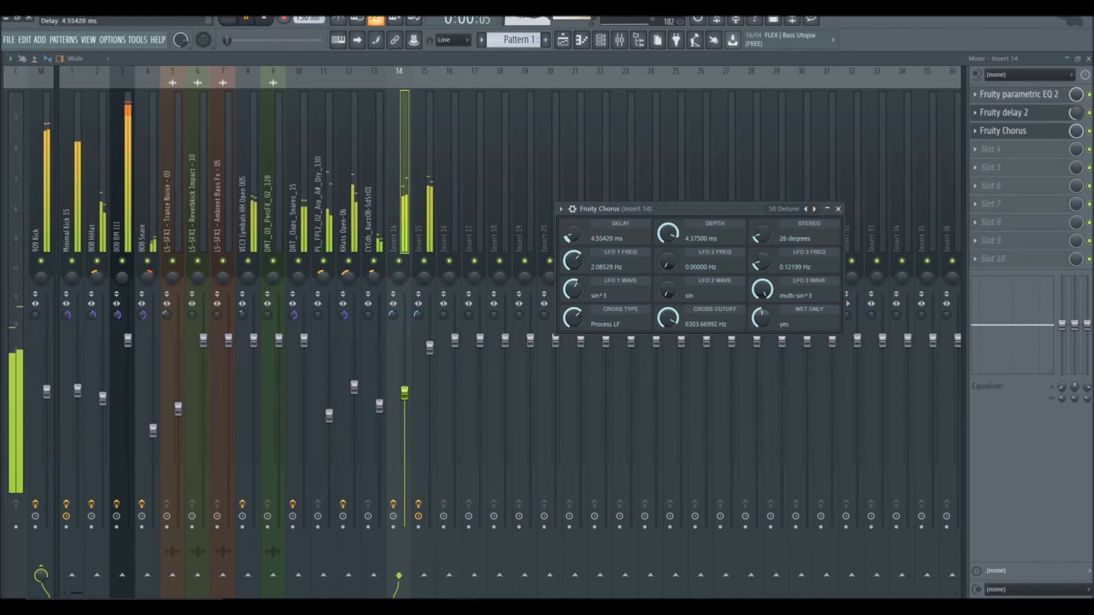
# Set the Fruity Chorus delay to about 11.92 ms and lower the effect's mix level
pyautogui.moveTo(577, 236); pyautogui.dragTo(577, 220)
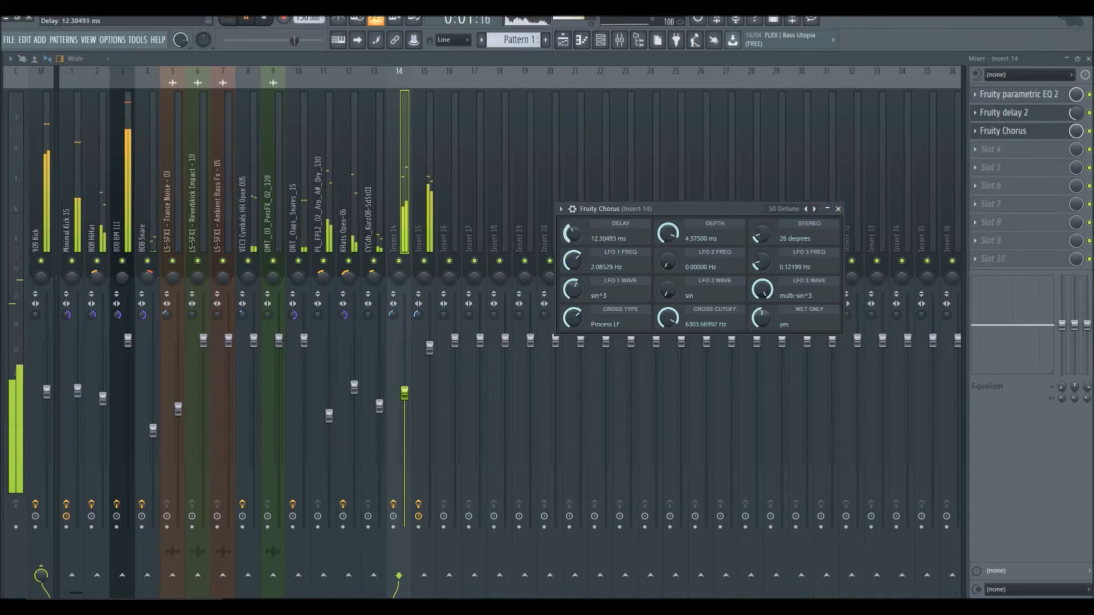
pyautogui.rightClick(577, 234)
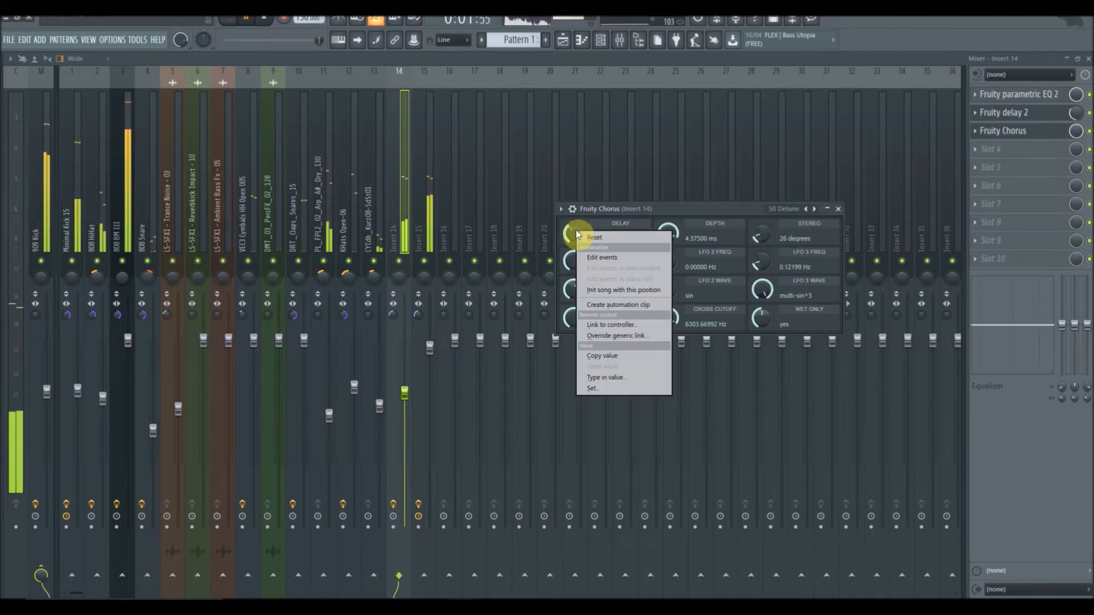
pyautogui.click(573, 231)
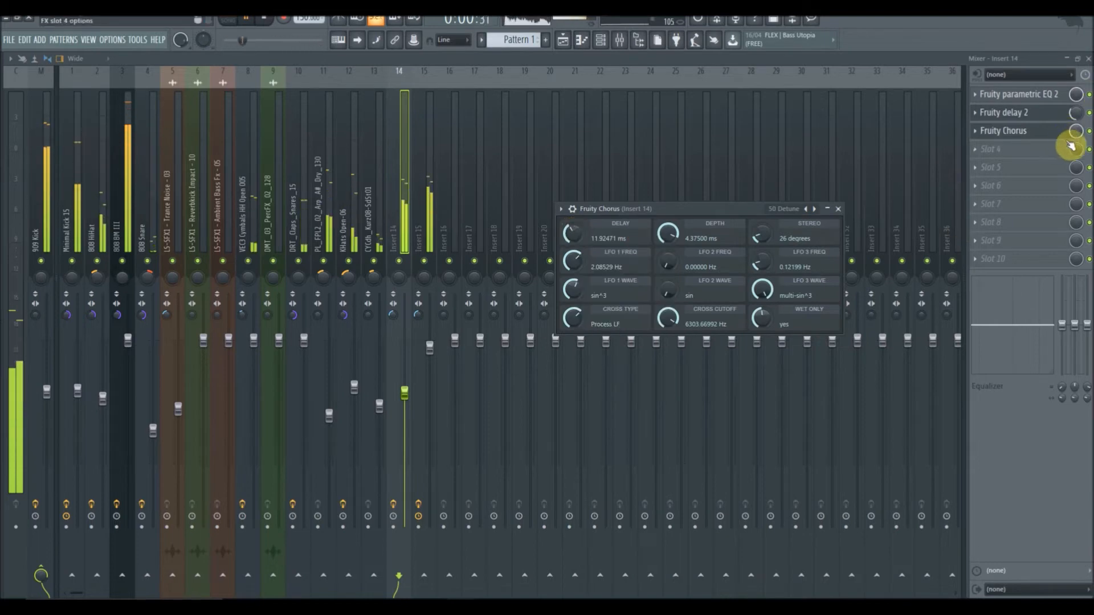
pyautogui.moveTo(1077, 113); pyautogui.dragTo(1077, 130)
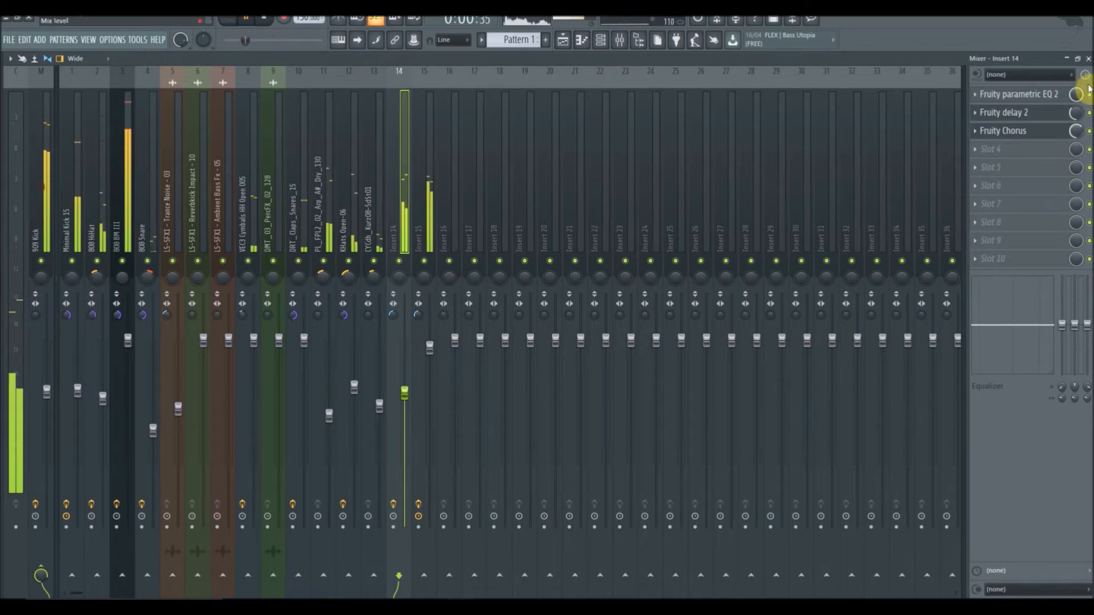
# Load Fruity Formula Controller in Insert 14's fourth effect slot with the Advanced LFO 2 preset
pyautogui.click(978, 151)
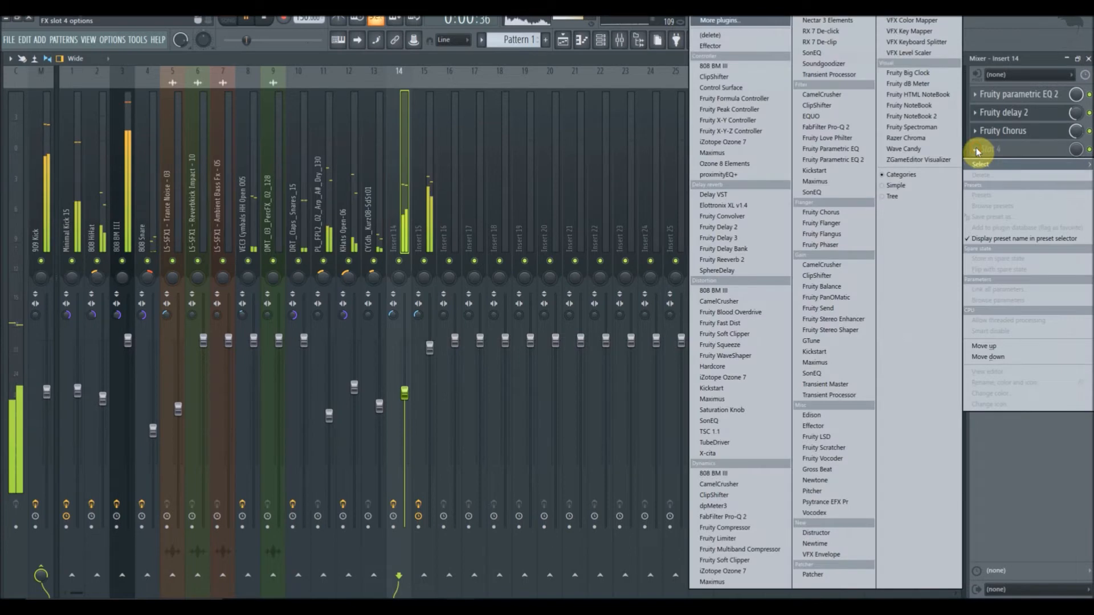
pyautogui.click(752, 100)
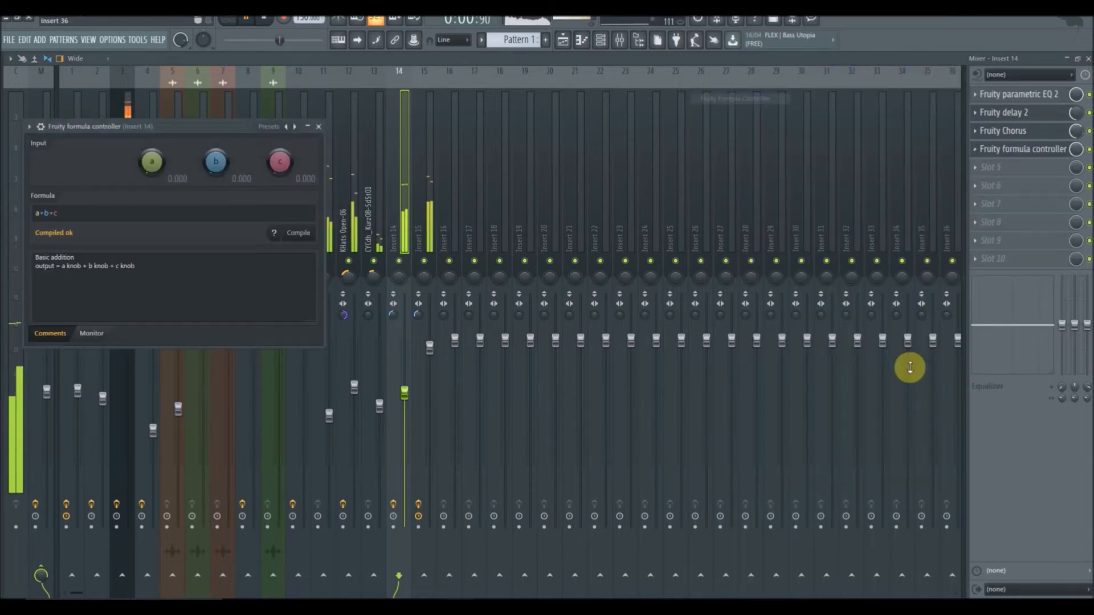
pyautogui.moveTo(225, 127); pyautogui.dragTo(815, 204)
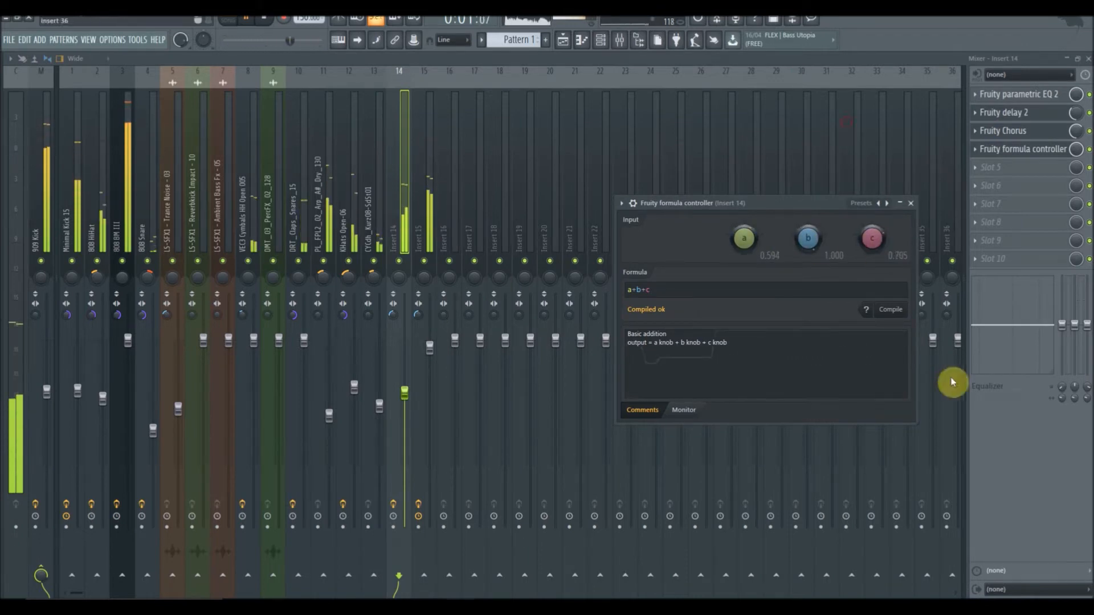
pyautogui.click(886, 204)
pyautogui.click(886, 204)
pyautogui.click(886, 204)
pyautogui.click(887, 204)
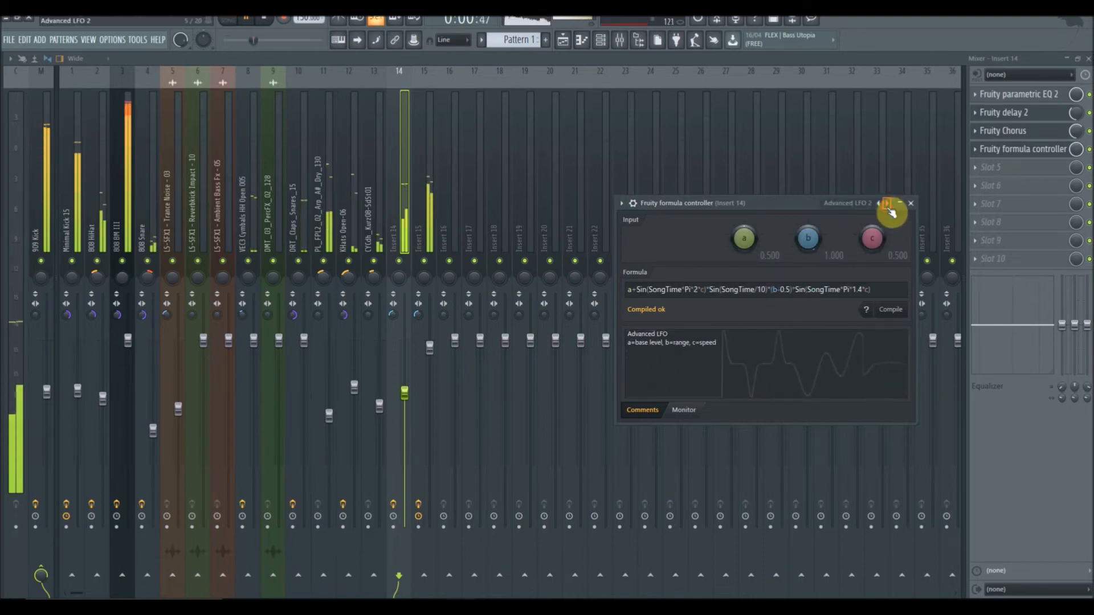
pyautogui.click(912, 204)
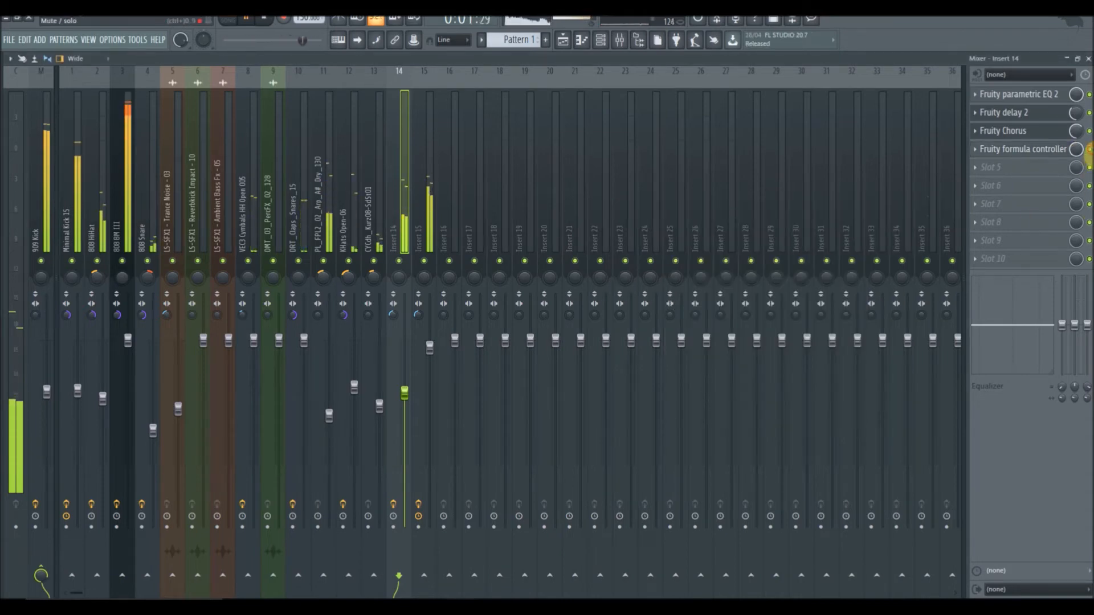
# Boost the high band of Insert 14's built-in equalizer and close the mixer
pyautogui.moveTo(1040, 339)
pyautogui.mouseDown()
pyautogui.moveTo(1030, 308)
pyautogui.moveTo(1036, 319)
pyautogui.mouseUp()
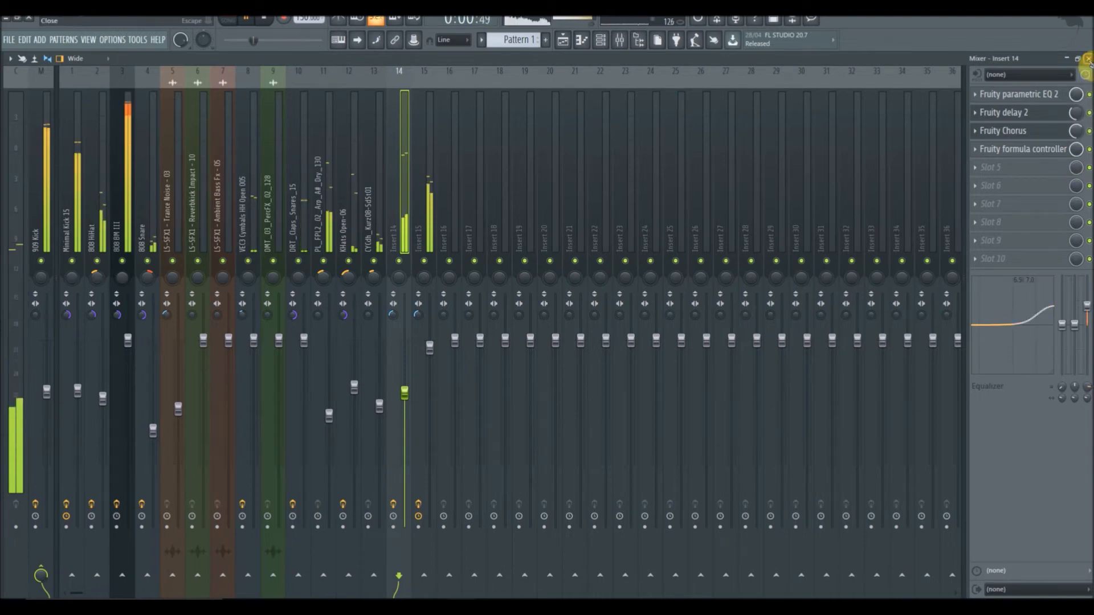
pyautogui.click(1088, 59)
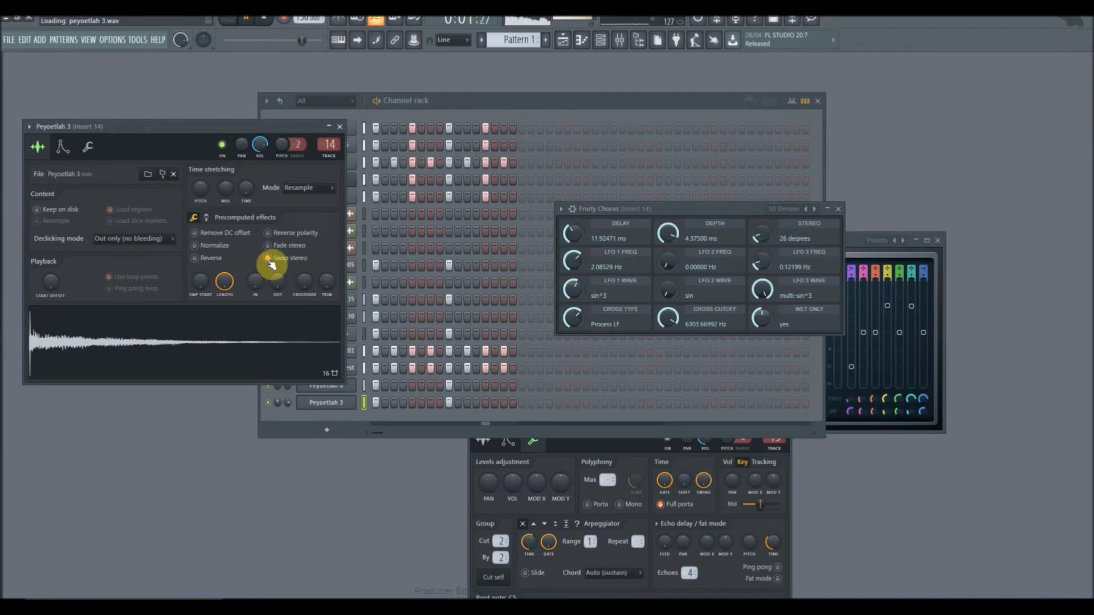
# Reverse the Peyoetlah 3 sample with its stereo channels swapped and close its channel settings
pyautogui.click(199, 259)
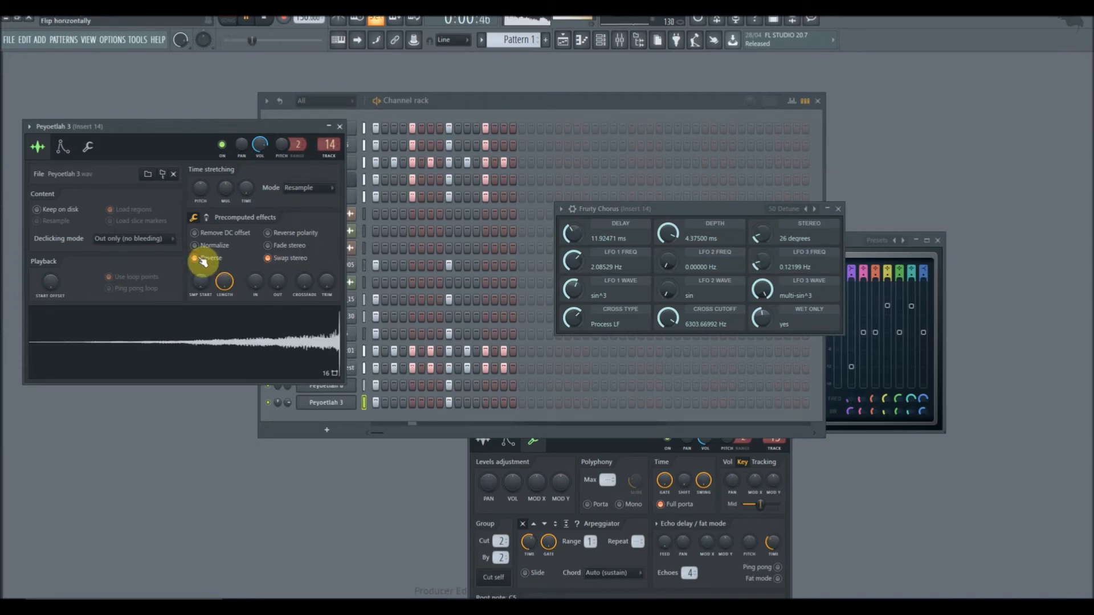
pyautogui.click(341, 128)
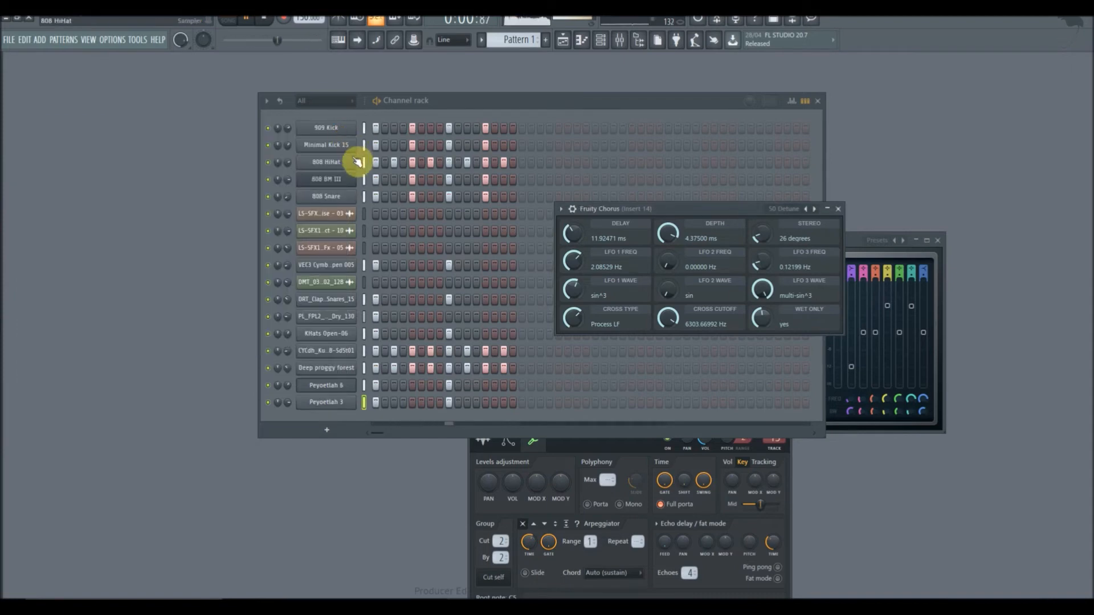
pyautogui.click(280, 407)
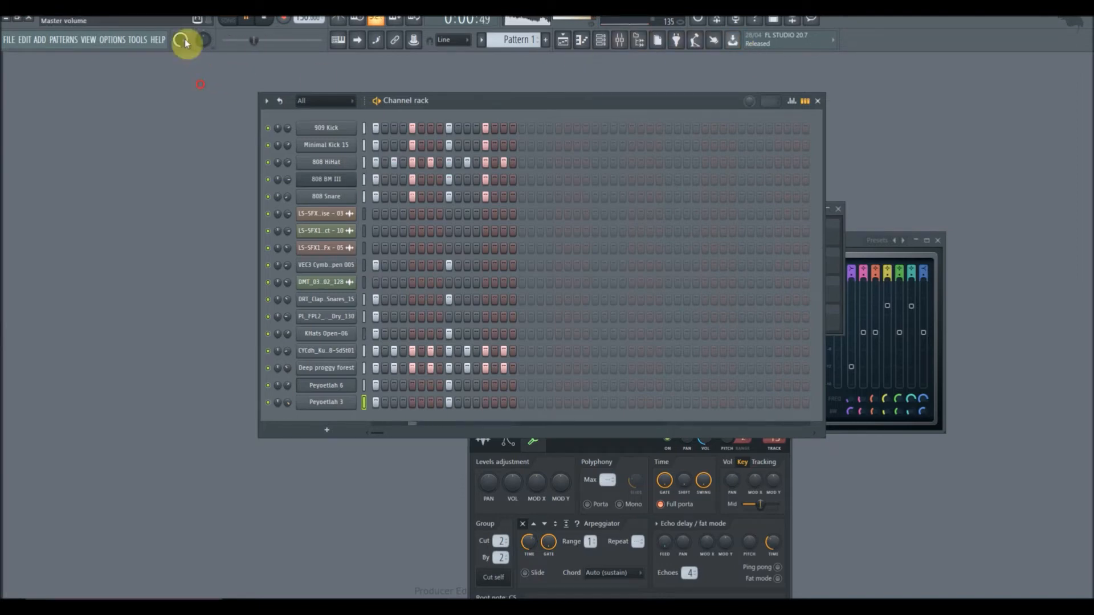
# Load Fruity Multiband Compressor in the first effect slot of the 909 Kick master track and move its window clear of the track meters
pyautogui.click(619, 39)
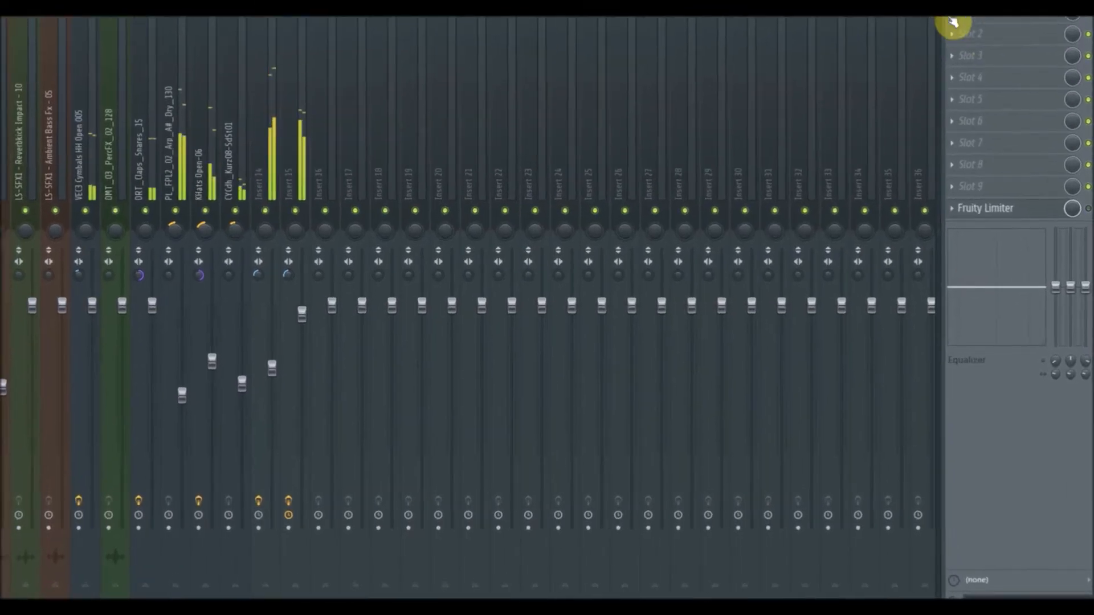
pyautogui.click(975, 95)
pyautogui.moveTo(984, 111)
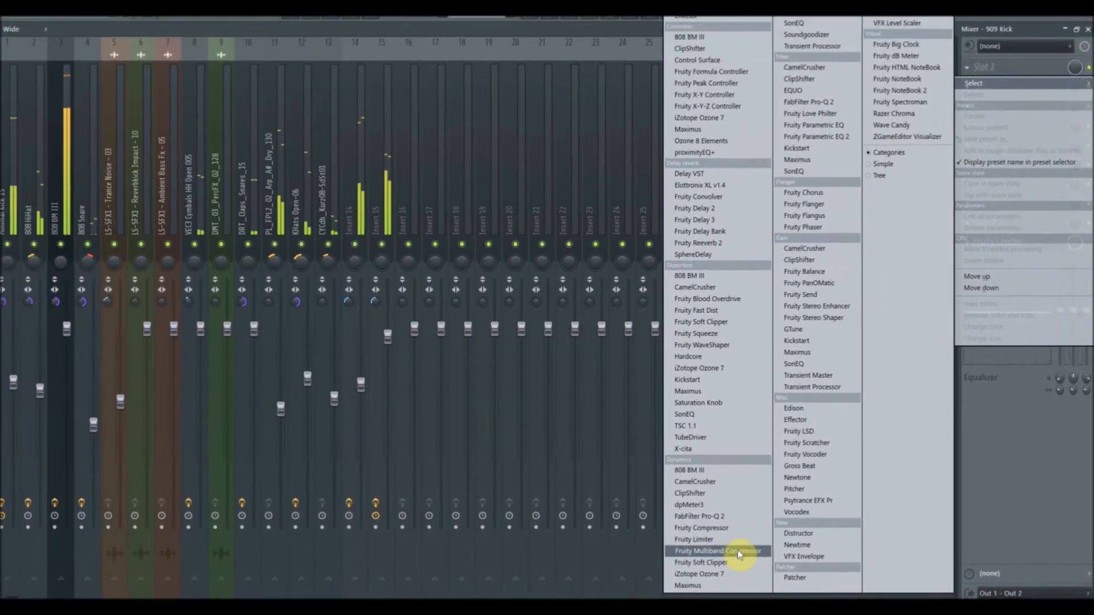
pyautogui.click(630, 556)
pyautogui.moveTo(511, 166); pyautogui.dragTo(655, 190)
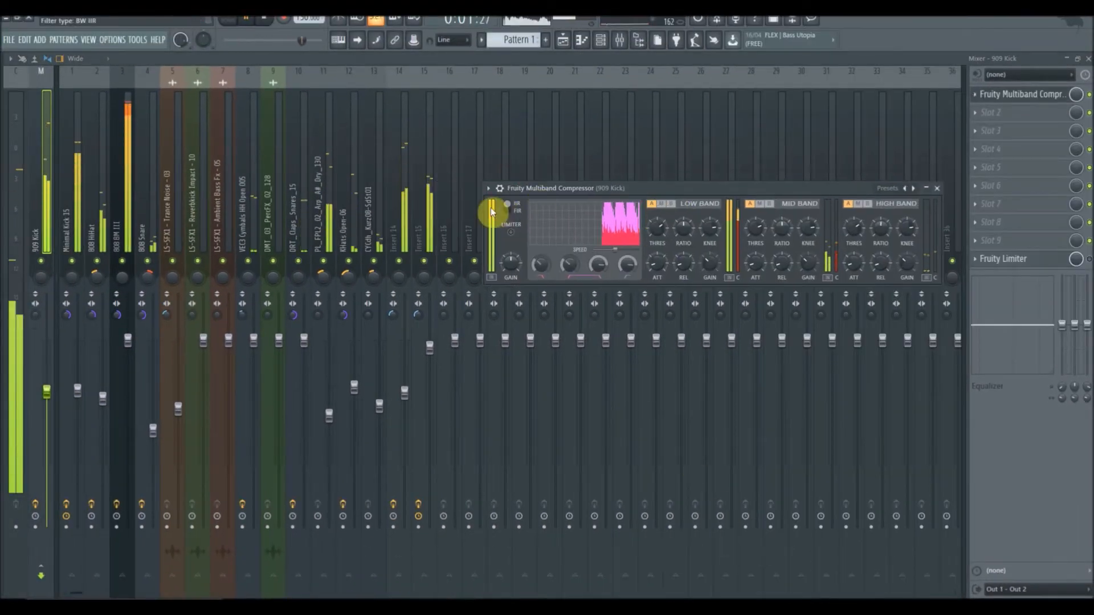
# Try the Mastering 2.4dB preset on the master track's Fruity Multiband Compressor
pyautogui.click(489, 189)
pyautogui.moveTo(511, 234)
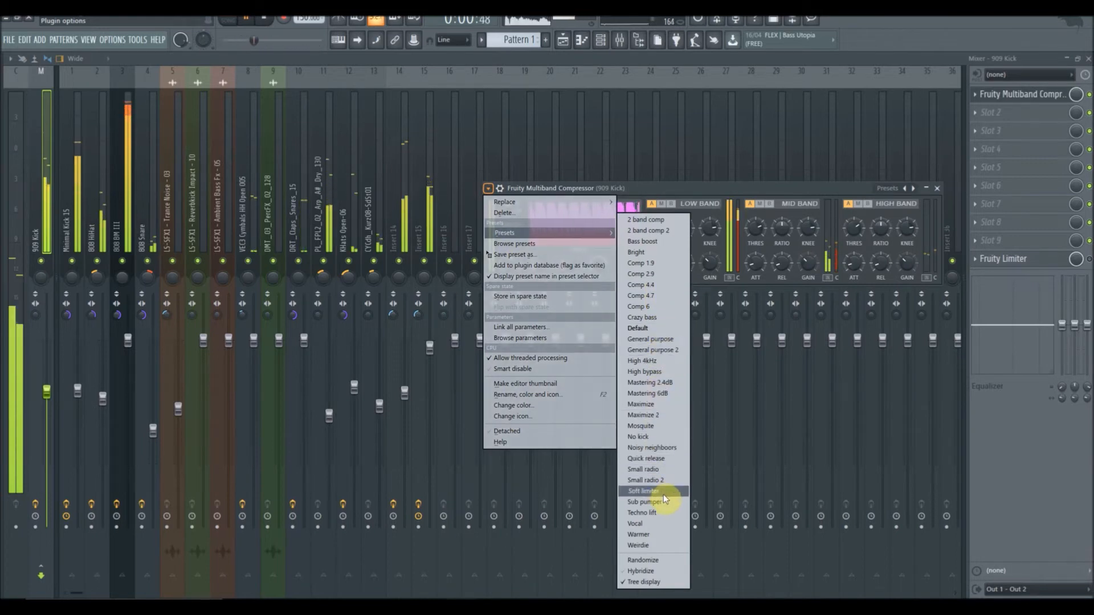
pyautogui.click(663, 383)
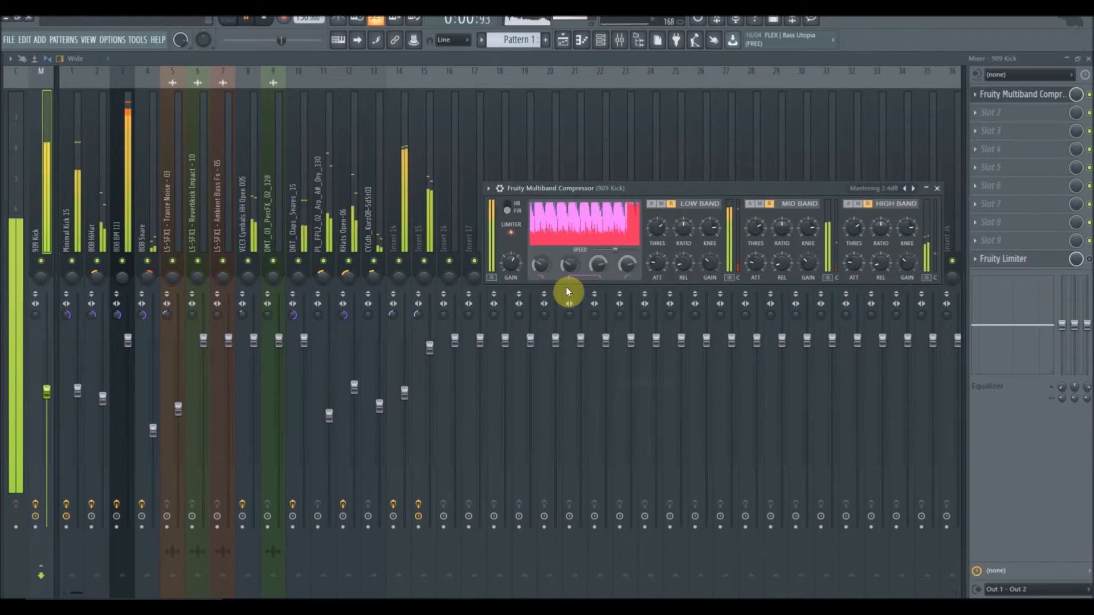
# Load the Techno lift preset in the master track's Fruity Multiband Compressor and close the plugin window
pyautogui.click(489, 189)
pyautogui.moveTo(512, 232)
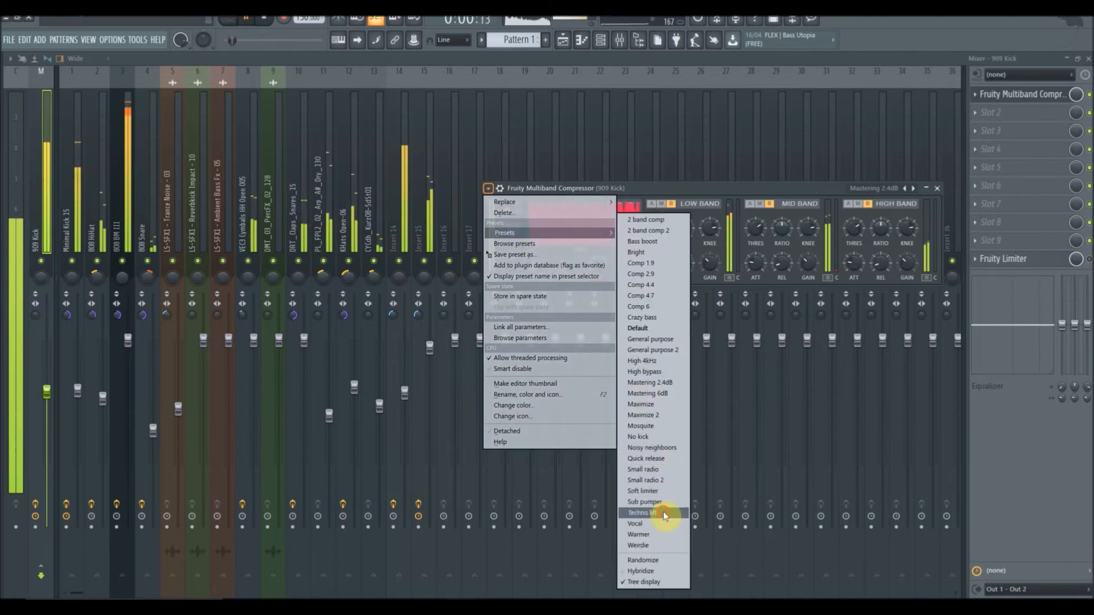
pyautogui.click(644, 512)
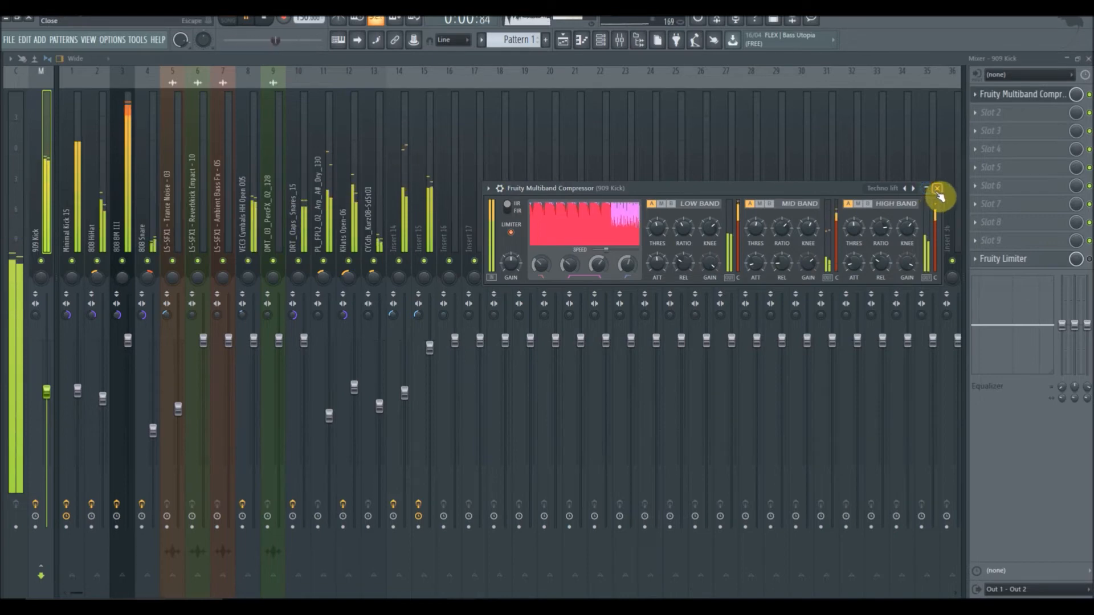
pyautogui.press('Escape')
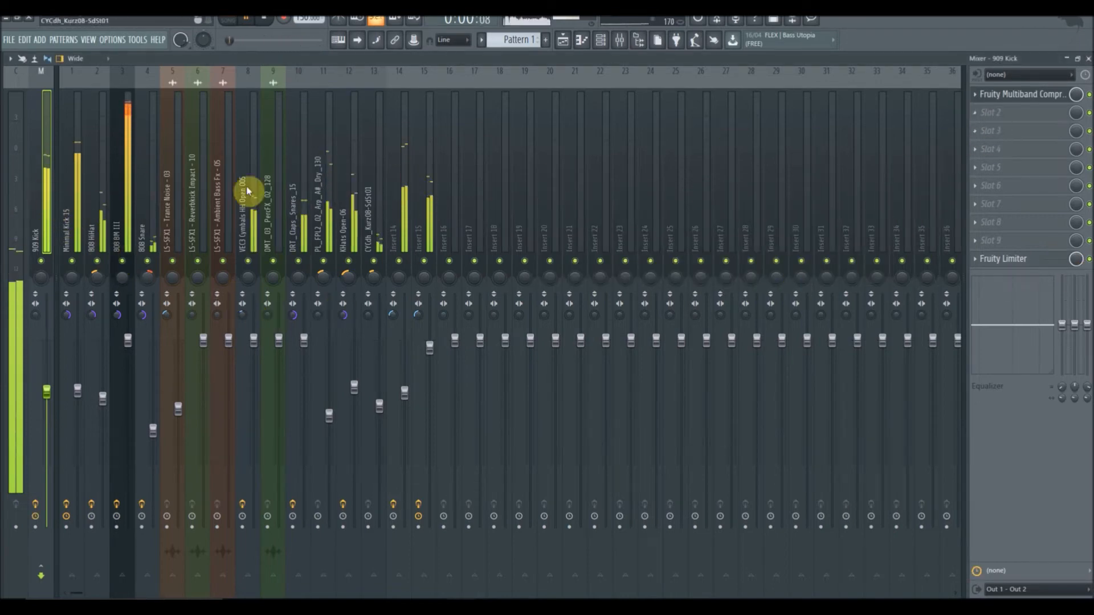
# Load Fruity Limiter in the master track's second effect slot and move its window clear of the active track meters
pyautogui.click(977, 113)
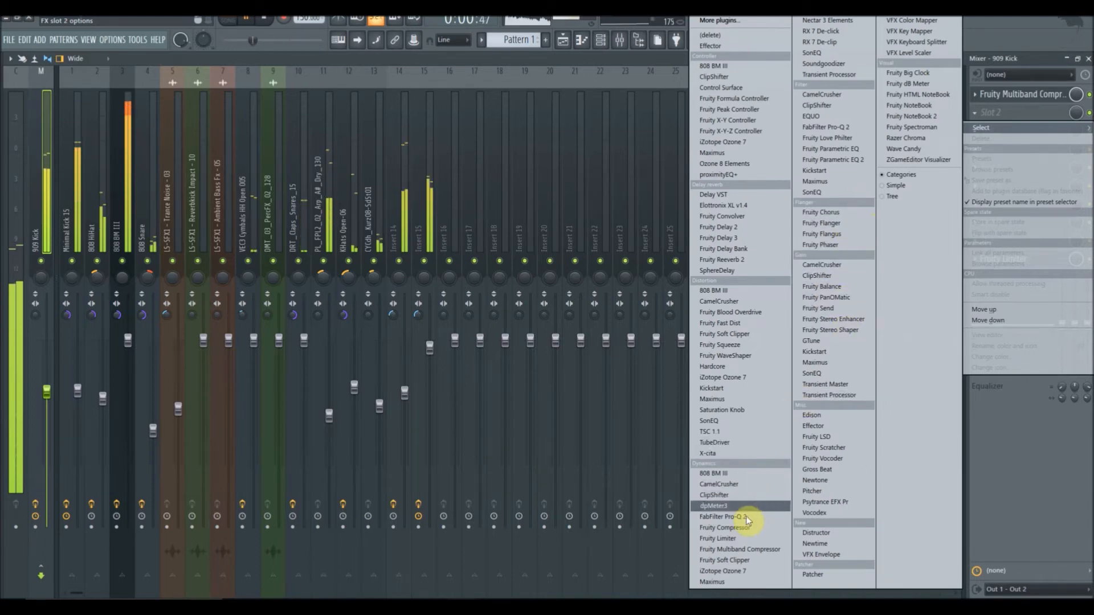
pyautogui.click(730, 538)
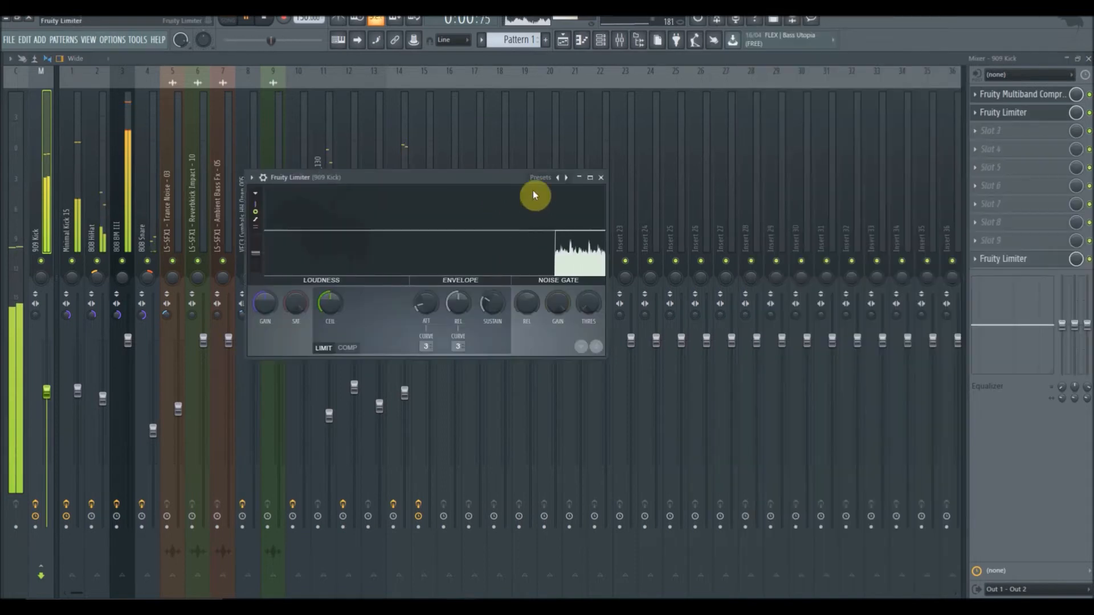
pyautogui.moveTo(488, 183); pyautogui.dragTo(709, 254)
# Compress the master with a -9.6 dB threshold and raised knee and ratio, set the limiter gain to 2.4 dB, and close it
pyautogui.moveTo(553, 376); pyautogui.dragTo(553, 404)
pyautogui.moveTo(584, 381); pyautogui.dragTo(689, 385)
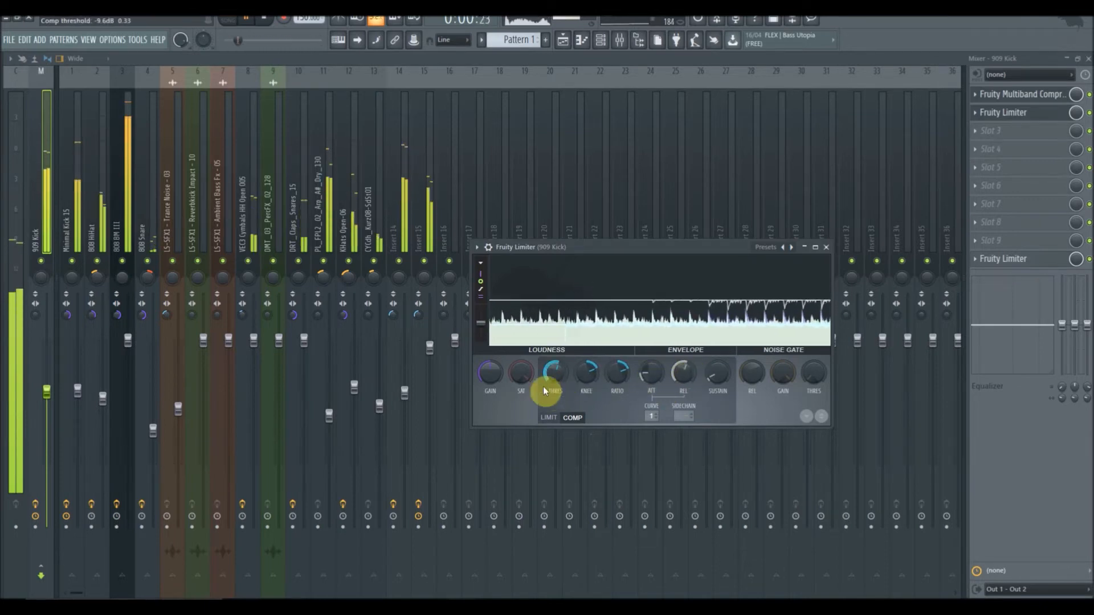
pyautogui.moveTo(490, 376); pyautogui.dragTo(490, 367)
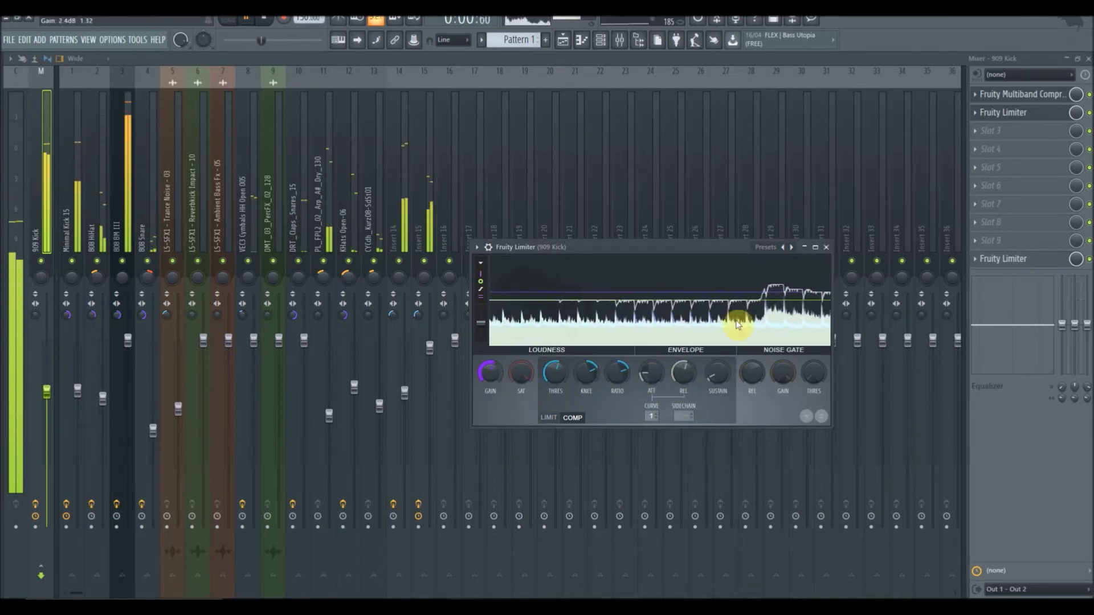
pyautogui.click(826, 247)
# Sidechain the Minimal Kick 15 mixer track to the 808 BM III track
pyautogui.click(66, 232)
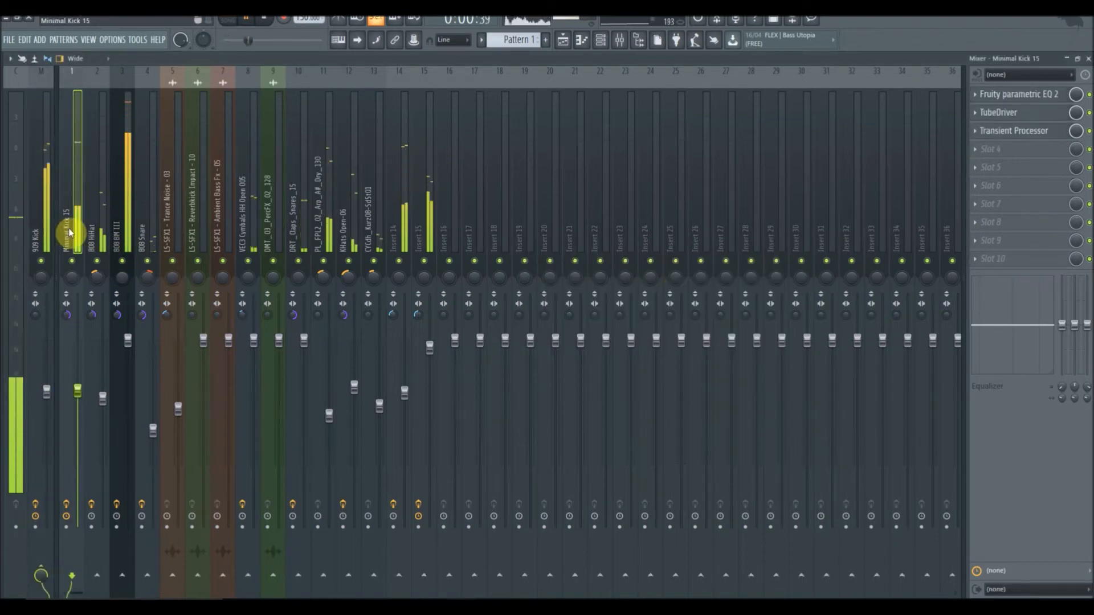
pyautogui.rightClick(127, 581)
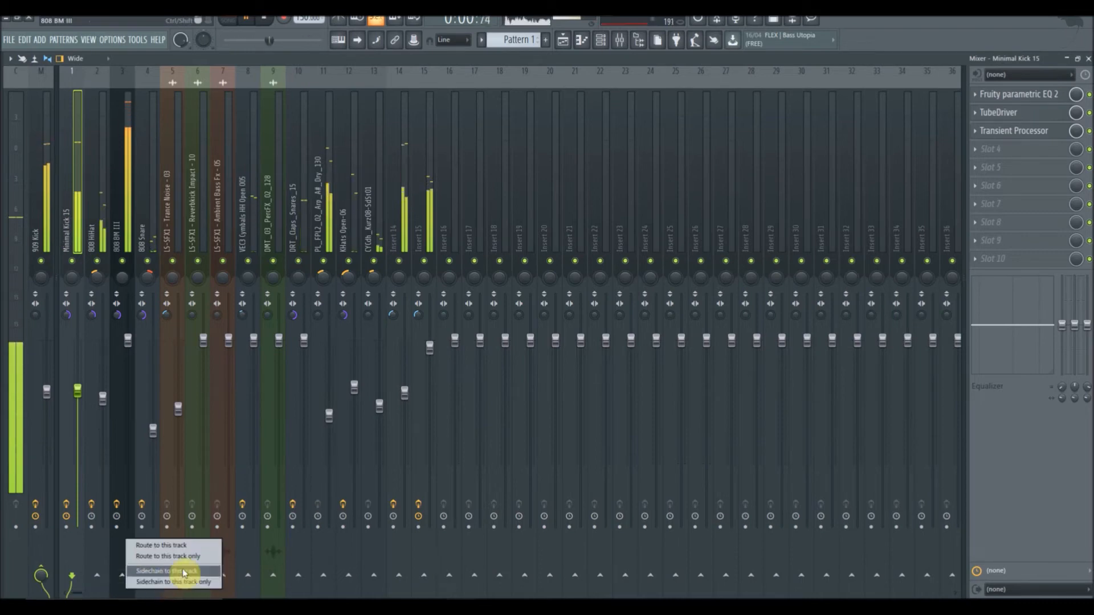
pyautogui.click(186, 571)
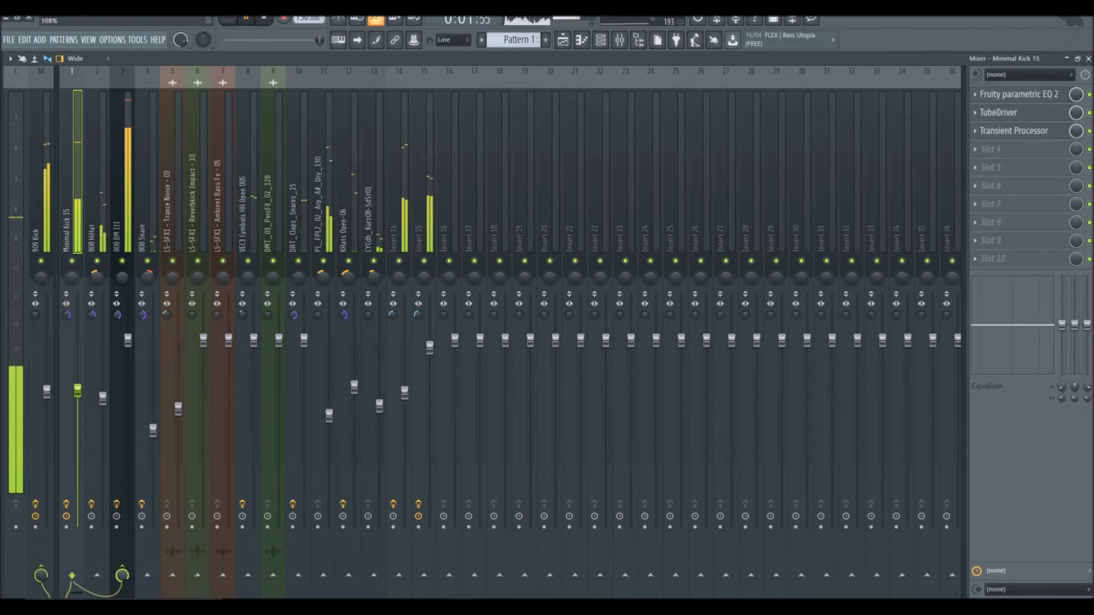
# Load Fruity Limiter in the second effect slot of the 808 BM III track and move its window toward the mixer's middle
pyautogui.click(117, 238)
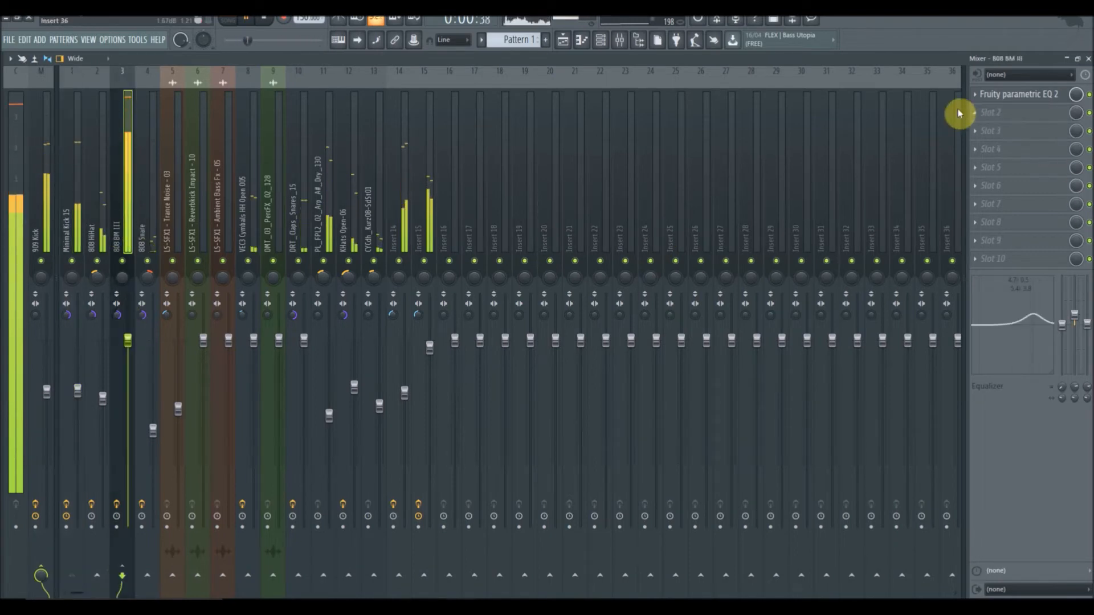
pyautogui.click(982, 114)
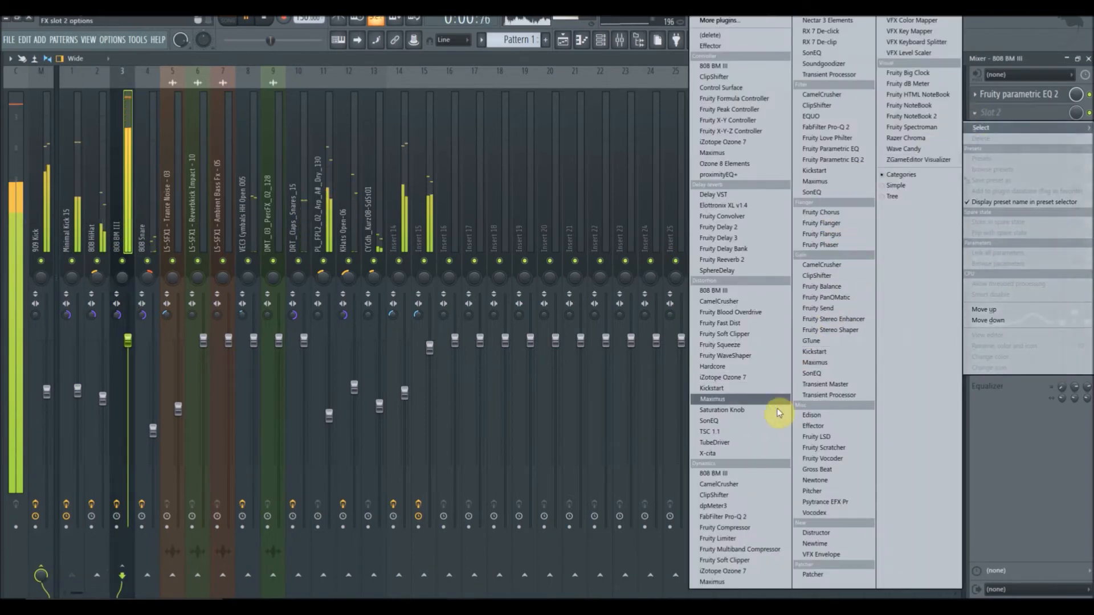
pyautogui.click(718, 539)
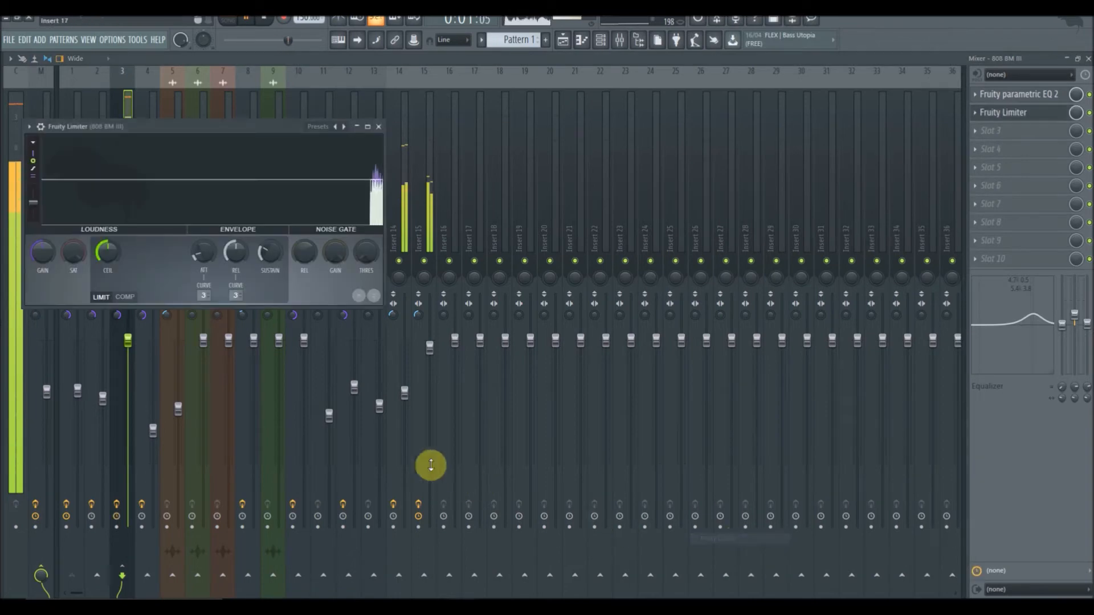
pyautogui.moveTo(274, 132); pyautogui.dragTo(564, 239)
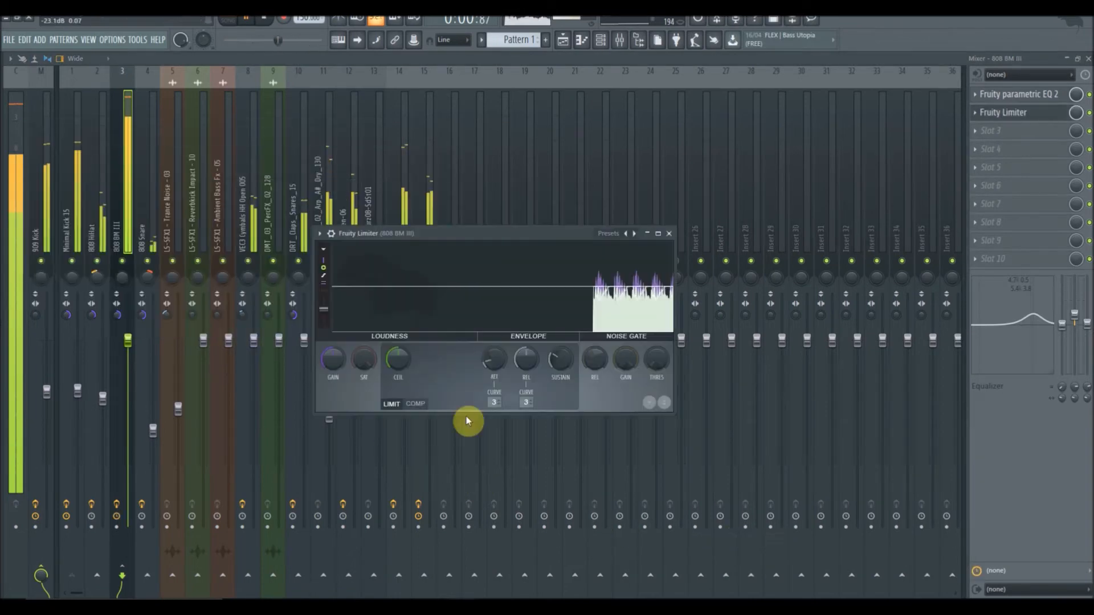
# Switch the 808 BM III limiter to compressor mode with sidechain input 1 and adjust its threshold, knee and ratio
pyautogui.click(419, 405)
pyautogui.click(537, 407)
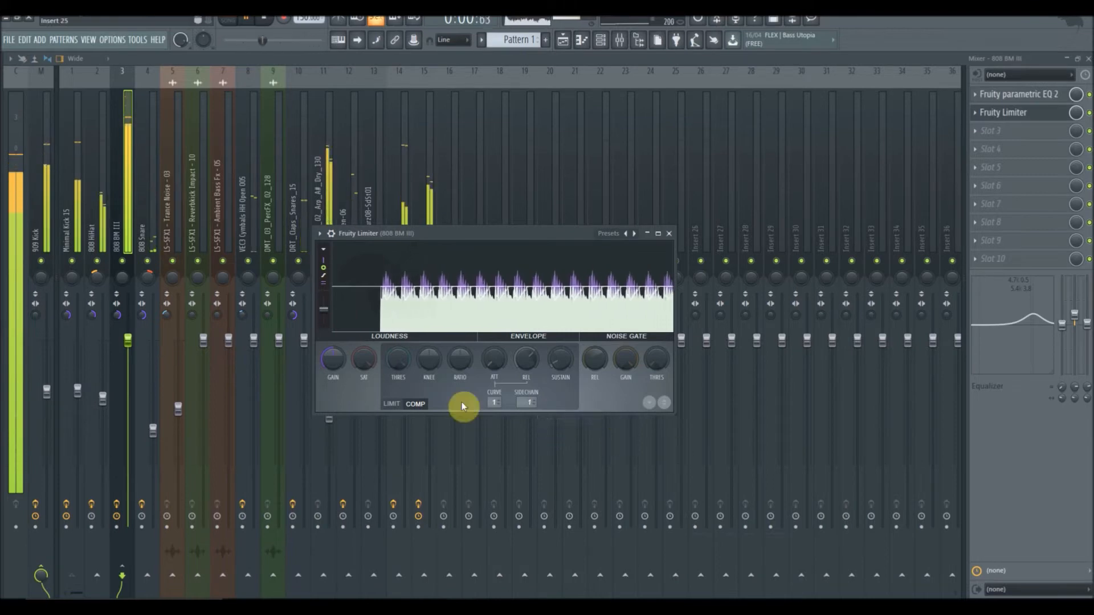
pyautogui.moveTo(398, 365); pyautogui.dragTo(494, 376)
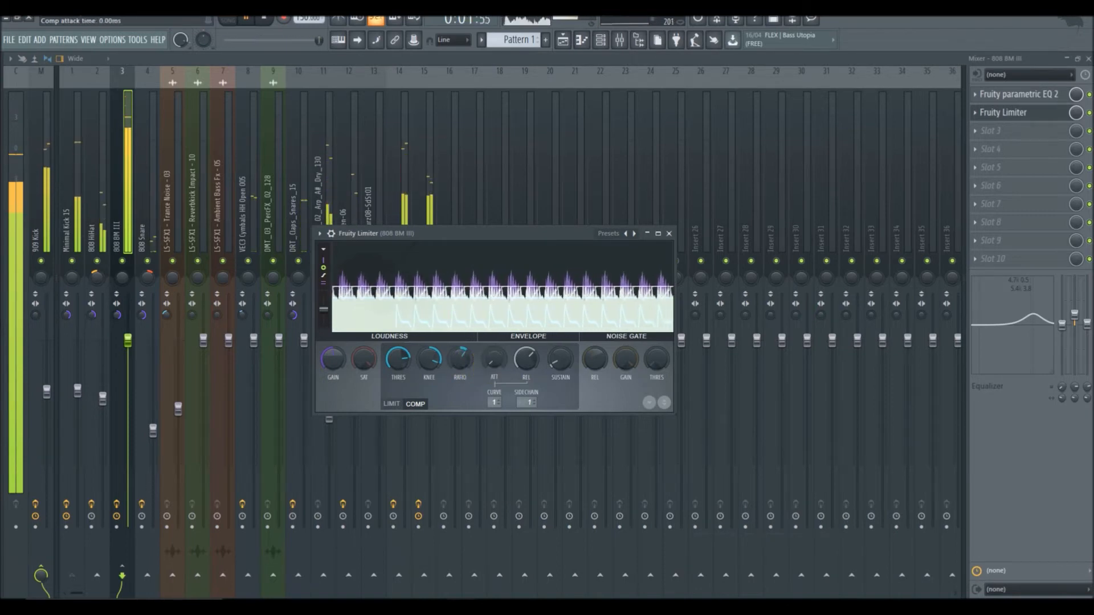
# Adjust the 808 BM III compressor's attack, release, threshold and saturation, and close the limiter
pyautogui.moveTo(491, 359); pyautogui.dragTo(526, 364)
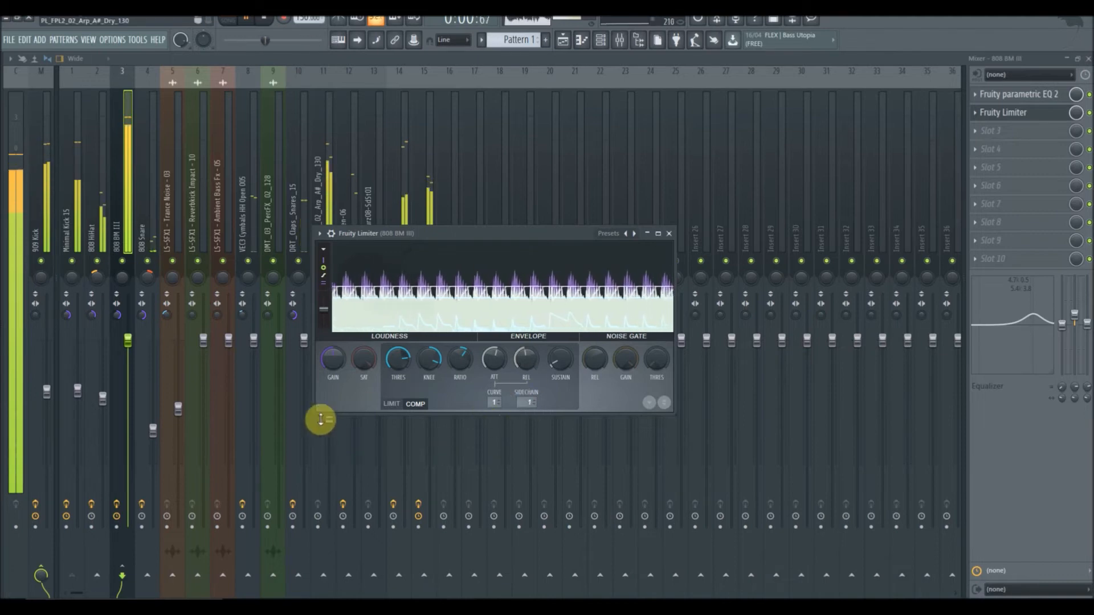
pyautogui.moveTo(398, 368)
pyautogui.mouseDown()
pyautogui.moveTo(395, 379)
pyautogui.moveTo(472, 399)
pyautogui.moveTo(442, 373)
pyautogui.moveTo(402, 364)
pyautogui.moveTo(402, 393)
pyautogui.moveTo(402, 365)
pyautogui.mouseUp()
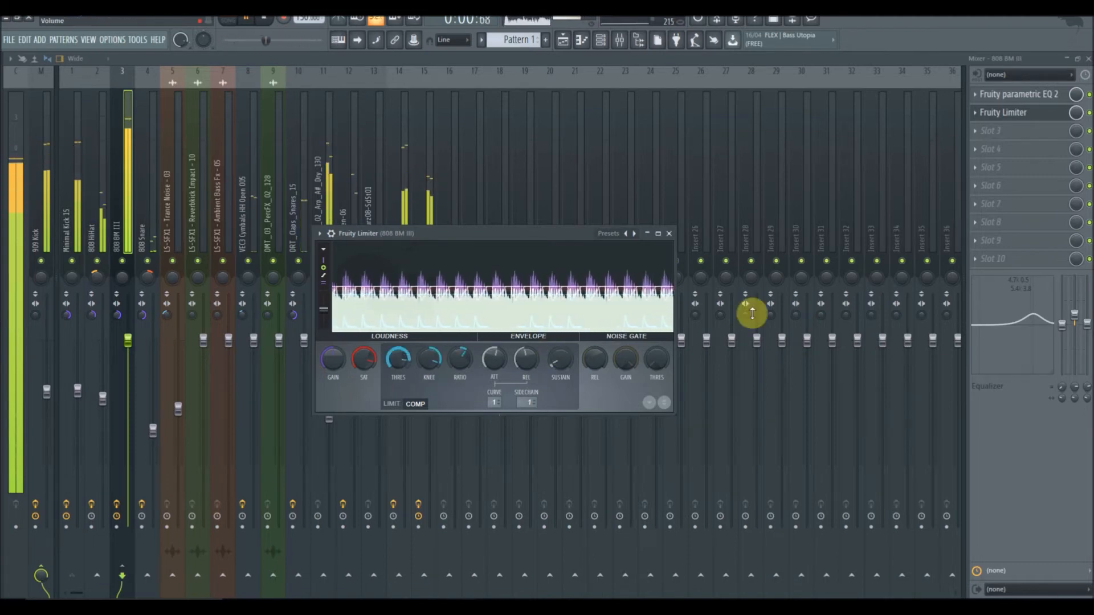
pyautogui.click(669, 233)
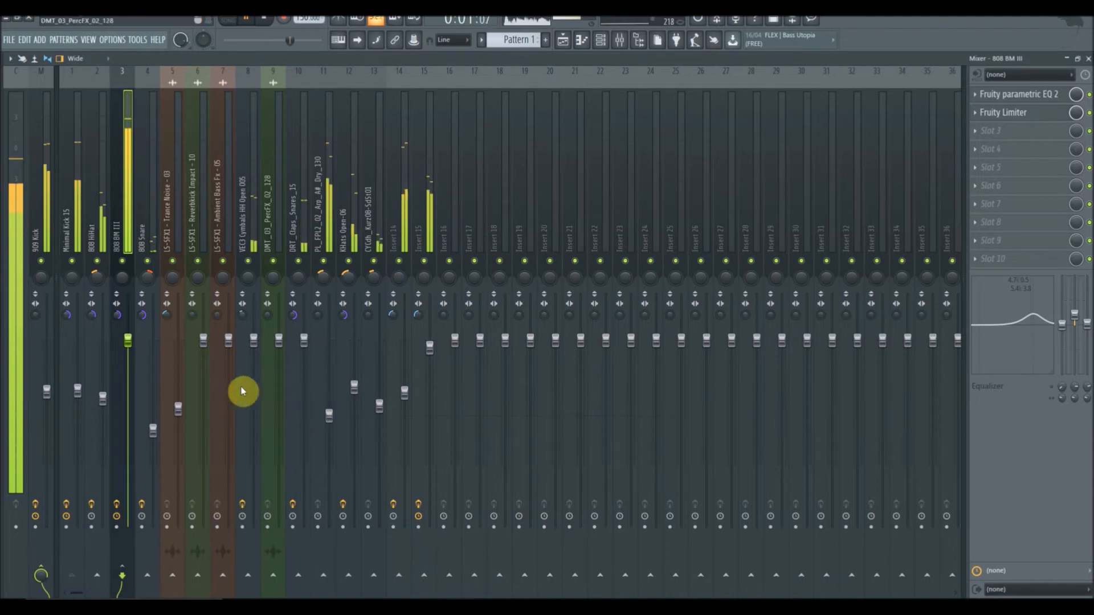
# Audition the Techtrance hit samples in the browser and add Techtrance Hit 3 as a new channel below Peyoetlah 3
pyautogui.click(70, 239)
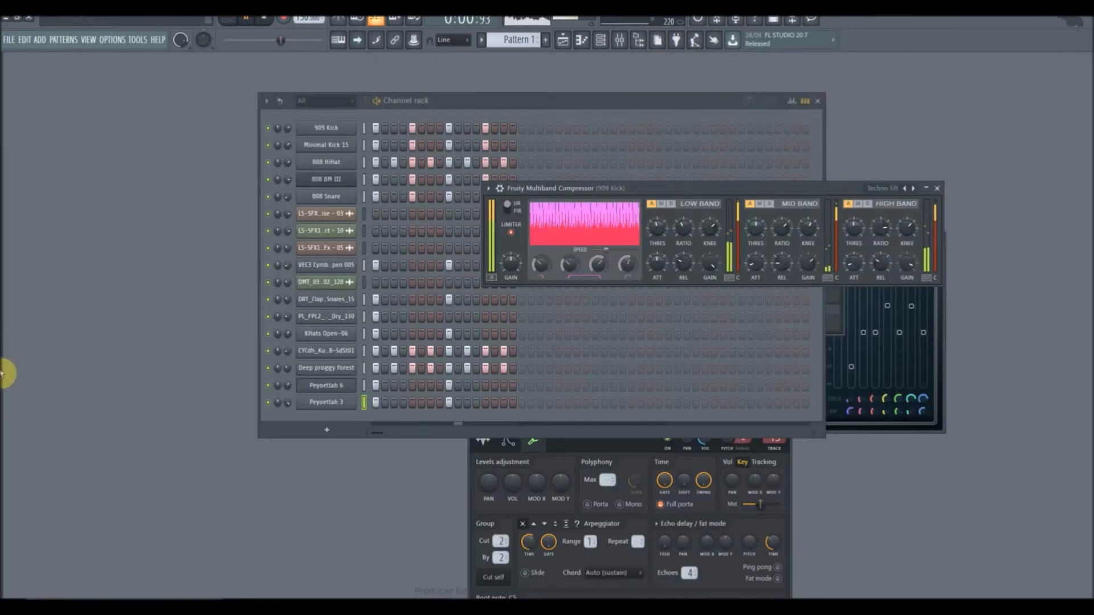
pyautogui.moveTo(69, 488)
pyautogui.click(62, 433)
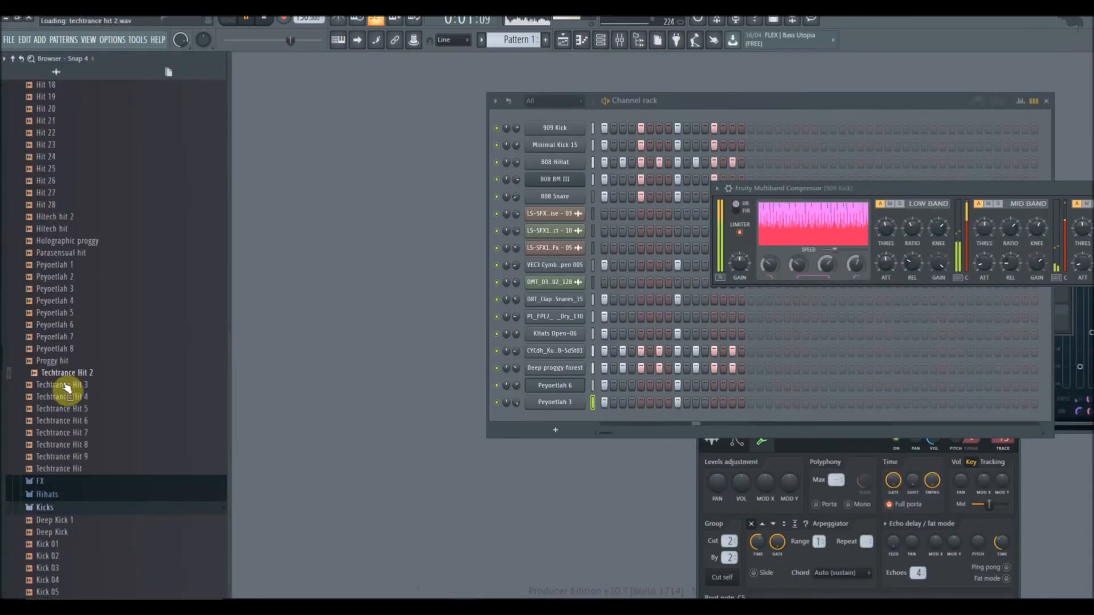
pyautogui.click(67, 374)
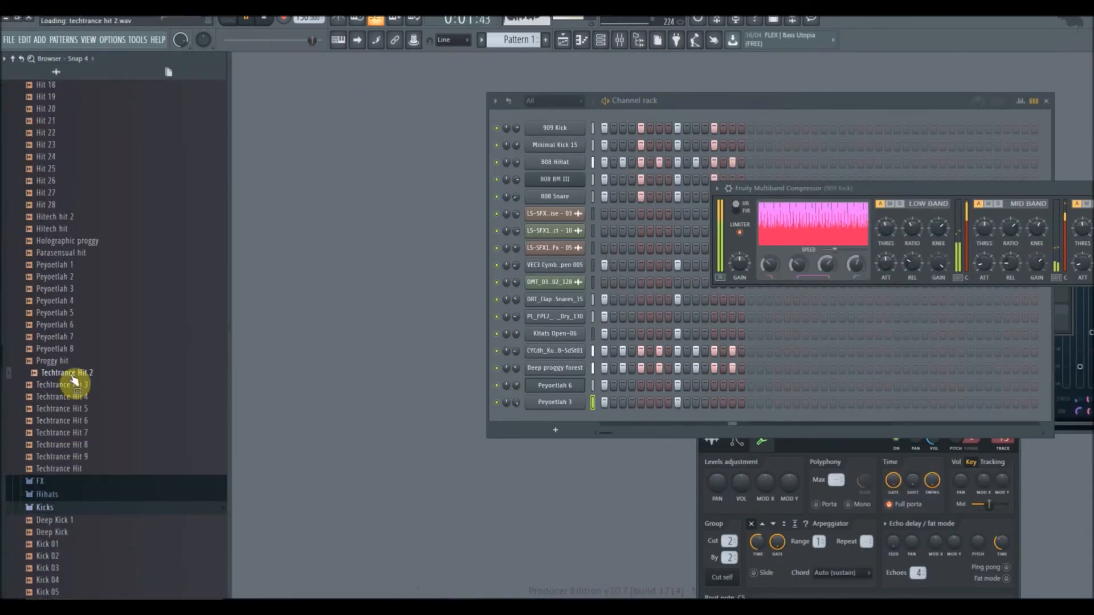
pyautogui.click(73, 385)
pyautogui.moveTo(134, 403); pyautogui.dragTo(340, 422)
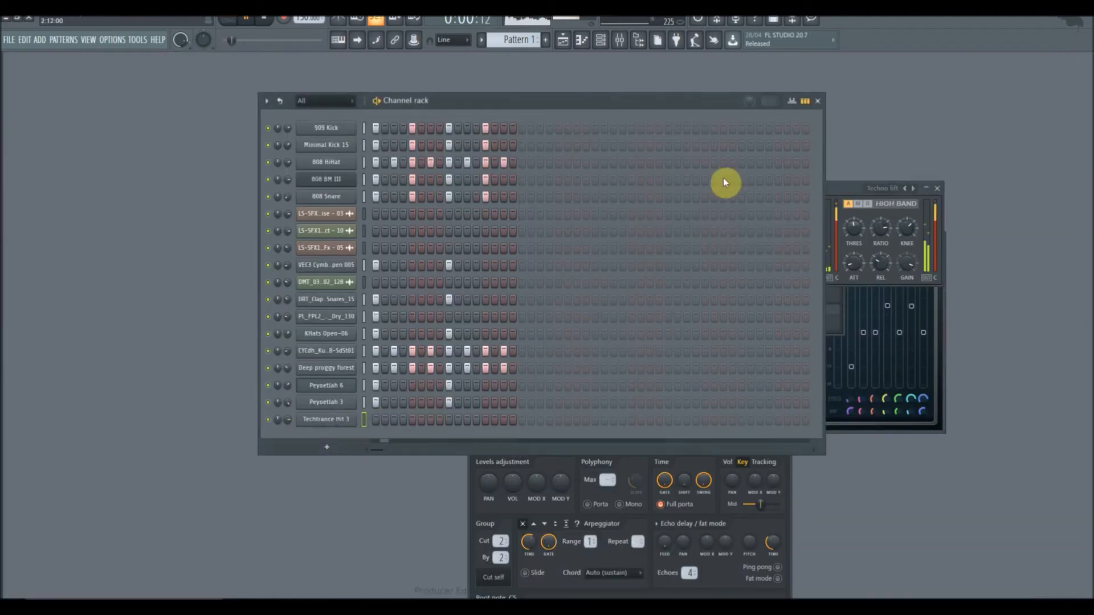
# Open the Techtrance Hit 3 channel's piano roll and place a C6 note about one bar long in bar 1
pyautogui.click(805, 102)
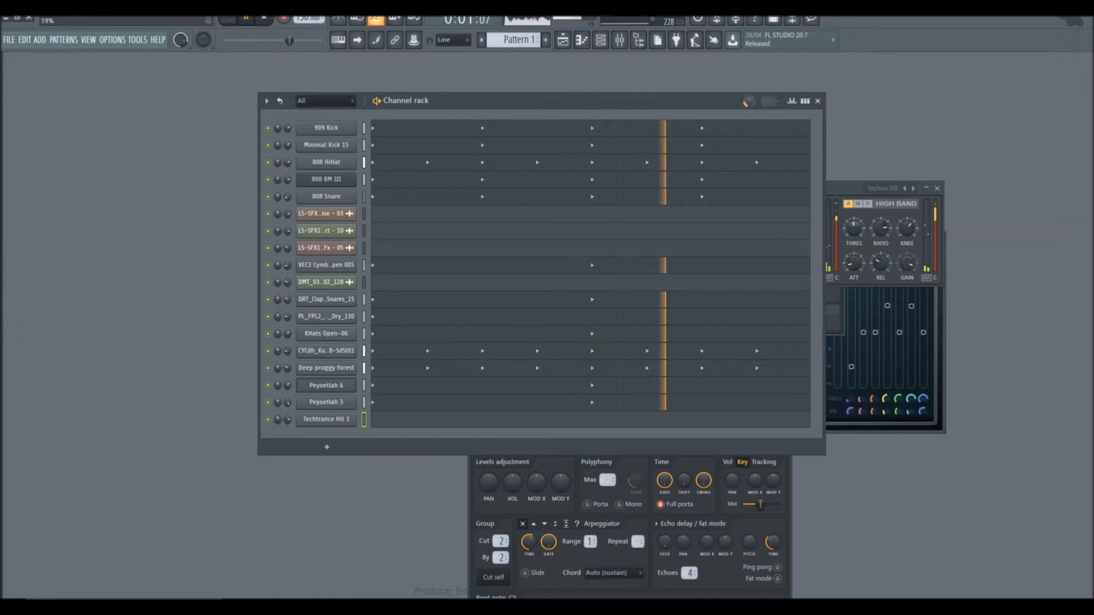
pyautogui.click(368, 422)
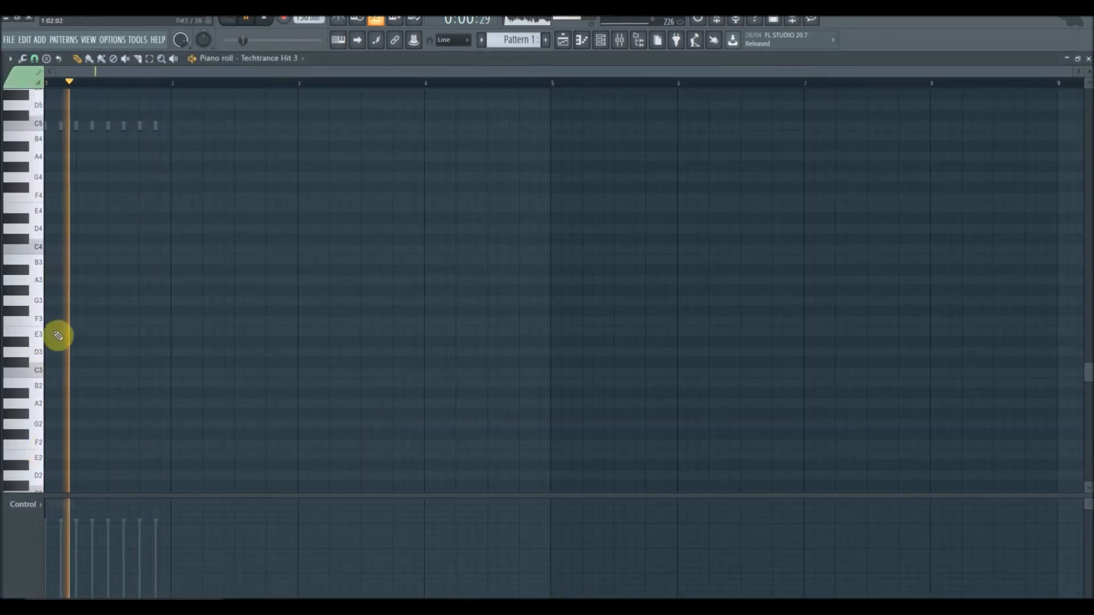
pyautogui.scroll(3, 53, 195)
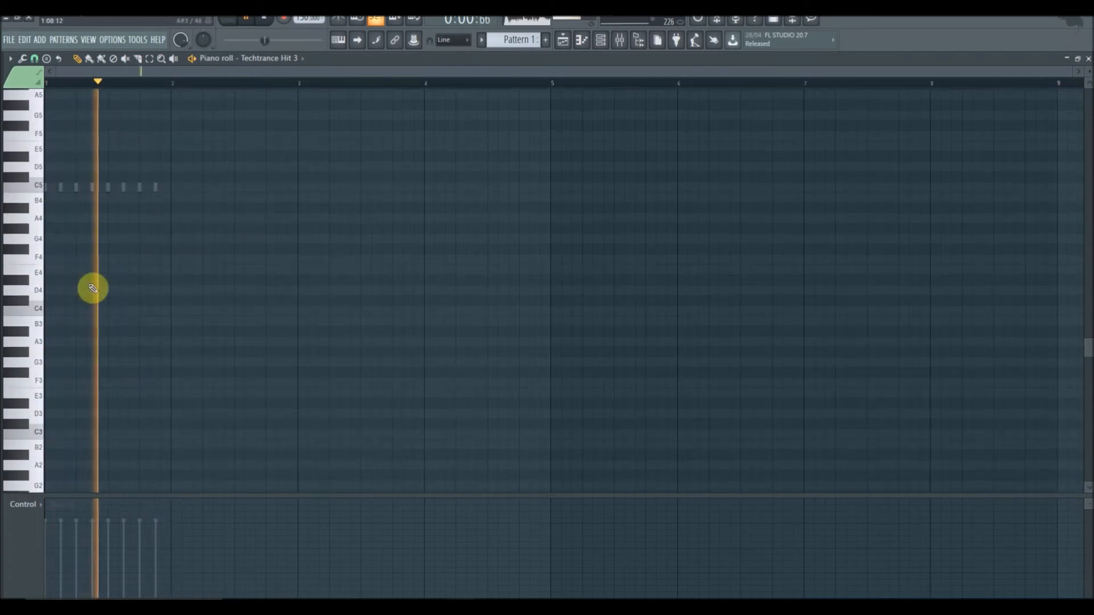
pyautogui.click(54, 196)
pyautogui.scroll(4, 85, 251)
pyautogui.moveTo(80, 283)
pyautogui.mouseDown()
pyautogui.moveTo(43, 272)
pyautogui.moveTo(49, 154)
pyautogui.mouseUp()
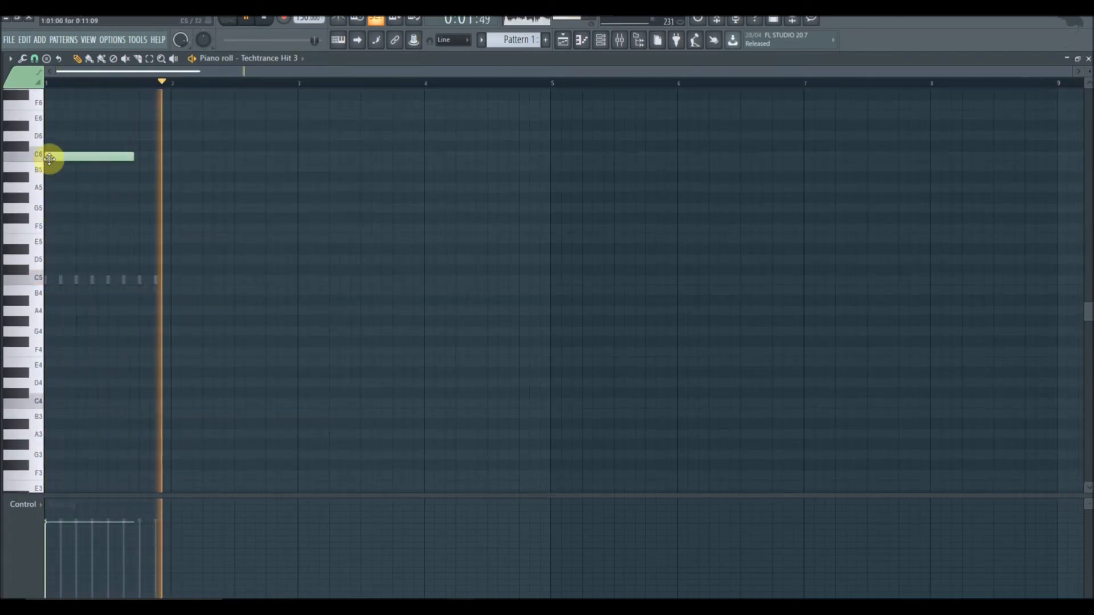
pyautogui.scroll(8, 142, 369)
pyautogui.moveTo(132, 341); pyautogui.dragTo(171, 344)
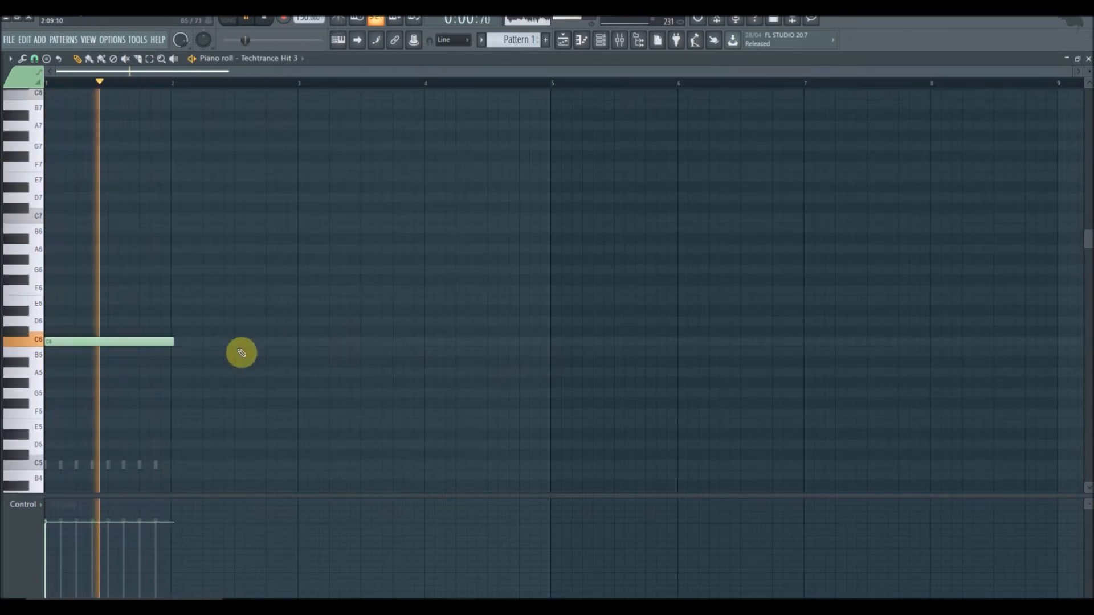
# Add one-bar notes D6, C#6 and C6 across bars 2 to 4, aligning the D6 note with the start of bar 2
pyautogui.click(178, 321)
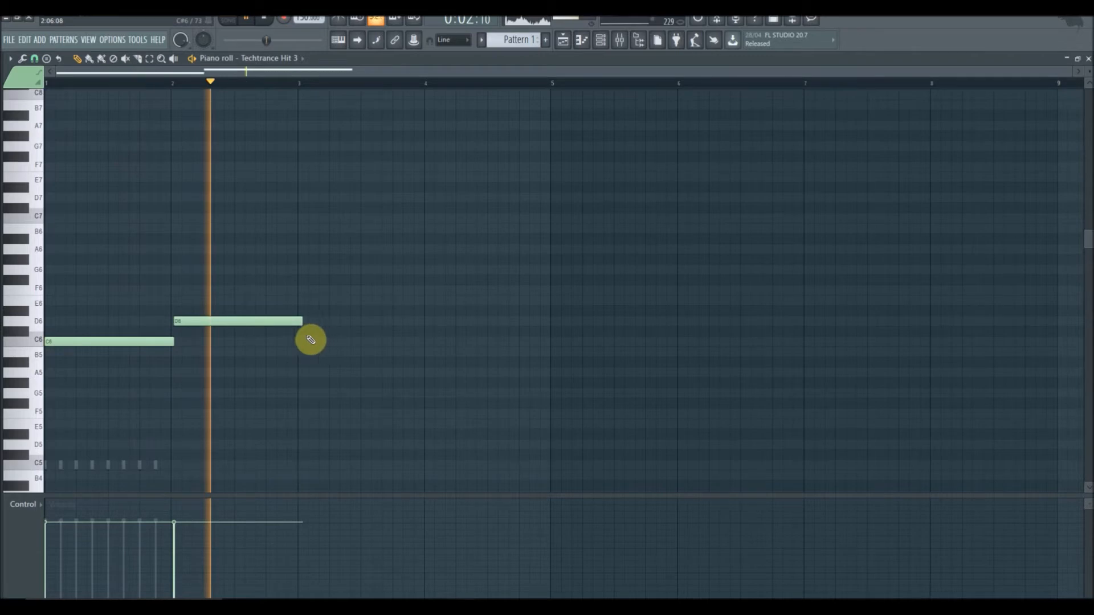
pyautogui.click(308, 331)
pyautogui.click(430, 341)
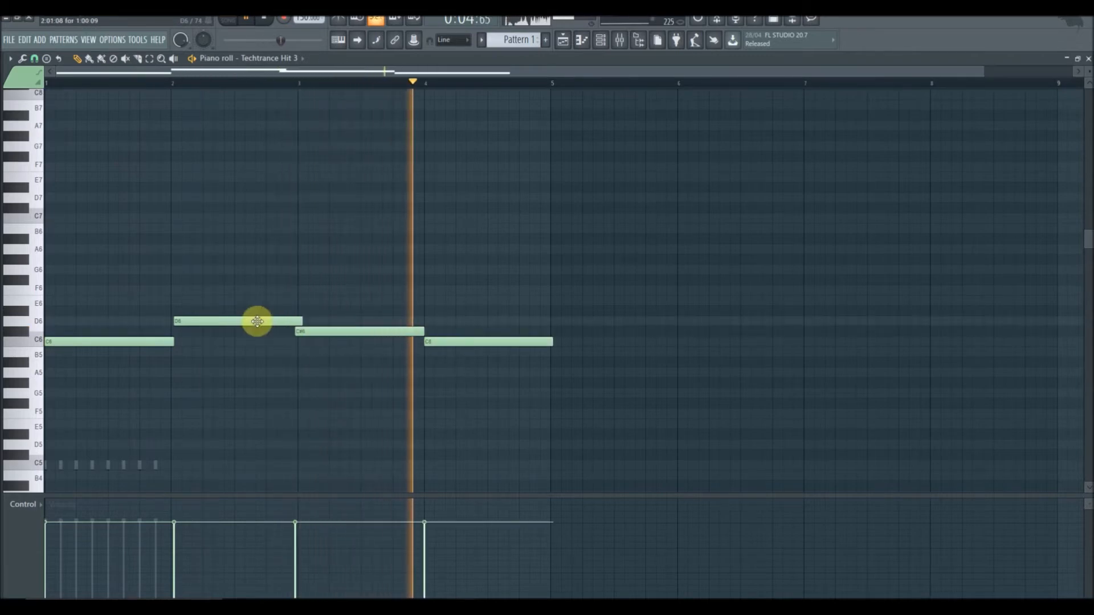
pyautogui.moveTo(257, 321); pyautogui.dragTo(252, 321)
# Add B5 and D#6 notes from bar 5 onward plus higher B6, G#6 and F#6 notes, and close the piano roll
pyautogui.click(580, 352)
pyautogui.click(715, 310)
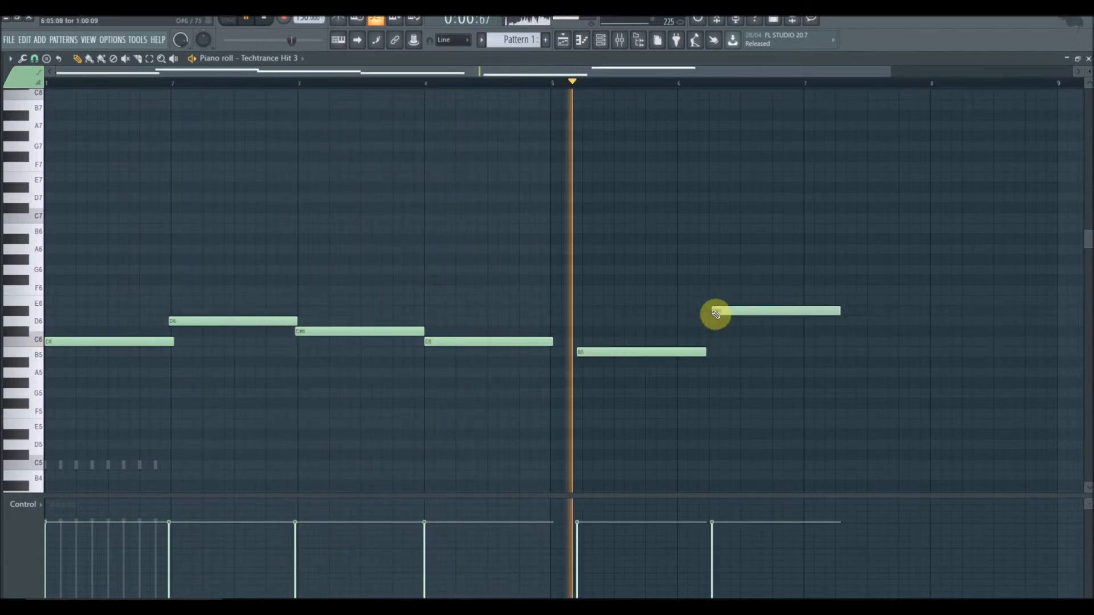
pyautogui.click(612, 279)
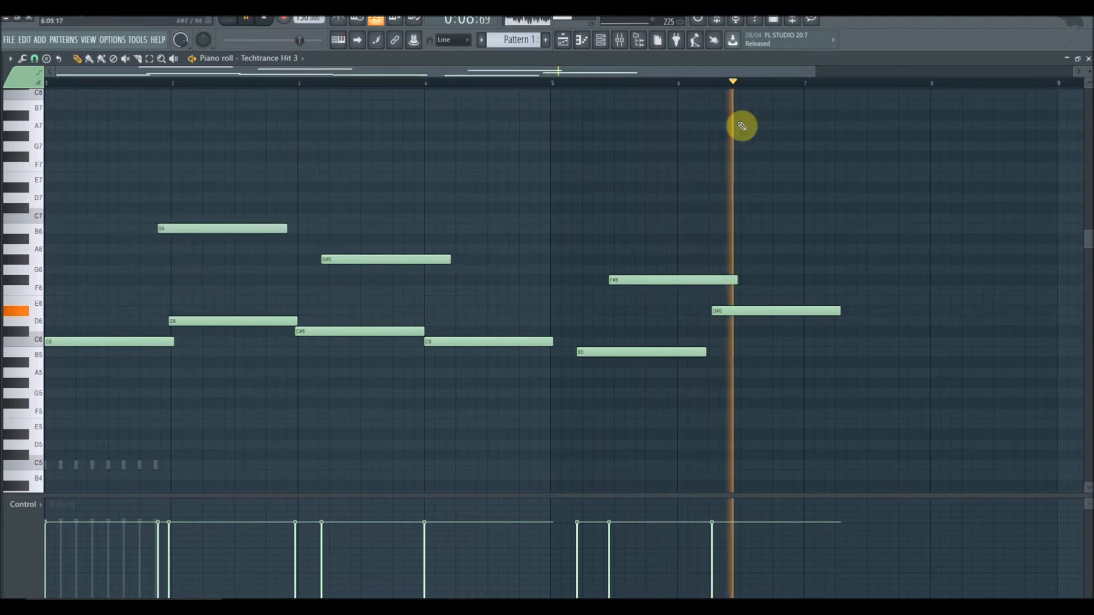
pyautogui.click(1088, 59)
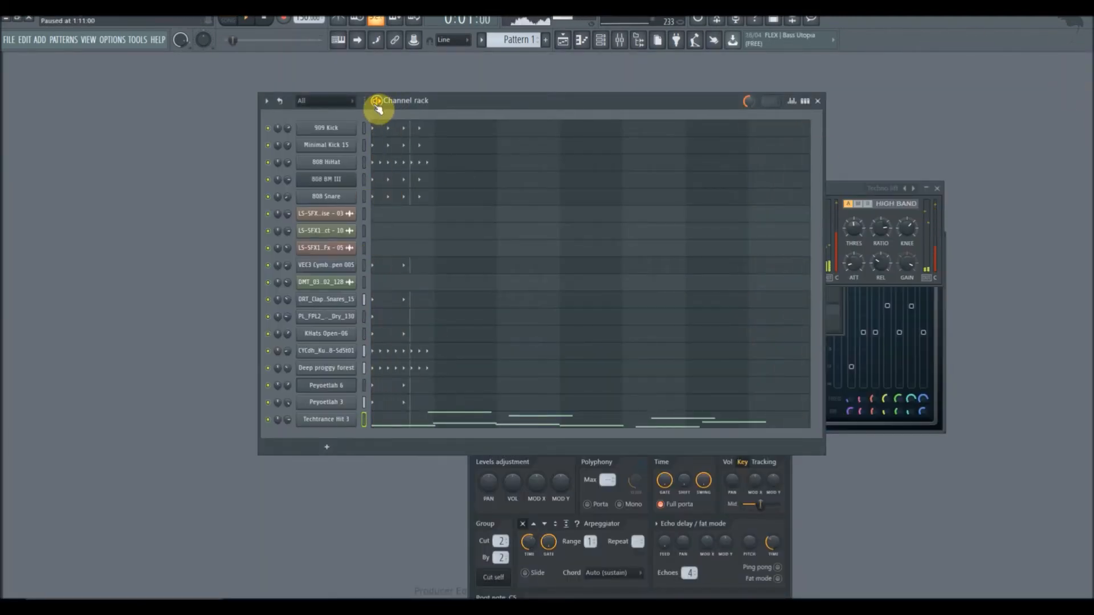
# Delete all the notes in the Techtrance Hit 3 piano roll, starting with the three beyond bar 5
pyautogui.click(805, 102)
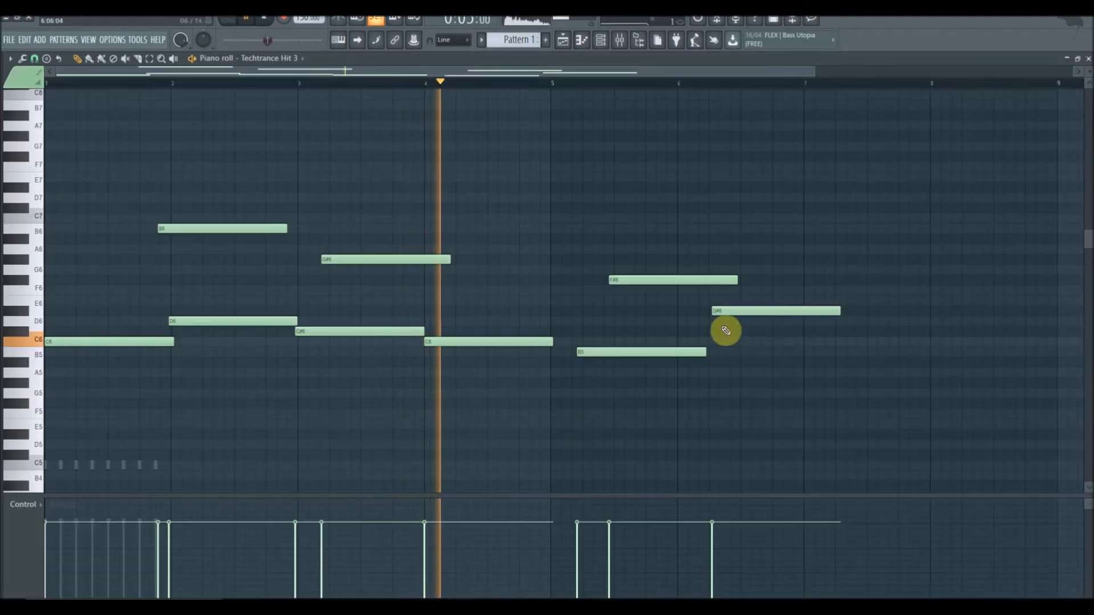
pyautogui.rightClick(678, 349)
pyautogui.rightClick(684, 279)
pyautogui.rightClick(741, 311)
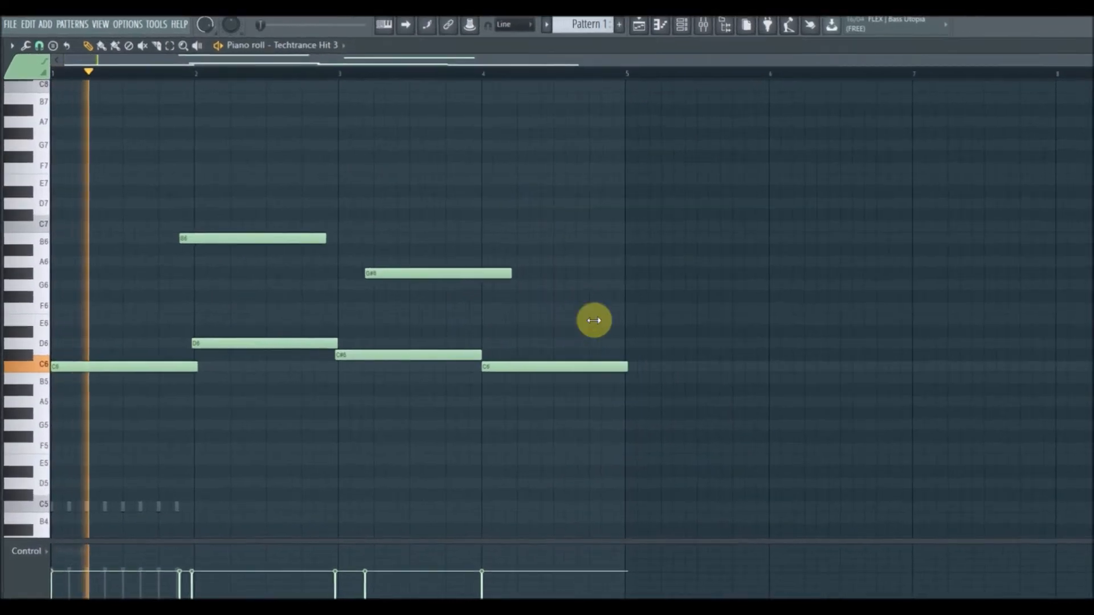
pyautogui.click(171, 45)
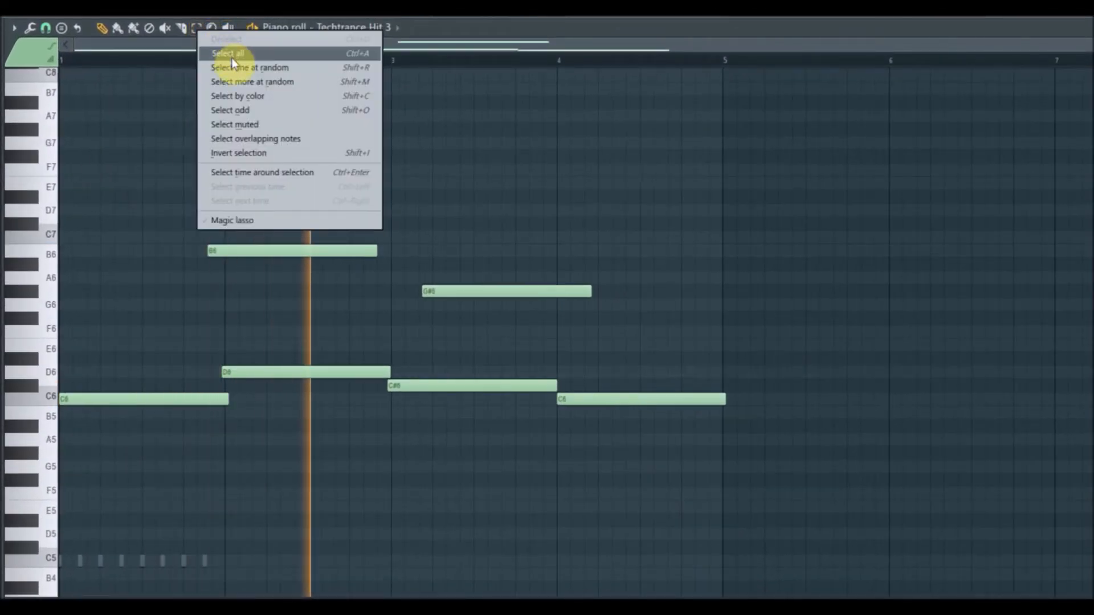
pyautogui.click(231, 55)
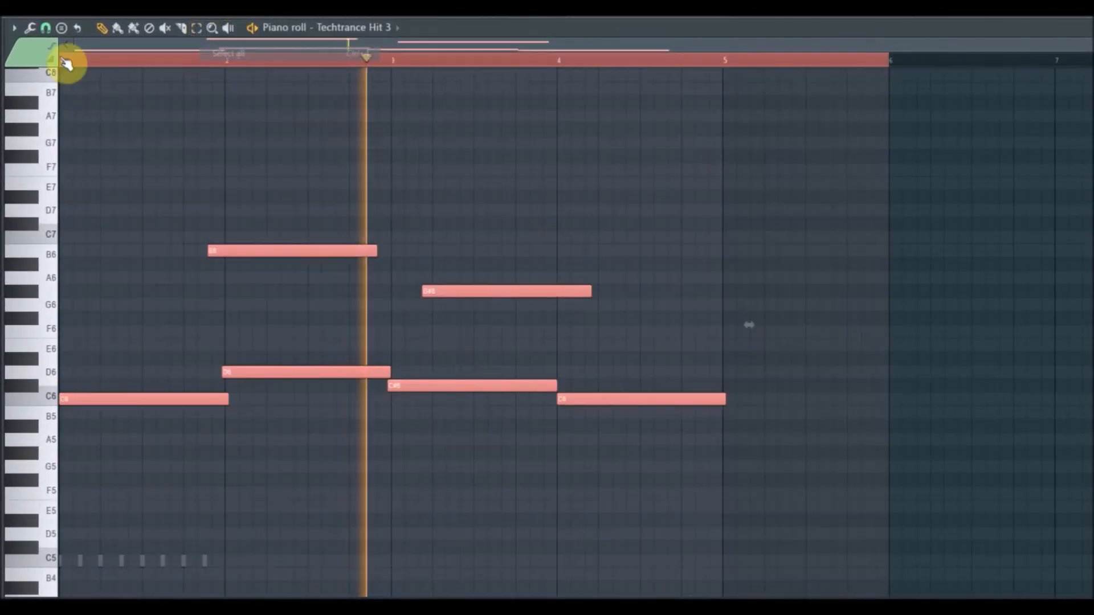
pyautogui.press('Delete')
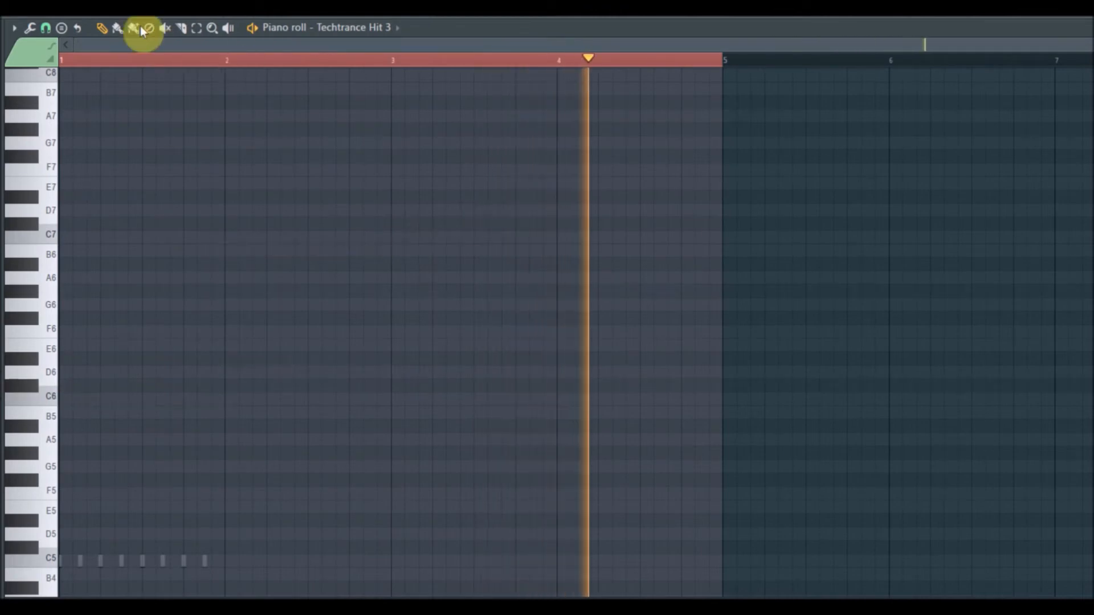
# Place percussion stamps on C7 at the starts of bars 1 and 2 in the Techtrance Hit 3 piano roll
pyautogui.click(62, 28)
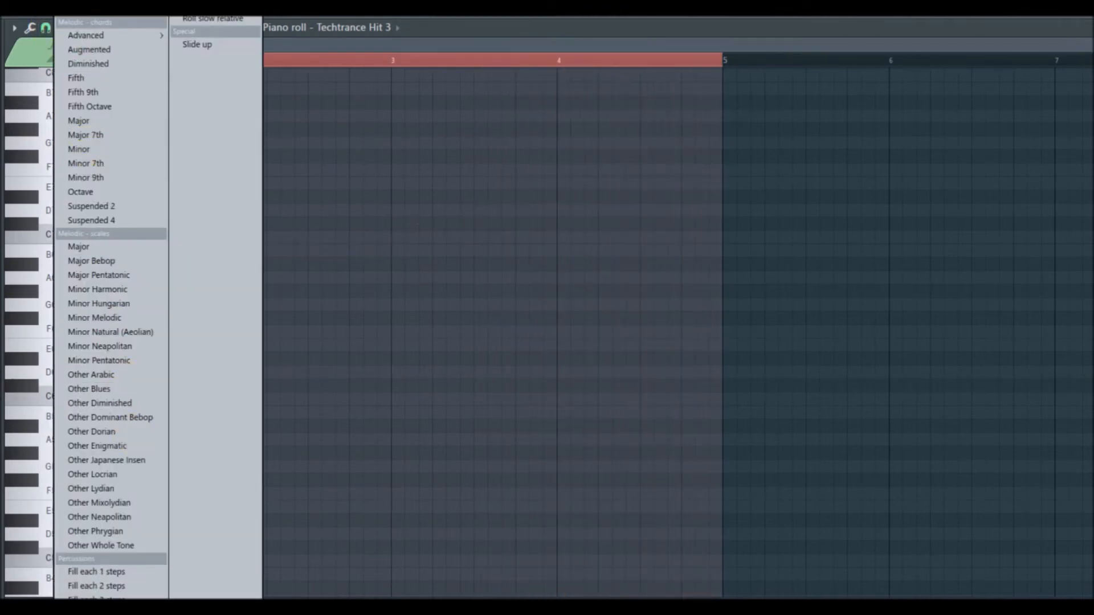
pyautogui.click(109, 611)
pyautogui.click(71, 240)
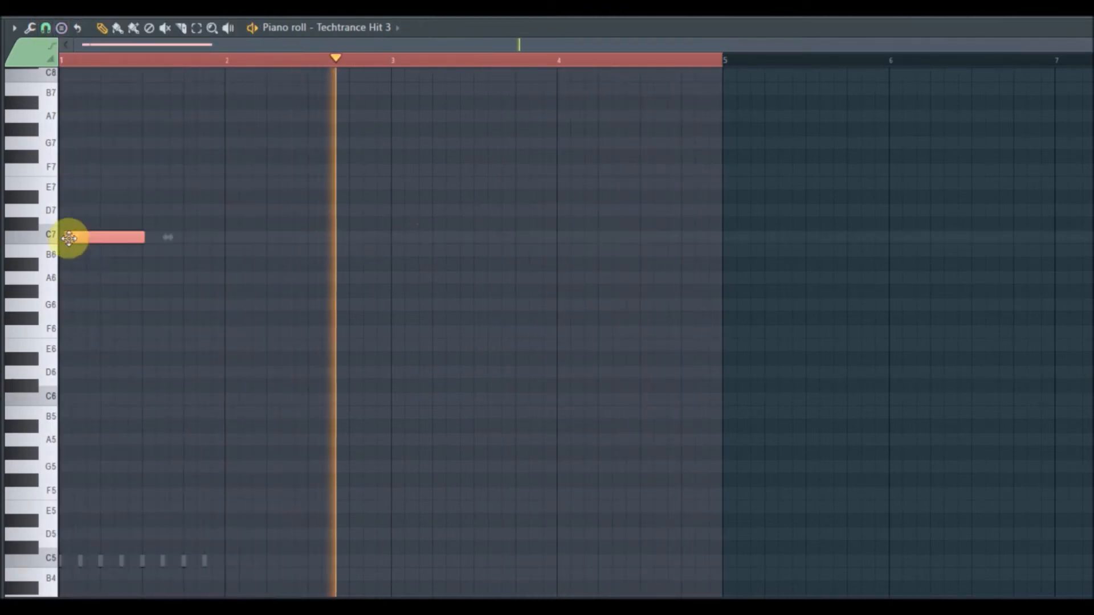
pyautogui.click(61, 28)
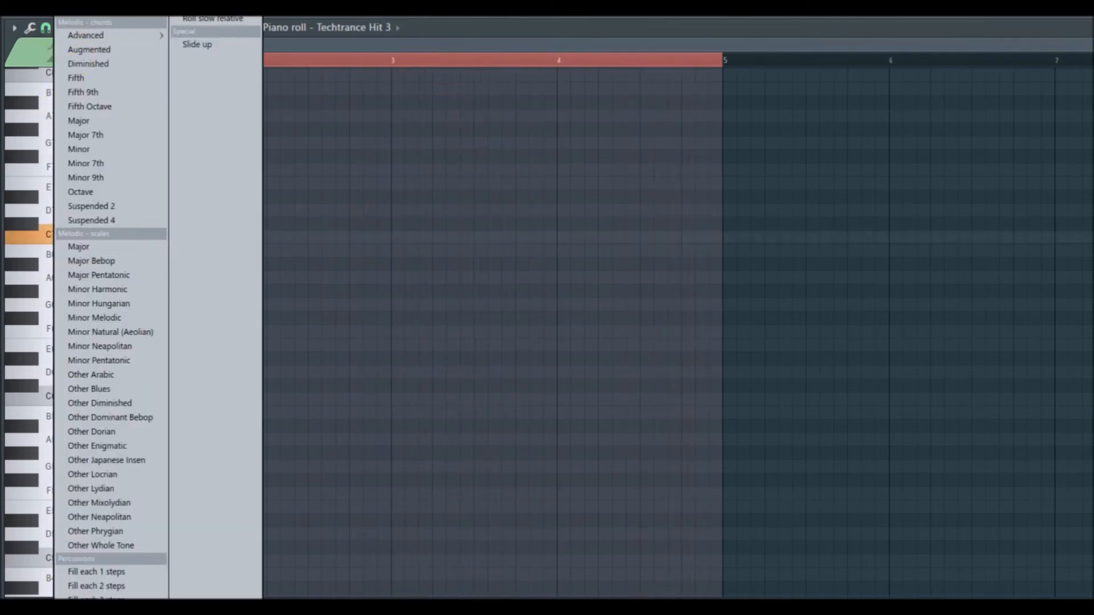
pyautogui.click(108, 610)
pyautogui.click(229, 237)
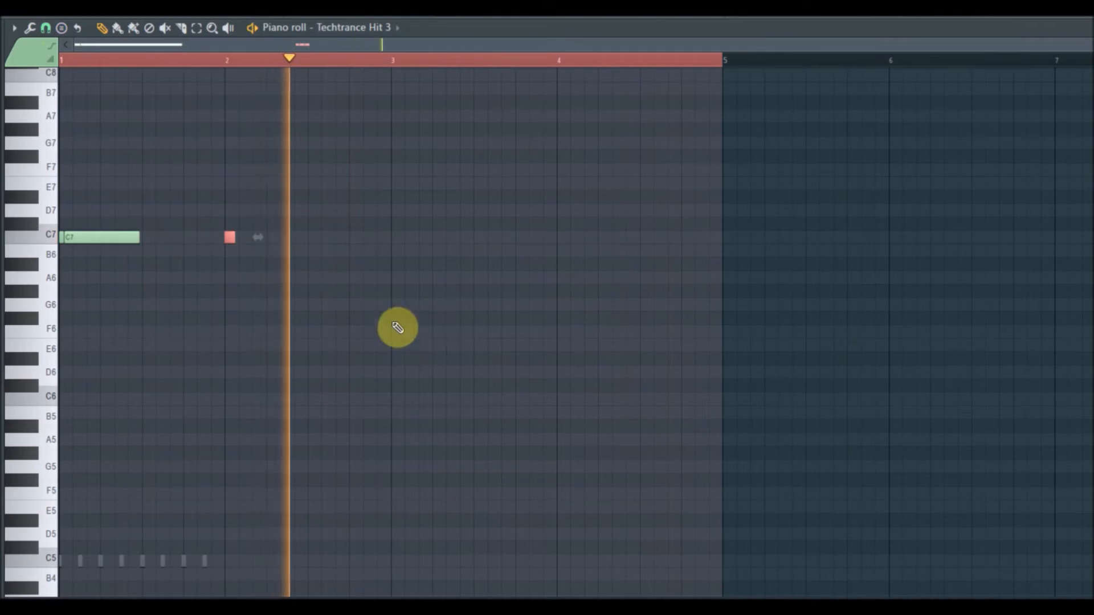
# Place percussion stamps on C7 at the starts of bars 3 and 4, and close the piano roll
pyautogui.click(61, 28)
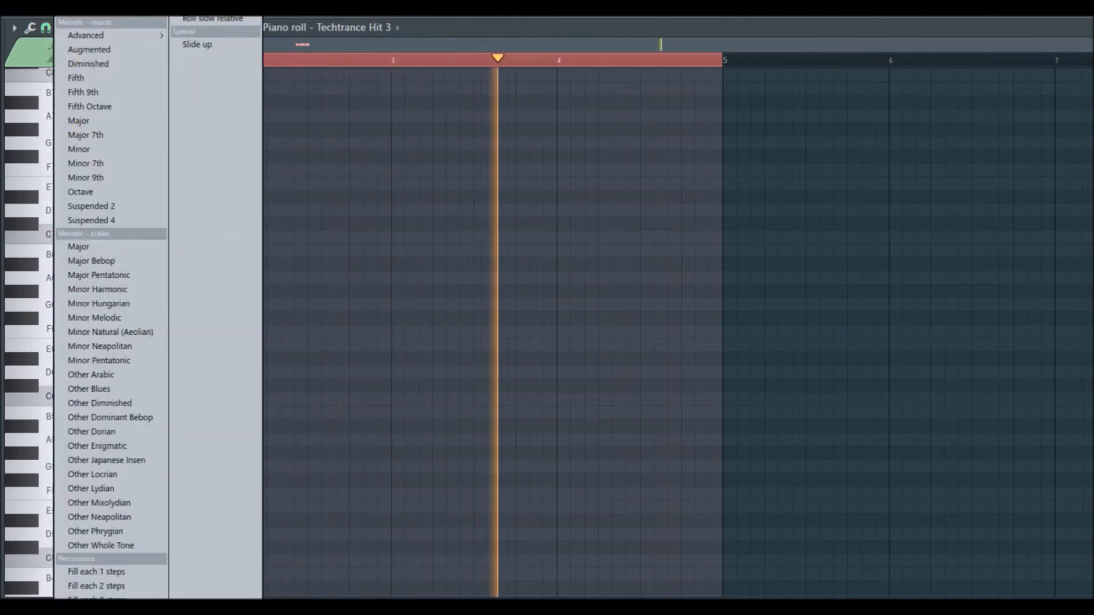
pyautogui.click(108, 610)
pyautogui.click(398, 239)
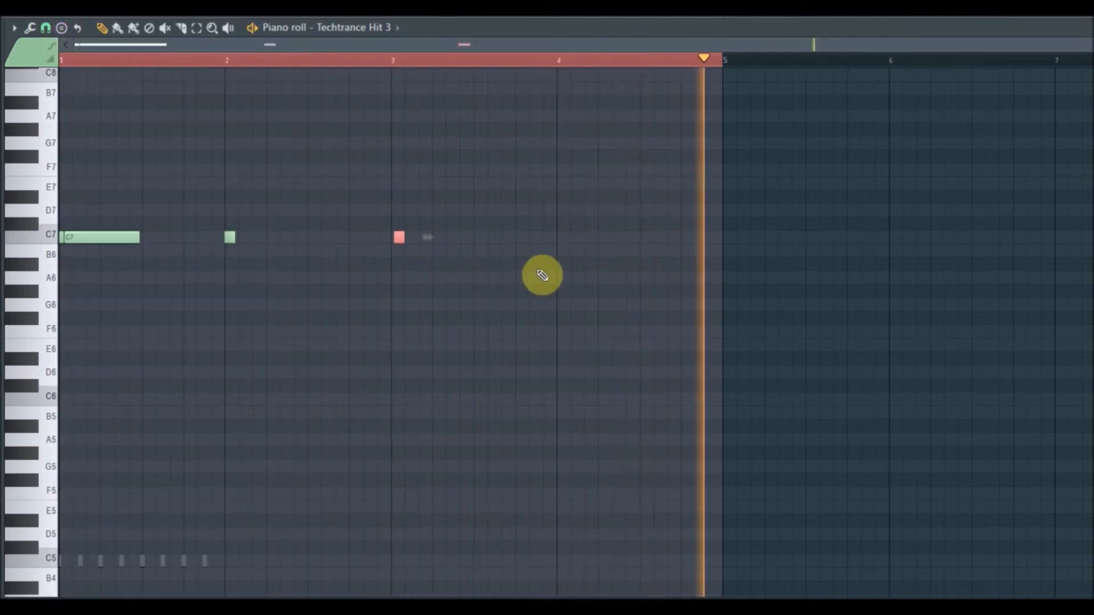
pyautogui.click(62, 27)
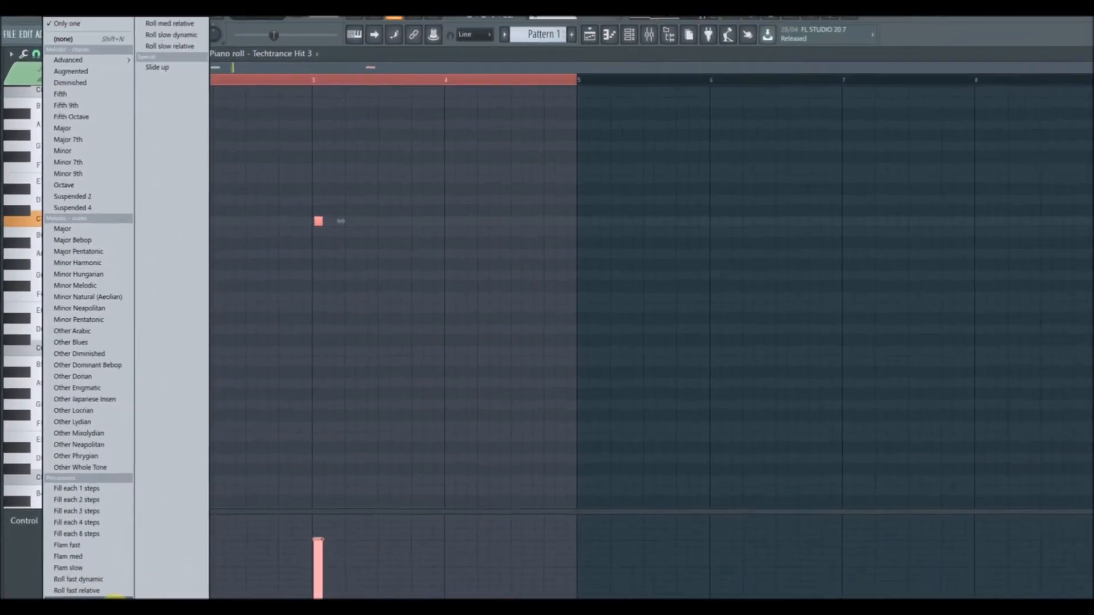
pyautogui.click(108, 587)
pyautogui.click(428, 218)
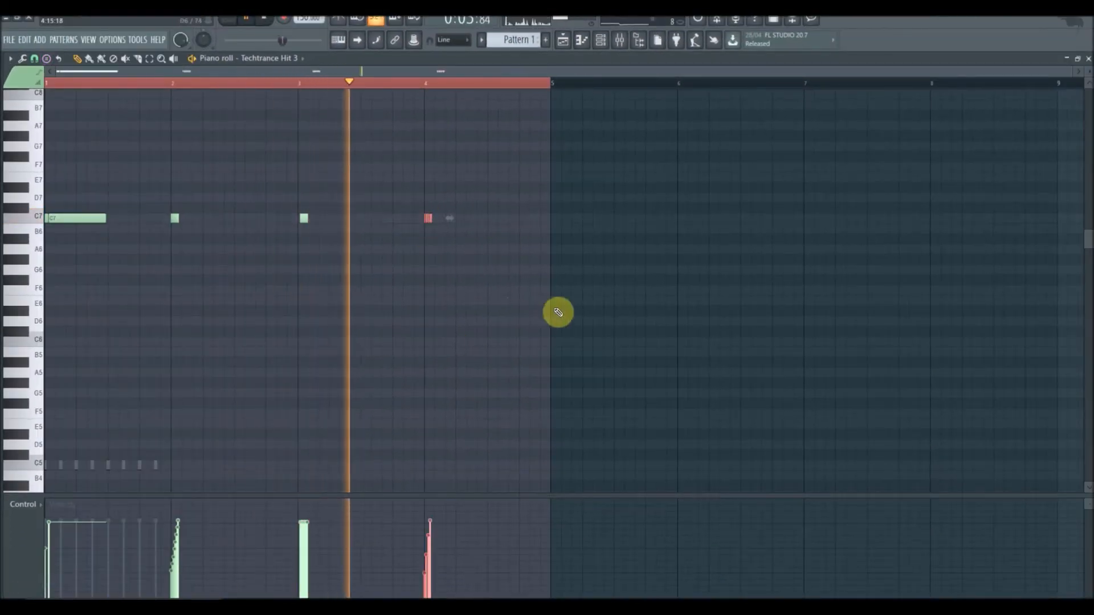
pyautogui.click(1088, 59)
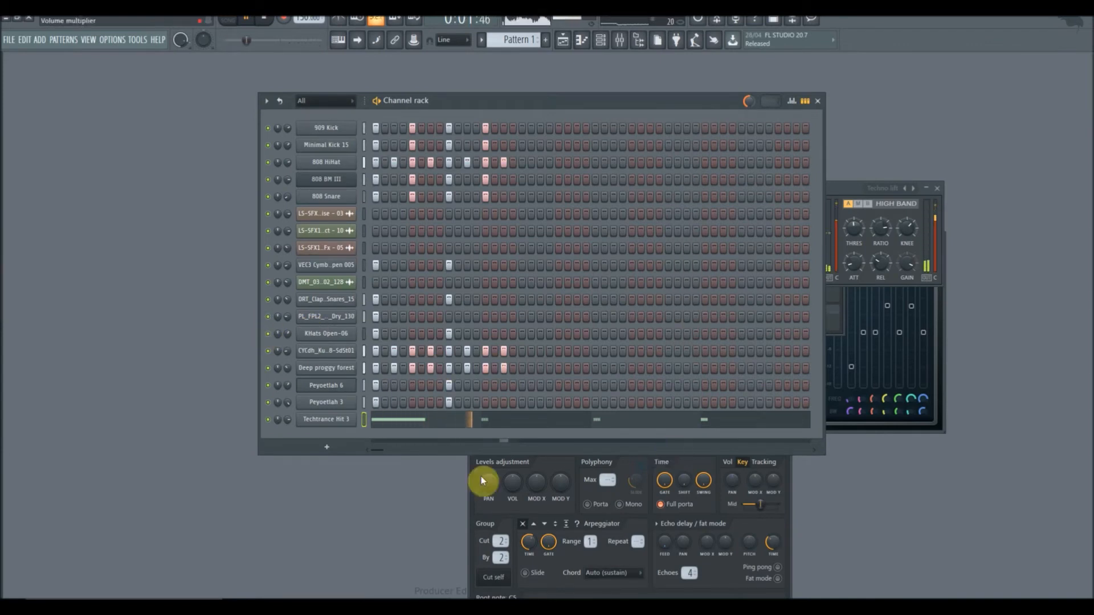
# Fill the 909 Kick and Minimal Kick 15 channels every 4 steps and the 808 HiHat every 2 steps
pyautogui.rightClick(346, 133)
pyautogui.click(528, 173)
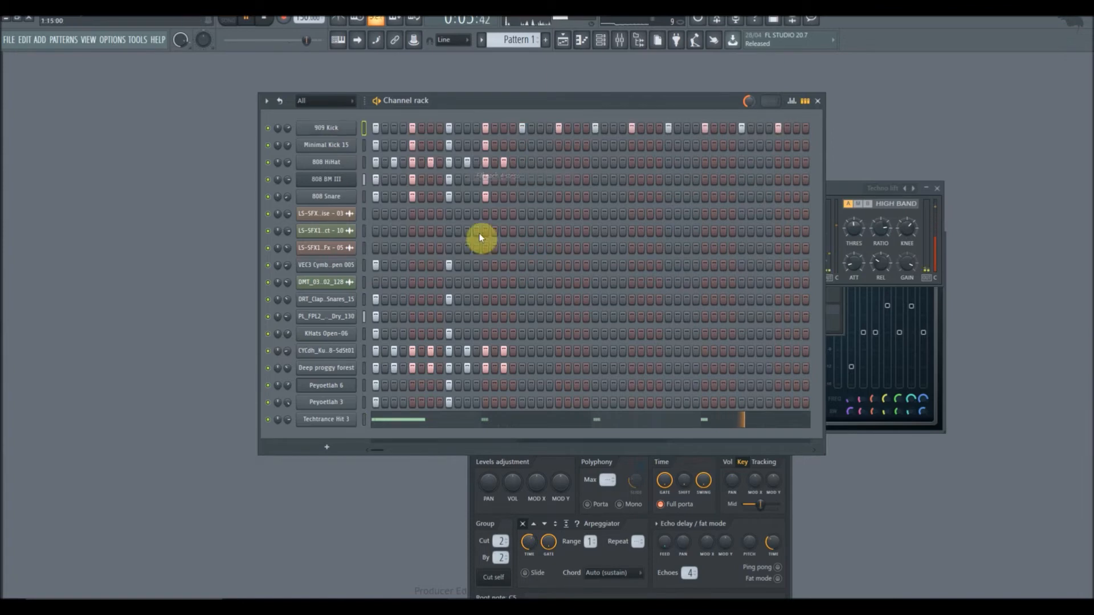
pyautogui.rightClick(341, 147)
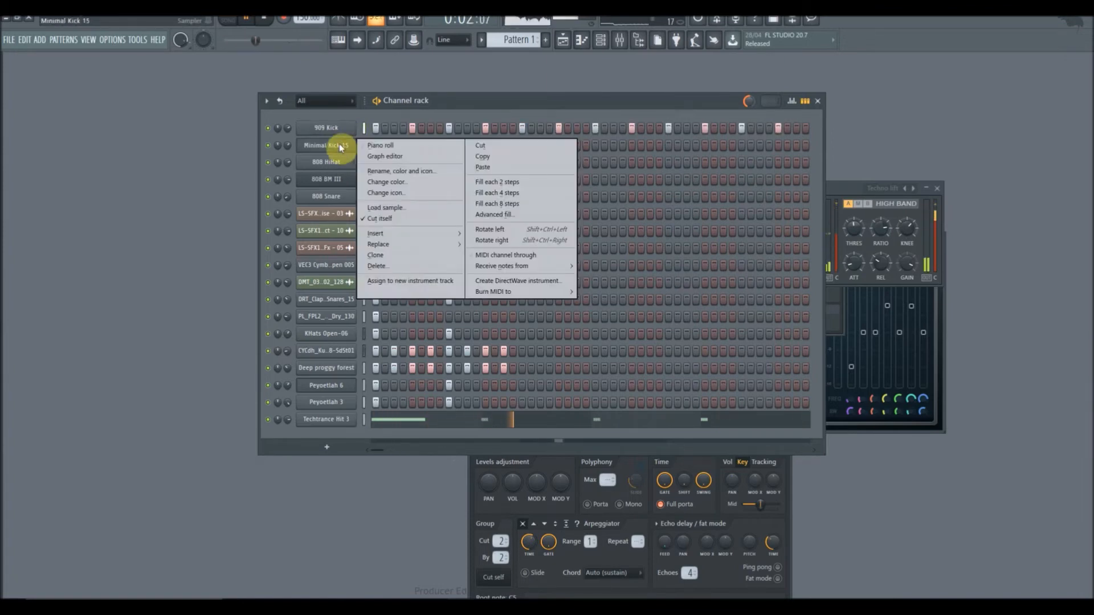
pyautogui.click(494, 193)
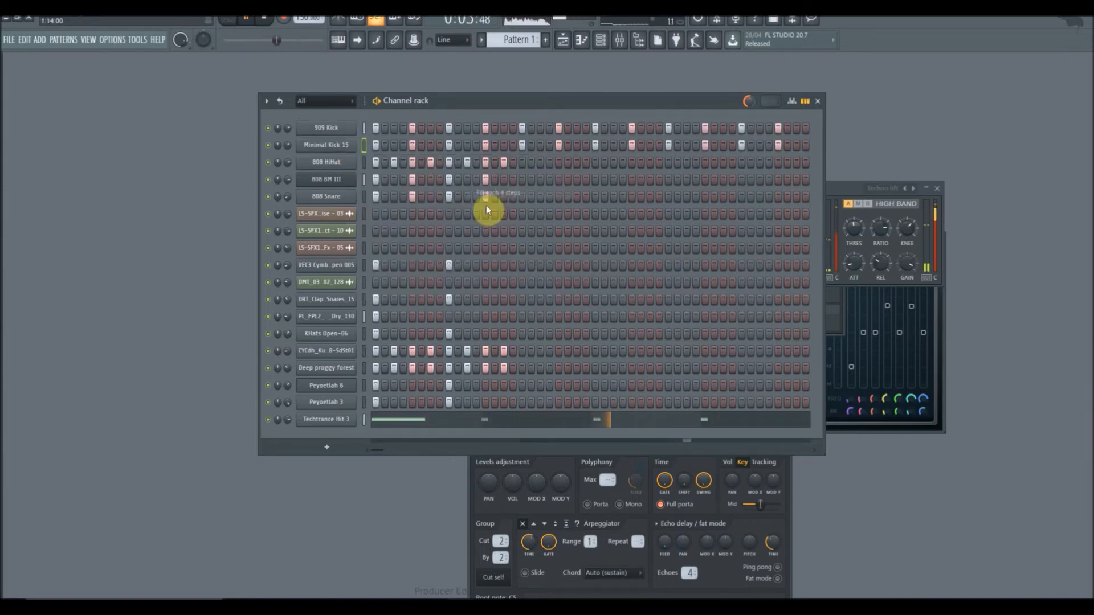
pyautogui.rightClick(337, 164)
pyautogui.click(540, 199)
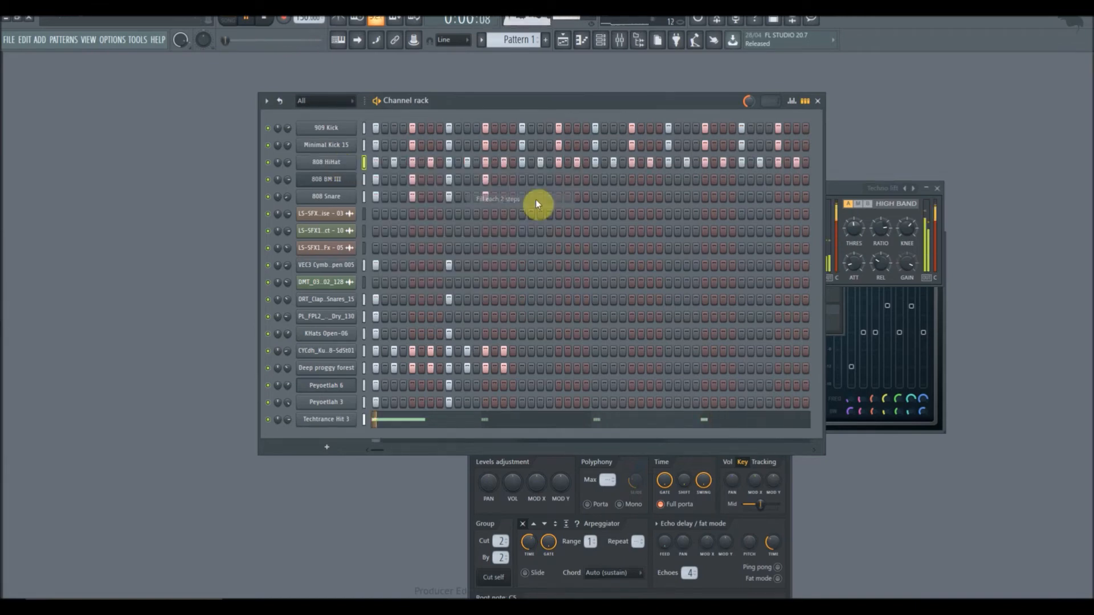
# Fill the 808 BM III channel every 4 steps and the 808 Snare channel every 8 steps
pyautogui.rightClick(344, 182)
pyautogui.click(525, 227)
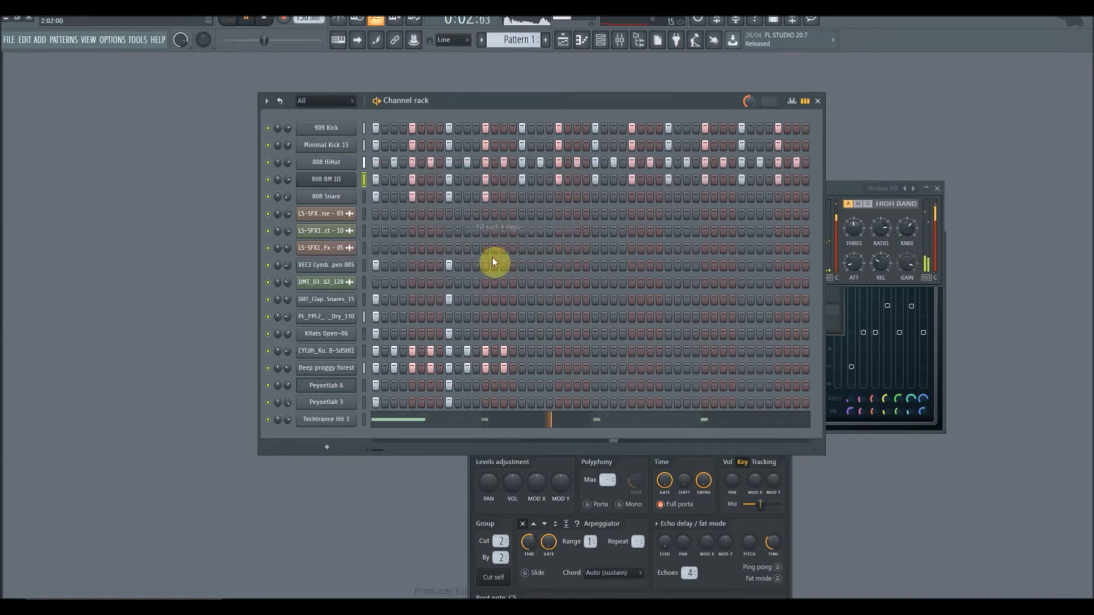
pyautogui.rightClick(340, 201)
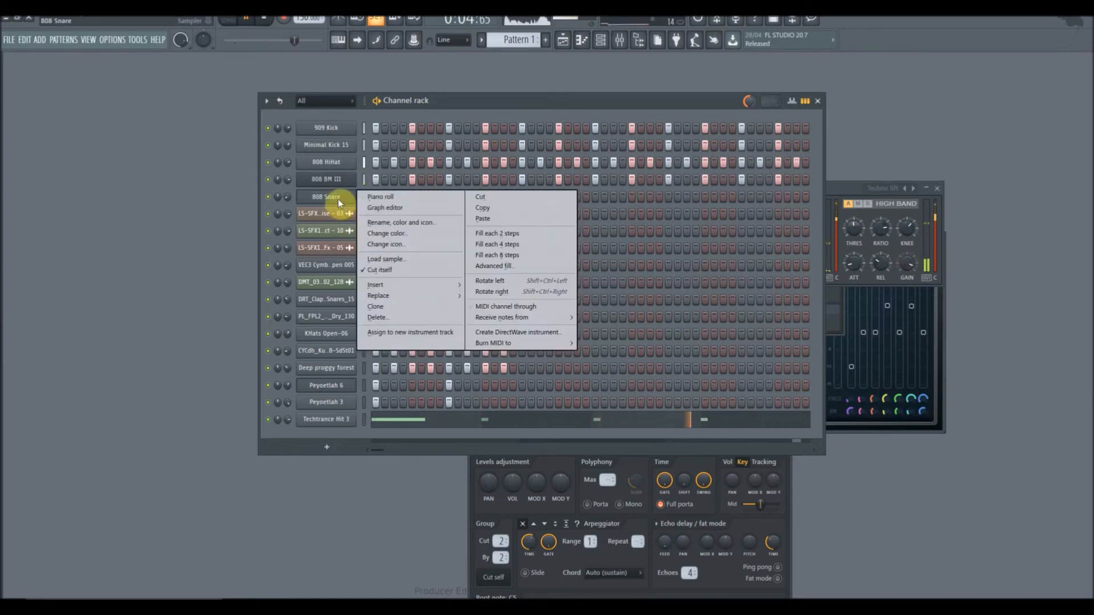
pyautogui.click(504, 254)
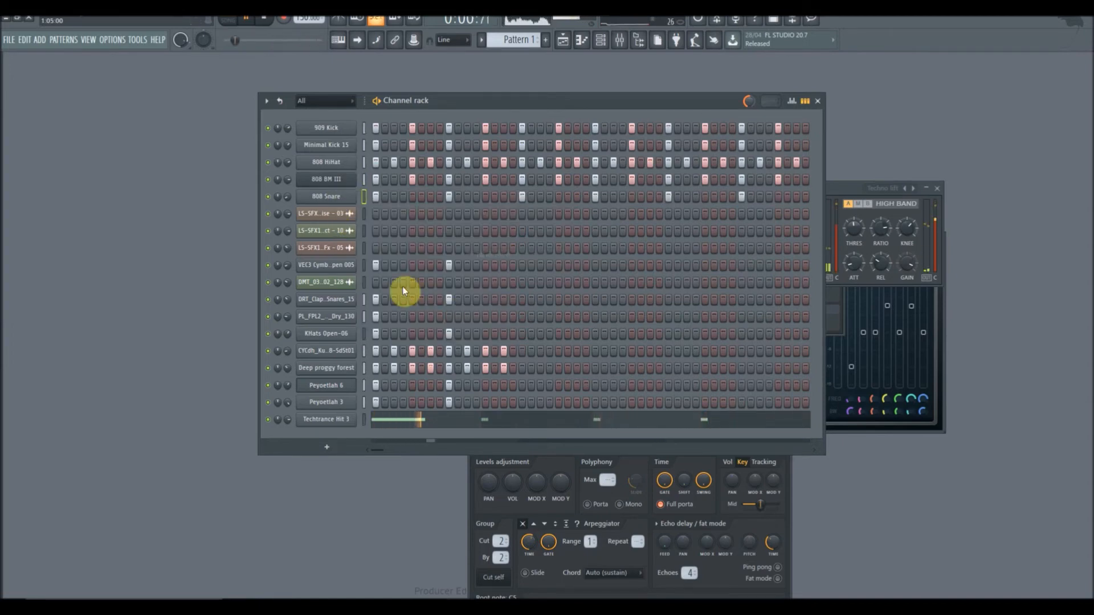
# Fill the VEC3 open cymbal and DRT_Claps_Snares_15 channels every 8 steps
pyautogui.rightClick(343, 269)
pyautogui.click(527, 323)
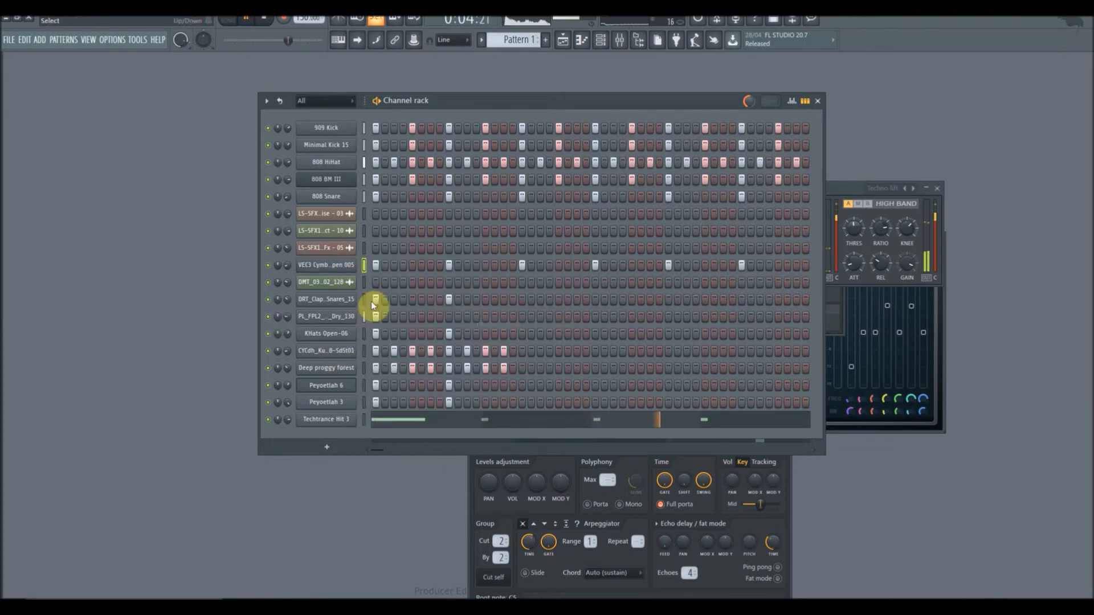
pyautogui.rightClick(327, 300)
pyautogui.moveTo(476, 314)
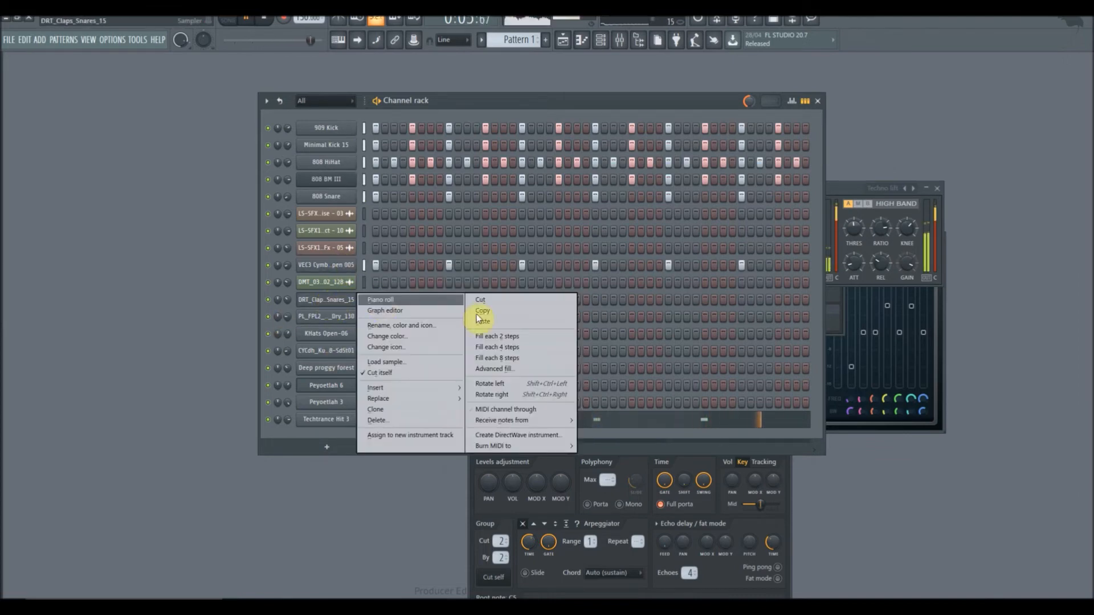
pyautogui.click(504, 355)
# Fill the CYCdh_Kurz08-SdSt01 and Deep proggy forest channels every 2 steps
pyautogui.rightClick(358, 351)
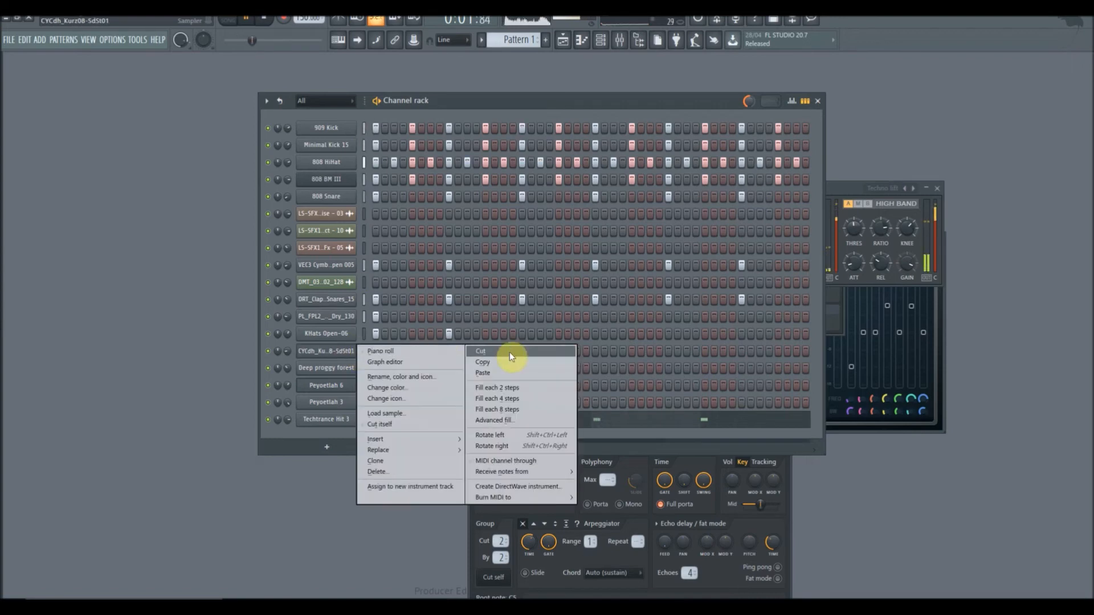
pyautogui.click(508, 391)
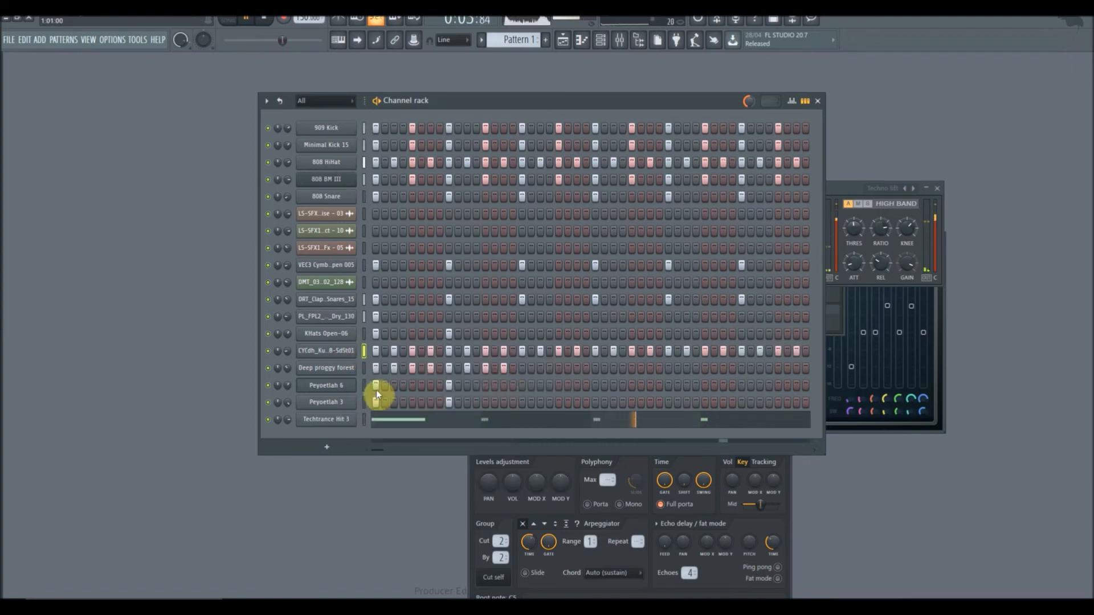
pyautogui.rightClick(345, 372)
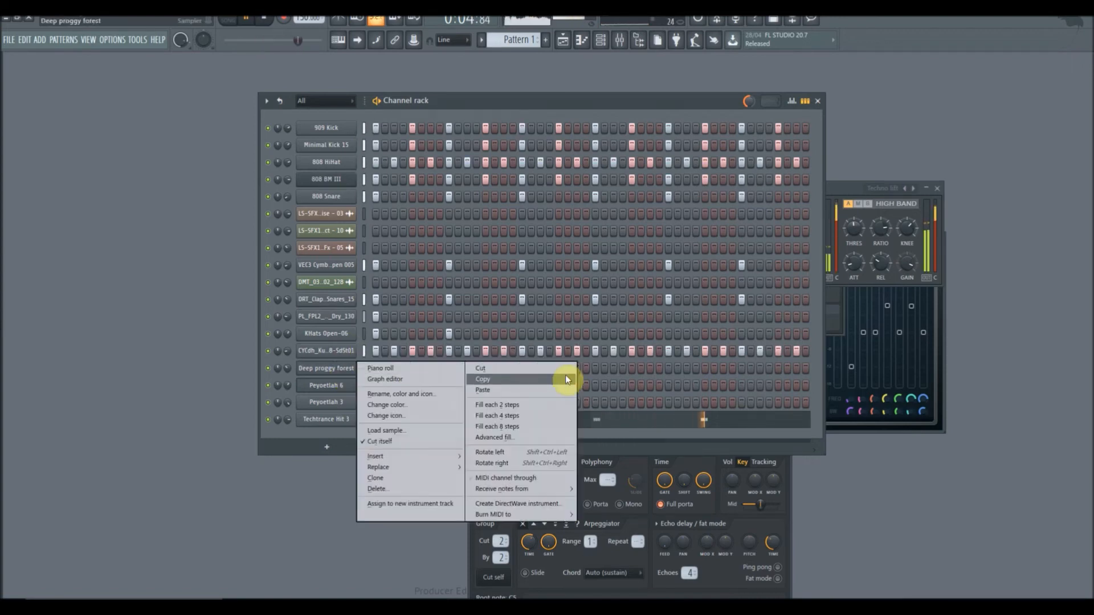
pyautogui.click(522, 405)
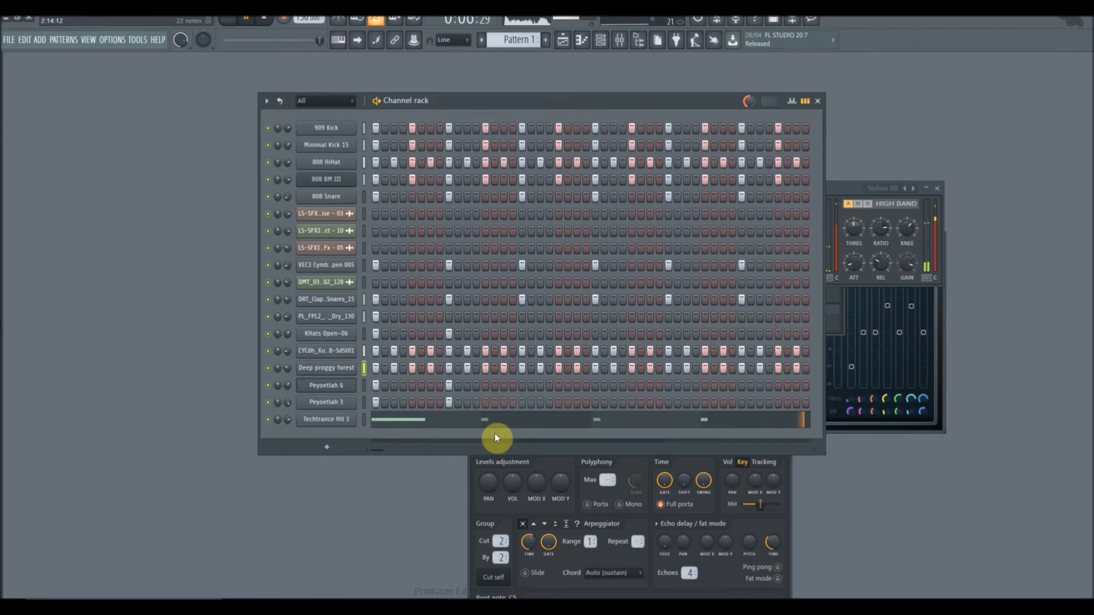
# Fill the Peyoetlah 6 channel every 4 steps and remove its steps 5, 13, 21, 29 and 37
pyautogui.rightClick(339, 387)
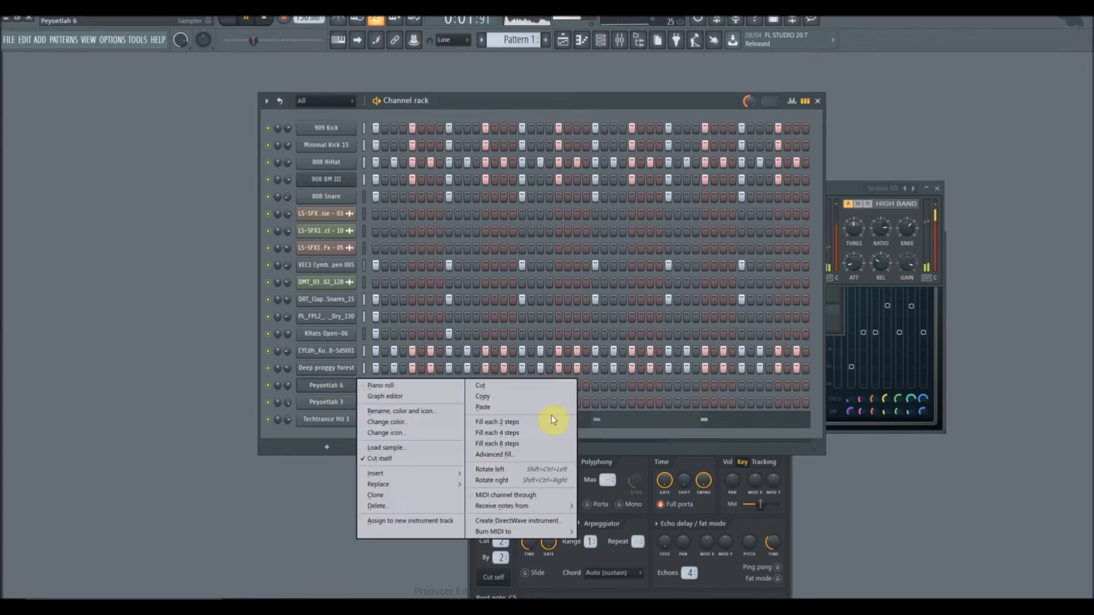
pyautogui.click(505, 436)
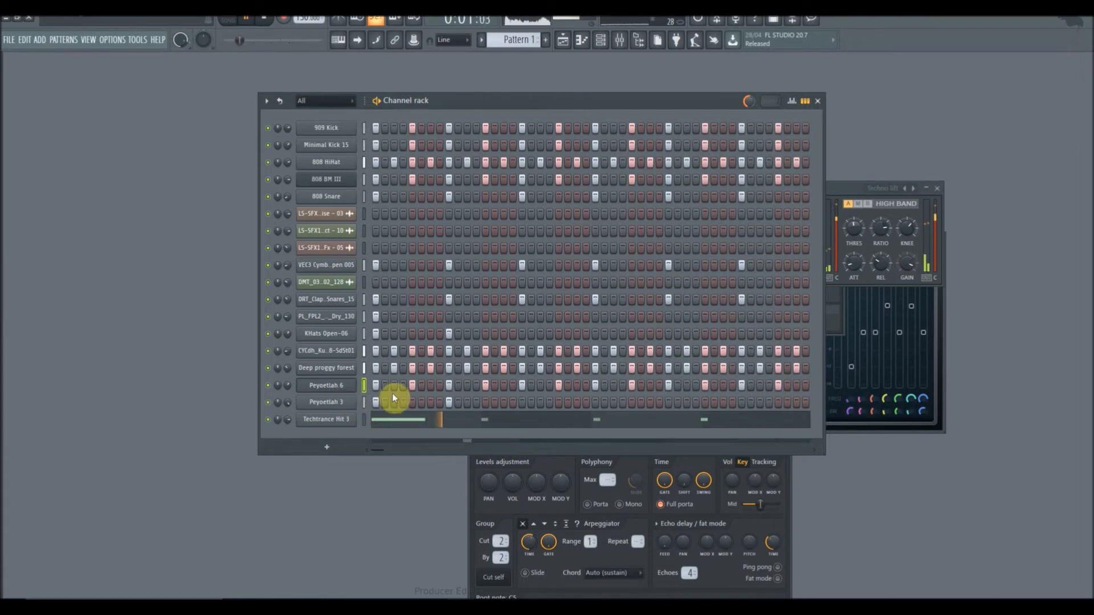
pyautogui.click(413, 385)
pyautogui.click(559, 386)
pyautogui.click(632, 386)
pyautogui.click(704, 386)
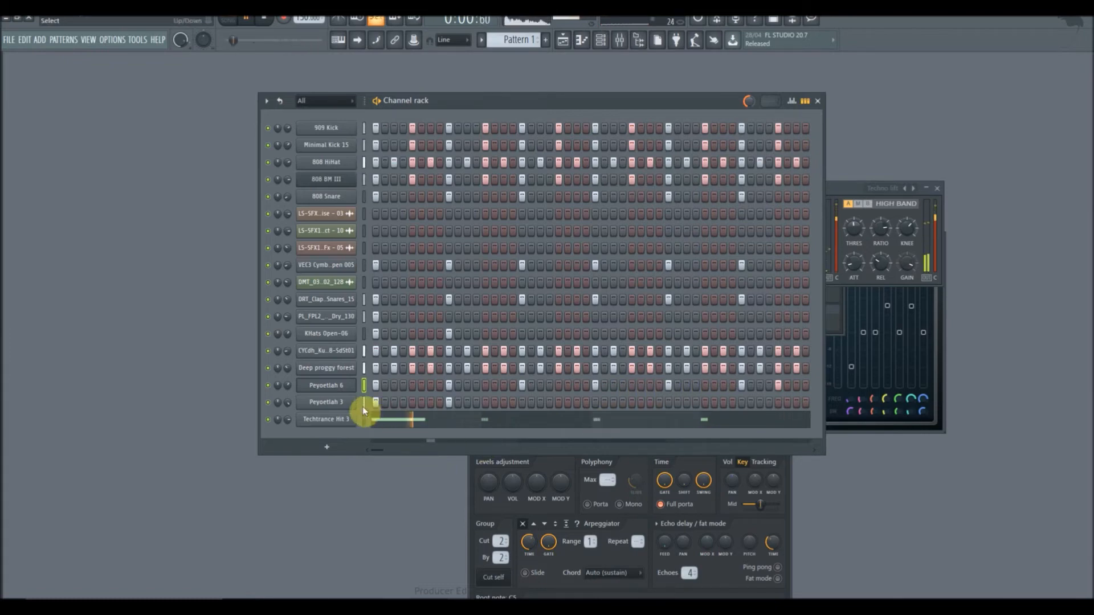
# Fill the Peyoetlah 3 channel every 4 steps, removing steps 5, 13, 21, 29 and 37 and adding steps 47 and 48
pyautogui.rightClick(344, 403)
pyautogui.click(510, 450)
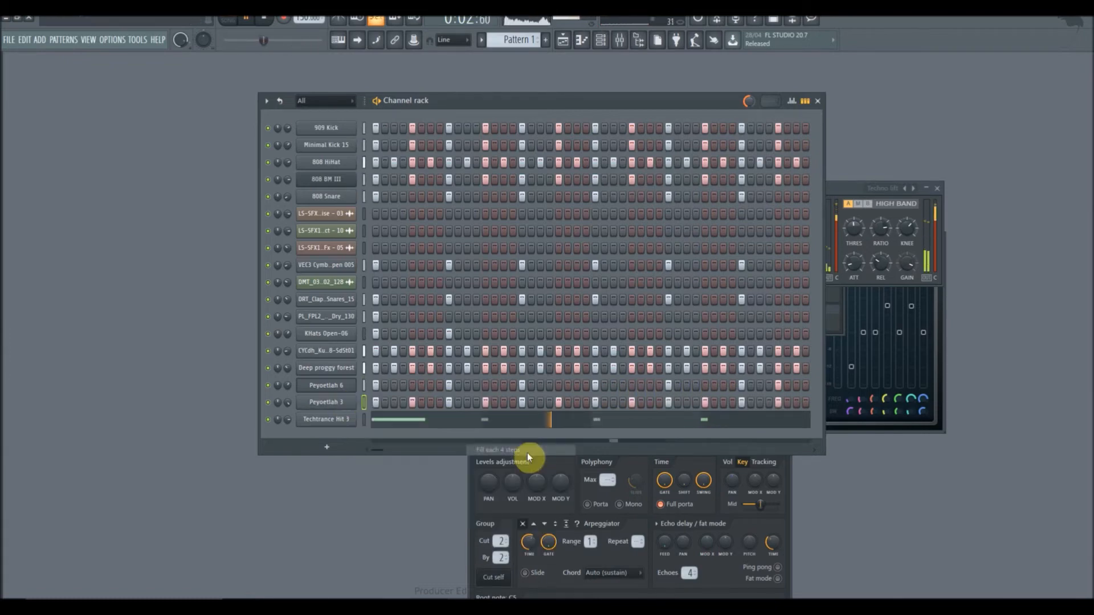
pyautogui.click(413, 403)
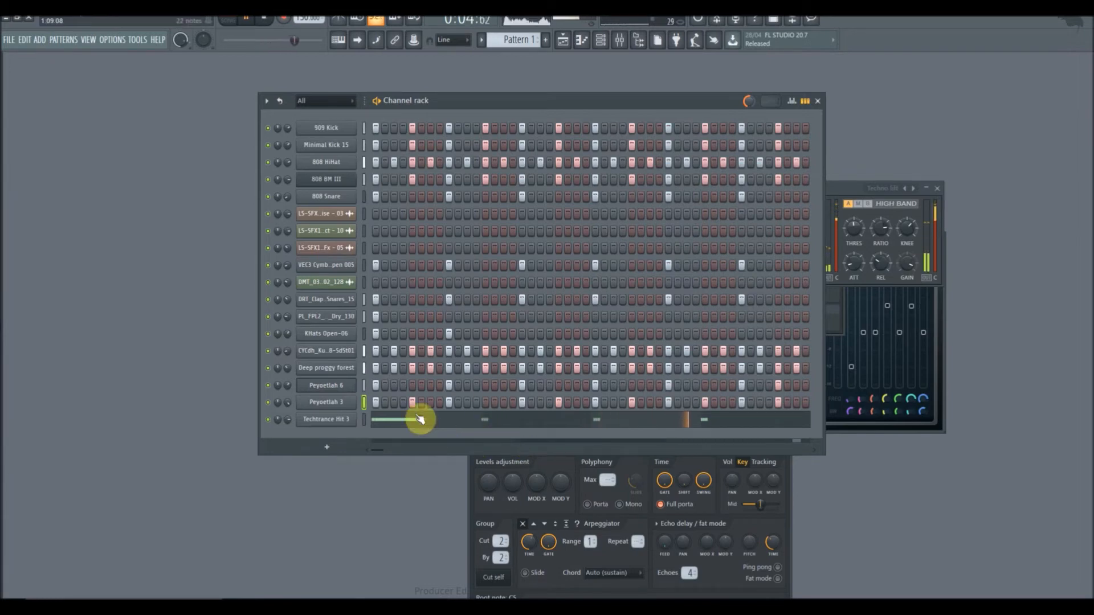
pyautogui.click(633, 404)
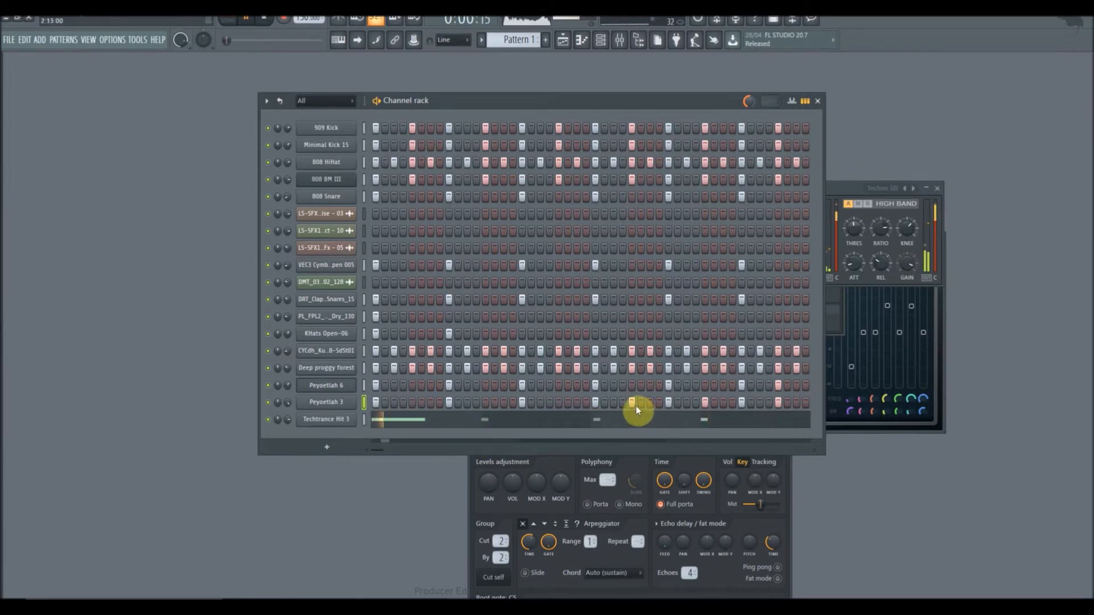
pyautogui.click(796, 403)
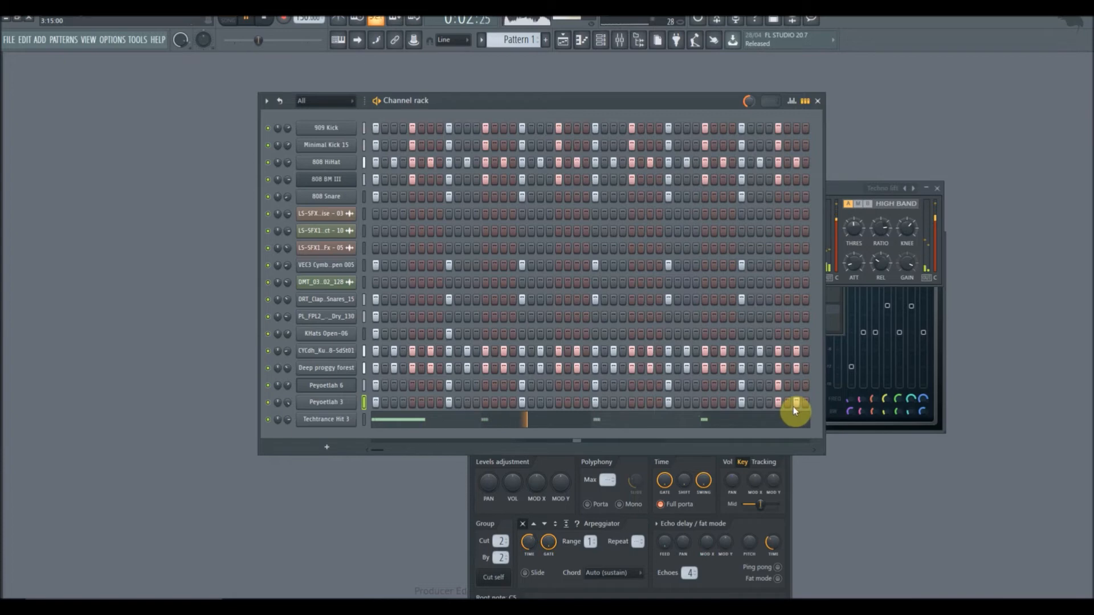
pyautogui.click(805, 403)
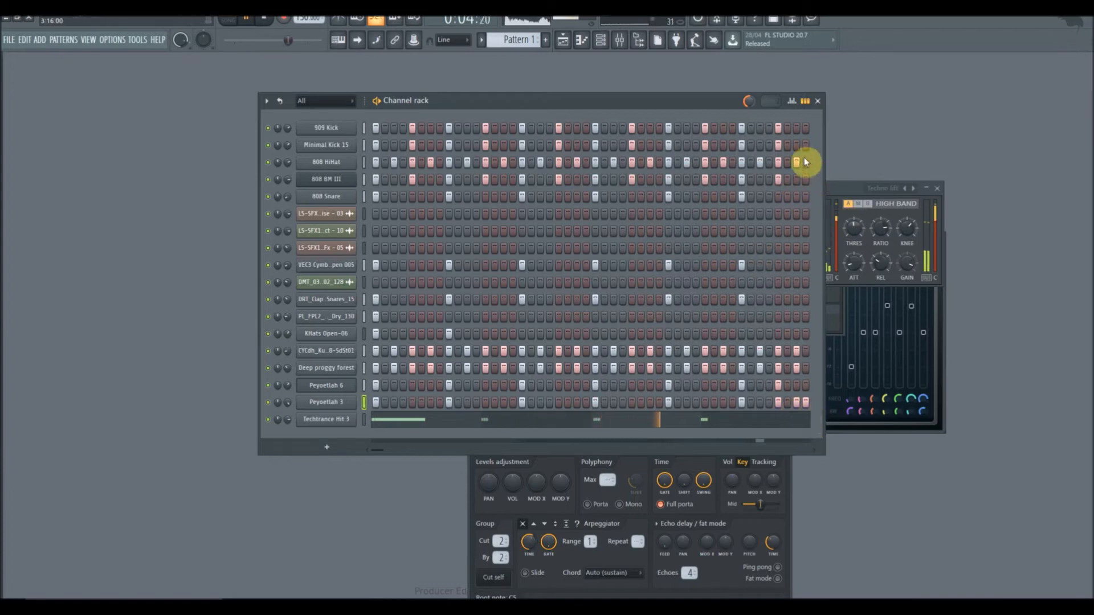
# Add steps 22 and 46 to the 909 Kick and Minimal Kick 15 channels, and raise the 909 Kick mixer track's level
pyautogui.click(787, 128)
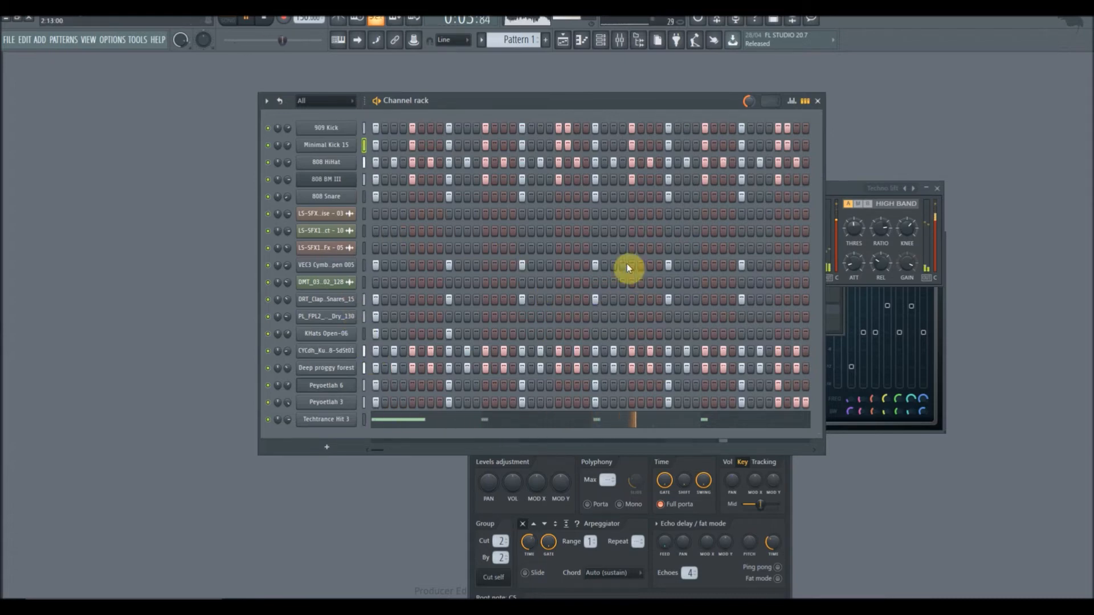
pyautogui.click(619, 40)
pyautogui.moveTo(46, 392); pyautogui.dragTo(47, 346)
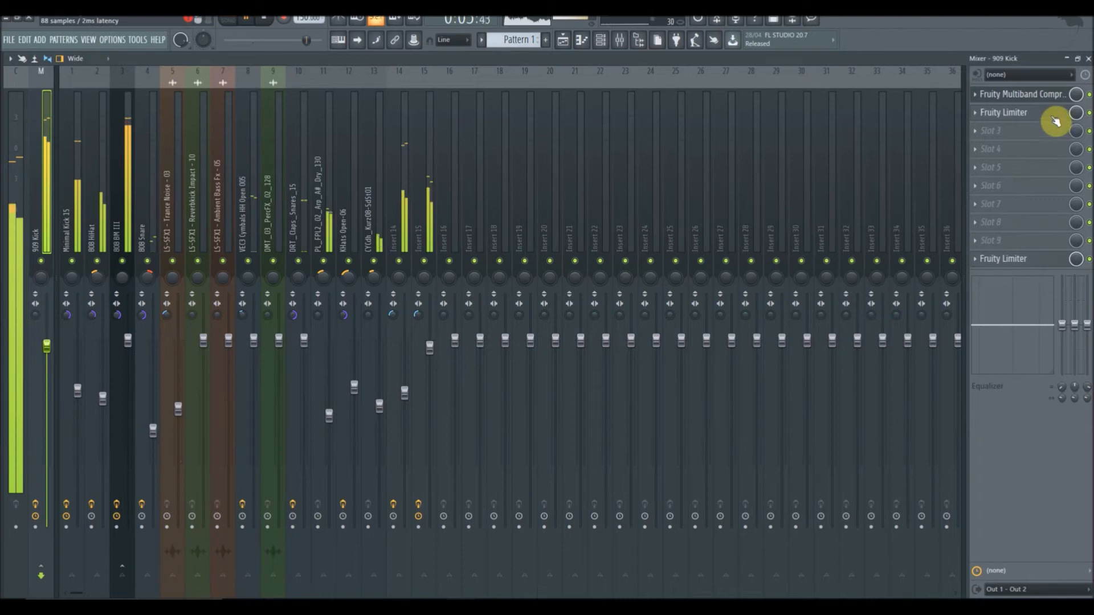
pyautogui.click(1088, 59)
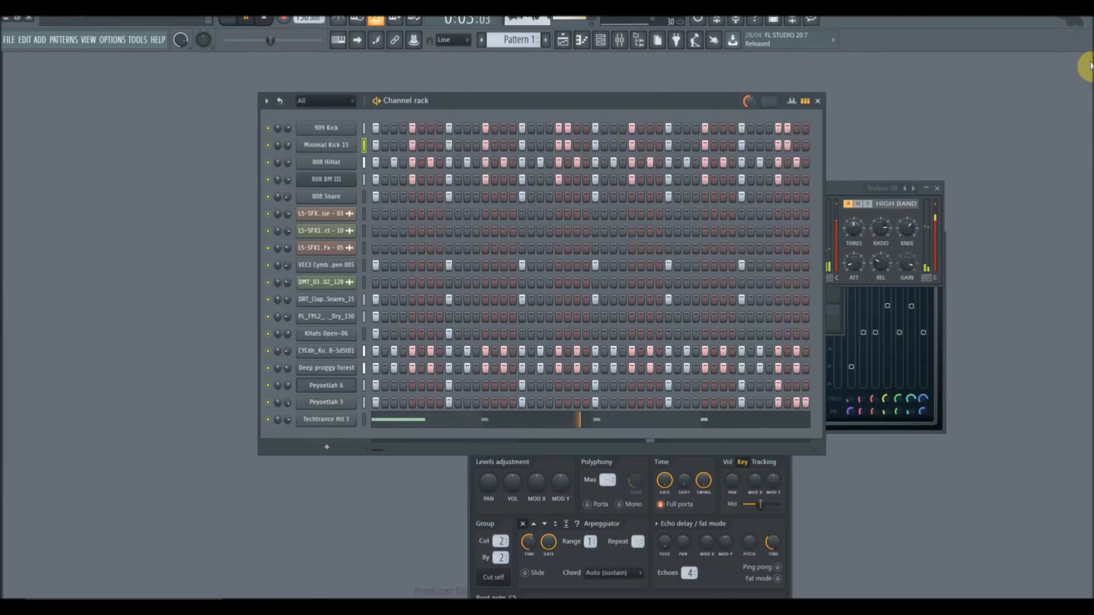
# Fill the KHats Open-06 channel every 8 steps and set its channel volume to 35%
pyautogui.rightClick(339, 335)
pyautogui.click(530, 395)
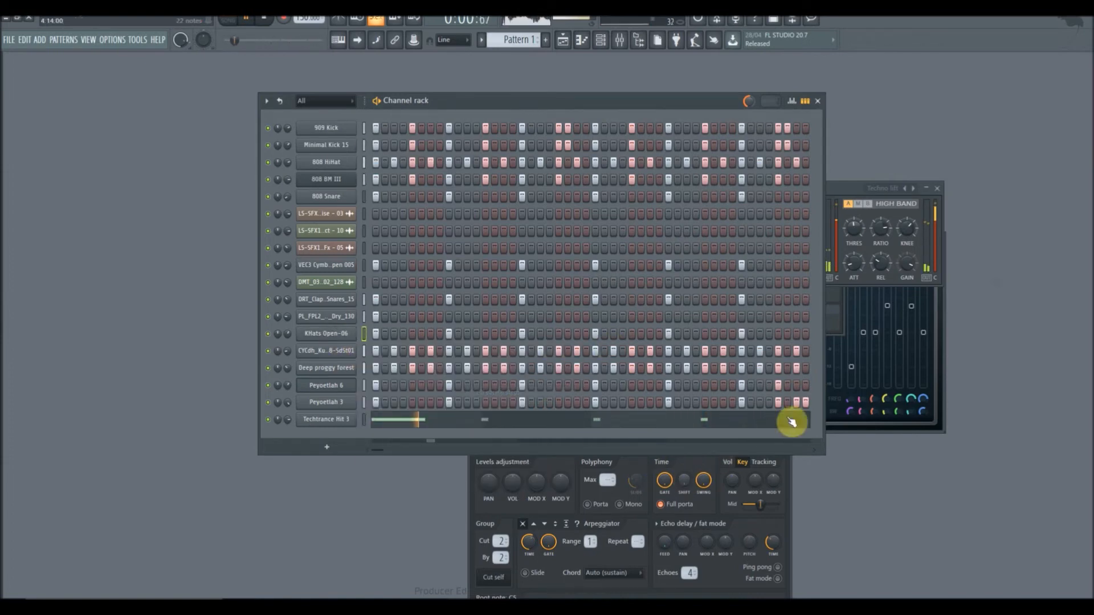
pyautogui.moveTo(287, 336); pyautogui.dragTo(287, 335)
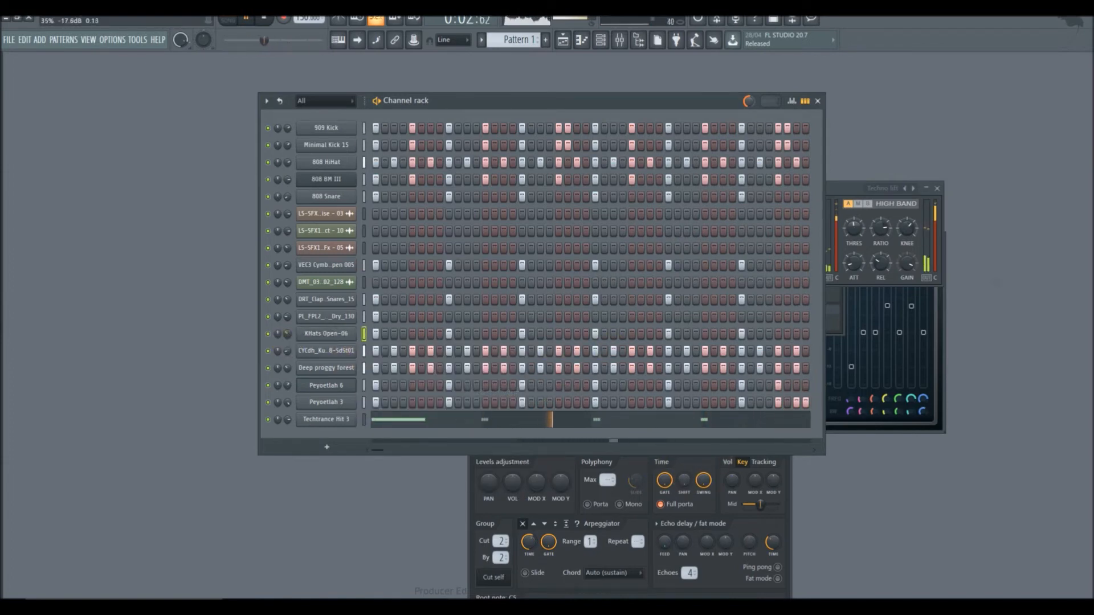
# Audition the Techtrance Hit, Proggy Kick and Bong samples in the sample library
pyautogui.moveTo(1, 458)
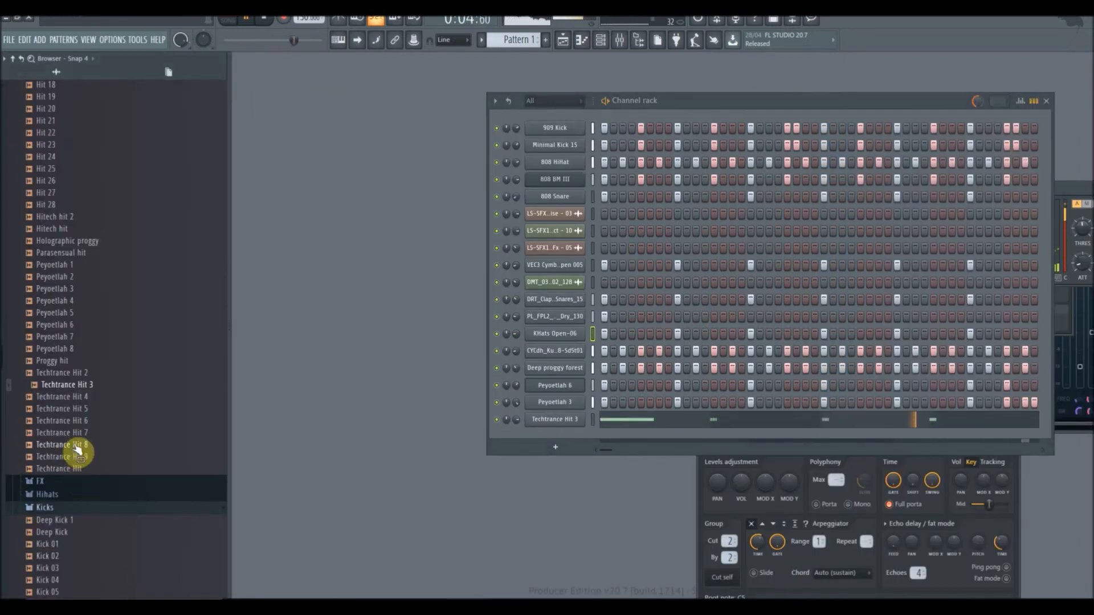
pyautogui.click(75, 444)
pyautogui.scroll(-20, 85, 464)
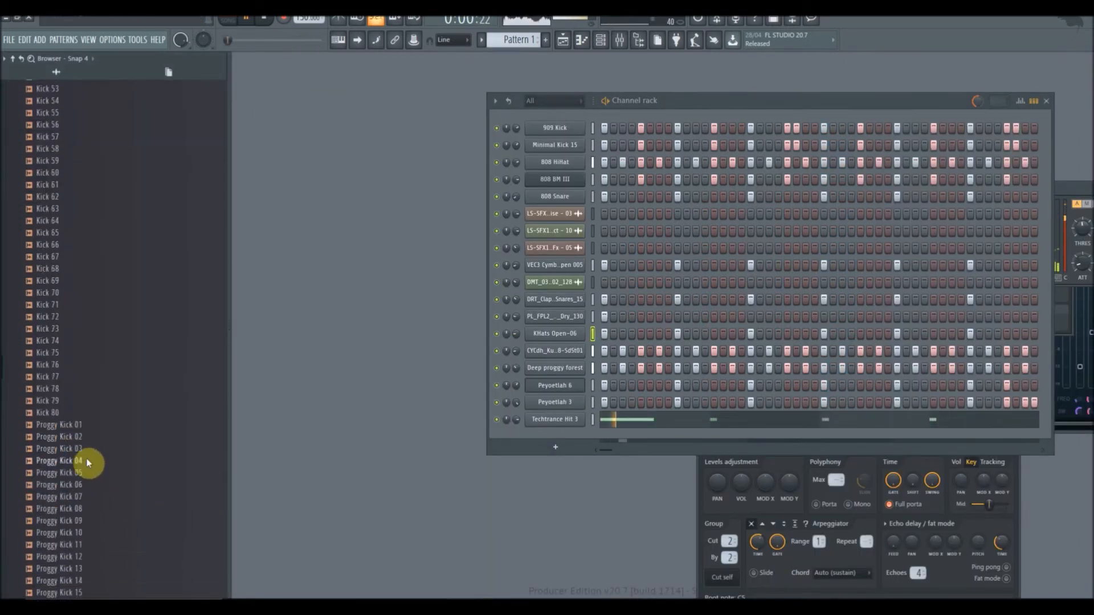
pyautogui.click(72, 470)
pyautogui.scroll(-10, 85, 473)
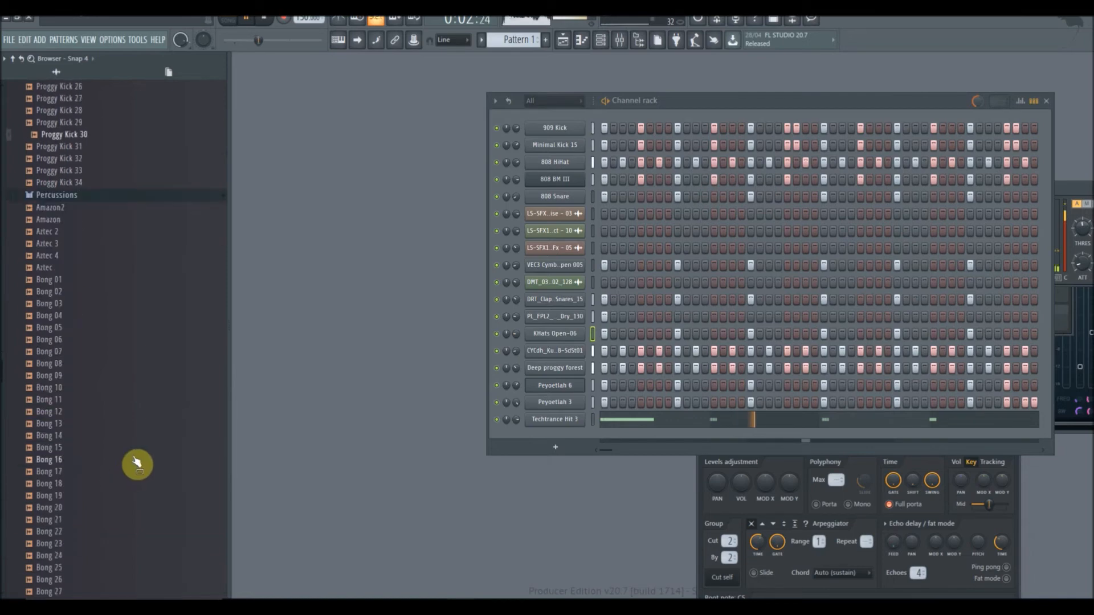
pyautogui.click(62, 485)
pyautogui.click(55, 509)
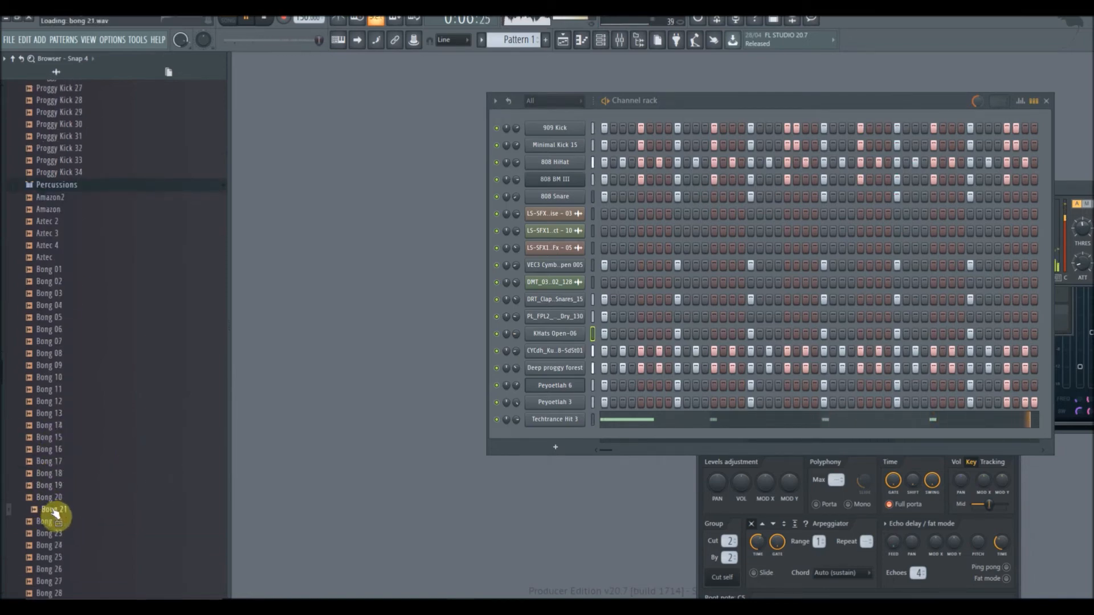
pyautogui.click(54, 489)
pyautogui.click(51, 475)
pyautogui.click(49, 461)
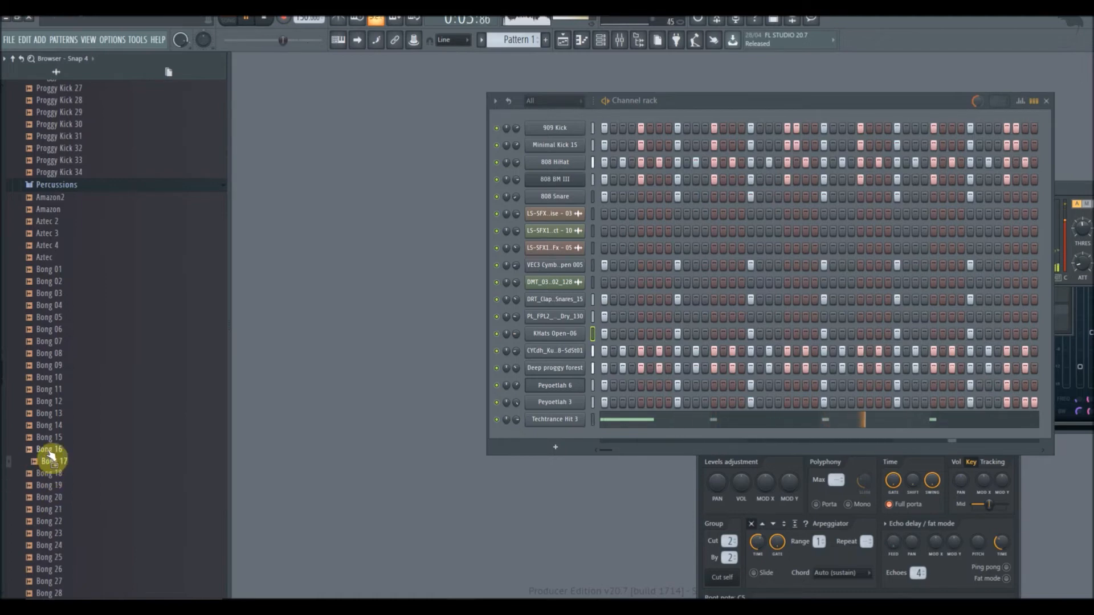
pyautogui.click(49, 413)
pyautogui.click(47, 342)
pyautogui.click(46, 318)
pyautogui.click(46, 558)
pyautogui.scroll(-6, 52, 519)
# Add the Bong 39 sample as a new channel filled every 2 steps, with volume at 35% and panning at 24% left
pyautogui.click(54, 509)
pyautogui.moveTo(55, 510); pyautogui.dragTo(322, 441)
pyautogui.rightClick(326, 436)
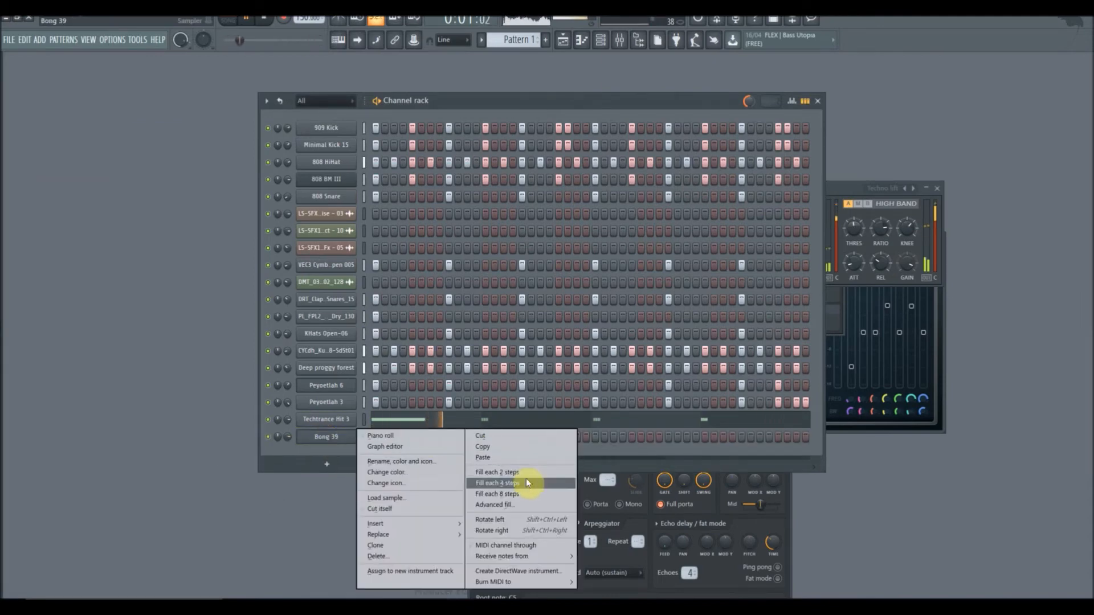
pyautogui.click(520, 474)
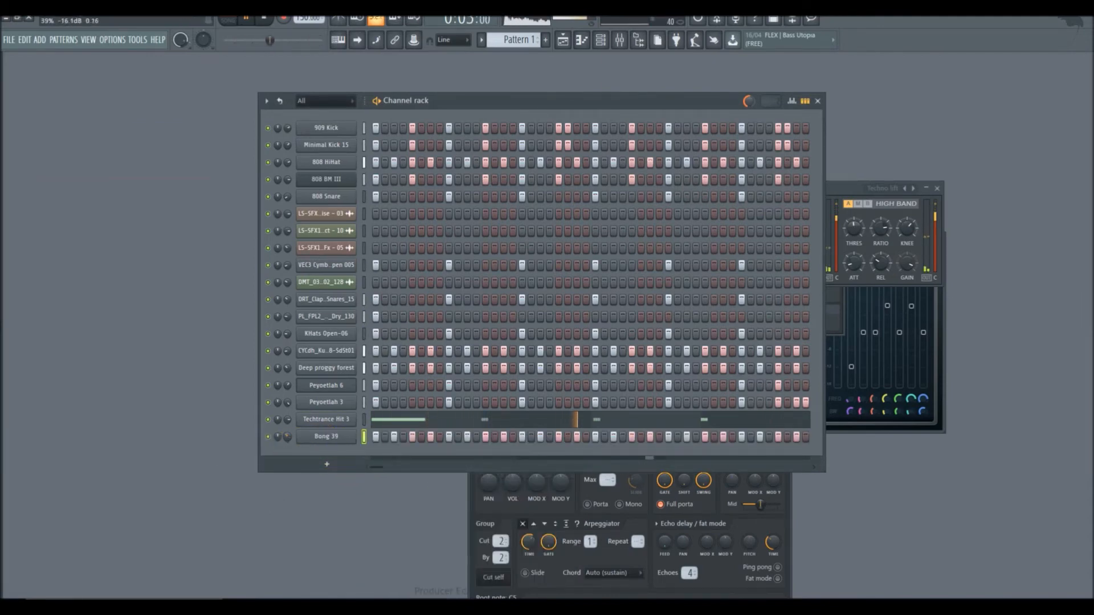
pyautogui.moveTo(271, 440); pyautogui.dragTo(272, 453)
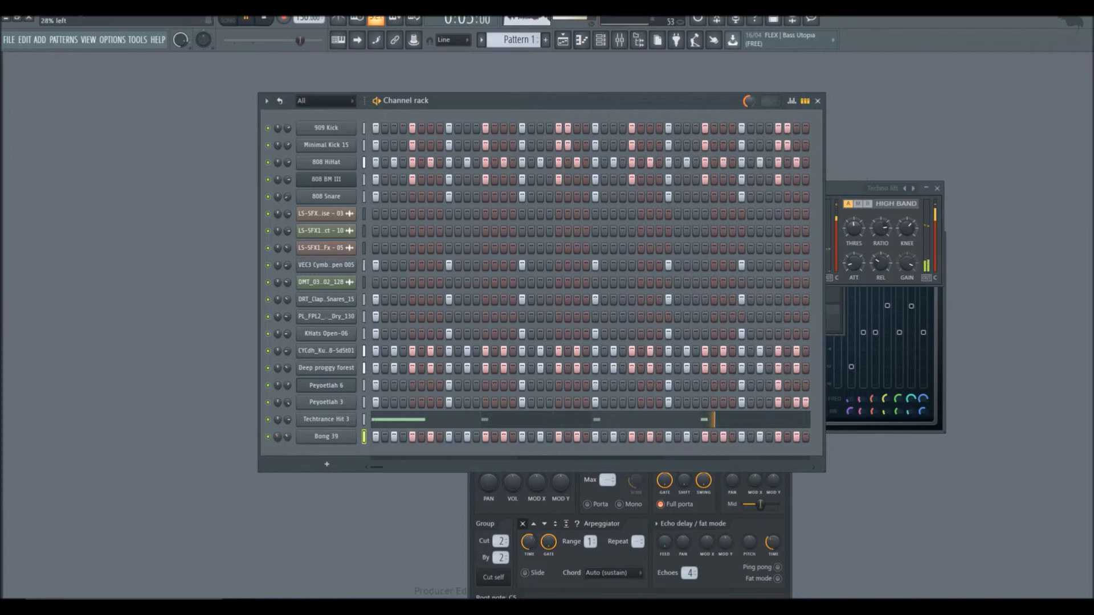
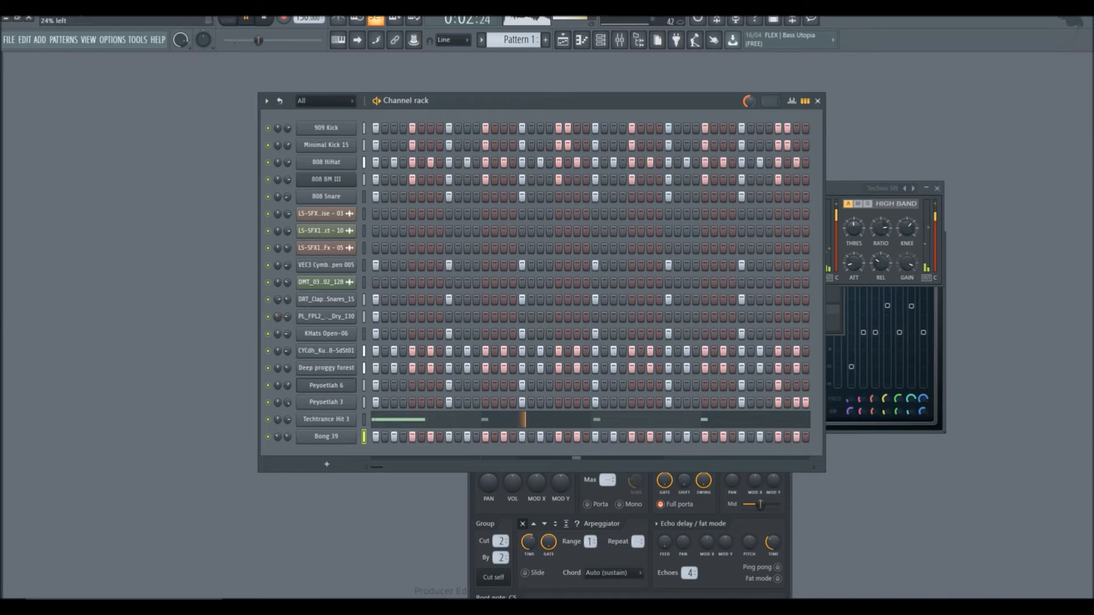
# Look through the sample library from the darbukah percussion to the SIG loops, auditioning LIT_124_E_Bass_Synth_5
pyautogui.moveTo(3, 392)
pyautogui.scroll(-12, 95, 482)
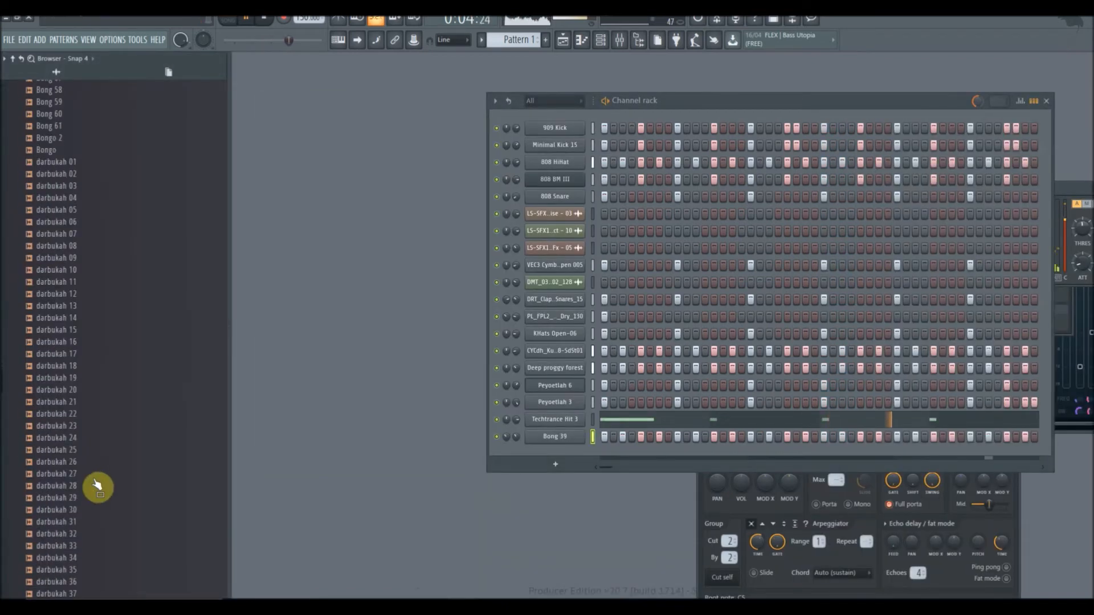
pyautogui.scroll(-15, 101, 515)
pyautogui.scroll(-20, 51, 511)
pyautogui.scroll(-20, 69, 527)
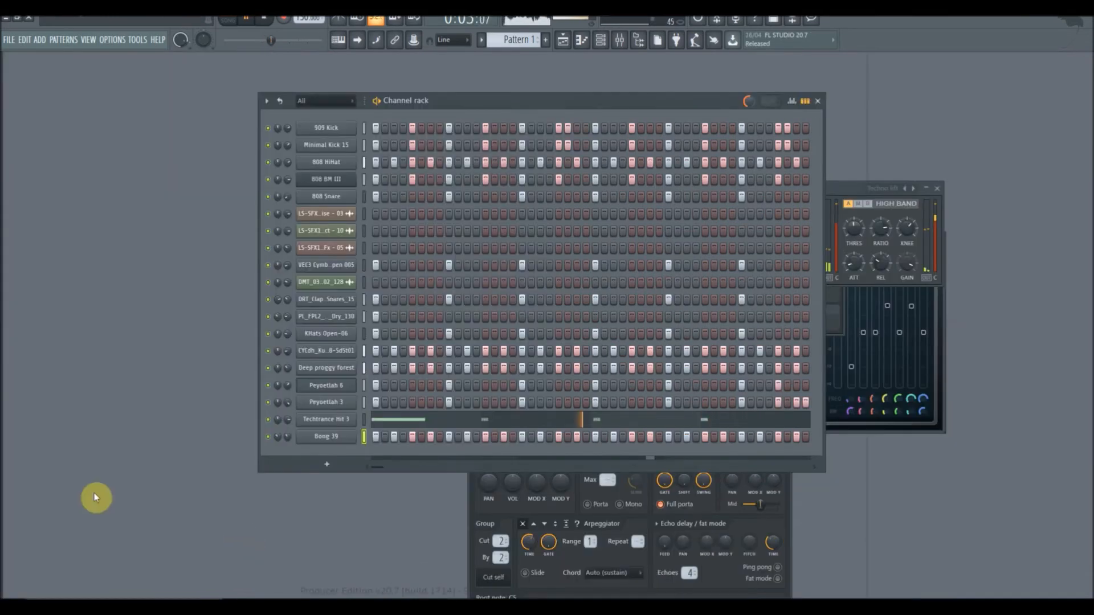
pyautogui.moveTo(3, 432)
pyautogui.scroll(-15, 68, 543)
pyautogui.click(103, 294)
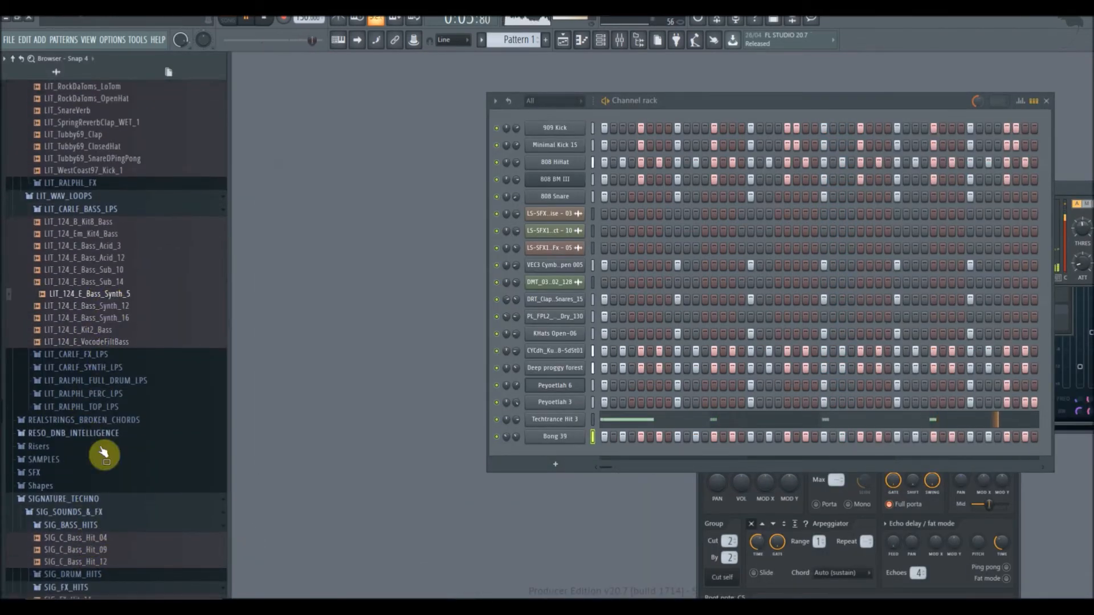
pyautogui.scroll(-14, 97, 523)
pyautogui.scroll(-6, 96, 522)
# Audition one-shots from the Snares, Snares & Claps, SUPER DRUMKIT and VEC1 303 Acid folders, including SN 7, Clap 016, Kick Massive and Perc Rain
pyautogui.click(34, 420)
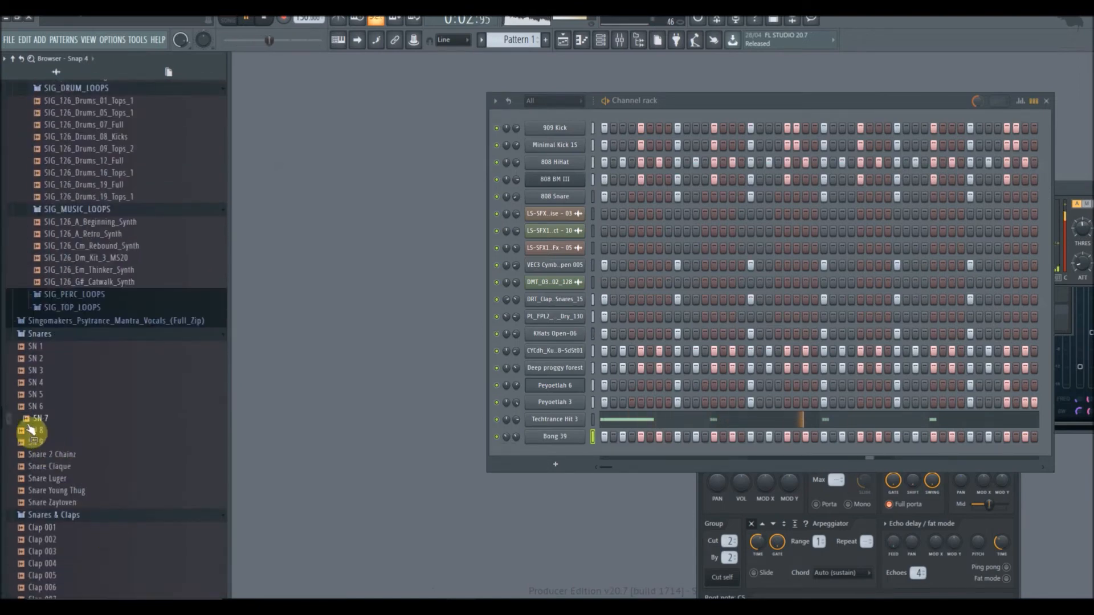
pyautogui.click(71, 492)
pyautogui.scroll(-6, 93, 513)
pyautogui.click(54, 491)
pyautogui.scroll(-8, 125, 523)
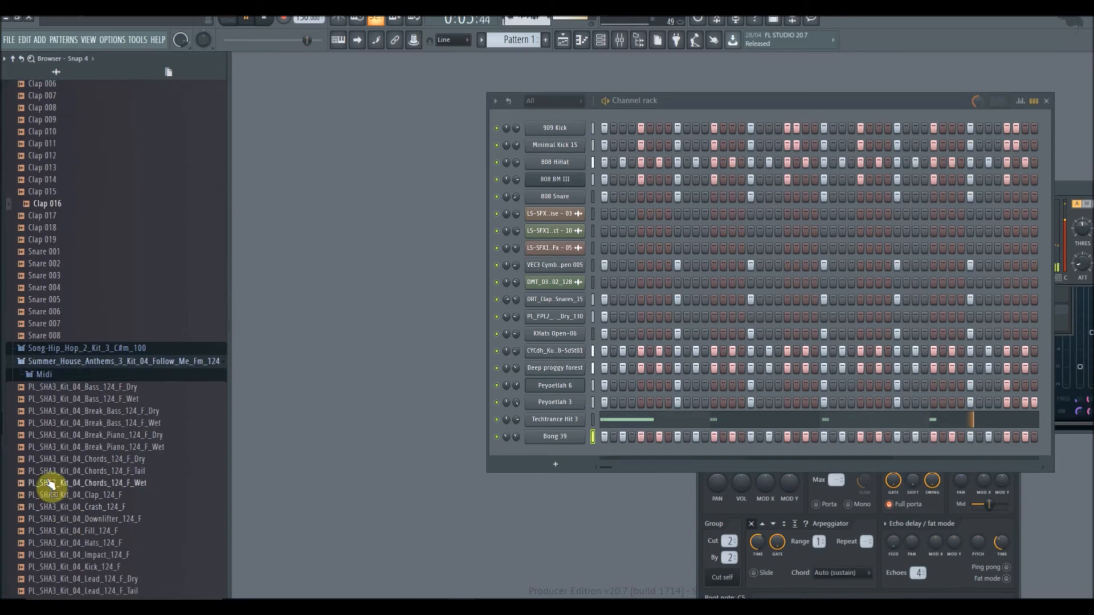
pyautogui.scroll(-15, 111, 504)
pyautogui.click(62, 469)
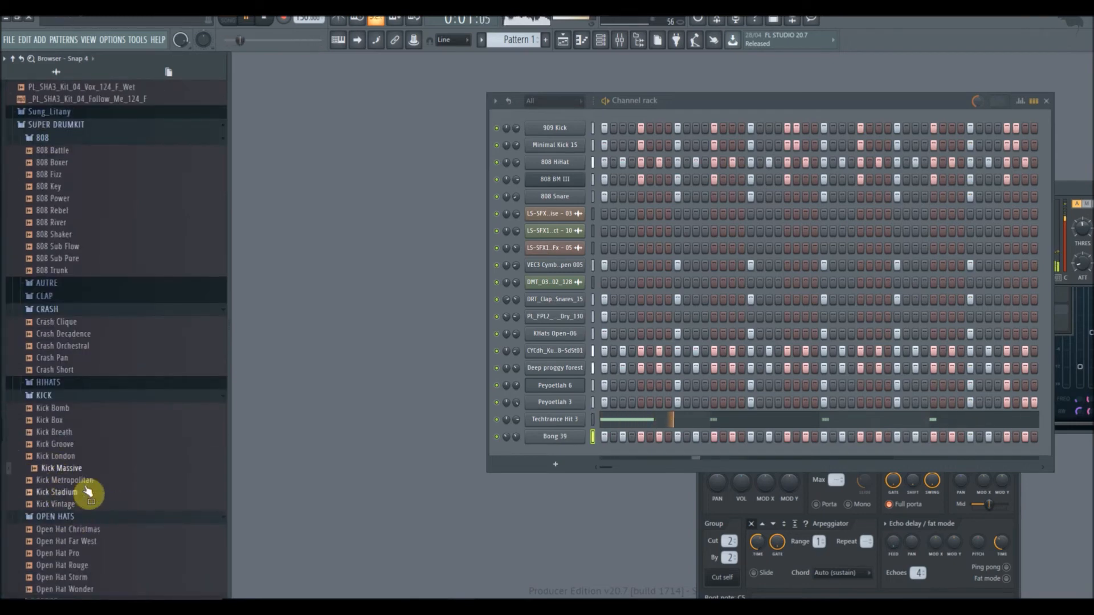
pyautogui.scroll(-8, 109, 516)
pyautogui.click(59, 377)
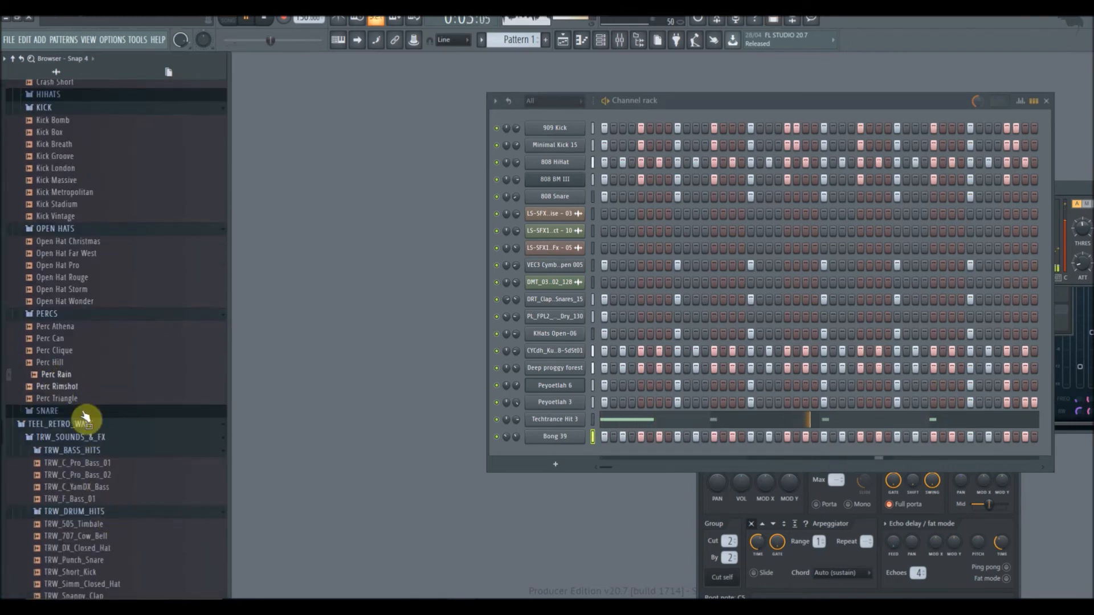
pyautogui.scroll(-12, 108, 460)
pyautogui.click(61, 470)
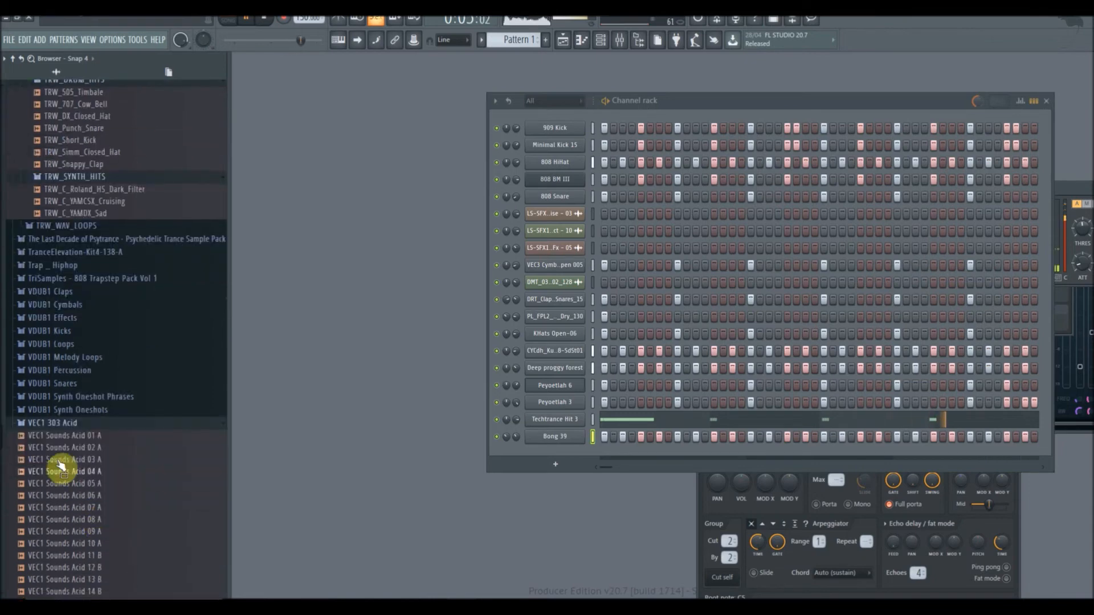
pyautogui.scroll(-6, 97, 512)
# Audition VEC1 Sounds Acid 25 C to 27 C, add VEC1 Sounds Acid 27 C as a new channel and fill it every 8 steps
pyautogui.click(67, 507)
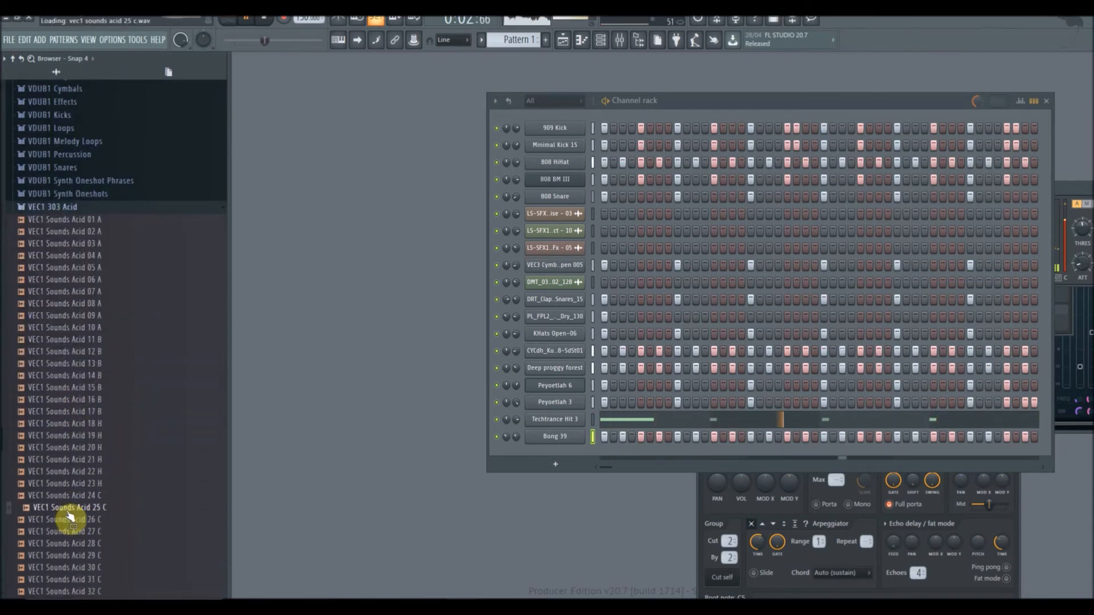
pyautogui.click(71, 520)
pyautogui.click(75, 532)
pyautogui.moveTo(75, 536); pyautogui.dragTo(326, 453)
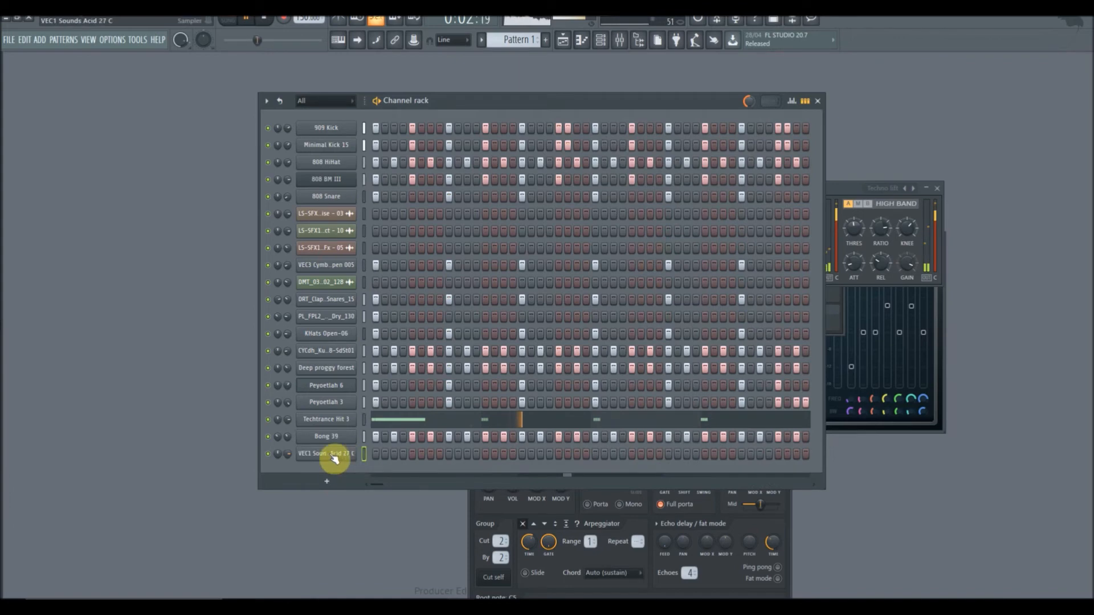
pyautogui.rightClick(336, 456)
pyautogui.click(505, 497)
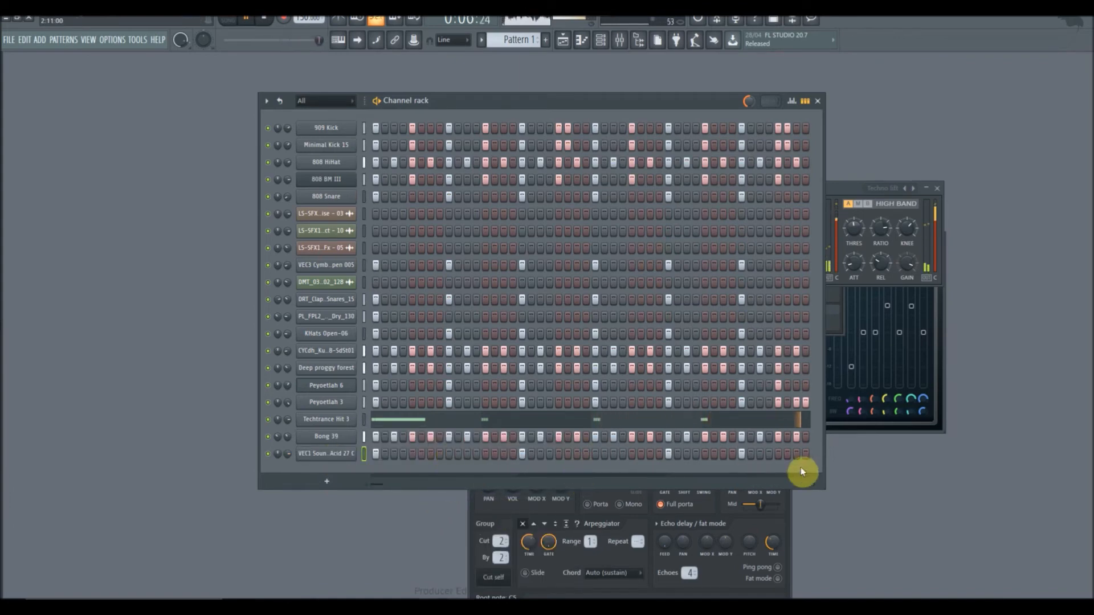
# Route the VEC1 Sounds Acid 27 C channel to mixer track 17 and adjust that track's stereo separation
pyautogui.click(327, 458)
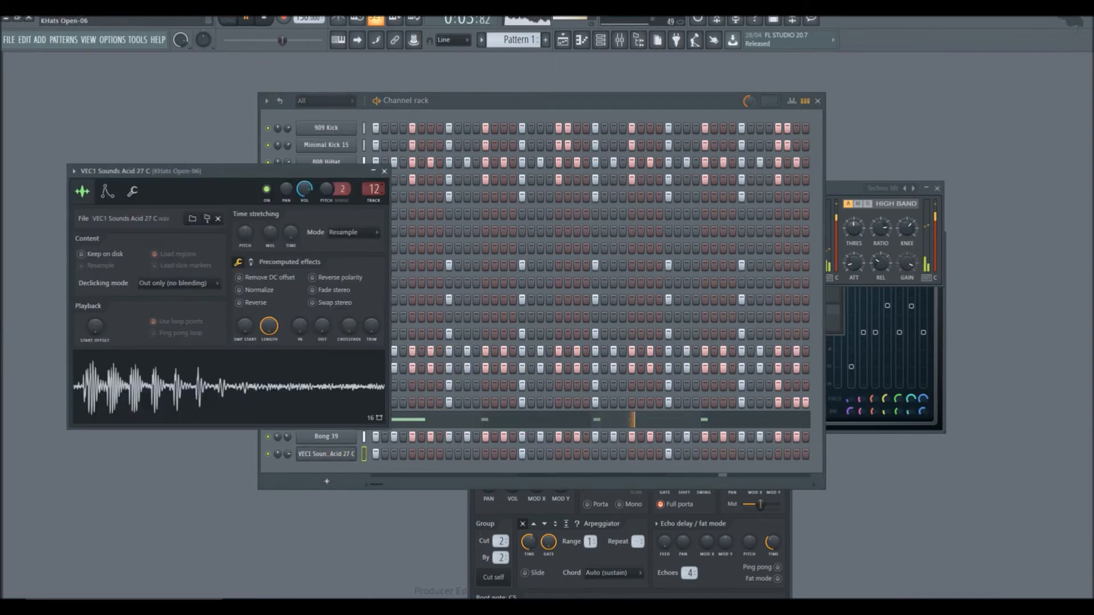
pyautogui.click(621, 41)
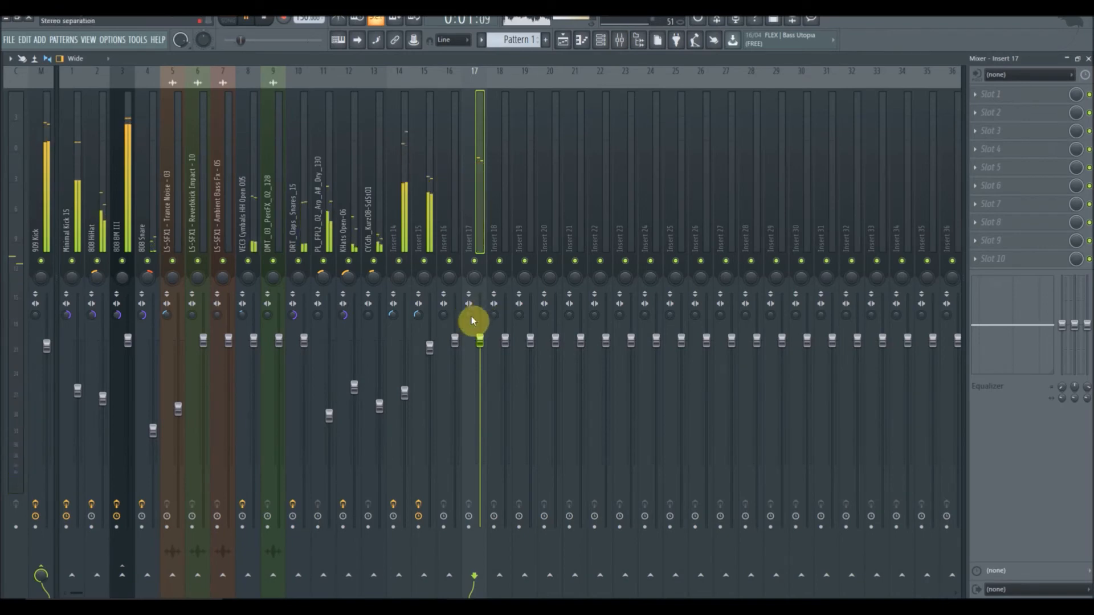
pyautogui.scroll(2, 470, 317)
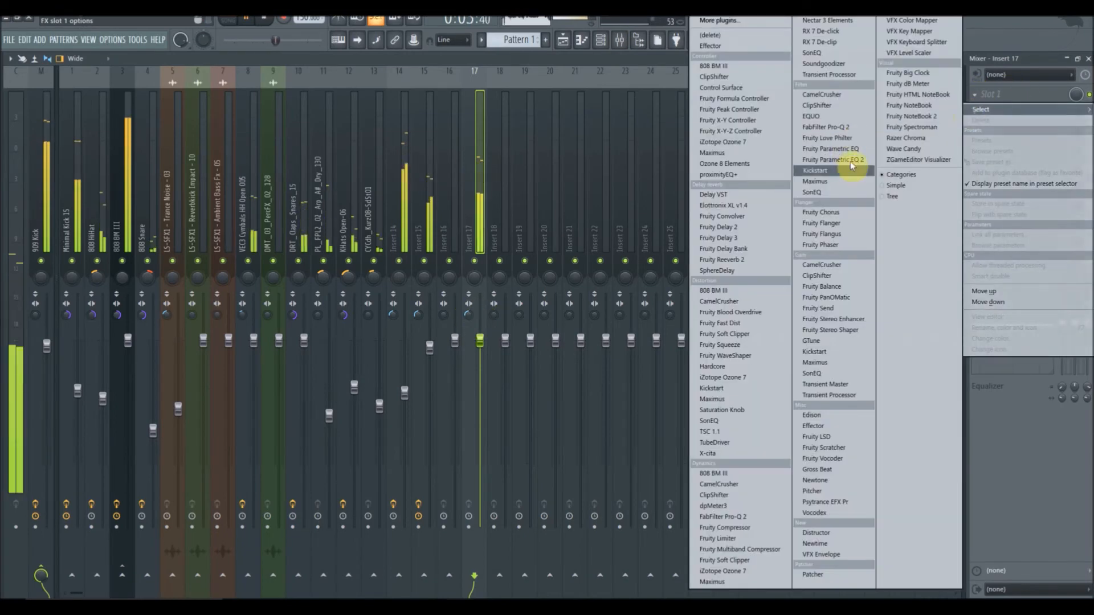
# Add Fruity Parametric EQ 2 to the first effect slot of Insert 17 and load its "preset base" preset
pyautogui.click(850, 160)
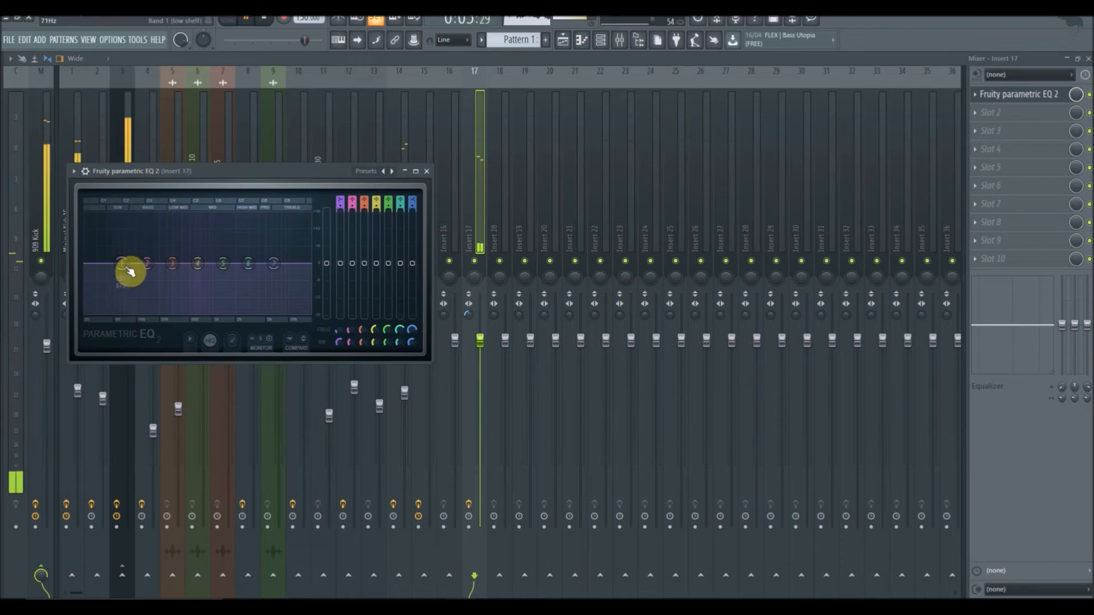
pyautogui.click(73, 176)
pyautogui.moveTo(114, 213)
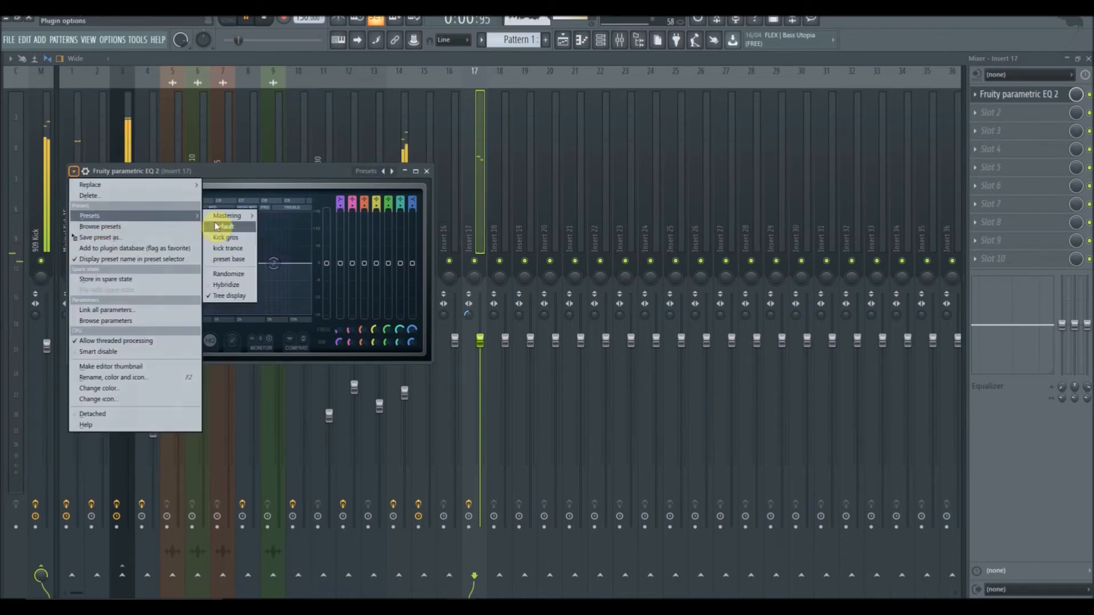
pyautogui.click(218, 247)
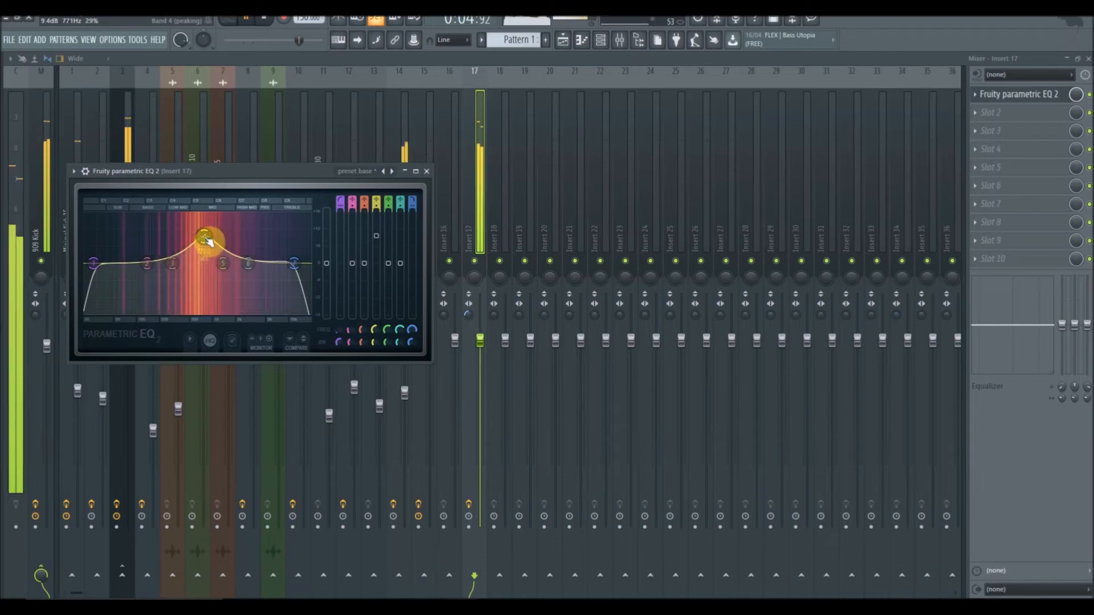
# Boost EQ band 4 by about 9.4 dB near 771 Hz and shift the band 1 low cut up to band 2's frequency
pyautogui.moveTo(94, 263); pyautogui.dragTo(150, 263)
pyautogui.click(249, 275)
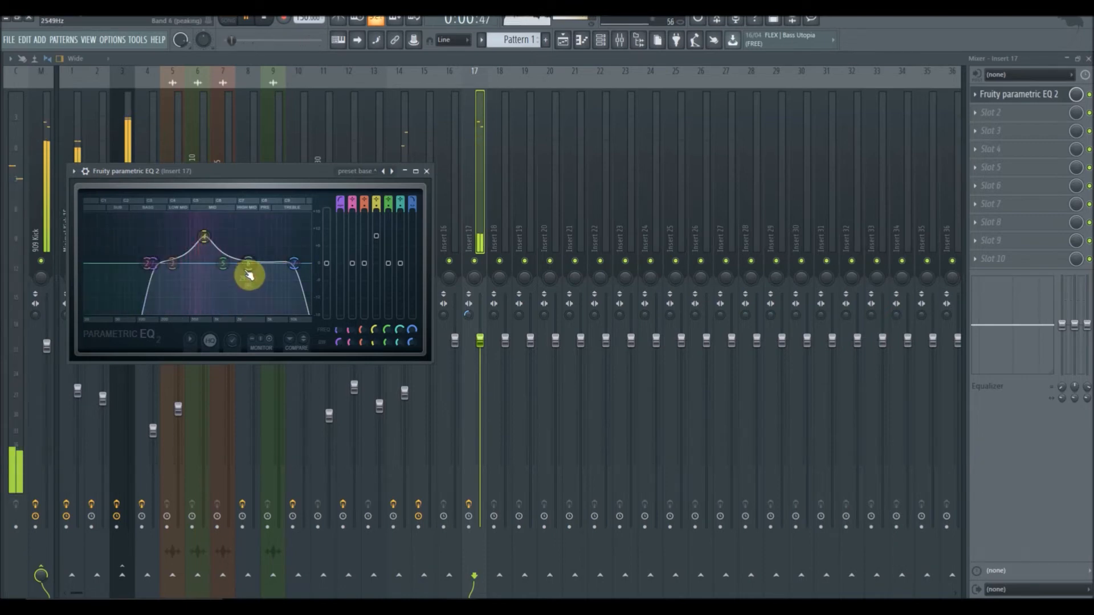
pyautogui.click(426, 171)
# Add SphereDelay to the second effect slot of Insert 17 and move its window to the middle of the mixer
pyautogui.click(996, 116)
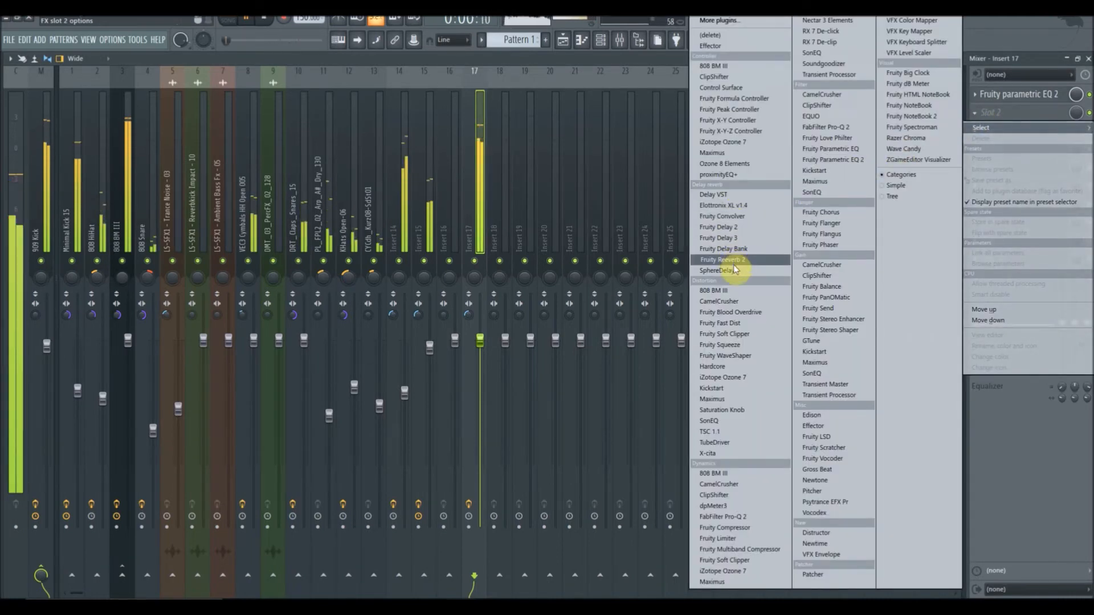
pyautogui.click(718, 271)
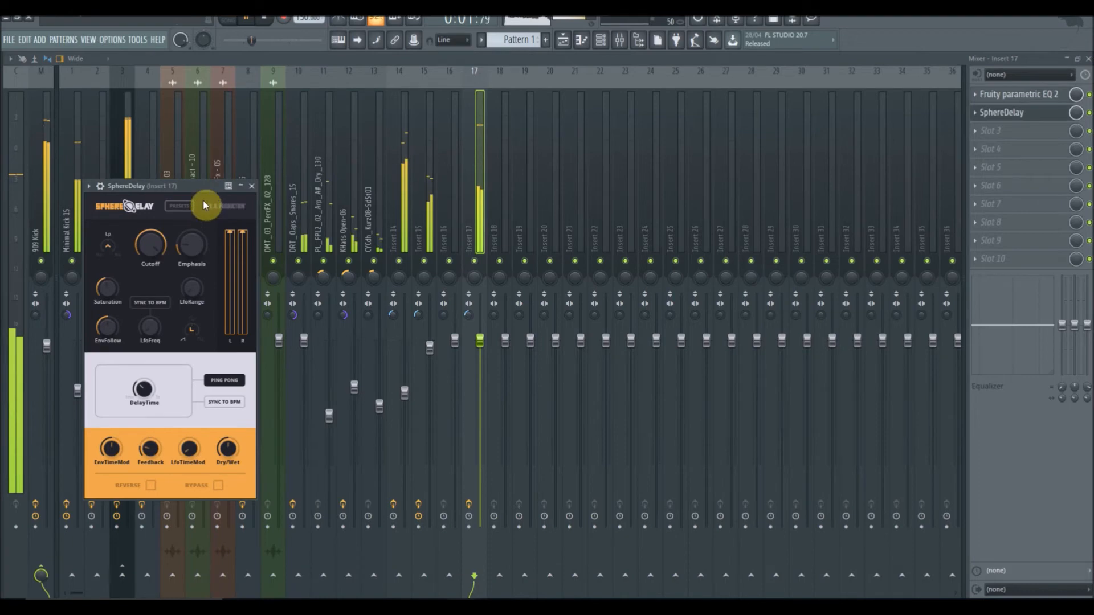
pyautogui.moveTo(204, 185); pyautogui.dragTo(487, 203)
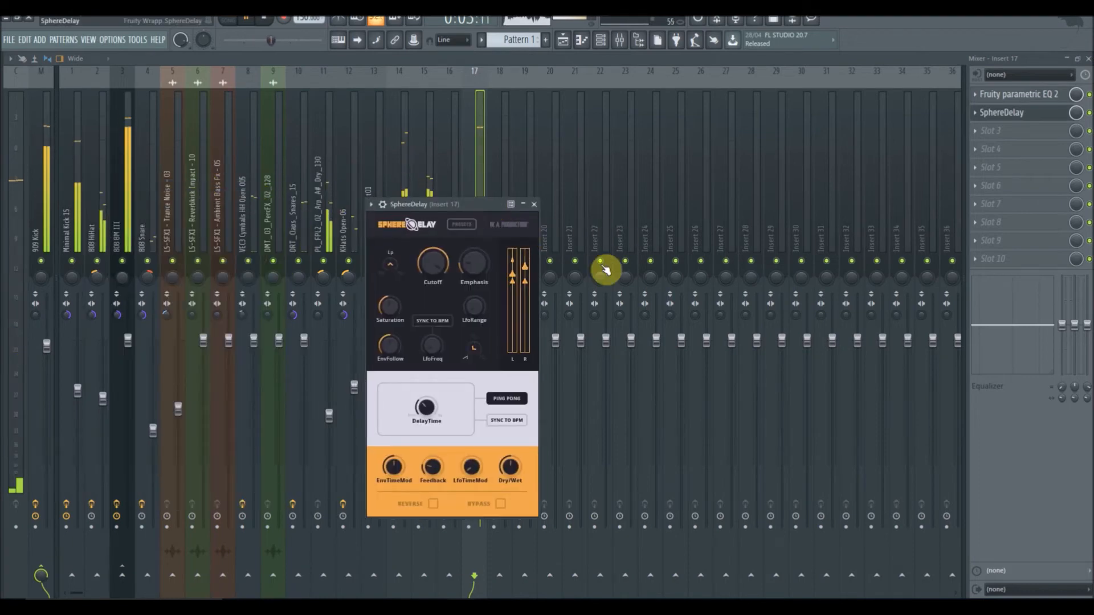
# Set the SphereDelay mix level on Insert 17 to 75% and boost the high band of the track's built-in equalizer
pyautogui.moveTo(1076, 113); pyautogui.dragTo(1075, 132)
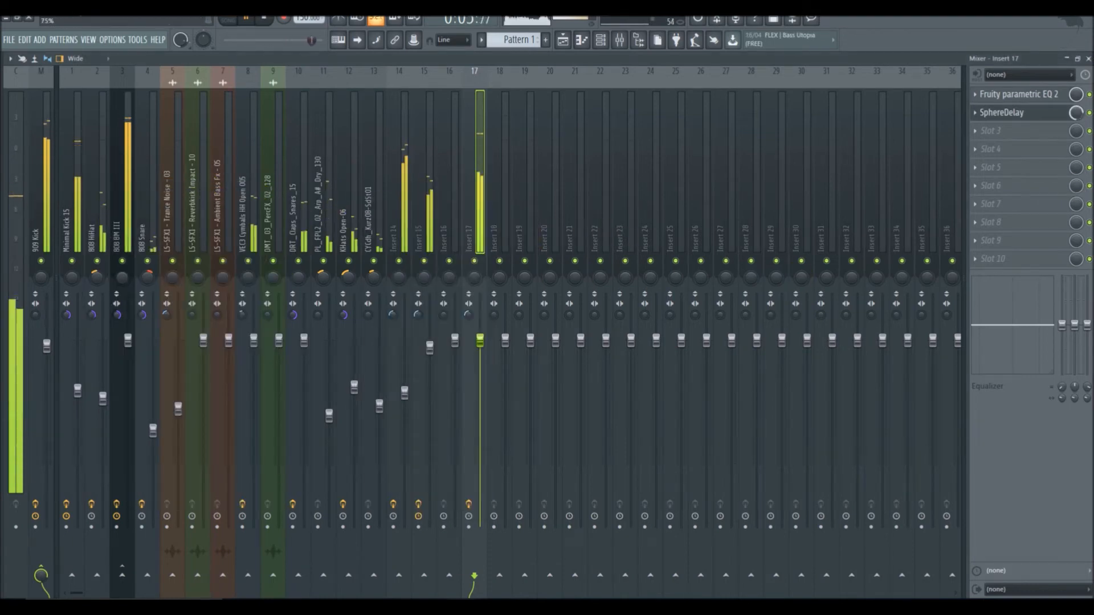
pyautogui.moveTo(1038, 325); pyautogui.dragTo(1043, 309)
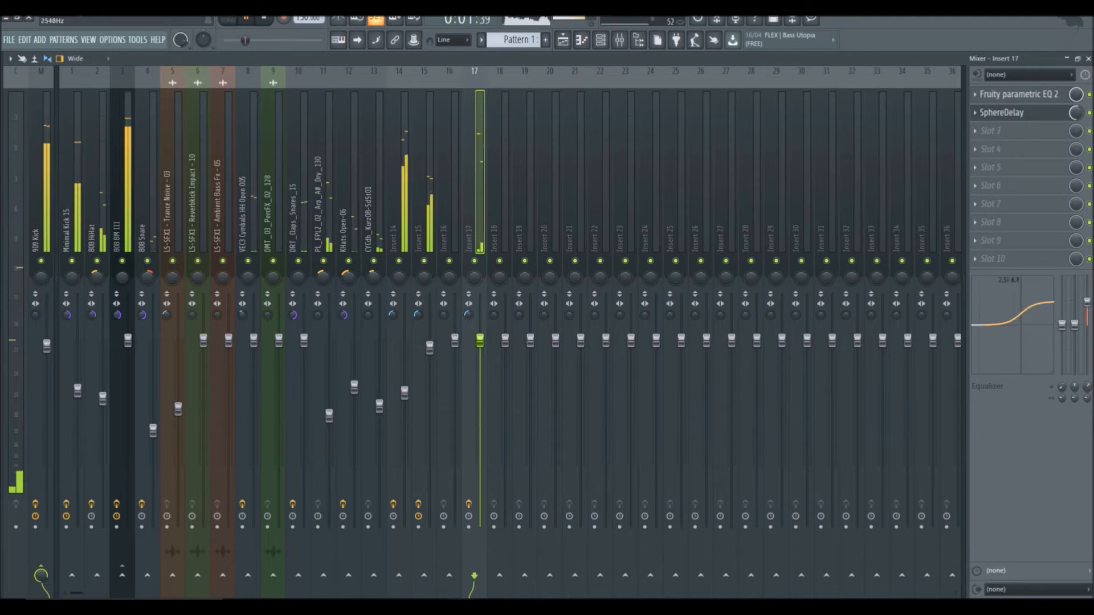
pyautogui.click(1088, 58)
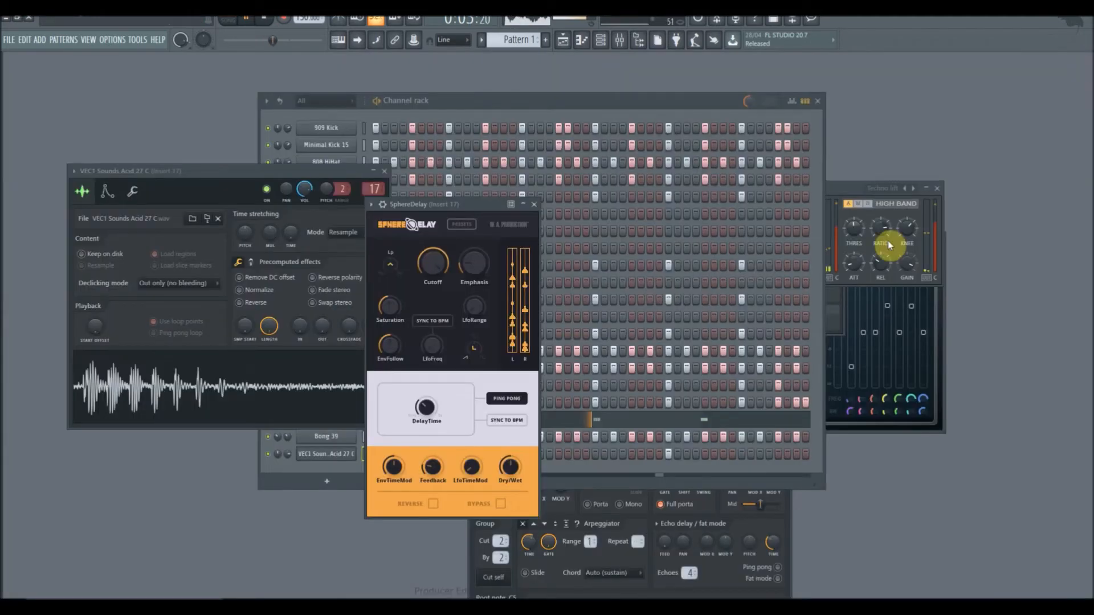
pyautogui.click(534, 204)
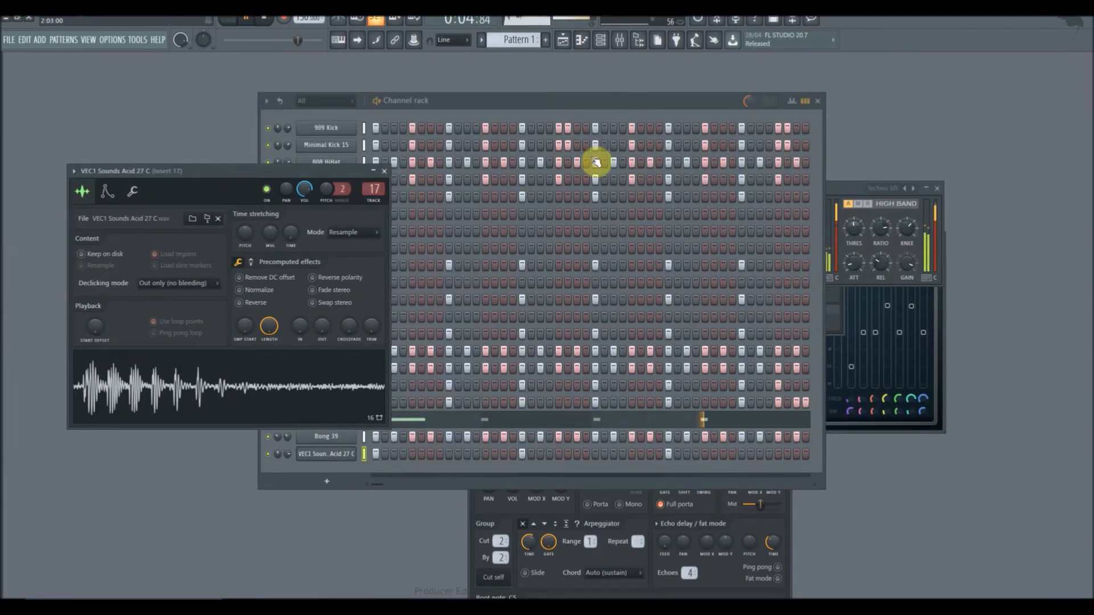
# Add Fruity Reeverb 2 to the third effect slot of Insert 17 and slightly raise its wet level
pyautogui.click(630, 50)
pyautogui.click(984, 132)
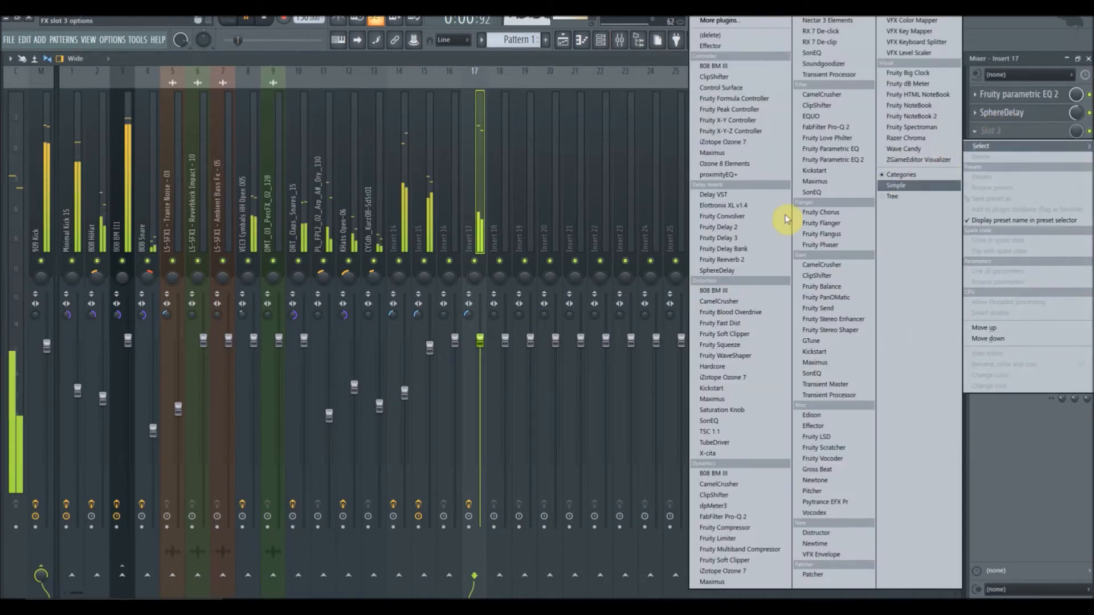
pyautogui.click(733, 261)
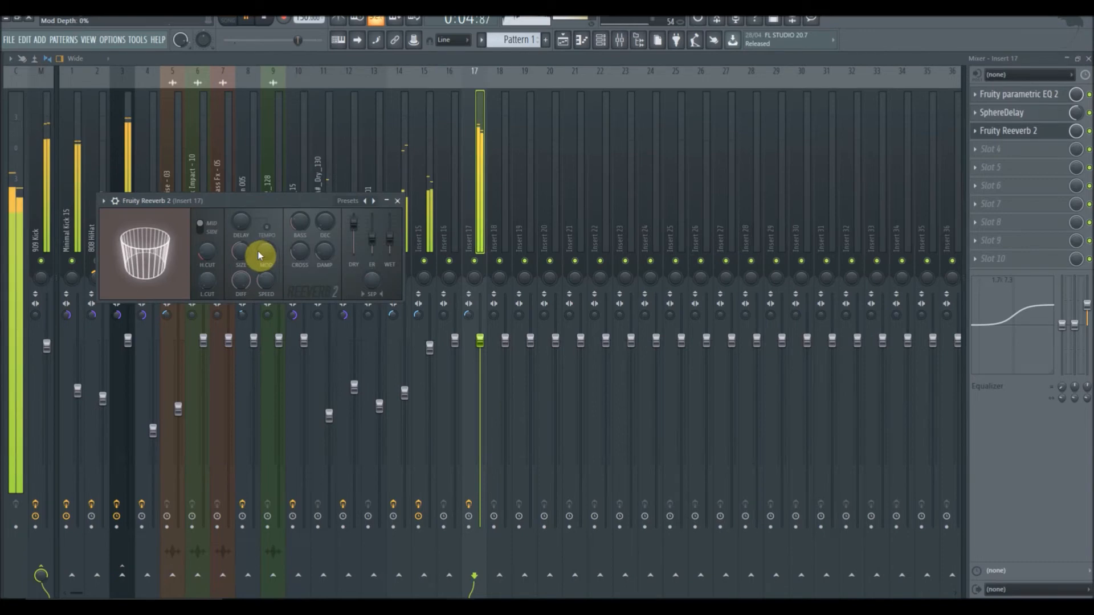
pyautogui.moveTo(390, 238); pyautogui.dragTo(390, 234)
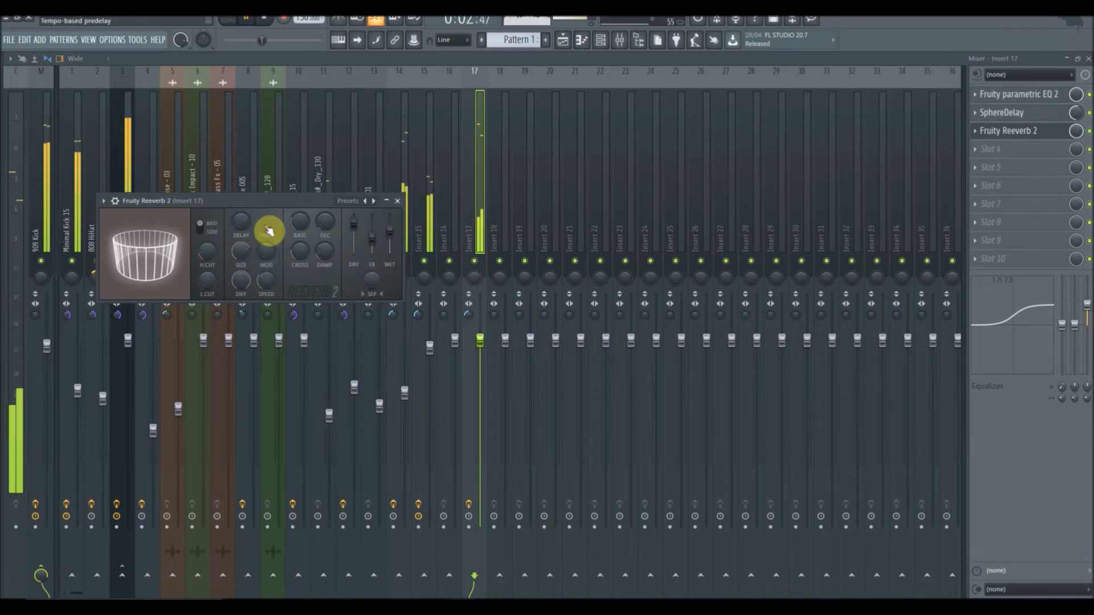
pyautogui.moveTo(274, 202); pyautogui.dragTo(433, 218)
# Set the reverb's low cut to 3000 Hz and its high damping to about 6.1 kHz
pyautogui.moveTo(366, 267); pyautogui.dragTo(365, 228)
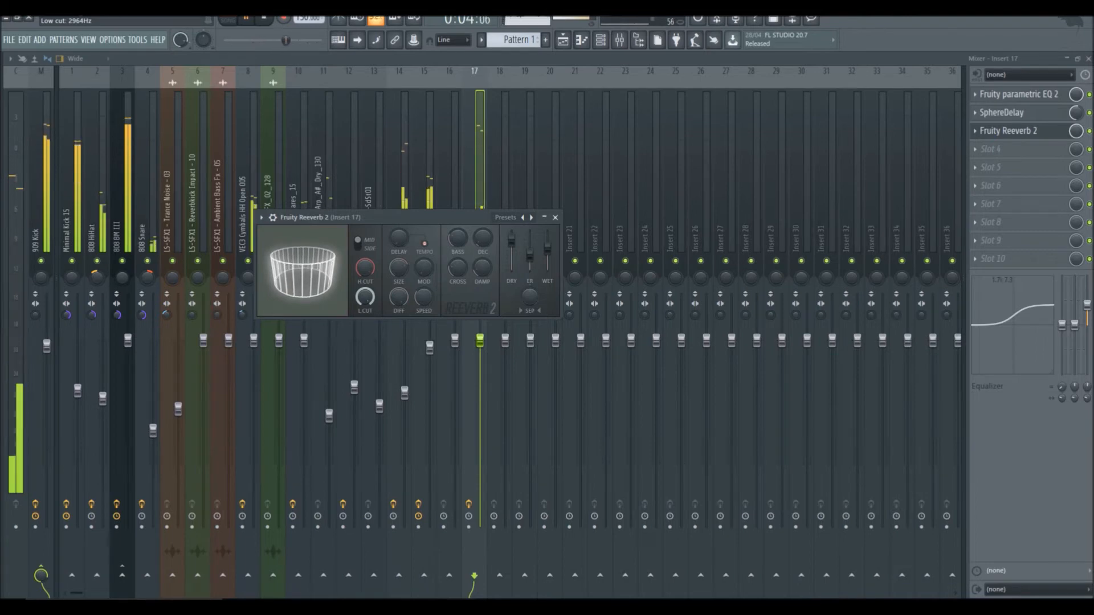
pyautogui.click(370, 269)
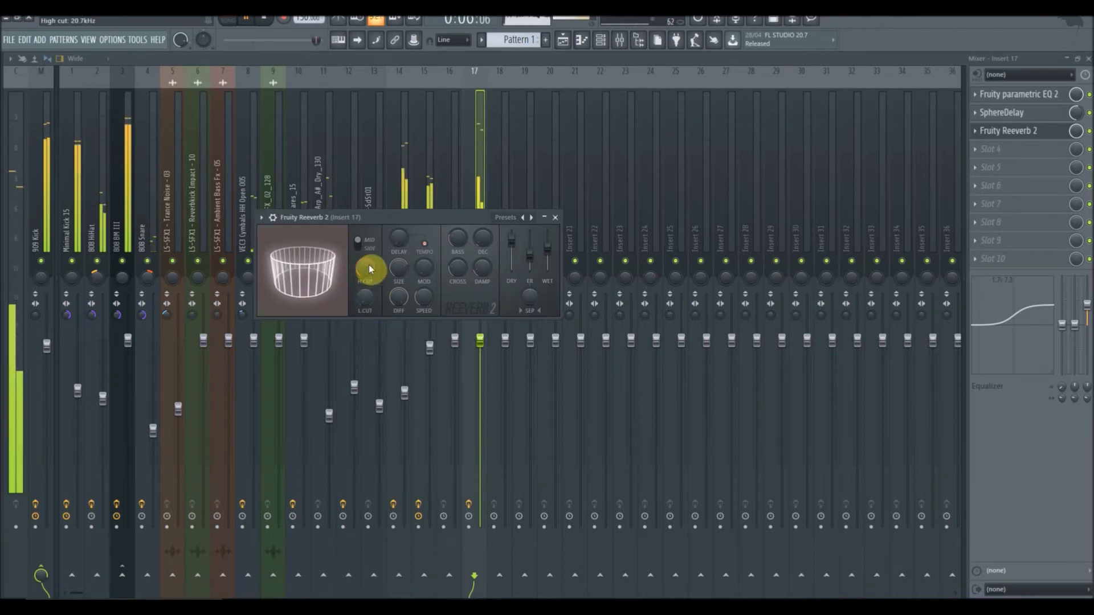
pyautogui.moveTo(365, 297); pyautogui.dragTo(365, 273)
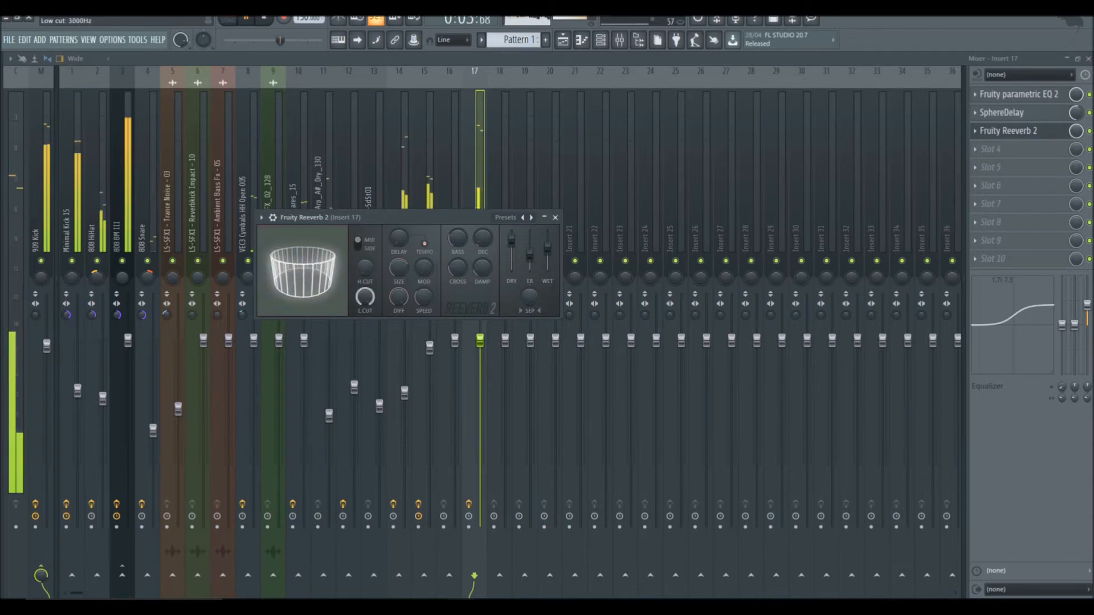
pyautogui.click(394, 240)
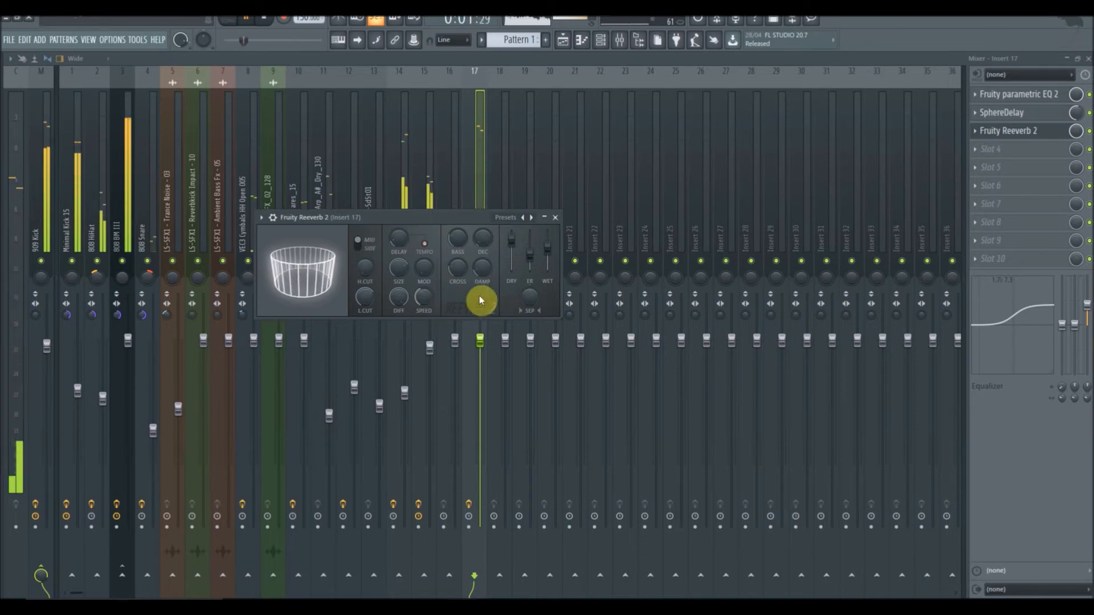
pyautogui.click(458, 239)
pyautogui.click(482, 239)
pyautogui.click(482, 268)
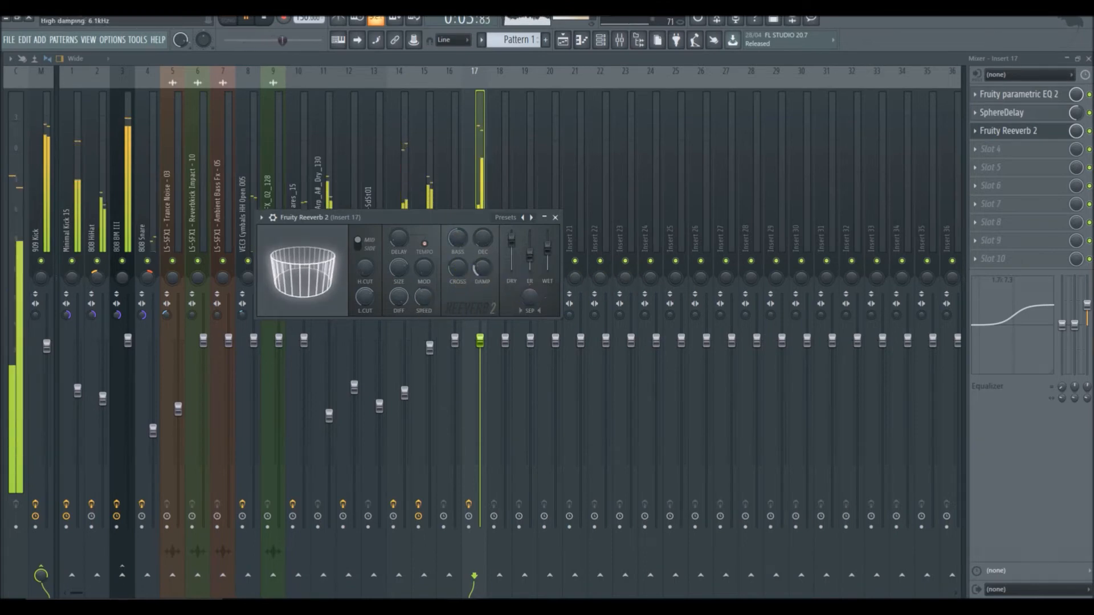
pyautogui.click(555, 217)
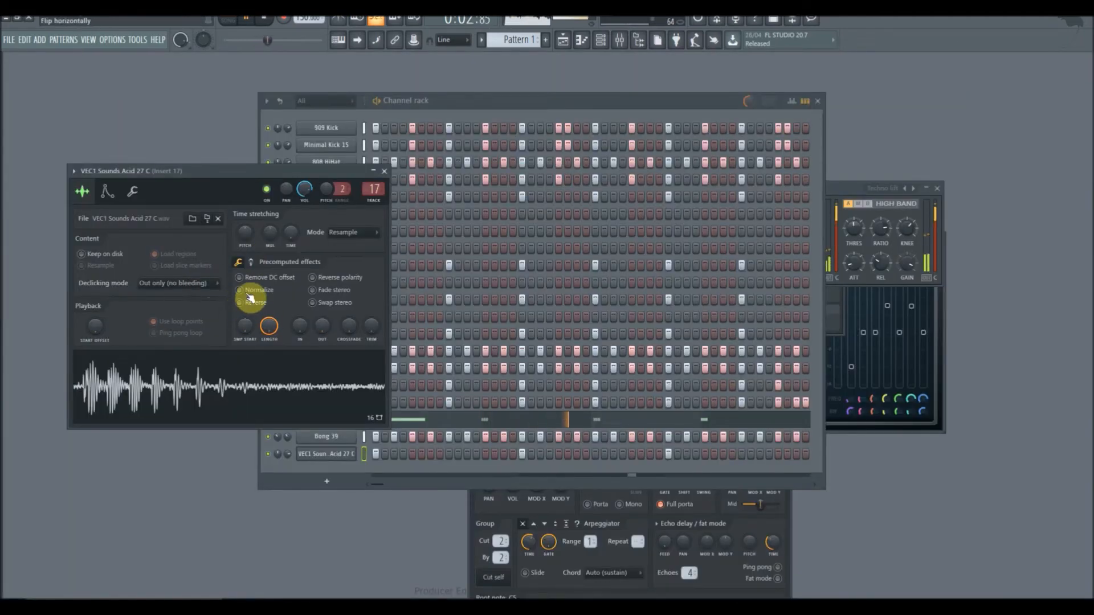
# Normalize the VEC1 Sounds Acid 27 C sample and close its channel settings
pyautogui.click(245, 292)
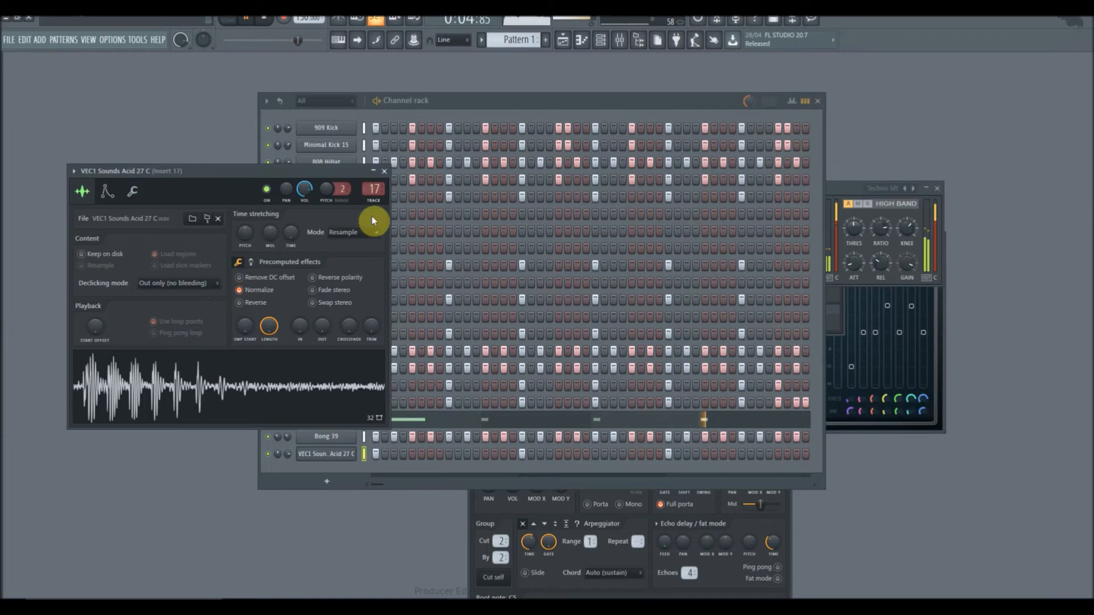
pyautogui.click(384, 172)
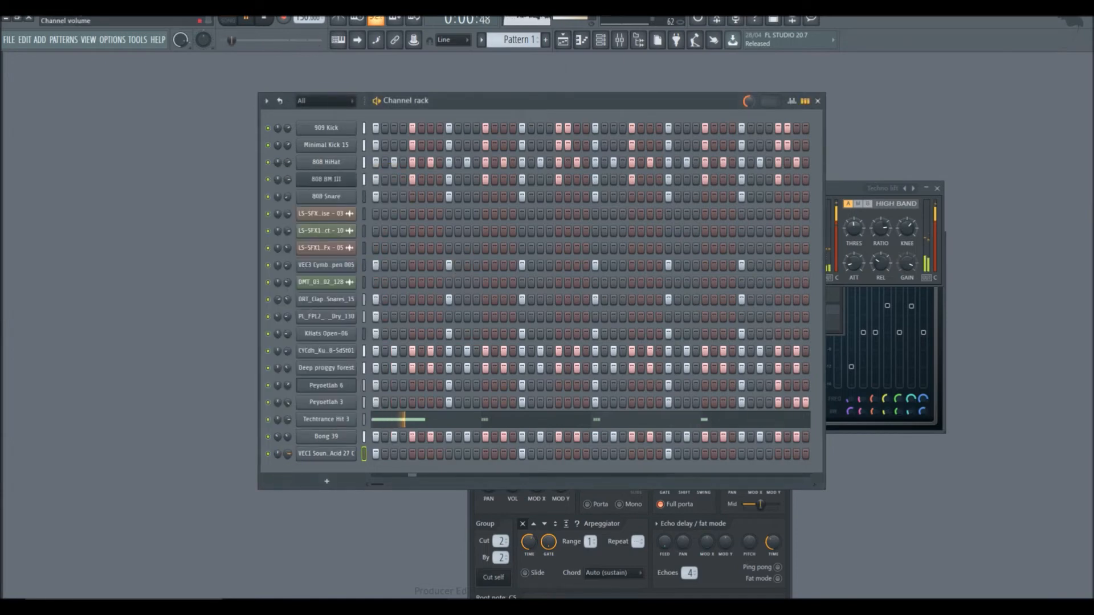
# Browse the VEC1 bassdrum, clap, percussion and snare samples for another sound
pyautogui.moveTo(1, 433)
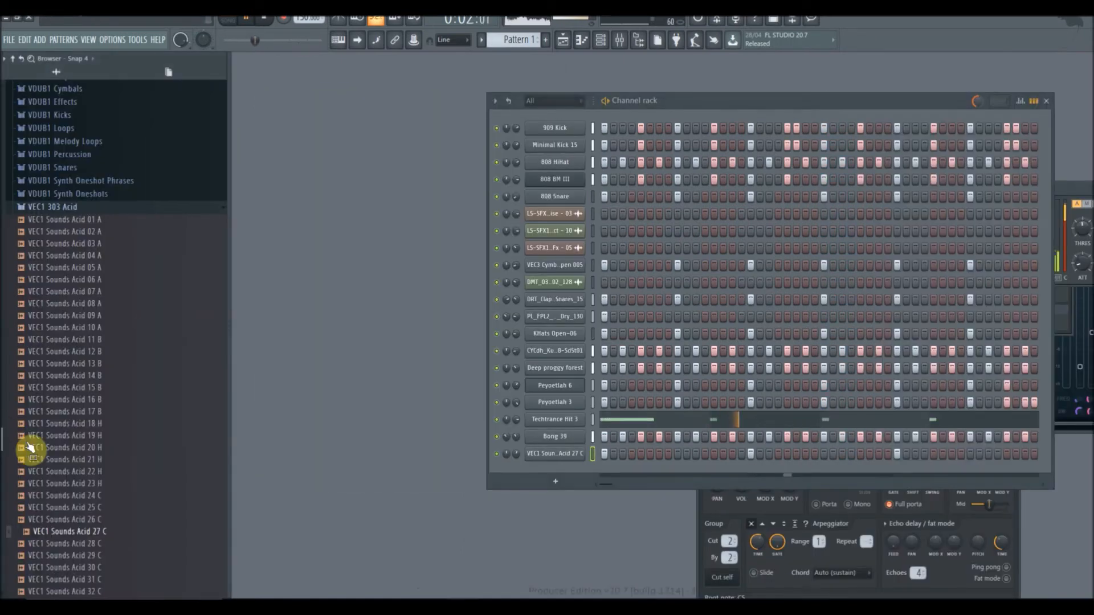
pyautogui.scroll(-20, 57, 479)
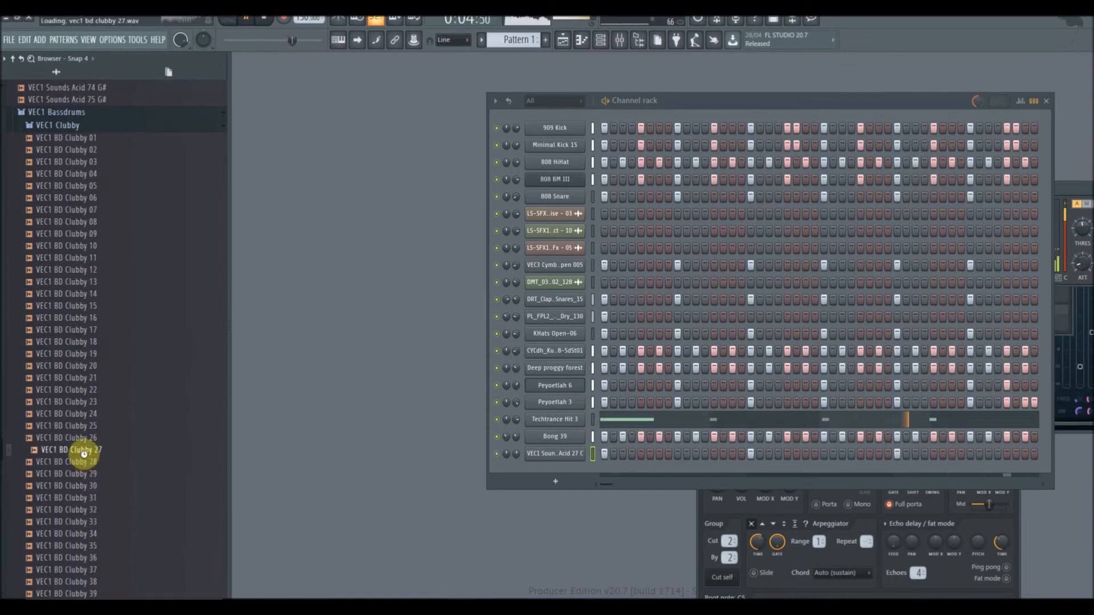
pyautogui.scroll(-20, 107, 541)
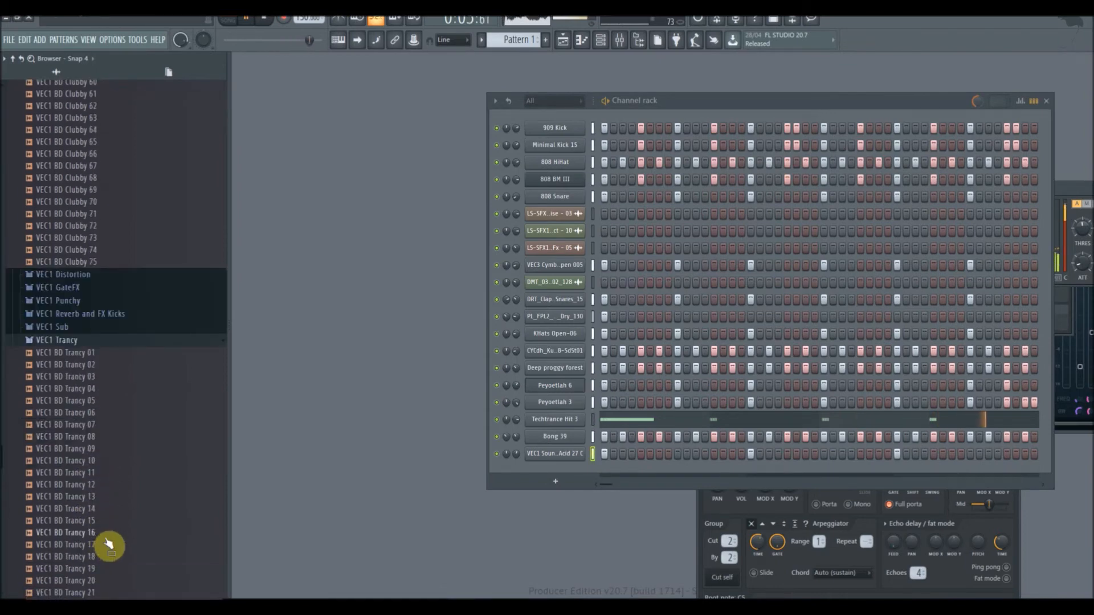
pyautogui.scroll(-7, 109, 546)
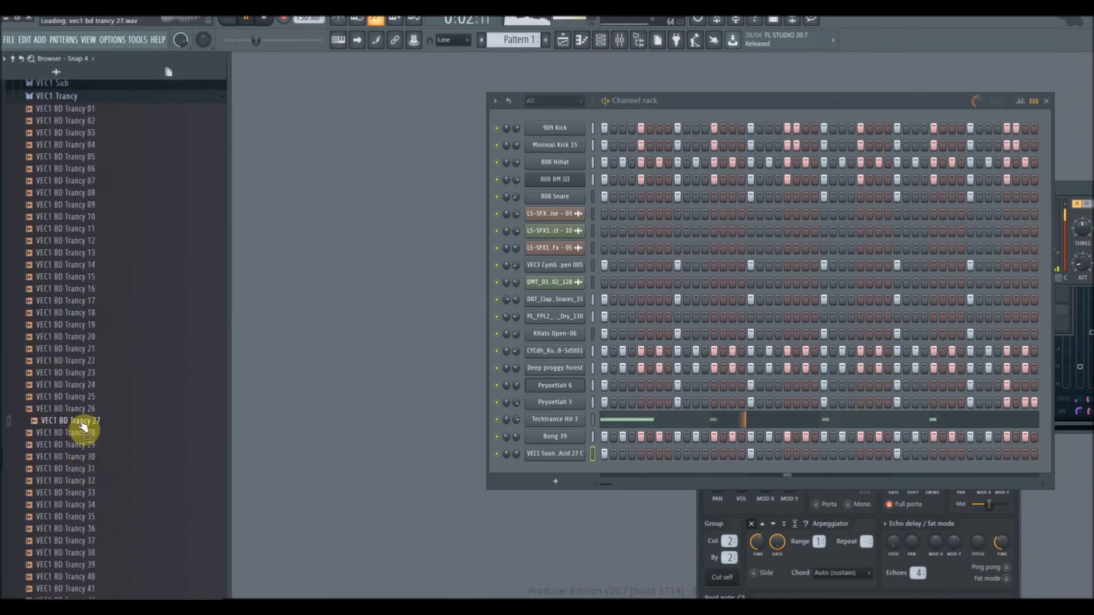
pyautogui.scroll(-20, 80, 456)
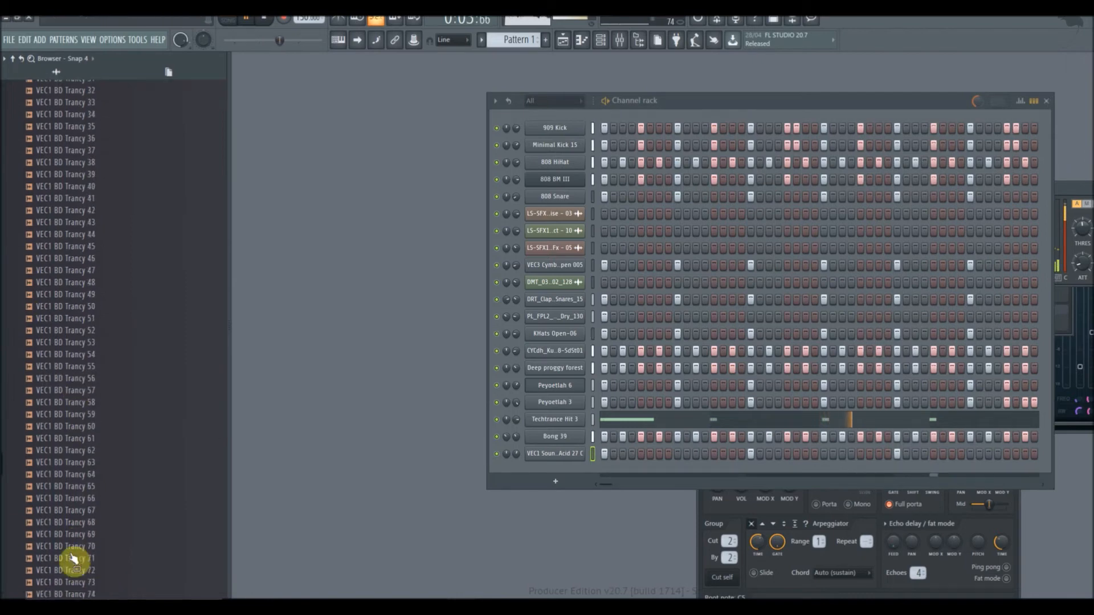
pyautogui.scroll(-20, 75, 530)
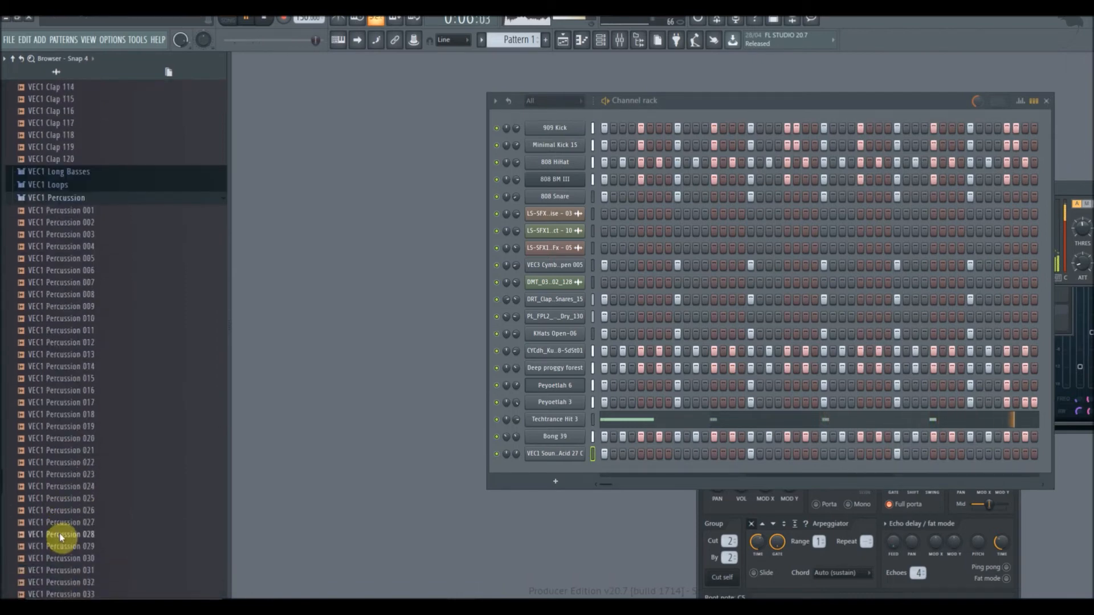
pyautogui.scroll(-20, 74, 535)
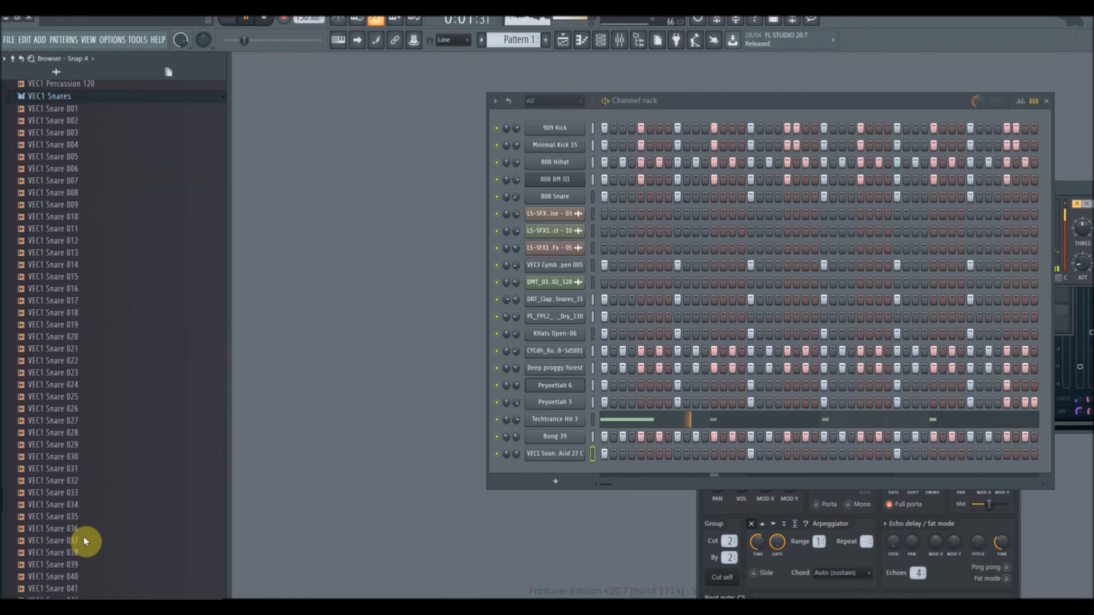
# Audition VEC2 bass samples and look through the VFX3 FX loops, sub FX and vinyl start-stop samples
pyautogui.moveTo(61, 486); pyautogui.dragTo(66, 433)
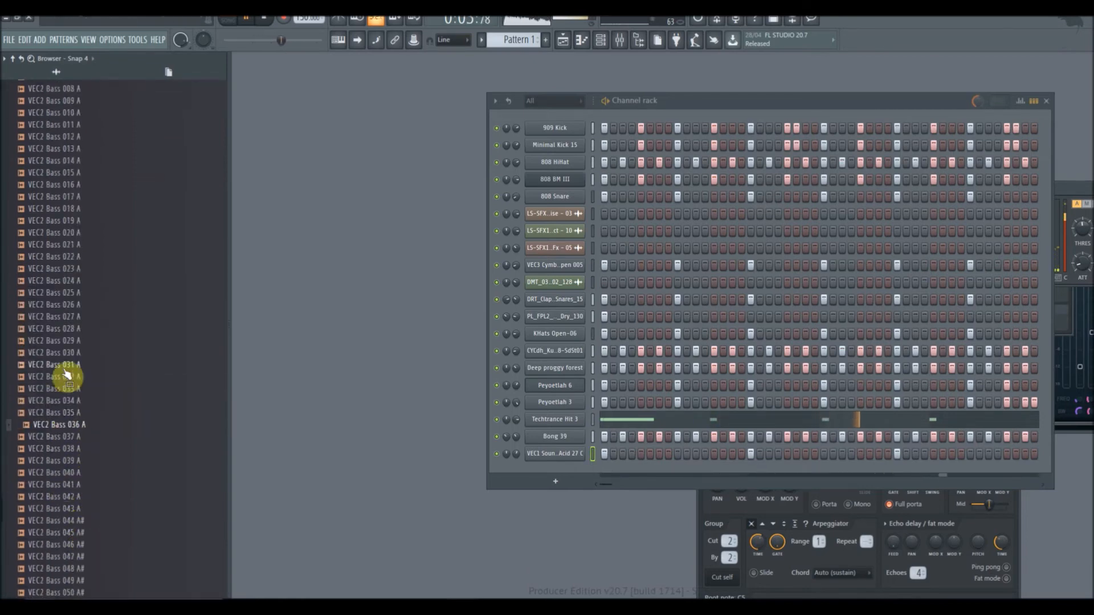
pyautogui.scroll(-20, 100, 560)
pyautogui.click(60, 521)
pyautogui.scroll(-10, 89, 560)
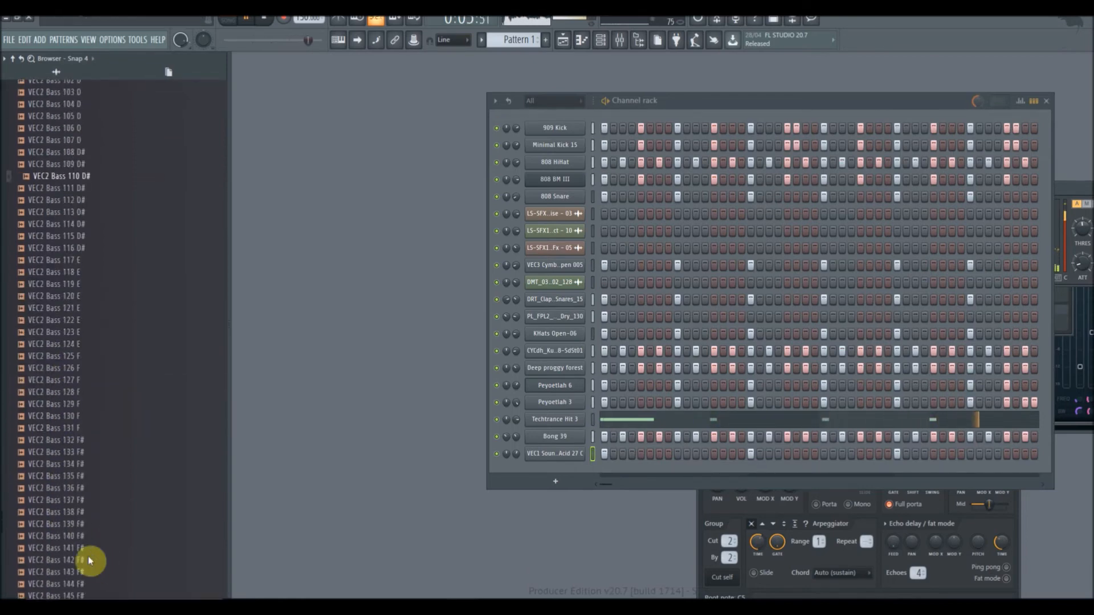
pyautogui.scroll(-20, 78, 557)
pyautogui.scroll(-20, 90, 569)
pyautogui.scroll(-20, 106, 574)
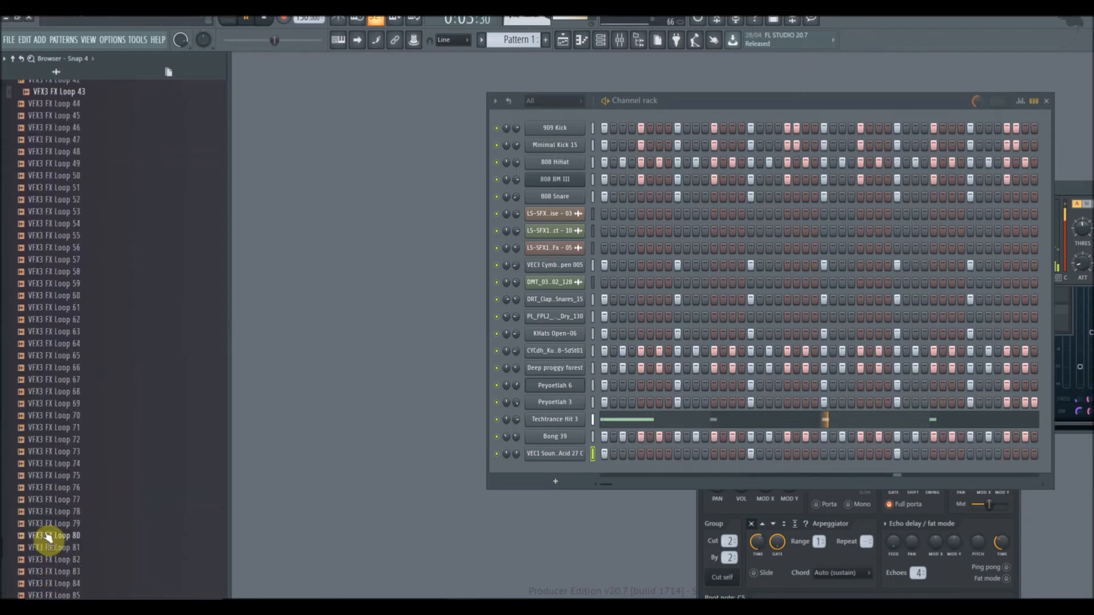
pyautogui.scroll(-20, 95, 552)
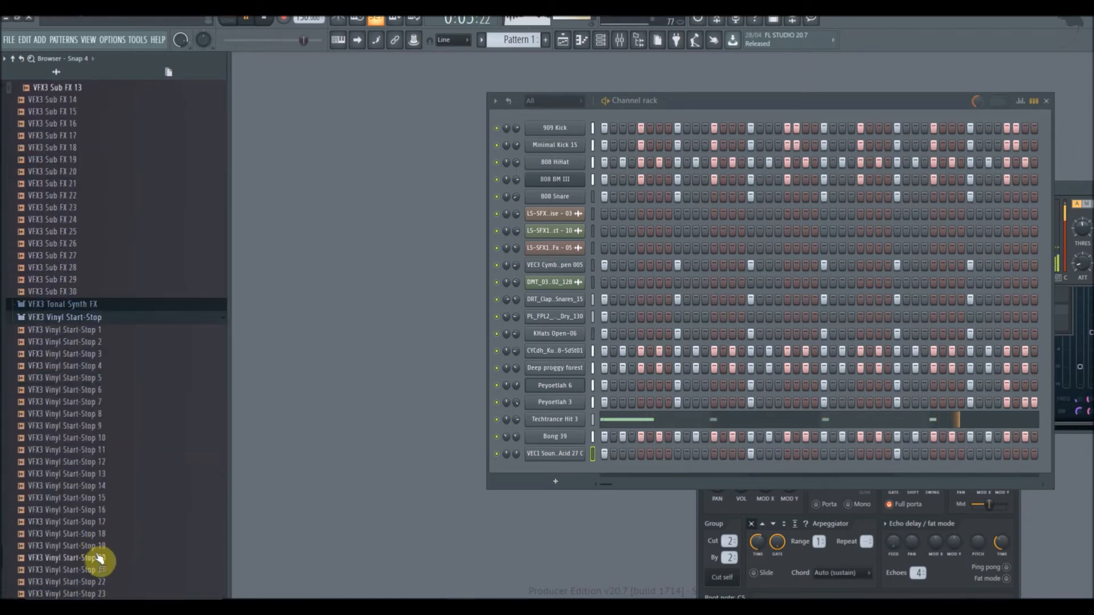
pyautogui.scroll(-2, 96, 573)
# Audition the vocal samples in the Assorted Hits folder and place the "OK" vocal on playlist Track 9 at bar 4
pyautogui.click(70, 548)
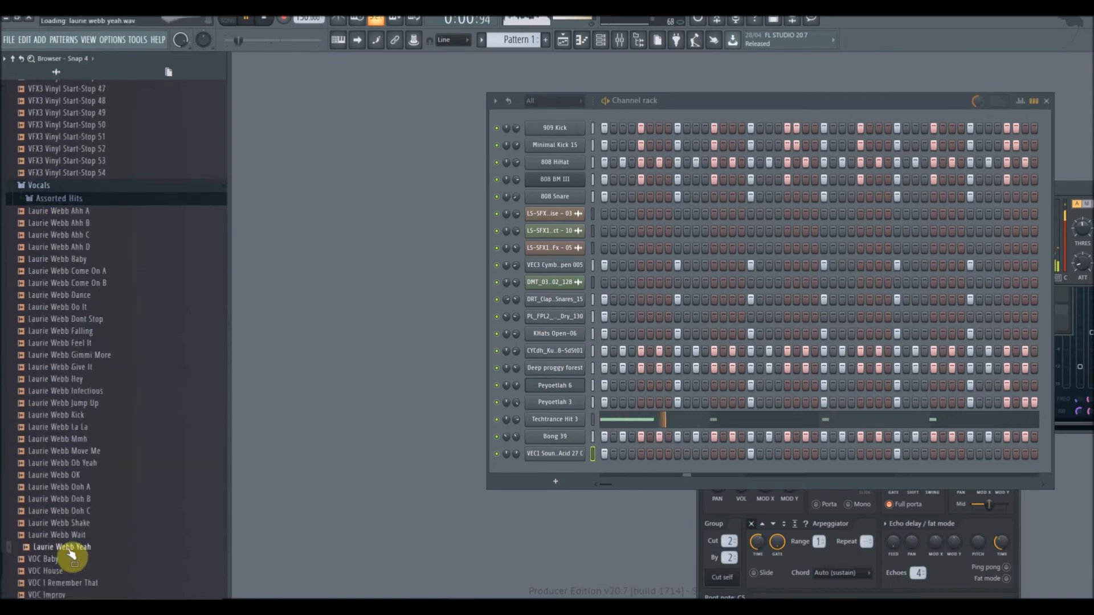
pyautogui.scroll(-20, 112, 483)
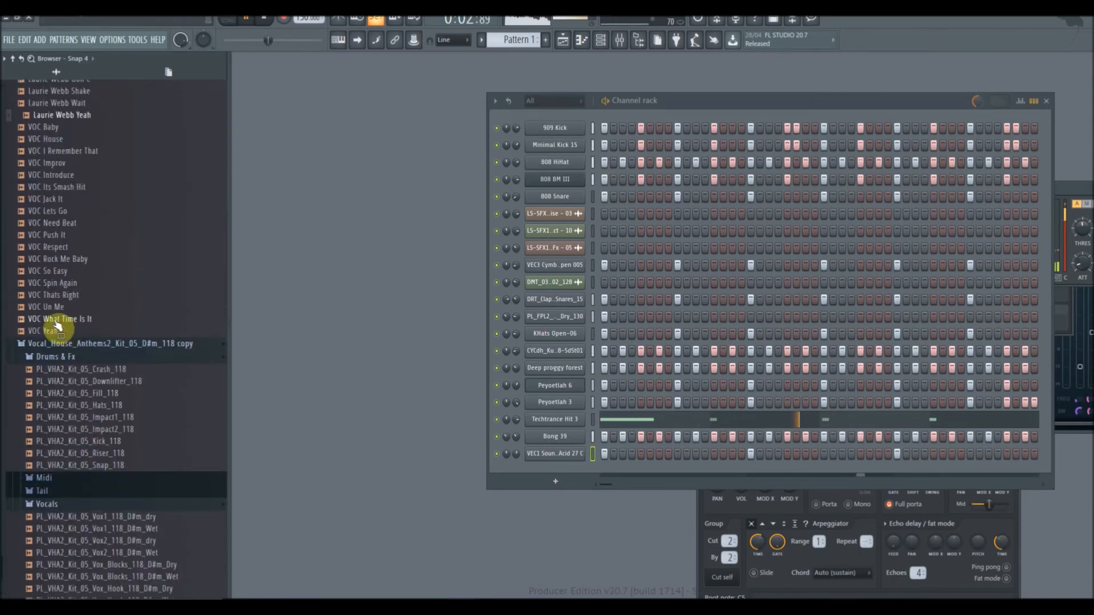
pyautogui.scroll(18, 52, 294)
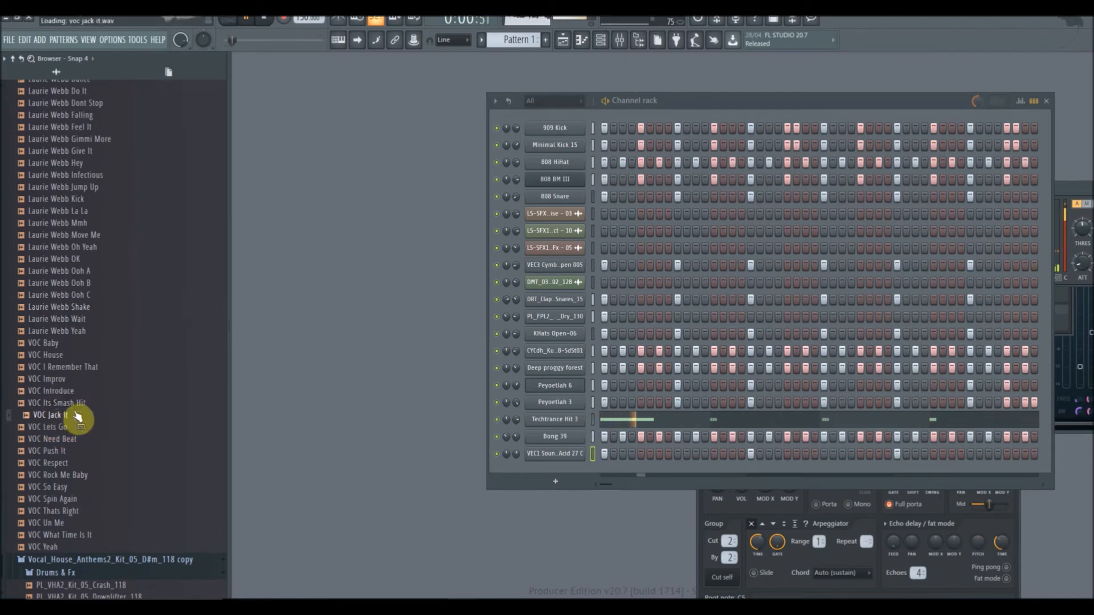
pyautogui.scroll(12, 100, 292)
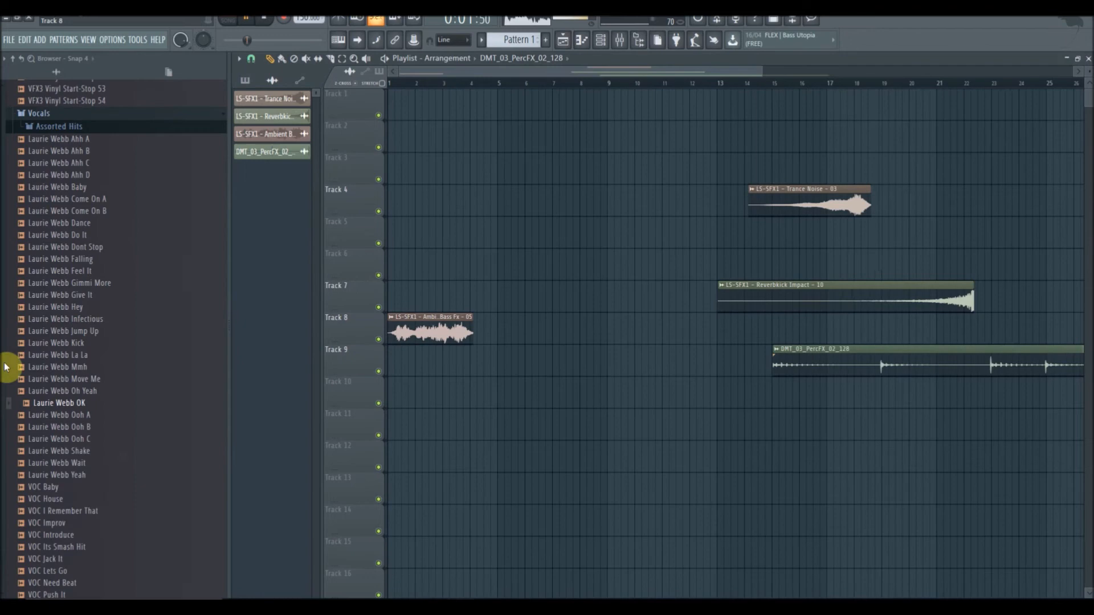
pyautogui.moveTo(73, 406); pyautogui.dragTo(495, 377)
pyautogui.moveTo(273, 371); pyautogui.dragTo(274, 370)
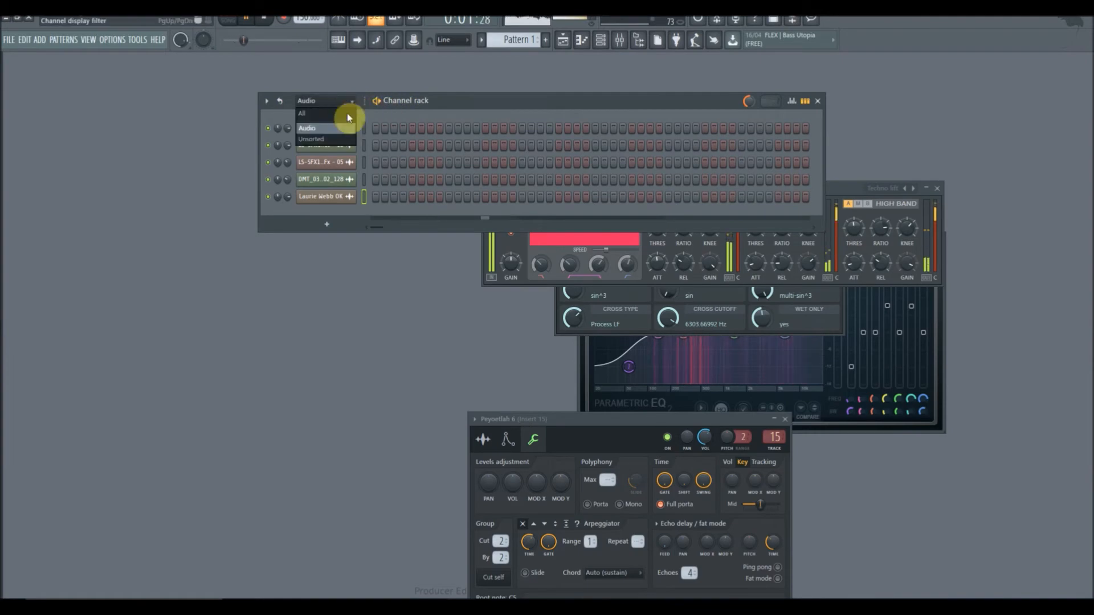
# Show all channels in the channel rack and move the 909 Kick steps from Pattern 1 to Pattern 2
pyautogui.click(342, 120)
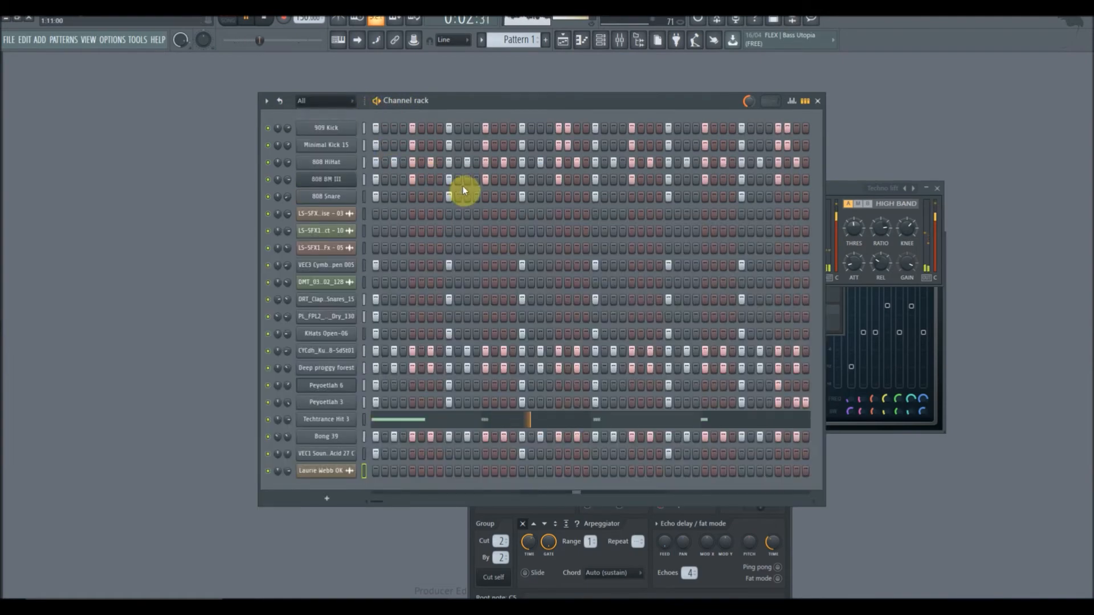
pyautogui.rightClick(340, 133)
pyautogui.click(494, 131)
pyautogui.scroll(-1, 515, 40)
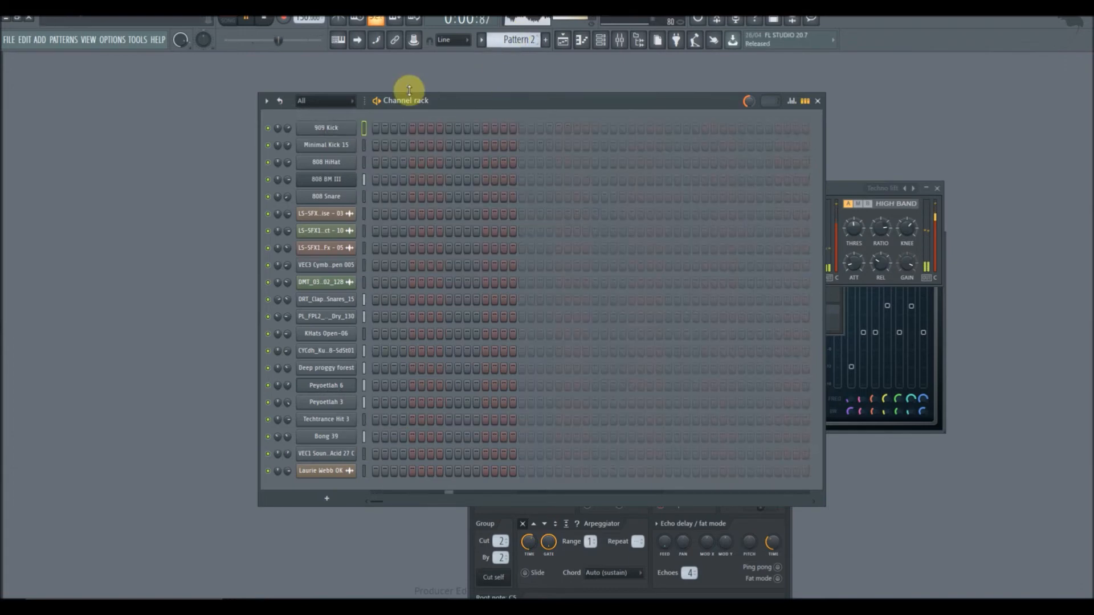
pyautogui.rightClick(338, 132)
pyautogui.click(497, 150)
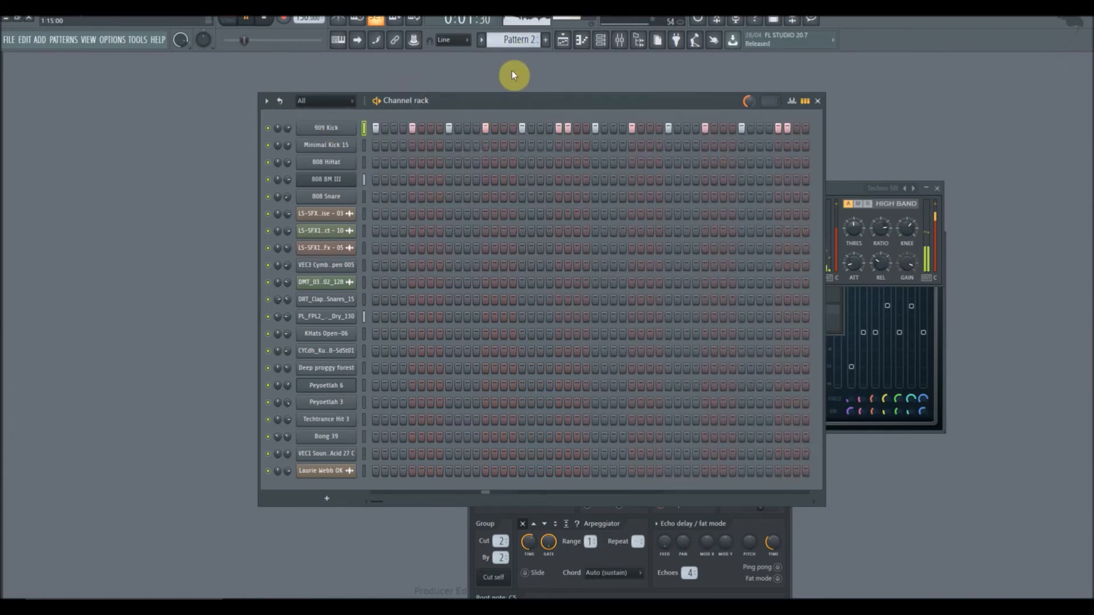
# Cut the Minimal Kick 15 steps from Pattern 1 and paste them into the same channel in Pattern 2
pyautogui.scroll(1, 518, 40)
pyautogui.rightClick(337, 148)
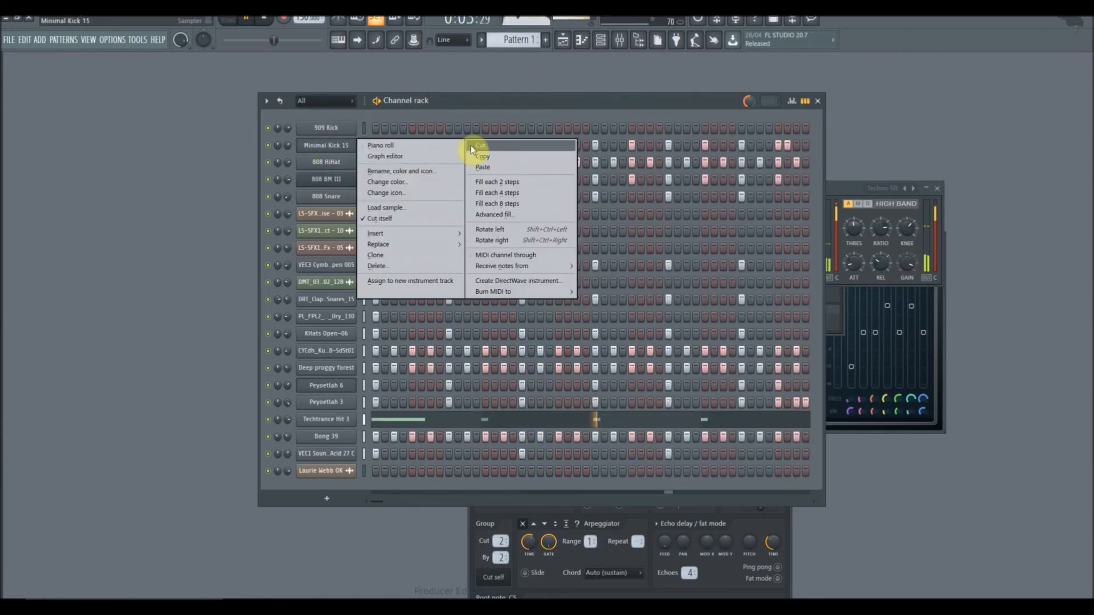
pyautogui.click(479, 149)
pyautogui.scroll(-1, 523, 41)
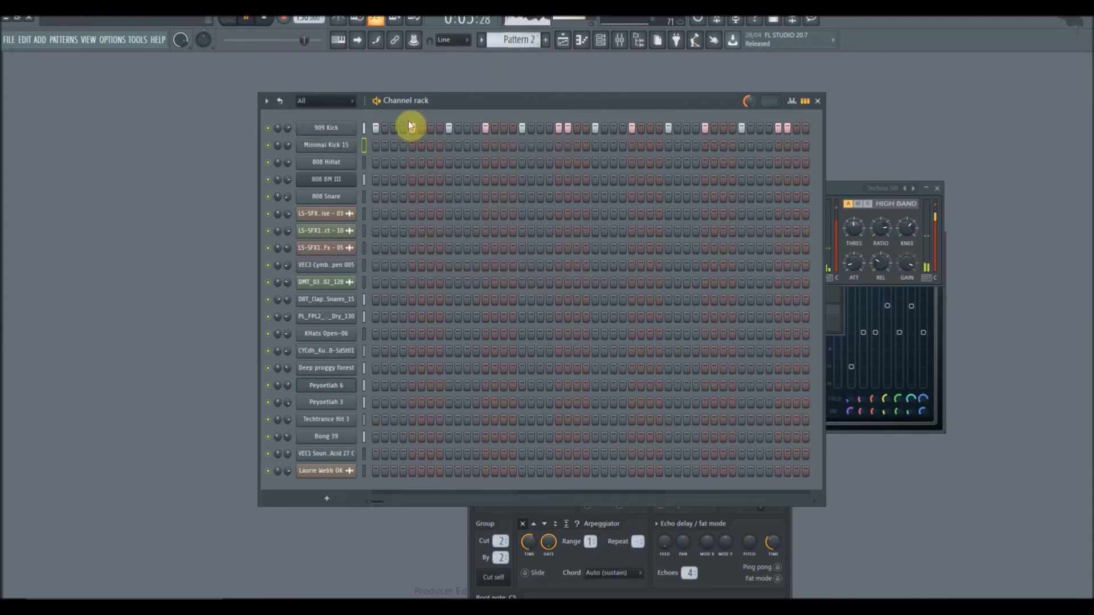
pyautogui.rightClick(343, 147)
pyautogui.click(494, 167)
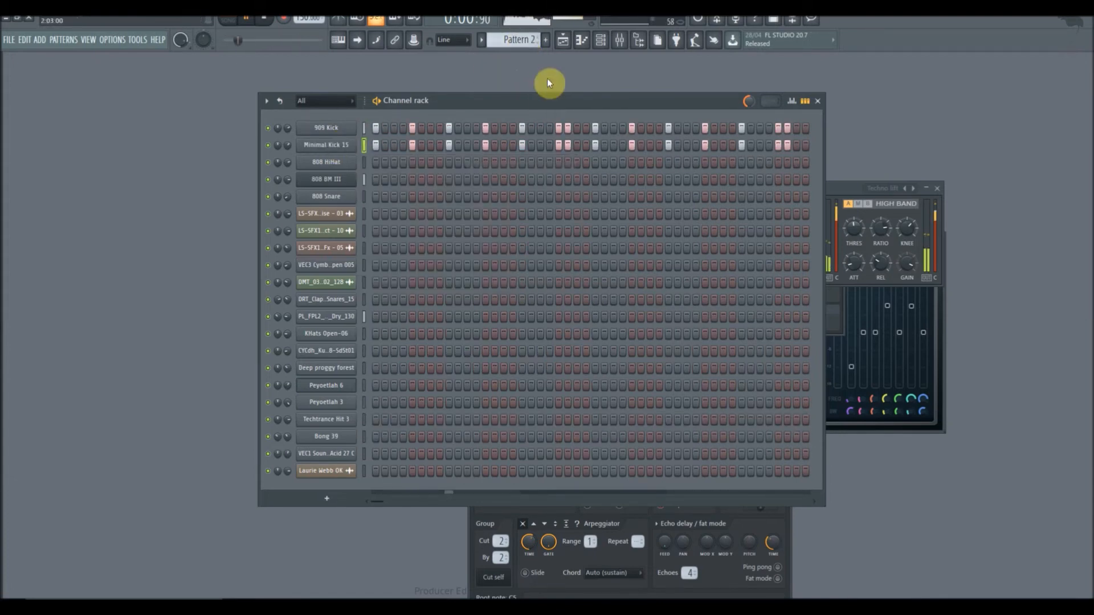
# Open the playlist and place a Pattern 1 clip on Track 2 starting at bar 5
pyautogui.click(563, 39)
pyautogui.hotkey('alt', 'F8')
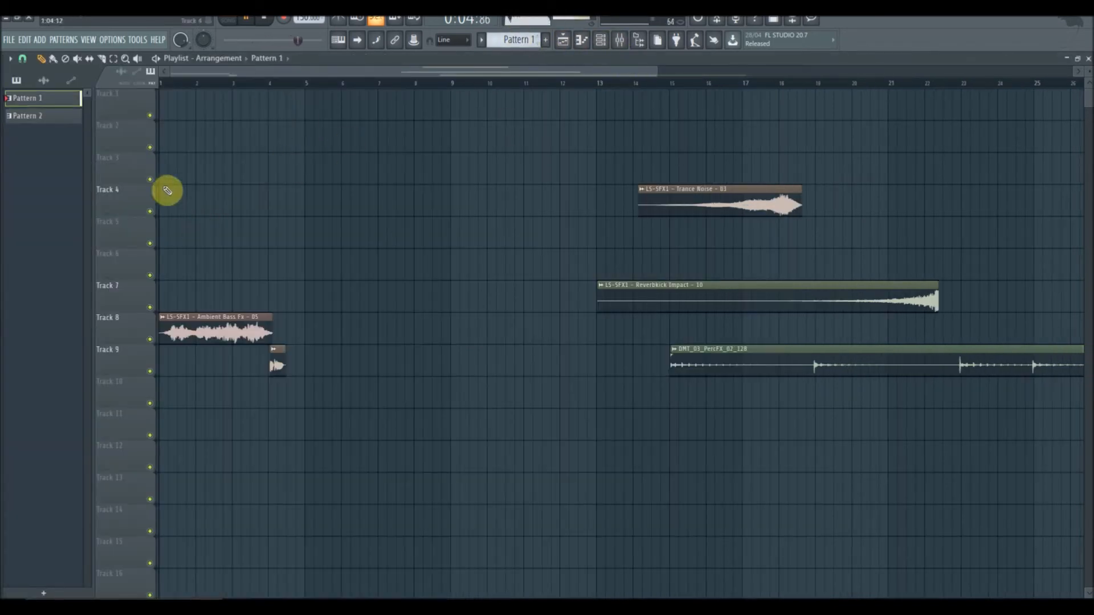
pyautogui.moveTo(176, 137); pyautogui.dragTo(326, 154)
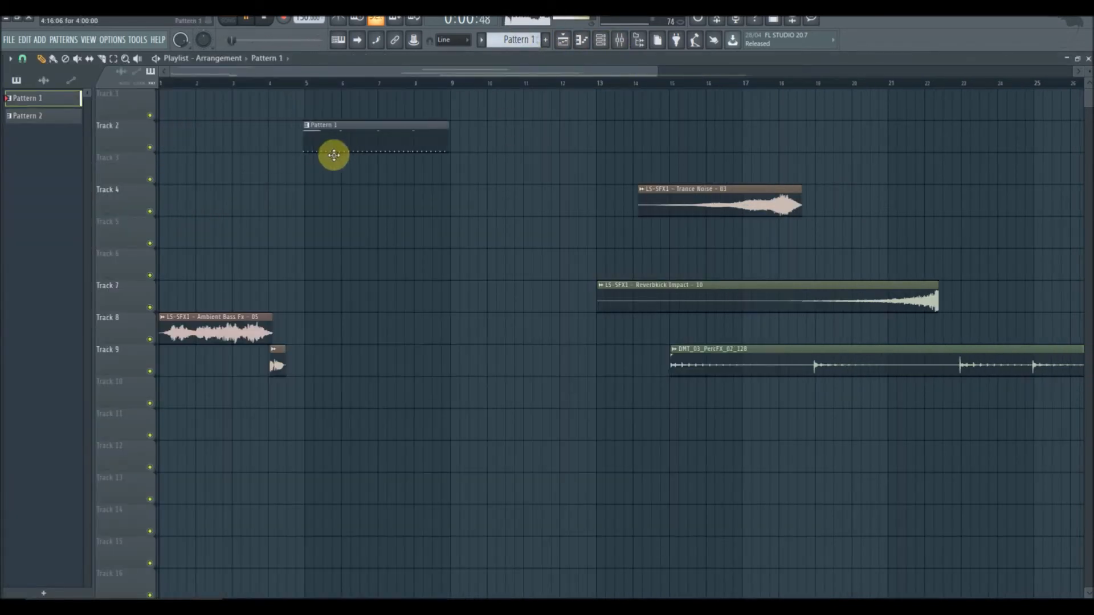
# Add Pattern 1 clips to Track 2 at bars 9 and 13, and move the Trance Noise clip to end at bar 17
pyautogui.click(165, 85)
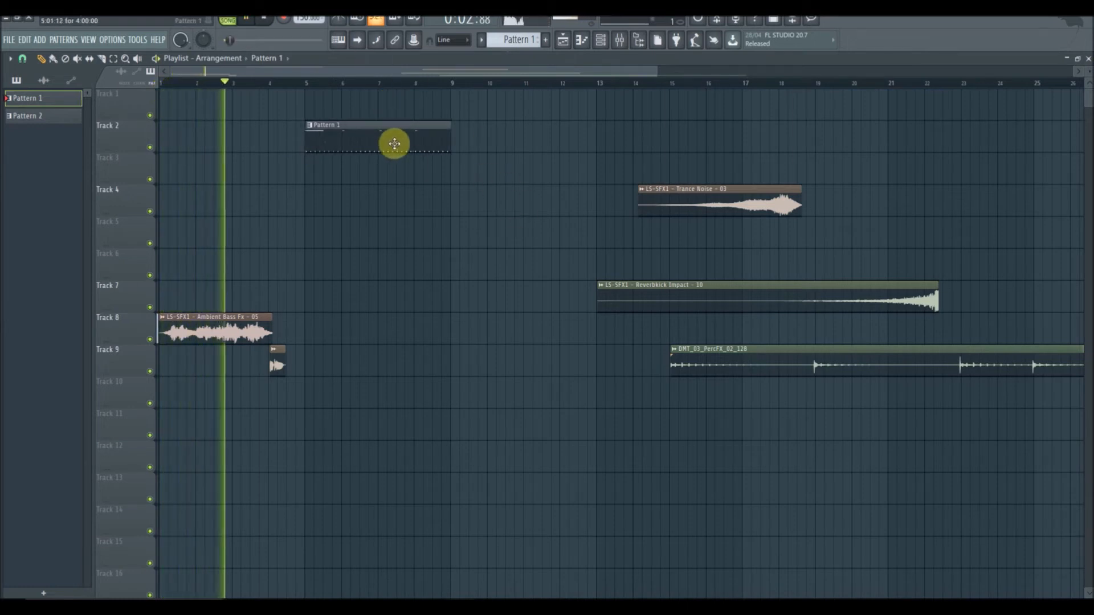
pyautogui.click(462, 136)
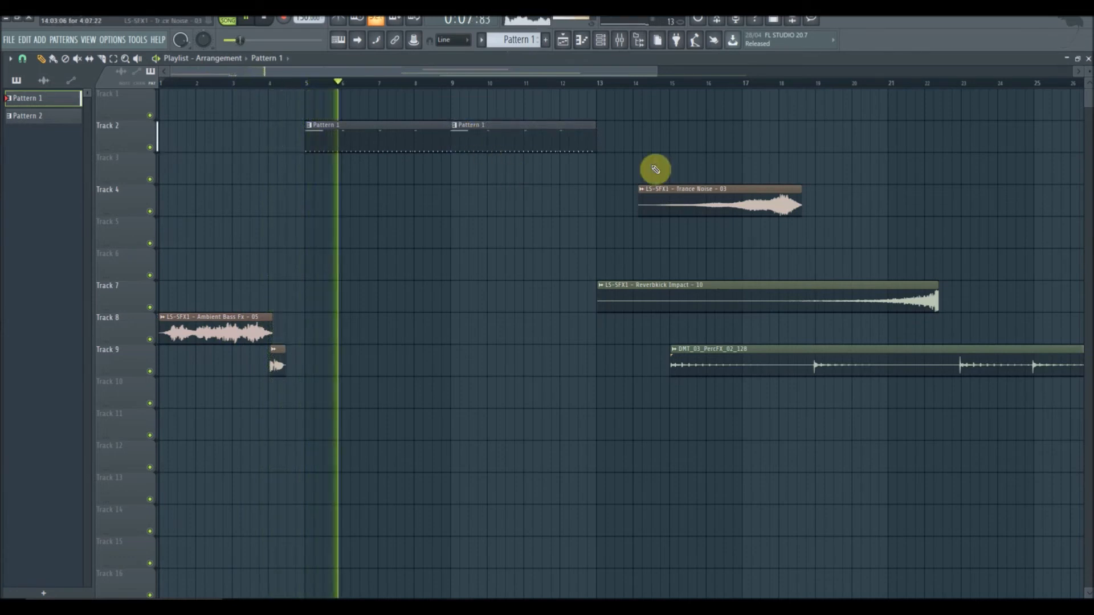
pyautogui.click(601, 134)
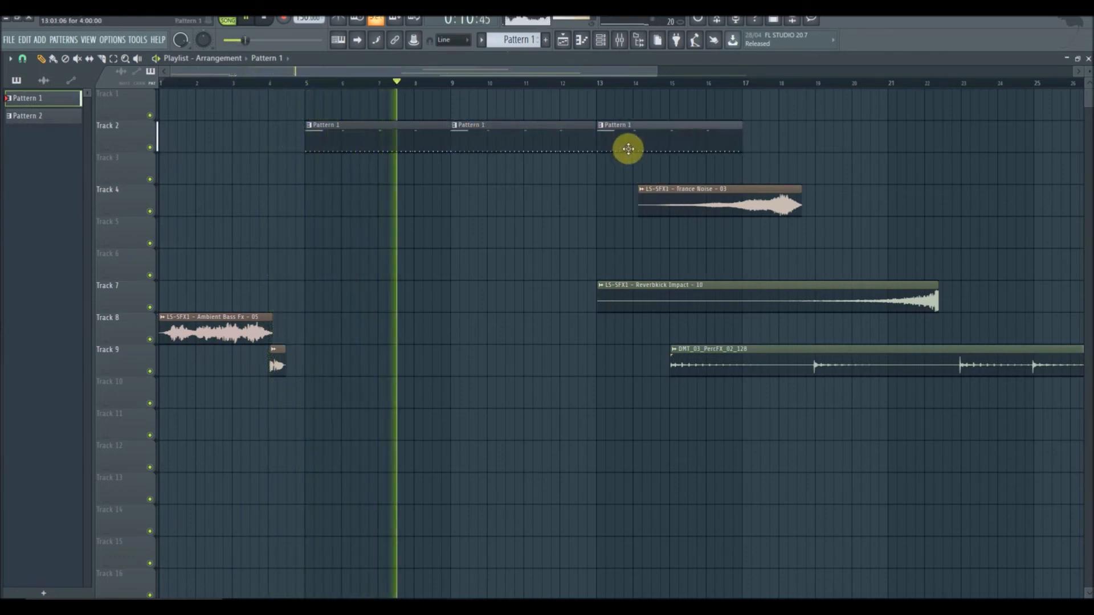
pyautogui.moveTo(754, 198); pyautogui.dragTo(701, 205)
# Fill Track 1 with three consecutive Pattern 2 clips from bar 17 to bar 29 using the Paint tool
pyautogui.scroll(1, 510, 38)
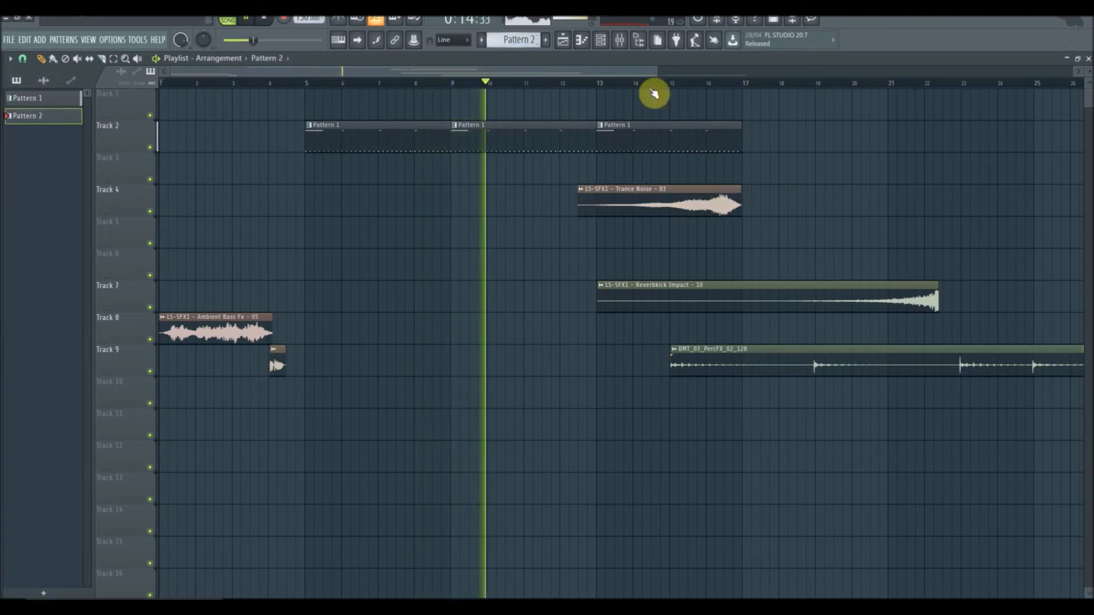
pyautogui.click(762, 112)
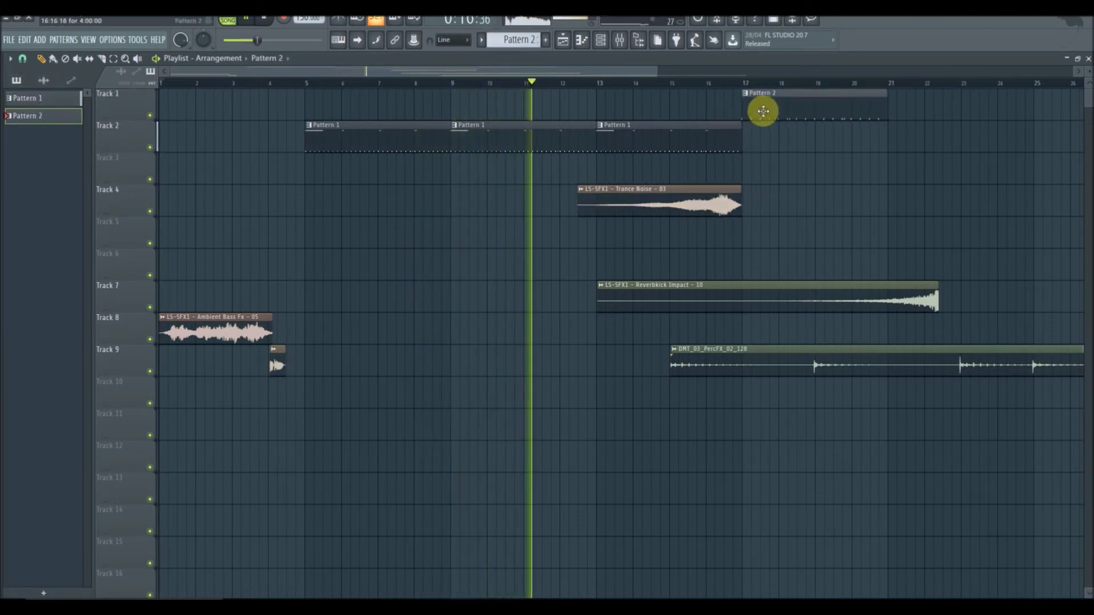
pyautogui.click(53, 58)
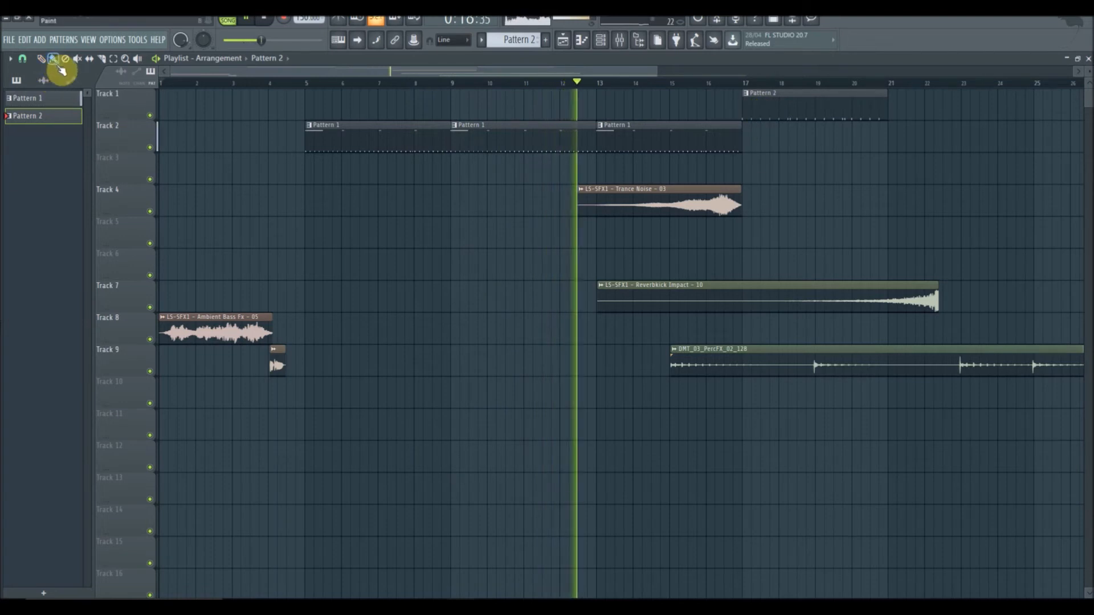
pyautogui.moveTo(901, 104); pyautogui.dragTo(1092, 116)
pyautogui.moveTo(596, 72); pyautogui.dragTo(692, 72)
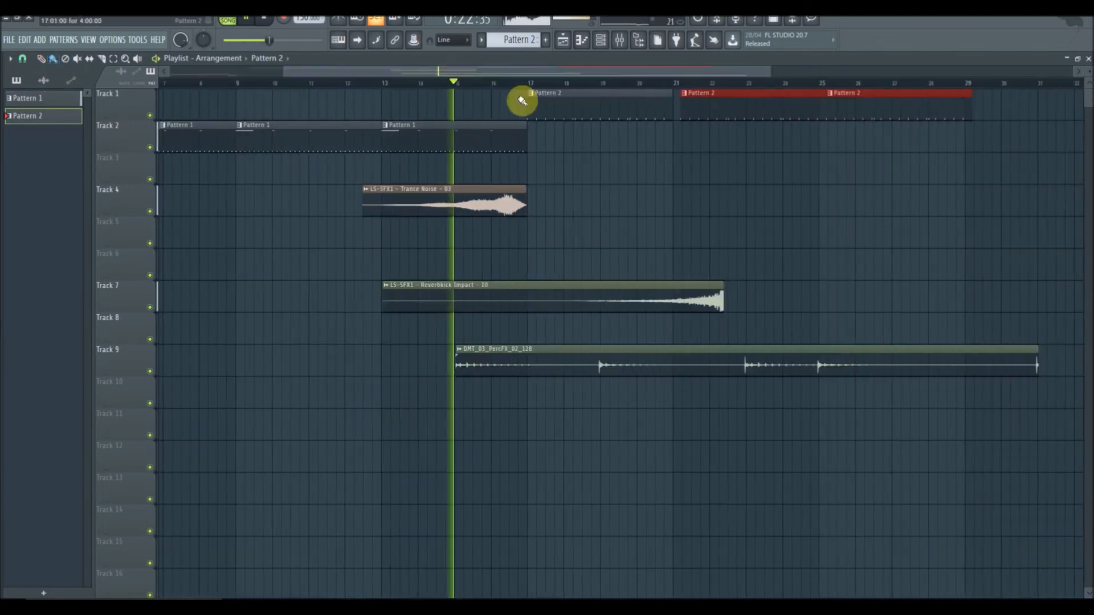
pyautogui.moveTo(711, 117); pyautogui.dragTo(703, 110)
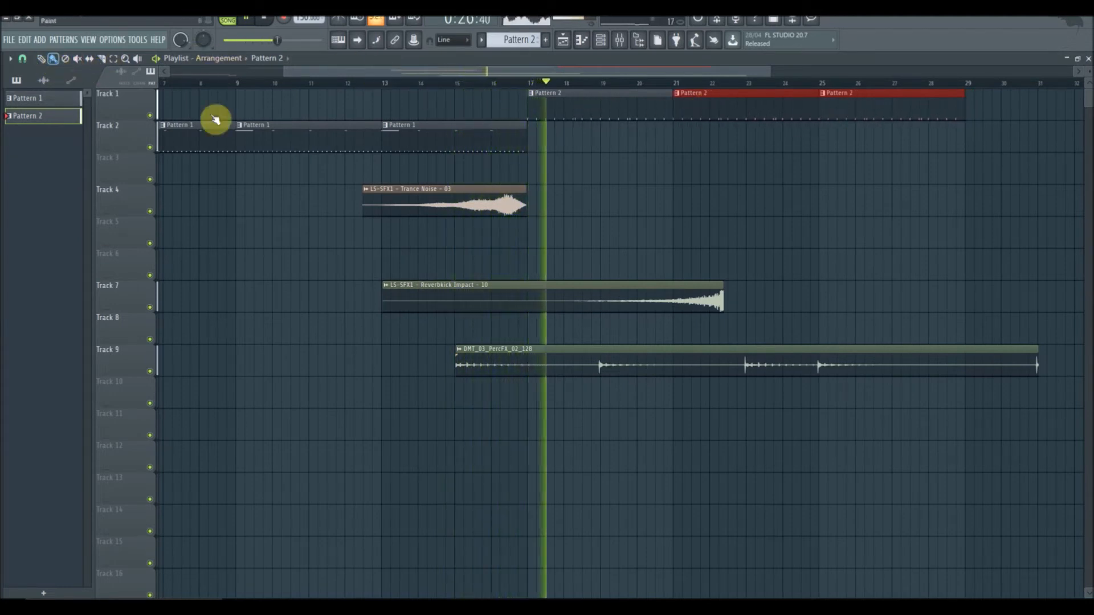
# Paint Pattern 1 clips along Track 2 from bar 17 to bar 37 and move the Reverbkick Impact clip to end at bar 17
pyautogui.click(521, 138)
pyautogui.moveTo(533, 140); pyautogui.dragTo(1087, 145)
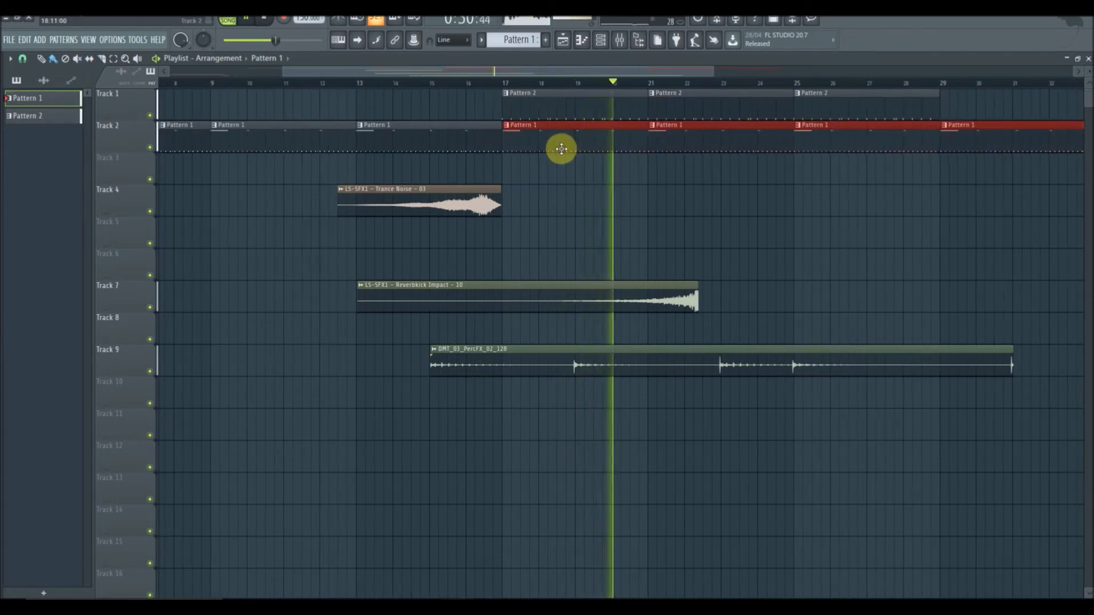
pyautogui.moveTo(648, 310); pyautogui.dragTo(452, 300)
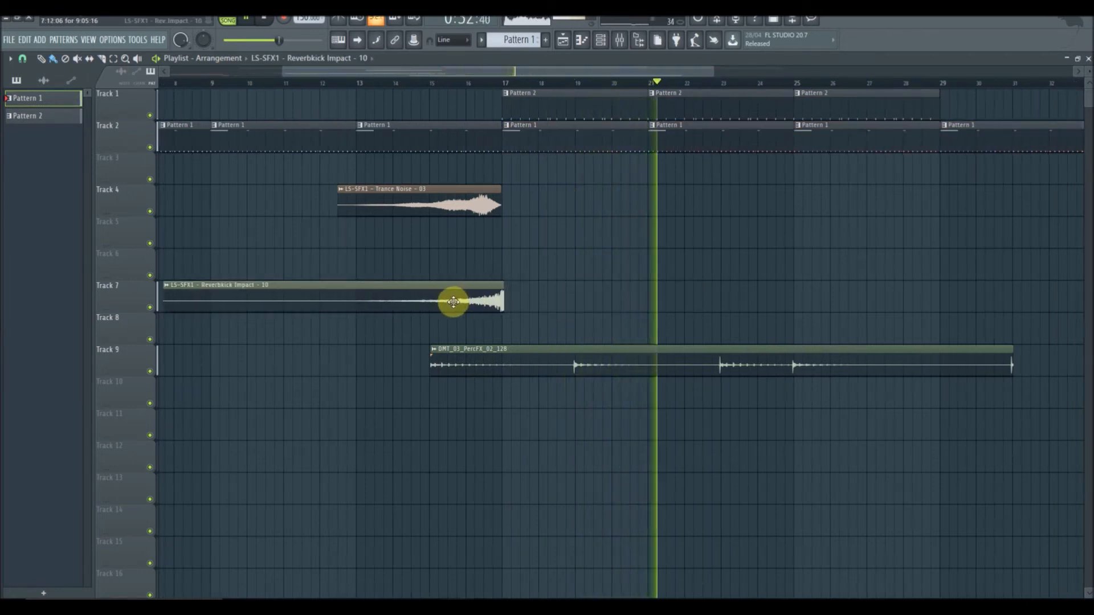
pyautogui.click(434, 84)
# Place a copy of the short Track 9 clip on Track 5 at bar 16 and shorten the Pattern 1 clip above to end there
pyautogui.moveTo(425, 71); pyautogui.dragTo(265, 60)
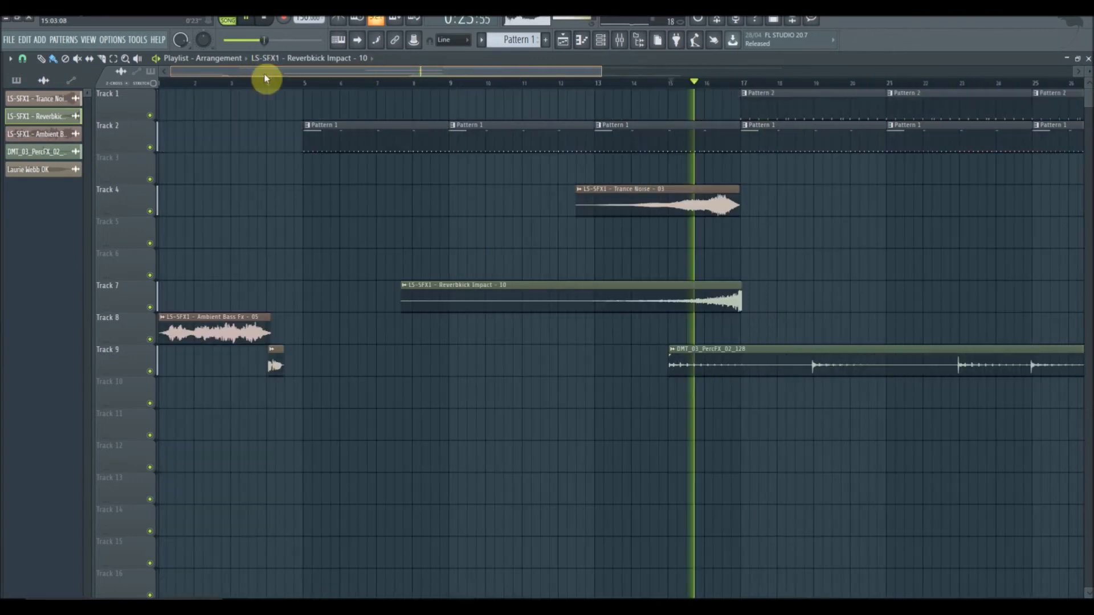
pyautogui.click(275, 364)
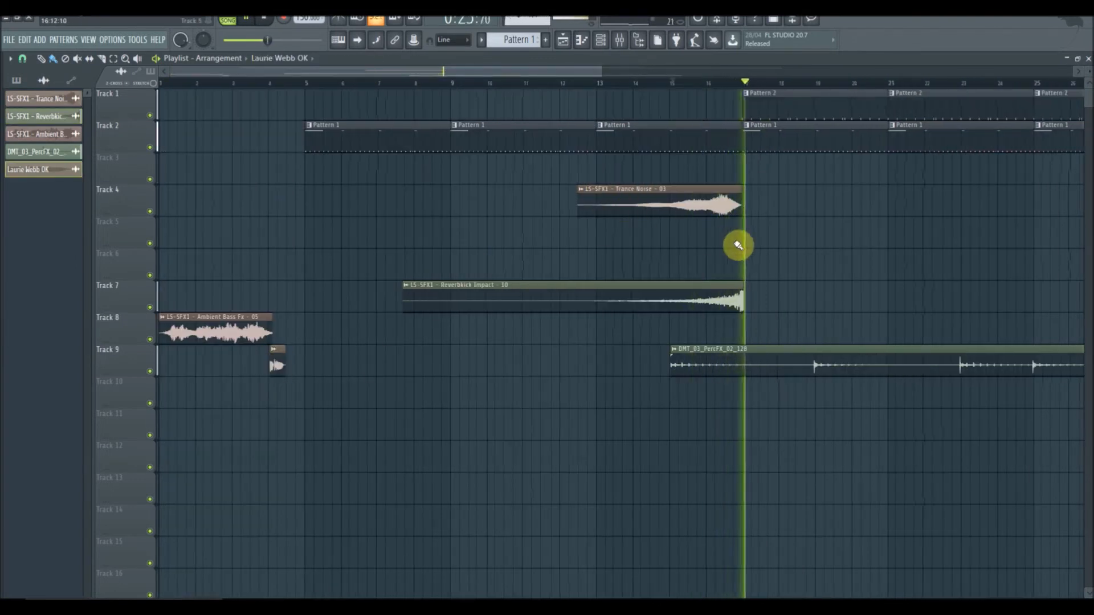
pyautogui.click(695, 236)
pyautogui.click(656, 83)
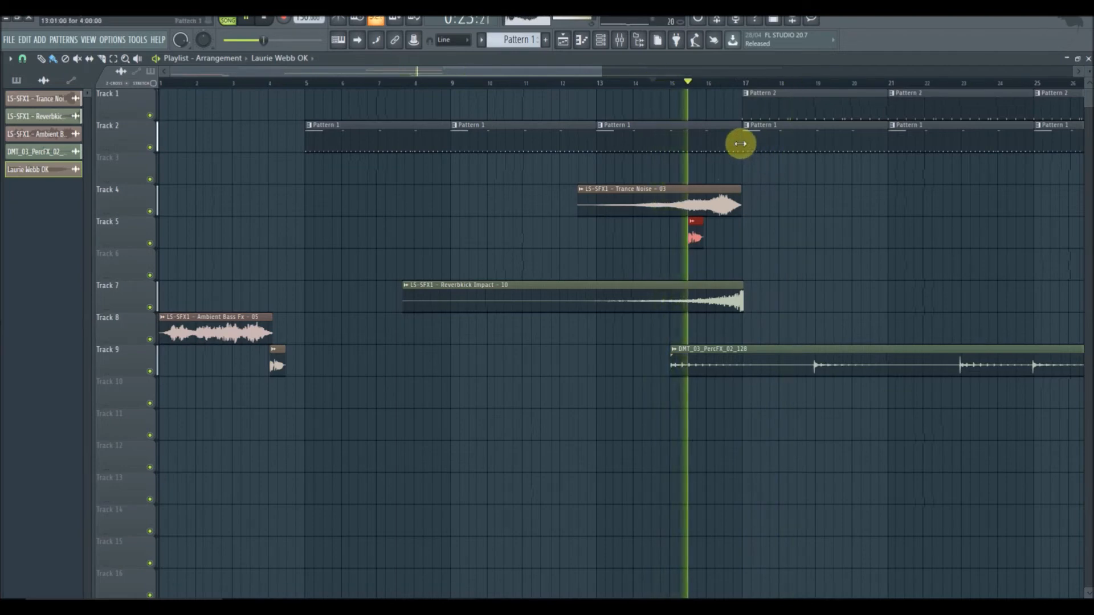
pyautogui.moveTo(739, 142); pyautogui.dragTo(705, 144)
pyautogui.moveTo(692, 237); pyautogui.dragTo(710, 237)
pyautogui.click(700, 84)
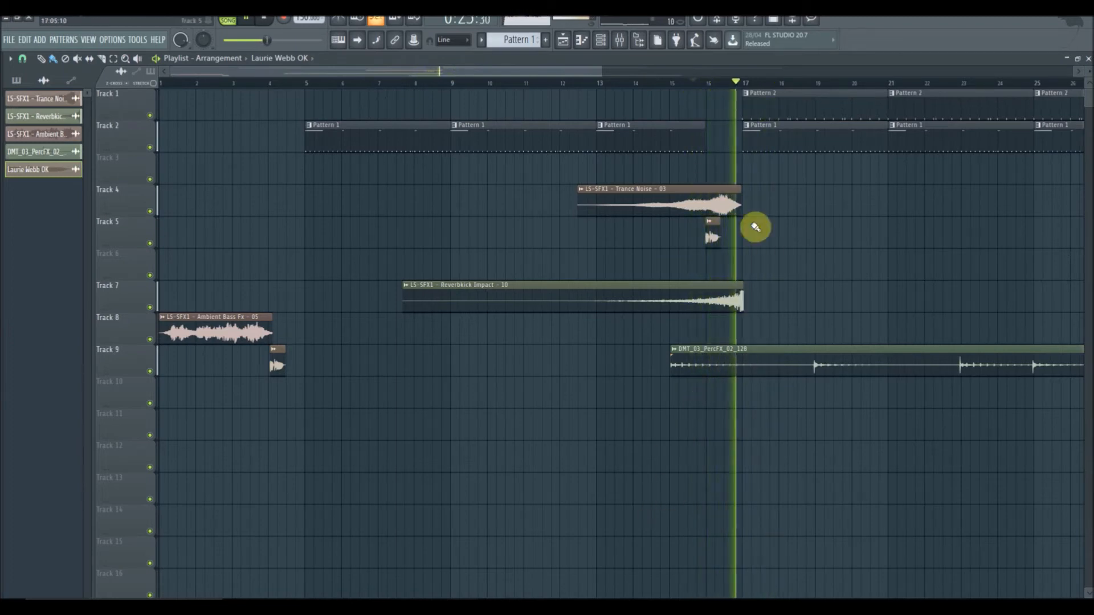
# Nudge the Trance Noise clip to end exactly at bar 17 and lower the Reverbkick Impact sample's volume to about 27%
pyautogui.moveTo(723, 204)
pyautogui.mouseDown()
pyautogui.moveTo(743, 198)
pyautogui.moveTo(726, 195)
pyautogui.mouseUp()
pyautogui.click(701, 84)
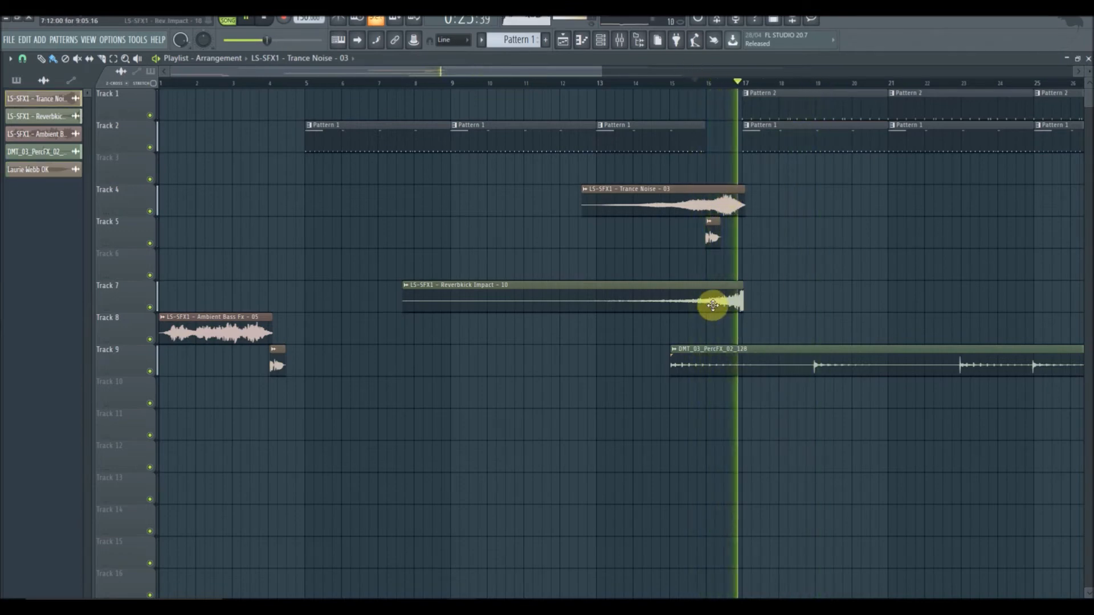
pyautogui.doubleClick(712, 305)
pyautogui.moveTo(319, 207); pyautogui.dragTo(319, 235)
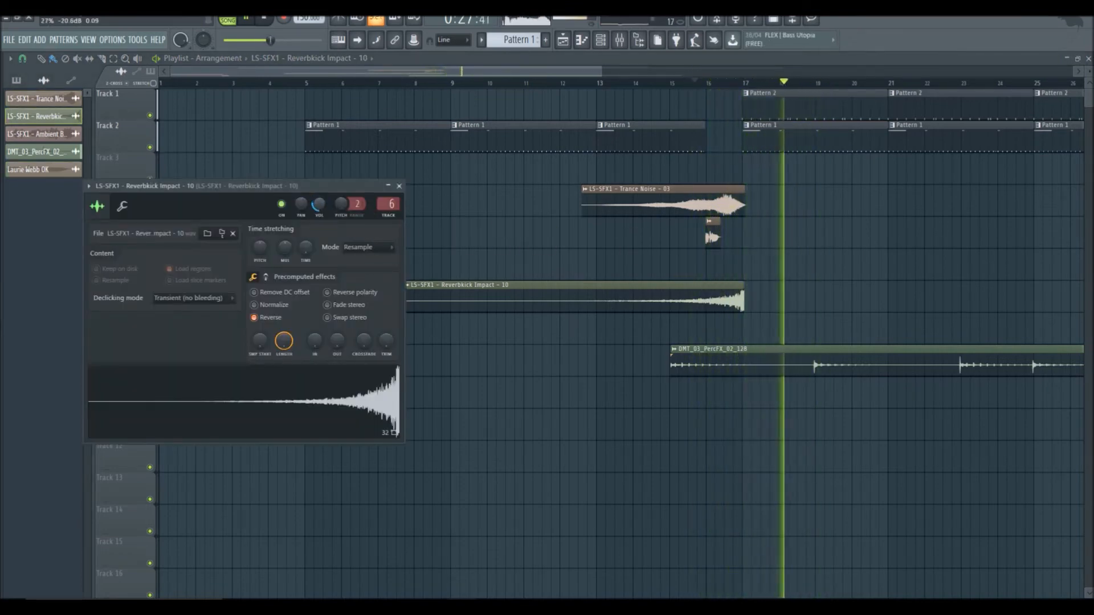
# Replay the transition and move the DMT_03_PercFX_02_128 clip on Track 9 to start at bar 17
pyautogui.click(661, 84)
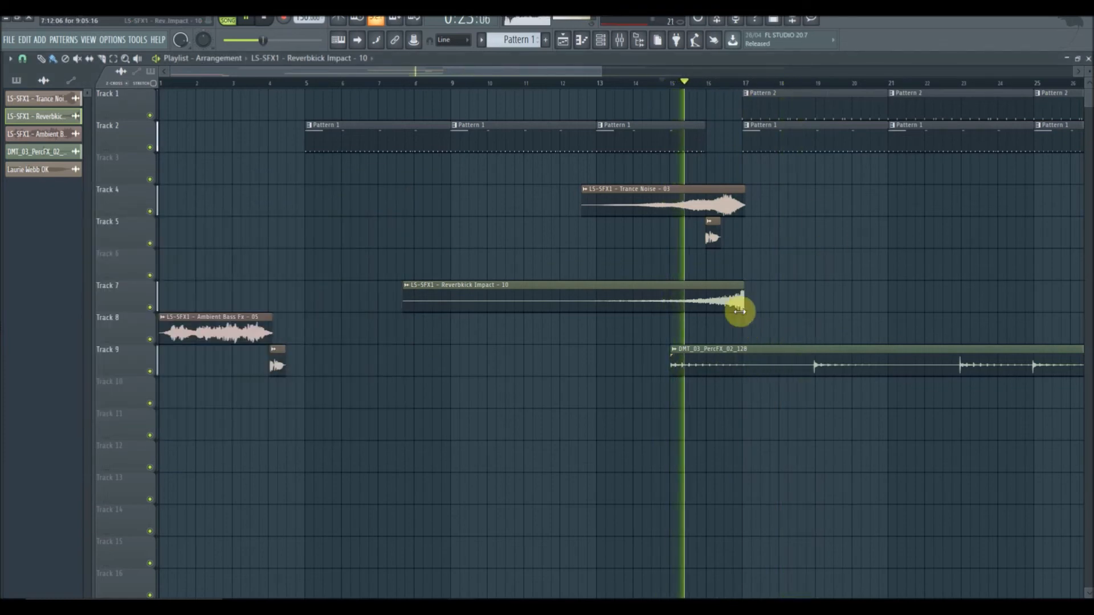
pyautogui.moveTo(772, 365); pyautogui.dragTo(827, 359)
pyautogui.moveTo(826, 359); pyautogui.dragTo(835, 359)
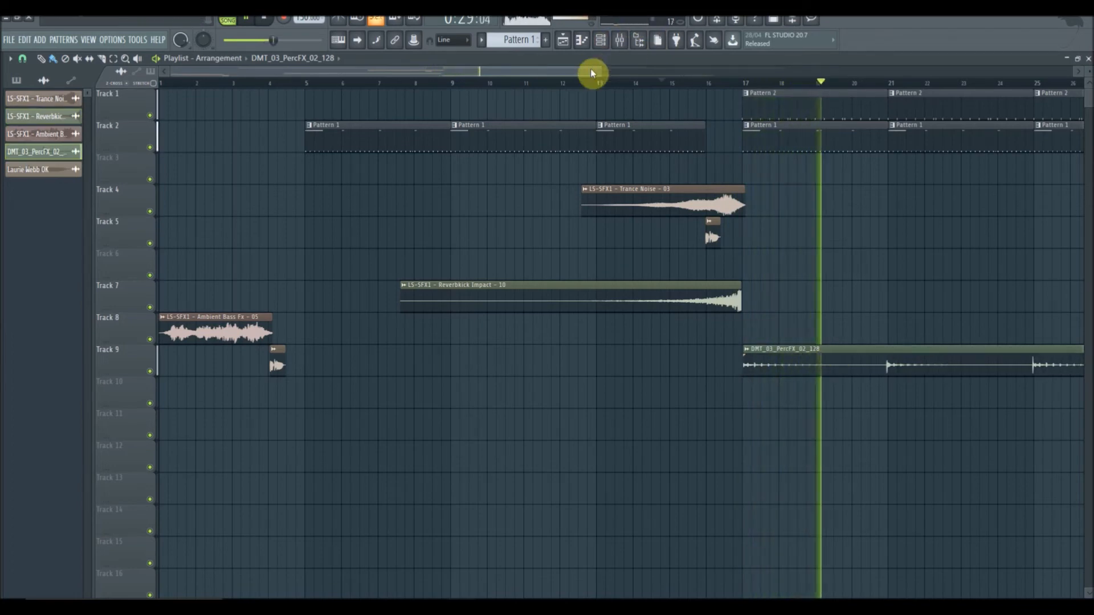
# Add two more Pattern 2 clips to Track 1 at bars 29 and 33
pyautogui.moveTo(590, 70); pyautogui.dragTo(736, 72)
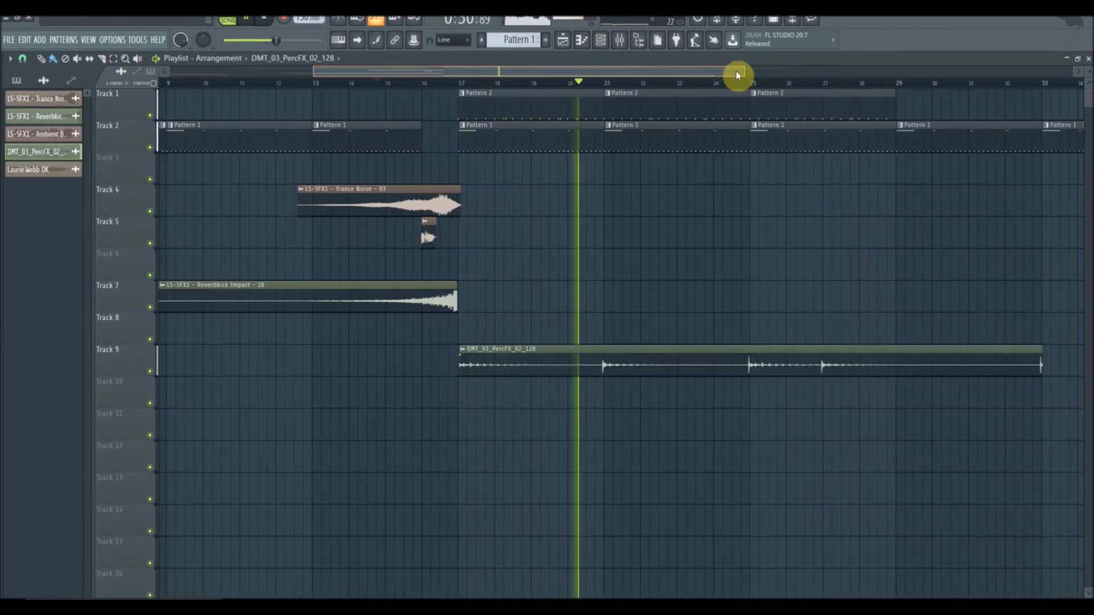
pyautogui.click(788, 94)
pyautogui.click(877, 103)
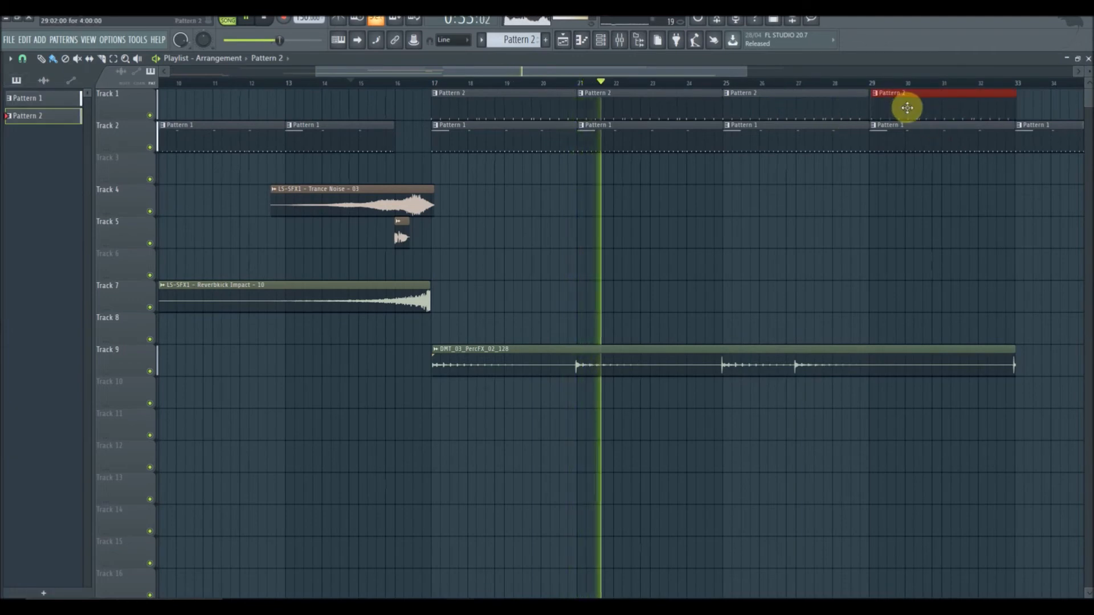
pyautogui.click(1026, 102)
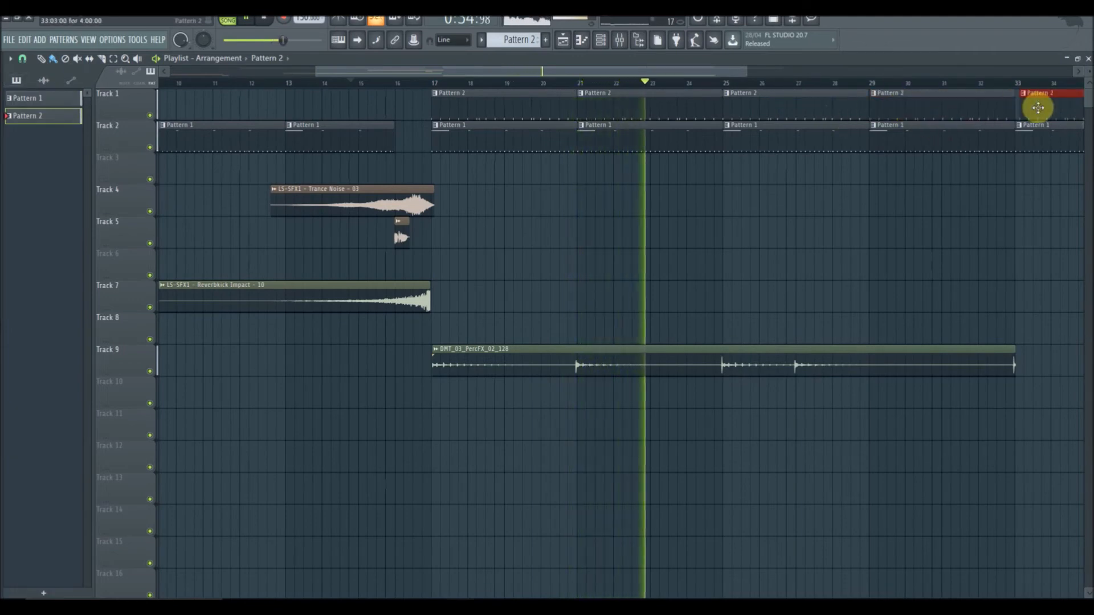
# Cut the VEC1 Sounds Acid 27 C steps from Pattern 1 and paste them into the same channel of Pattern 3
pyautogui.click(1089, 59)
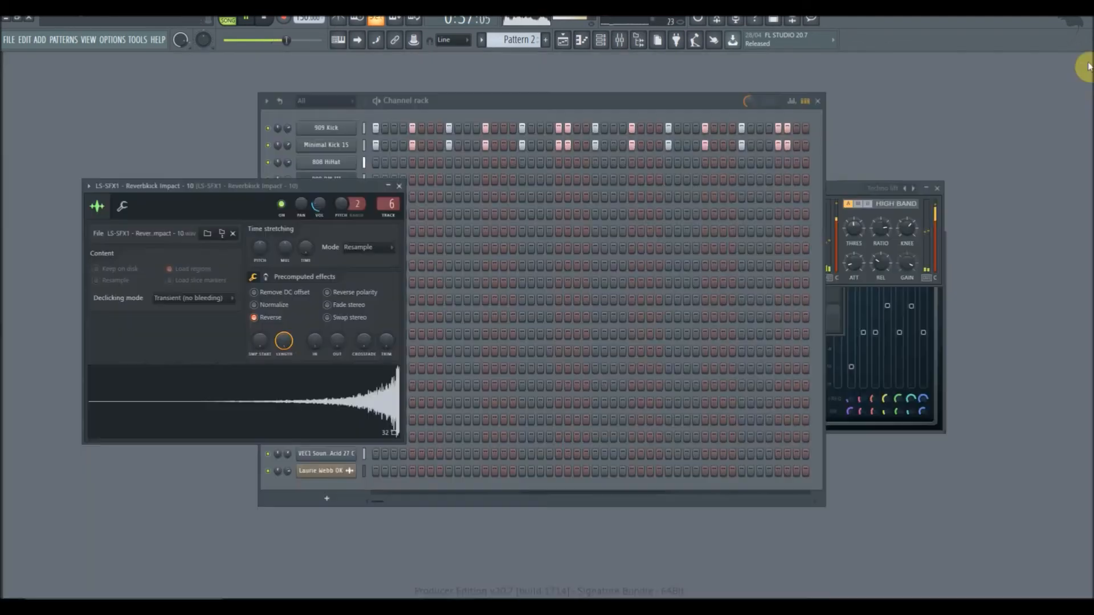
pyautogui.scroll(1, 523, 41)
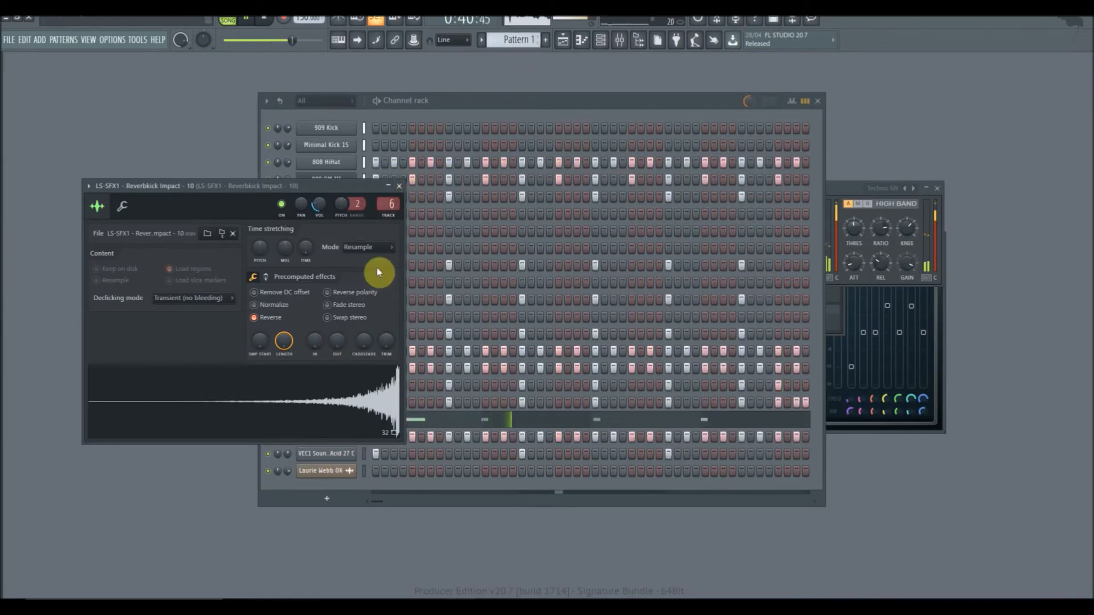
pyautogui.click(399, 186)
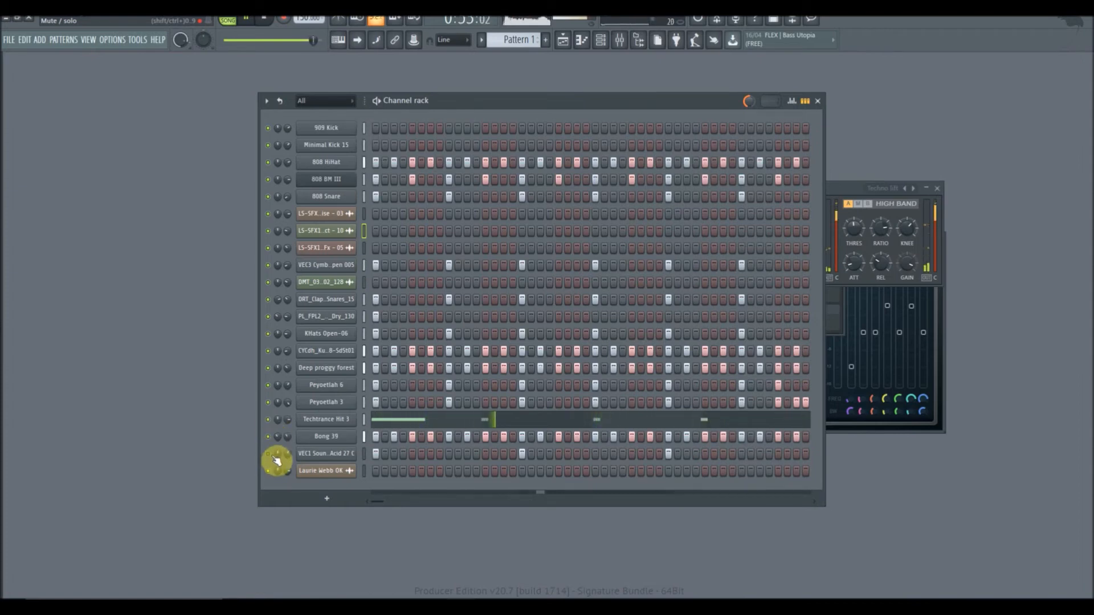
pyautogui.rightClick(310, 455)
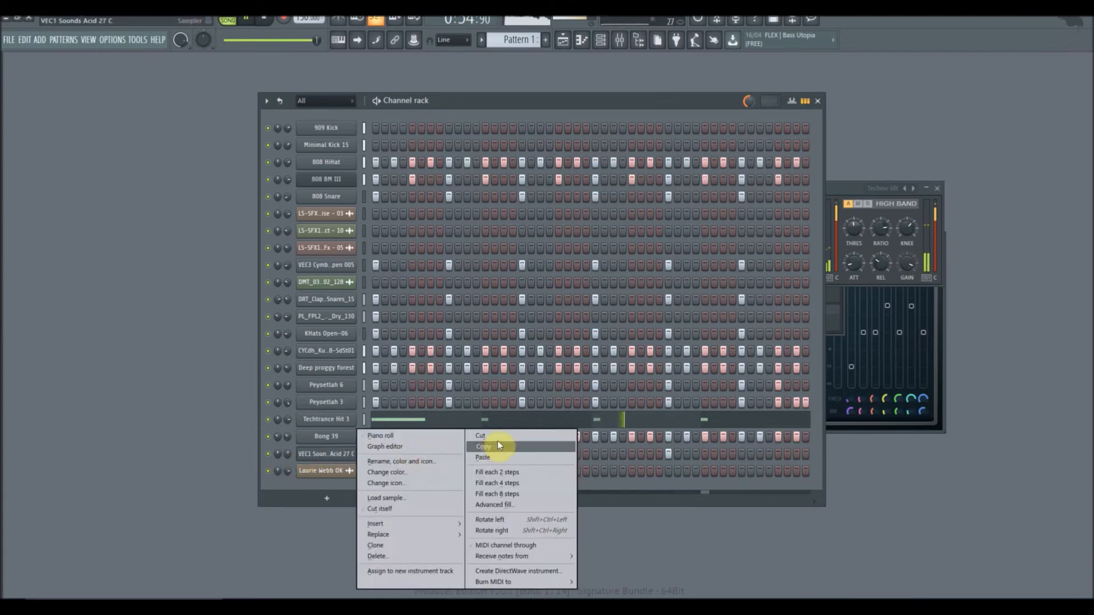
pyautogui.click(498, 439)
pyautogui.scroll(-2, 520, 45)
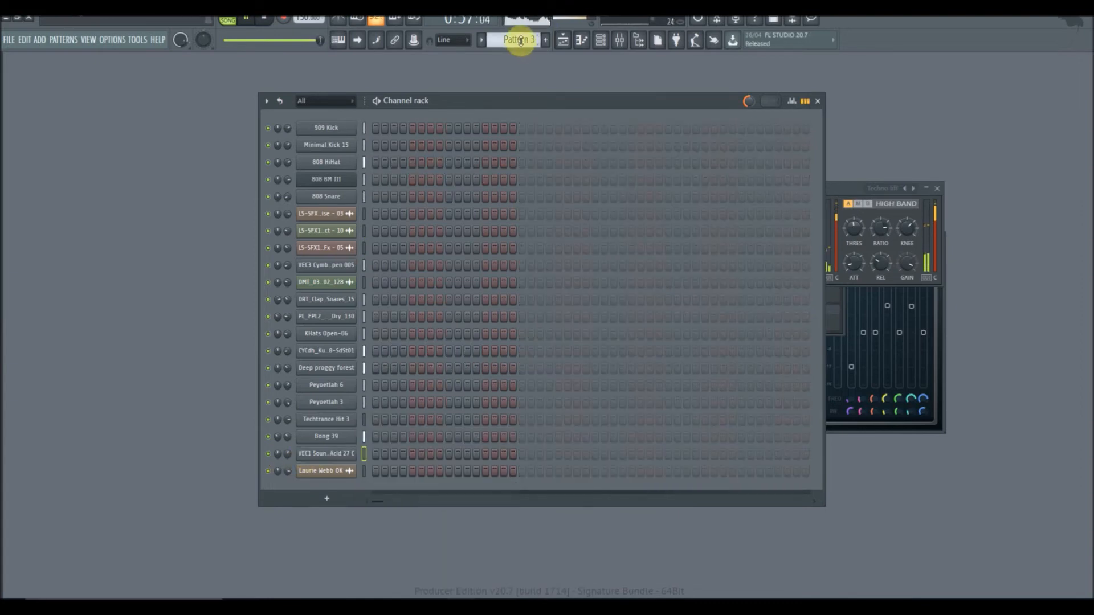
pyautogui.rightClick(333, 460)
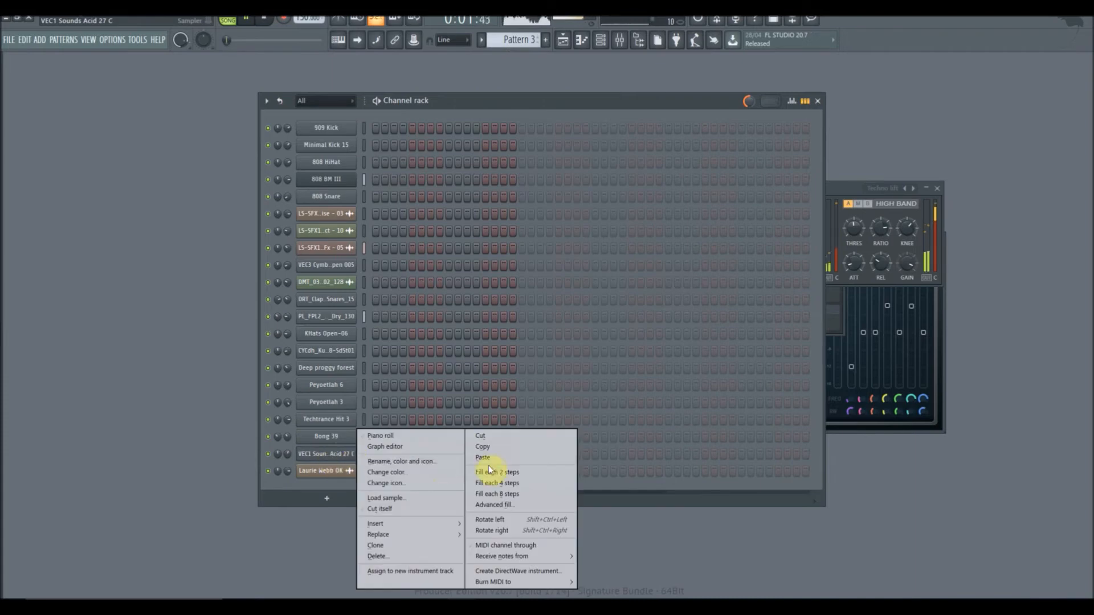
pyautogui.click(490, 459)
pyautogui.scroll(1, 518, 44)
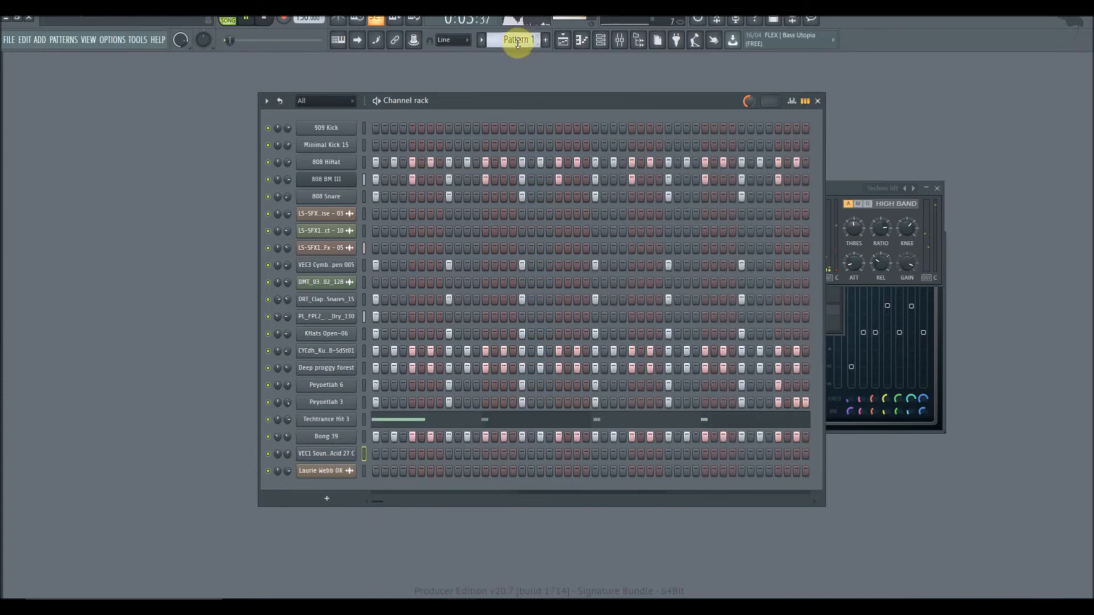
pyautogui.scroll(-2, 517, 44)
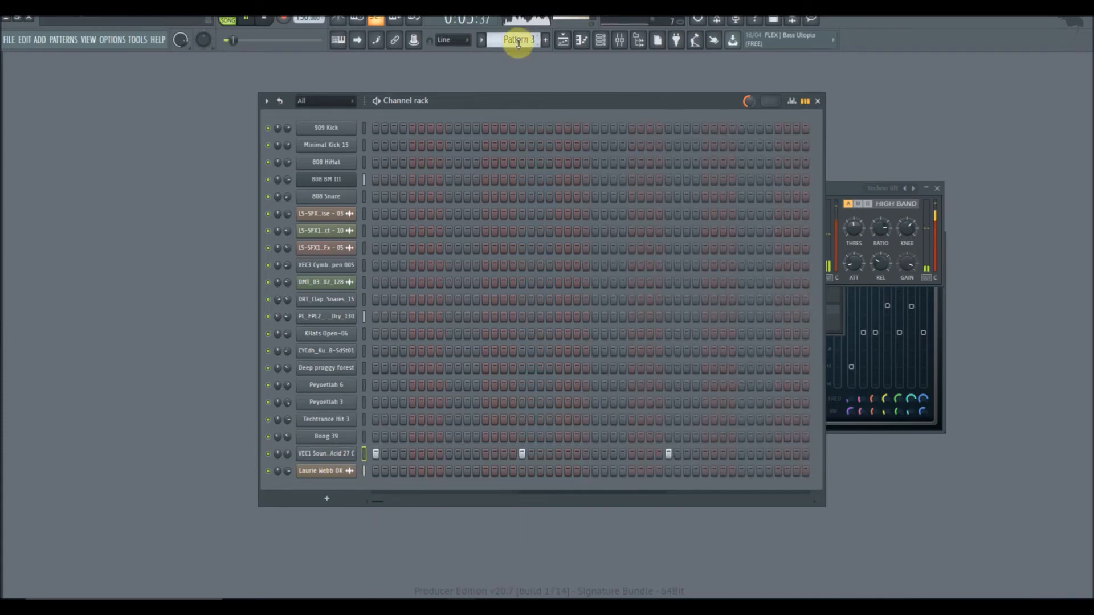
# Place a Pattern 3 clip on Track 3 at bar 29 and move the Reverbkick Impact clip to Track 6, ending at bar 29
pyautogui.click(566, 45)
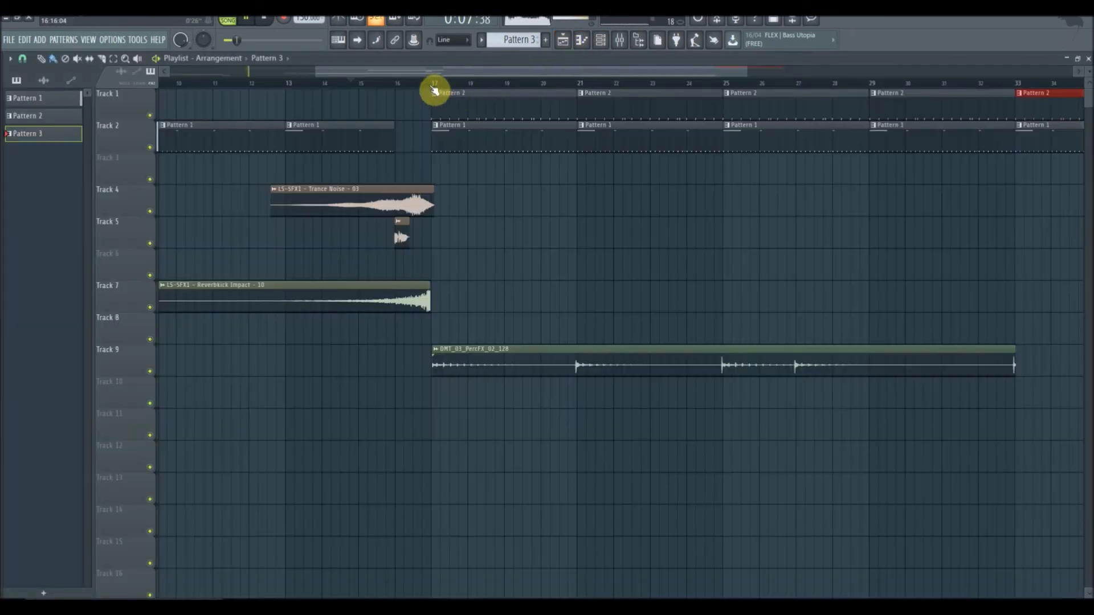
pyautogui.click(439, 167)
pyautogui.click(432, 84)
pyautogui.moveTo(529, 178); pyautogui.dragTo(964, 179)
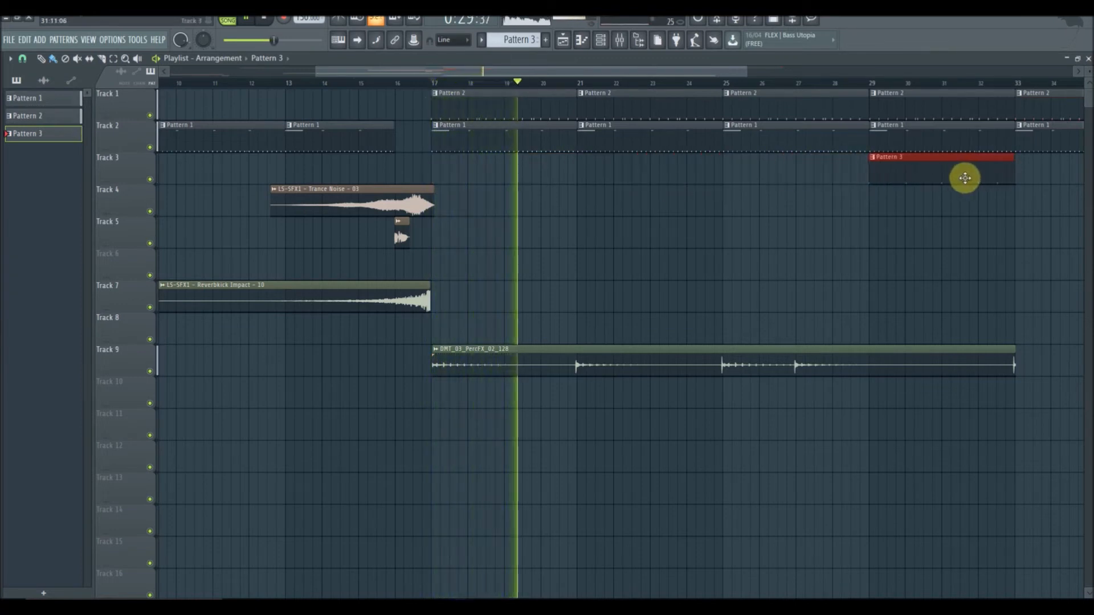
pyautogui.moveTo(413, 287); pyautogui.dragTo(837, 271)
# Paint further Pattern 3 clips along Track 3 from bar 33 onward and play the arrangement from bar 29
pyautogui.moveTo(706, 79); pyautogui.dragTo(818, 85)
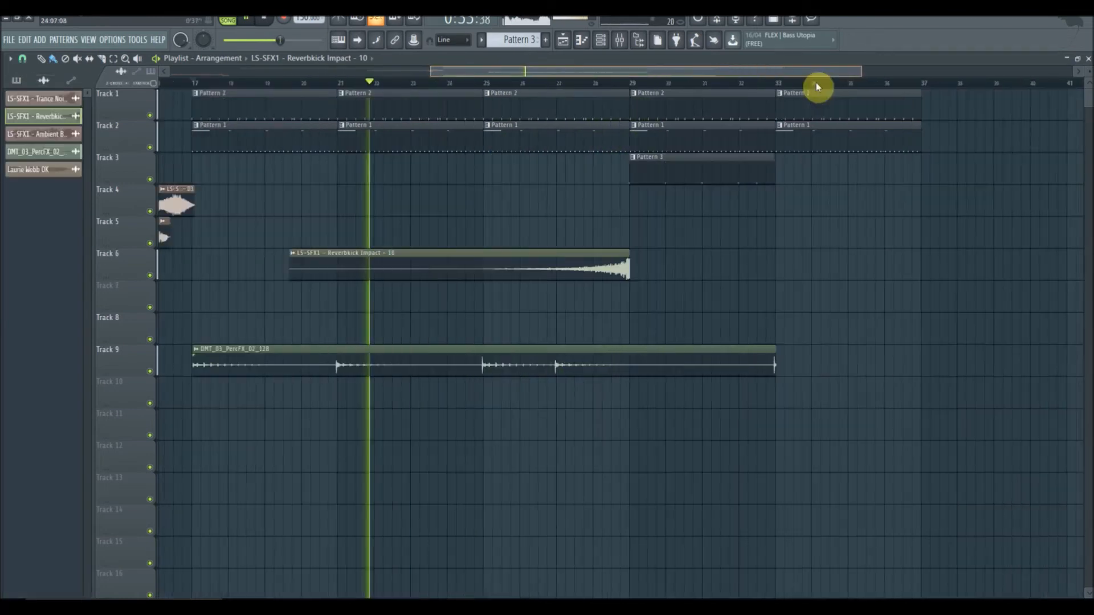
pyautogui.click(706, 165)
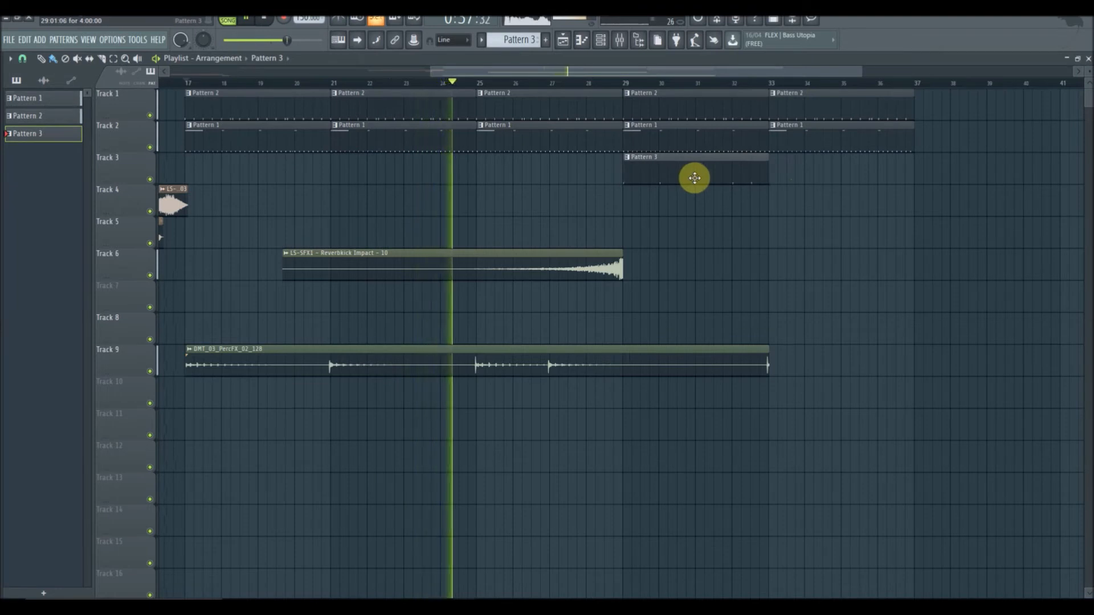
pyautogui.moveTo(781, 174); pyautogui.dragTo(1050, 178)
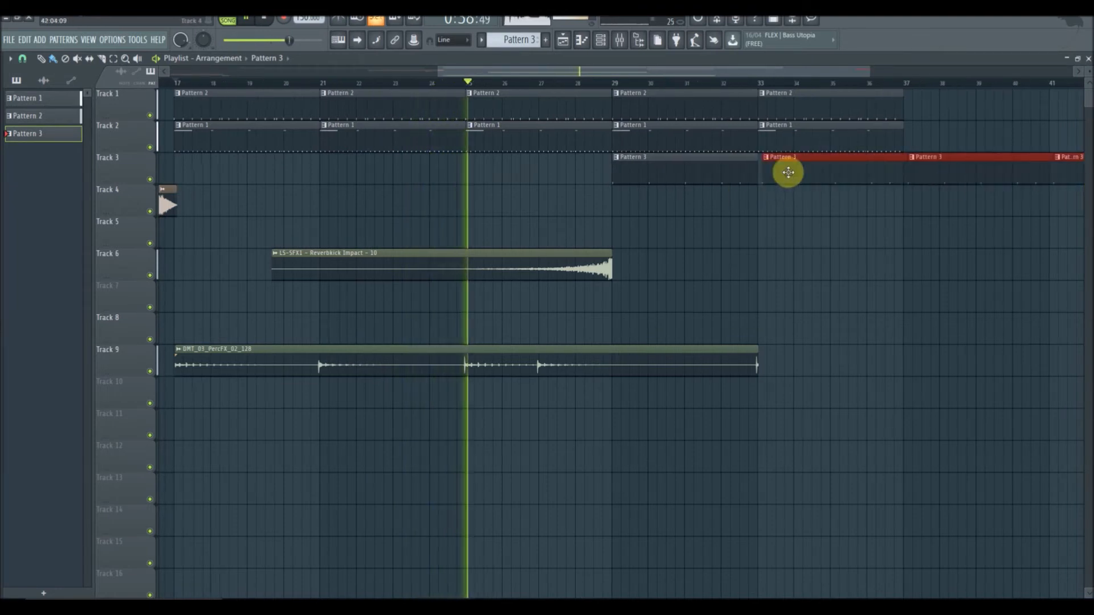
pyautogui.click(614, 84)
# Add Pattern 2 clips on Track 1 and Pattern 1 clips on Track 2 at bars 37, 41 and 45
pyautogui.moveTo(544, 74); pyautogui.dragTo(586, 76)
pyautogui.click(726, 108)
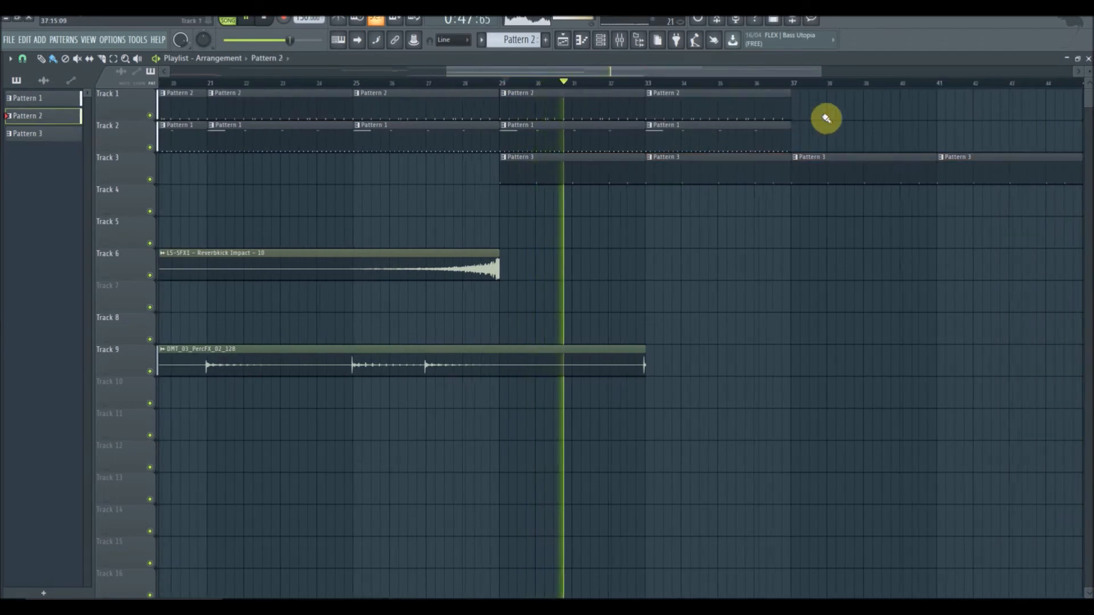
pyautogui.moveTo(798, 105); pyautogui.dragTo(970, 100)
pyautogui.click(764, 139)
pyautogui.moveTo(771, 139); pyautogui.dragTo(803, 139)
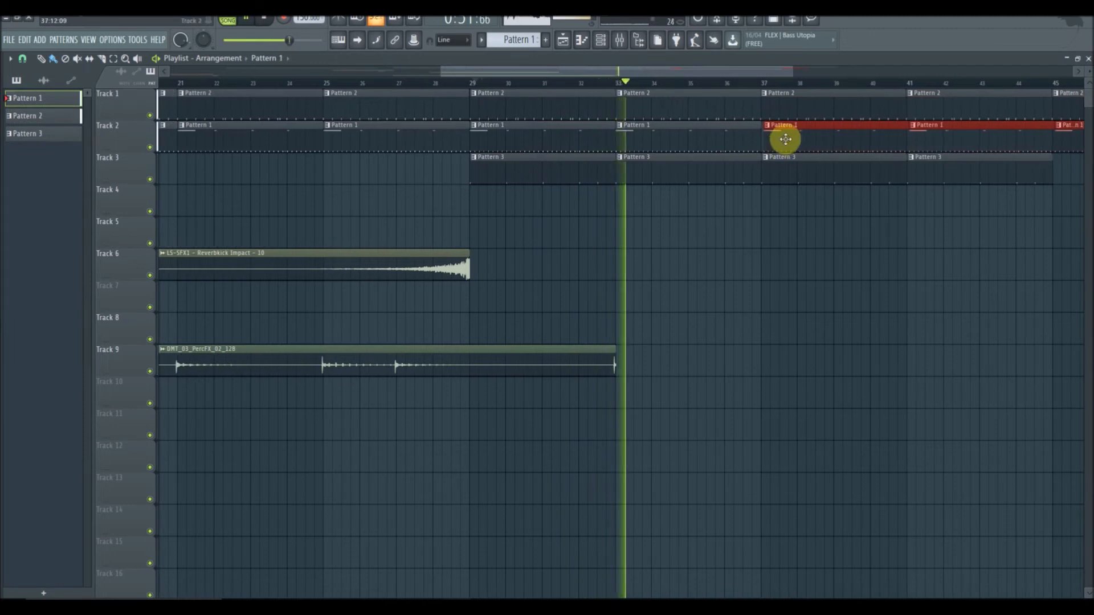
# Move the DMT_03_PercFX_02_128 clip on Track 9 to start at bar 29 and play from there
pyautogui.moveTo(410, 371); pyautogui.dragTo(838, 339)
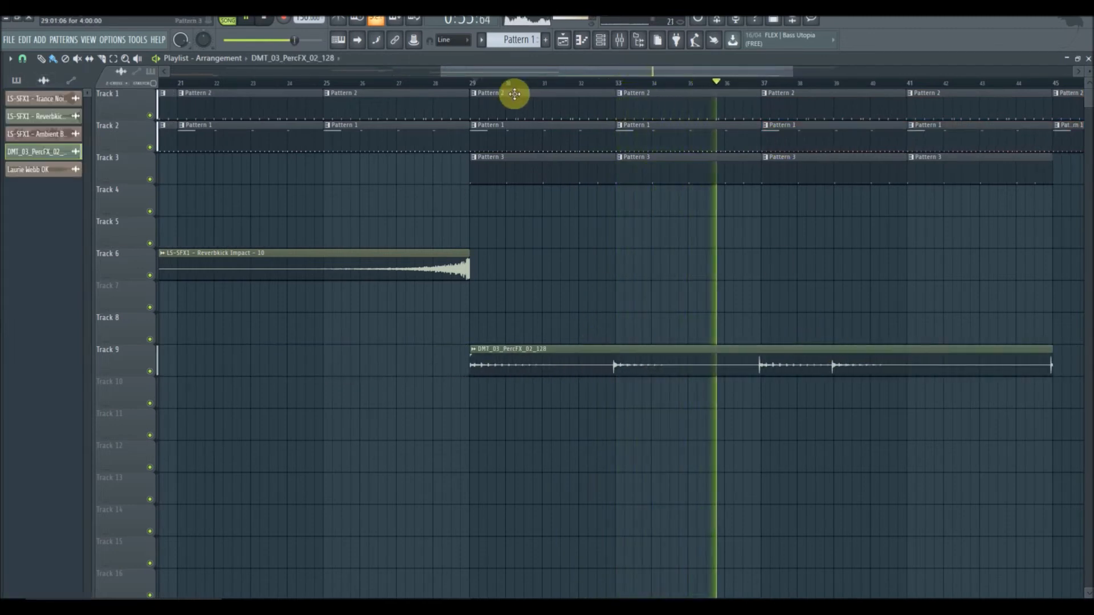
pyautogui.click(458, 84)
# Delete the Pattern 2 clip at bar 17 on Track 1 and play the arrangement from bar 17
pyautogui.moveTo(460, 72); pyautogui.dragTo(84, 66)
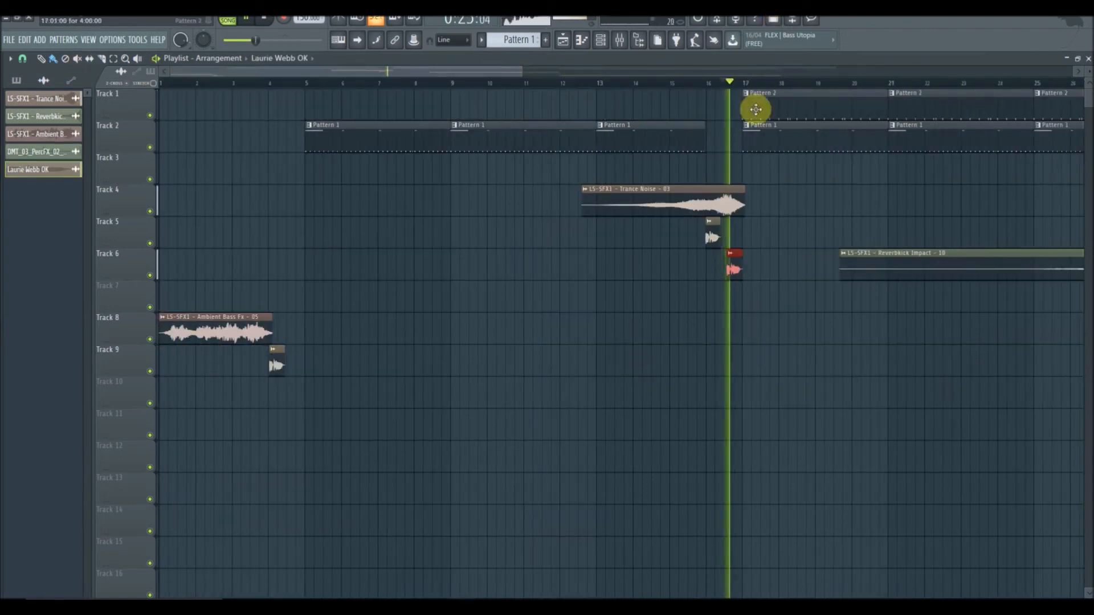
pyautogui.rightClick(788, 119)
pyautogui.click(741, 83)
# Replace the Pattern 1 clip at bar 17 with a Pattern 2 clip on Track 1 and play the transition
pyautogui.moveTo(510, 73); pyautogui.dragTo(579, 93)
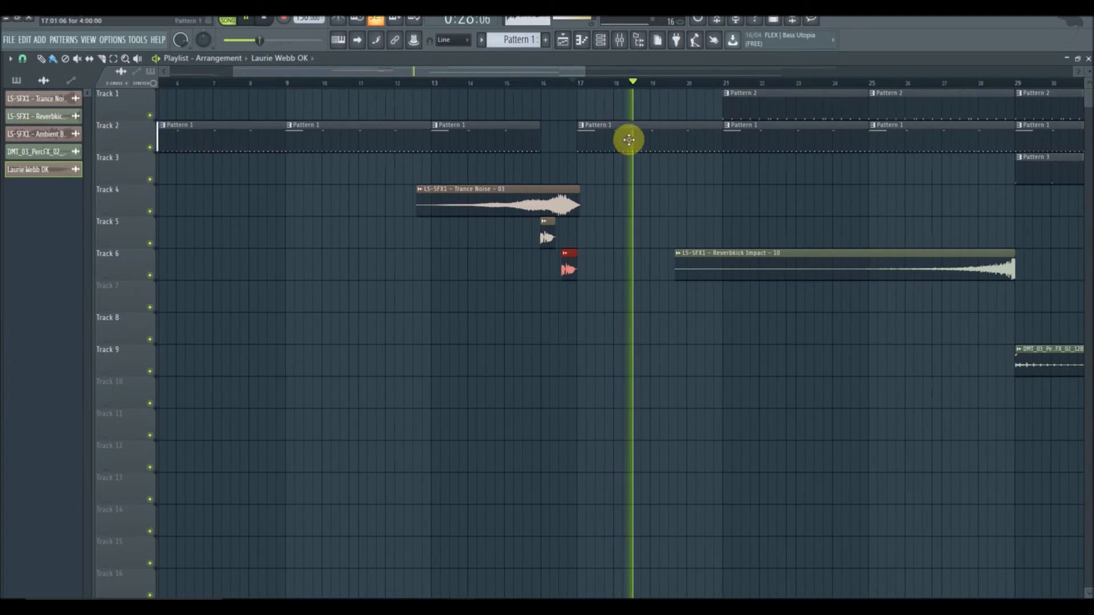
pyautogui.rightClick(629, 139)
pyautogui.click(760, 98)
pyautogui.click(580, 108)
pyautogui.click(553, 84)
# Move the short "OK" sample clip on Track 6 to start at bar 17 and play from there
pyautogui.moveTo(572, 263); pyautogui.dragTo(587, 260)
pyautogui.click(575, 85)
# Swap the Pattern 2 clip at bar 17 for a Pattern 1 clip on Track 2 and align Track 1's first Pattern 2 clip to bar 21
pyautogui.rightClick(686, 110)
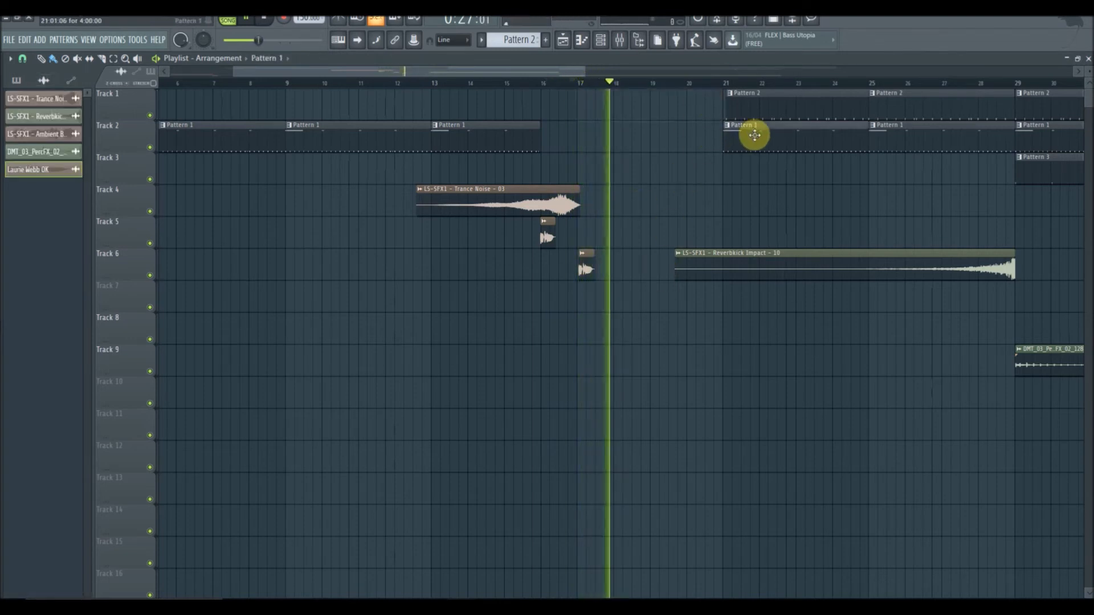
pyautogui.click(755, 135)
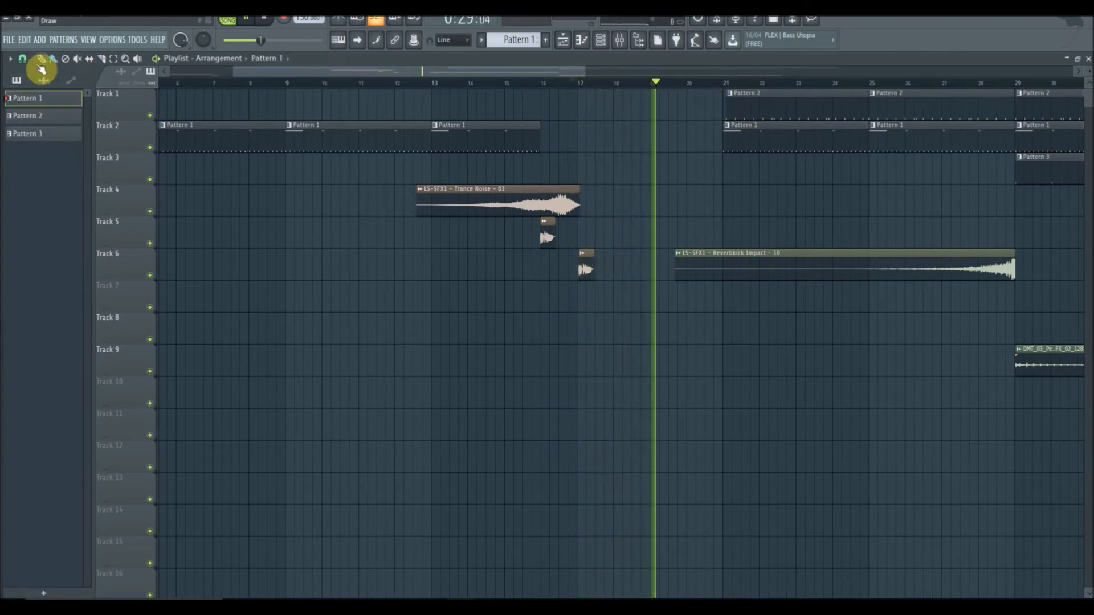
pyautogui.click(605, 139)
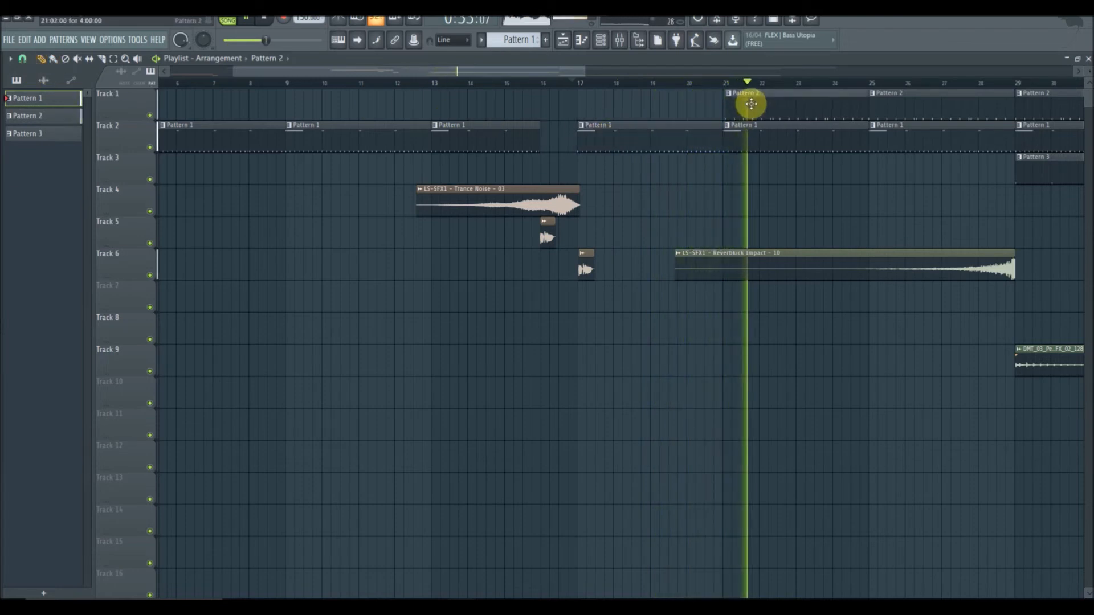
pyautogui.click(749, 103)
pyautogui.click(555, 84)
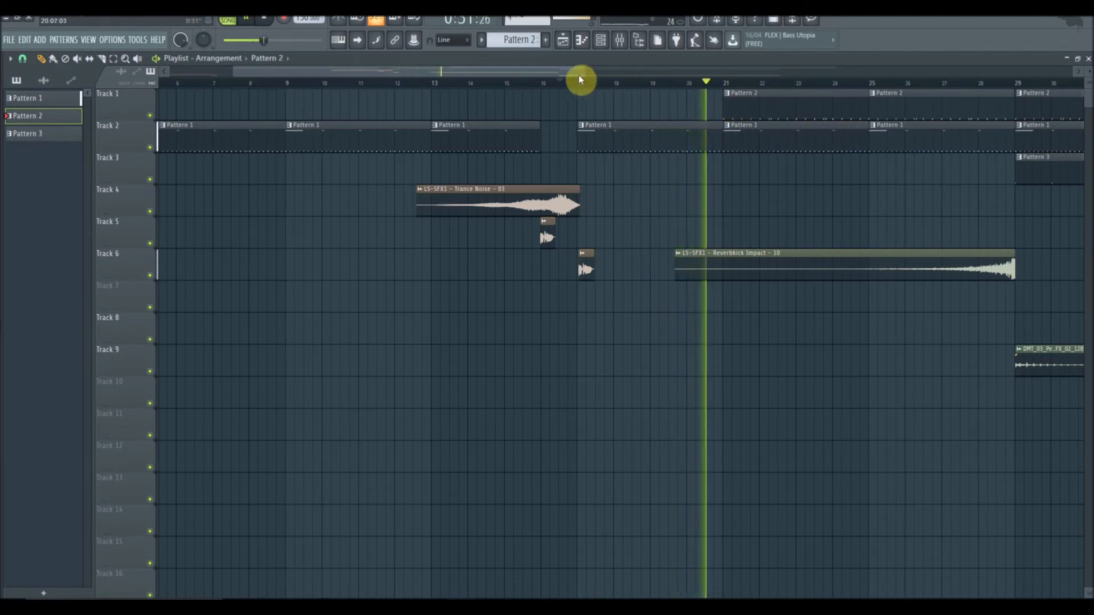
# Cut the Techtrance Hit 3 notes from Pattern 1 in the channel rack
pyautogui.moveTo(579, 74); pyautogui.dragTo(681, 85)
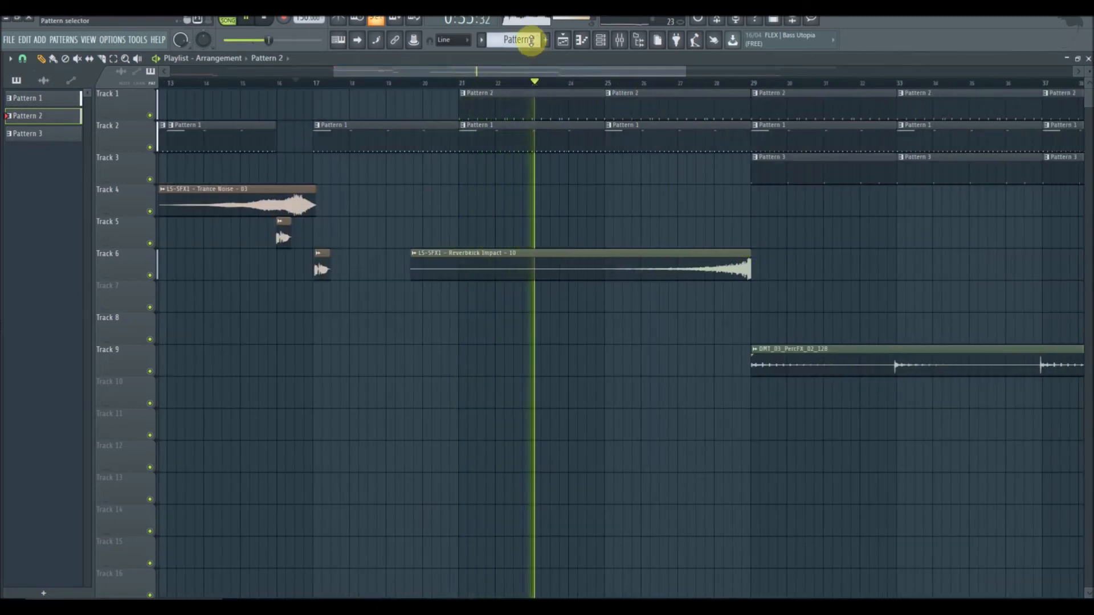
pyautogui.click(1089, 58)
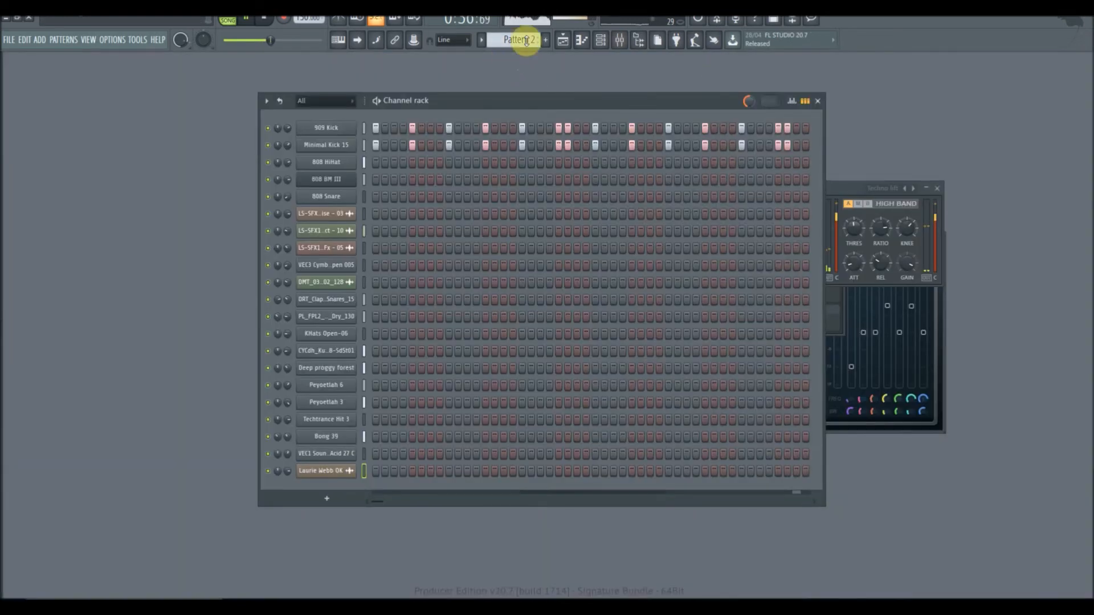
pyautogui.scroll(1, 525, 40)
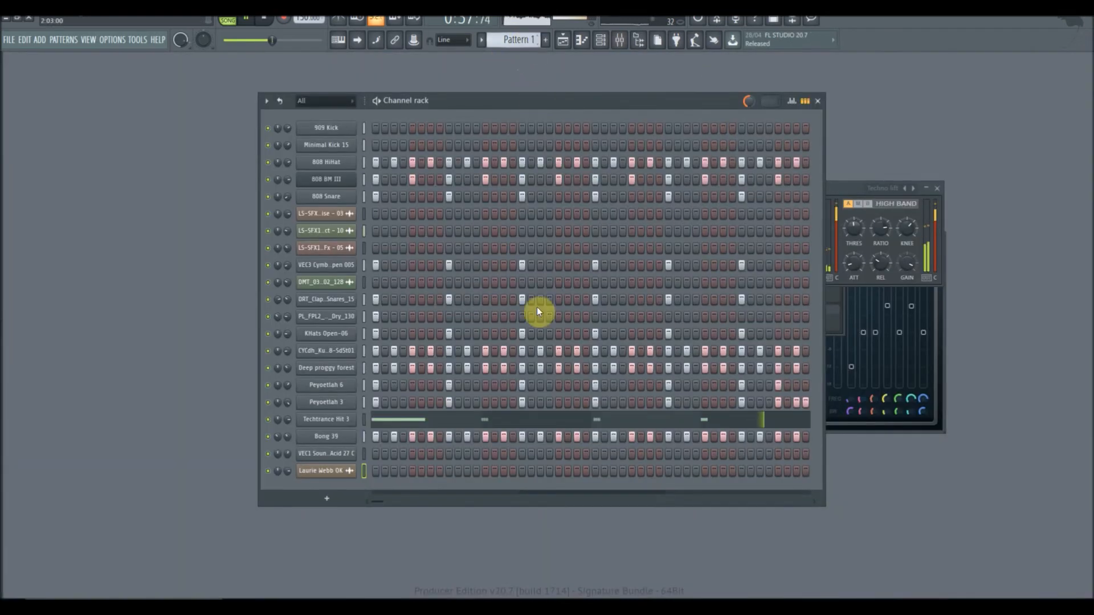
pyautogui.rightClick(334, 423)
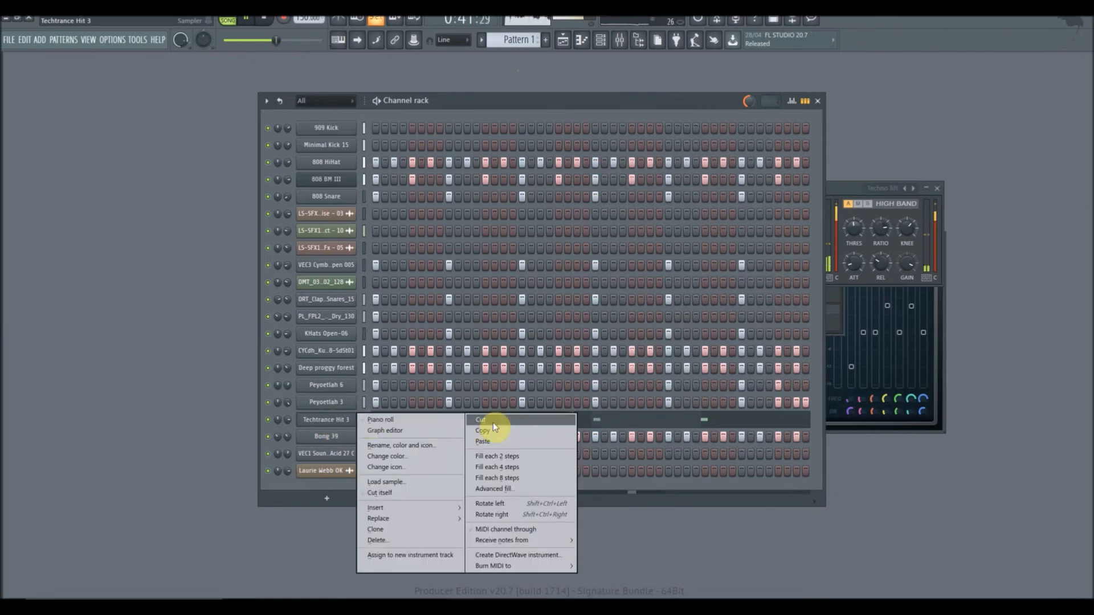
pyautogui.click(493, 423)
# Paste the cut notes into the Techtrance Hit 3 channel of the empty Pattern 4
pyautogui.scroll(-1, 510, 40)
pyautogui.scroll(-2, 510, 39)
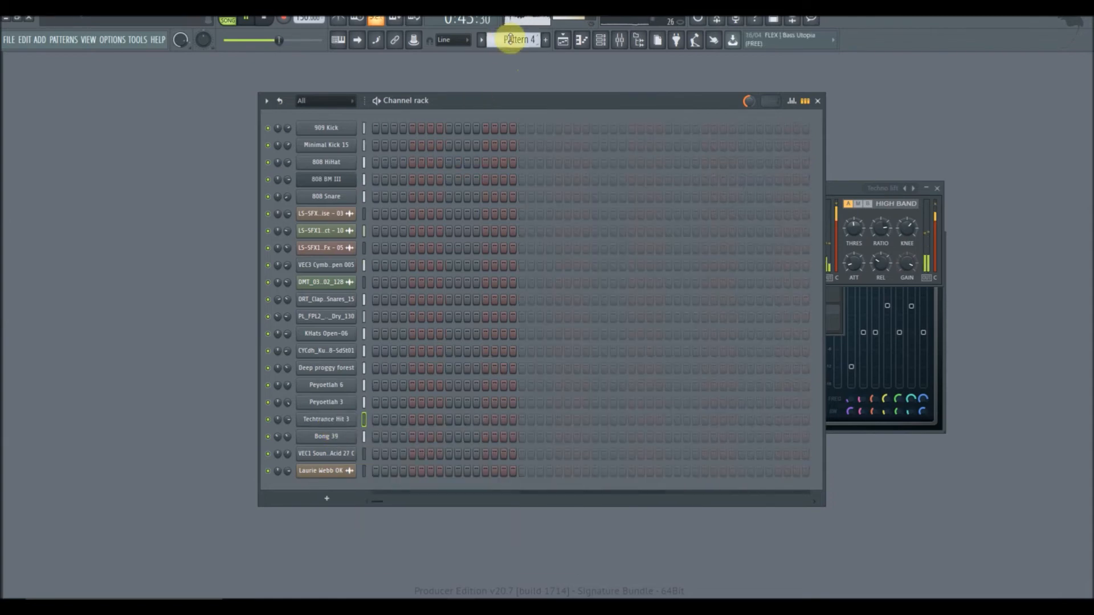
pyautogui.click(517, 40)
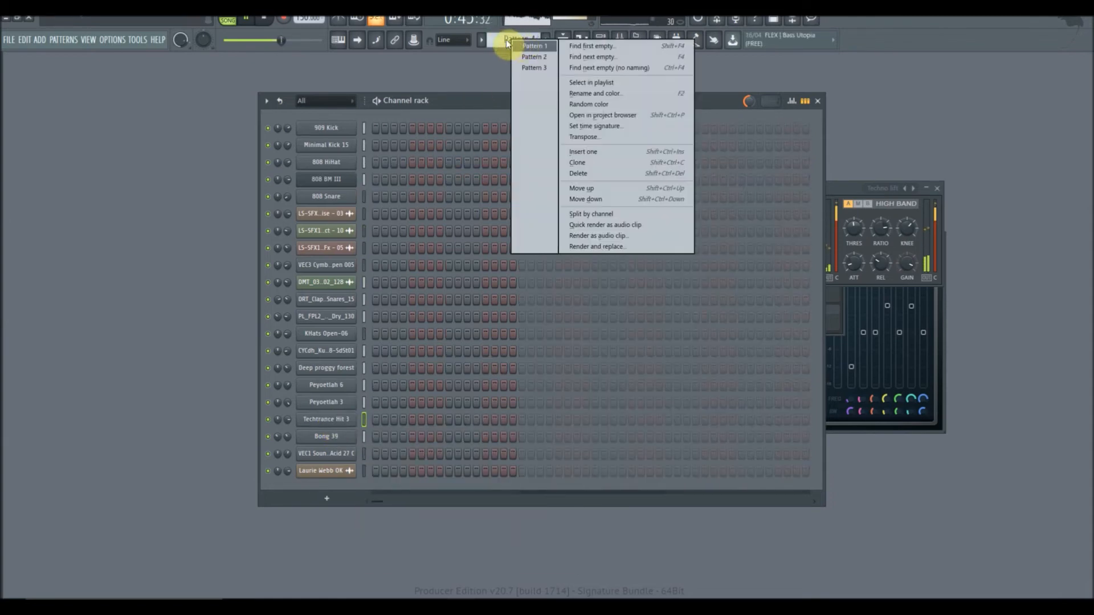
pyautogui.rightClick(337, 421)
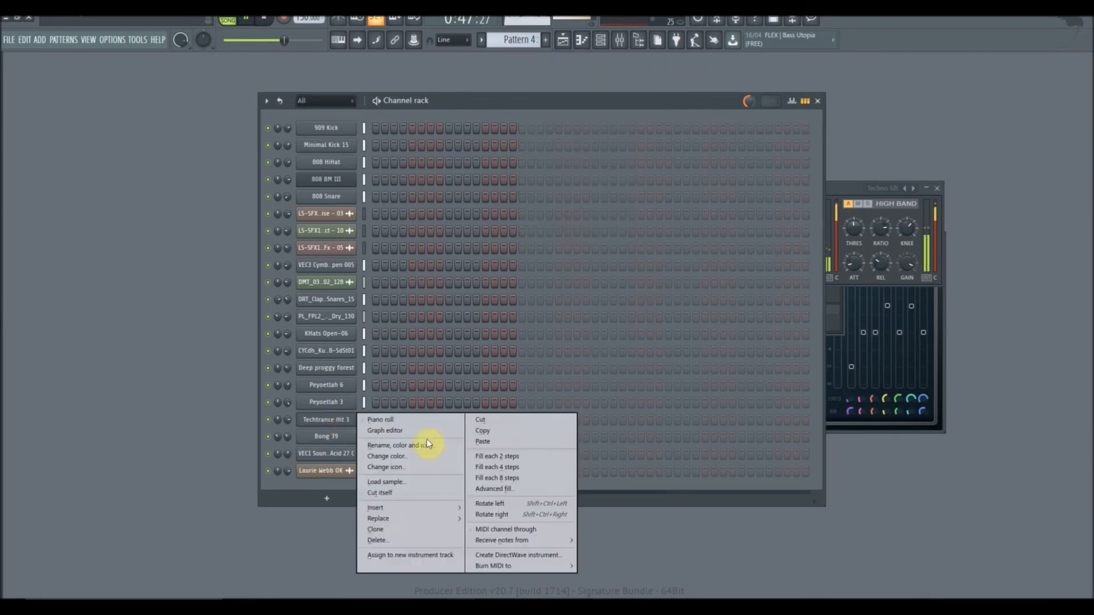
pyautogui.click(498, 441)
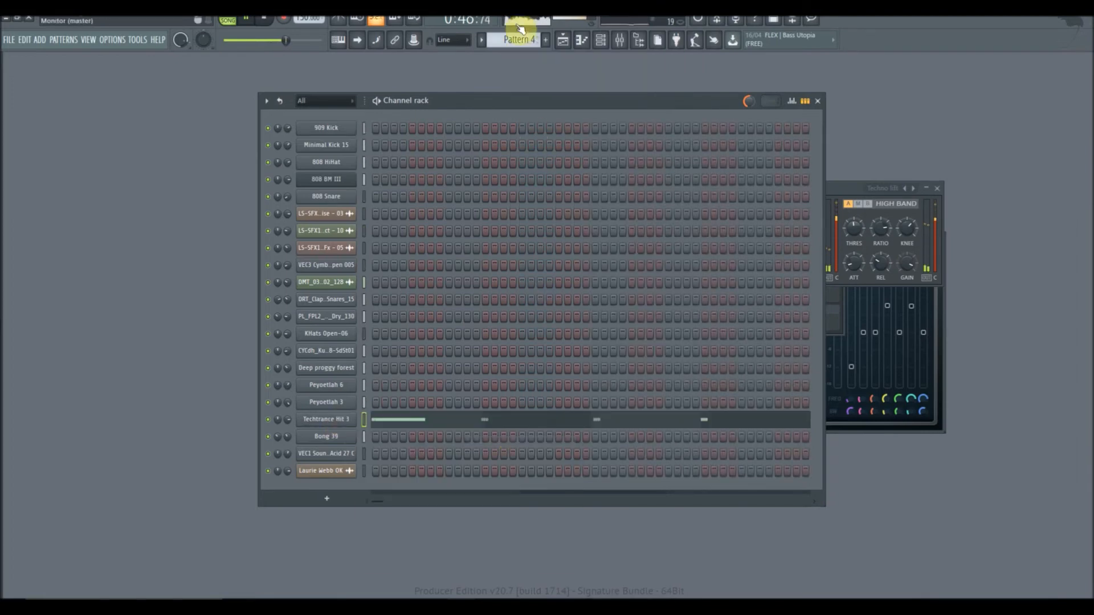
# Place a Pattern 4 clip on Track 4 at bar 33 in the playlist and play the arrangement from bar 29
pyautogui.click(563, 40)
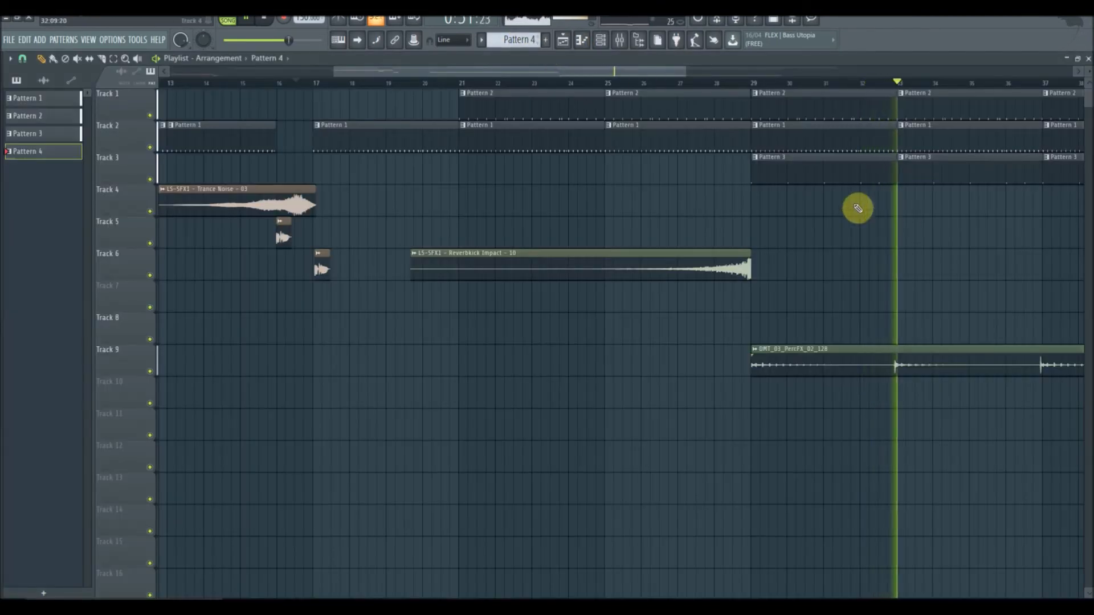
pyautogui.click(753, 204)
pyautogui.moveTo(780, 204); pyautogui.dragTo(928, 196)
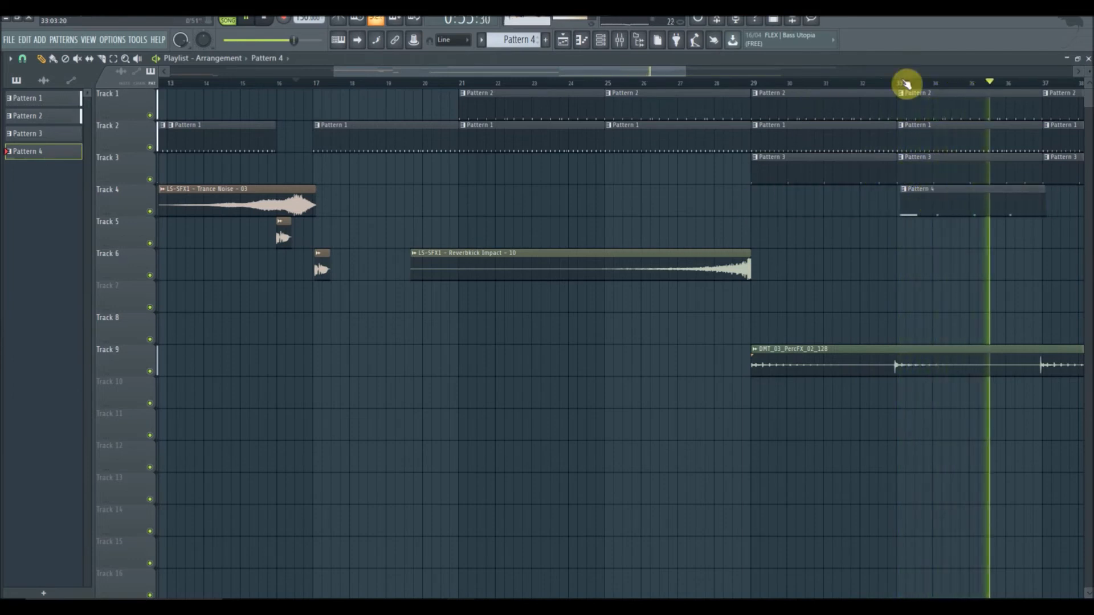
pyautogui.moveTo(567, 70); pyautogui.dragTo(674, 73)
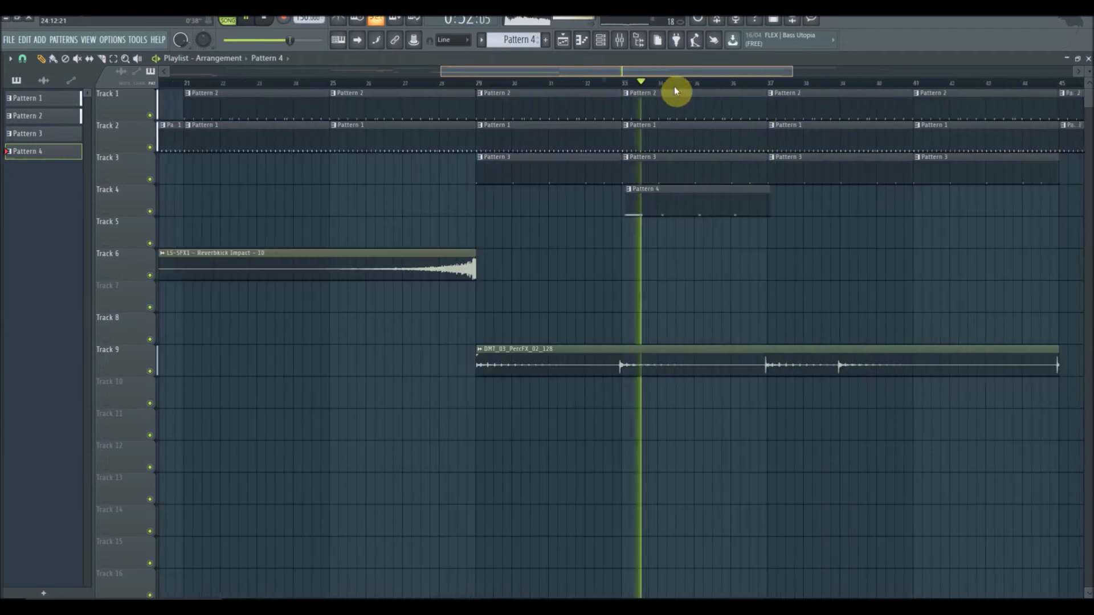
pyautogui.click(481, 83)
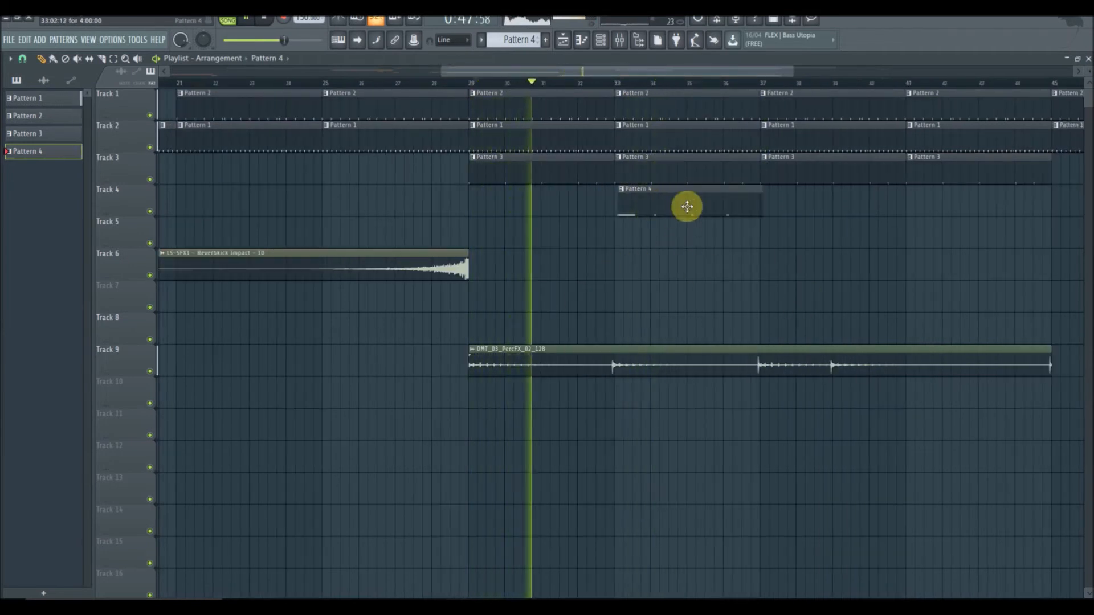
# Move the Pattern 4 clip on Track 4 to bar 49 and add two more at bars 53 and 57
pyautogui.moveTo(758, 210); pyautogui.dragTo(1035, 204)
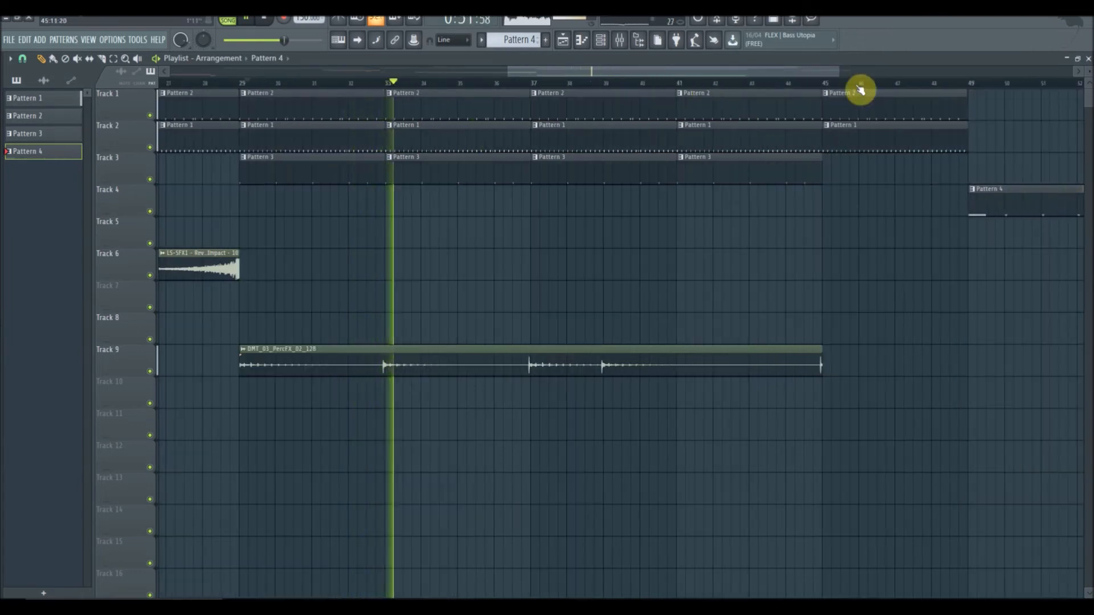
pyautogui.moveTo(866, 72); pyautogui.dragTo(935, 73)
pyautogui.click(862, 202)
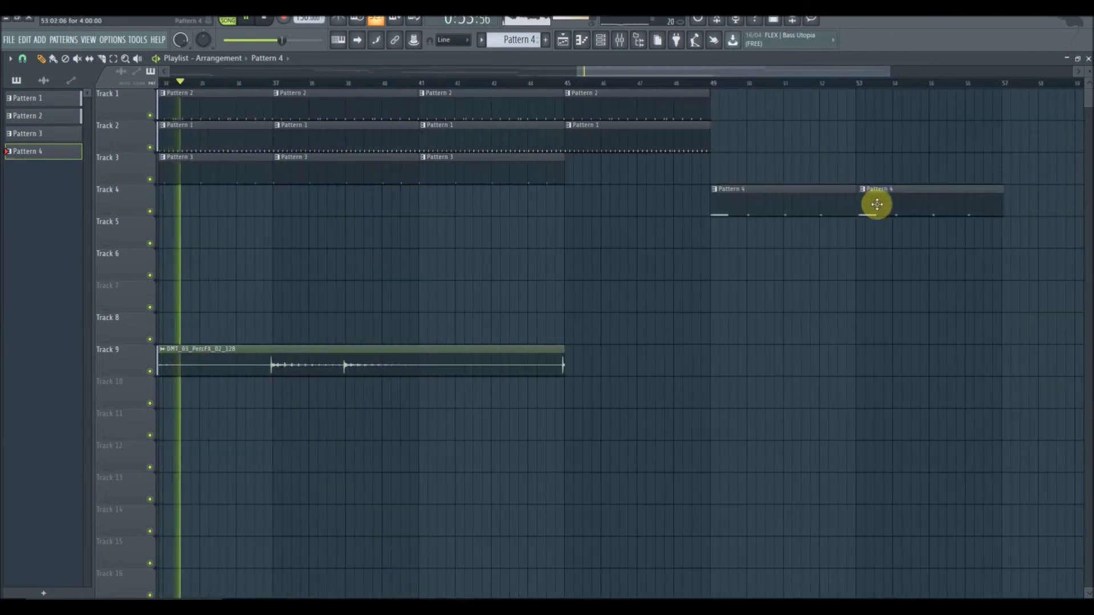
pyautogui.click(1023, 201)
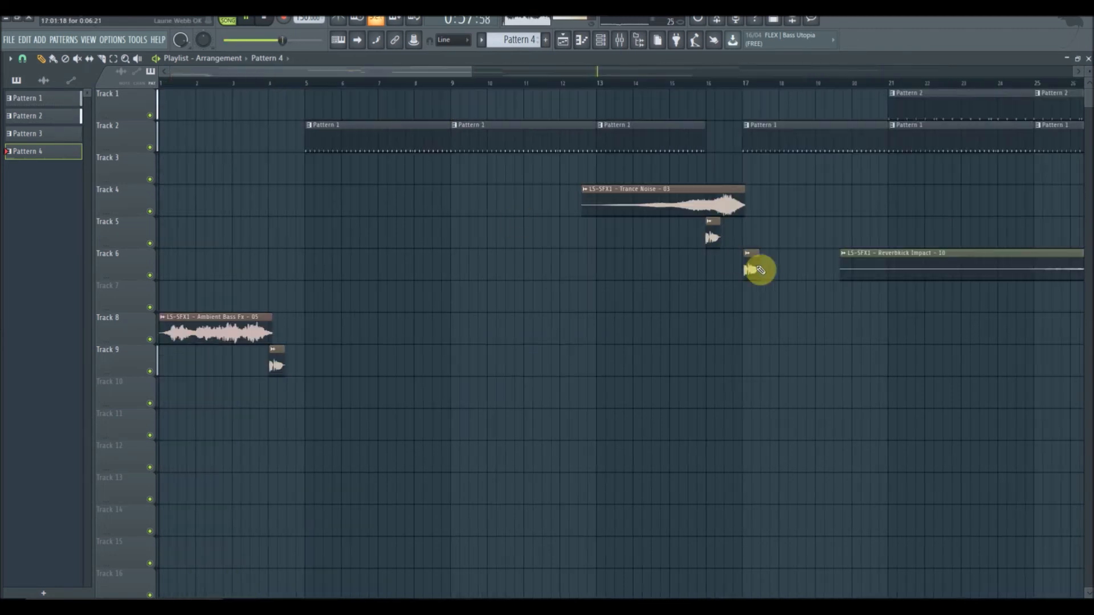
# Place a copy of Track 6's short "OK" sample on Track 10 so that it ends at bar 49
pyautogui.click(751, 269)
pyautogui.moveTo(460, 73); pyautogui.dragTo(813, 123)
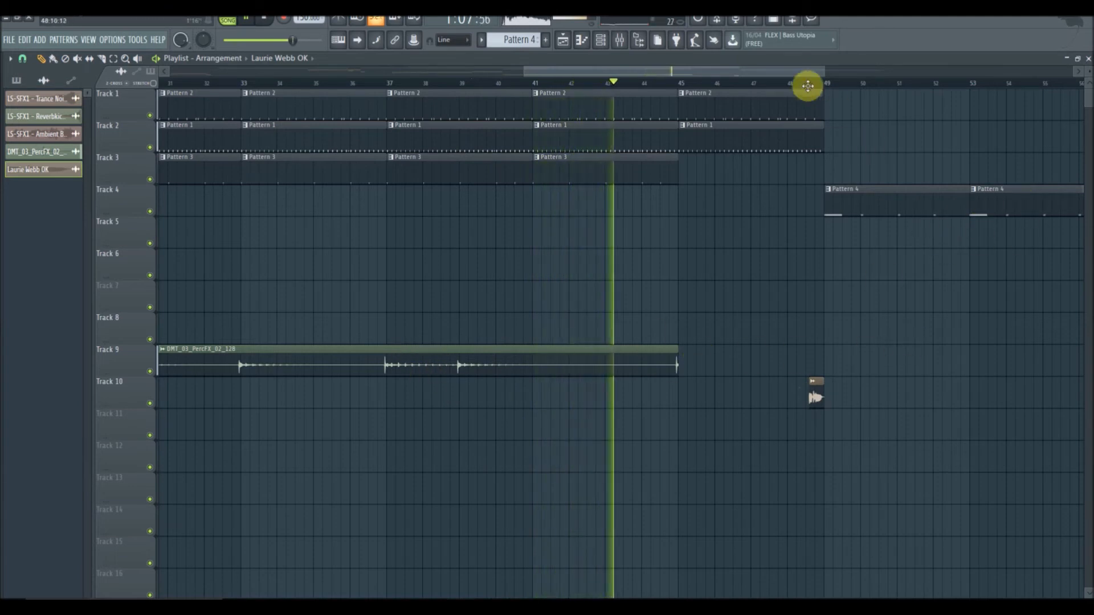
# Mute Track 9 and play the passages leading into bar 49 and bar 29
pyautogui.click(150, 372)
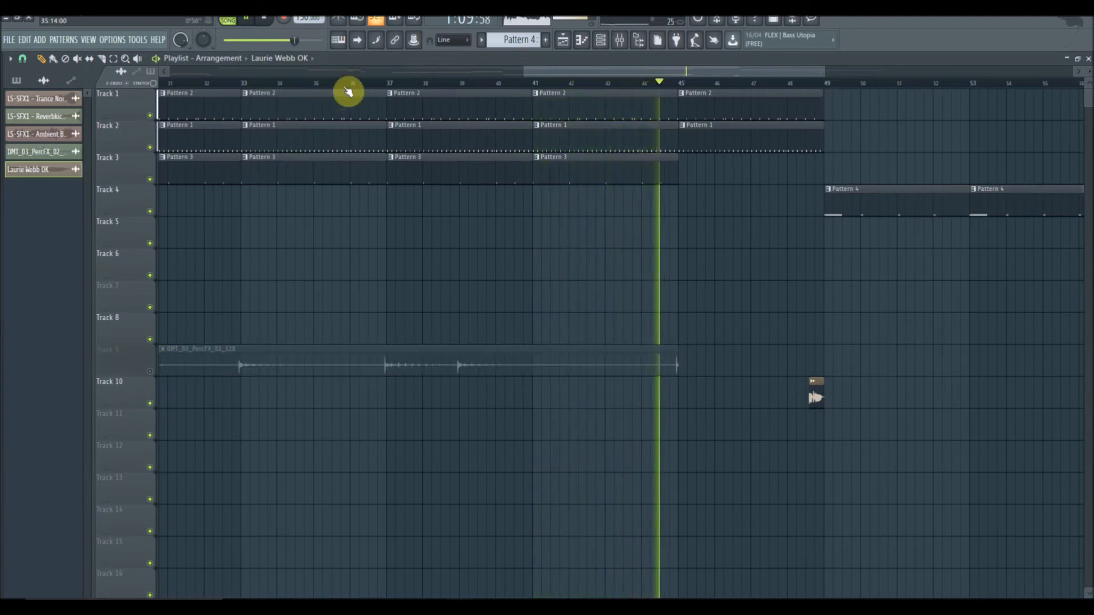
pyautogui.click(427, 89)
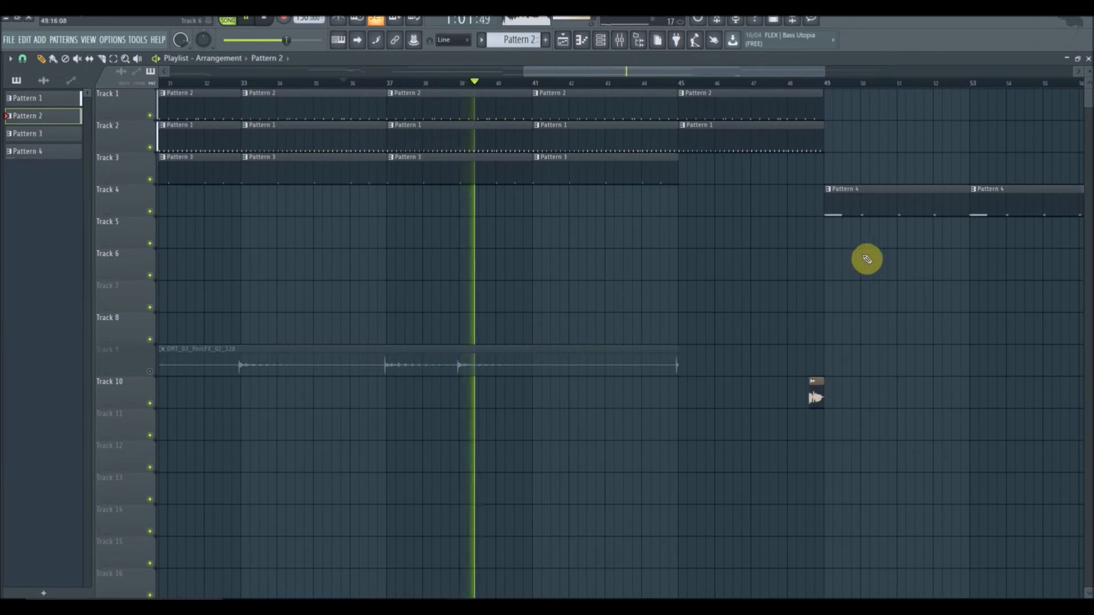
pyautogui.click(799, 84)
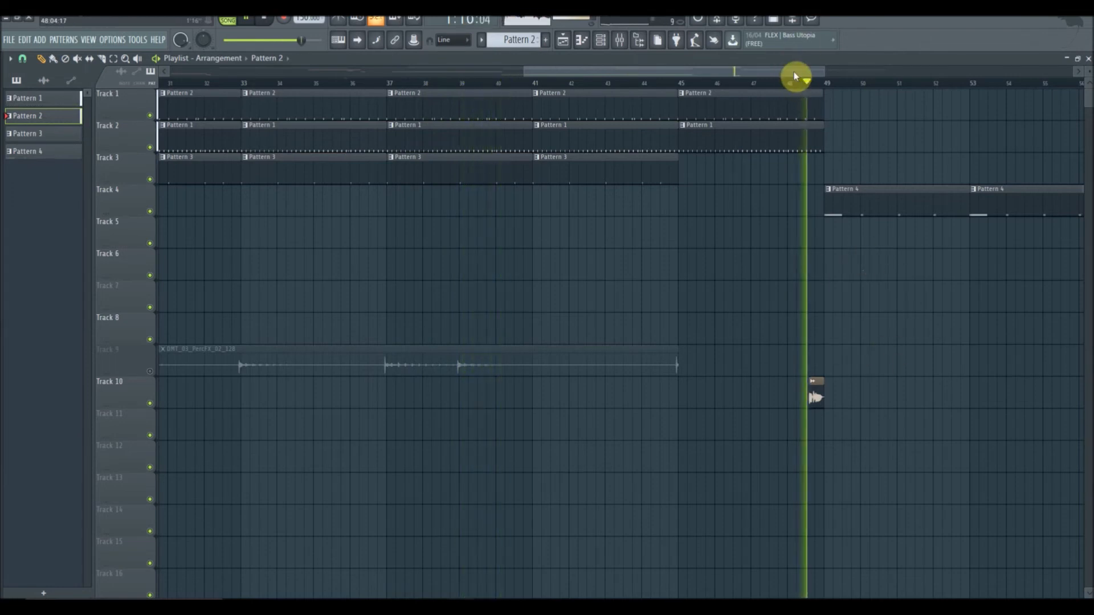
pyautogui.moveTo(795, 72); pyautogui.dragTo(528, 84)
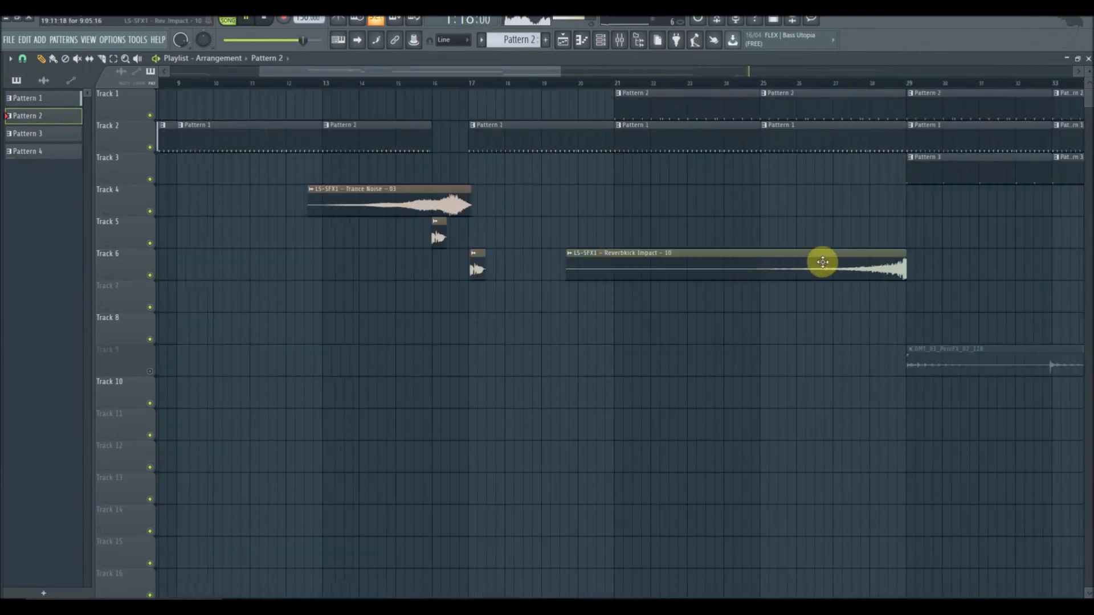
pyautogui.click(869, 84)
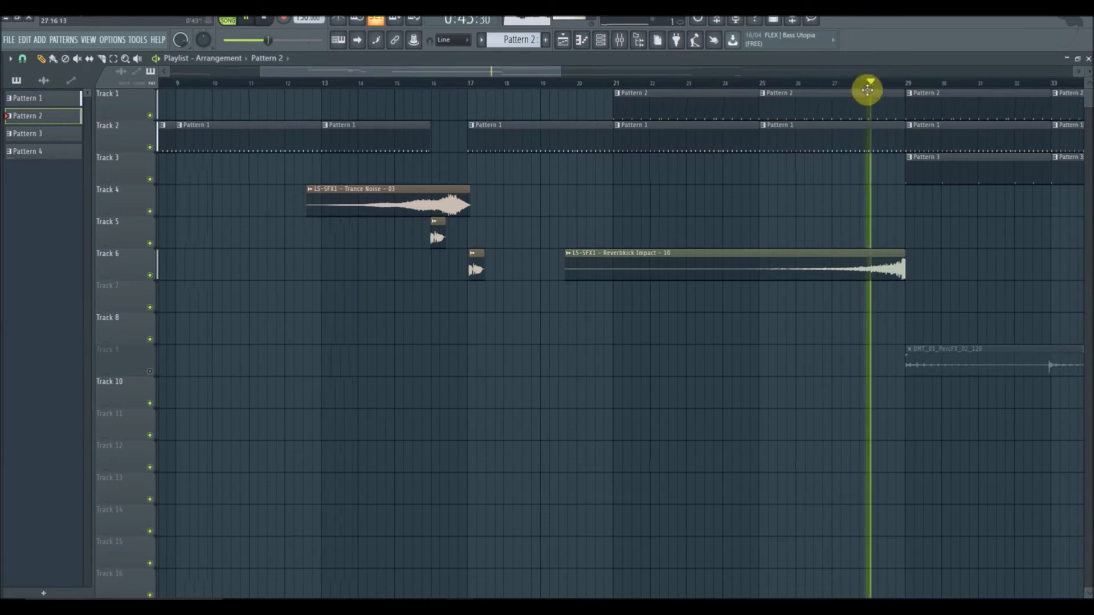
# Place an Ambient Bass Fx clip on Track 11 from about bar 46.5 and another short "OK" sample on Track 10 at bar 53
pyautogui.moveTo(483, 71); pyautogui.dragTo(781, 94)
pyautogui.click(252, 339)
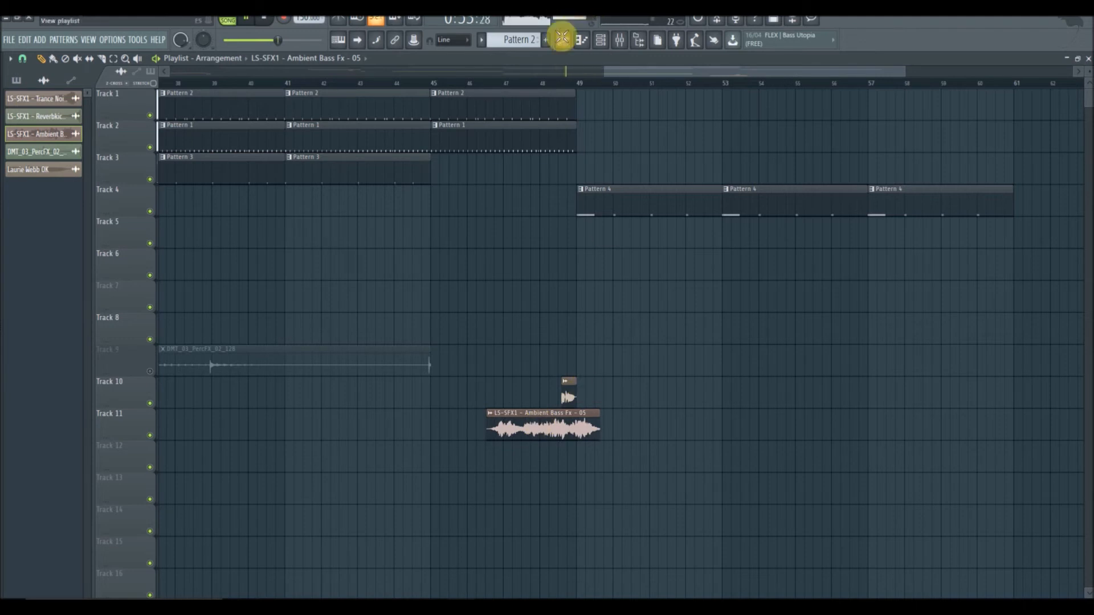
pyautogui.click(560, 83)
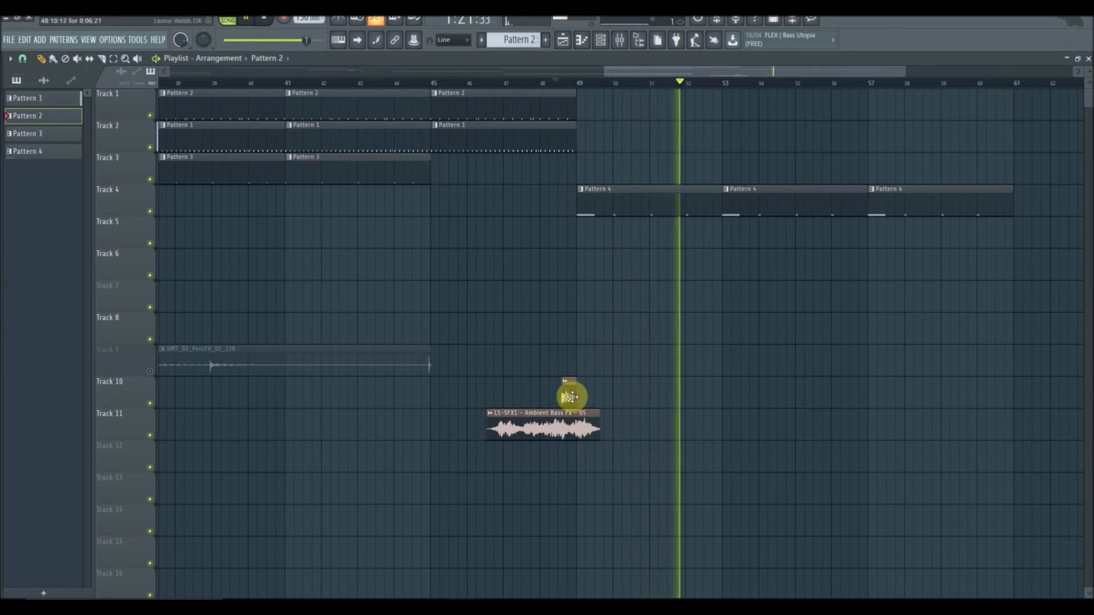
pyautogui.click(730, 396)
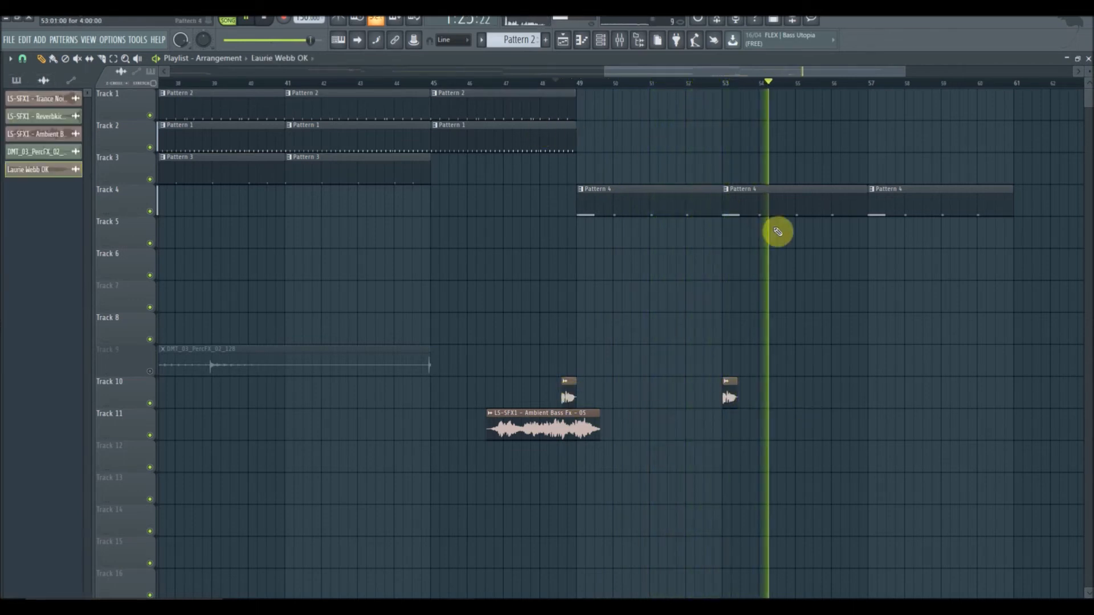
# Place three consecutive Pattern 3 clips on Track 3 at bars 53, 57 and 61
pyautogui.click(529, 103)
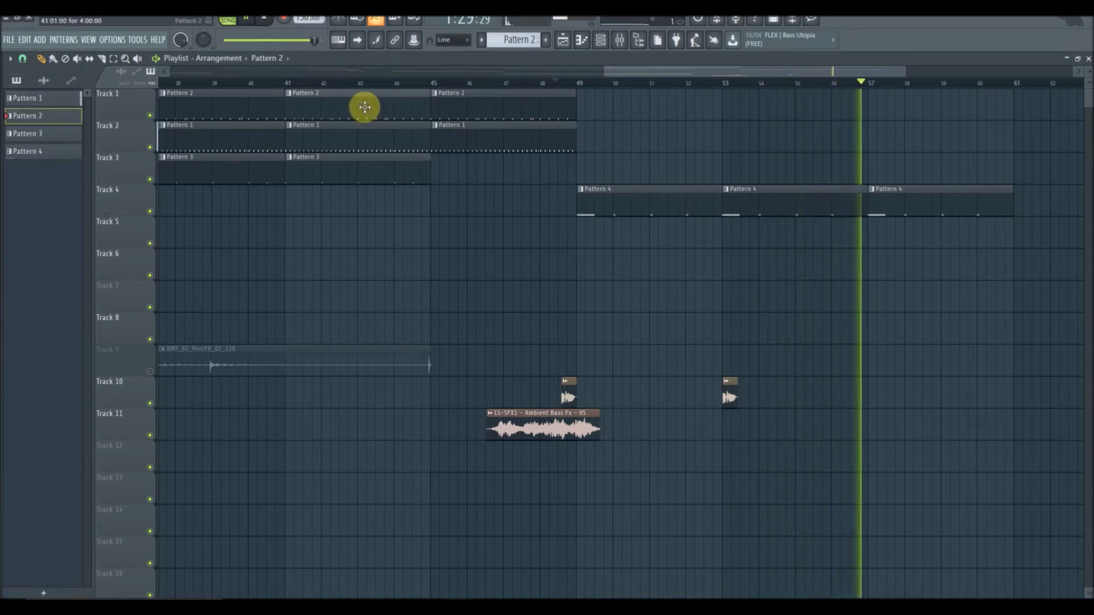
pyautogui.click(413, 171)
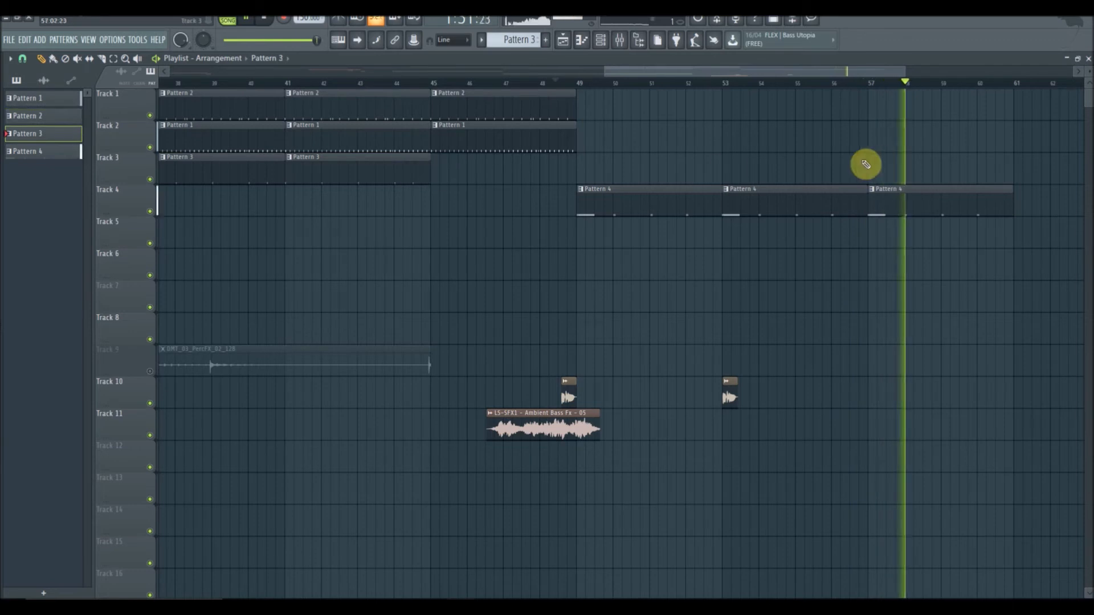
pyautogui.click(735, 169)
pyautogui.moveTo(744, 171); pyautogui.dragTo(738, 165)
pyautogui.click(694, 85)
pyautogui.click(875, 169)
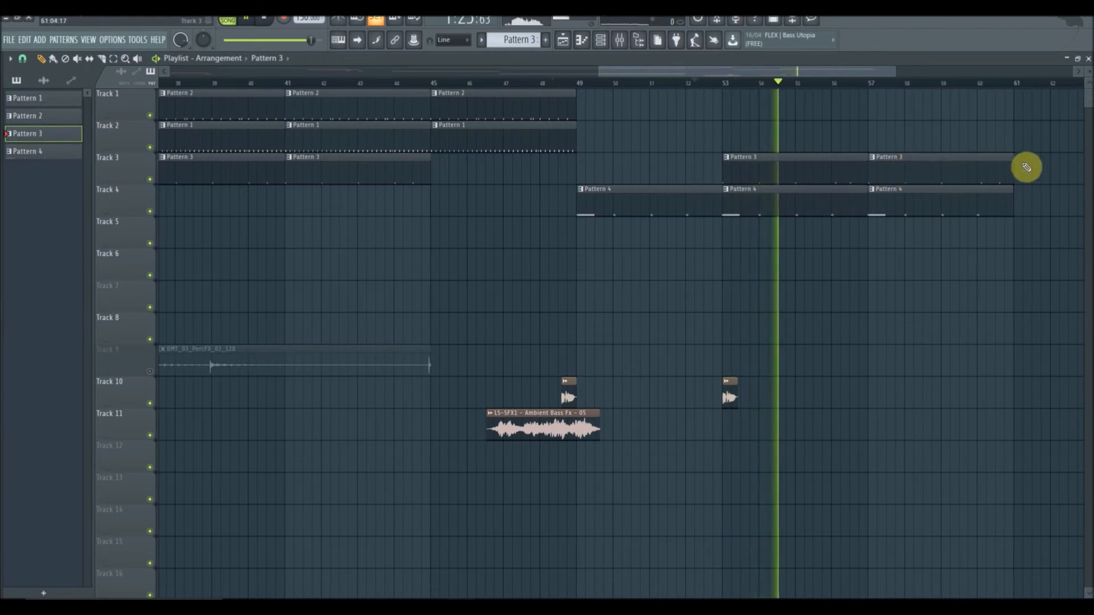
pyautogui.click(1042, 173)
# Add Pattern 2 clips on Track 1 at bars 57 and 61 and a Pattern 1 clip on Track 2 at bar 57
pyautogui.moveTo(761, 74); pyautogui.dragTo(786, 83)
pyautogui.click(421, 107)
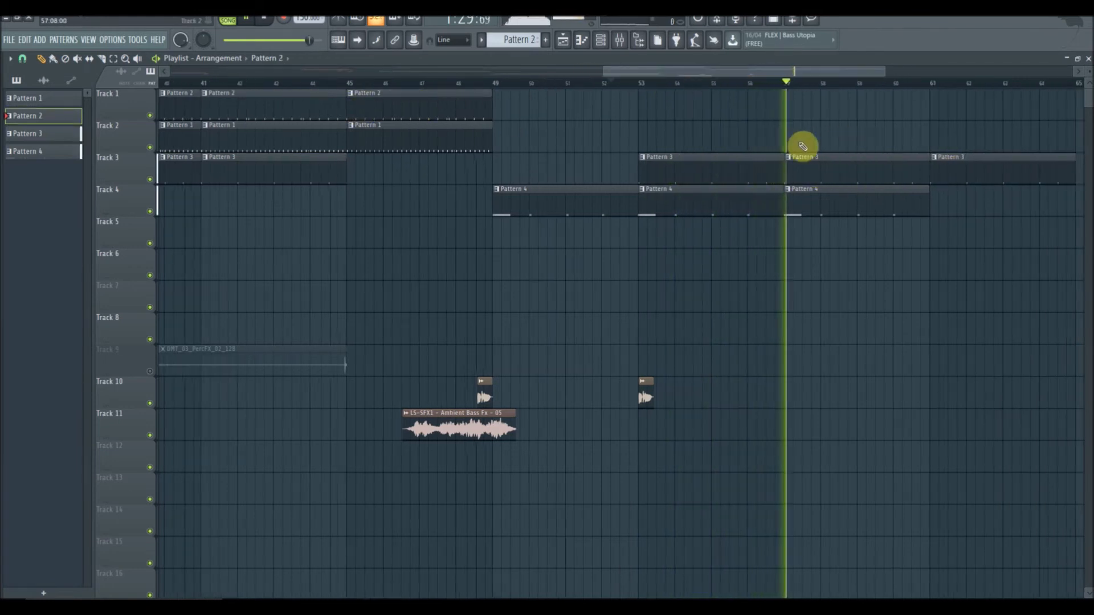
pyautogui.click(798, 109)
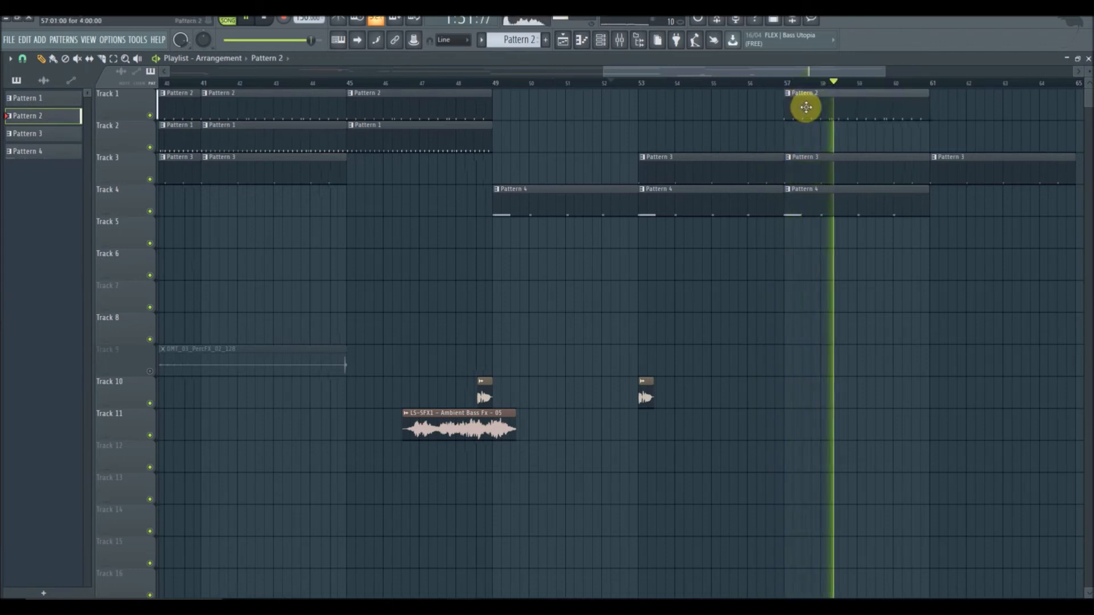
pyautogui.click(967, 114)
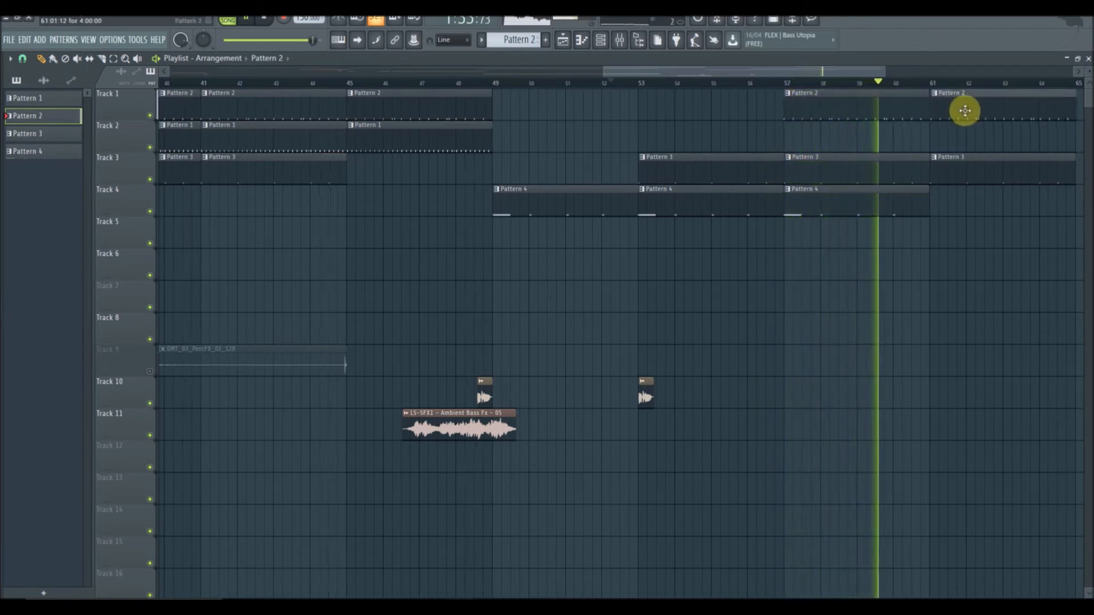
pyautogui.click(413, 143)
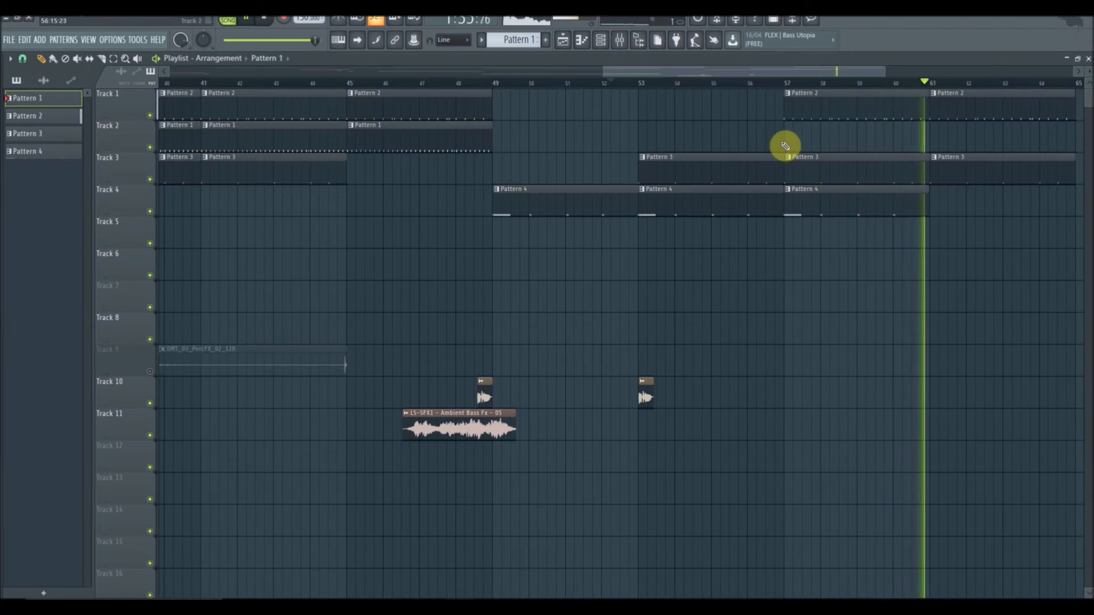
pyautogui.click(787, 140)
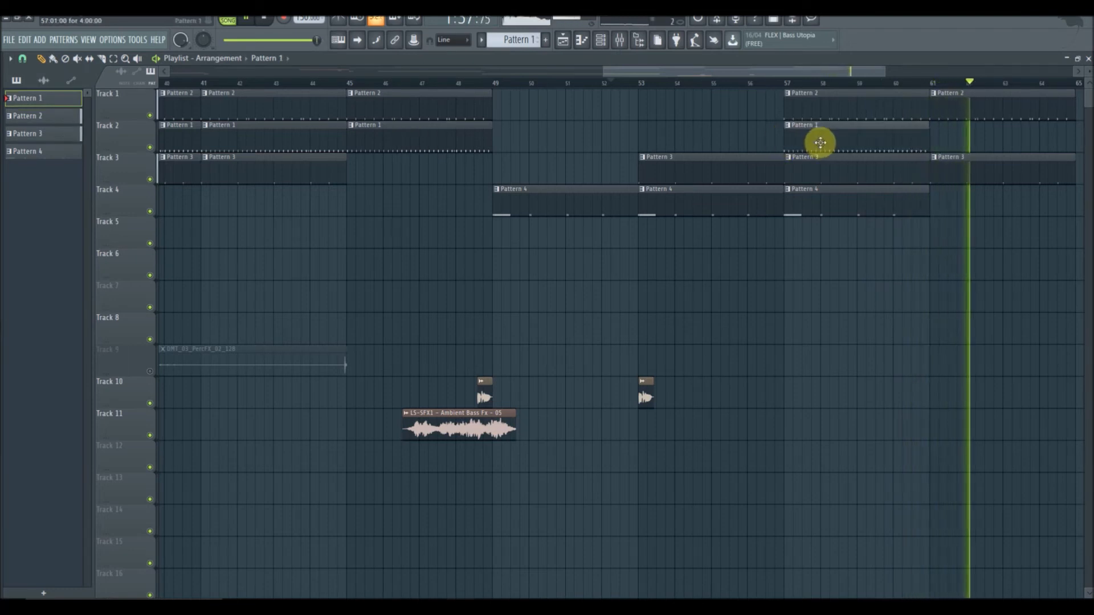
# Play the arrangement from bar 57 and delete the Pattern 2 and Pattern 1 clips that start there
pyautogui.click(791, 82)
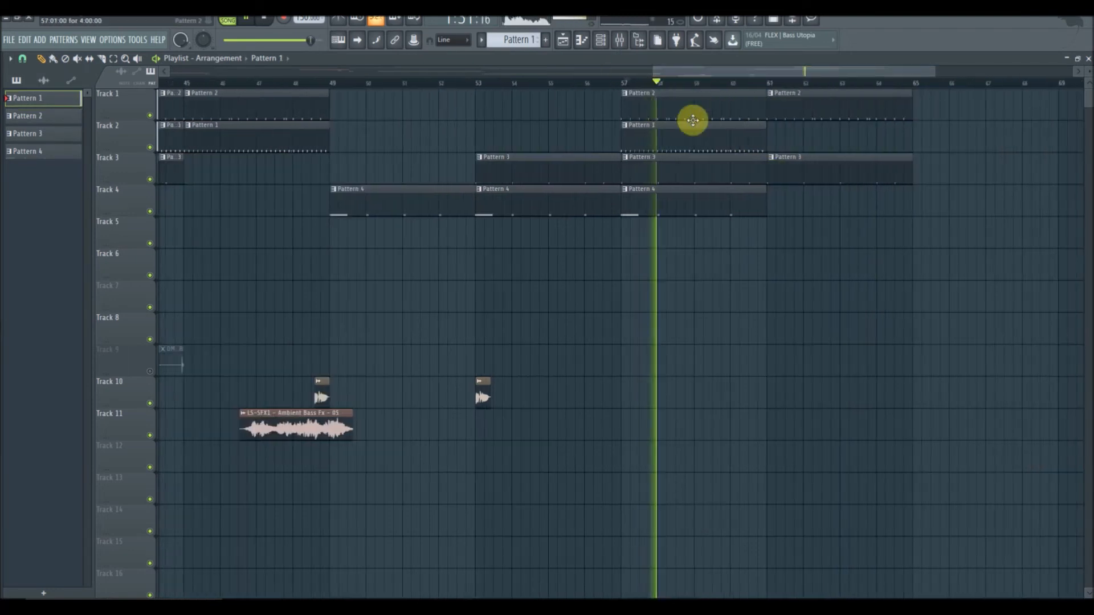
pyautogui.click(623, 84)
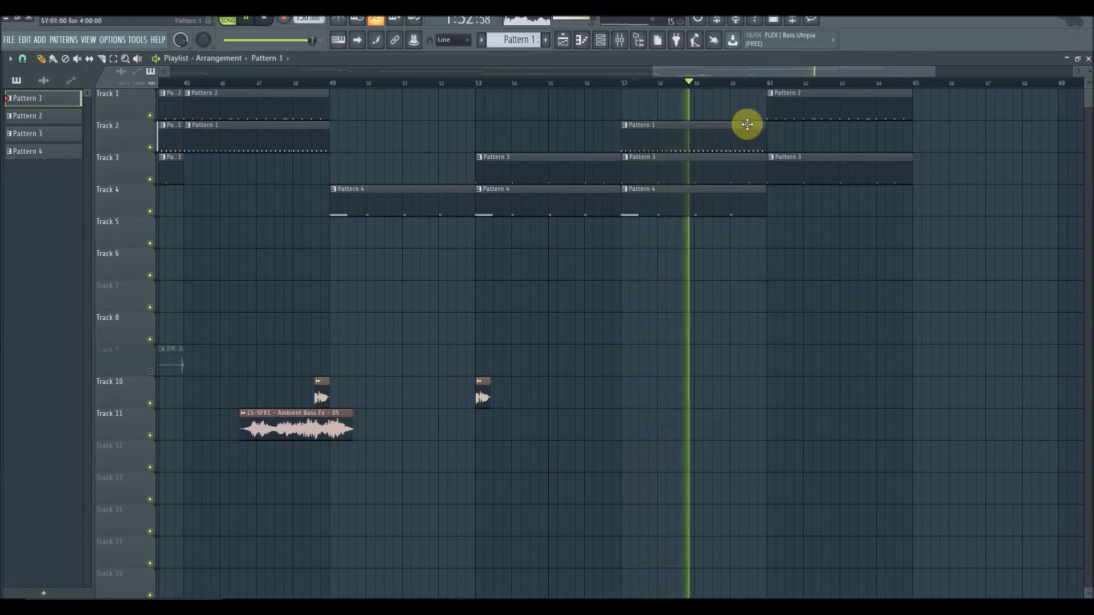
pyautogui.rightClick(737, 144)
# Place a Pattern 2 clip on Track 1 and a Pattern 1 clip on Track 2, both at bar 65
pyautogui.click(839, 95)
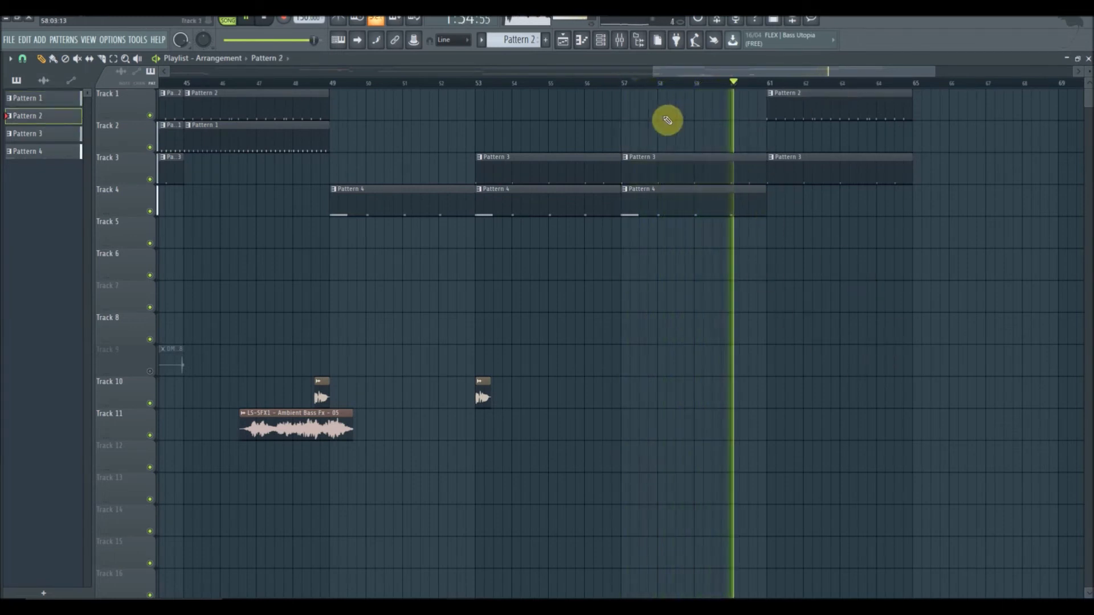
pyautogui.click(930, 105)
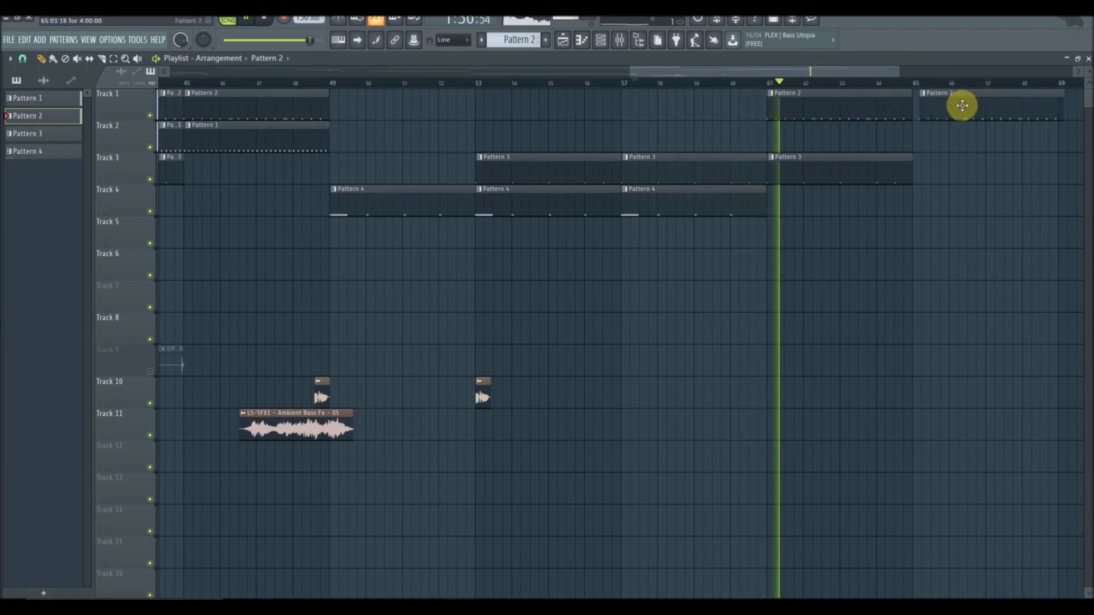
pyautogui.click(285, 127)
pyautogui.click(918, 136)
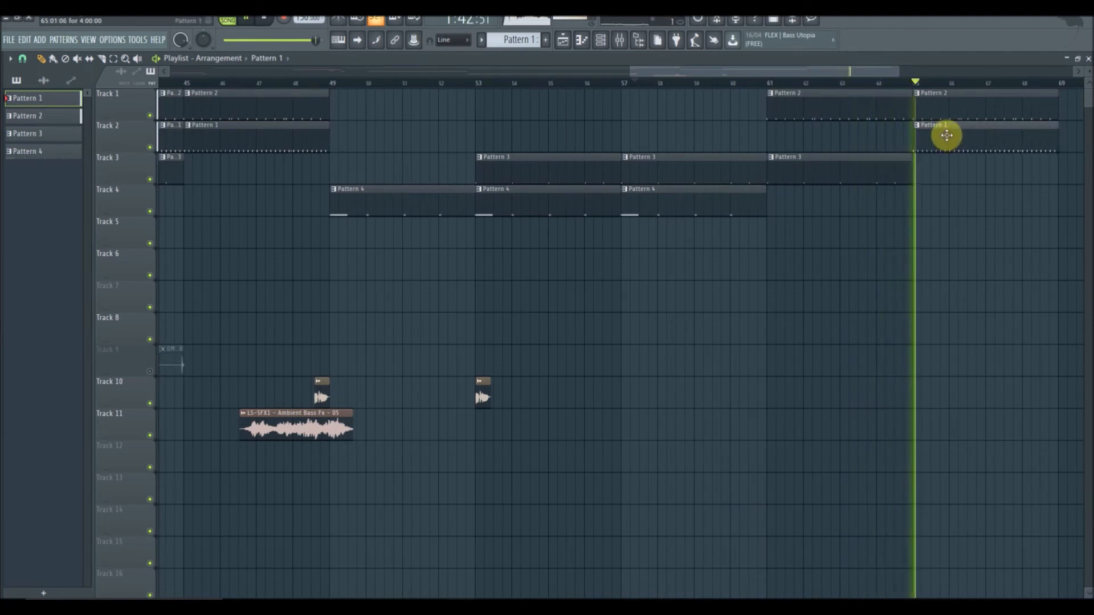
# Add Pattern 1 clips on Track 2 and Pattern 2 clips on Track 1 at bars 69 and 73
pyautogui.moveTo(819, 71); pyautogui.dragTo(884, 88)
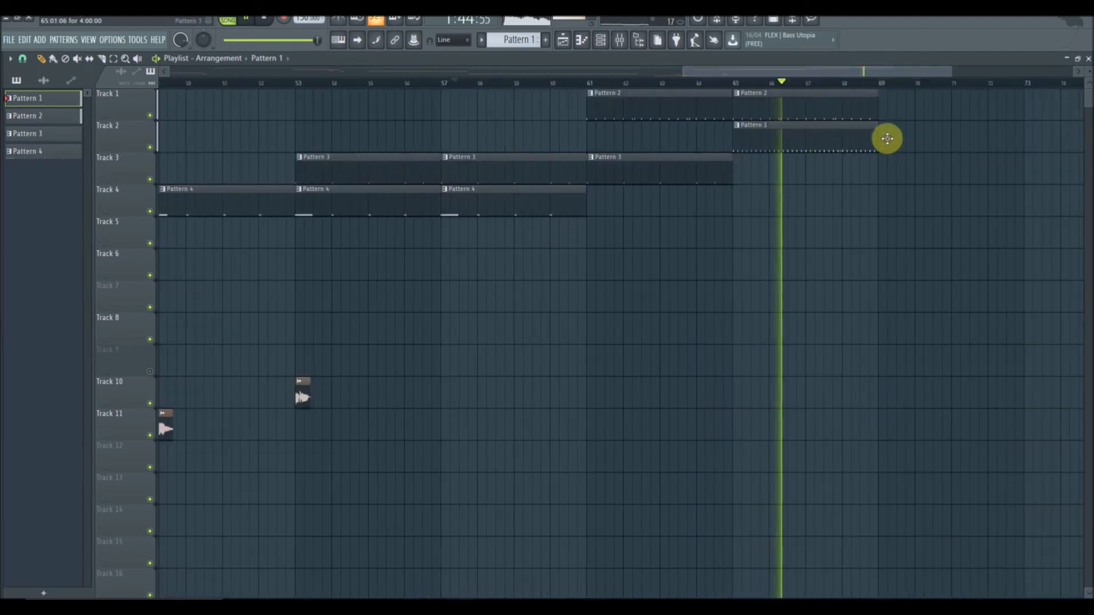
pyautogui.click(887, 134)
pyautogui.click(1025, 136)
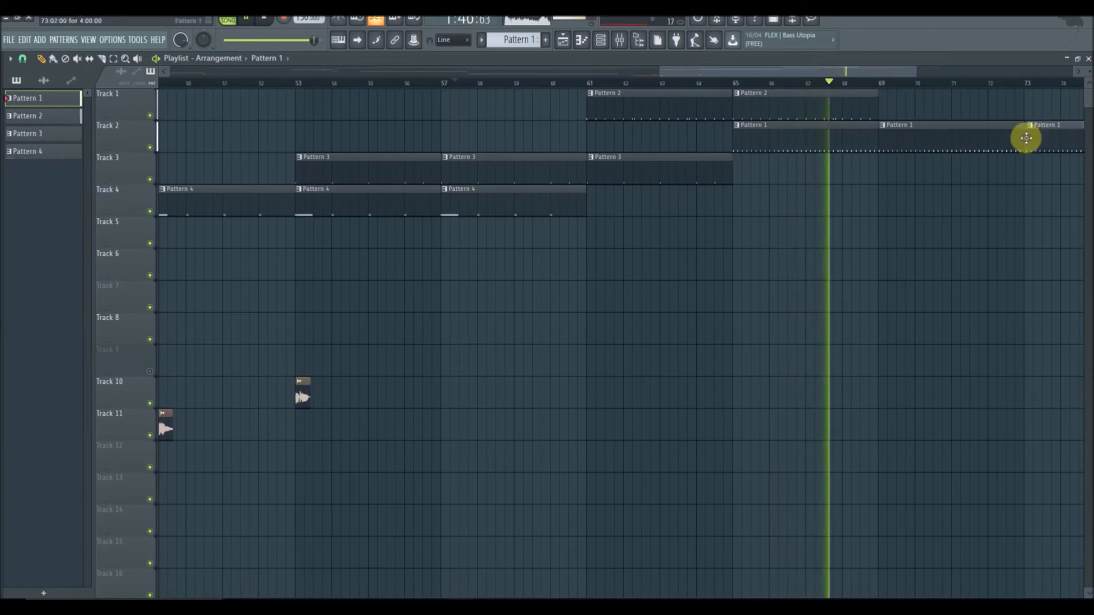
pyautogui.click(867, 102)
pyautogui.click(915, 106)
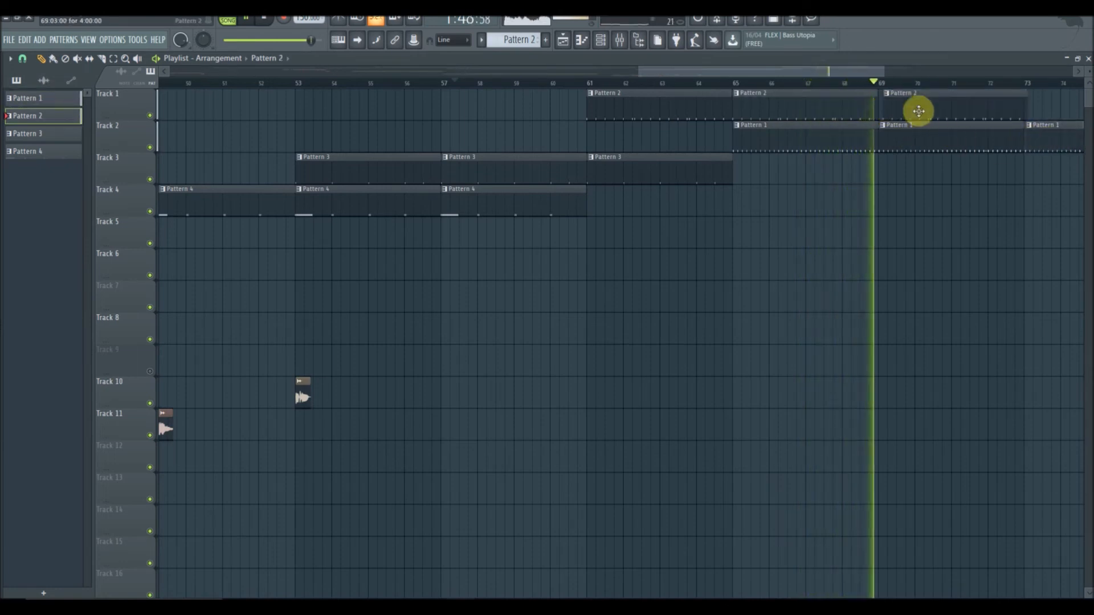
pyautogui.click(1034, 105)
# Continue Pattern 3 on Track 3 with clips at bars 65, 69 and 73
pyautogui.click(681, 173)
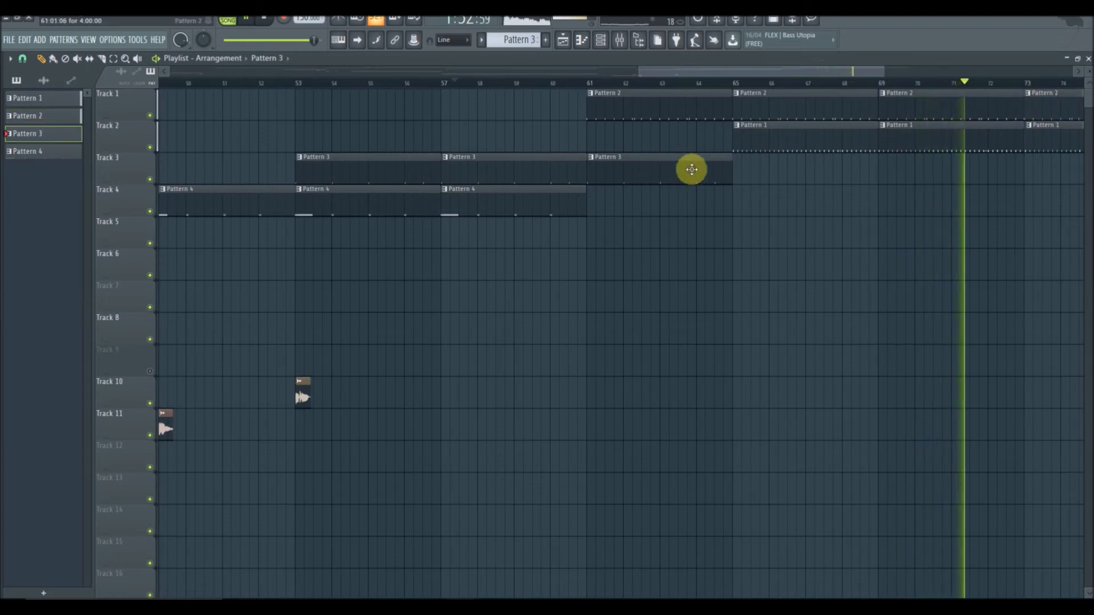
pyautogui.click(737, 167)
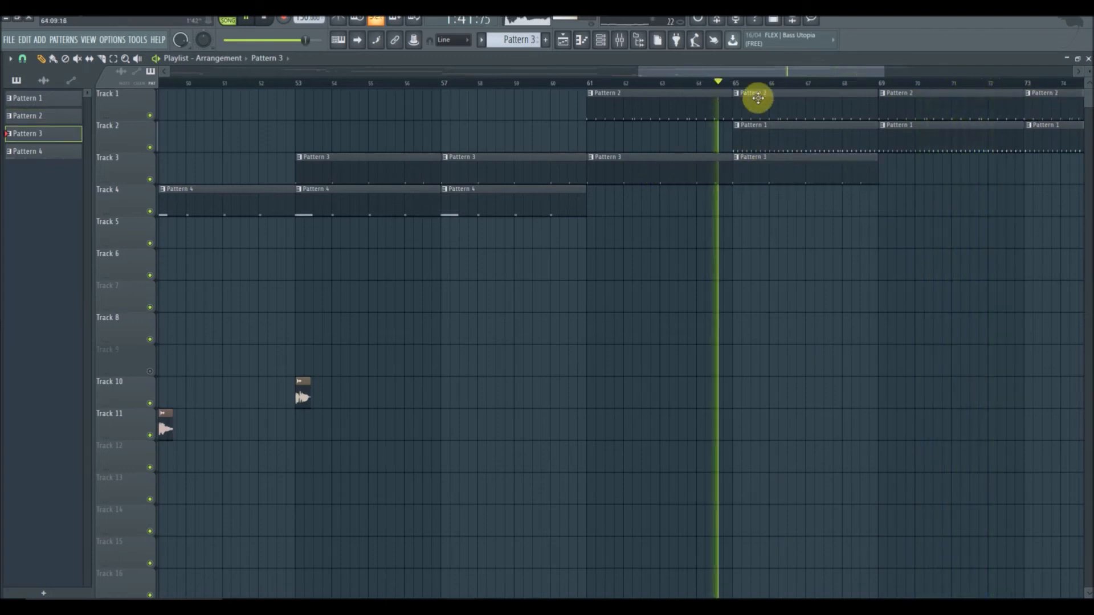
pyautogui.click(889, 164)
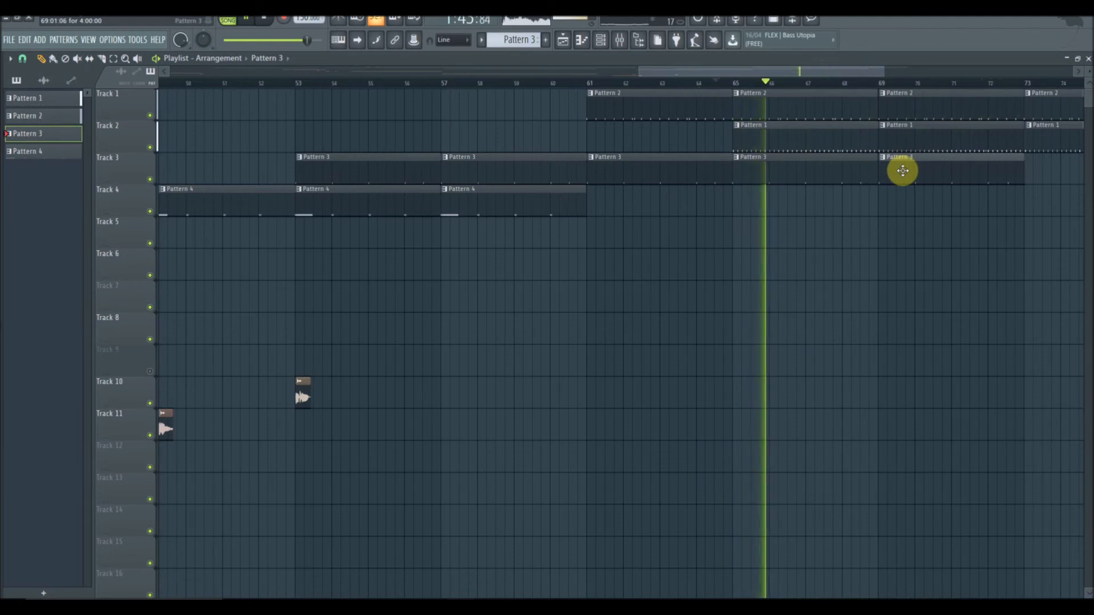
pyautogui.click(1035, 171)
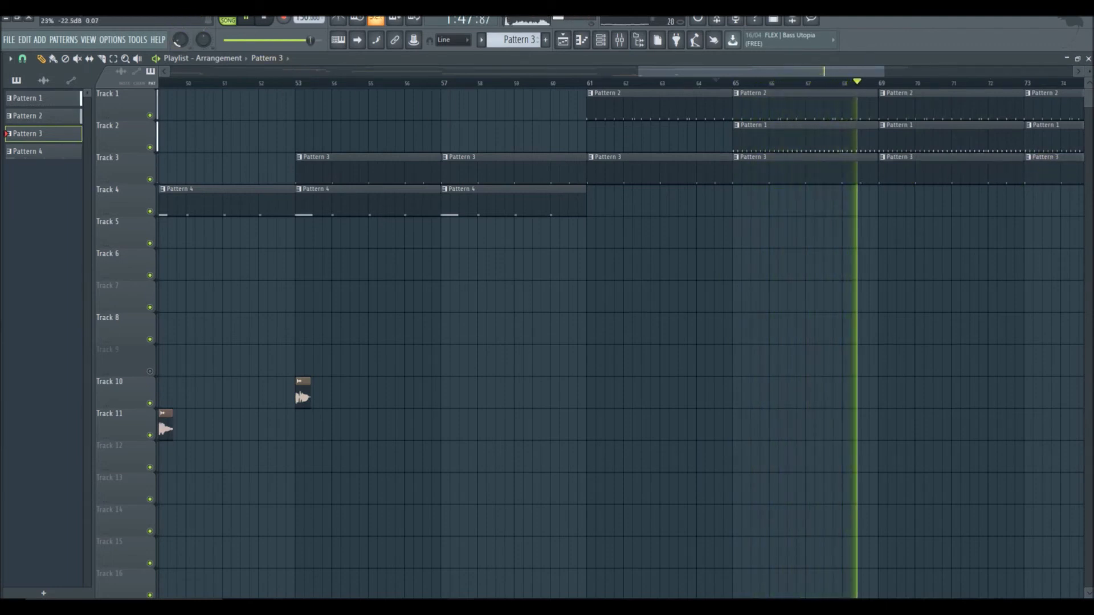
# Close the playlist and listen to Patterns 1 and 3 in turn while examining their steps in the channel rack
pyautogui.click(1089, 59)
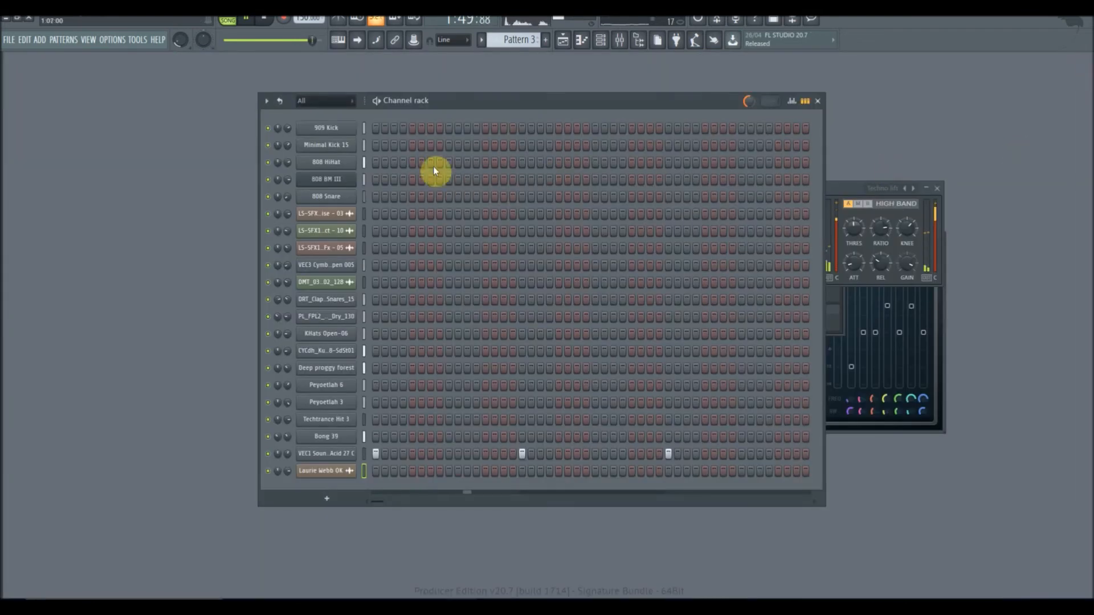
pyautogui.scroll(2, 526, 38)
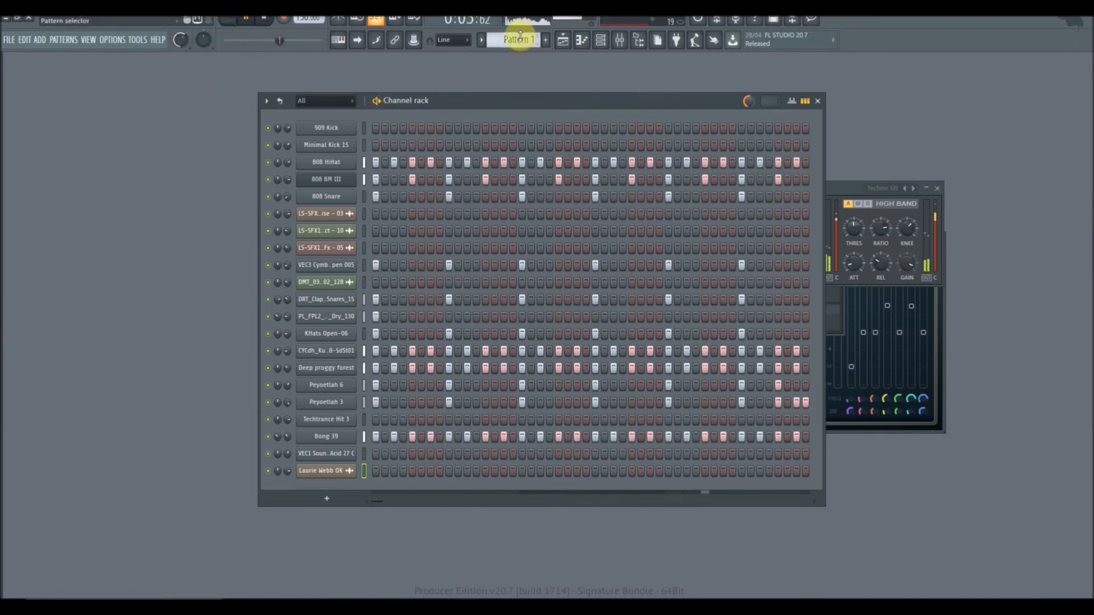
pyautogui.scroll(-1, 520, 37)
pyautogui.scroll(-1, 508, 41)
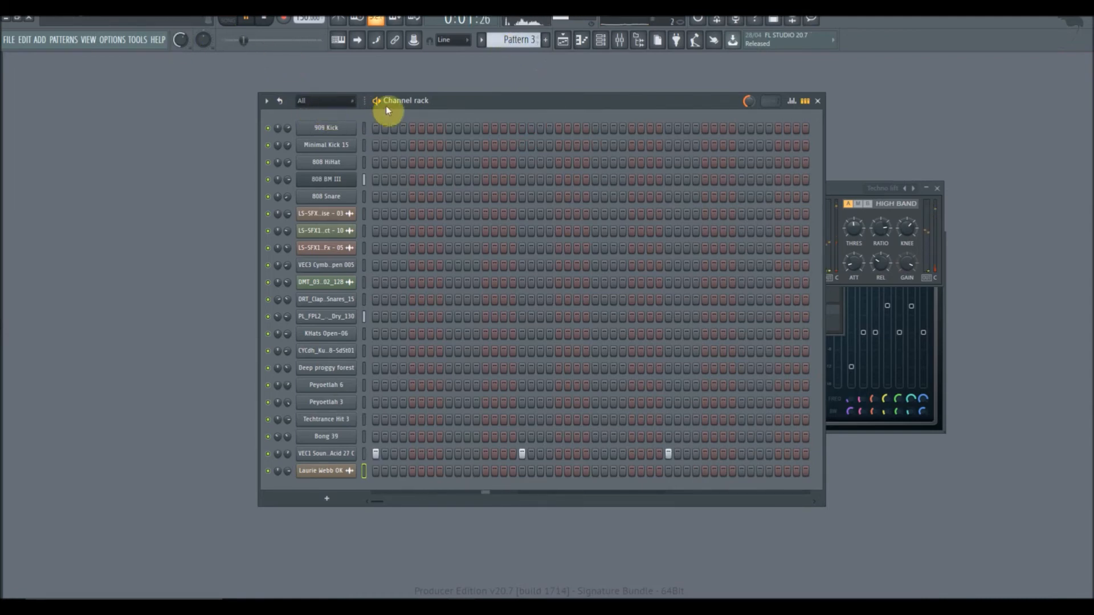
pyautogui.scroll(2, 492, 39)
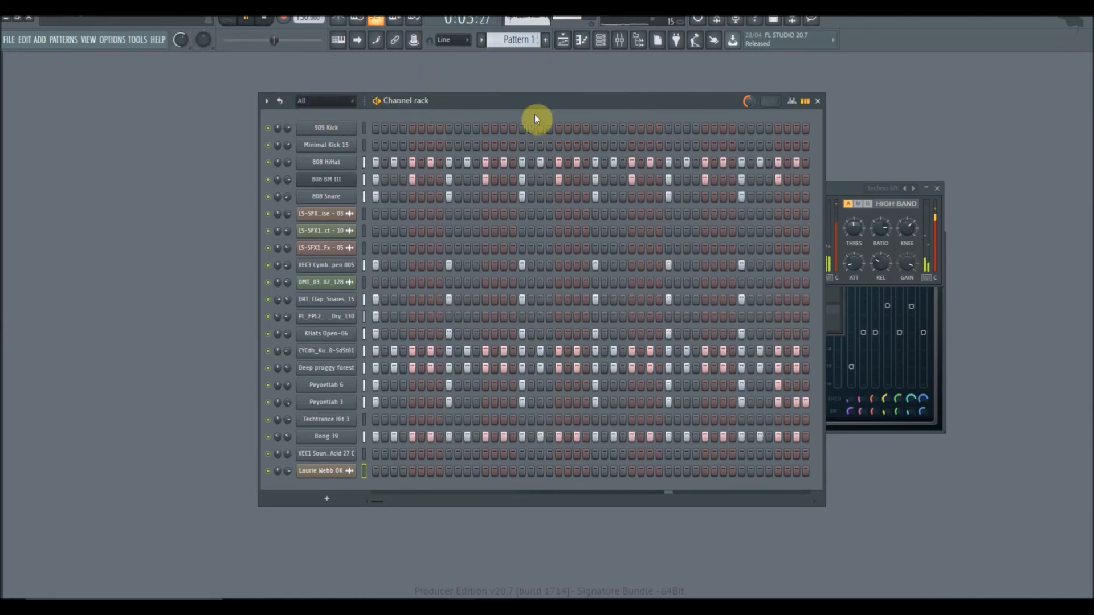
pyautogui.moveTo(369, 94); pyautogui.dragTo(369, 99)
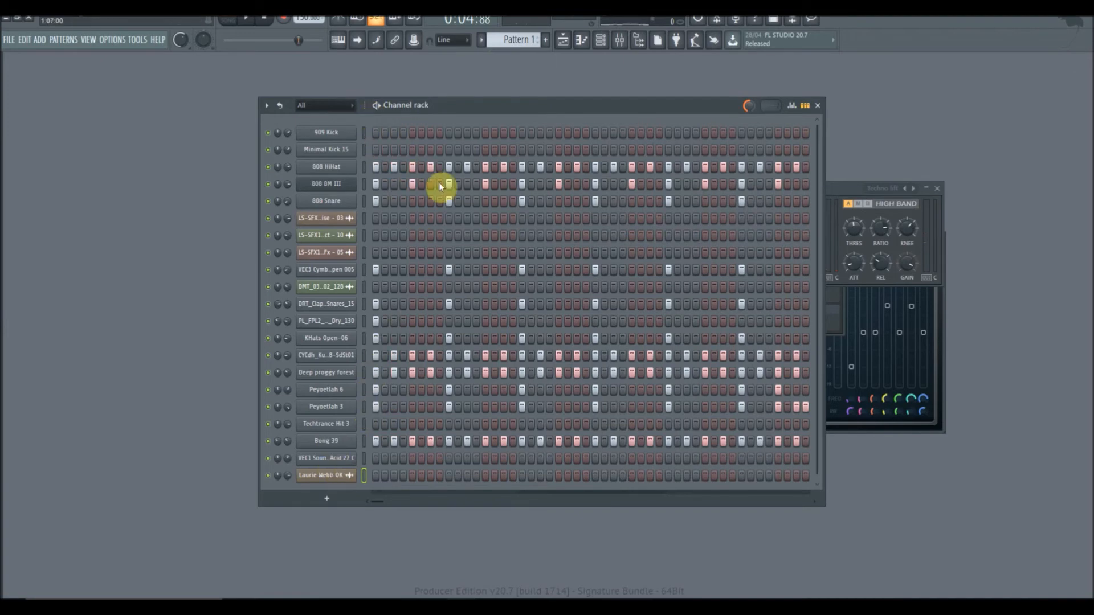
# Reopen the playlist at the start of the arrangement and play its opening passages up to bar 17
pyautogui.click(564, 41)
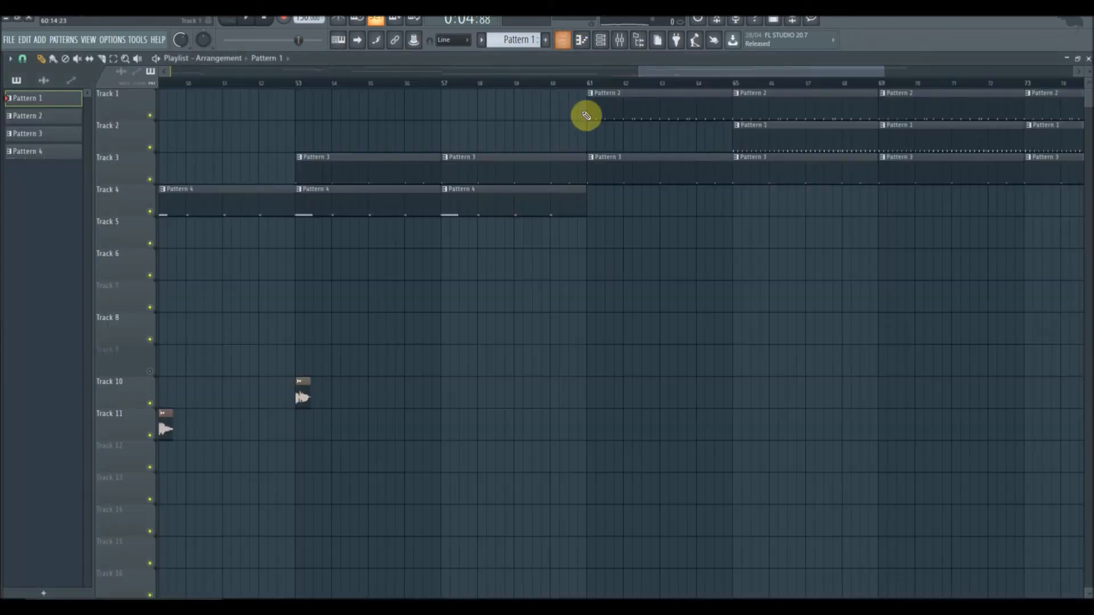
pyautogui.scroll(-4, 284, 91)
pyautogui.moveTo(544, 72); pyautogui.dragTo(146, 64)
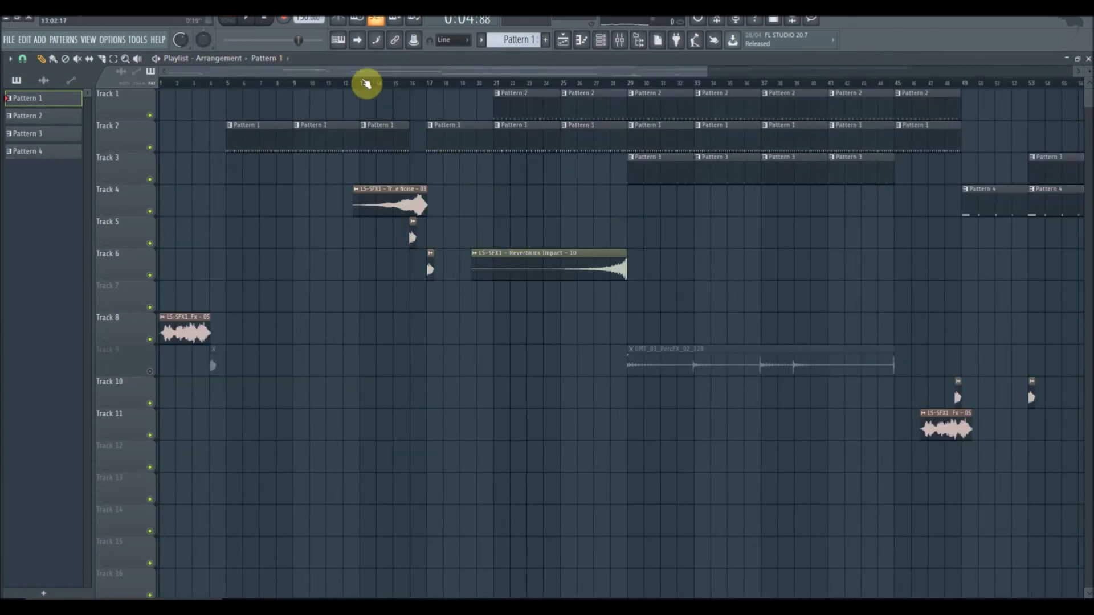
pyautogui.click(157, 59)
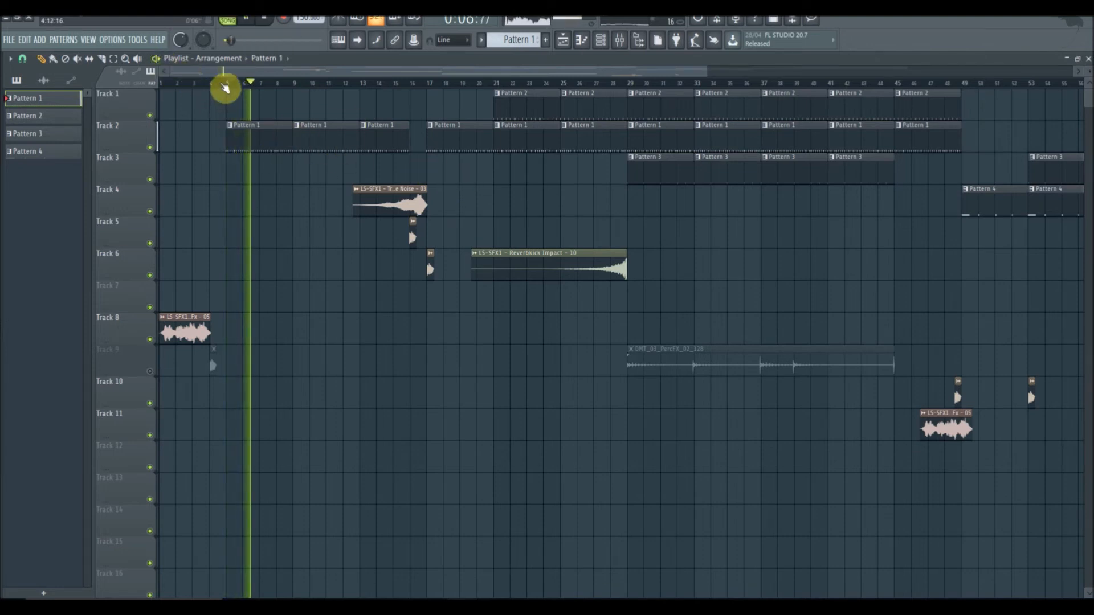
pyautogui.click(157, 58)
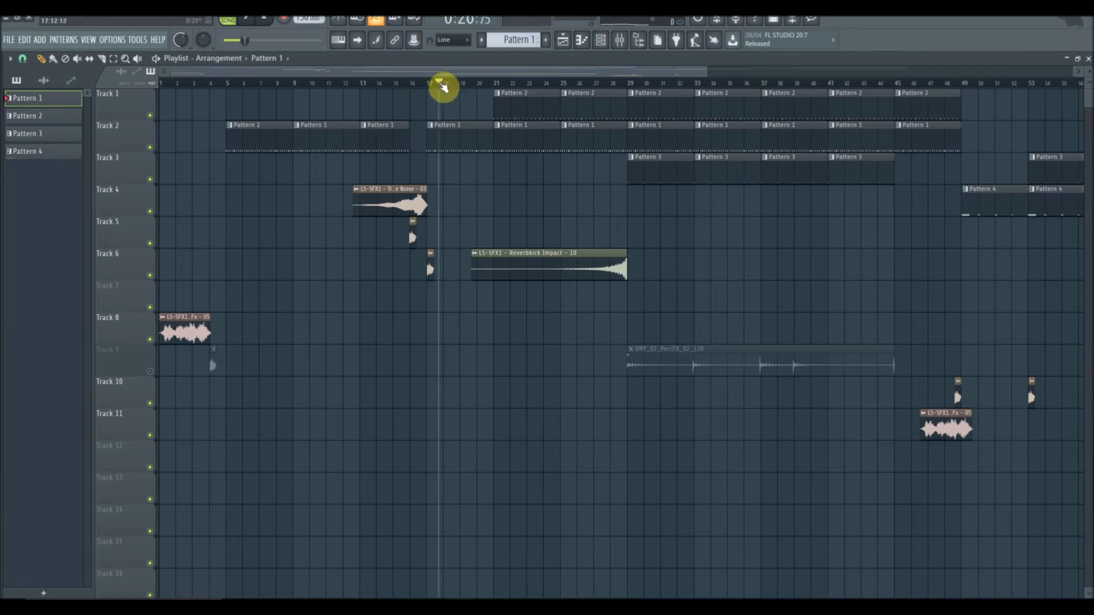
pyautogui.click(157, 58)
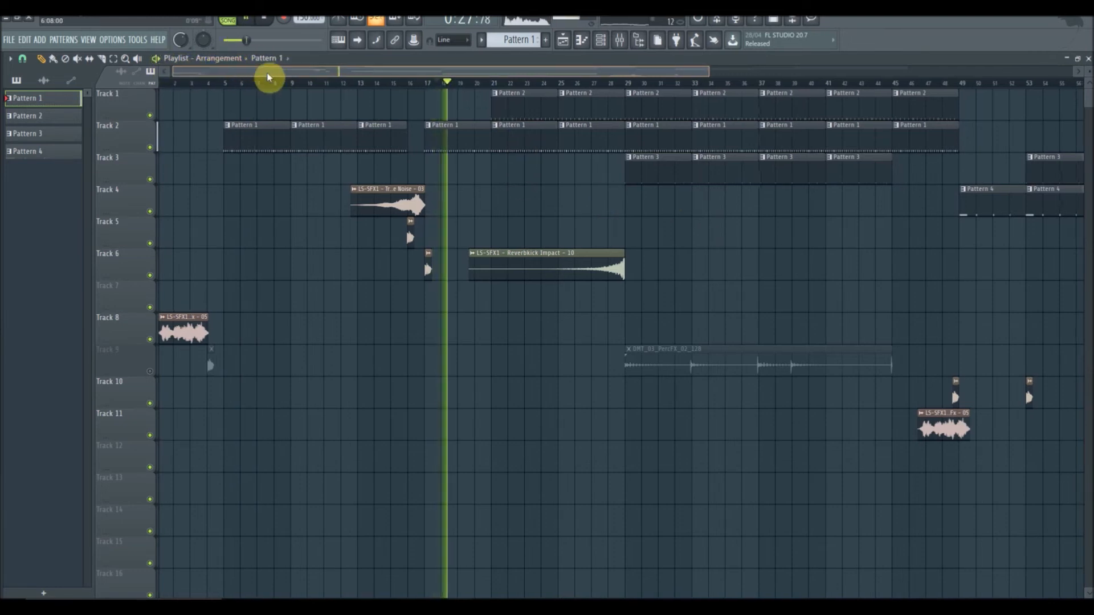
# Play the arrangement from about bar 42 and from bar 49 to check the passage into the Pattern 4 section
pyautogui.moveTo(289, 75); pyautogui.dragTo(336, 74)
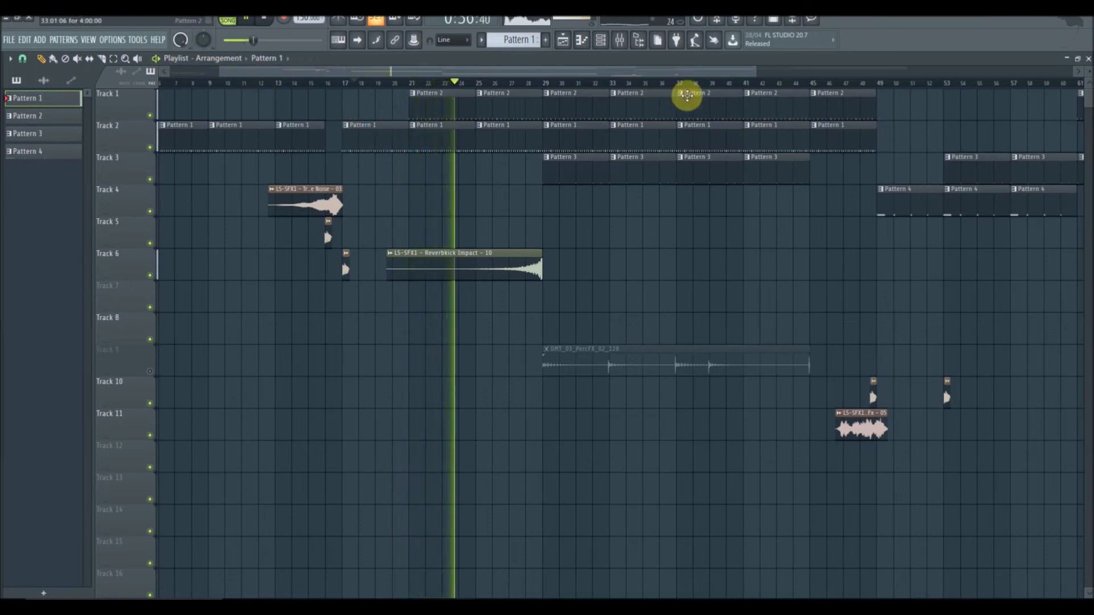
pyautogui.click(759, 84)
pyautogui.moveTo(694, 72); pyautogui.dragTo(818, 97)
pyautogui.click(637, 85)
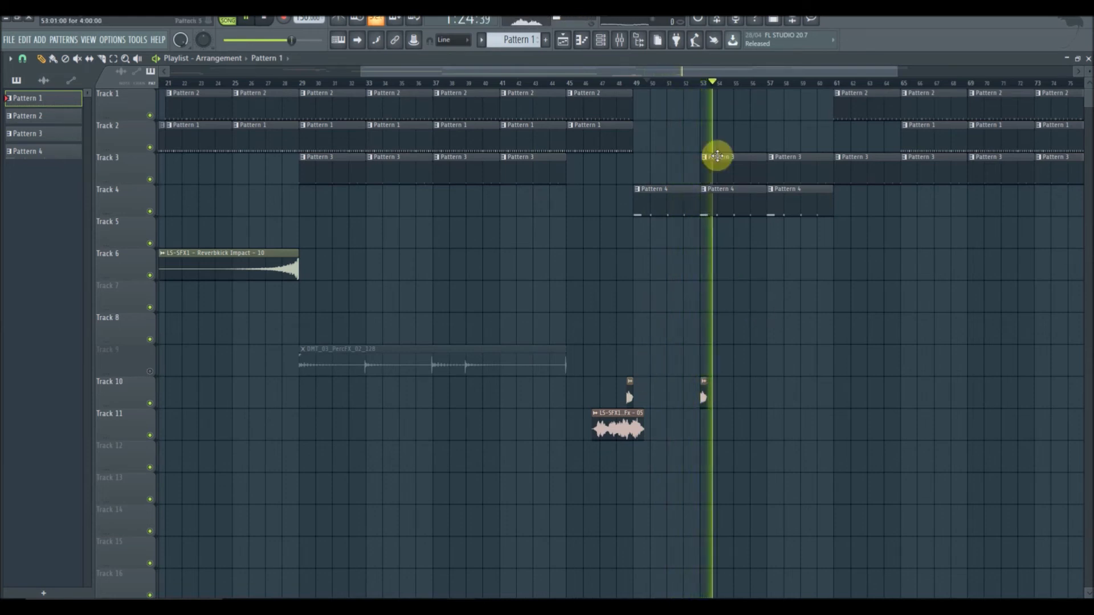
# Place a copy of Track 6's Reverbkick Impact clip on Track 7 so that it ends at bar 65
pyautogui.click(282, 263)
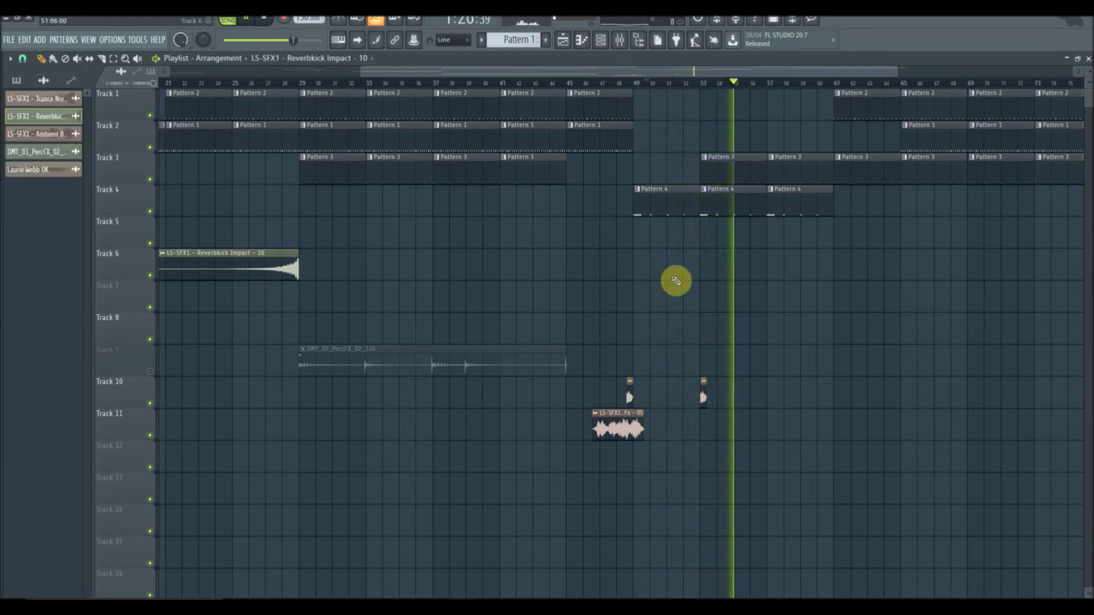
pyautogui.moveTo(757, 307)
pyautogui.mouseDown()
pyautogui.moveTo(767, 291)
pyautogui.moveTo(727, 291)
pyautogui.moveTo(806, 293)
pyautogui.mouseUp()
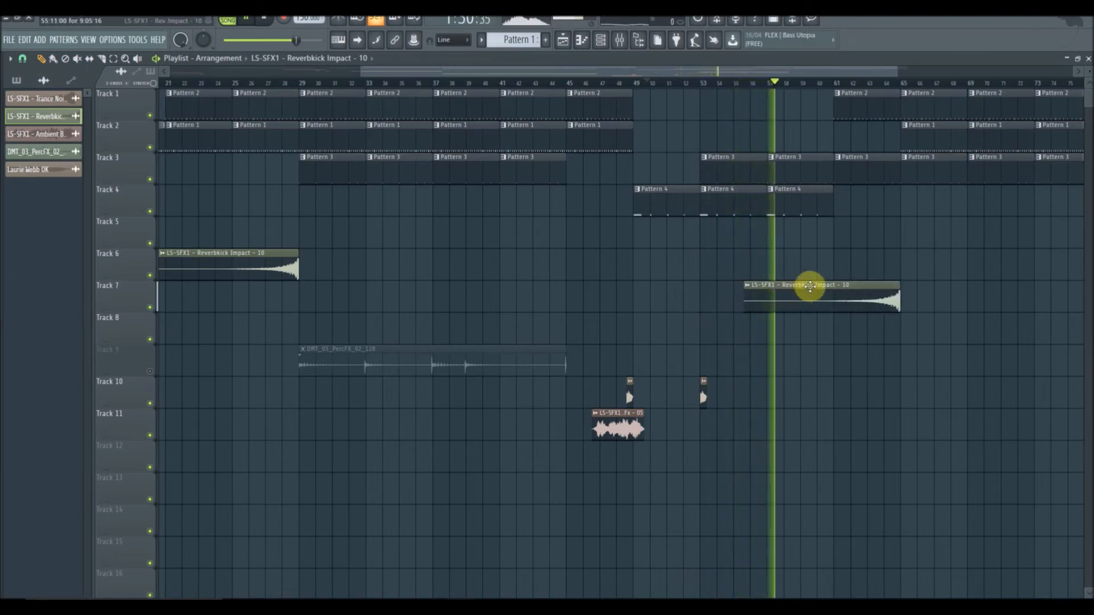
pyautogui.moveTo(808, 70); pyautogui.dragTo(875, 84)
pyautogui.moveTo(958, 100); pyautogui.dragTo(992, 176)
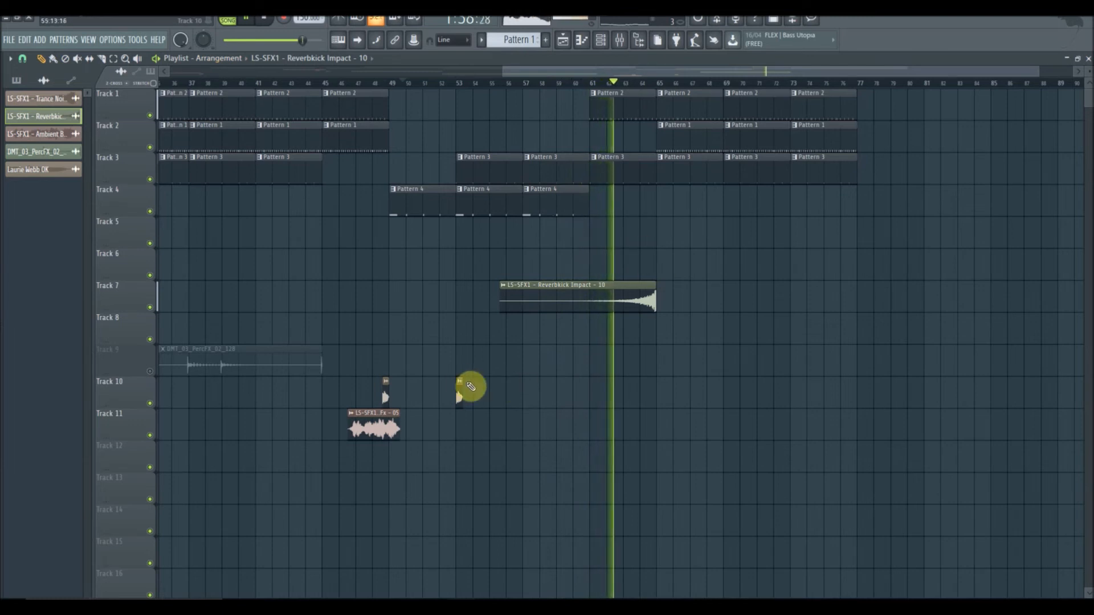
# Place a copy of Track 10's short vocal "OK" clip on Track 10 in bar 63 and play the passage from bar 61
pyautogui.click(460, 387)
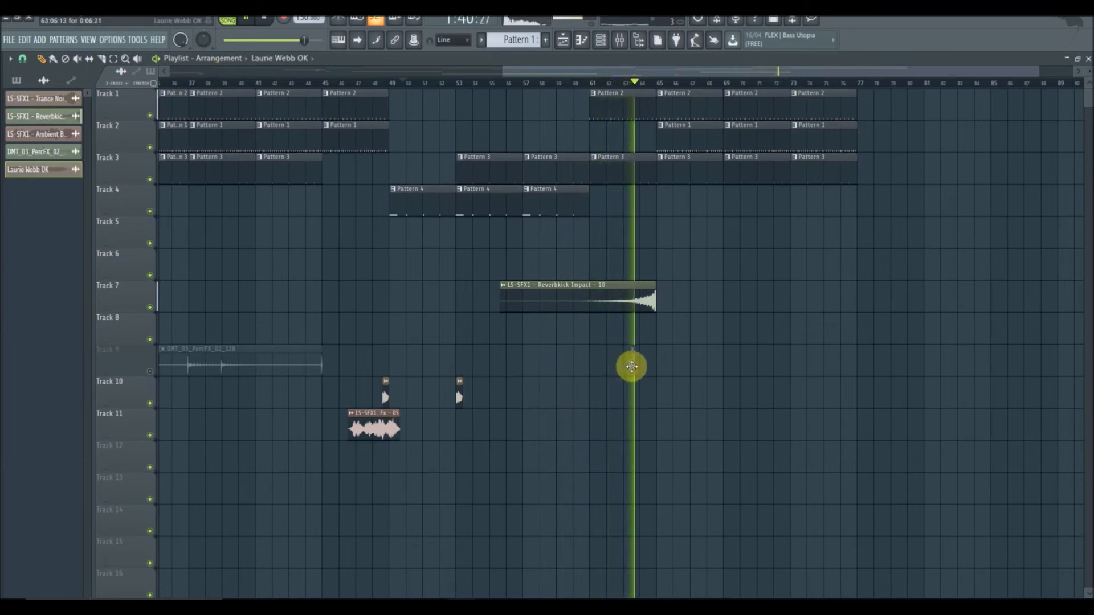
pyautogui.click(633, 365)
pyautogui.moveTo(635, 365); pyautogui.dragTo(634, 395)
pyautogui.click(587, 82)
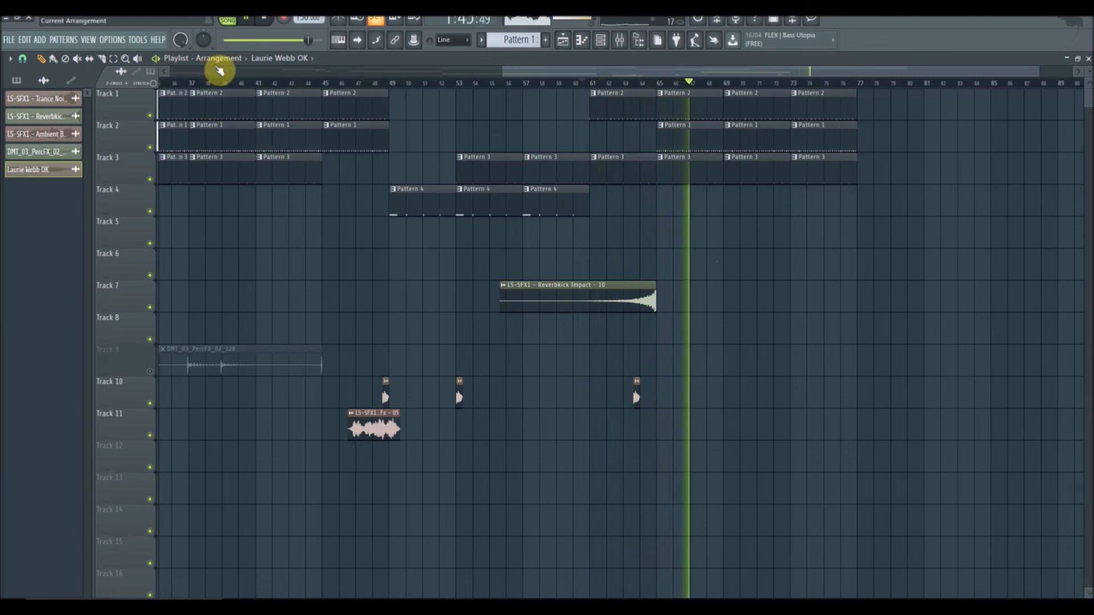
pyautogui.press('space')
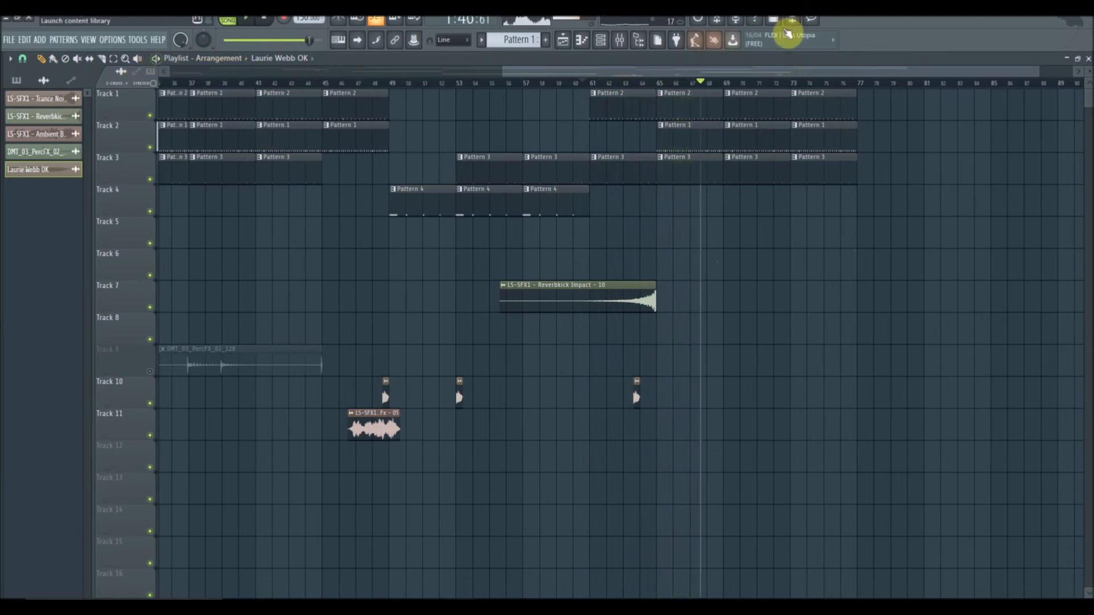
# Load the Kickstart effect into slot 3 of the 808 BM III mixer track
pyautogui.click(1089, 60)
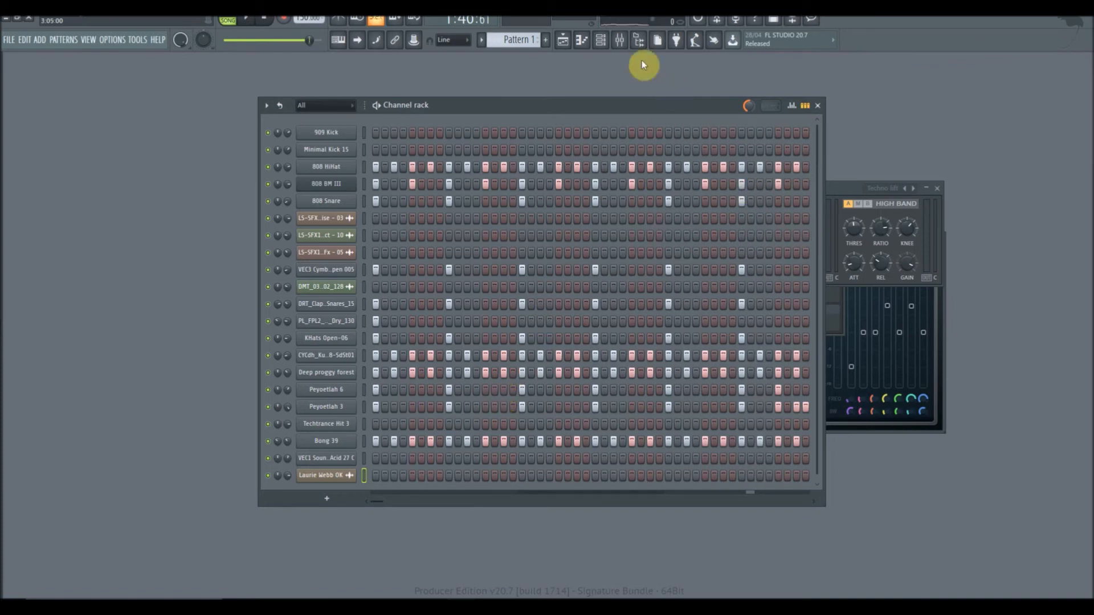
pyautogui.click(620, 40)
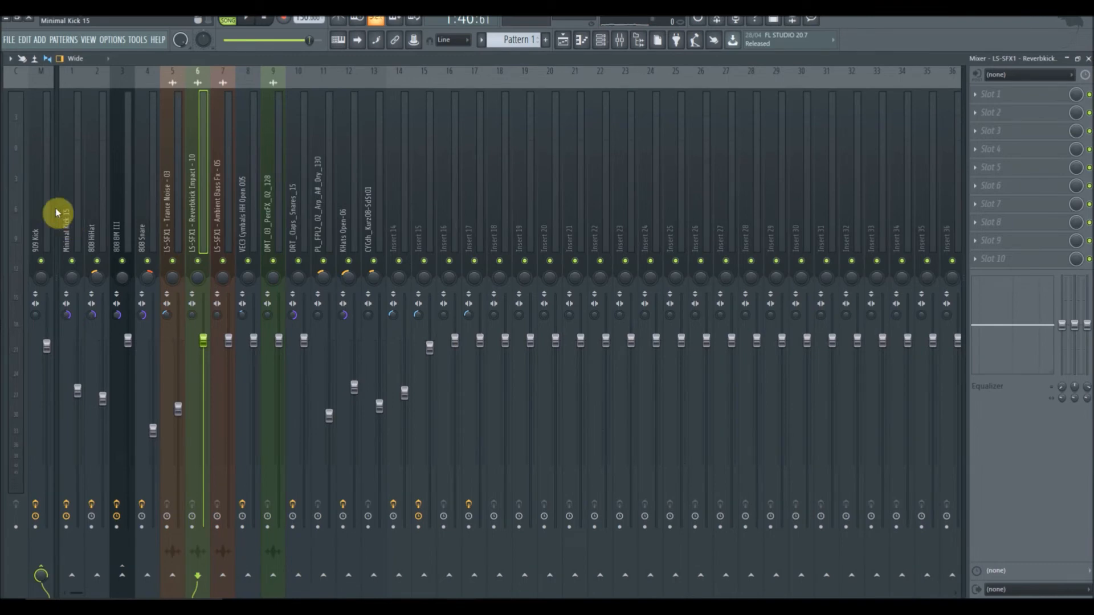
pyautogui.click(73, 227)
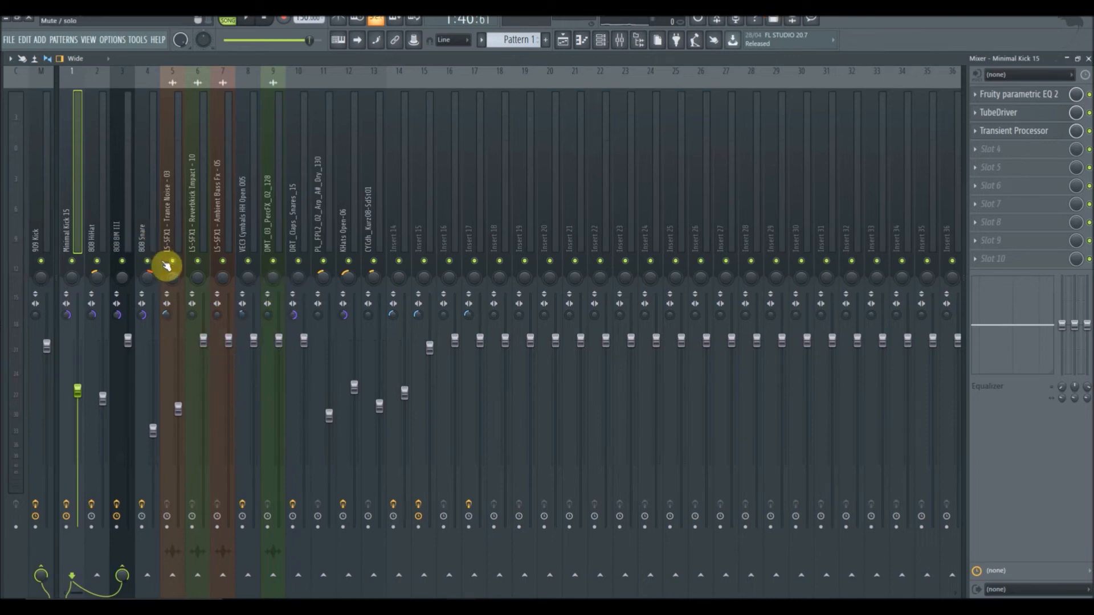
pyautogui.click(120, 237)
pyautogui.click(978, 137)
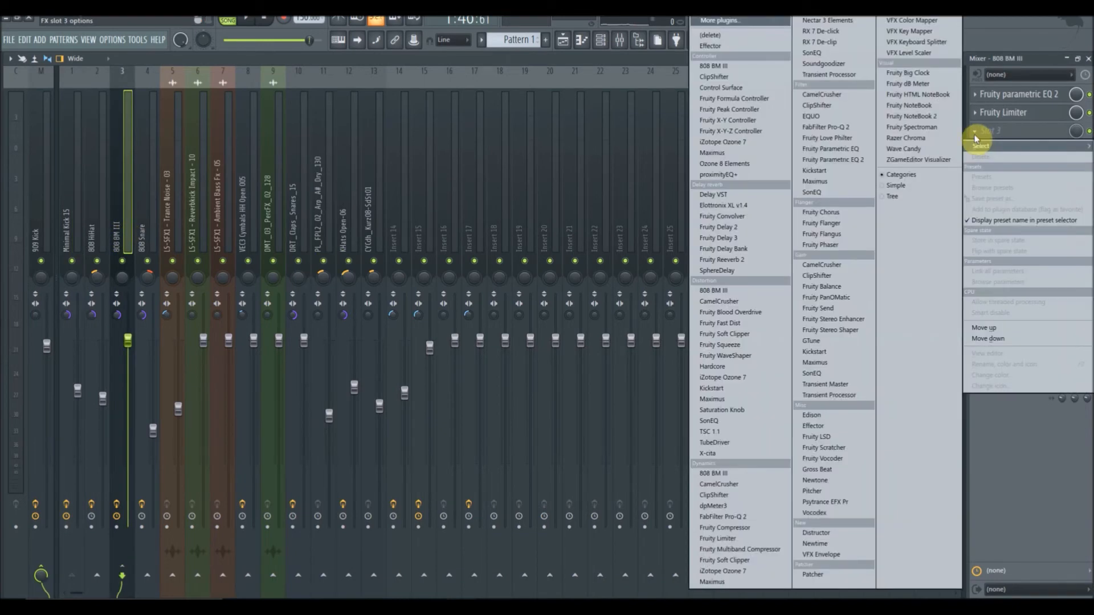
pyautogui.click(842, 350)
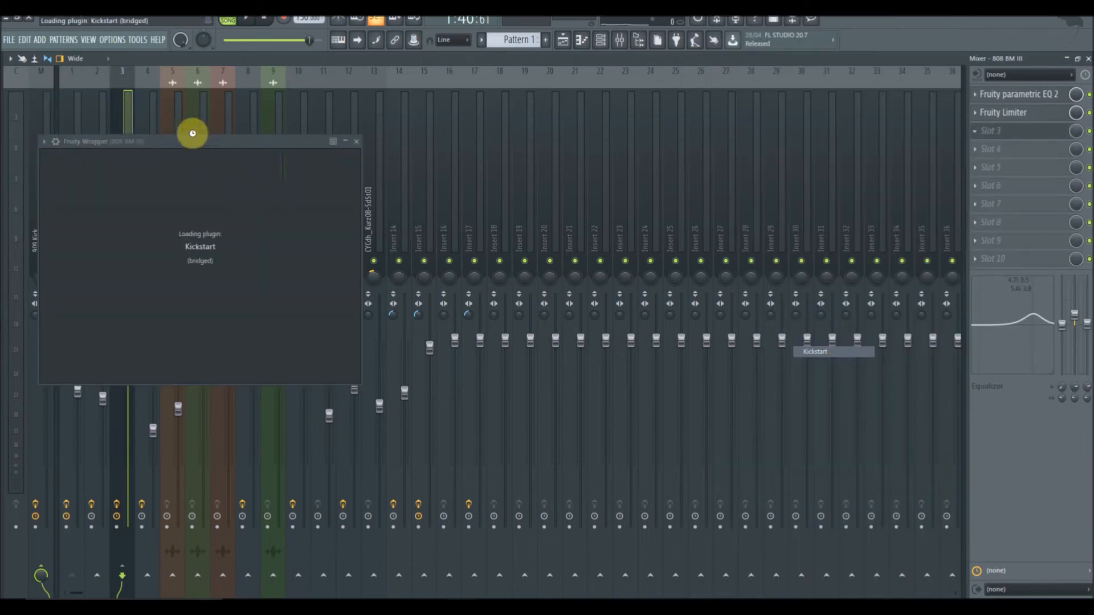
# Choose Kickstart's falling curve that fades out over the 1/4 cycle and set the mix to 51%
pyautogui.moveTo(179, 141); pyautogui.dragTo(522, 200)
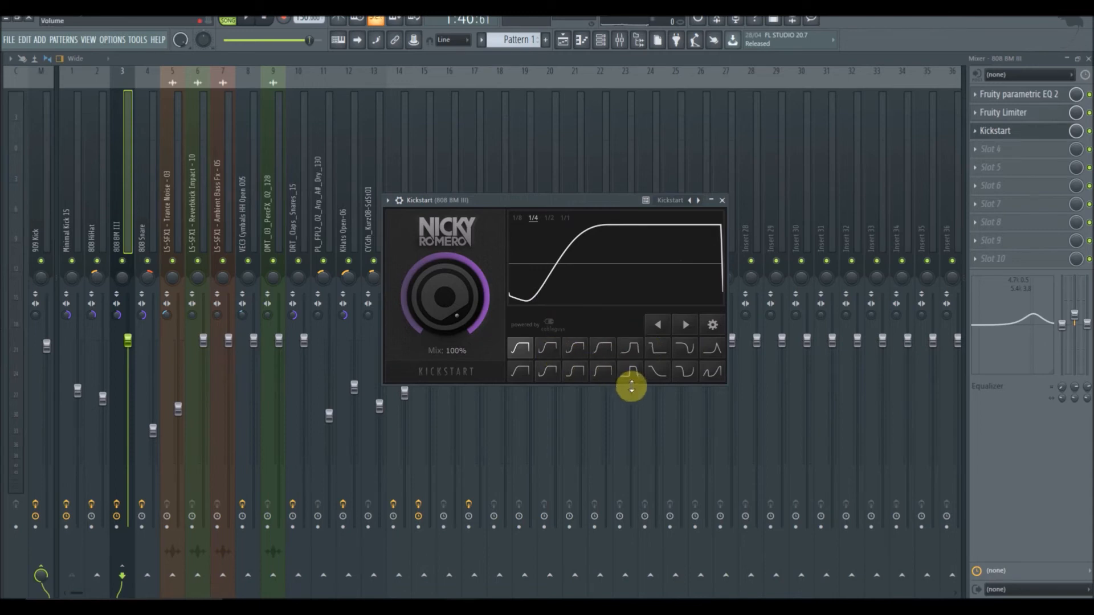
pyautogui.click(655, 375)
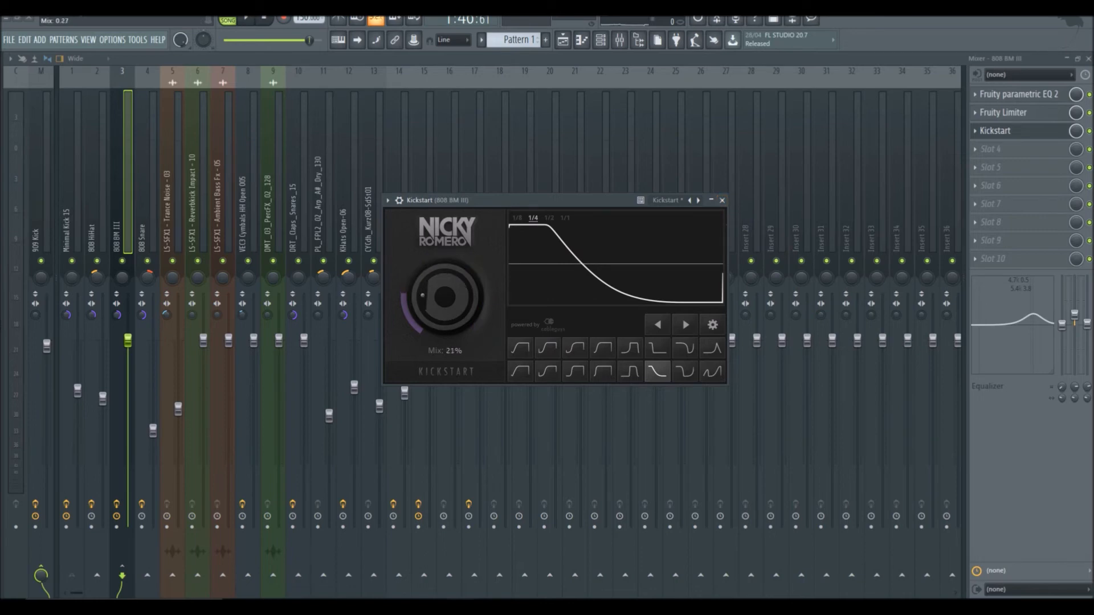
pyautogui.click(1089, 60)
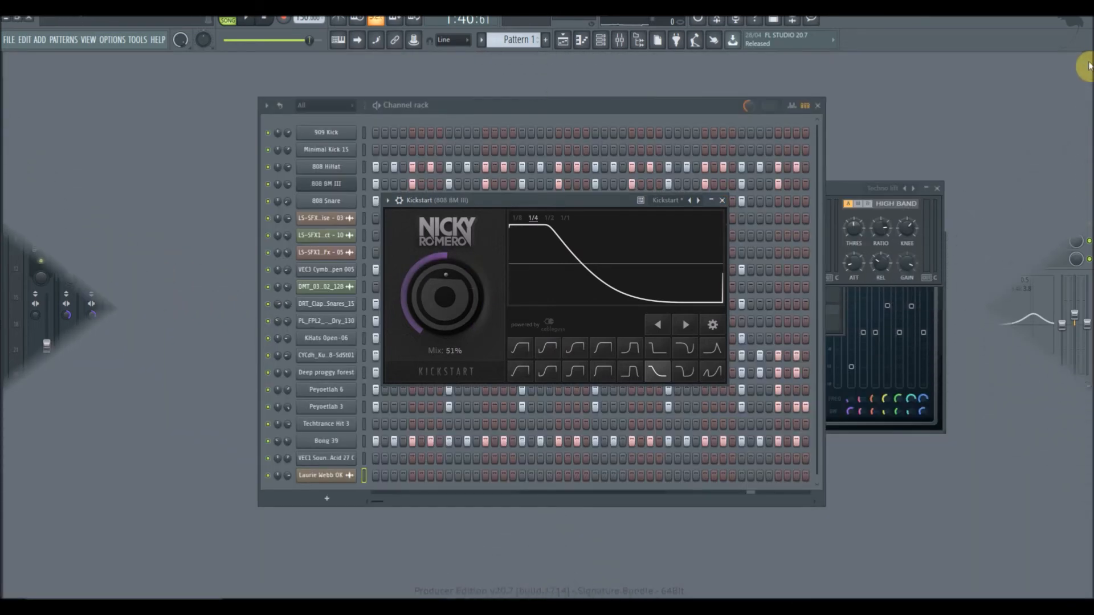
# Play Pattern 1 and toggle solo on the 808 BM III channel to compare the bass alone with the full pattern
pyautogui.click(377, 109)
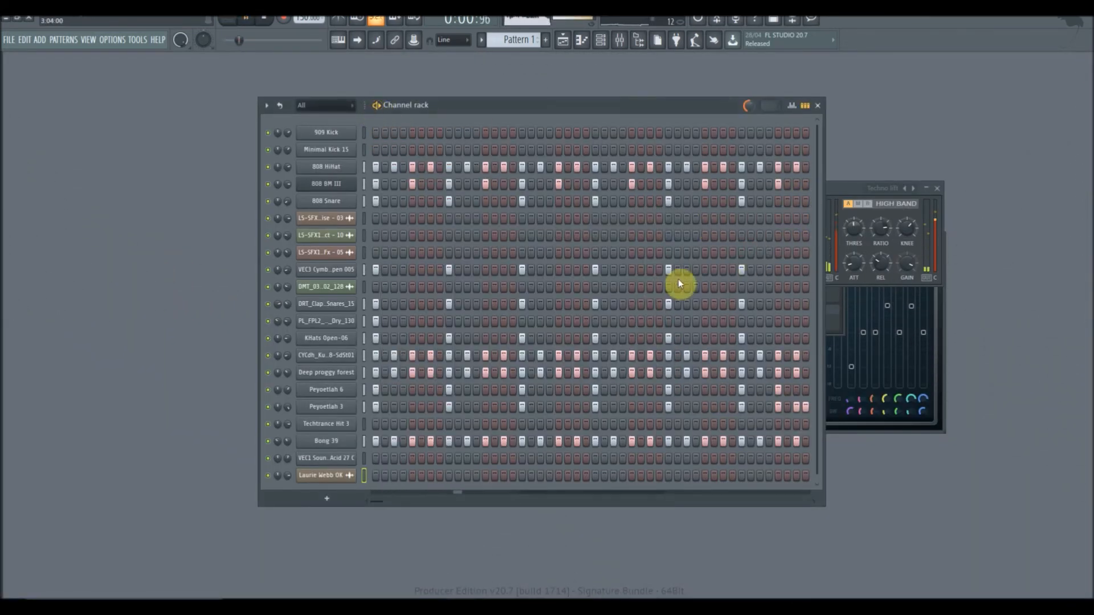
pyautogui.rightClick(270, 186)
pyautogui.click(280, 191)
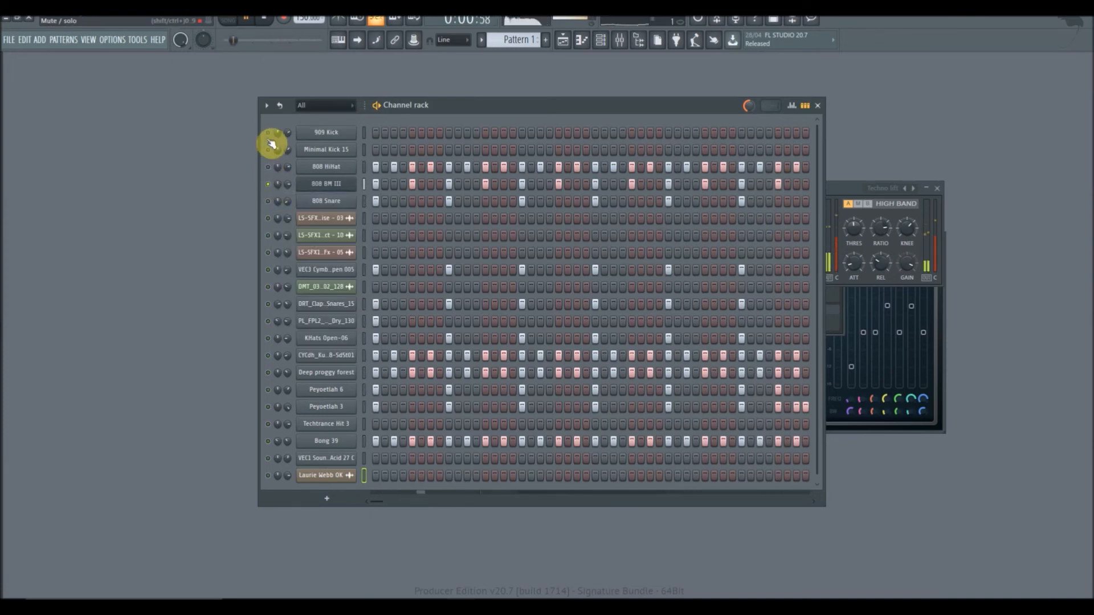
pyautogui.rightClick(271, 185)
pyautogui.click(285, 192)
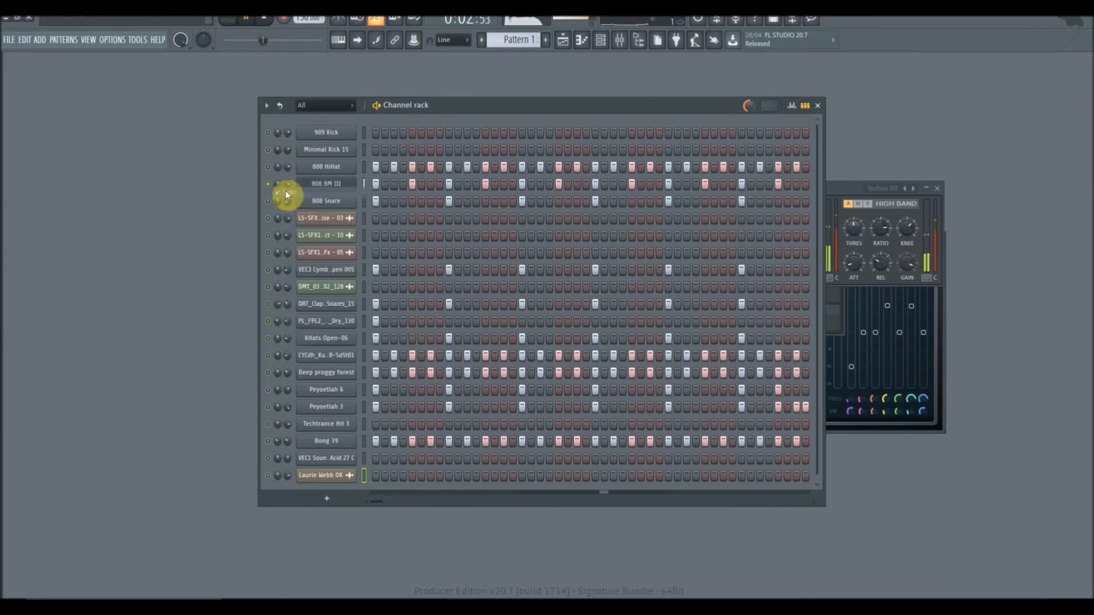
# Play the arrangement from about bar 30 and lower the 808 BM III volume in the mixer
pyautogui.click(564, 41)
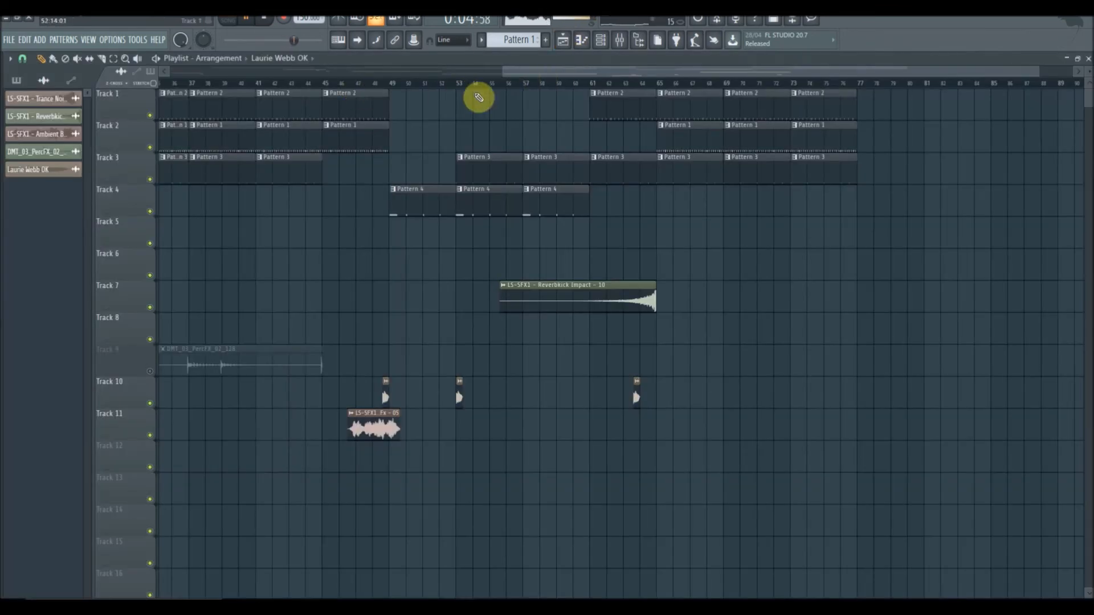
pyautogui.moveTo(536, 72); pyautogui.dragTo(349, 46)
pyautogui.click(427, 84)
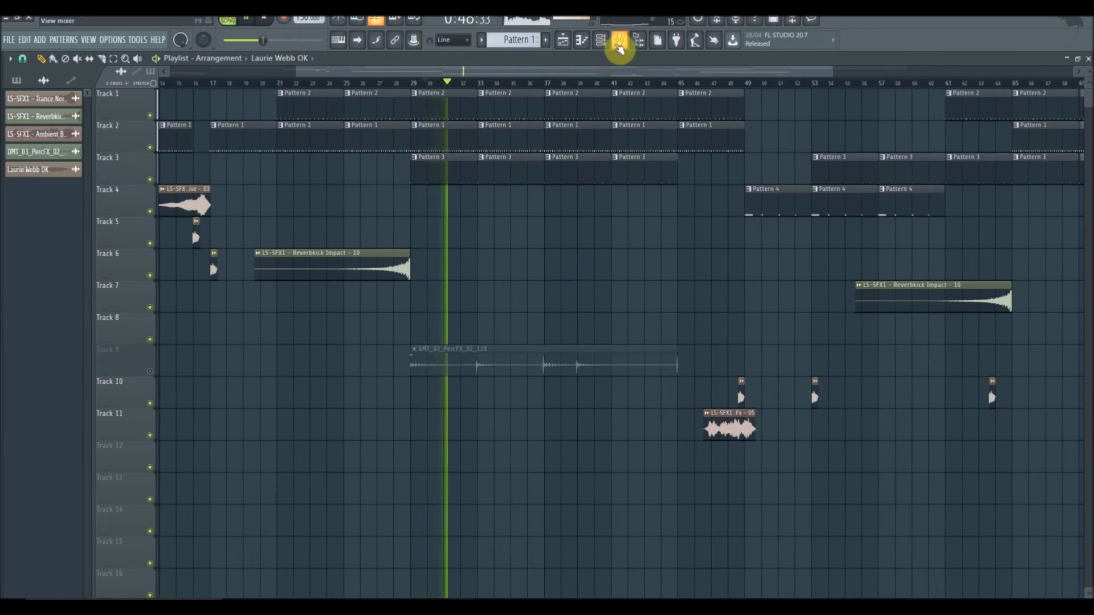
pyautogui.click(619, 41)
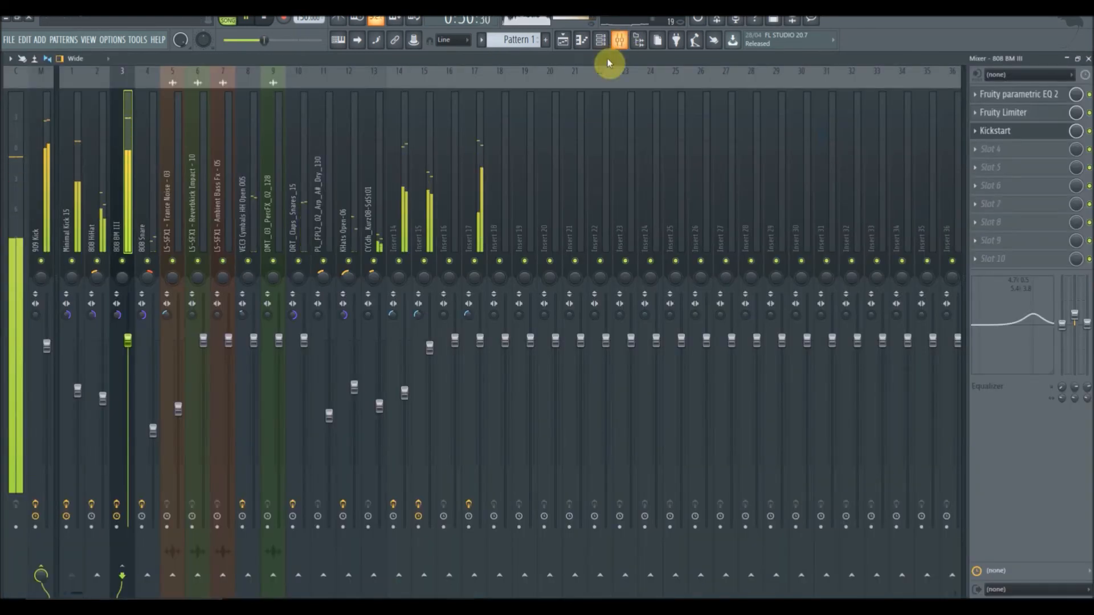
pyautogui.moveTo(128, 341); pyautogui.dragTo(128, 370)
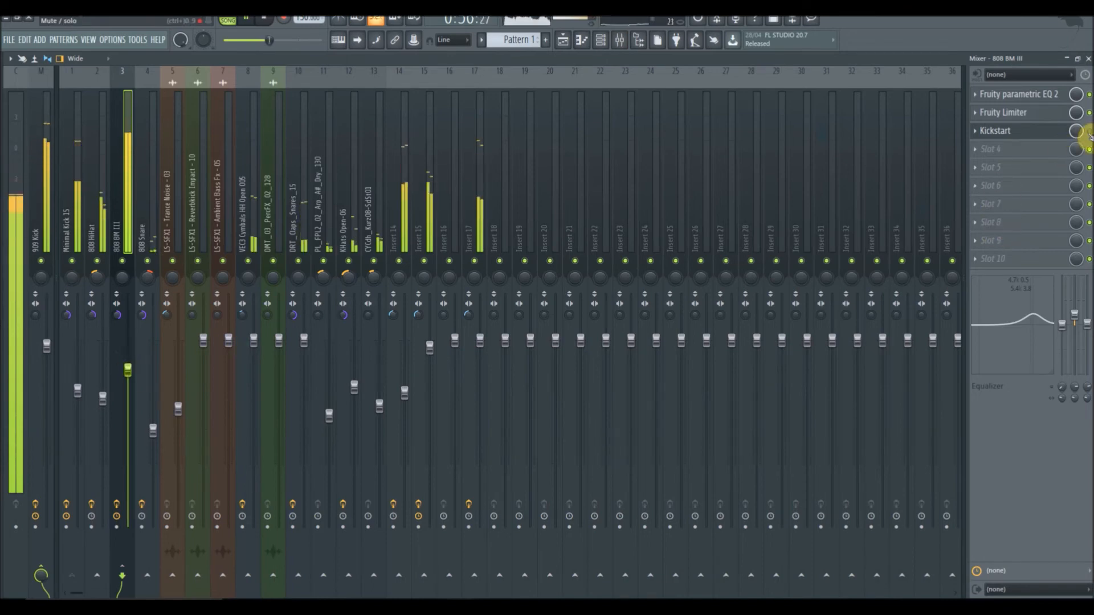
# Test Kickstart on the 808 BM III track at 100% mix and bypassed, settle on a 54% mix, and close the mixer
pyautogui.click(1064, 131)
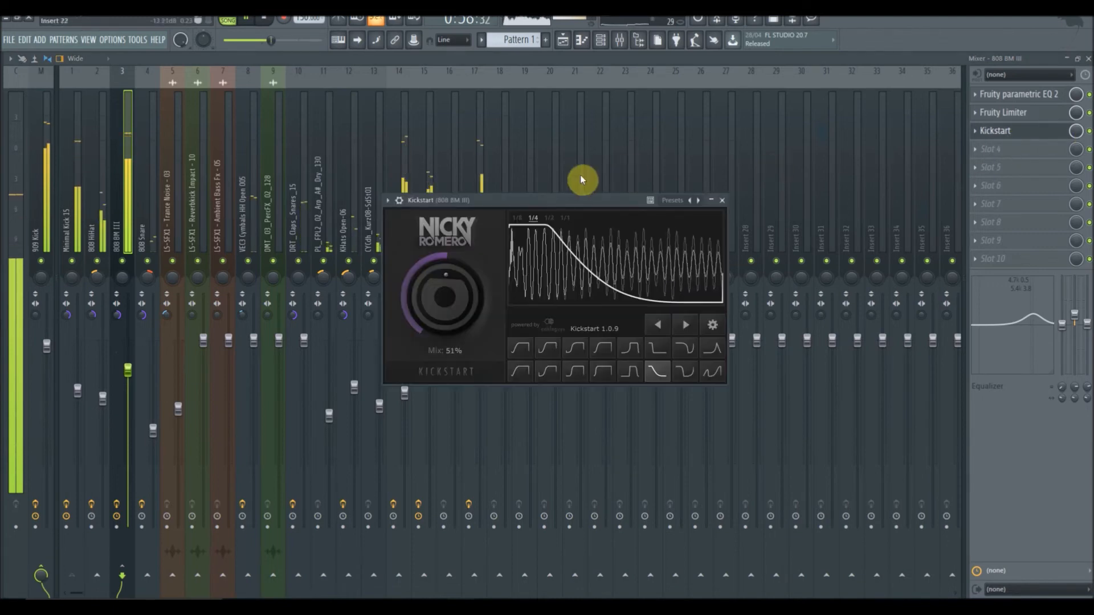
pyautogui.moveTo(445, 296); pyautogui.dragTo(445, 251)
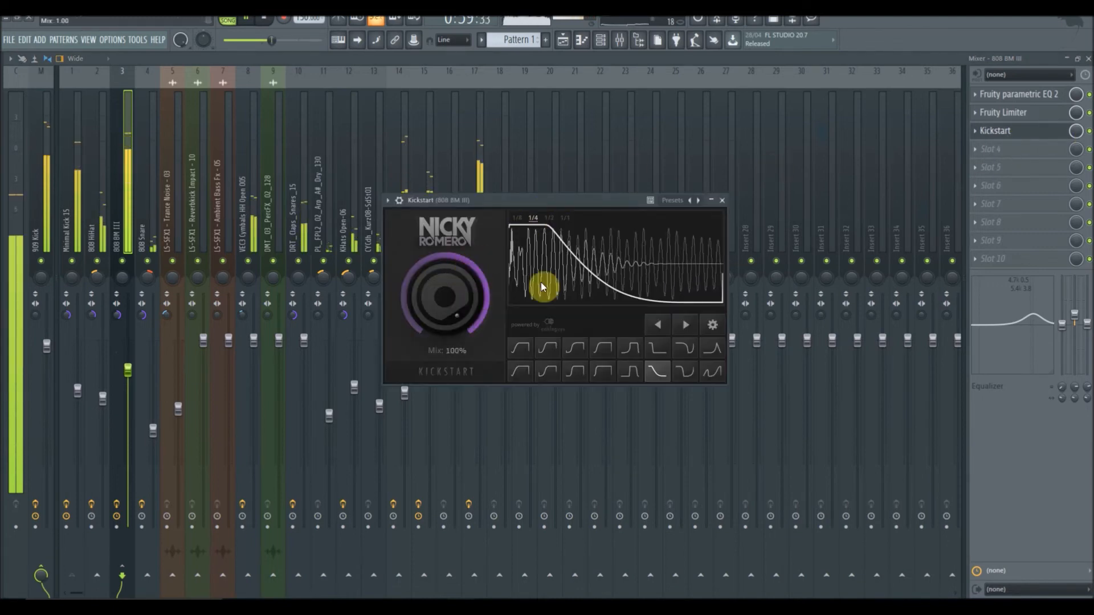
pyautogui.click(1089, 132)
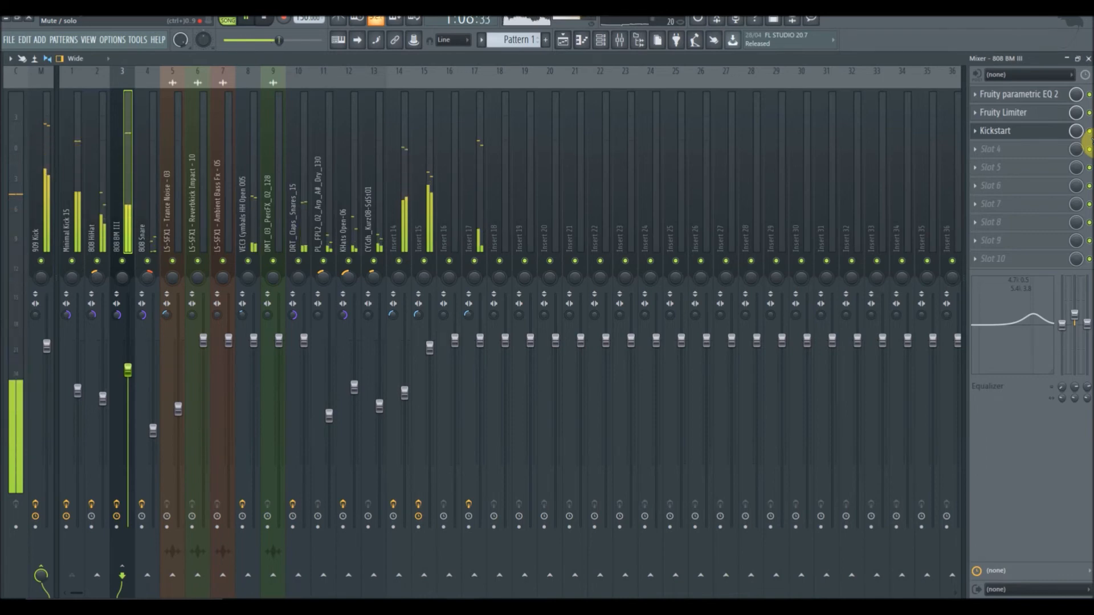
pyautogui.click(999, 136)
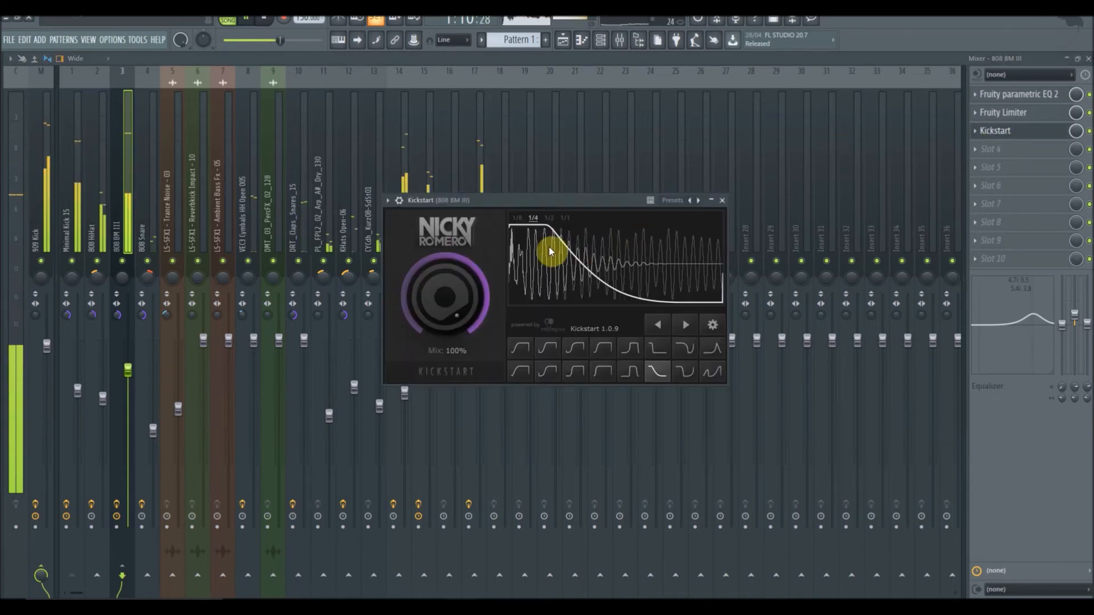
pyautogui.moveTo(481, 271); pyautogui.dragTo(481, 298)
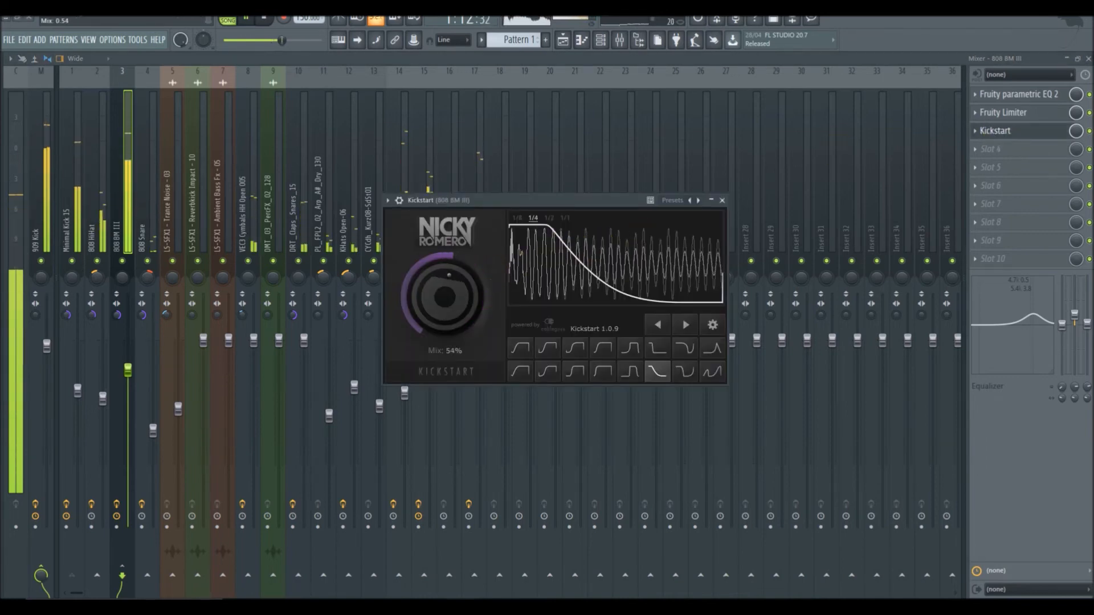
pyautogui.click(721, 200)
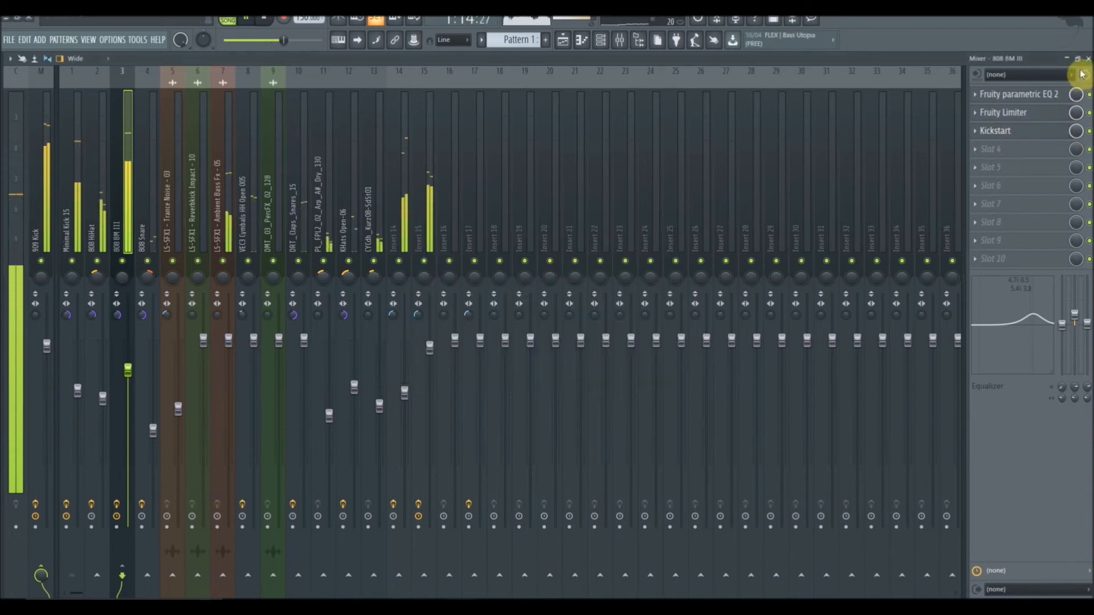
pyautogui.click(1087, 59)
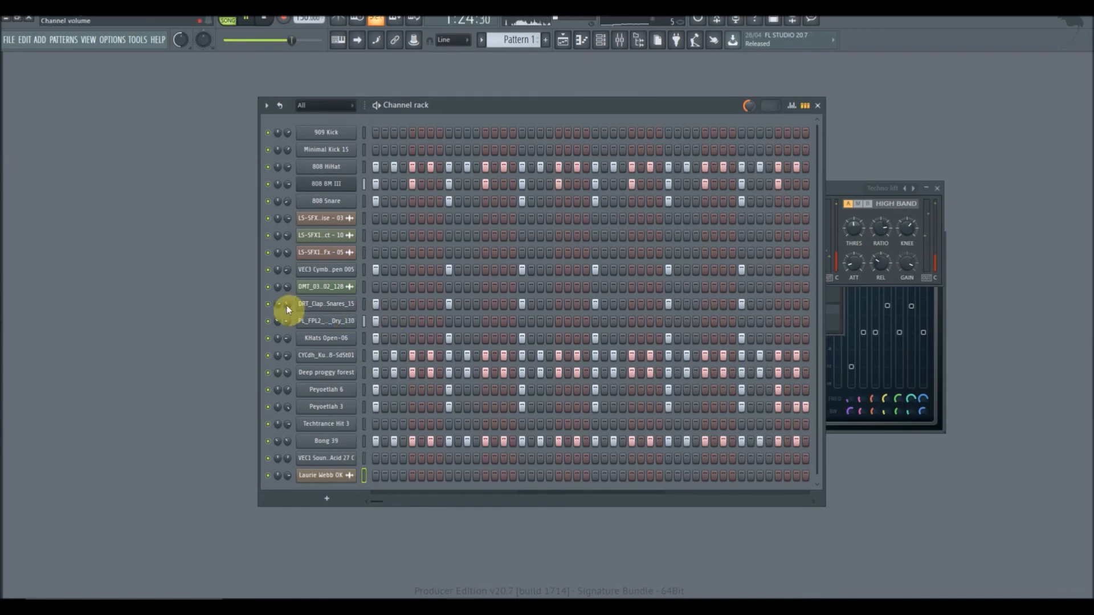
# Play Pattern 1 with the DRT_Claps_Snares_15 channel muted for comparison, and check Pattern 2 before returning to Pattern 1
pyautogui.click(381, 107)
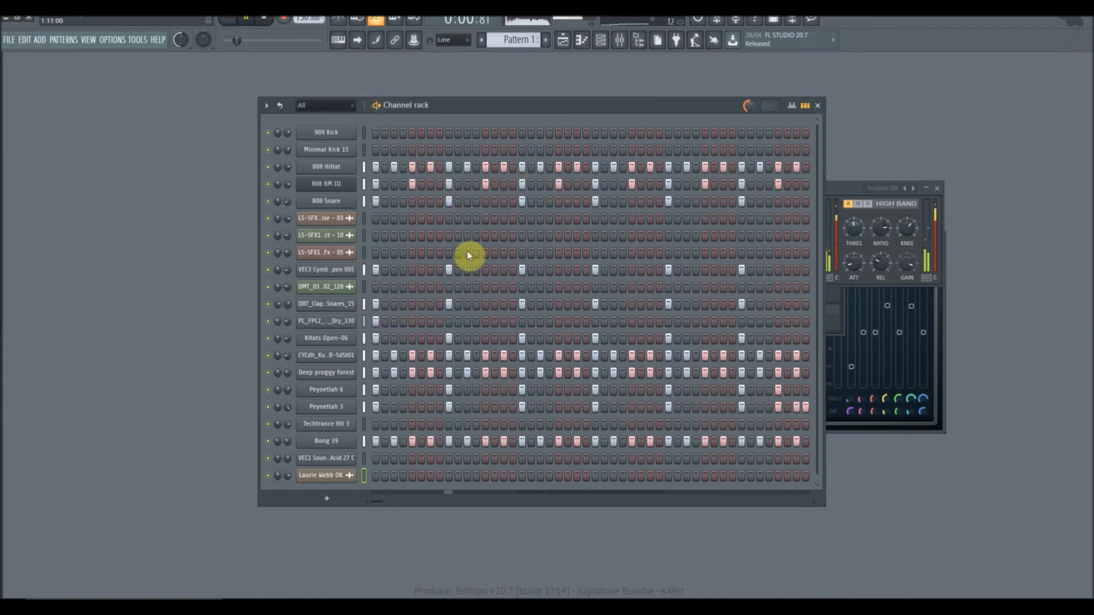
pyautogui.scroll(-1, 445, 292)
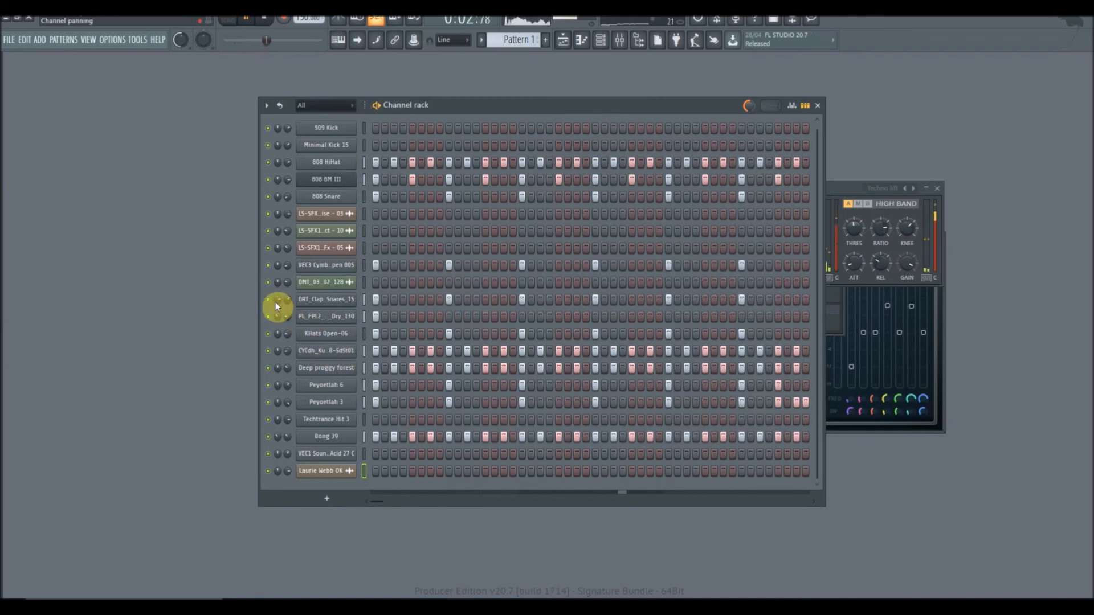
pyautogui.click(377, 107)
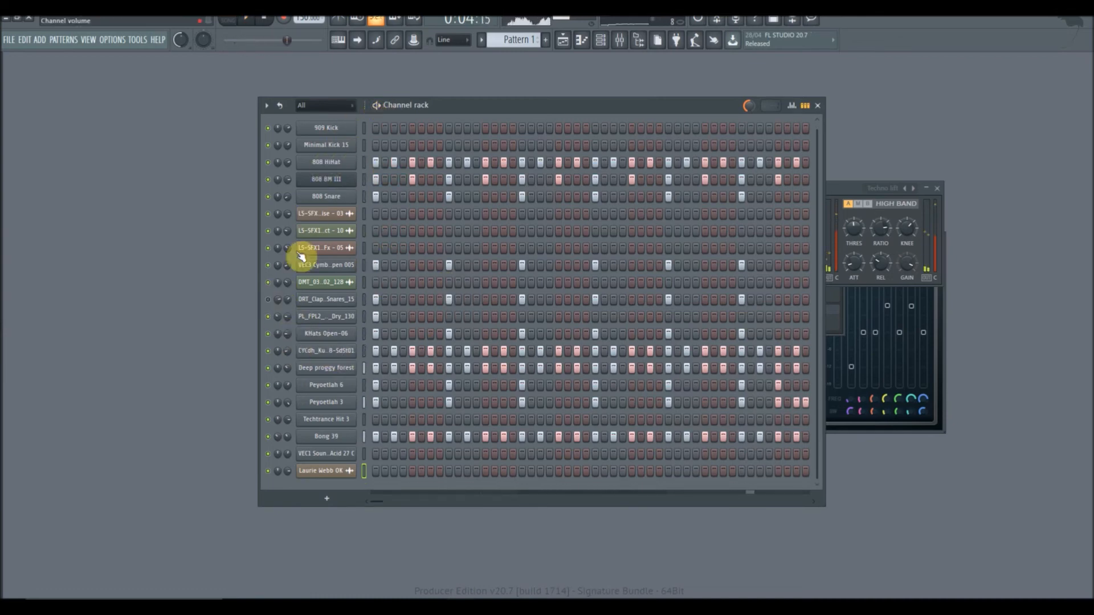
pyautogui.click(376, 107)
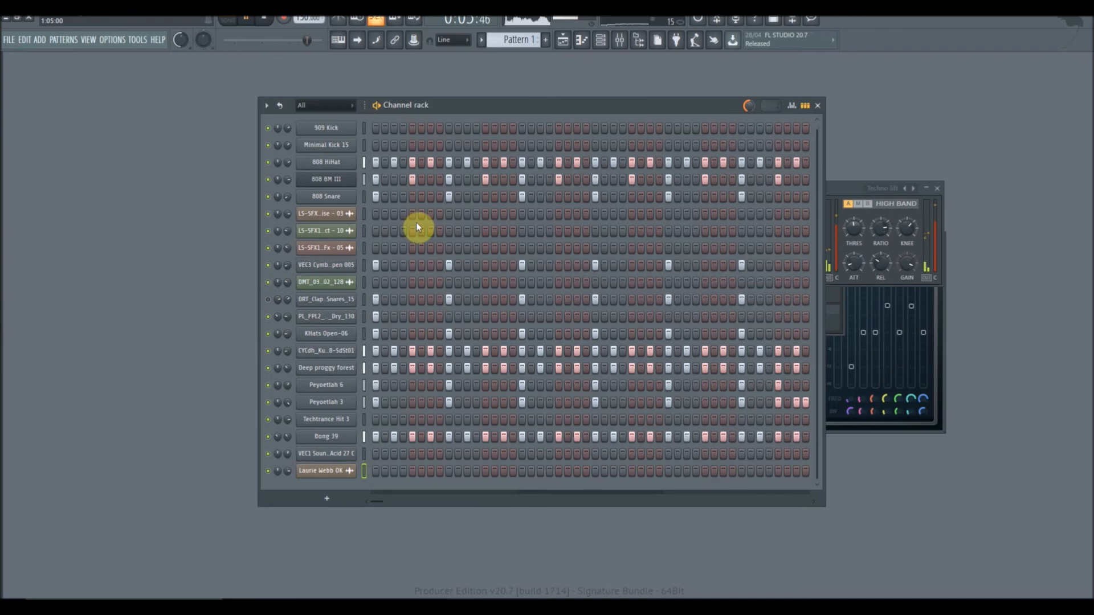
pyautogui.scroll(-1, 515, 40)
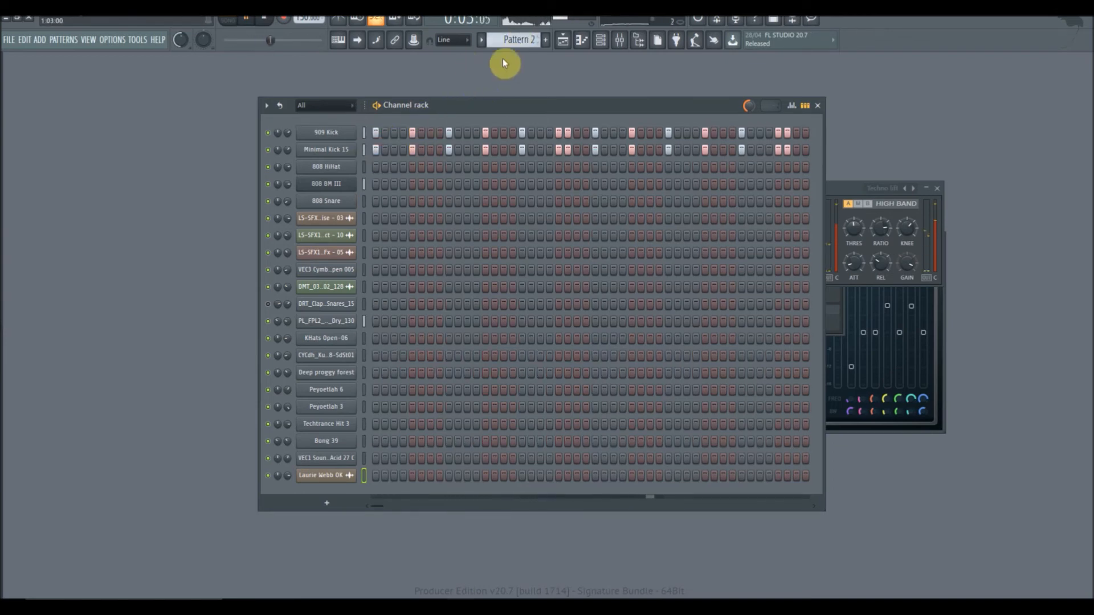
pyautogui.scroll(1, 513, 42)
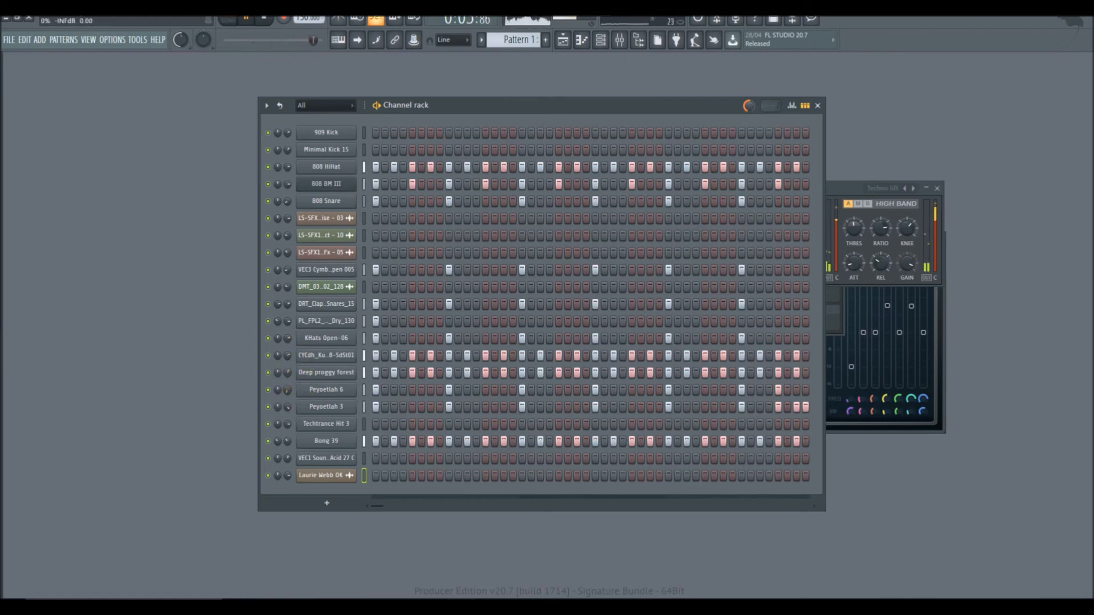
# Cut the Peyoetlah 6 steps from Pattern 1 and paste them into the same channel in the empty Pattern 6
pyautogui.rightClick(335, 392)
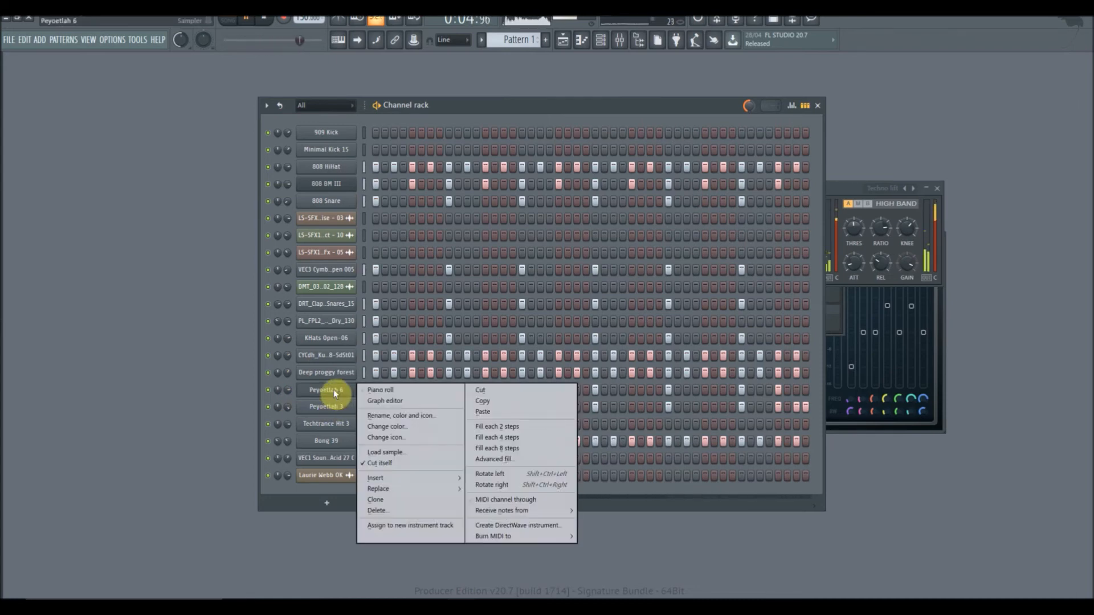
pyautogui.click(477, 391)
pyautogui.scroll(-3, 512, 38)
pyautogui.scroll(-1, 513, 38)
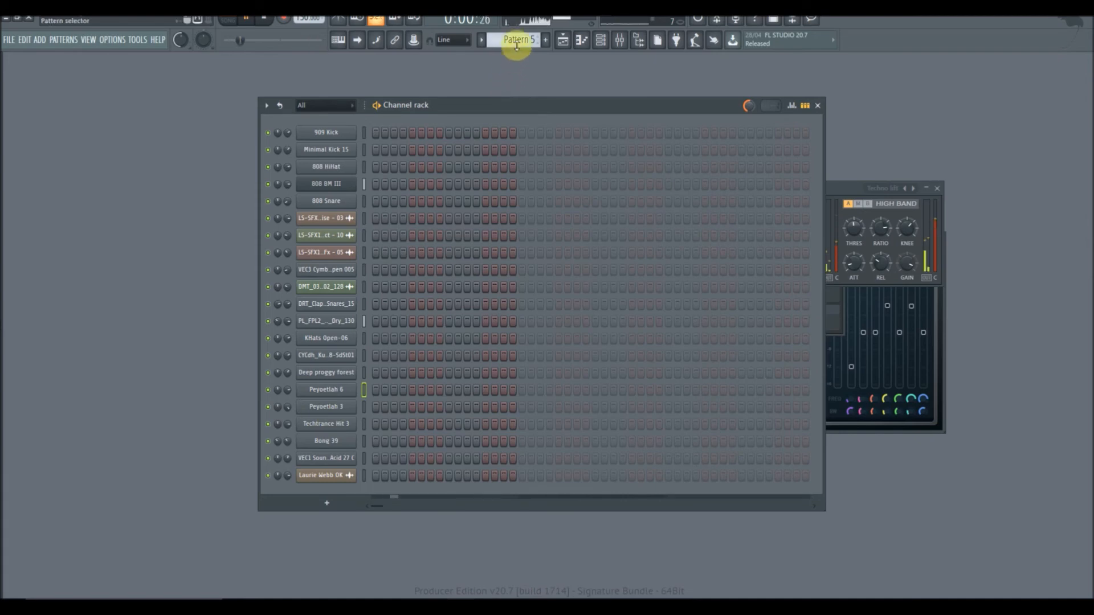
pyautogui.scroll(4, 517, 43)
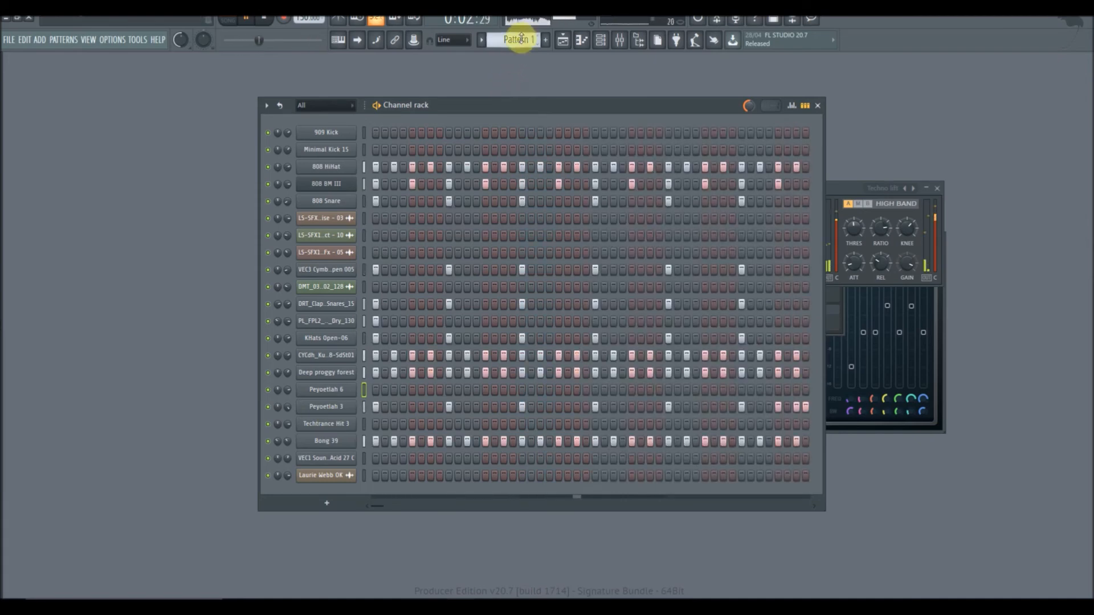
pyautogui.scroll(-5, 520, 38)
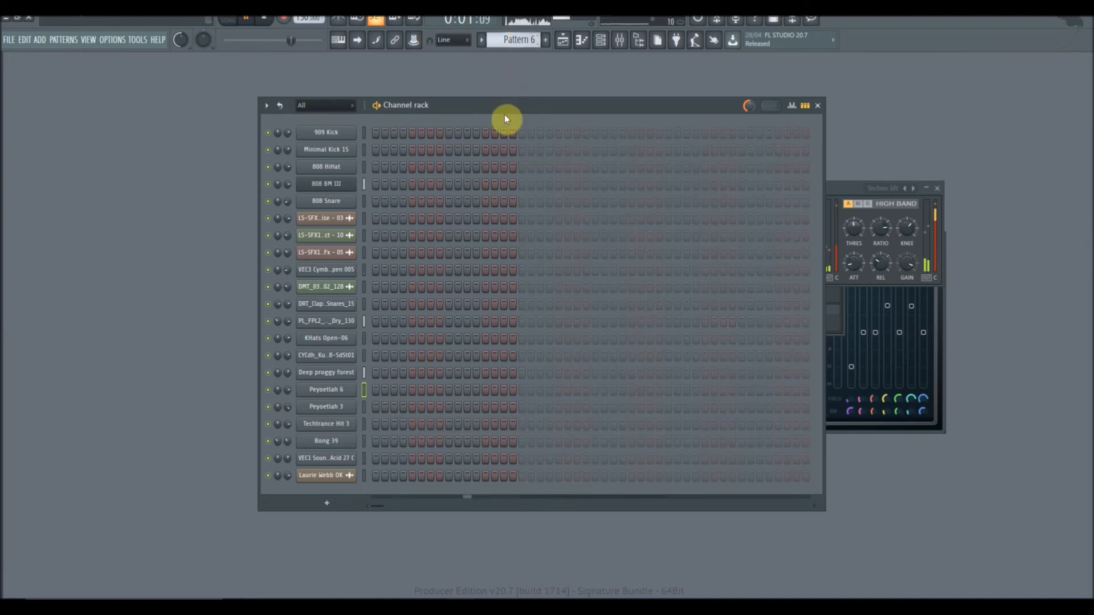
pyautogui.rightClick(344, 390)
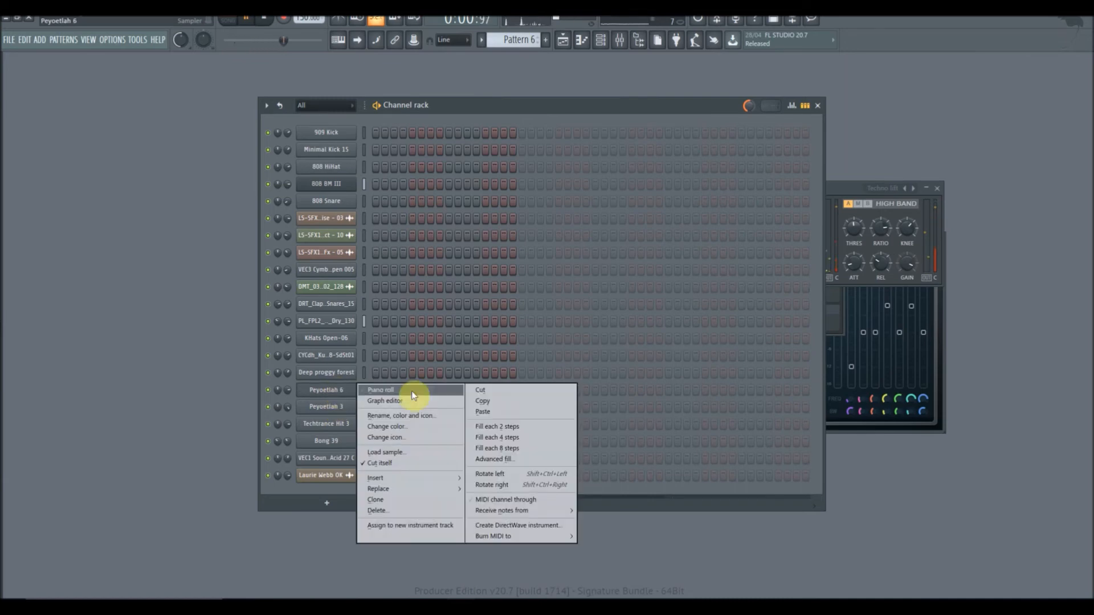
pyautogui.click(500, 412)
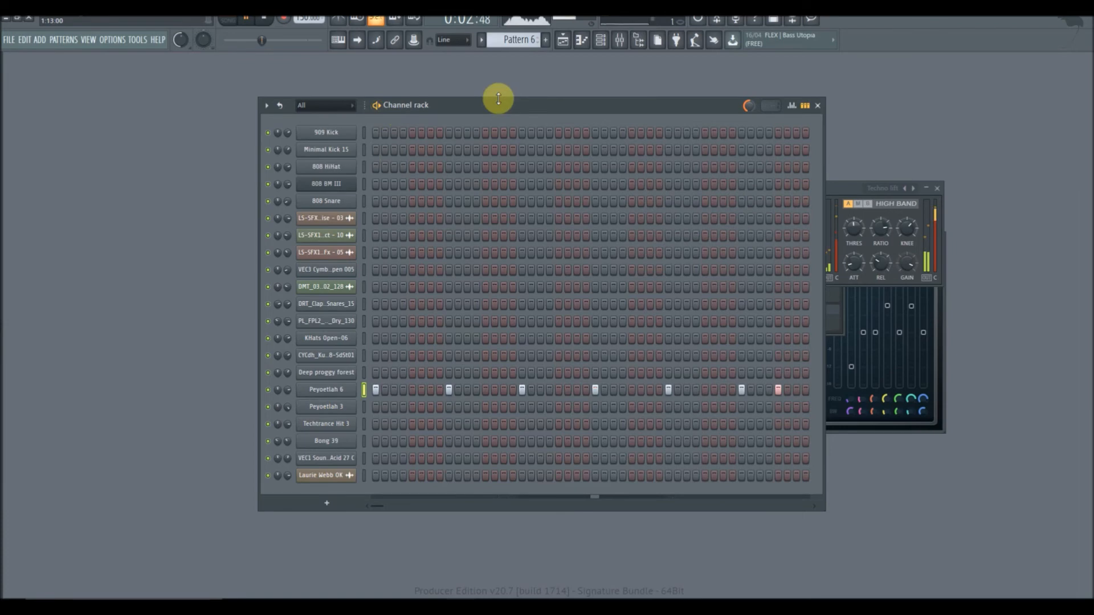
# Place four consecutive Pattern 6 clips on Track 5 from bar 61 up to bar 77, playing the arrangement from bar 61
pyautogui.click(564, 43)
pyautogui.moveTo(458, 74); pyautogui.dragTo(730, 105)
pyautogui.click(465, 236)
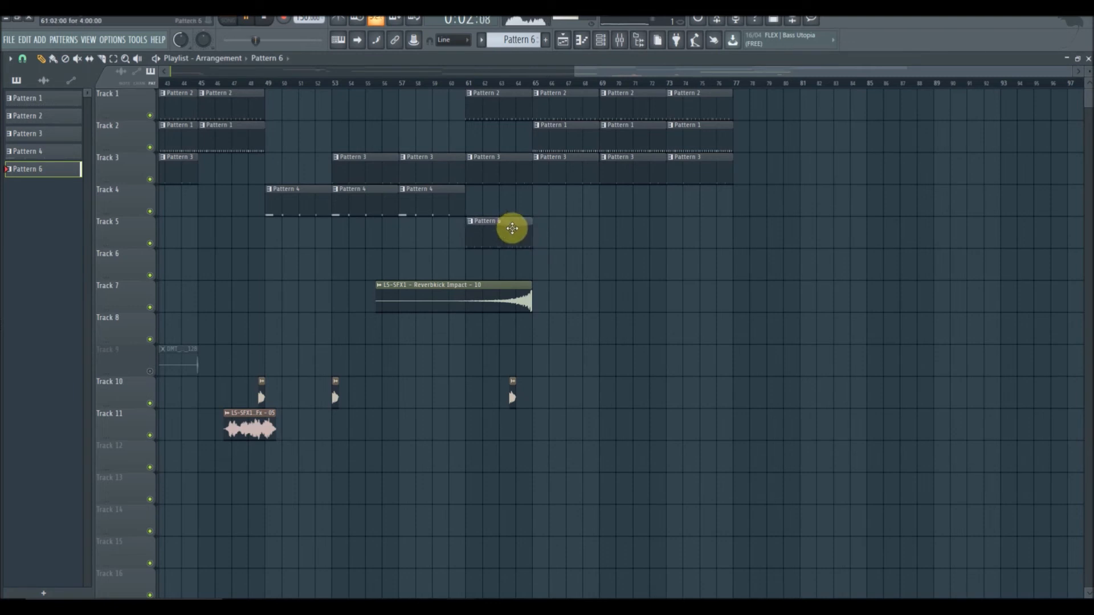
pyautogui.click(471, 81)
pyautogui.click(559, 238)
pyautogui.click(614, 237)
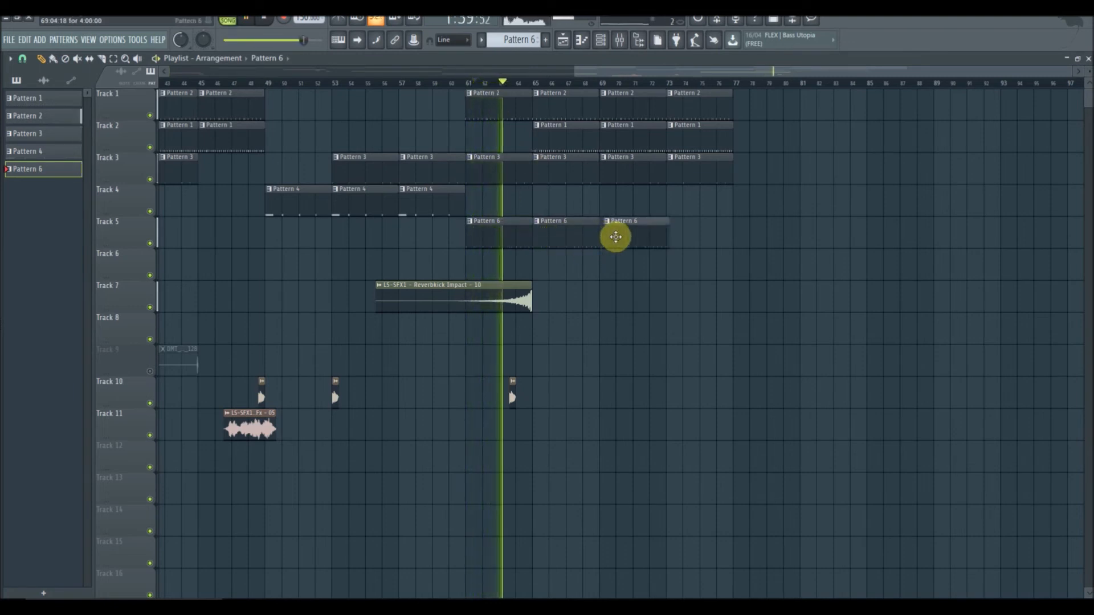
pyautogui.click(686, 235)
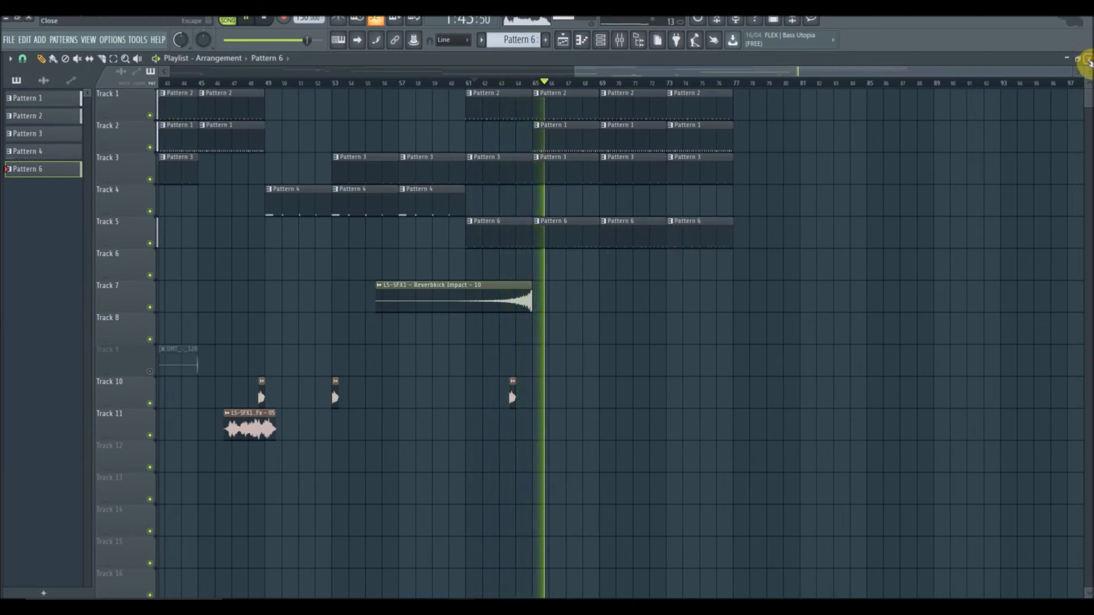
# In the Peyoetlah 6 track's Fruity parametric EQ 2, drop band 1 to its lowest level and shift band 2 to a lower frequency
pyautogui.click(1088, 59)
pyautogui.click(349, 393)
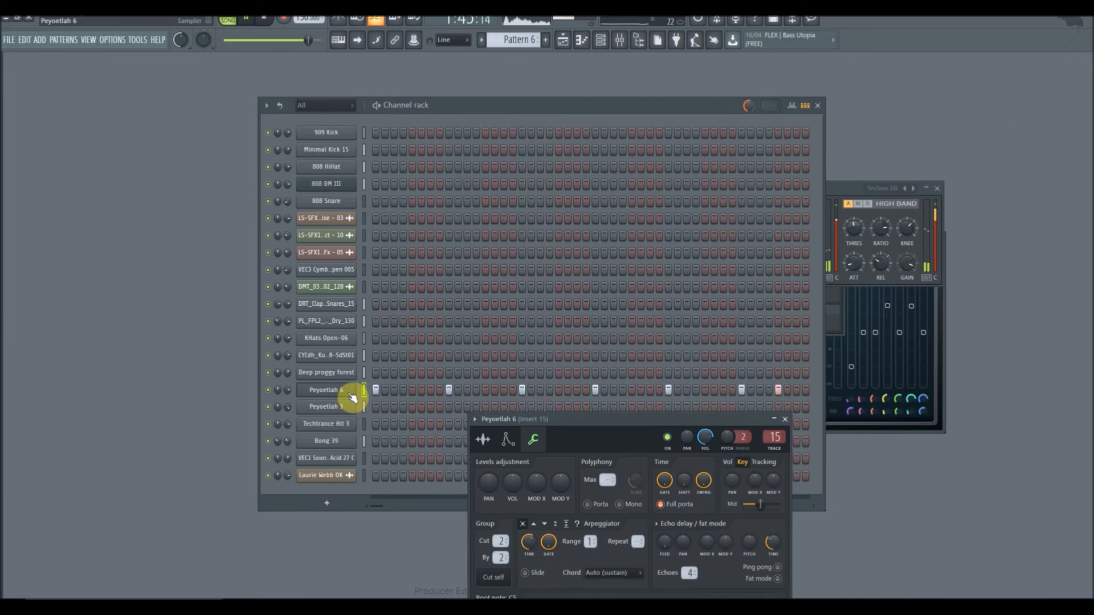
pyautogui.click(620, 42)
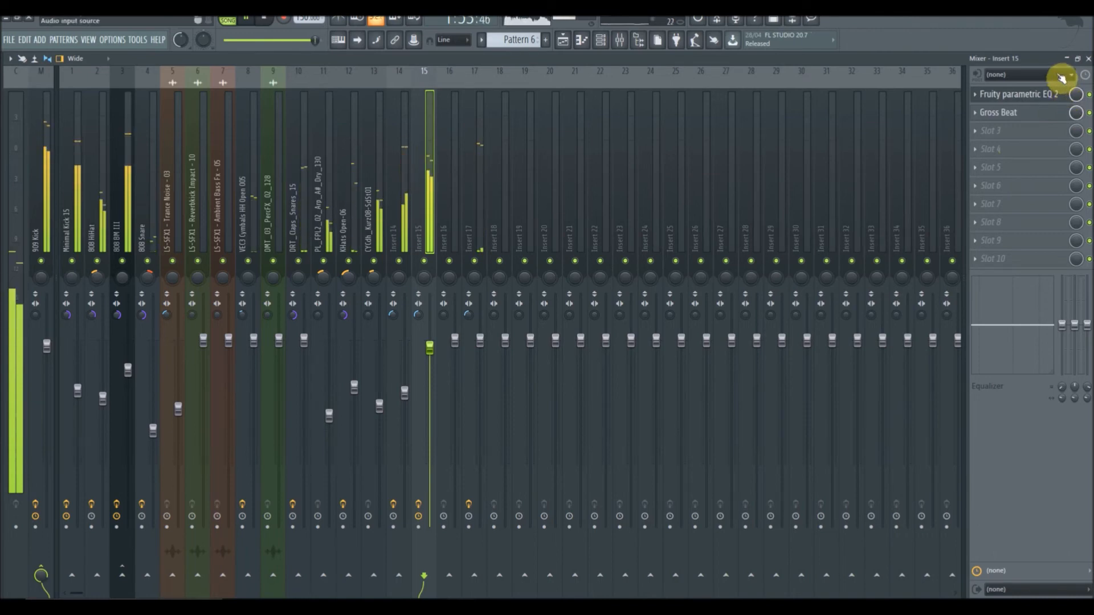
pyautogui.click(1037, 103)
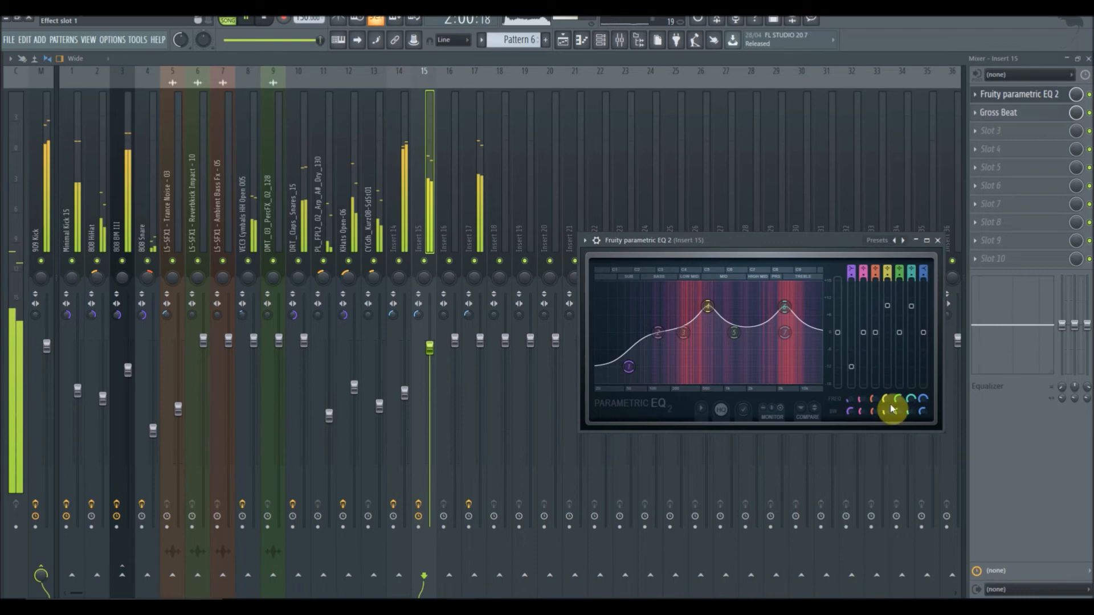
pyautogui.moveTo(851, 368); pyautogui.dragTo(864, 393)
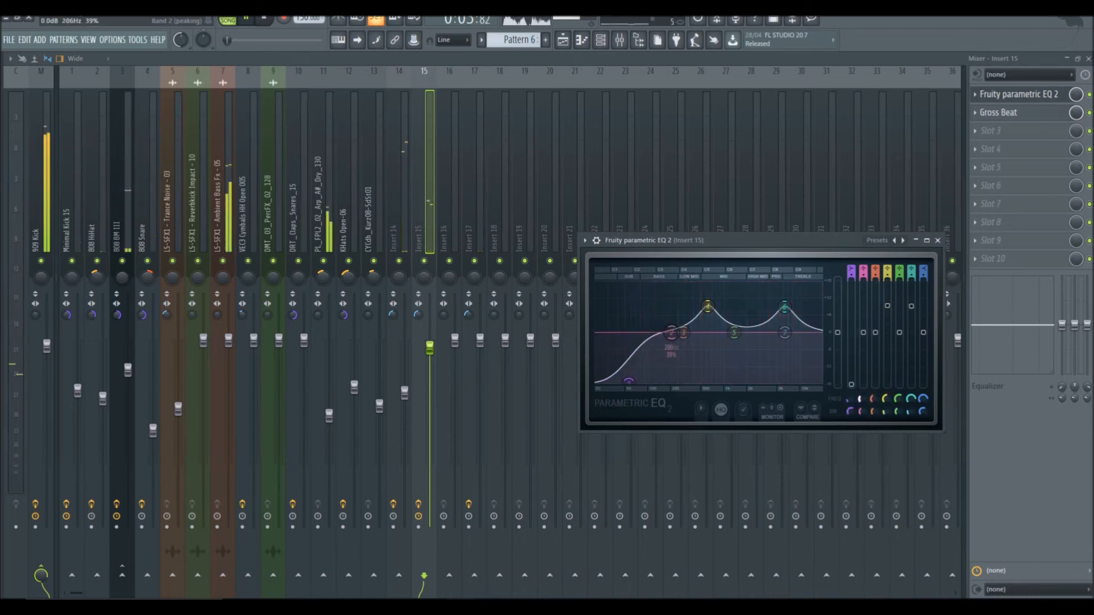
pyautogui.moveTo(743, 334); pyautogui.dragTo(660, 332)
# Add a fifth Pattern 6 clip on Track 5 at bar 77 and mark the time range from bar 61 to about bar 84
pyautogui.click(563, 40)
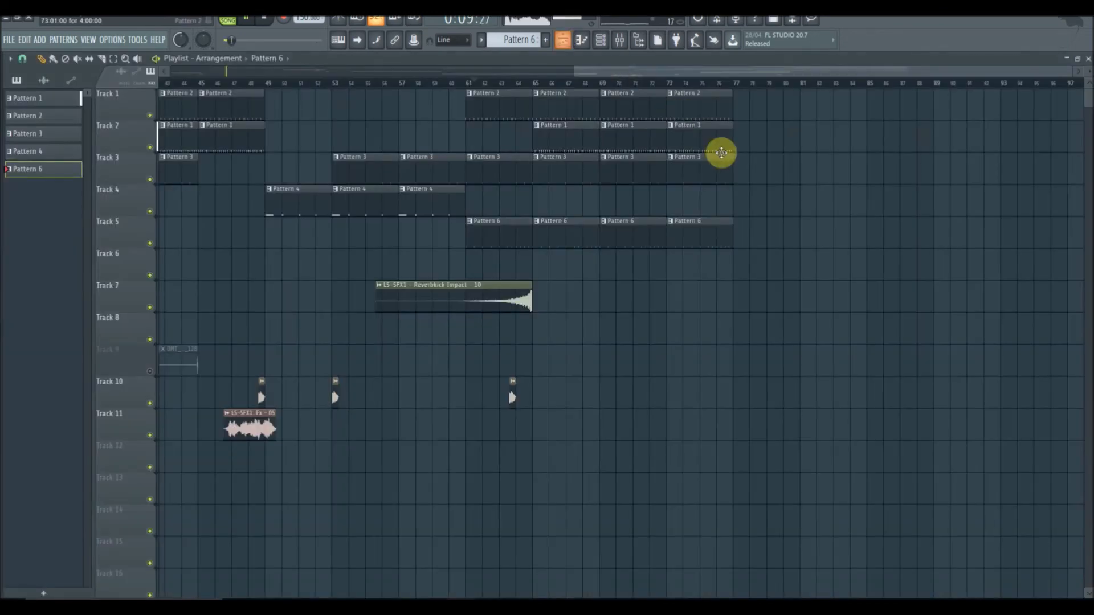
pyautogui.click(740, 235)
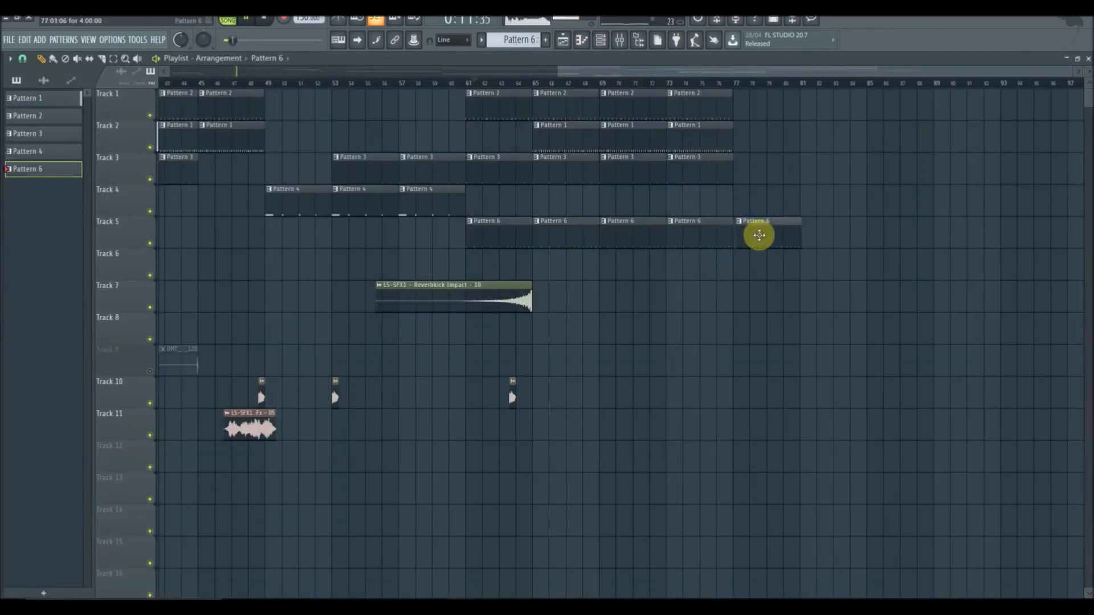
pyautogui.click(113, 58)
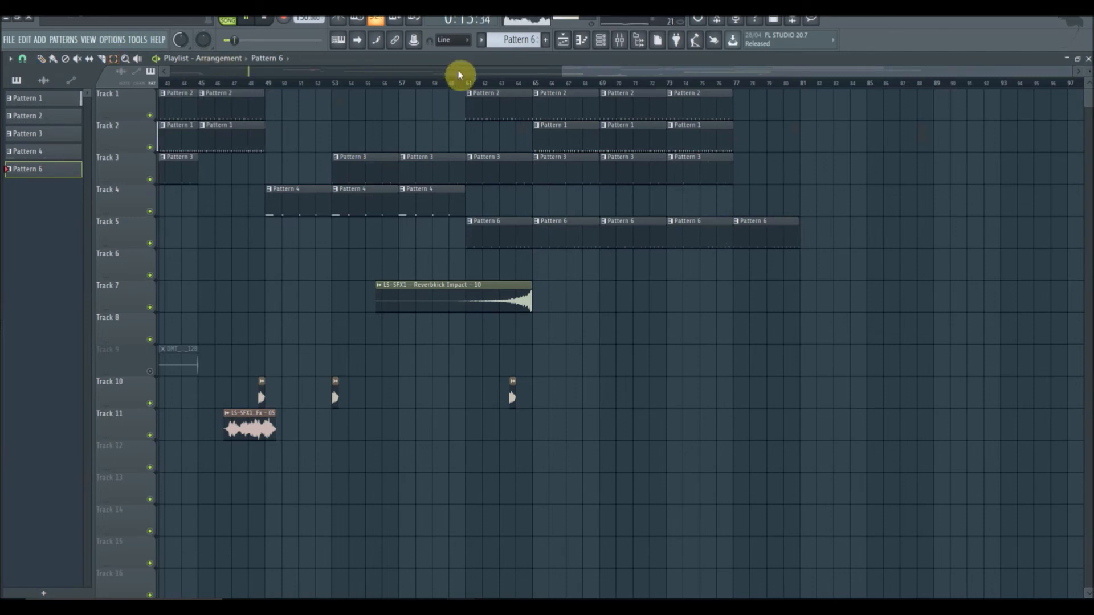
pyautogui.moveTo(465, 83); pyautogui.dragTo(635, 83)
pyautogui.moveTo(842, 115); pyautogui.dragTo(861, 115)
# Move band 4 of the Insert 15 parametric EQ down to about 436 Hz with slightly less gain, and boost band 3 slightly
pyautogui.click(623, 43)
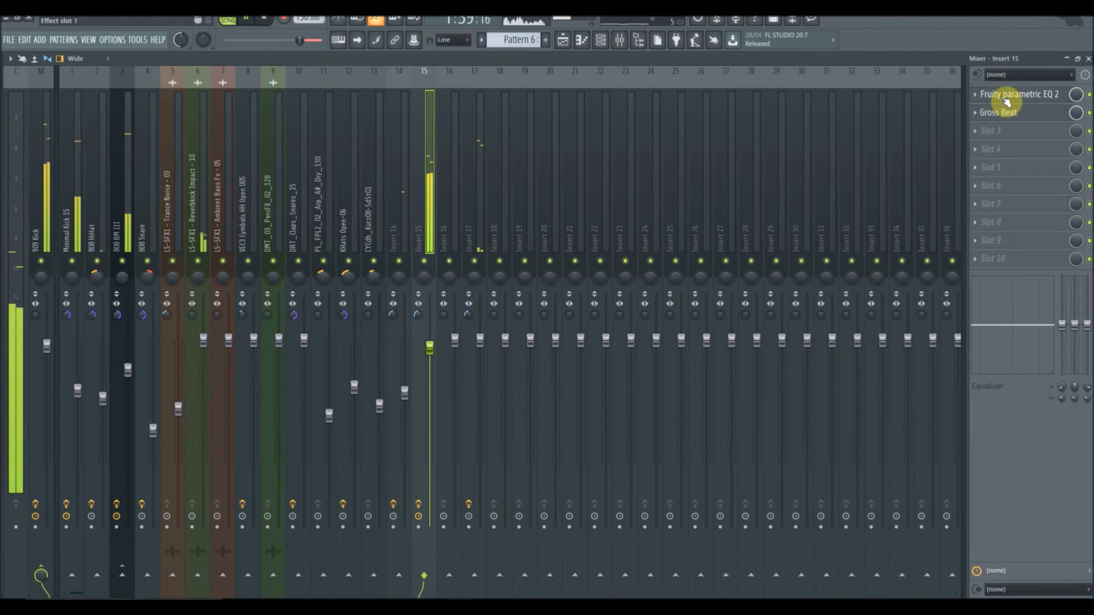
pyautogui.click(1007, 100)
pyautogui.moveTo(708, 308); pyautogui.dragTo(677, 323)
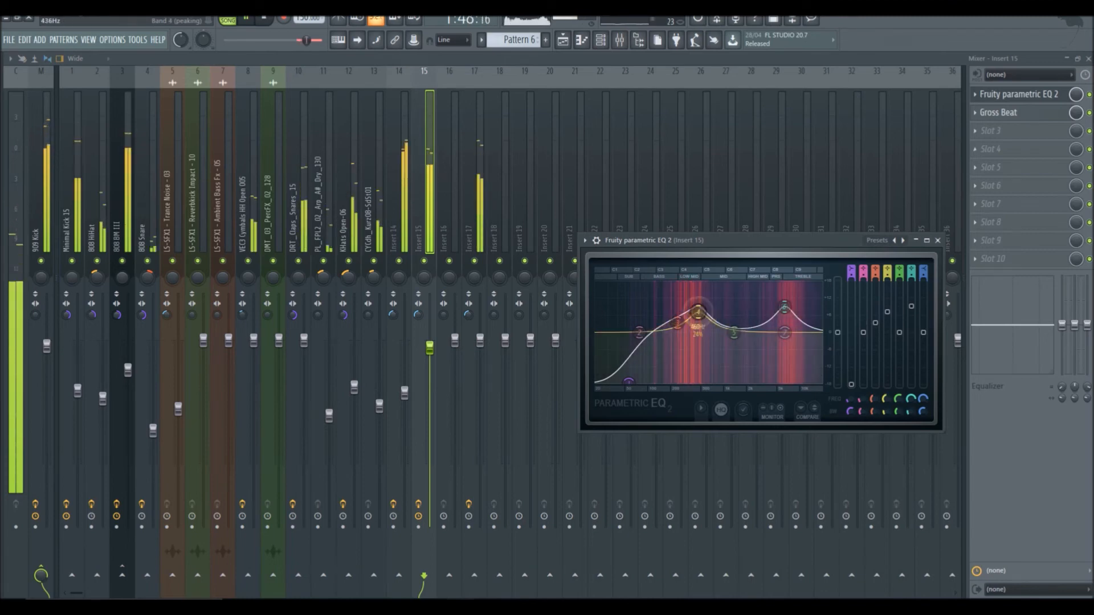
# Load Fruity Love Philter into slot 3 of Insert 15 and reposition its window over the mixer
pyautogui.click(986, 132)
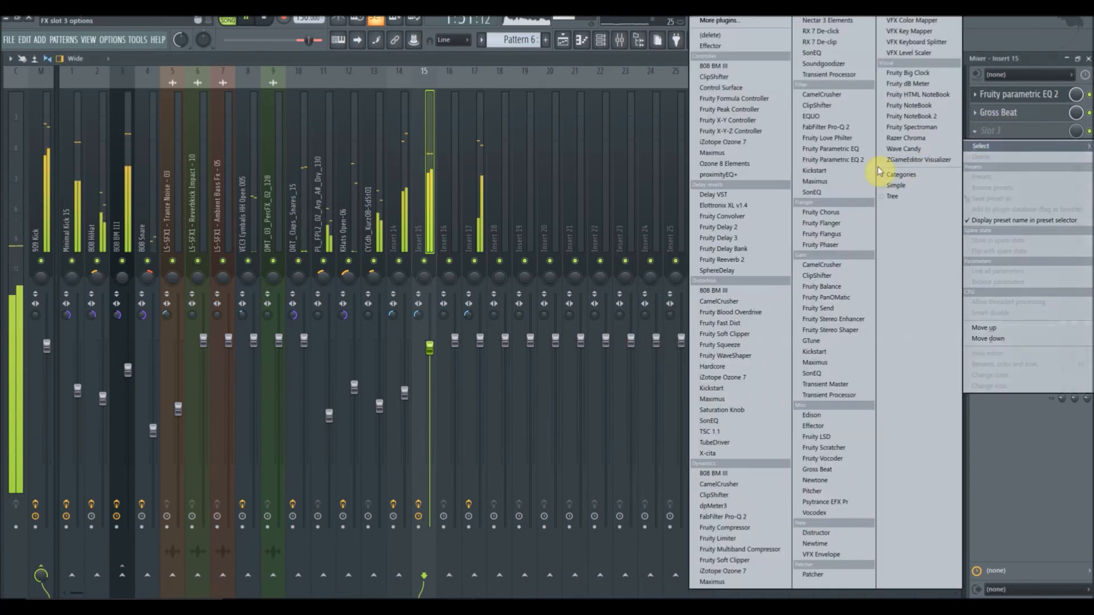
pyautogui.click(830, 139)
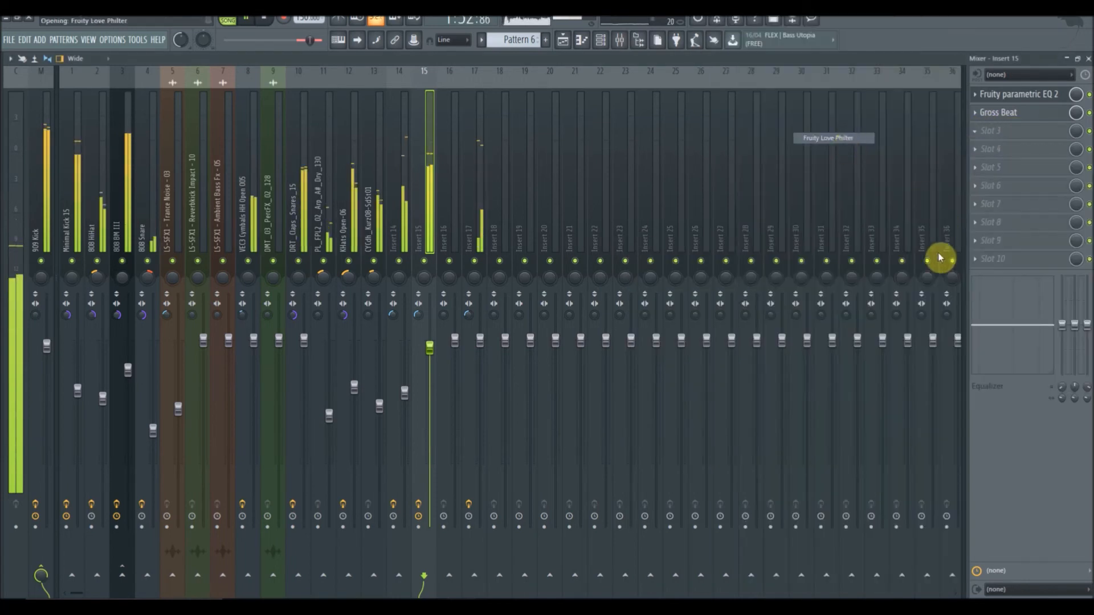
pyautogui.moveTo(363, 147); pyautogui.dragTo(823, 222)
# Browse the Fruity Love Philter presets to Self oscillating lowpass, adjust its X/Y modulation point, and enable filter 2
pyautogui.click(853, 218)
pyautogui.click(853, 215)
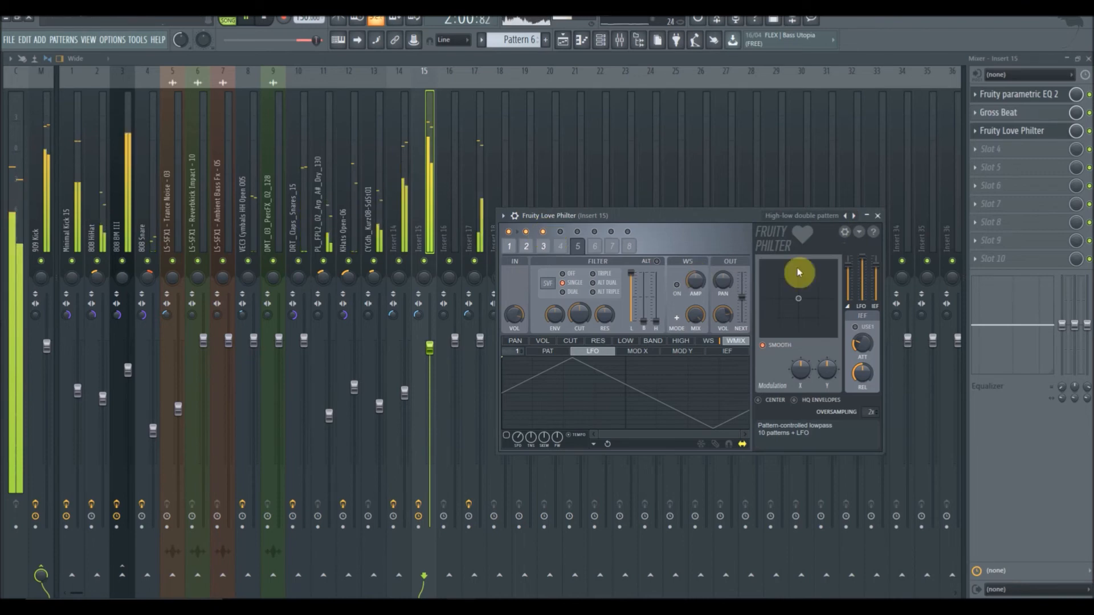
pyautogui.click(855, 217)
pyautogui.click(854, 216)
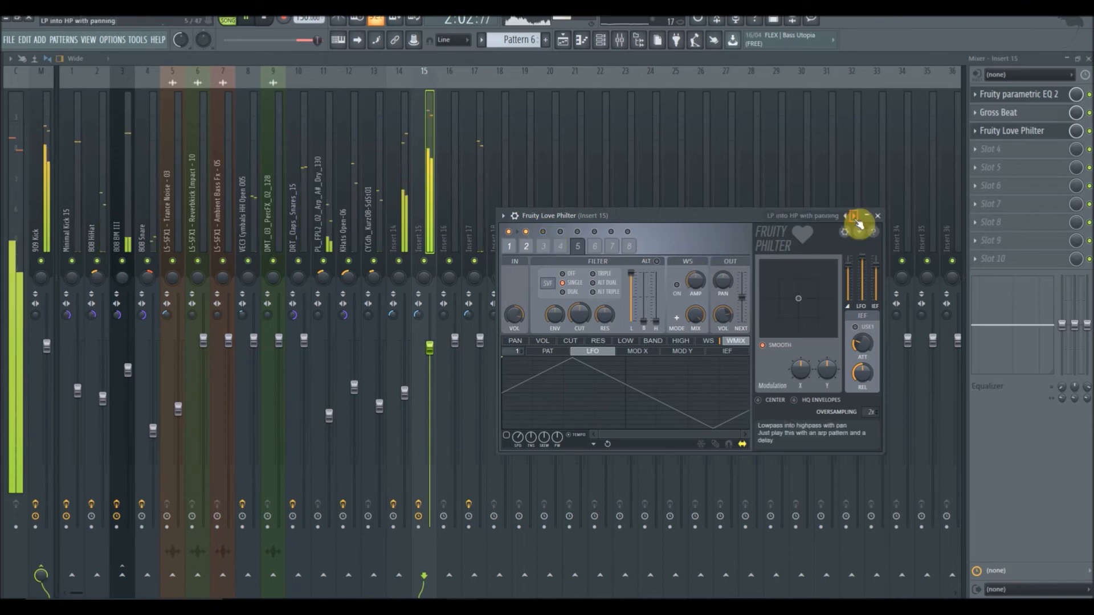
pyautogui.click(854, 217)
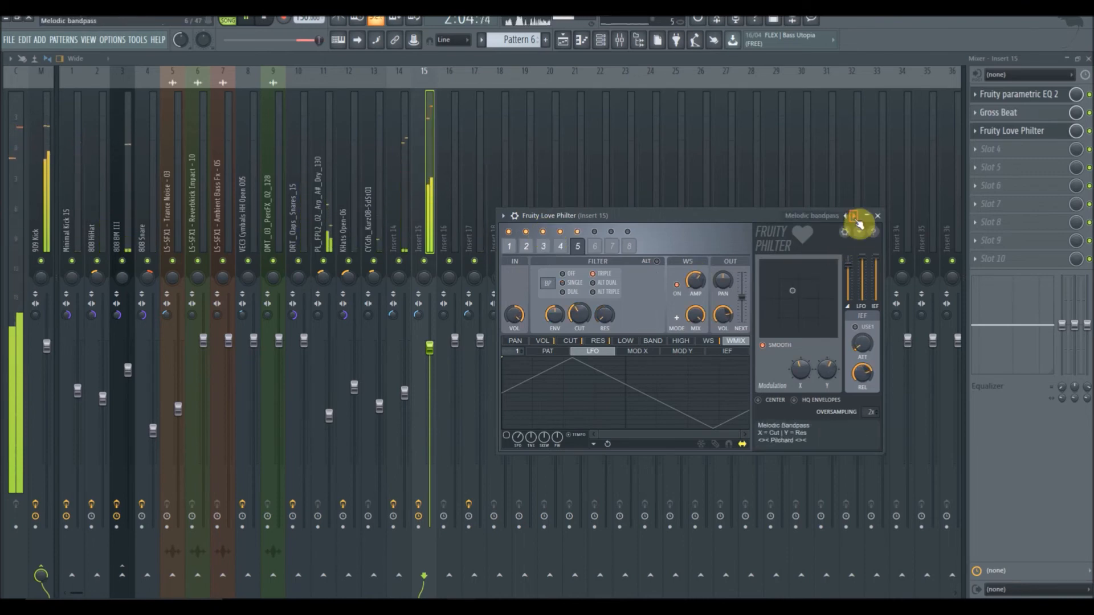
pyautogui.click(854, 216)
pyautogui.moveTo(803, 282); pyautogui.dragTo(788, 288)
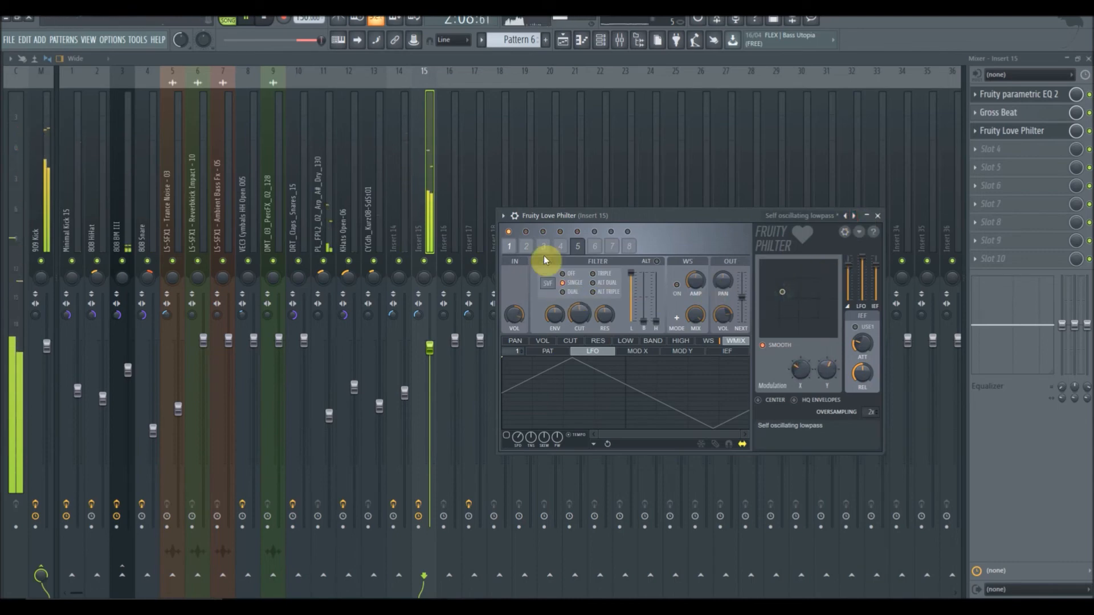
pyautogui.click(526, 233)
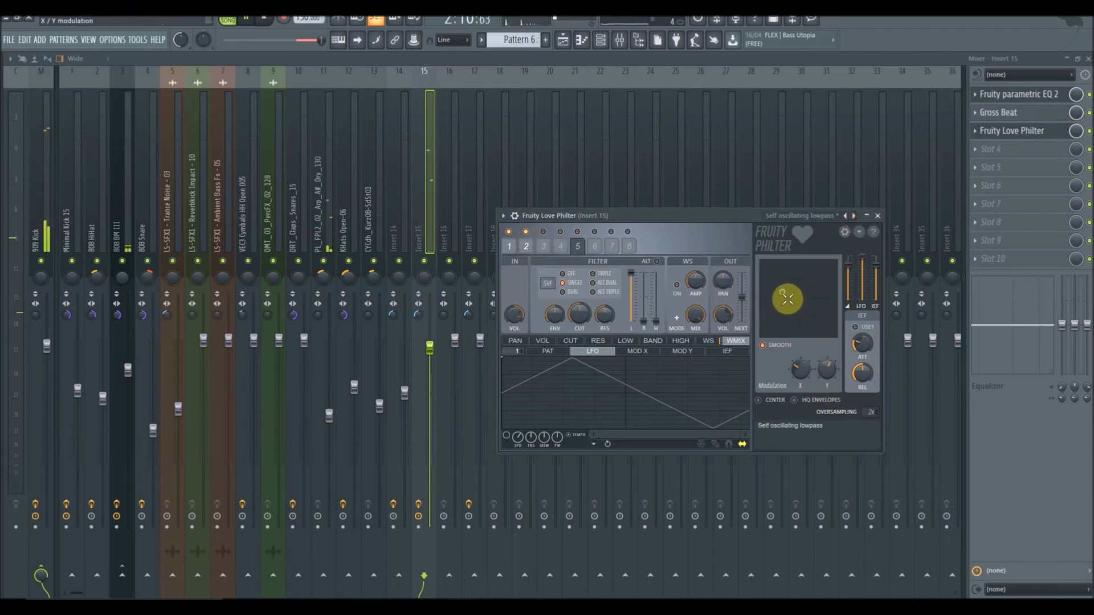
# Create an automation clip for the Fruity Love Philter mix level on Insert 15 over the marked range
pyautogui.click(562, 40)
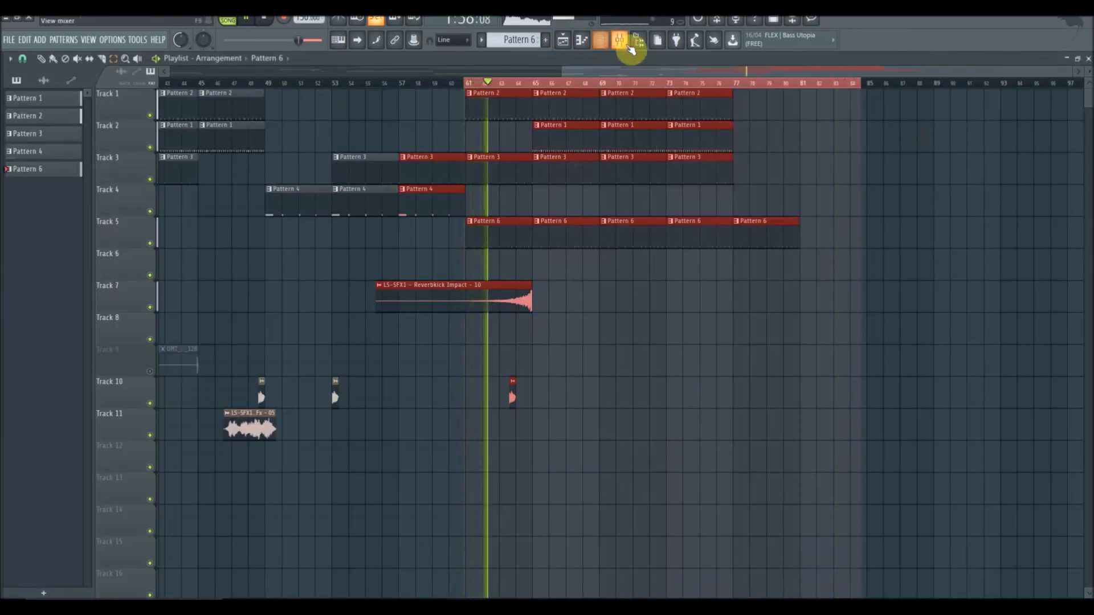
pyautogui.click(620, 41)
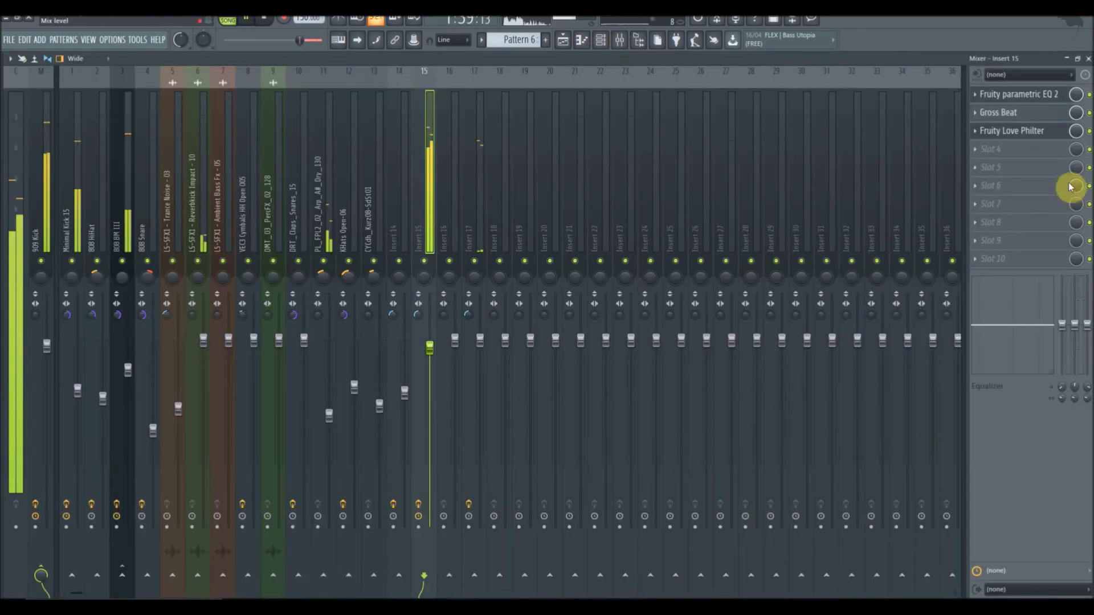
pyautogui.rightClick(1074, 131)
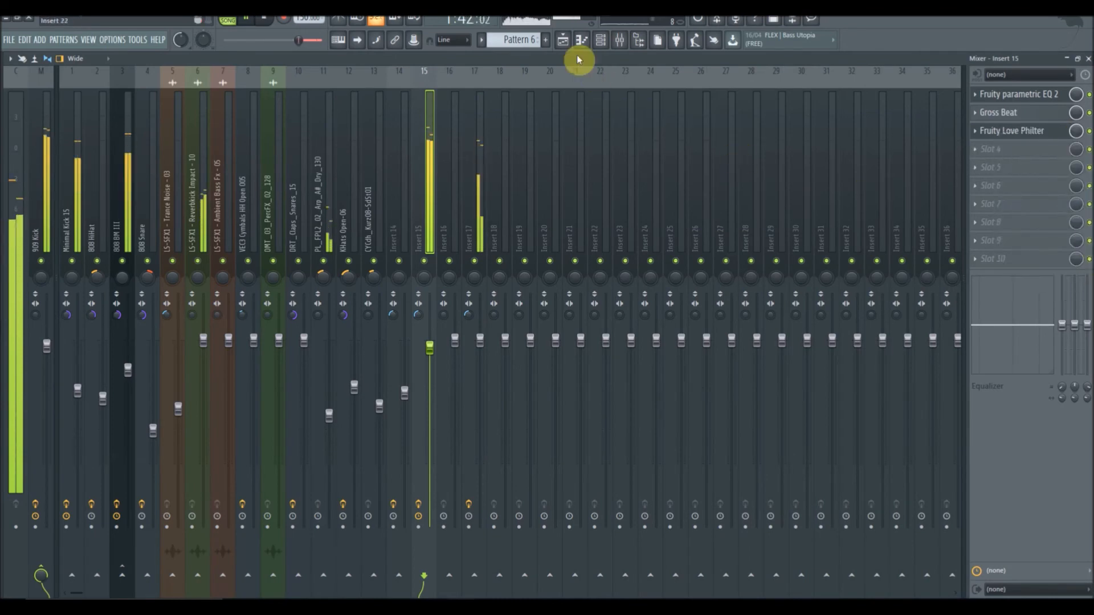
# Shape the Love Philter mix level automation on Track 6 into a curve rising from a low start at bar 61
pyautogui.click(563, 40)
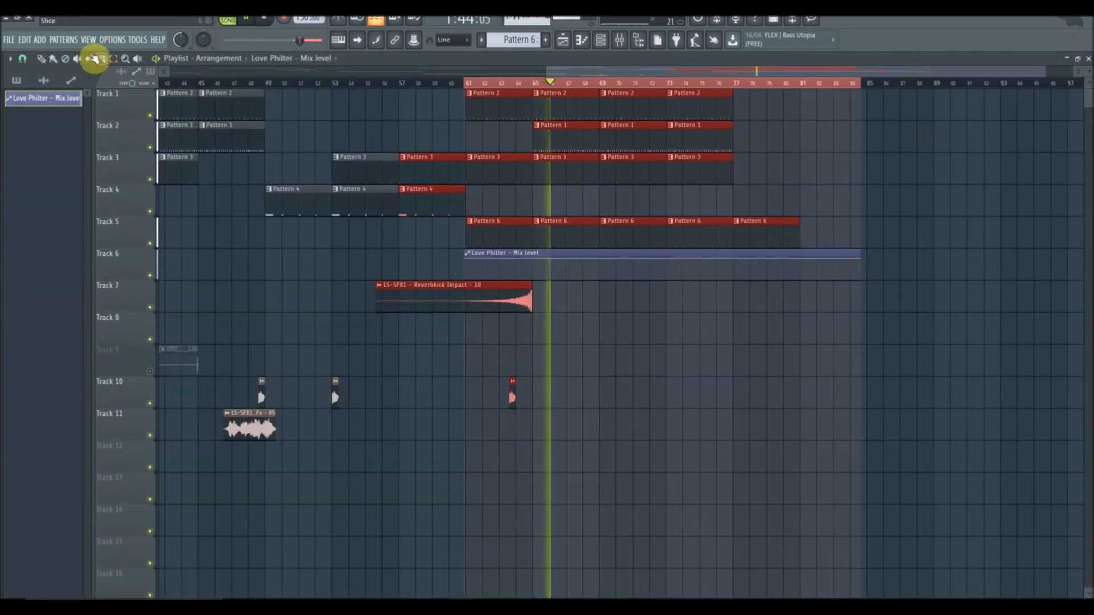
pyautogui.click(42, 60)
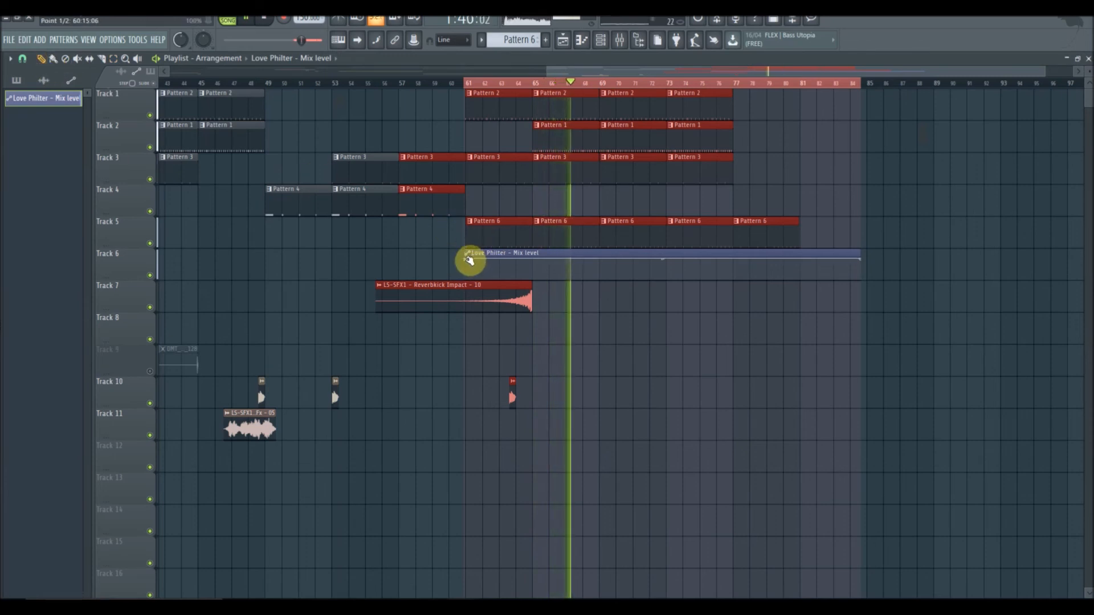
pyautogui.moveTo(469, 260); pyautogui.dragTo(469, 276)
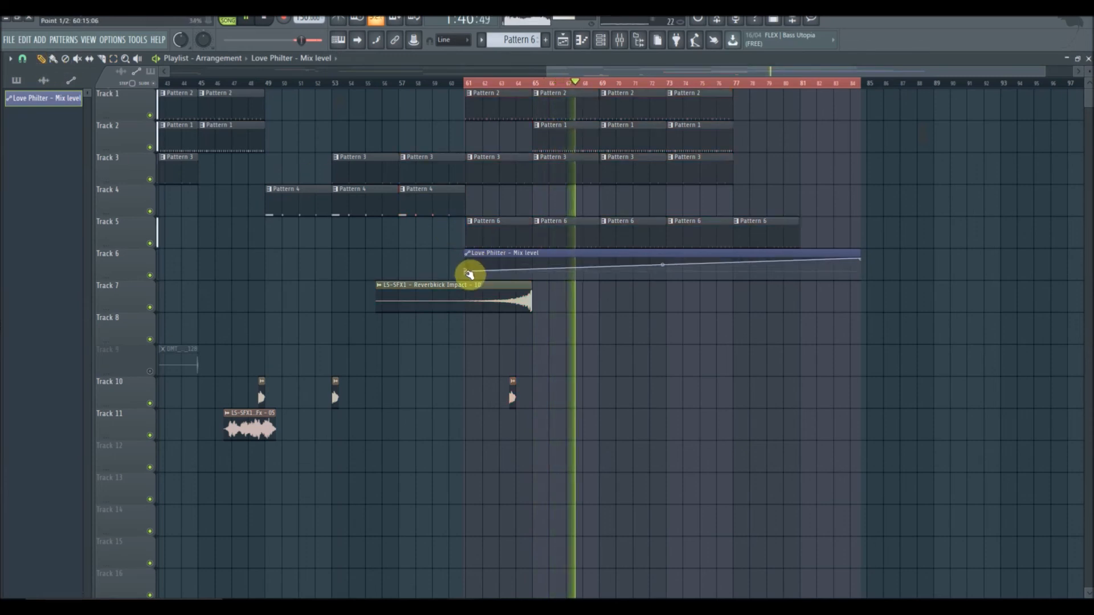
pyautogui.click(581, 264)
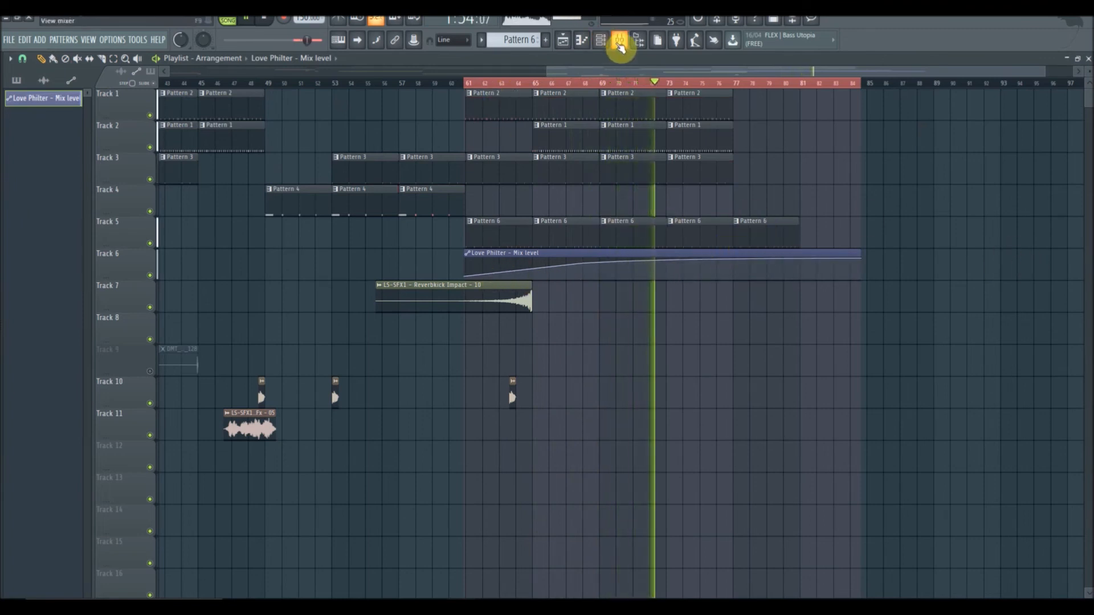
# Raise the Insert 17 volume in the mixer to about 106%
pyautogui.click(620, 41)
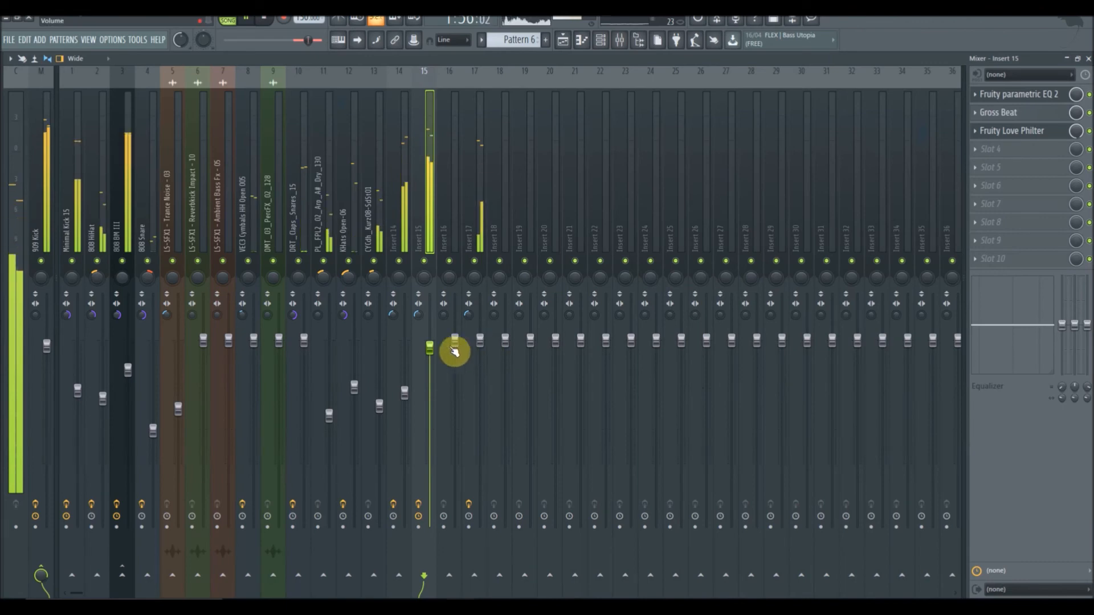
pyautogui.click(472, 224)
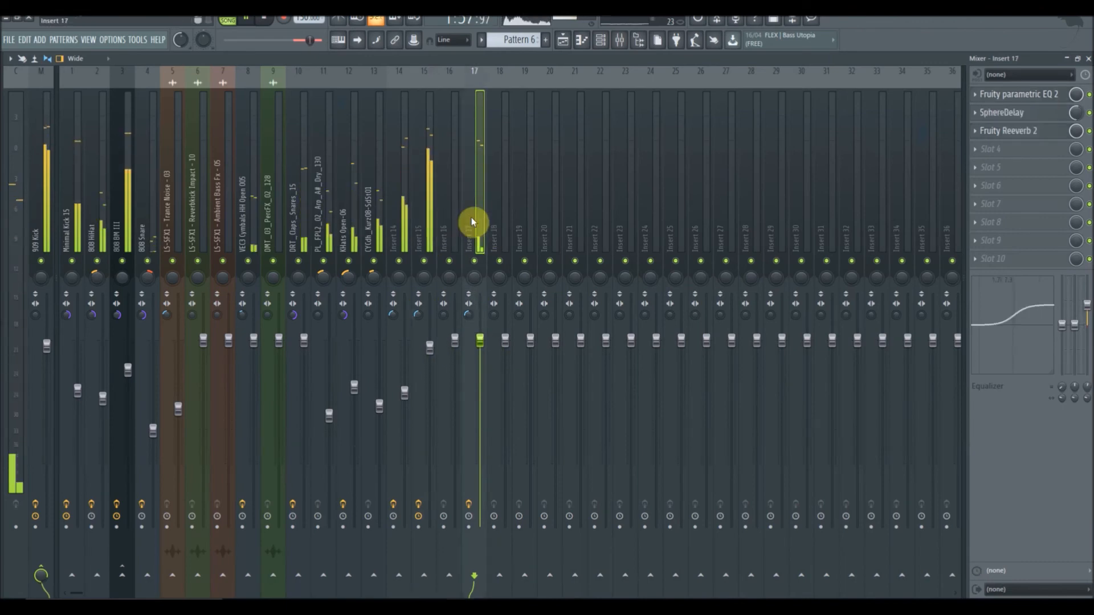
pyautogui.moveTo(489, 348); pyautogui.dragTo(489, 337)
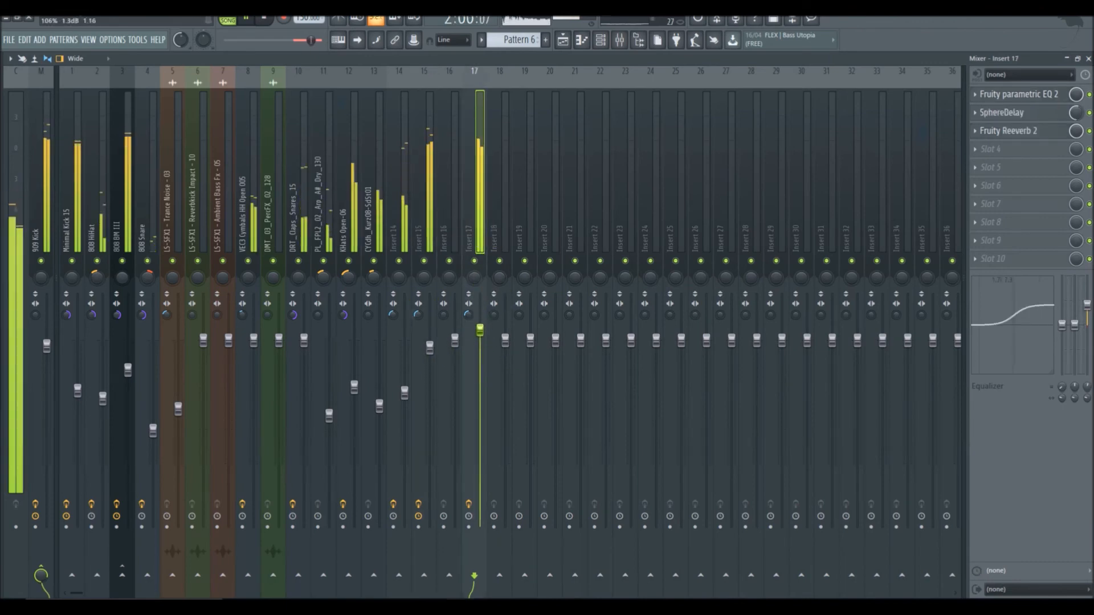
# Set the Insert 15 mixer volume to 99% and clear the marked time range in the playlist
pyautogui.click(456, 297)
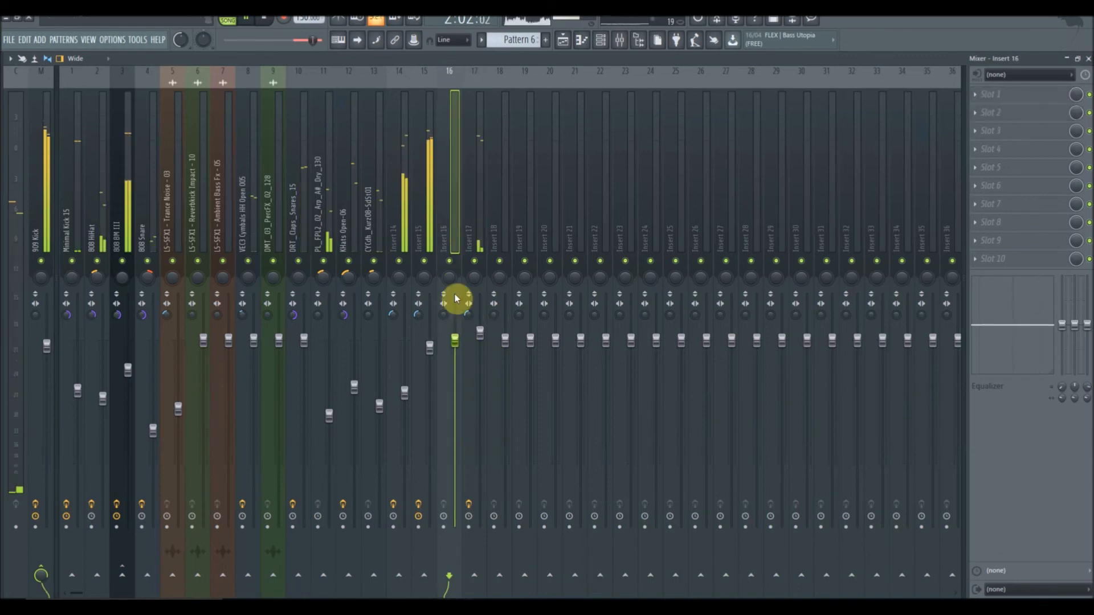
pyautogui.click(439, 345)
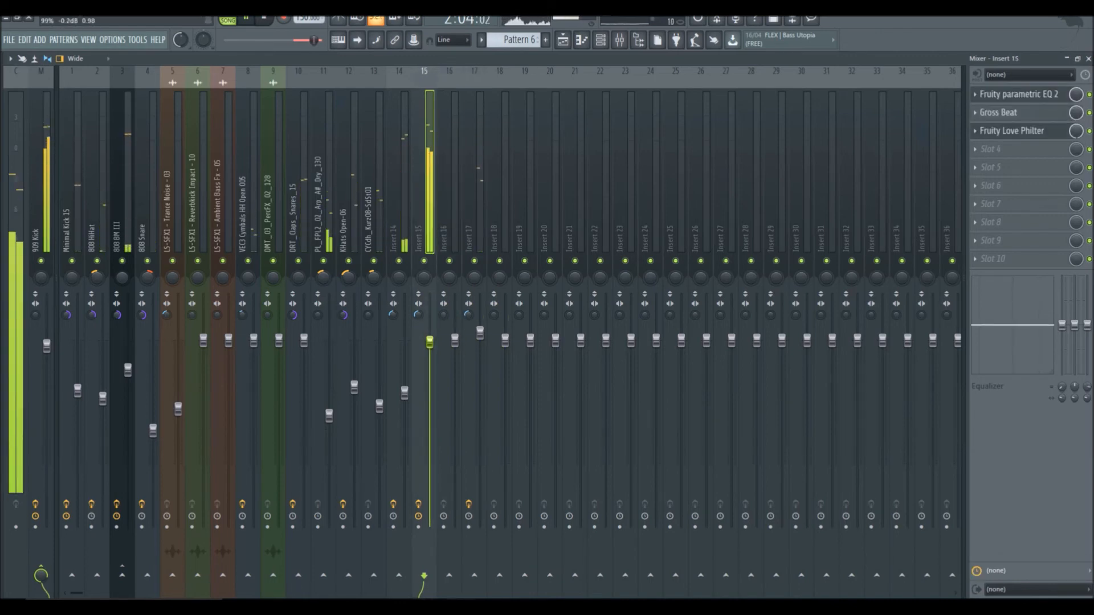
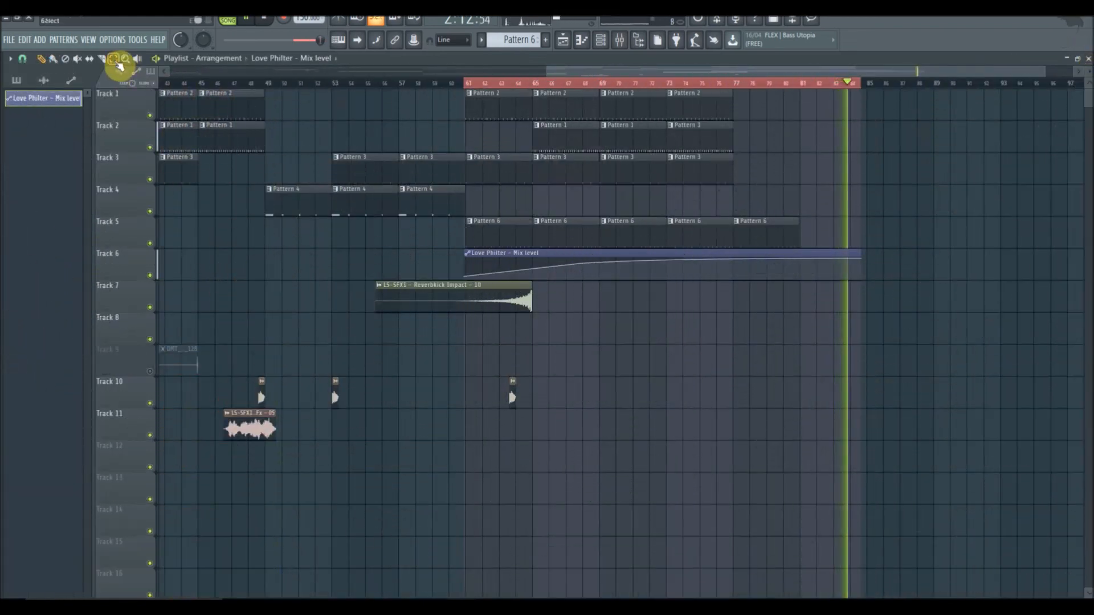
pyautogui.click(124, 67)
pyautogui.press('space')
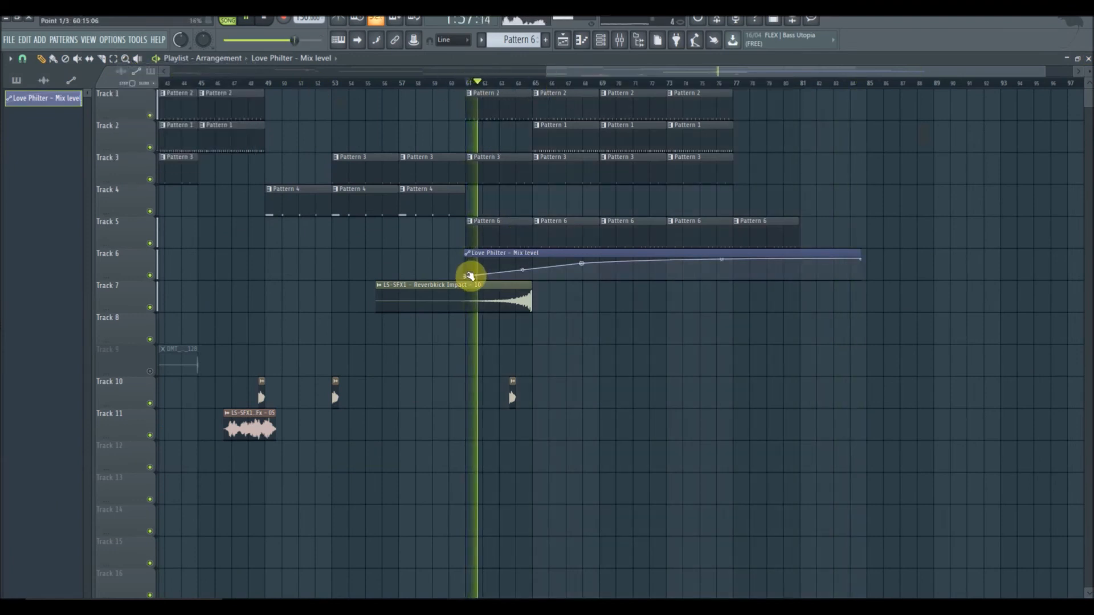
# Reshape the Love Philter mix level automation to stay high until bar 68 and fall to the end, and add Pattern 6 at bar 81
pyautogui.moveTo(467, 276); pyautogui.dragTo(467, 249)
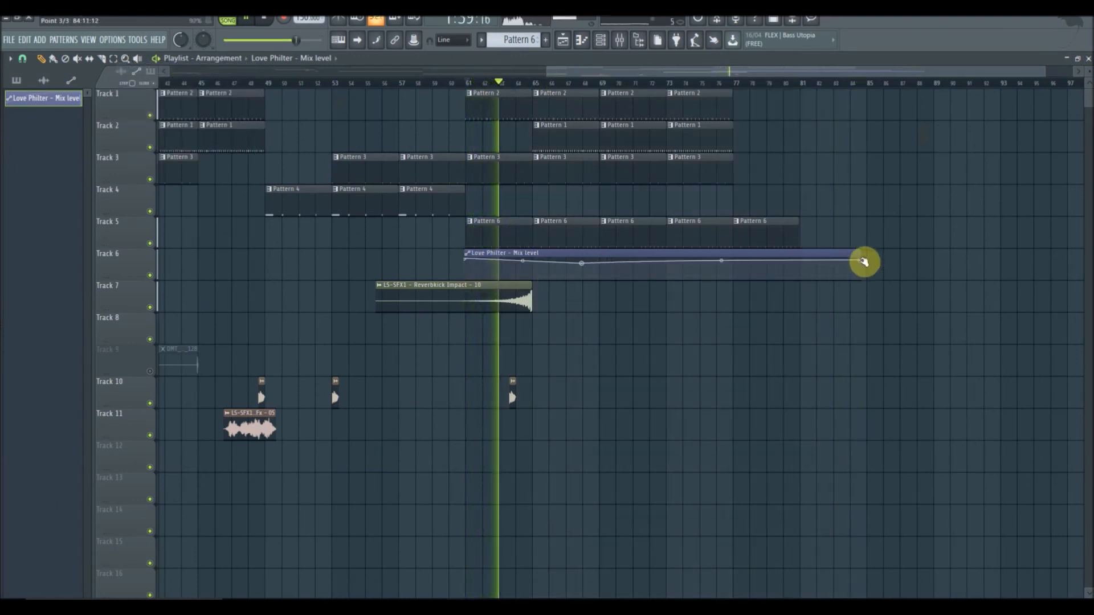
pyautogui.moveTo(861, 260); pyautogui.dragTo(864, 283)
pyautogui.click(788, 238)
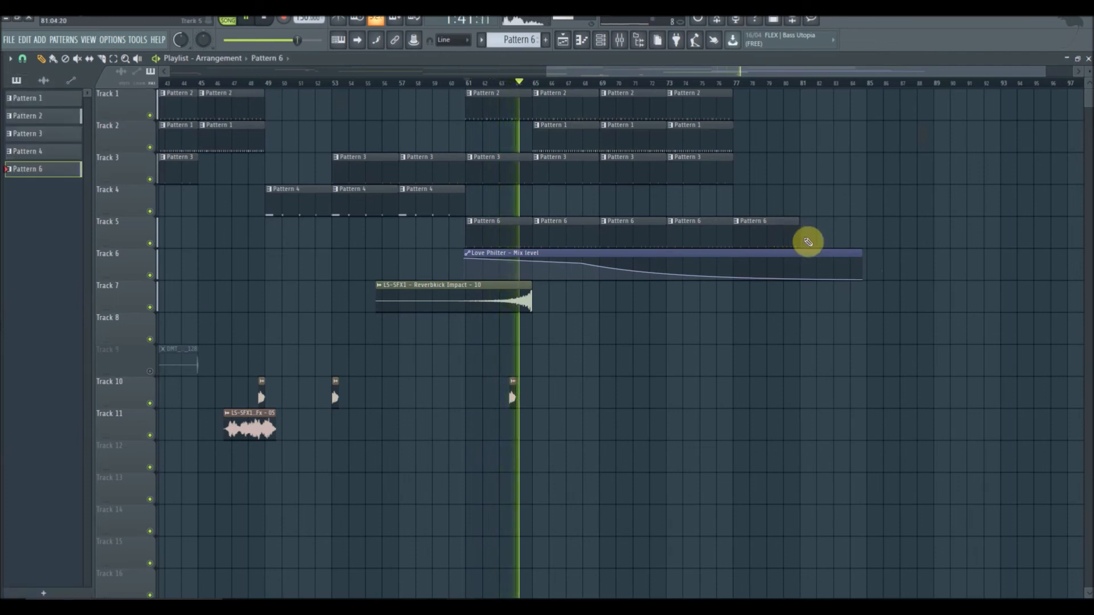
pyautogui.click(808, 237)
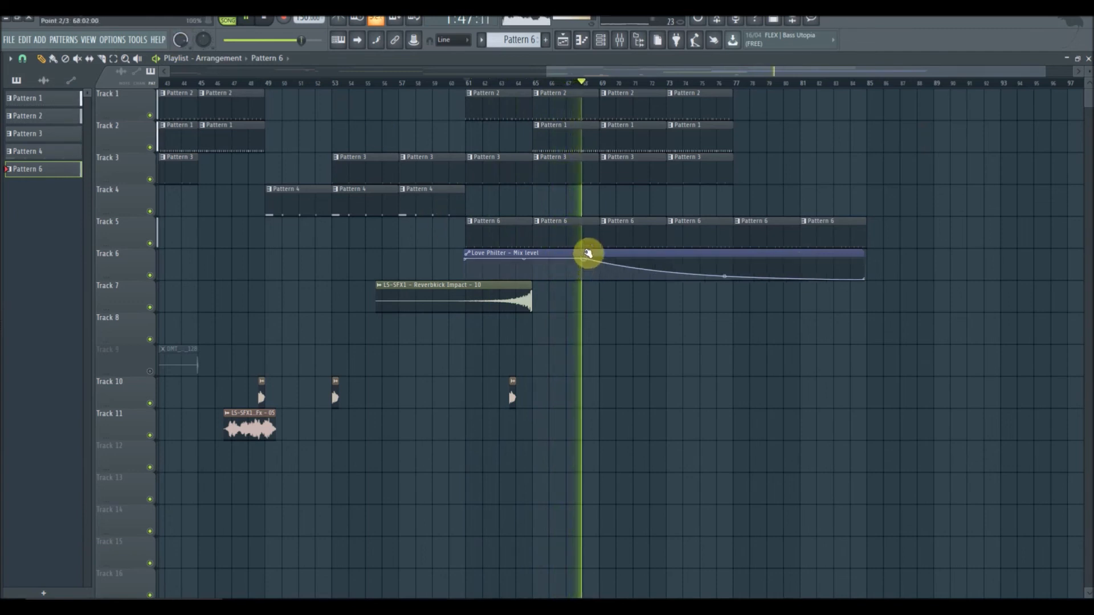
pyautogui.click(587, 255)
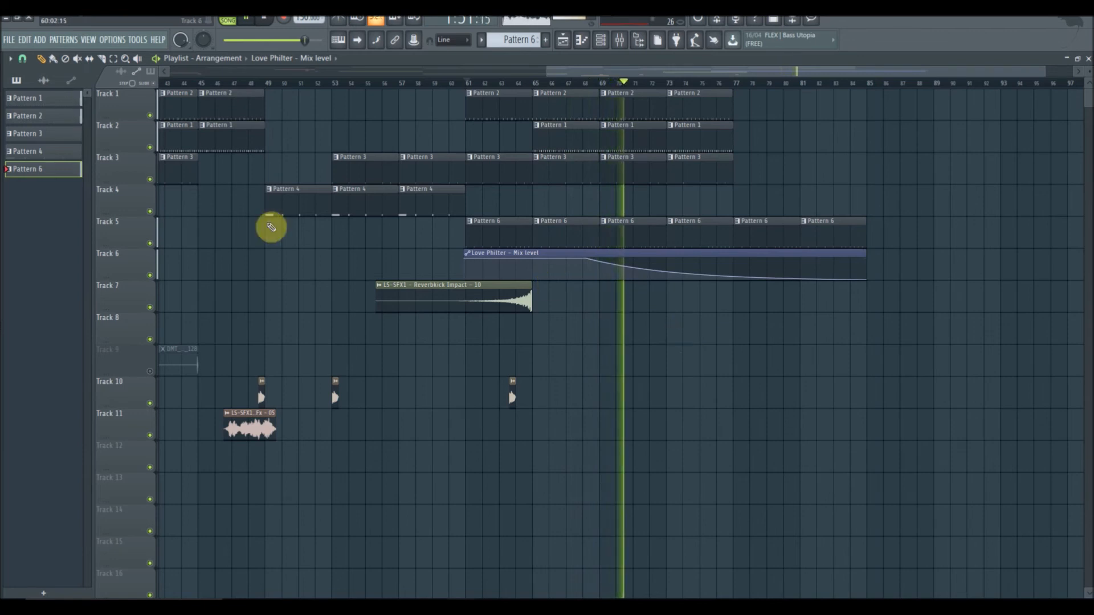
# With only Tracks 5 and 6 active, give the Love Philter automation a low start, high end and new low point near bar 80; re-enable all tracks
pyautogui.rightClick(152, 244)
pyautogui.click(152, 276)
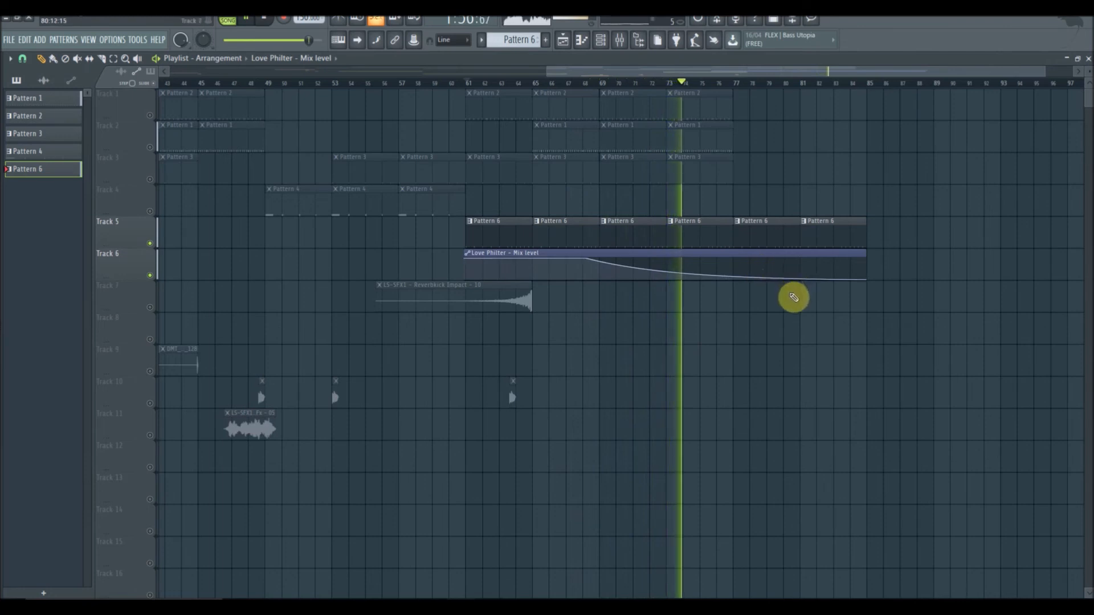
pyautogui.moveTo(862, 280); pyautogui.dragTo(855, 244)
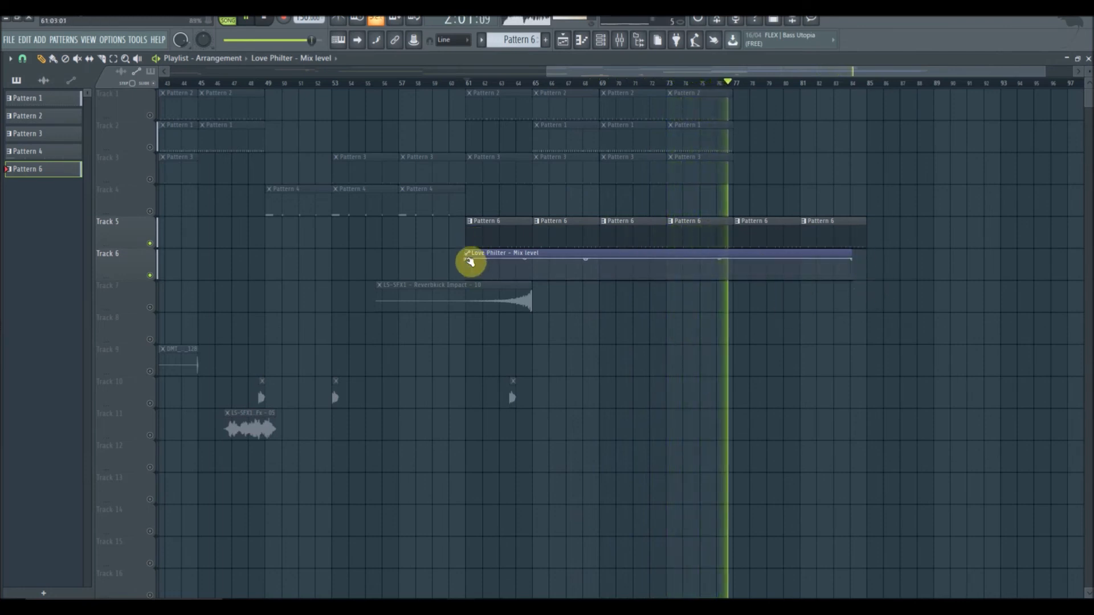
pyautogui.moveTo(469, 258); pyautogui.dragTo(481, 287)
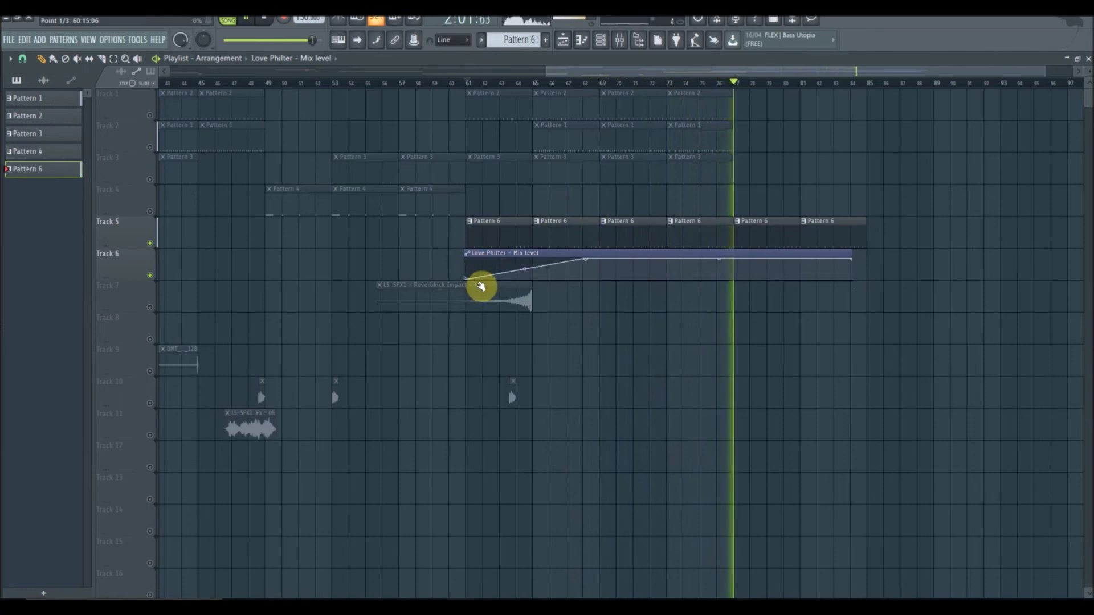
pyautogui.rightClick(797, 260)
pyautogui.moveTo(797, 260); pyautogui.dragTo(796, 313)
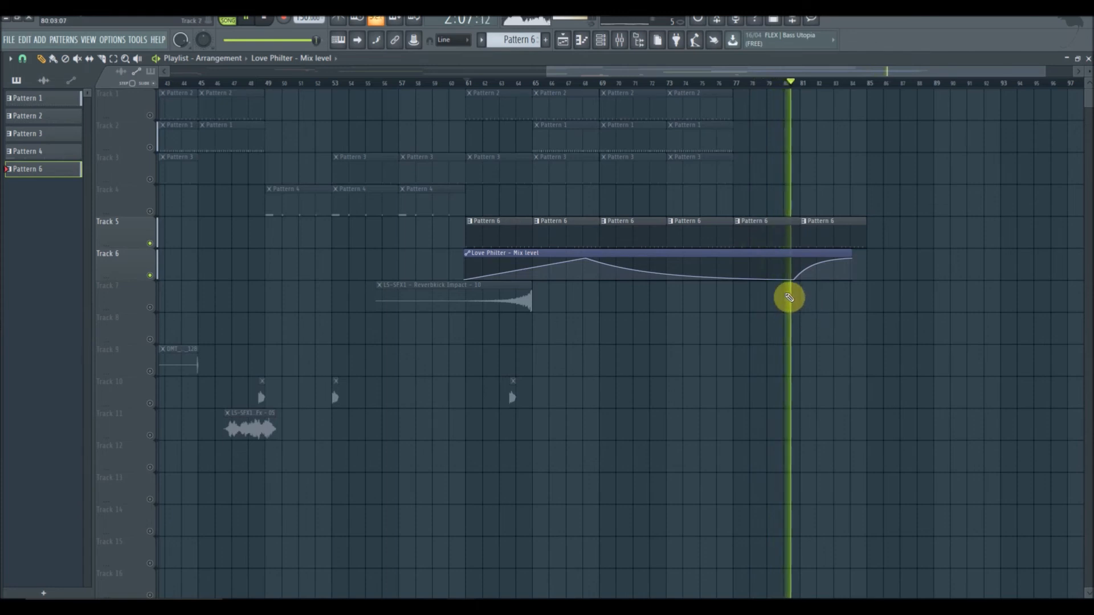
pyautogui.rightClick(153, 244)
pyautogui.rightClick(153, 244)
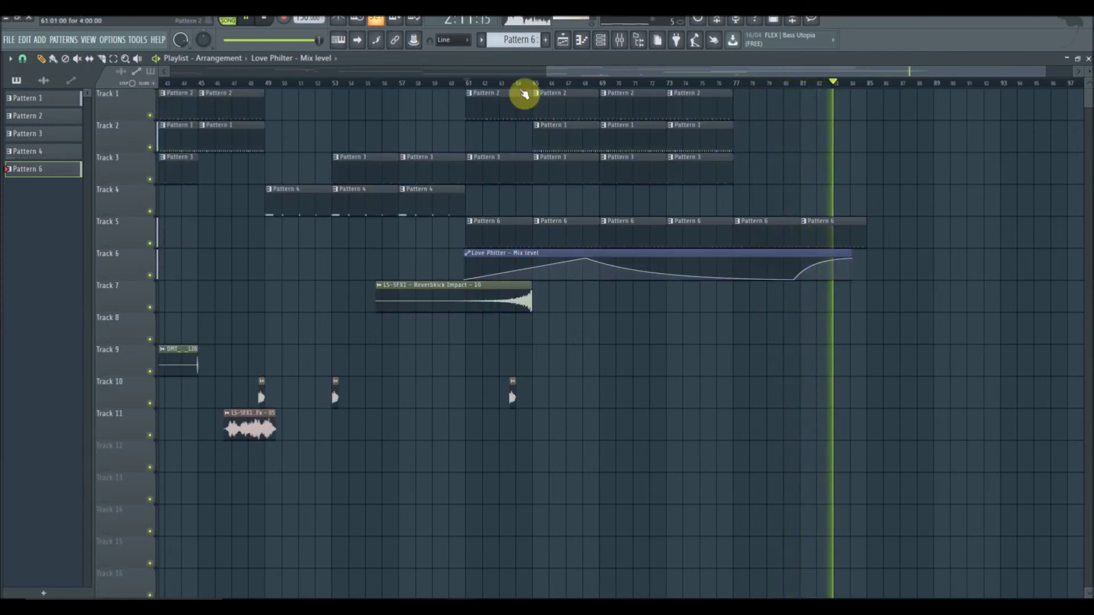
# Listen to the arrangement from bar 61, and from several earlier sections up to bar 29
pyautogui.click(474, 82)
pyautogui.moveTo(564, 79); pyautogui.dragTo(145, 20)
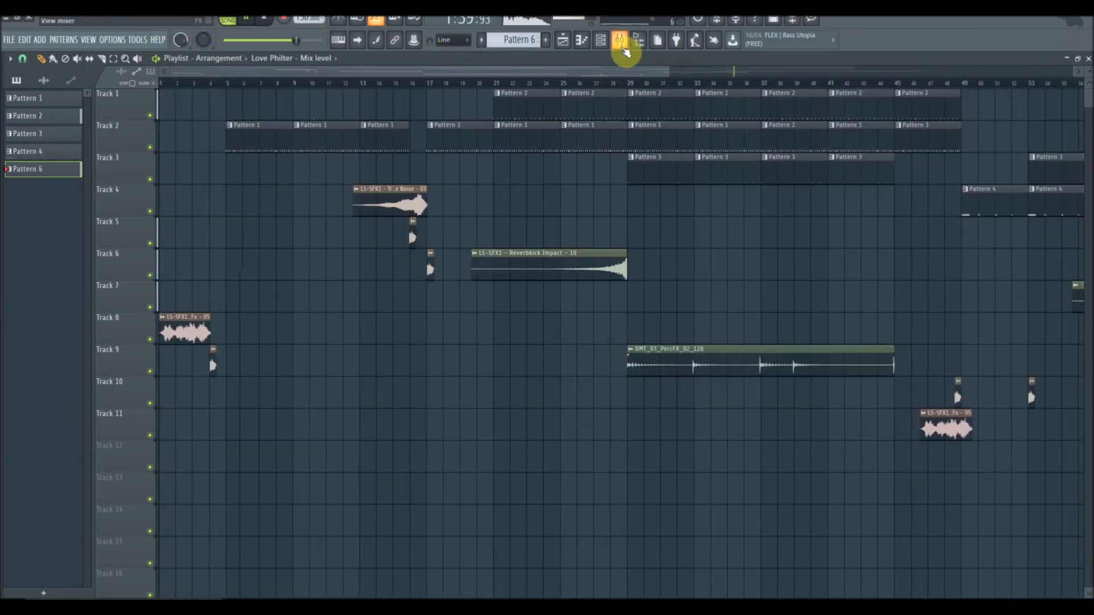
pyautogui.click(621, 42)
pyautogui.click(621, 41)
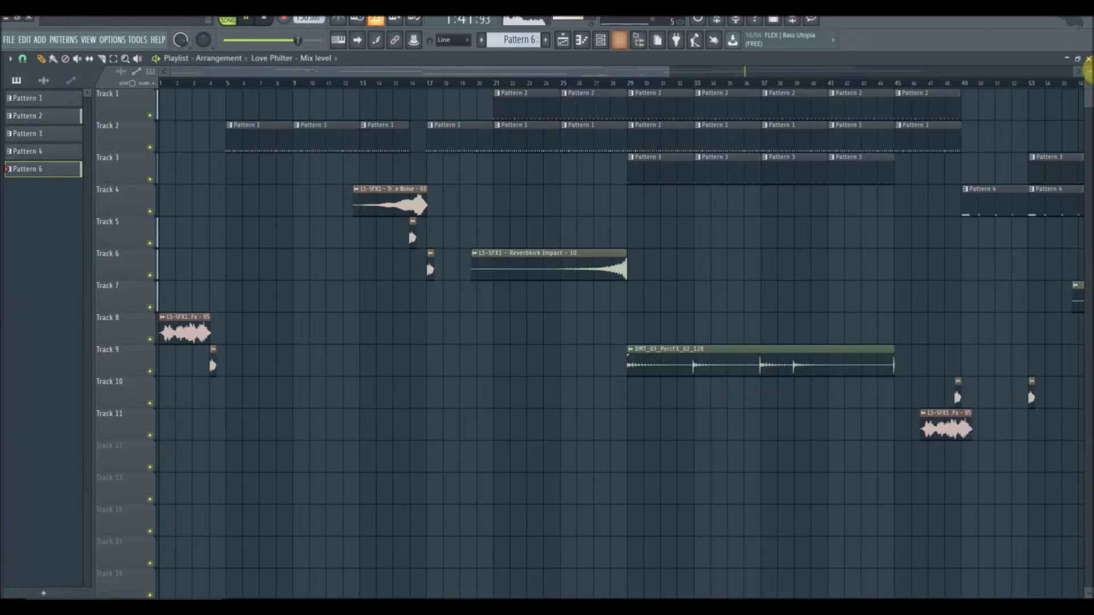
pyautogui.click(639, 39)
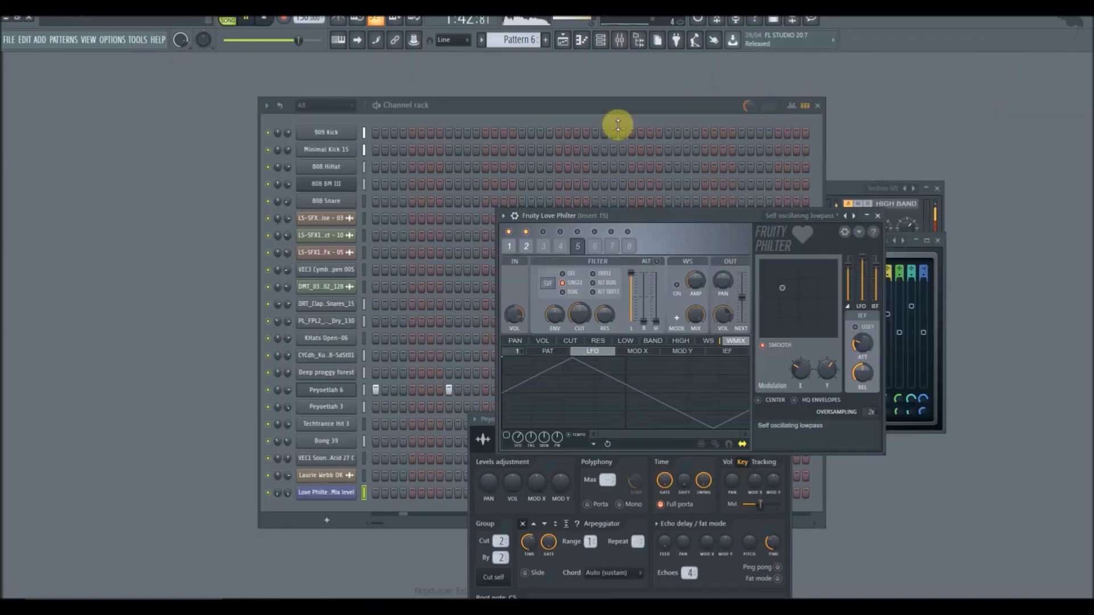
pyautogui.click(564, 41)
pyautogui.click(250, 84)
pyautogui.click(424, 83)
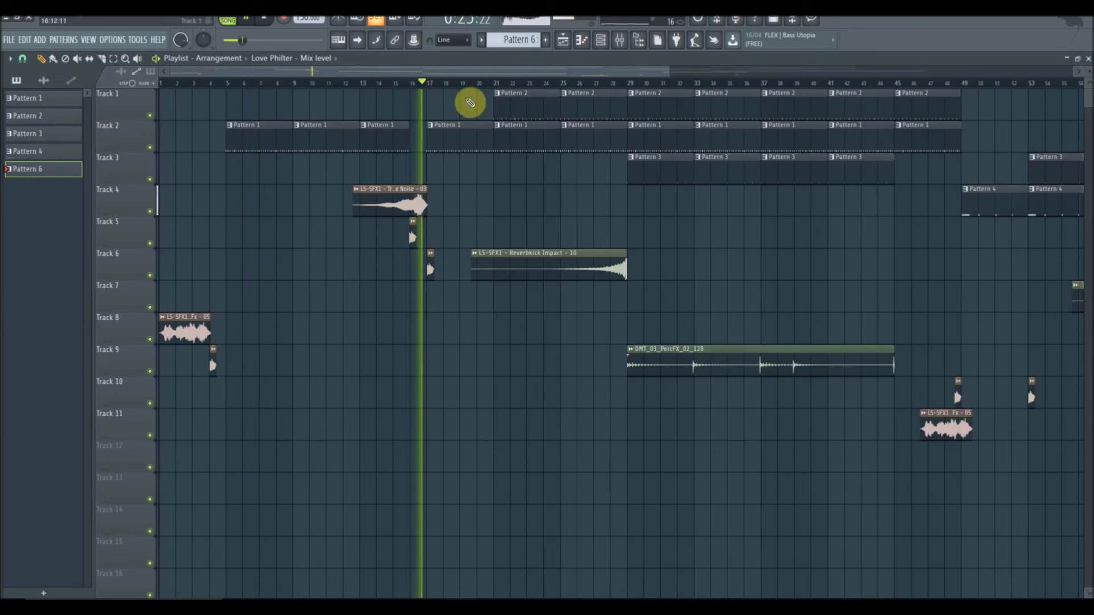
pyautogui.click(498, 84)
pyautogui.moveTo(605, 81); pyautogui.dragTo(526, 90)
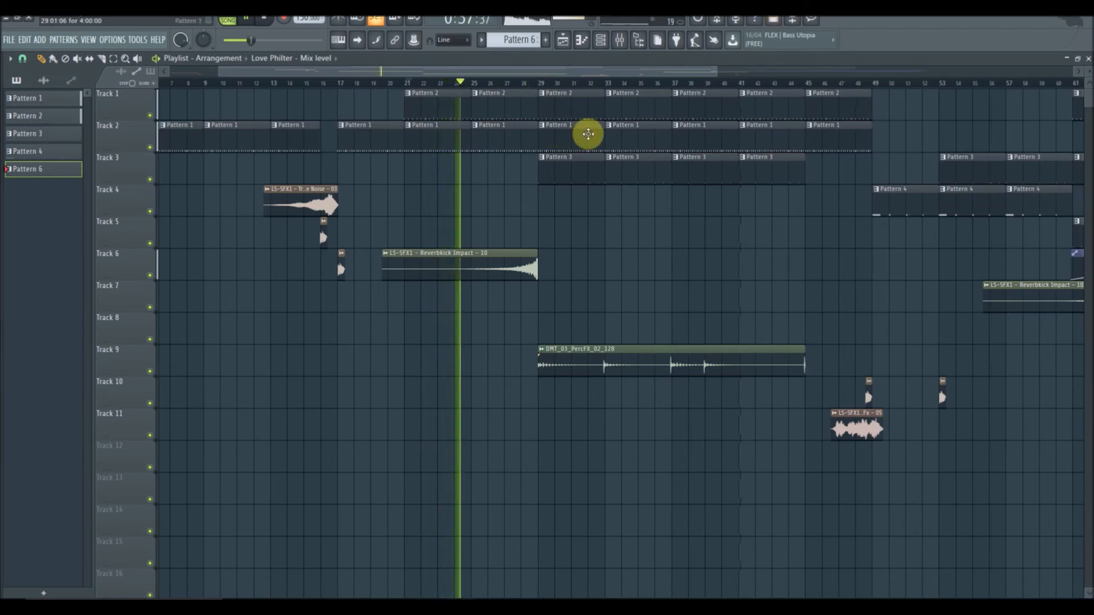
pyautogui.click(541, 86)
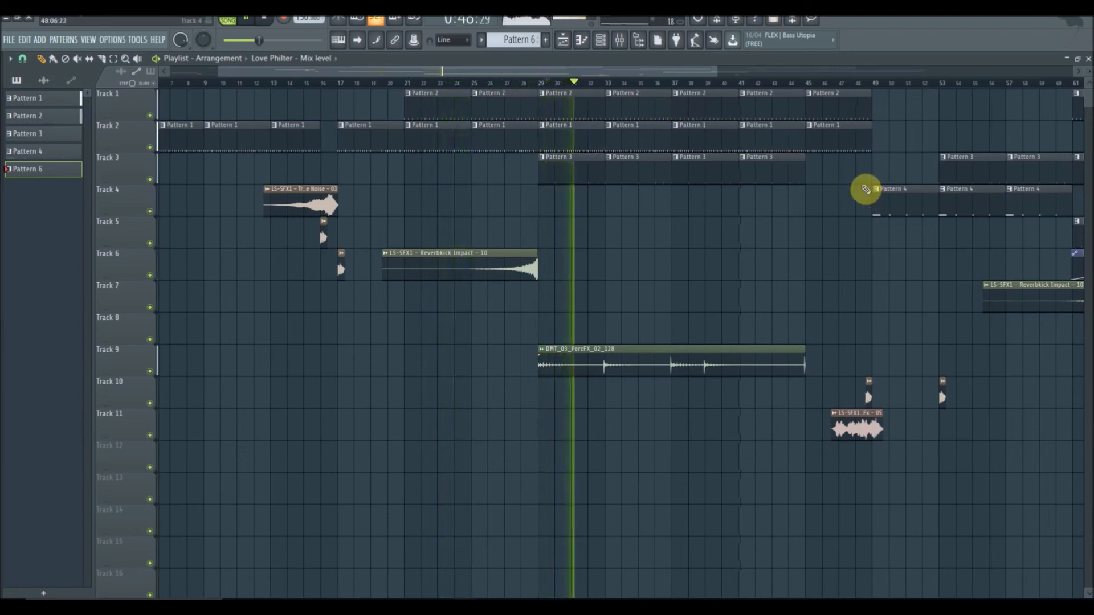
# Add Soundgoodizer to slot 3 of the master mixer track, switch it to mode C and reduce its amount to about halfway
pyautogui.click(564, 41)
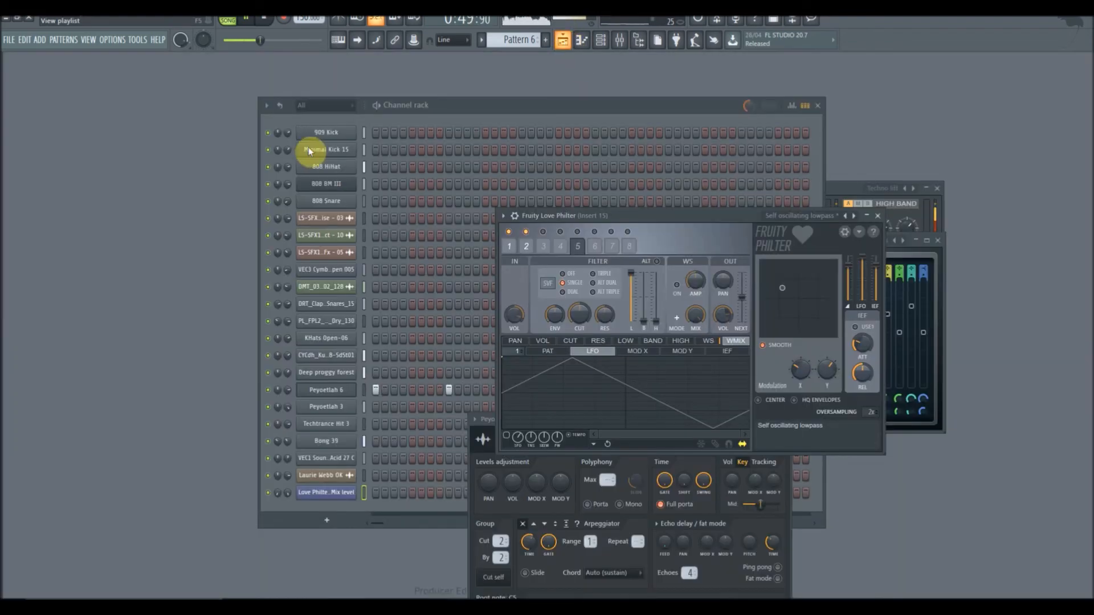
pyautogui.click(622, 41)
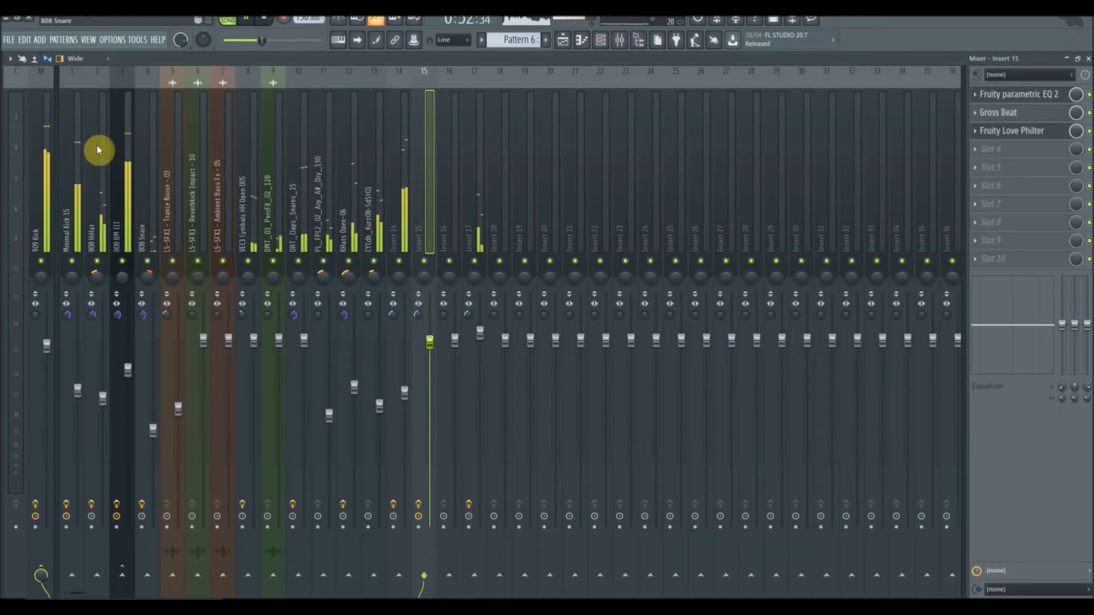
pyautogui.click(47, 131)
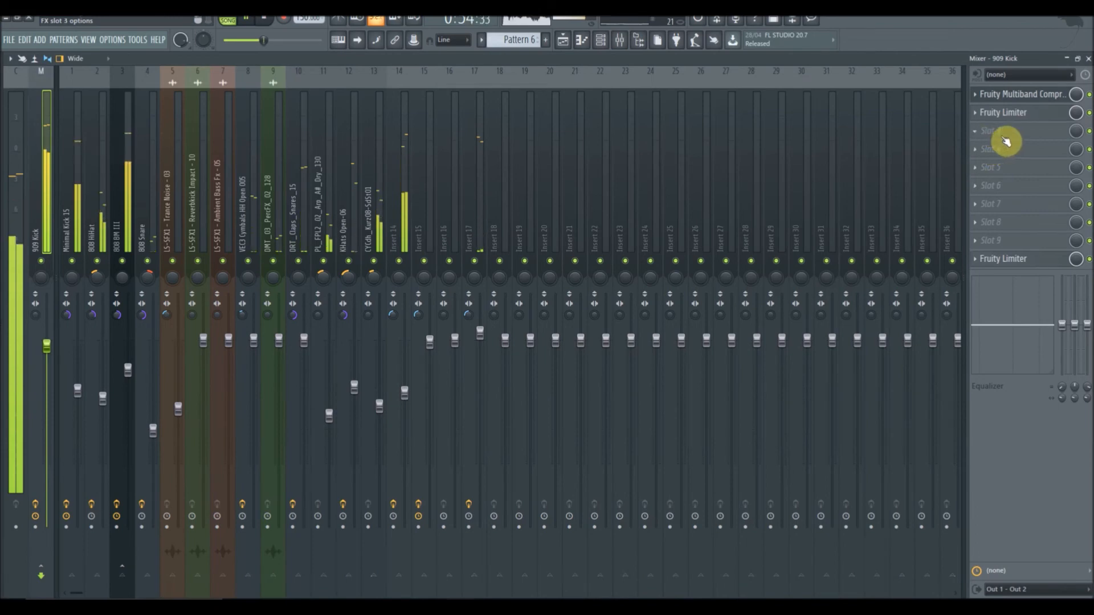
pyautogui.click(978, 133)
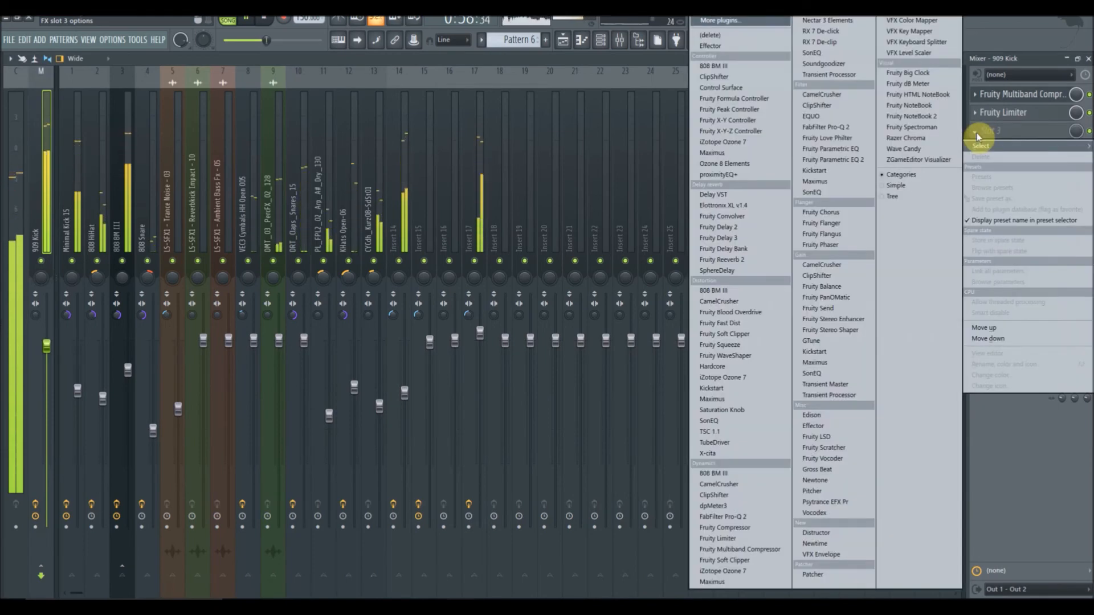
pyautogui.click(827, 63)
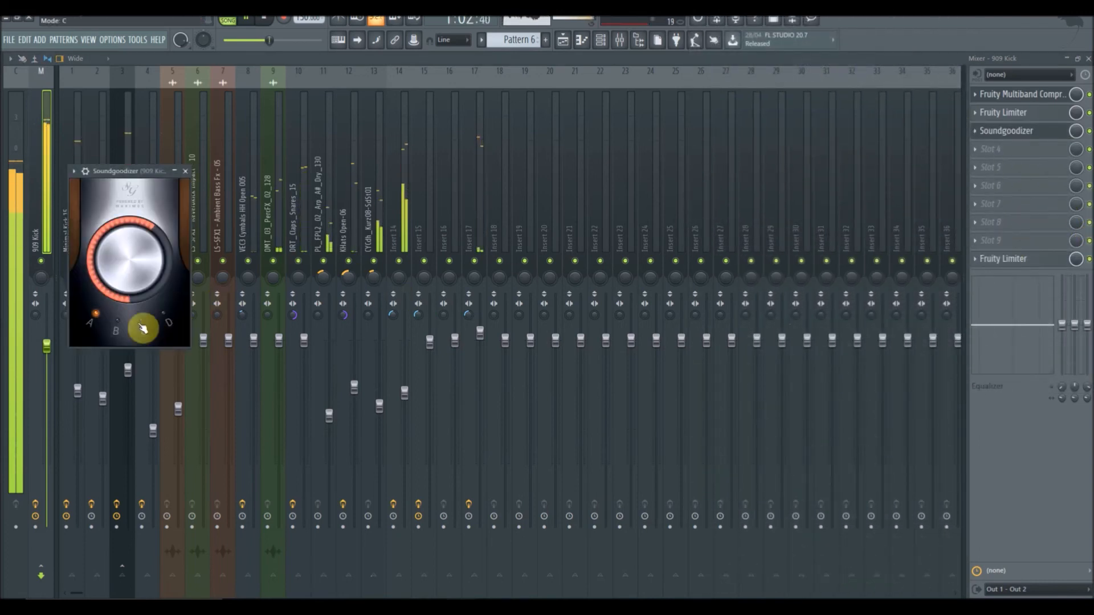
pyautogui.moveTo(143, 329); pyautogui.dragTo(146, 333)
pyautogui.moveTo(140, 180); pyautogui.dragTo(523, 232)
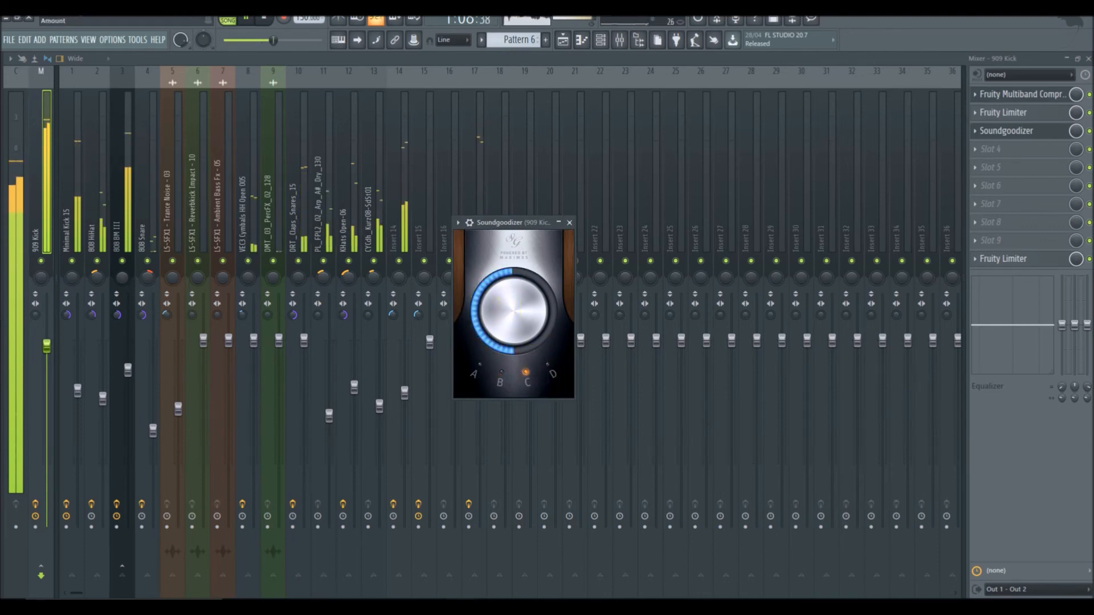
pyautogui.click(570, 222)
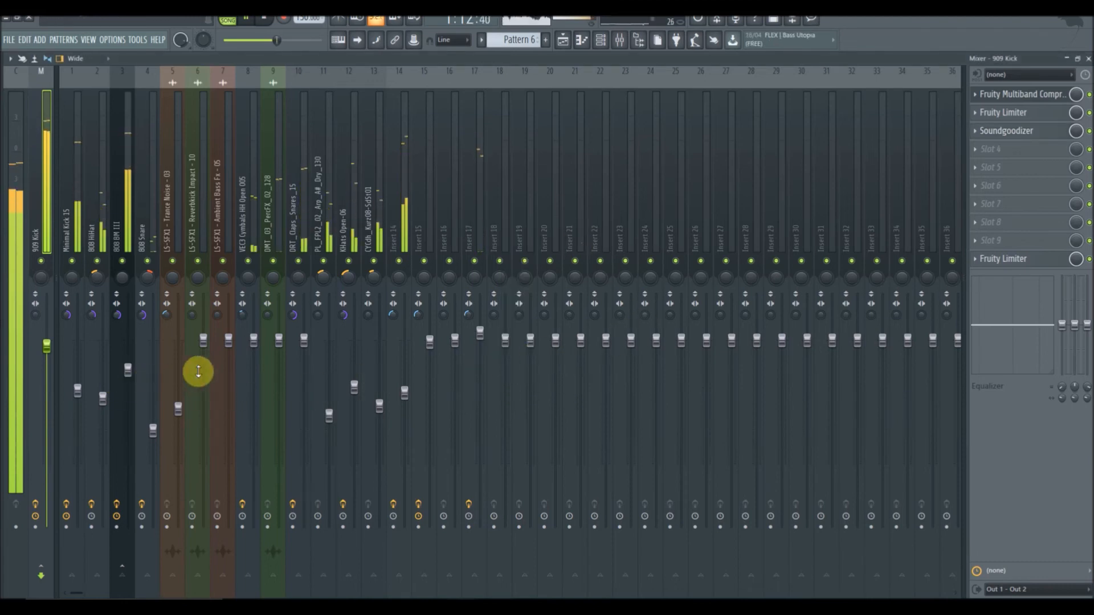
# Lower the mixer volumes of the open hats, CYCdh_Kurz snare, claps, PL_FPL2 arp and Insert 17, and return to the playlist
pyautogui.moveTo(355, 394); pyautogui.dragTo(354, 441)
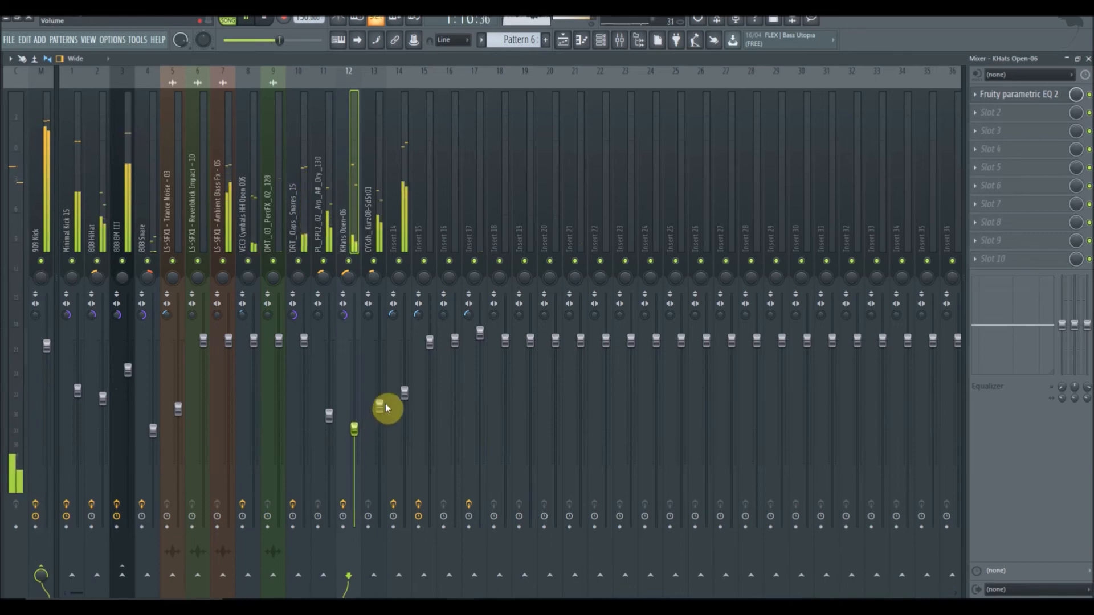
pyautogui.moveTo(385, 404); pyautogui.dragTo(386, 345)
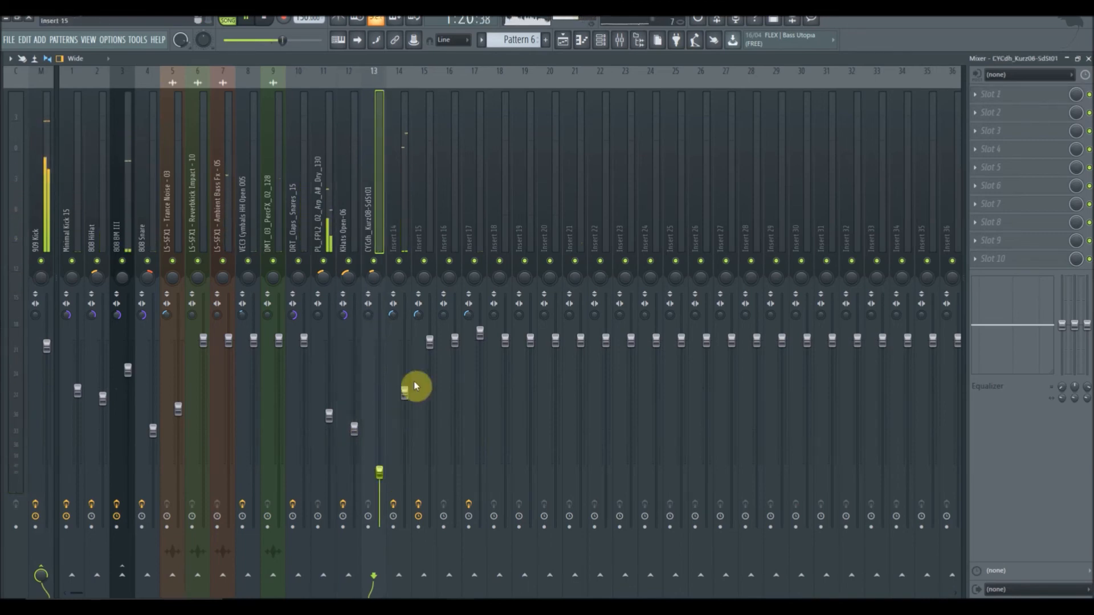
pyautogui.moveTo(311, 347); pyautogui.dragTo(328, 429)
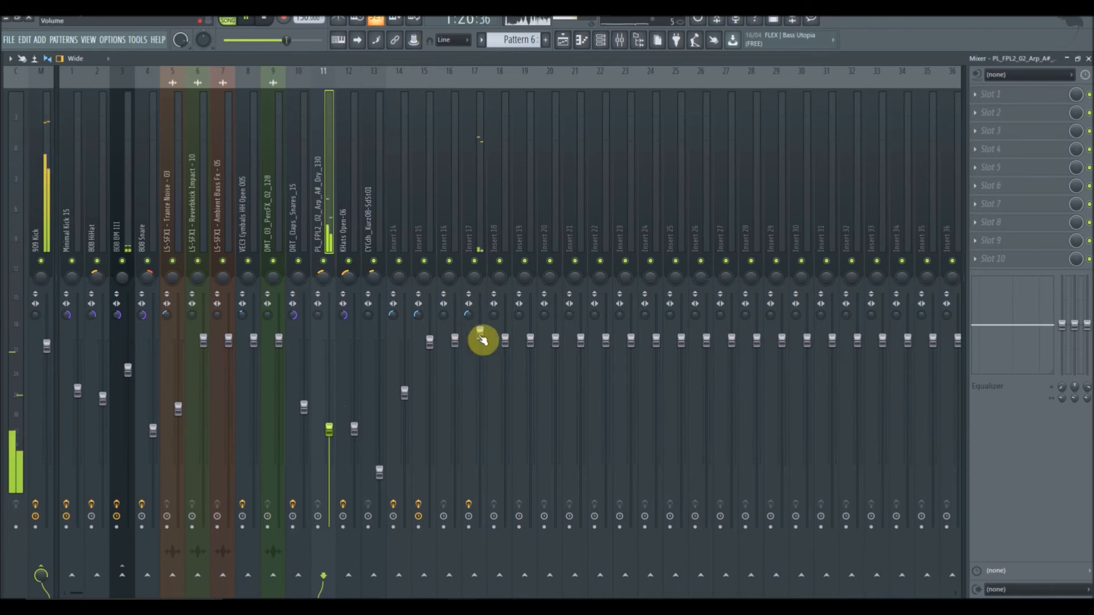
pyautogui.moveTo(481, 340); pyautogui.dragTo(480, 375)
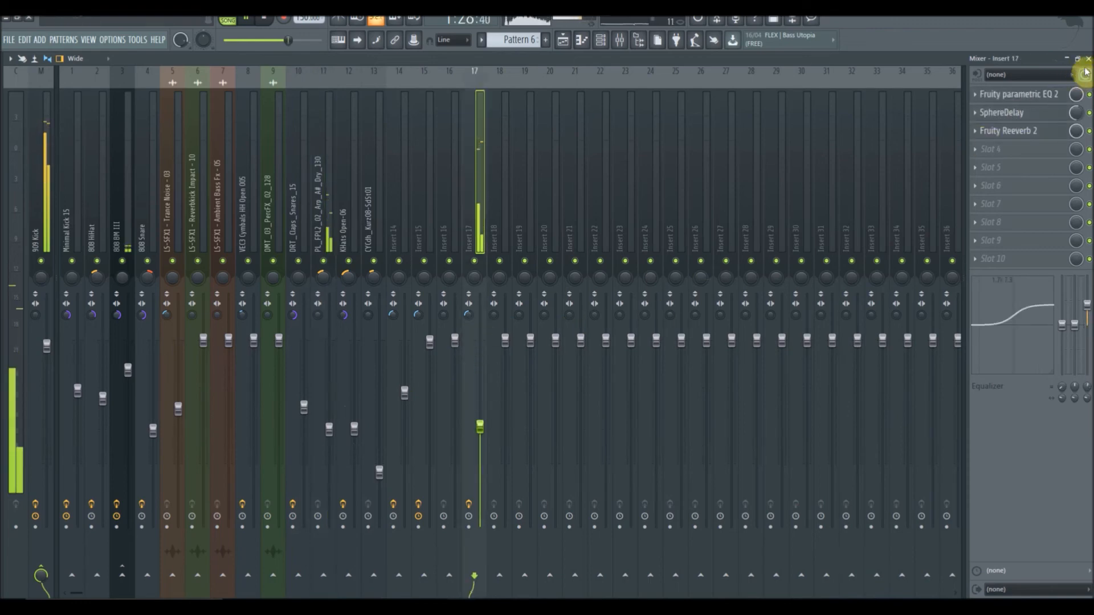
pyautogui.click(1088, 59)
pyautogui.click(577, 39)
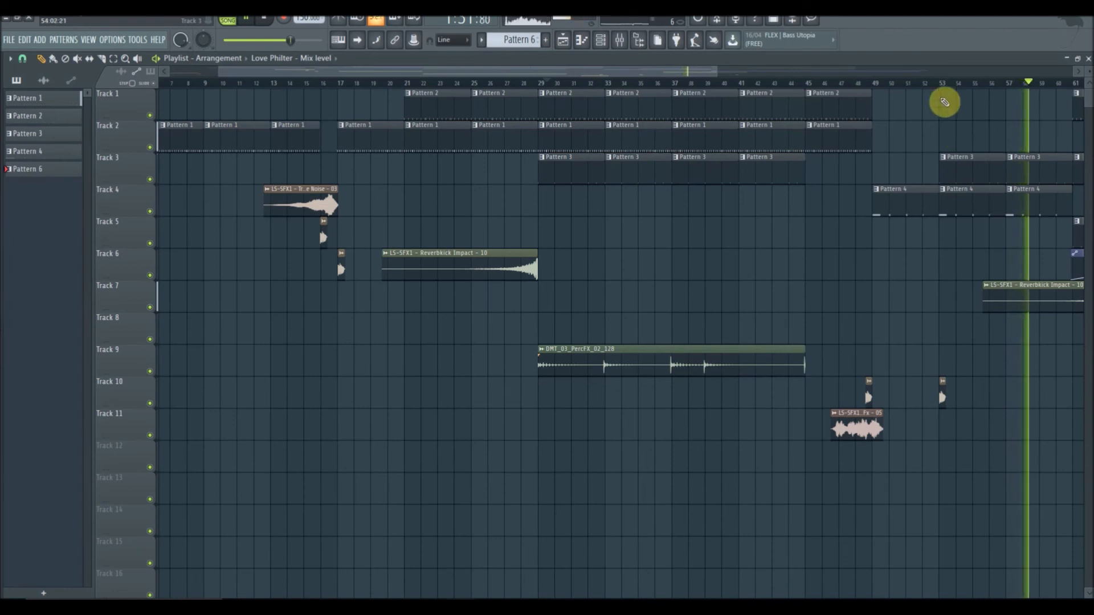
# Move the Reverbkick Impact clip on Track 7 earlier so that it ends at bar 61
pyautogui.click(940, 84)
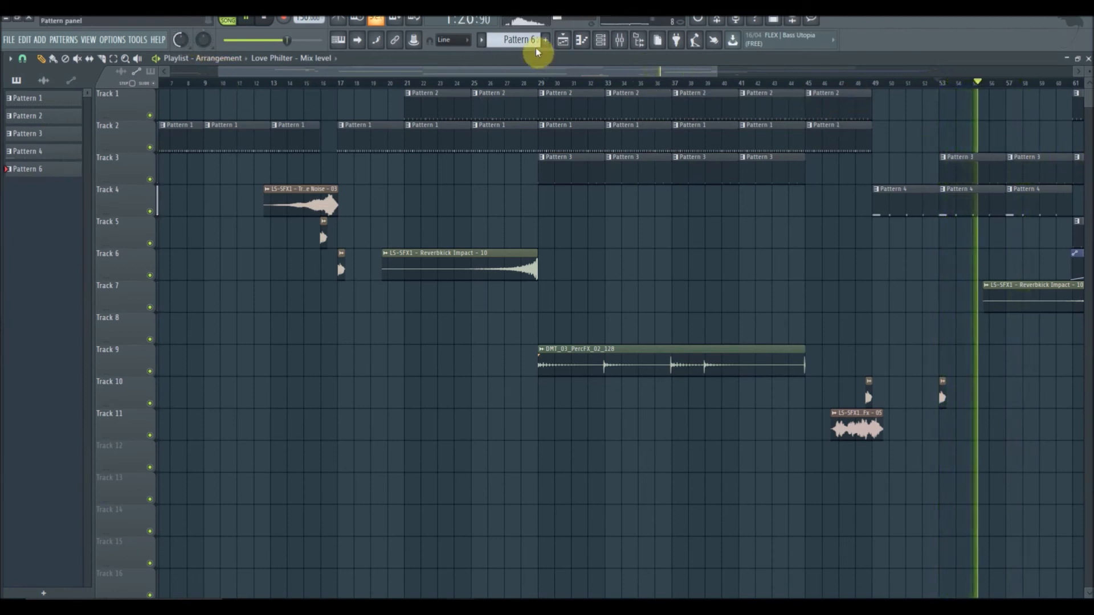
pyautogui.moveTo(580, 71); pyautogui.dragTo(725, 80)
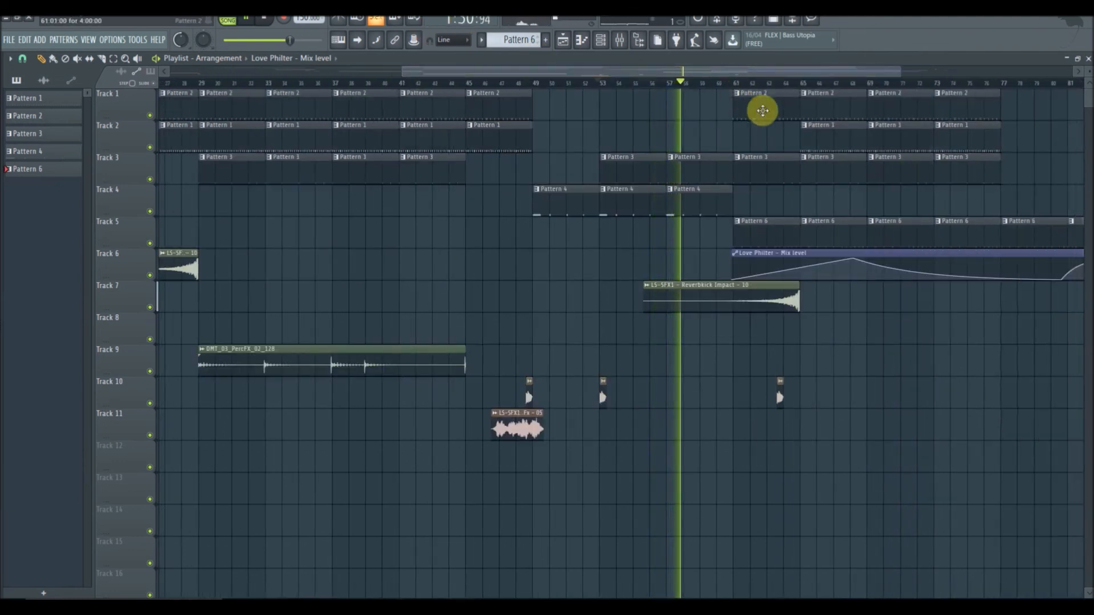
pyautogui.moveTo(777, 298); pyautogui.dragTo(706, 294)
pyautogui.rightClick(780, 381)
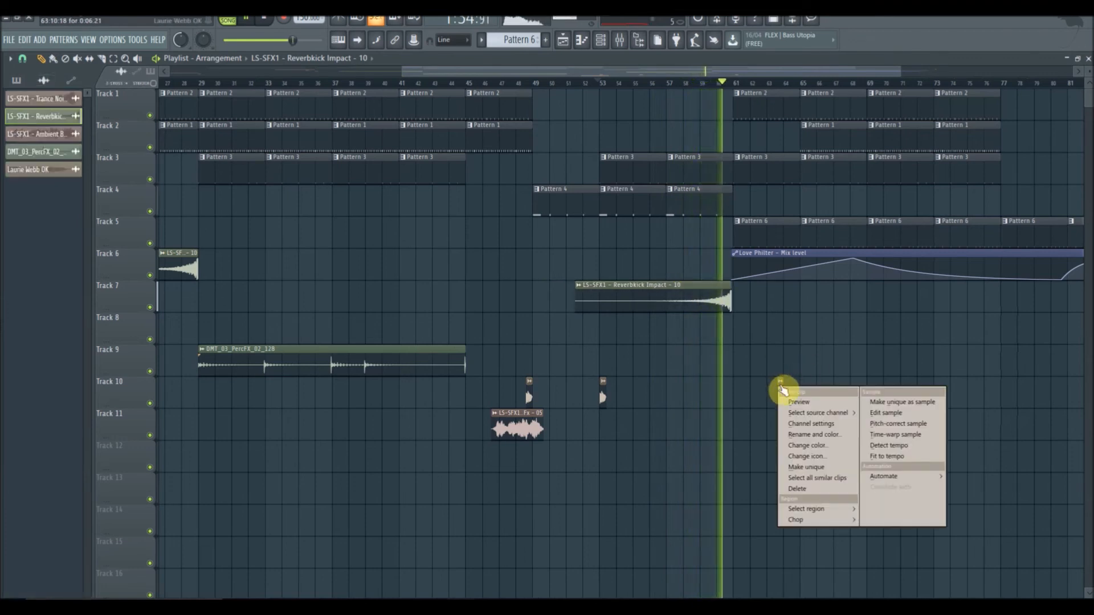
pyautogui.click(778, 363)
pyautogui.rightClick(812, 368)
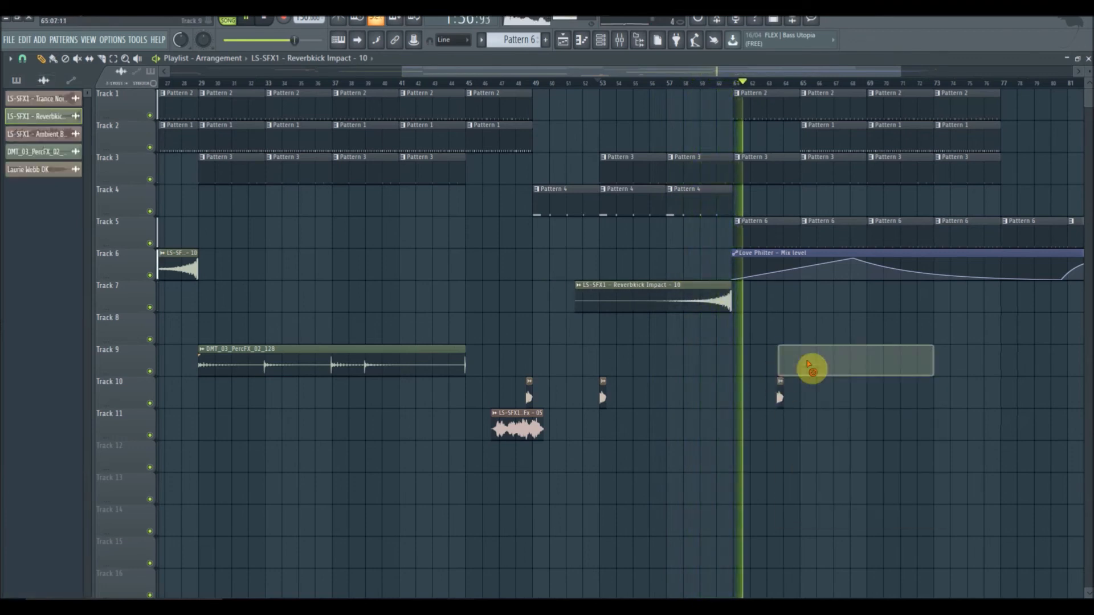
pyautogui.rightClick(779, 383)
pyautogui.click(780, 363)
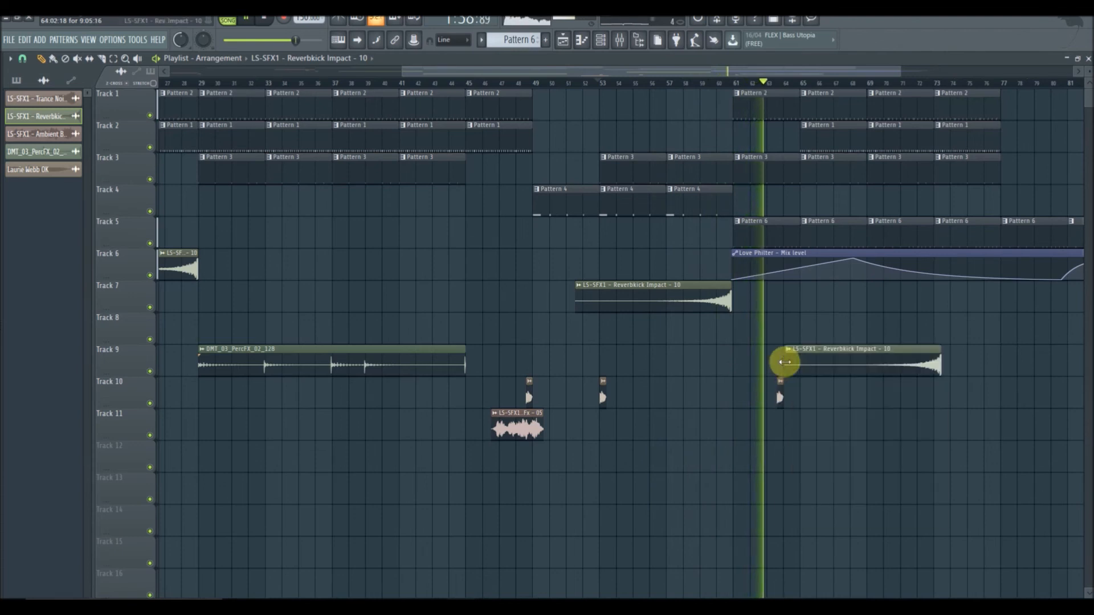
pyautogui.rightClick(790, 364)
# Move the last short OK sample clip on Track 10 earlier, to bar 60, auditioning its position from around bar 59
pyautogui.moveTo(779, 387); pyautogui.dragTo(728, 386)
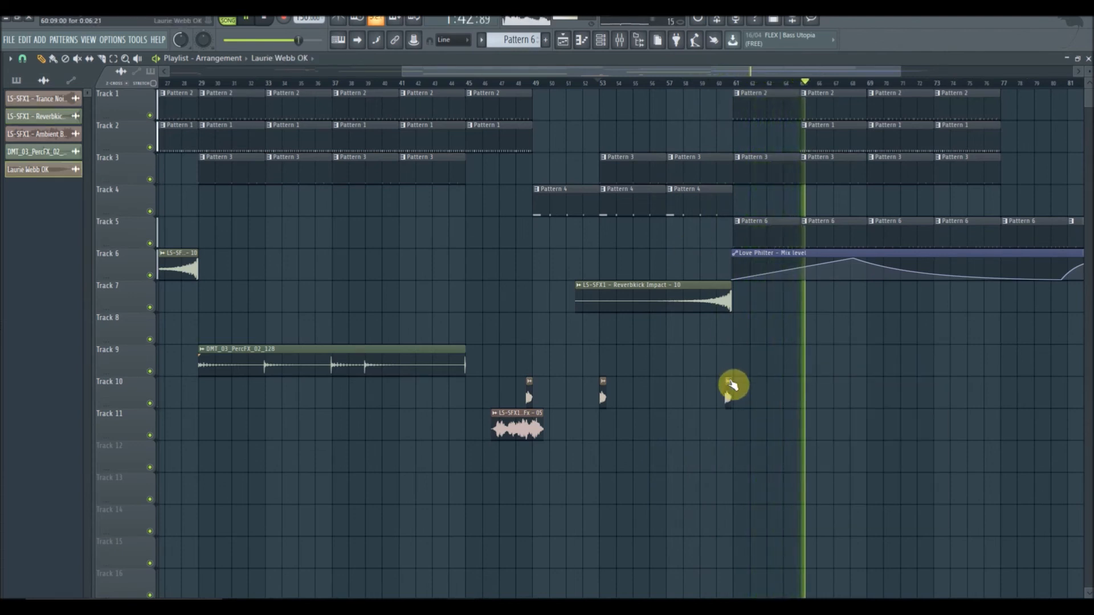
pyautogui.moveTo(727, 386); pyautogui.dragTo(710, 386)
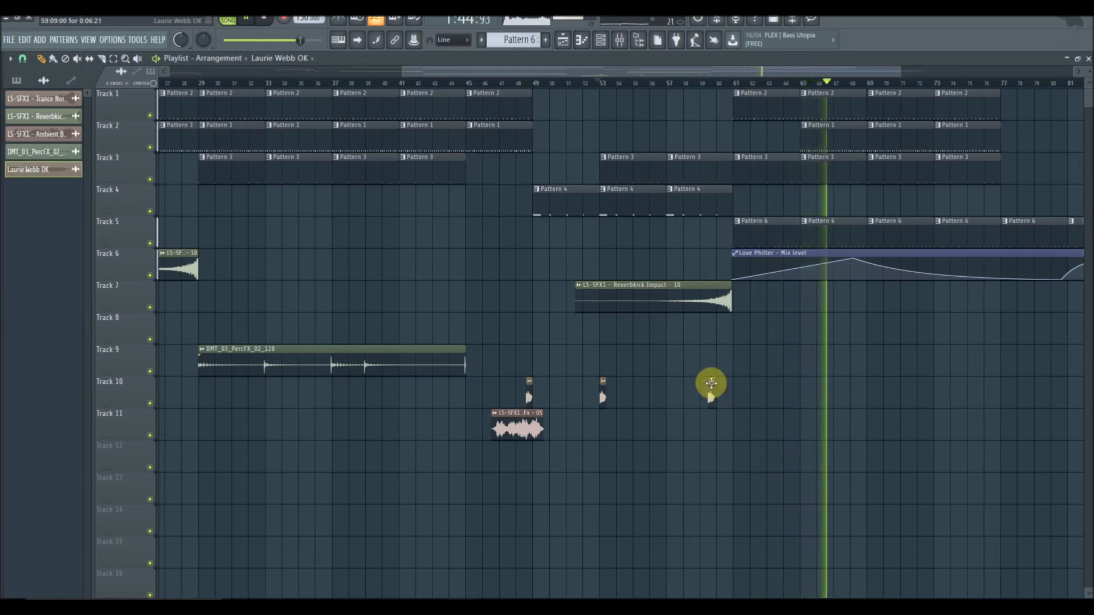
pyautogui.click(702, 85)
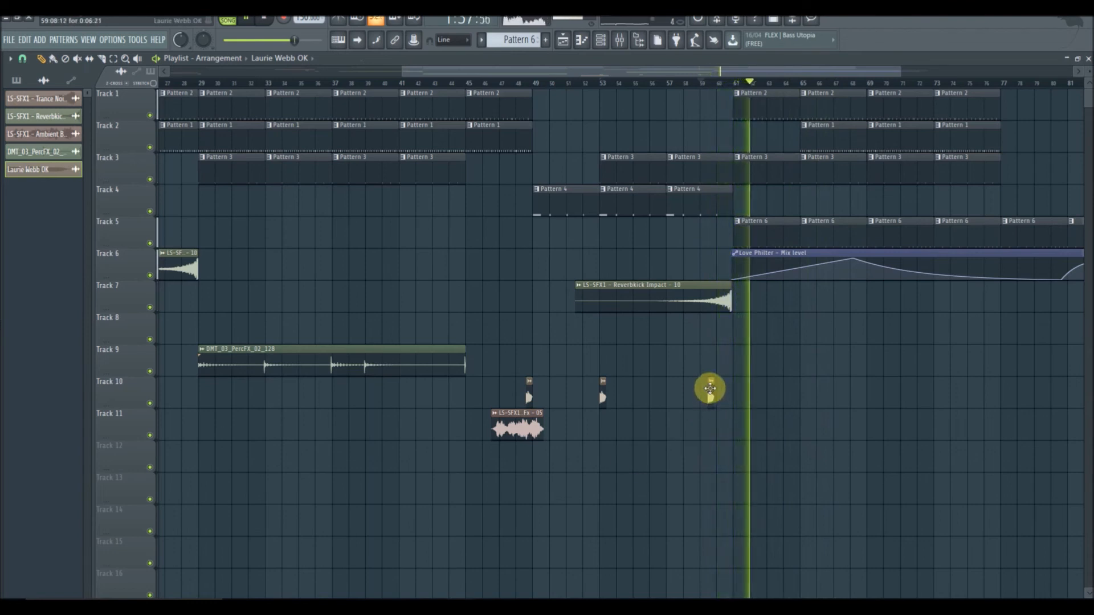
pyautogui.moveTo(713, 388); pyautogui.dragTo(724, 388)
pyautogui.click(710, 85)
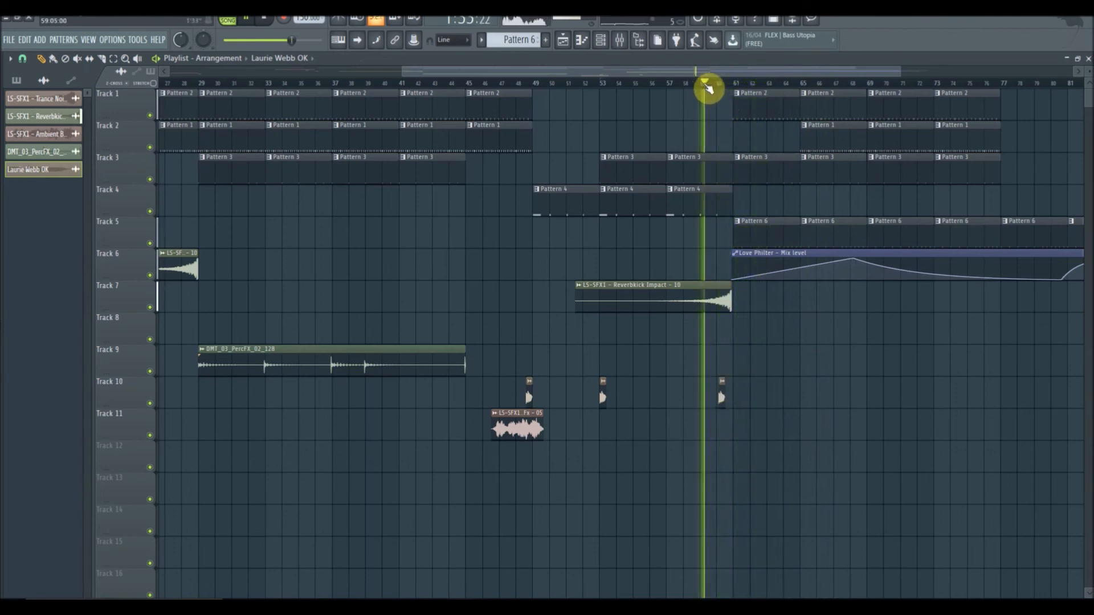
# Route the channel of the short OK sample on Track 10 to mixer track 22
pyautogui.doubleClick(722, 397)
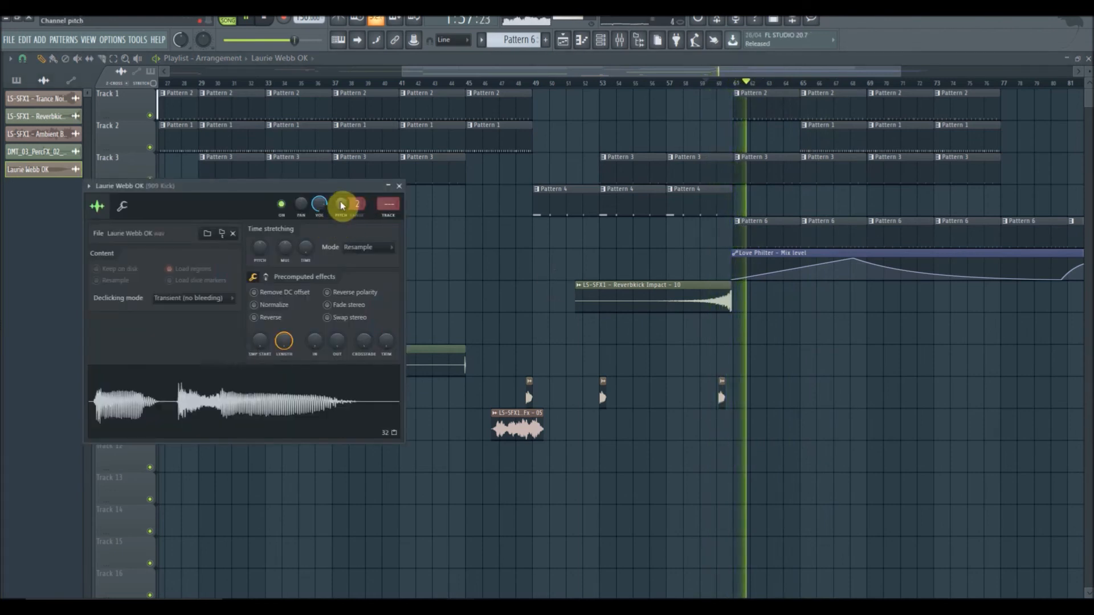
pyautogui.click(694, 85)
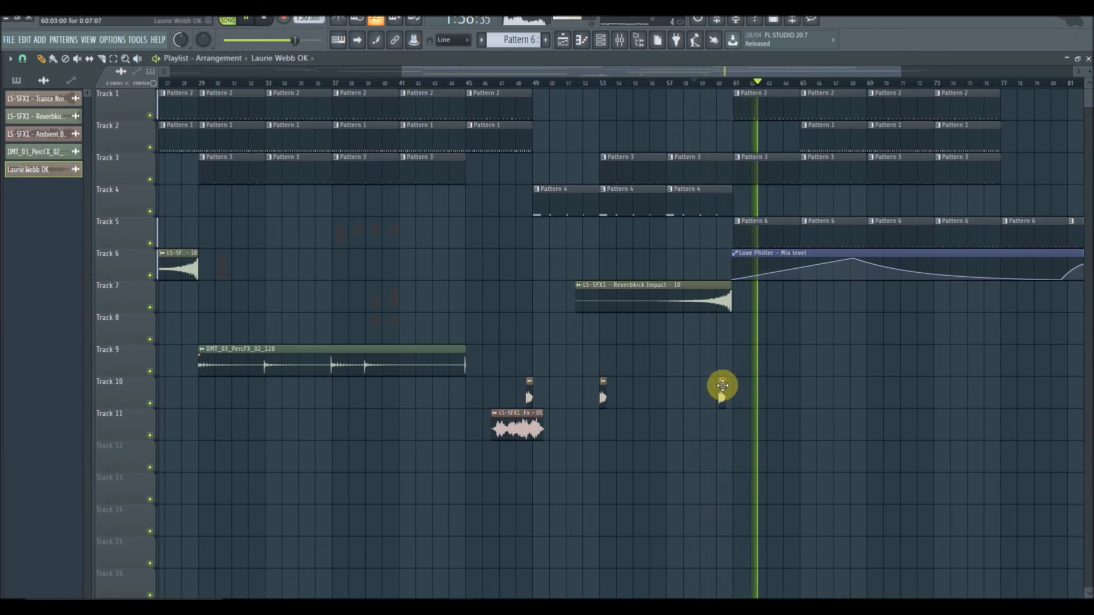
pyautogui.doubleClick(722, 388)
pyautogui.moveTo(392, 205); pyautogui.dragTo(392, 174)
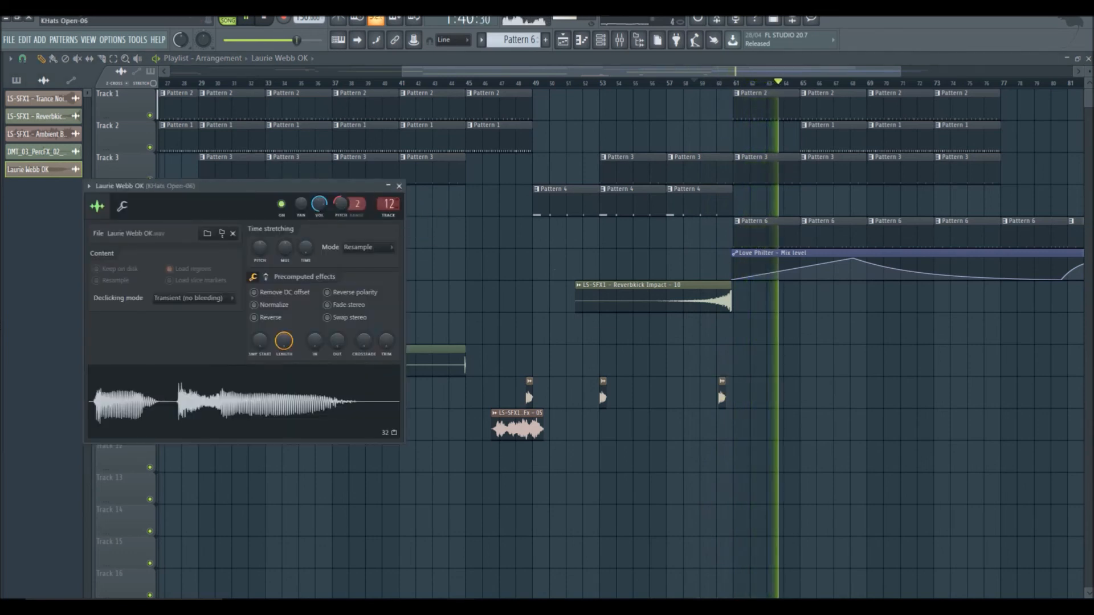
pyautogui.click(620, 40)
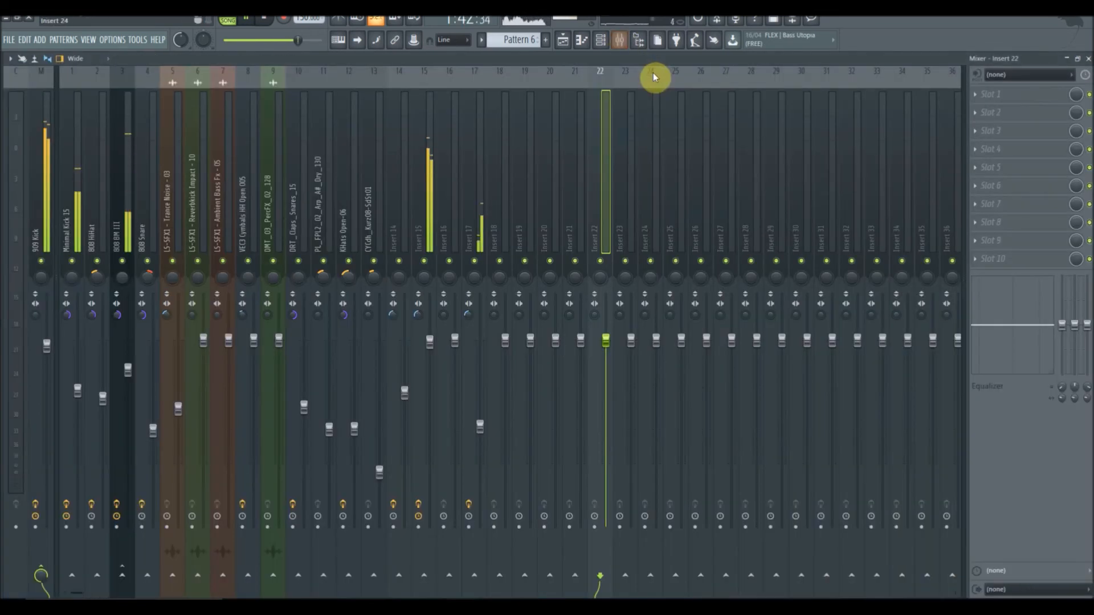
pyautogui.click(1089, 58)
# Add Fruity delay 2 to slot 1 of mixer track 22, the OK sample's track
pyautogui.click(686, 84)
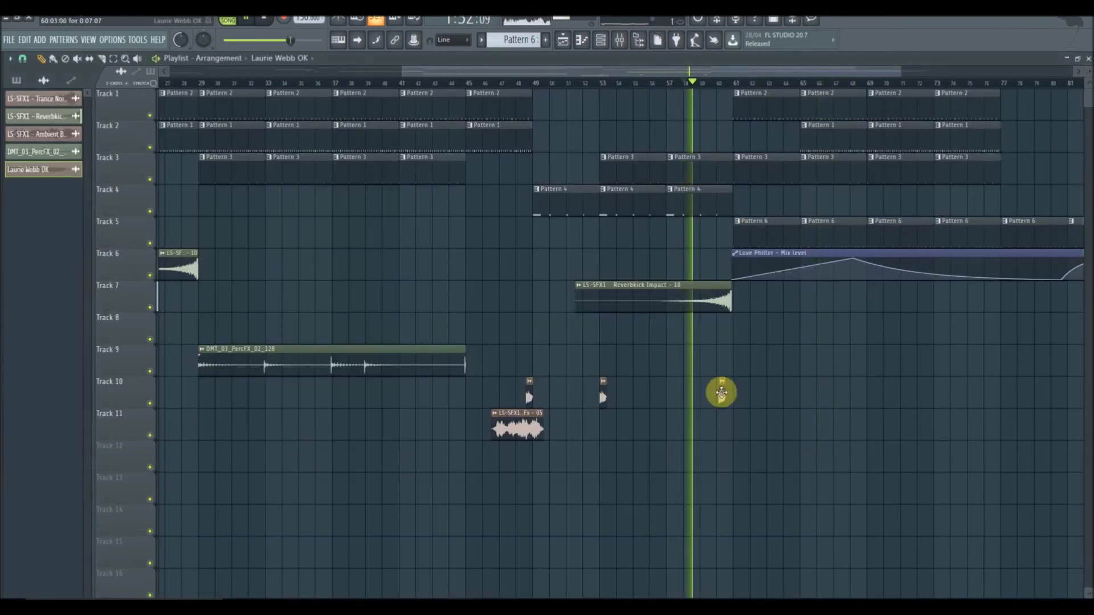
pyautogui.doubleClick(722, 393)
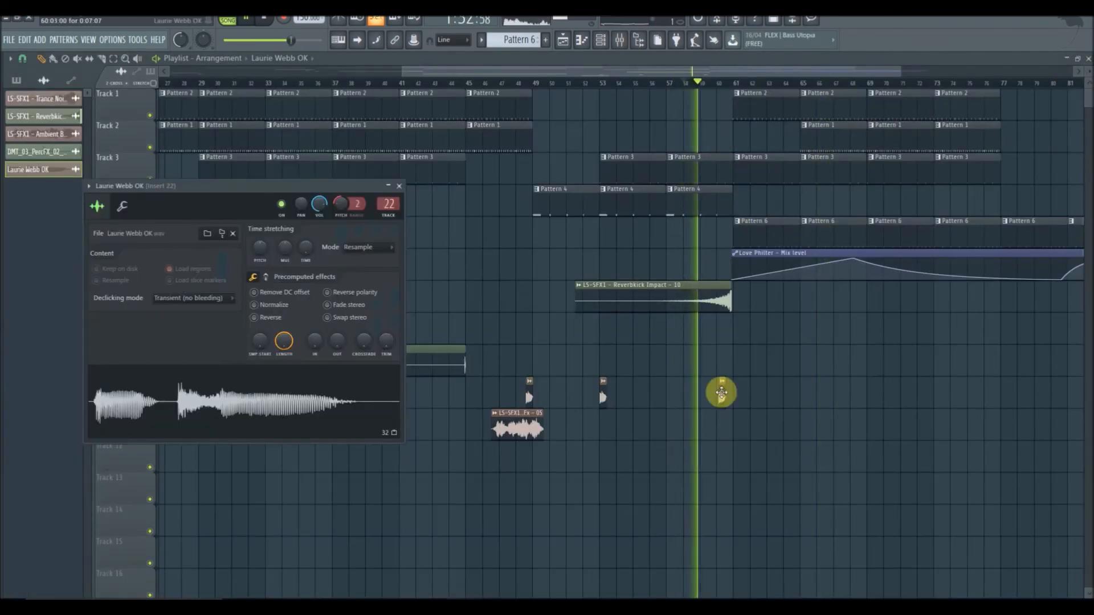
pyautogui.click(620, 40)
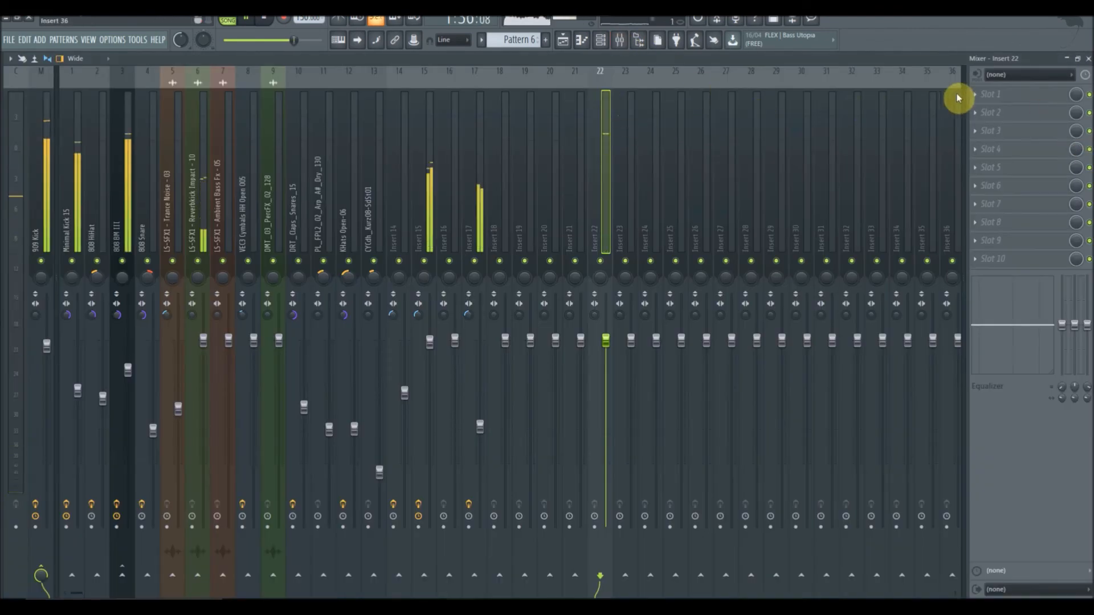
pyautogui.click(980, 103)
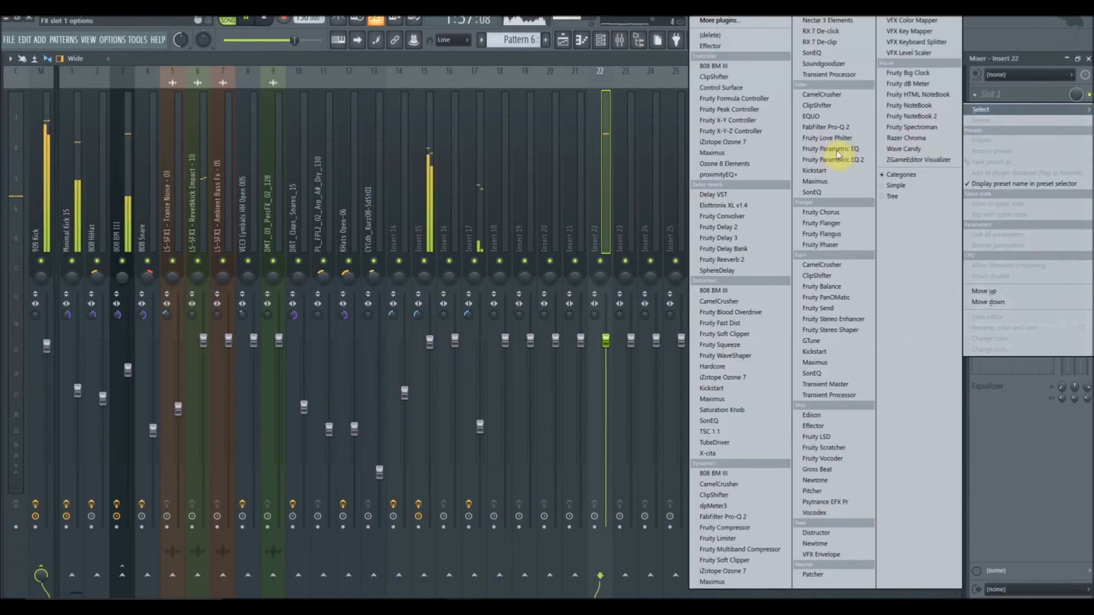
pyautogui.click(741, 228)
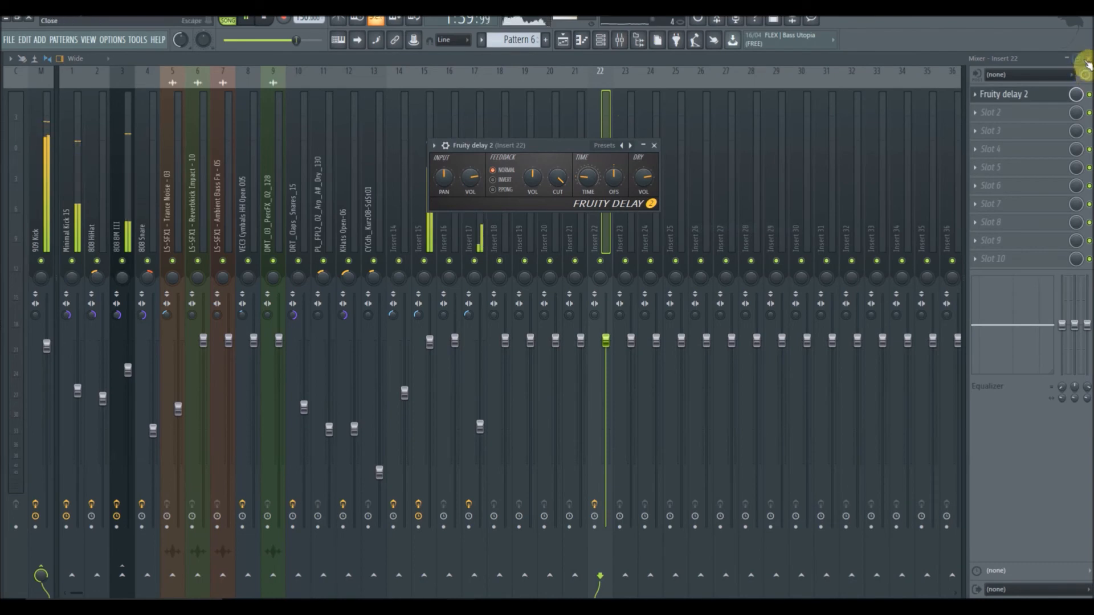
# Replay the playlist from about bar 56 and place another short OK sample clip on Track 10 shortly after bar 61
pyautogui.click(563, 40)
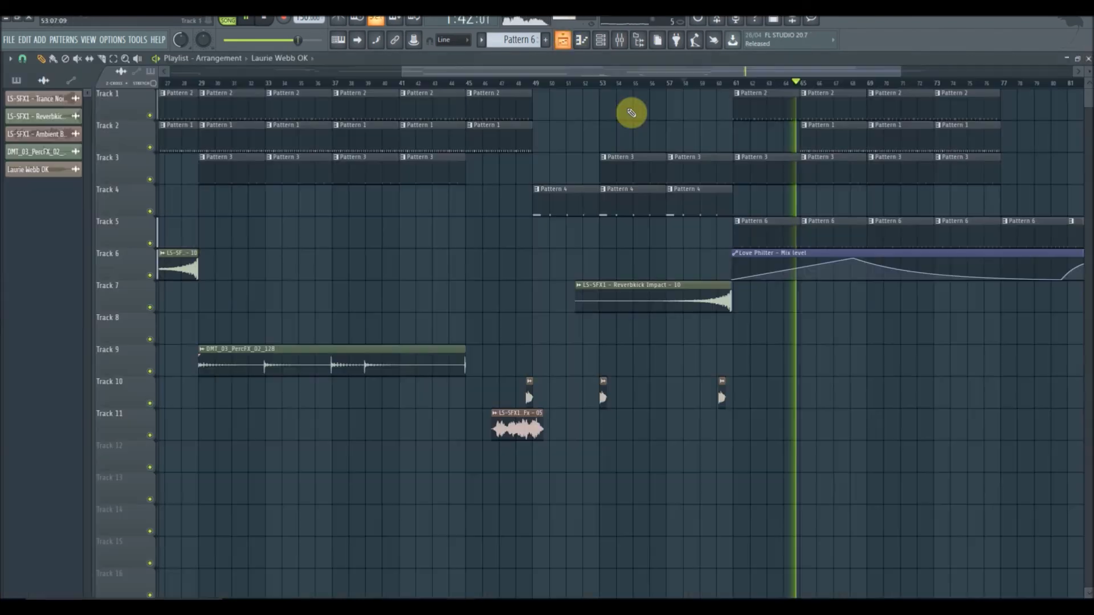
pyautogui.click(656, 85)
pyautogui.click(744, 399)
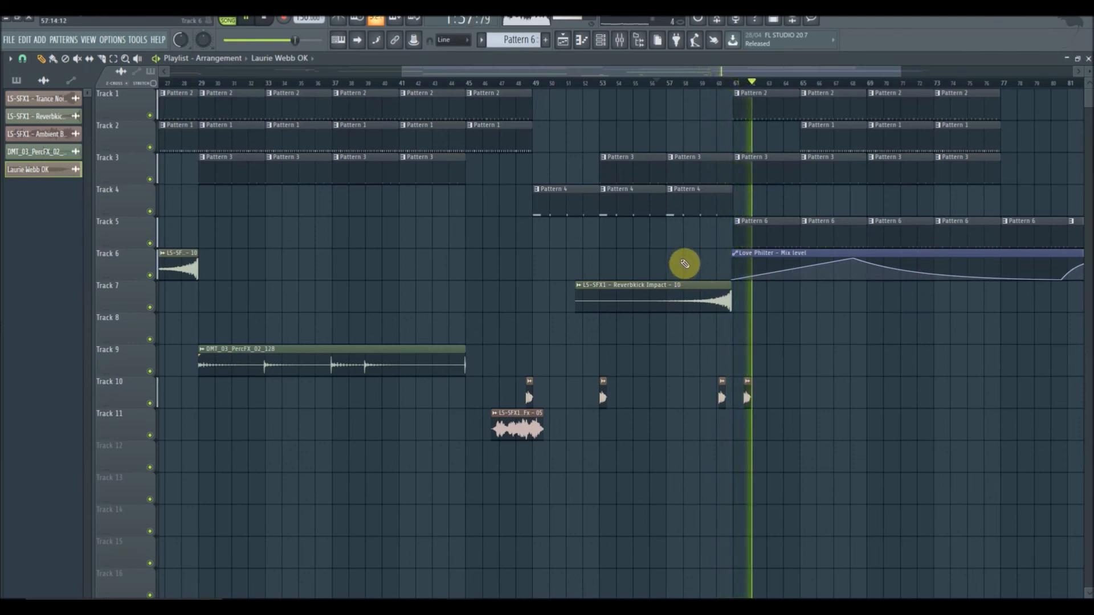
pyautogui.moveTo(420, 72); pyautogui.dragTo(39, 68)
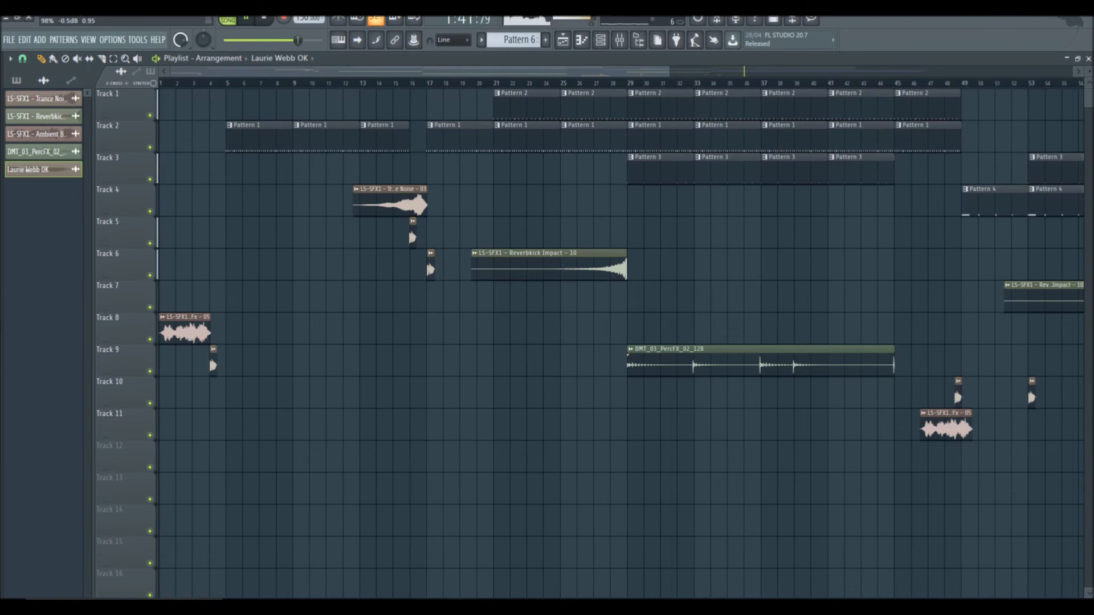
# Lower the master mixer track's volume to 87% (-3.1 dB)
pyautogui.click(619, 40)
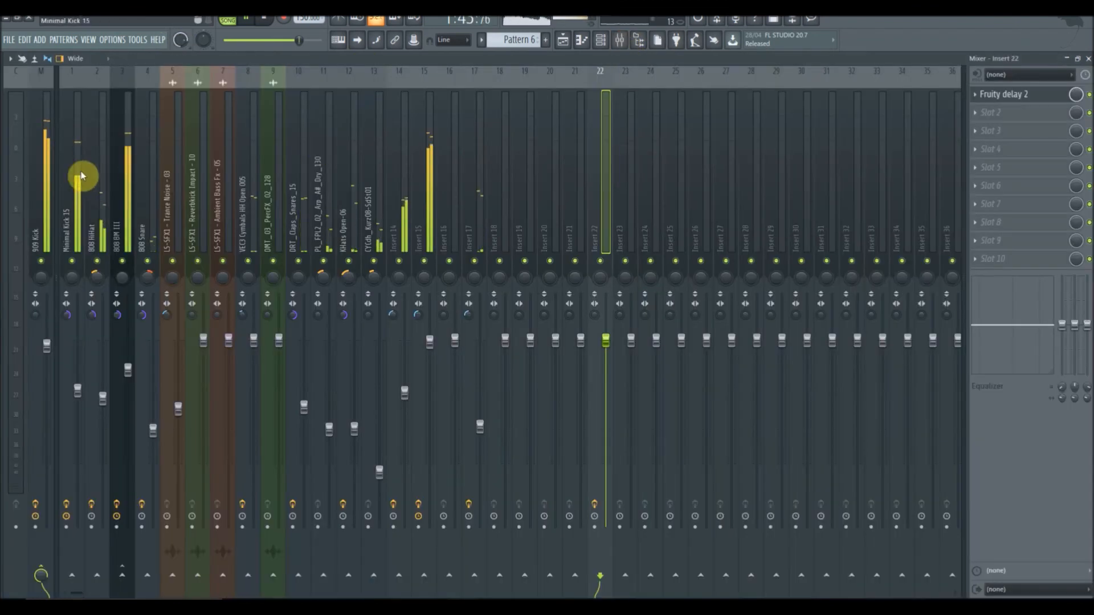
pyautogui.click(52, 154)
pyautogui.moveTo(50, 346); pyautogui.dragTo(48, 364)
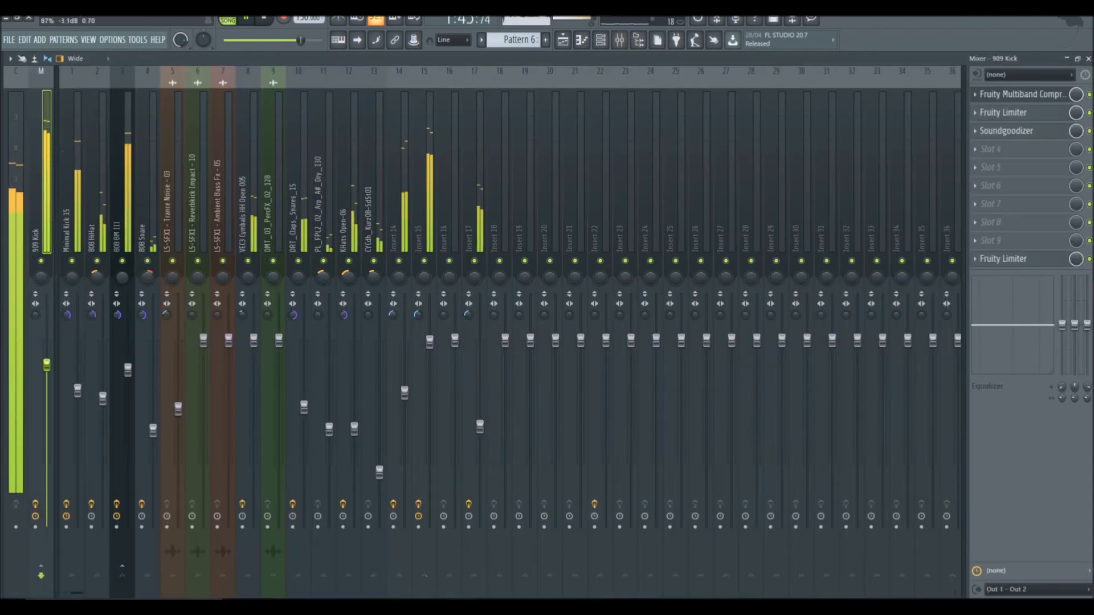
# Lower the ceiling and raise the gain of the Fruity Limiter in slot 10 of the master track
pyautogui.click(1013, 259)
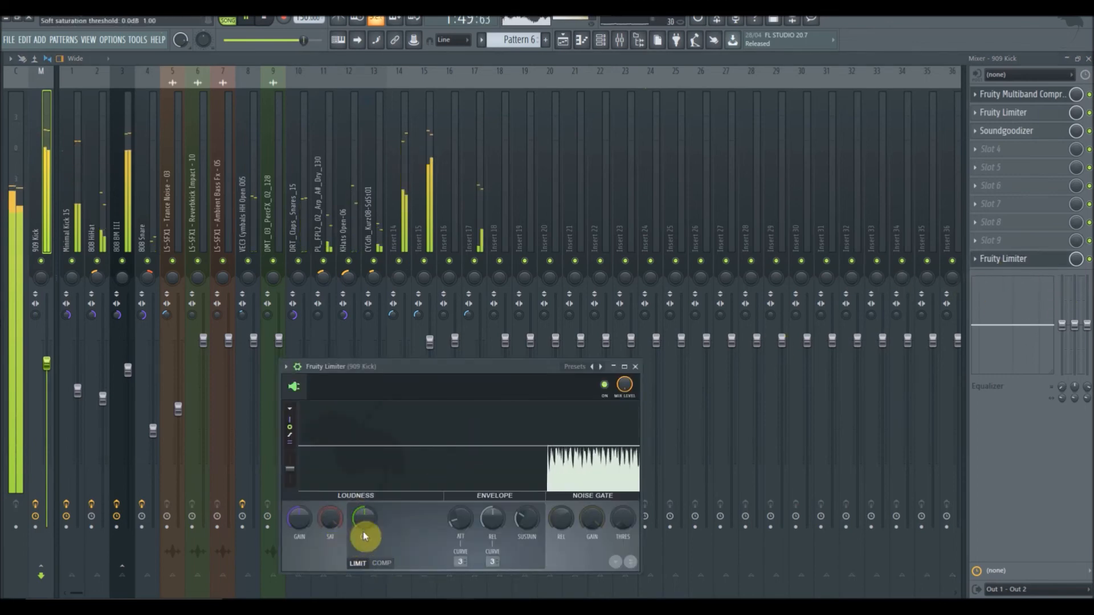
pyautogui.moveTo(365, 518); pyautogui.dragTo(303, 518)
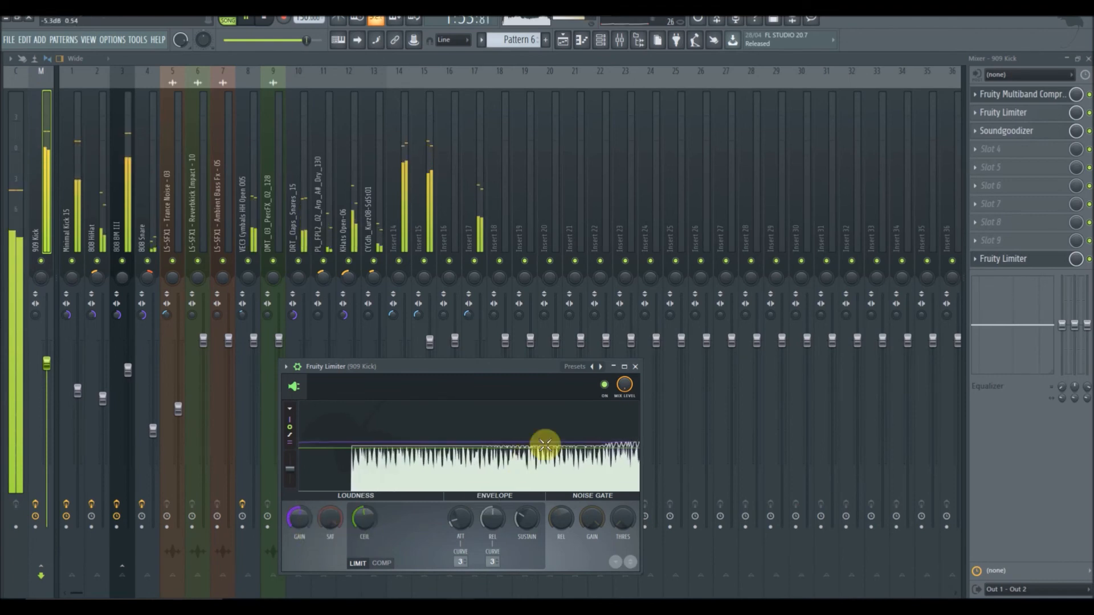
pyautogui.click(638, 367)
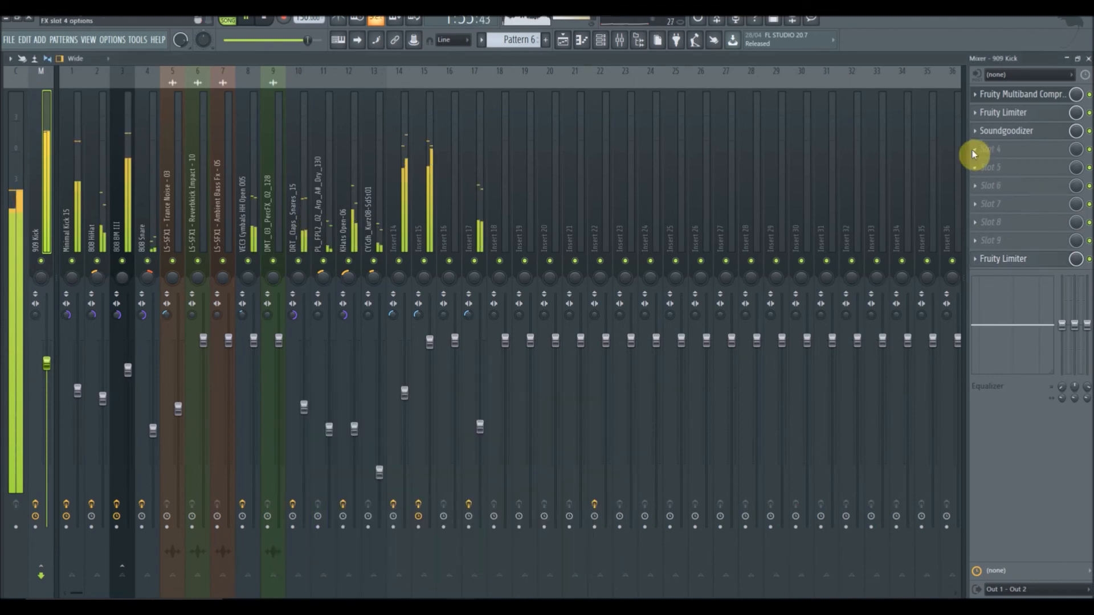
# Add SonEQ to slot 4 of the master mixer track and raise its output and input gain
pyautogui.click(972, 150)
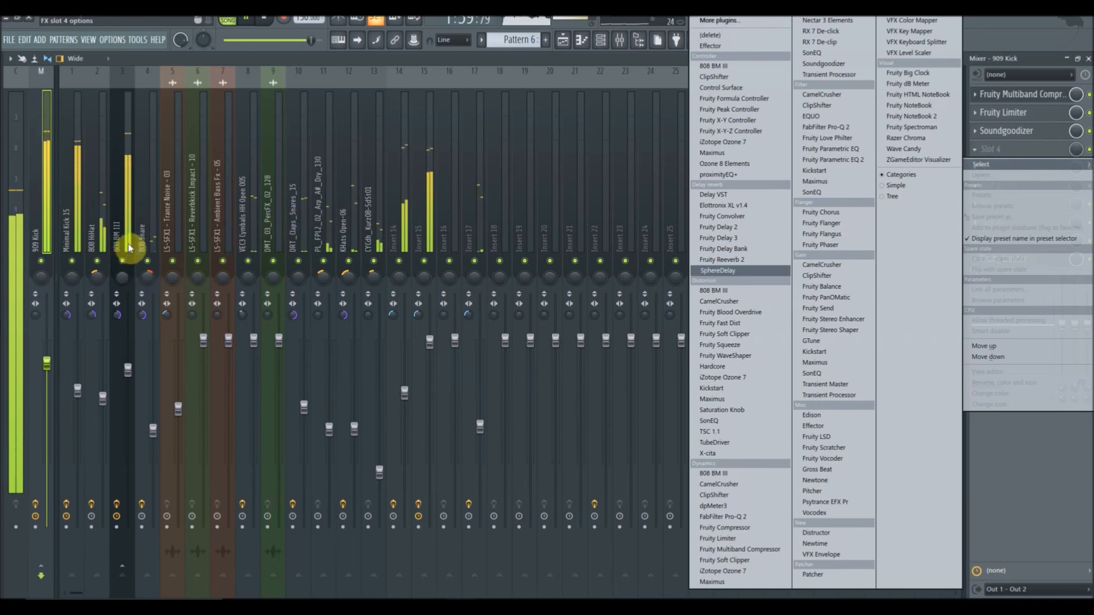
pyautogui.click(121, 214)
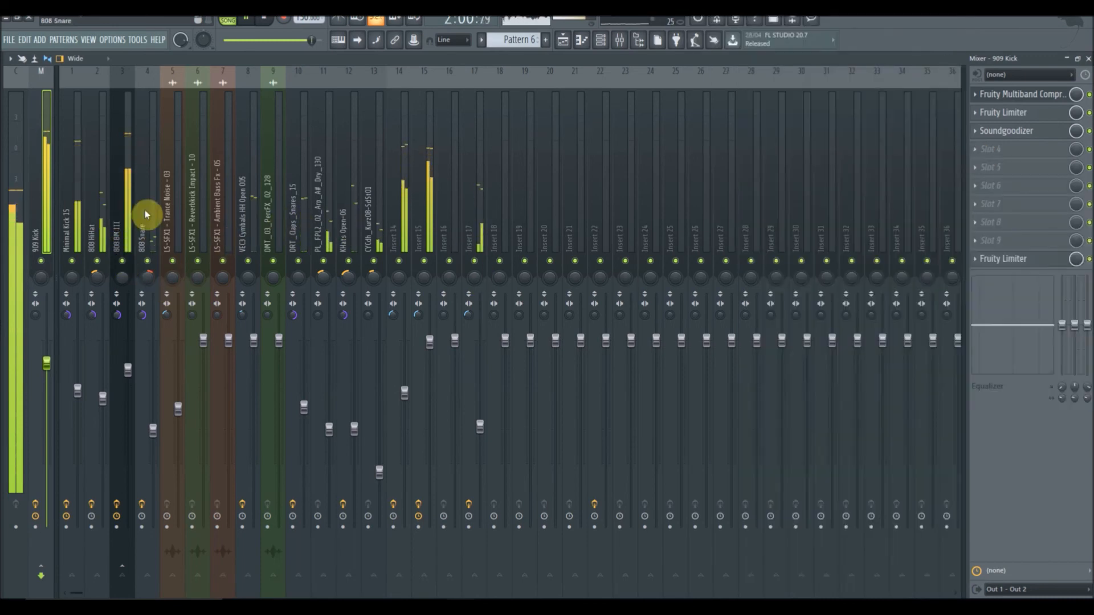
pyautogui.click(975, 153)
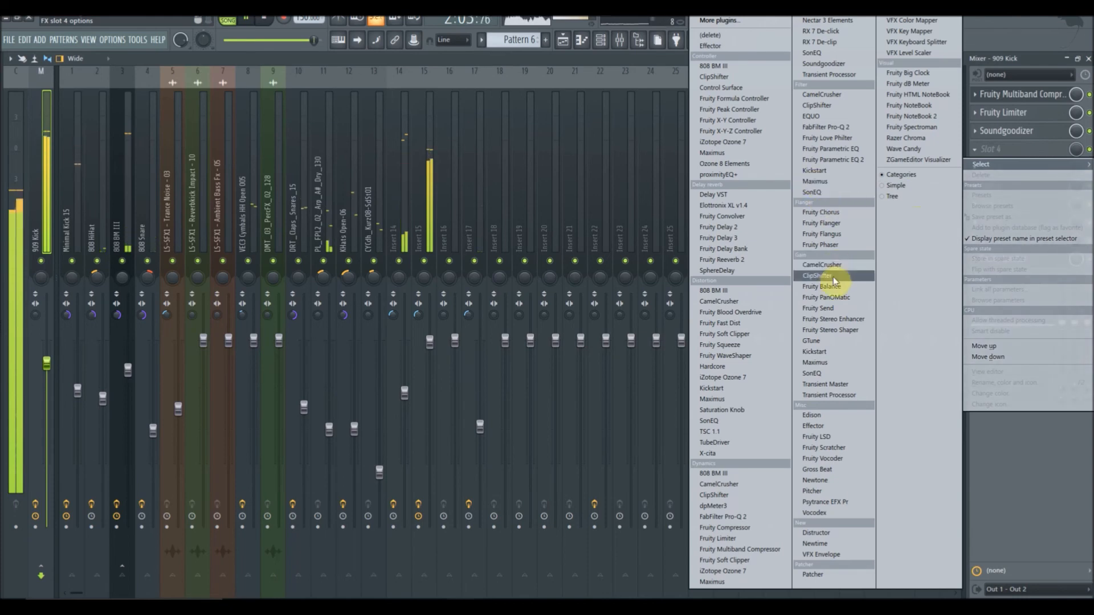
pyautogui.click(832, 374)
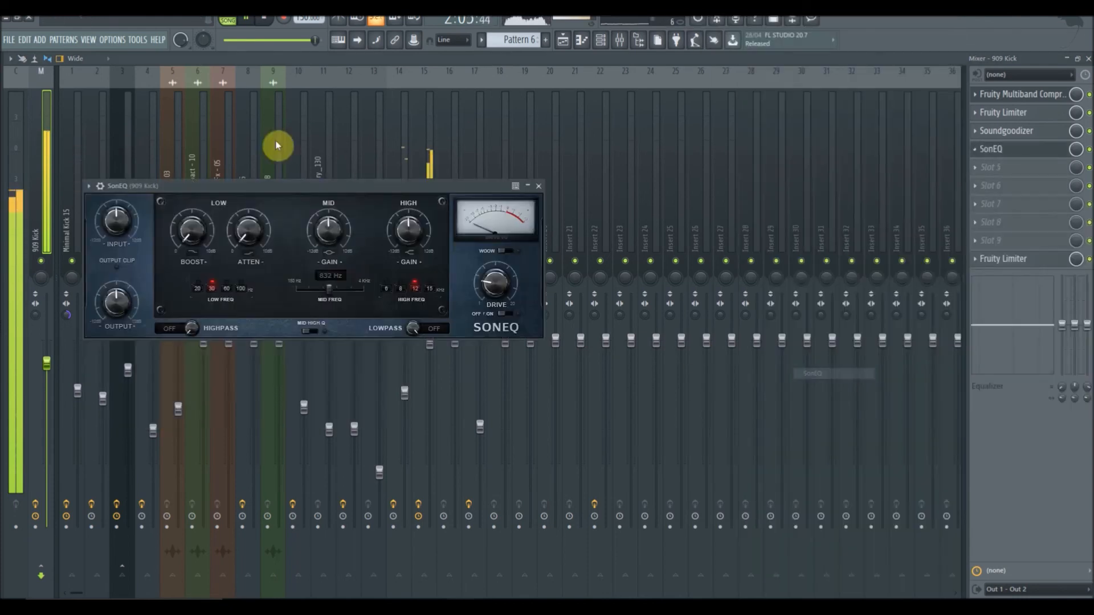
pyautogui.moveTo(301, 187); pyautogui.dragTo(634, 248)
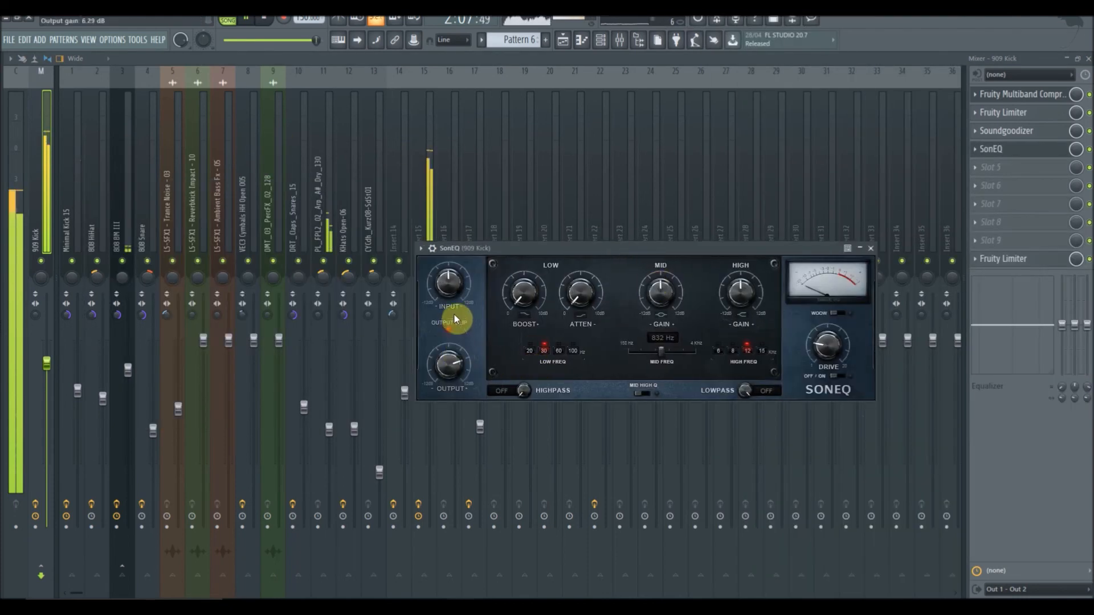
pyautogui.moveTo(452, 284); pyautogui.dragTo(455, 262)
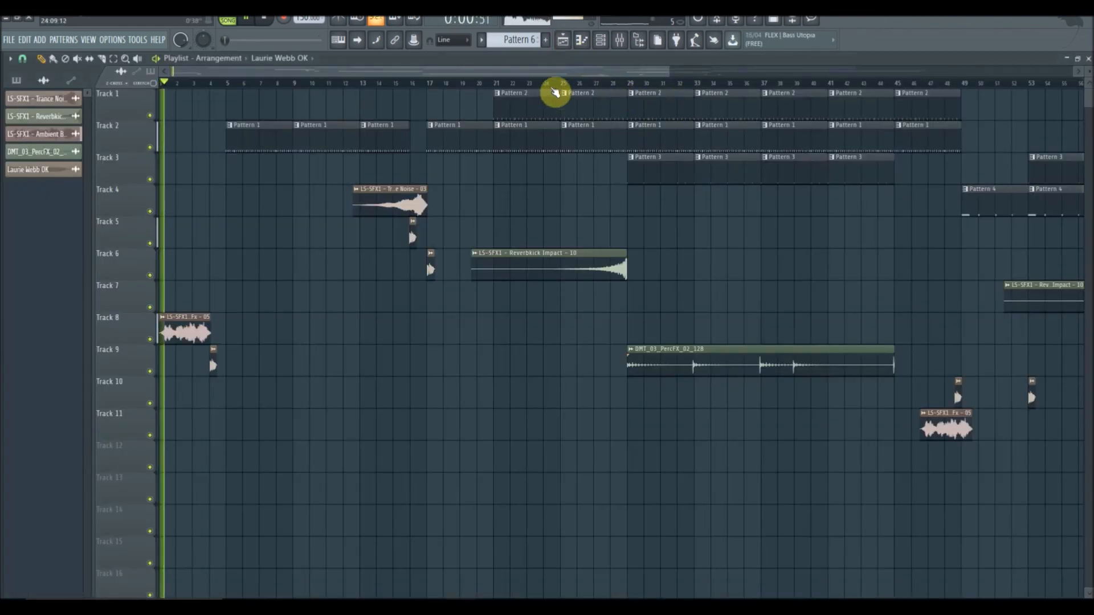
# Listen to the arrangement from bars 21 and 29 and inspect the levels and effects of mixer Inserts 14 and 15
pyautogui.click(504, 85)
pyautogui.click(628, 84)
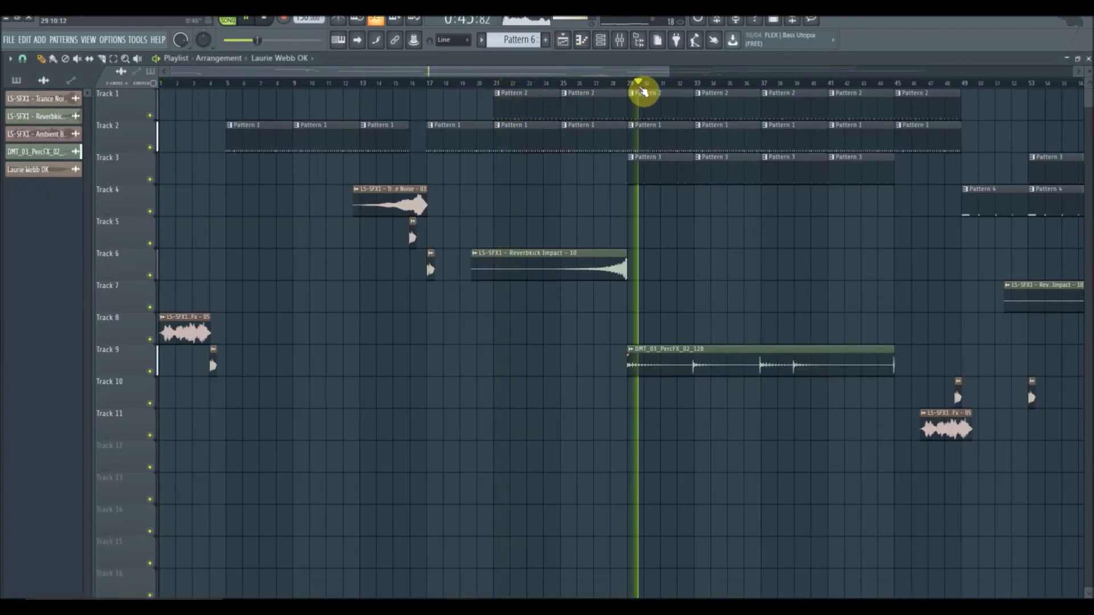
pyautogui.click(624, 42)
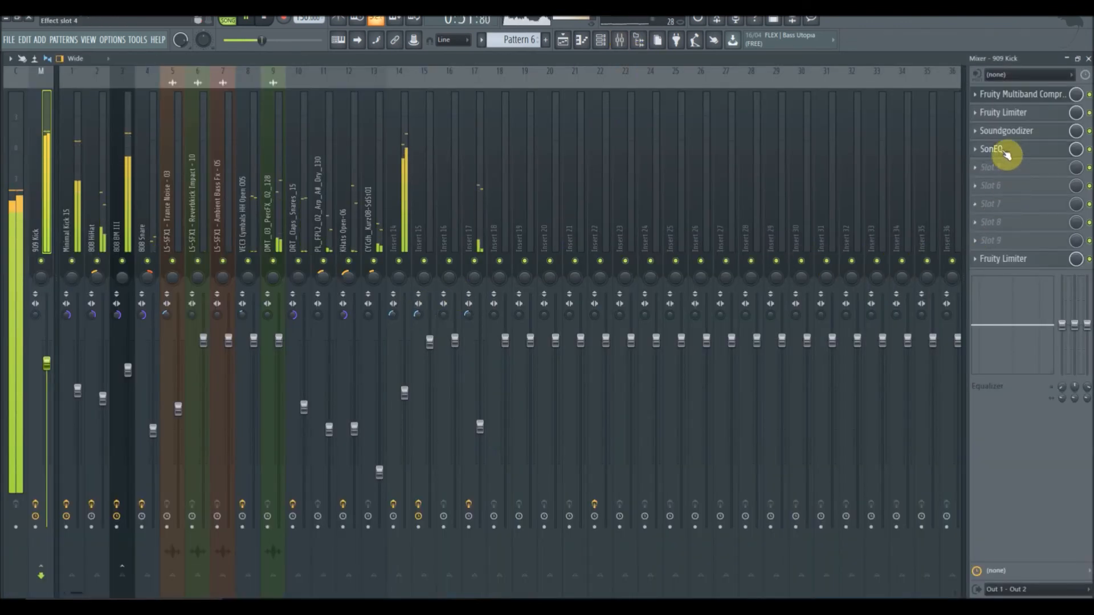
pyautogui.click(404, 167)
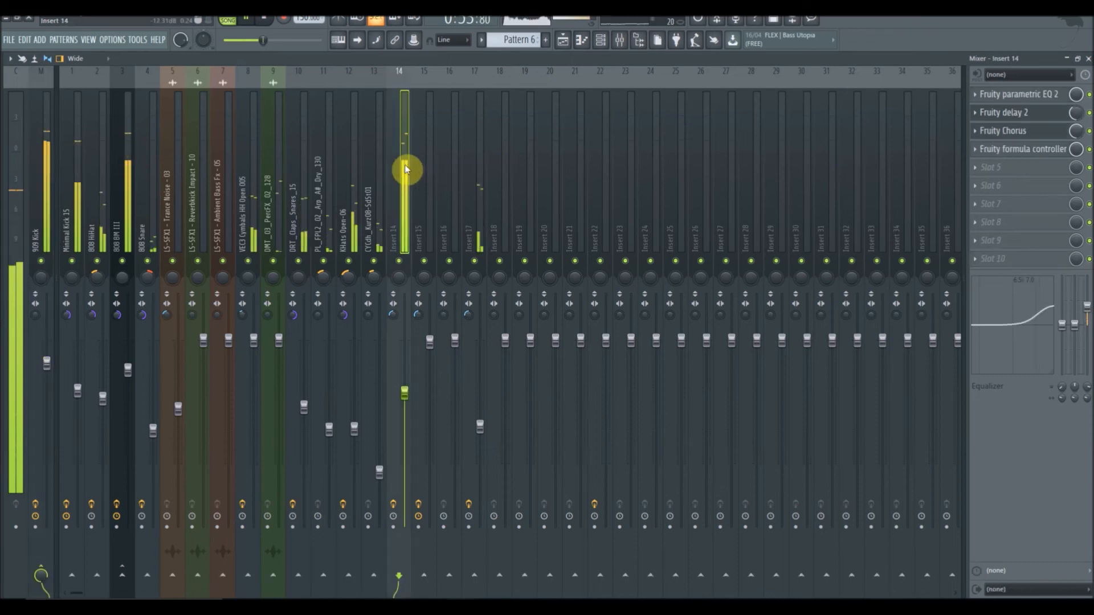
pyautogui.click(430, 169)
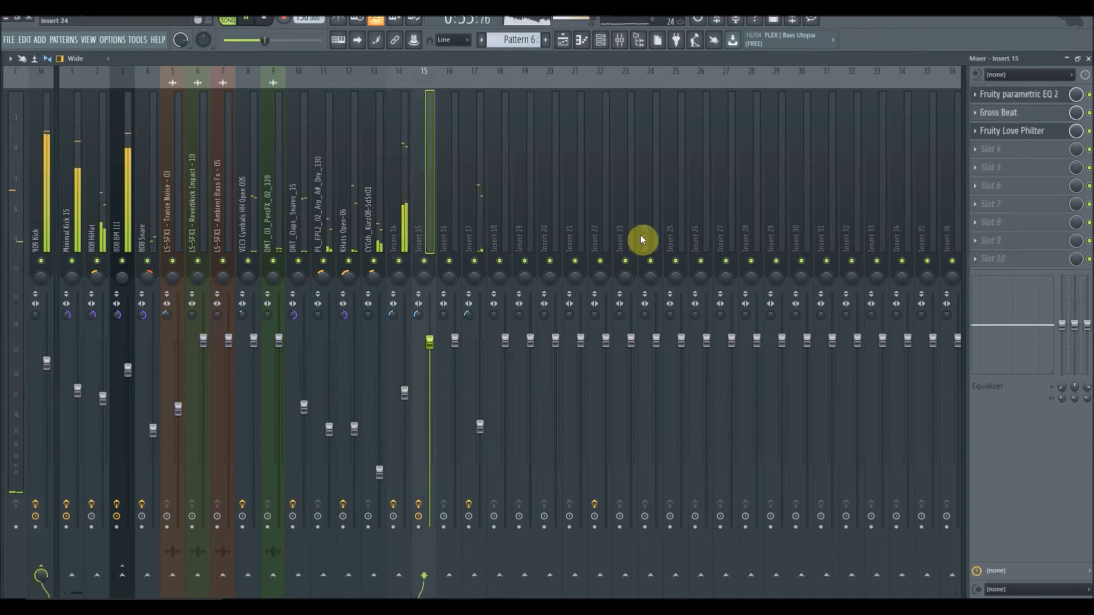
# Add SonEQ to slot 4 of the 808 BM III mixer track, raising its input and output gain and setting the low boost to 1.8 dB
pyautogui.click(117, 228)
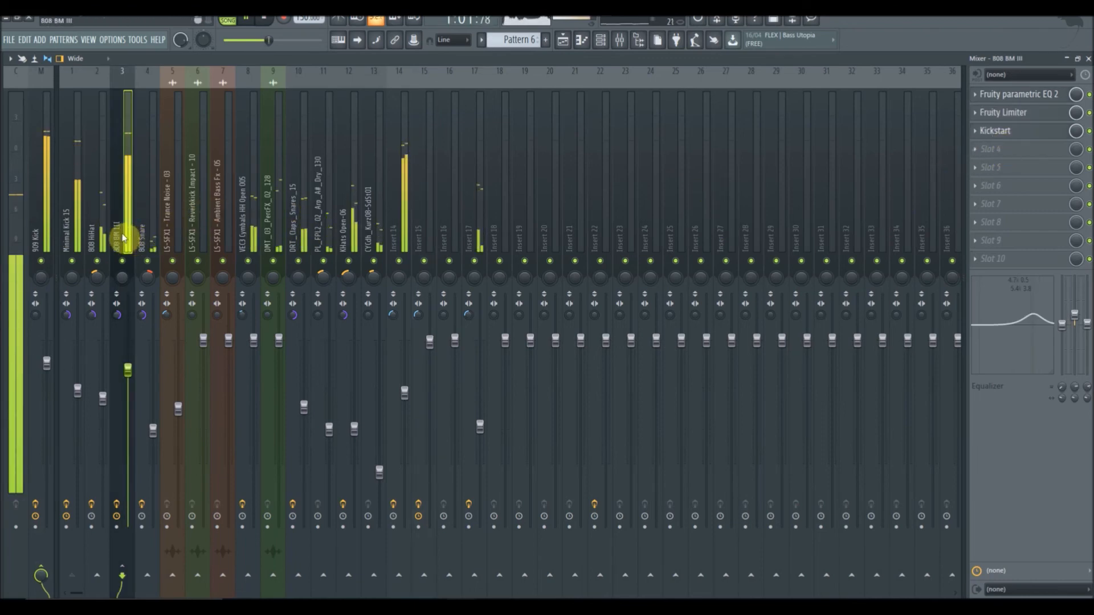
pyautogui.click(986, 149)
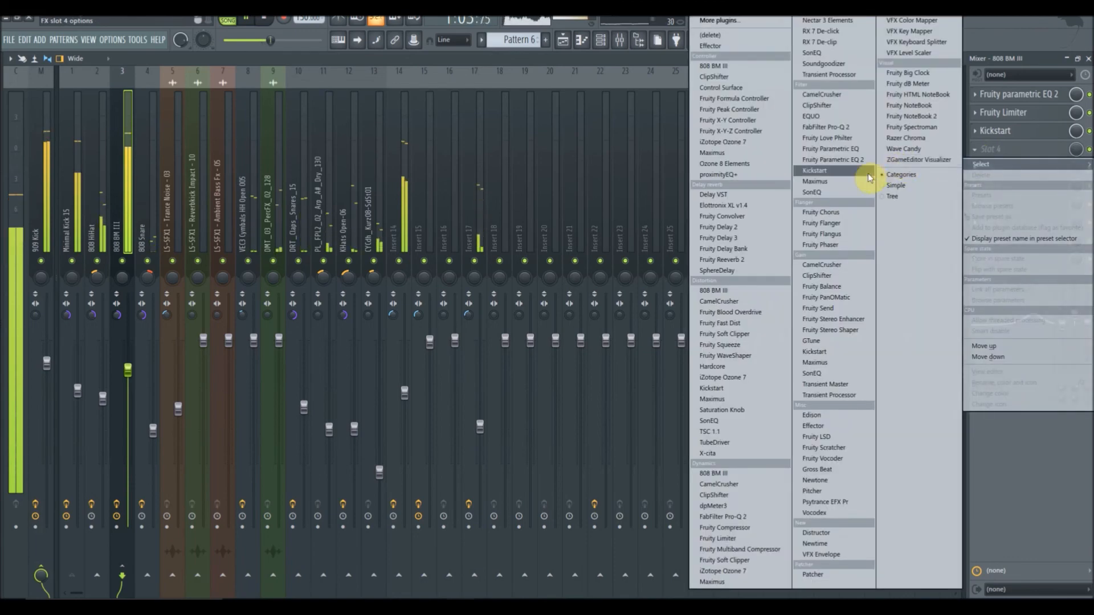
pyautogui.click(831, 373)
pyautogui.moveTo(95, 276); pyautogui.dragTo(122, 303)
pyautogui.moveTo(101, 194); pyautogui.dragTo(104, 181)
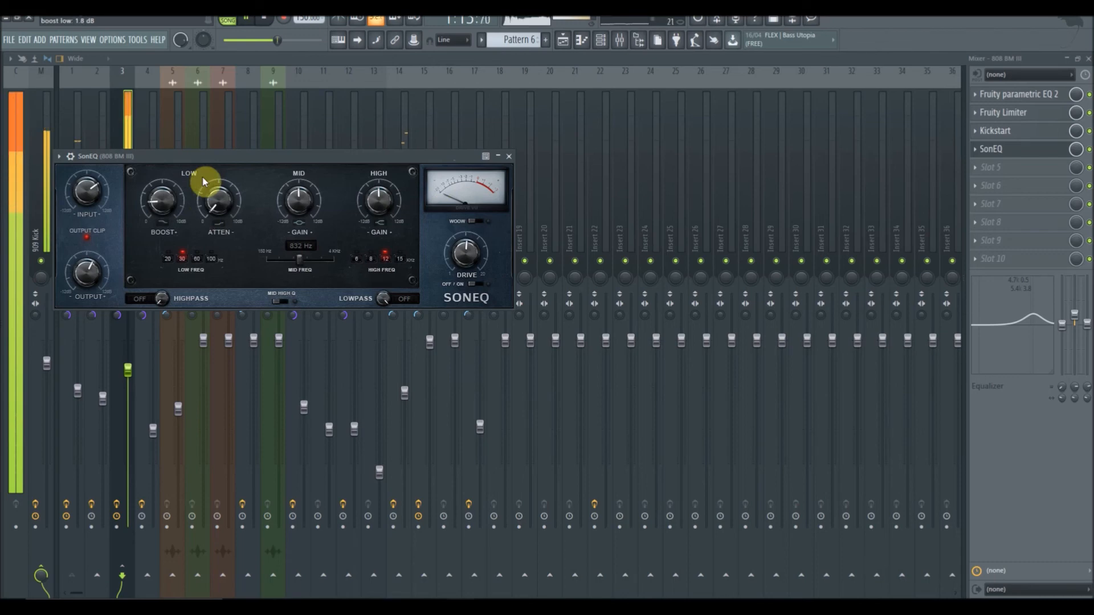
# Raise SonEQ's low attenuation on the 808 BM III mixer track, and lower the volume of the 808 BM III and 808 HiHat tracks
pyautogui.moveTo(221, 196); pyautogui.dragTo(208, 149)
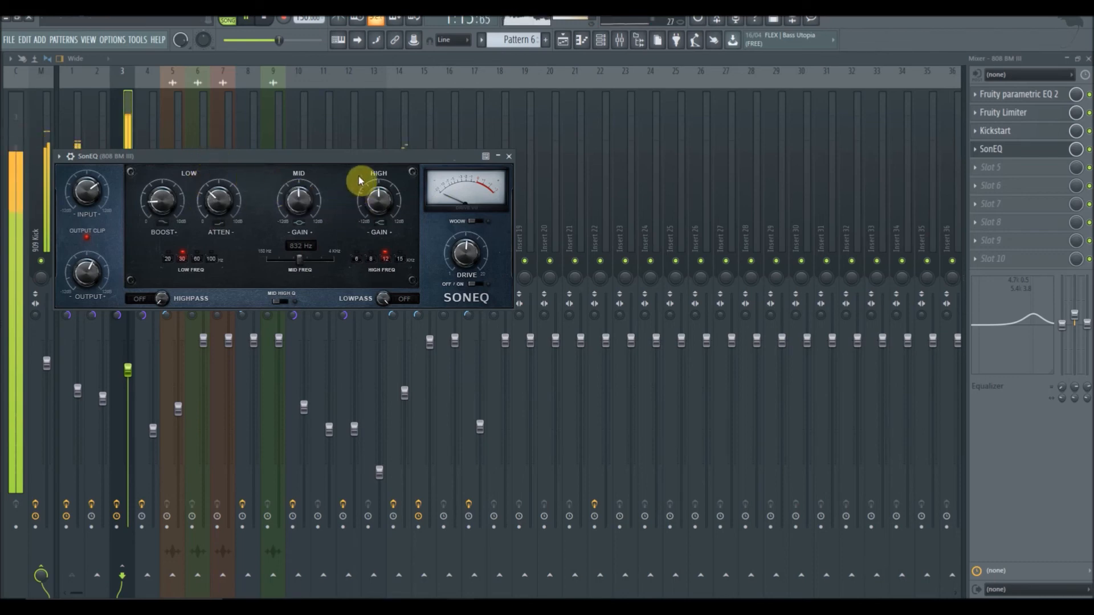
pyautogui.click(509, 158)
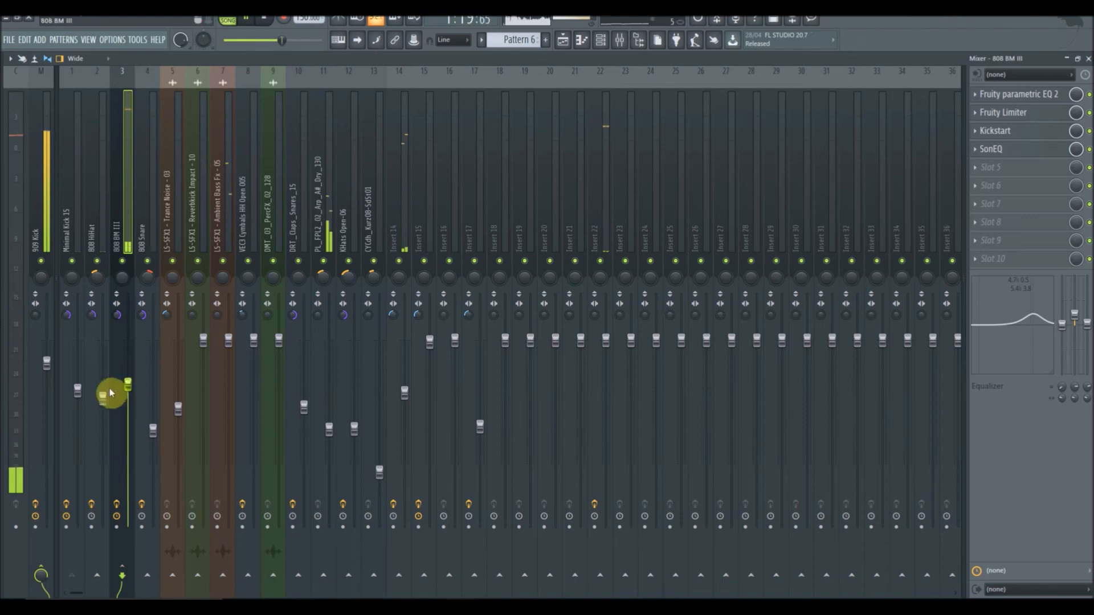
pyautogui.moveTo(102, 396); pyautogui.dragTo(102, 420)
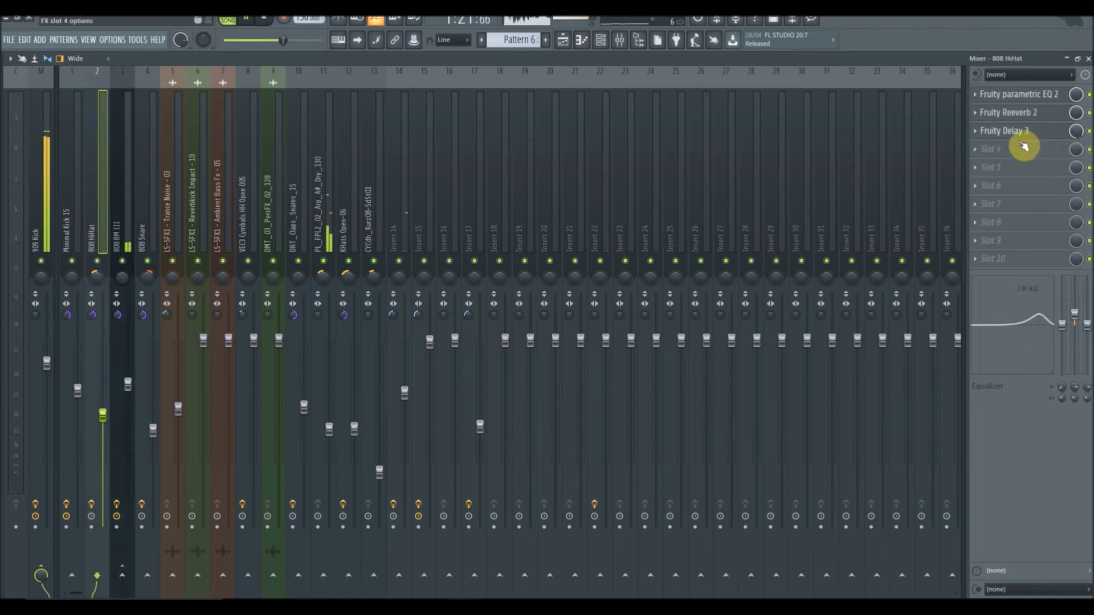
# Add Saturation Knob to slot 5 of the 808 BM III track, with saturation 4.0 and the type Keep Low
pyautogui.click(129, 251)
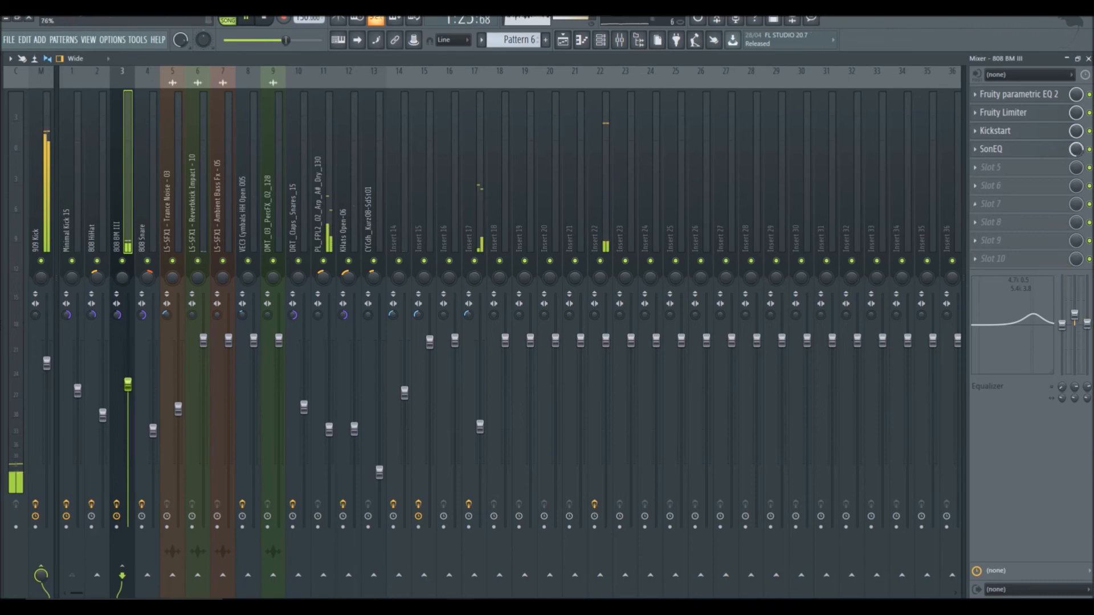
pyautogui.click(974, 171)
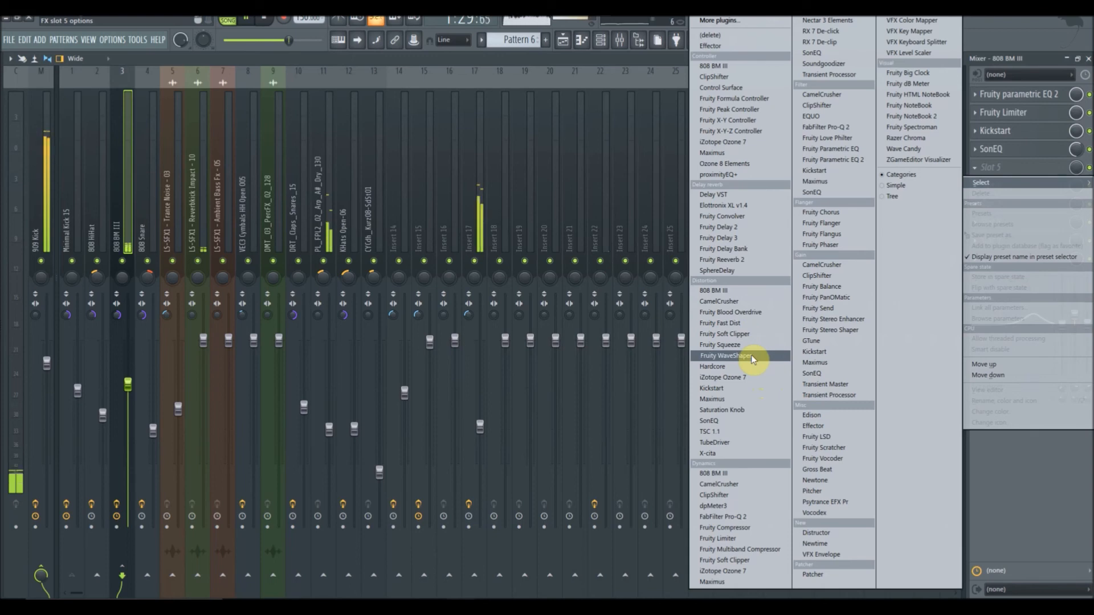
pyautogui.click(752, 410)
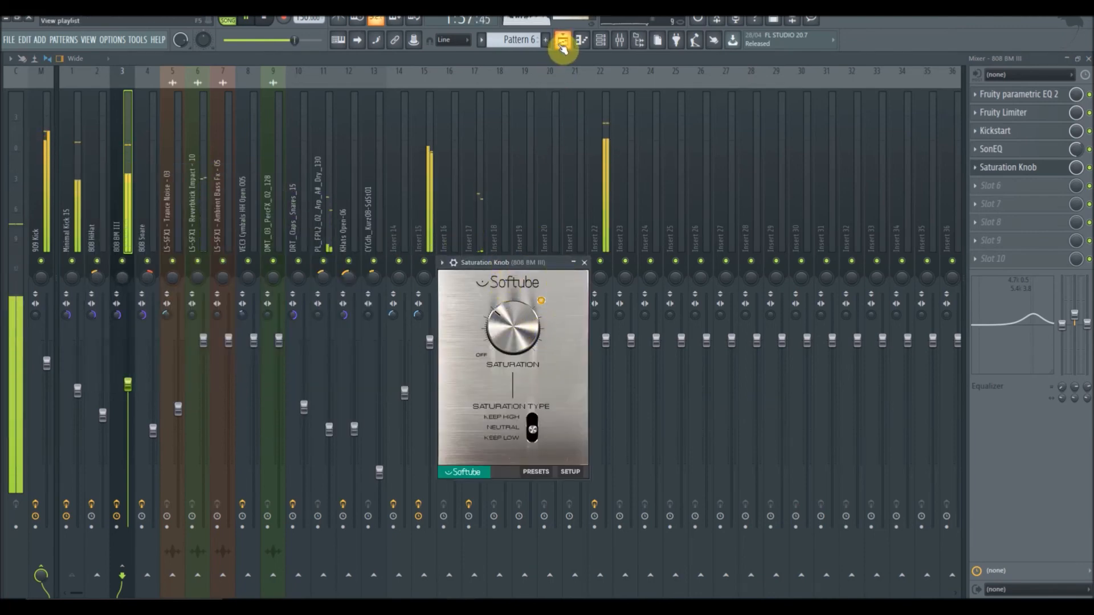
pyautogui.moveTo(513, 285); pyautogui.dragTo(527, 308)
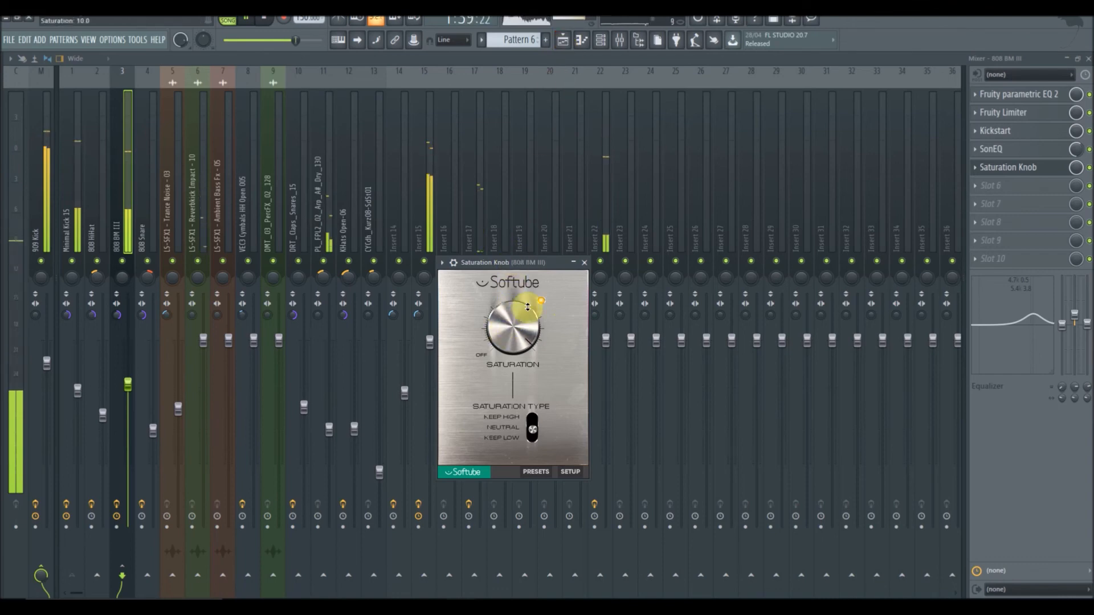
pyautogui.moveTo(544, 344); pyautogui.dragTo(568, 379)
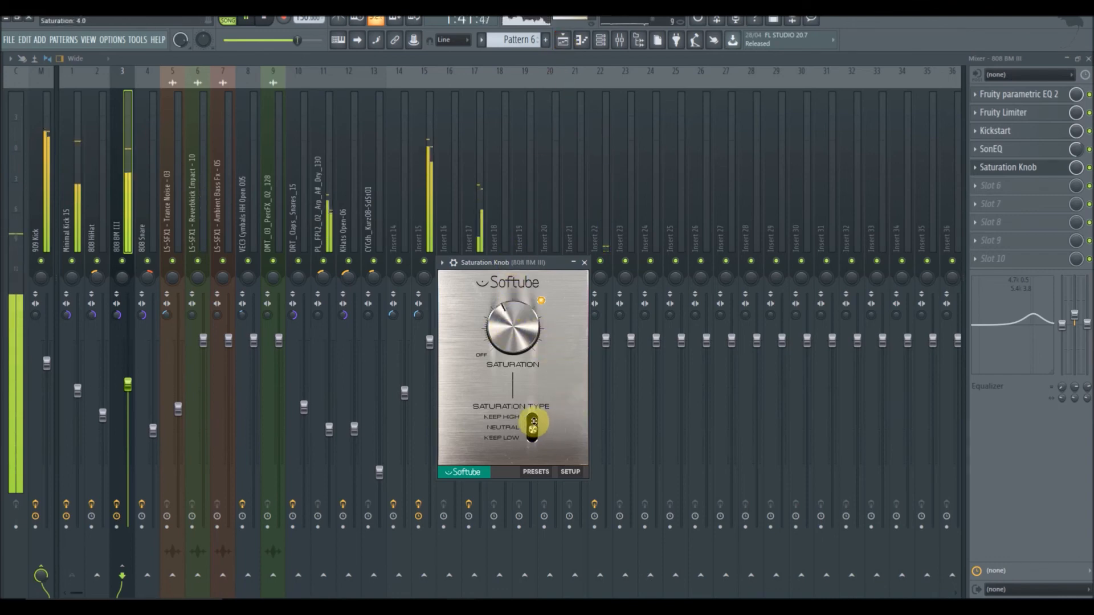
pyautogui.moveTo(534, 425); pyautogui.dragTo(546, 462)
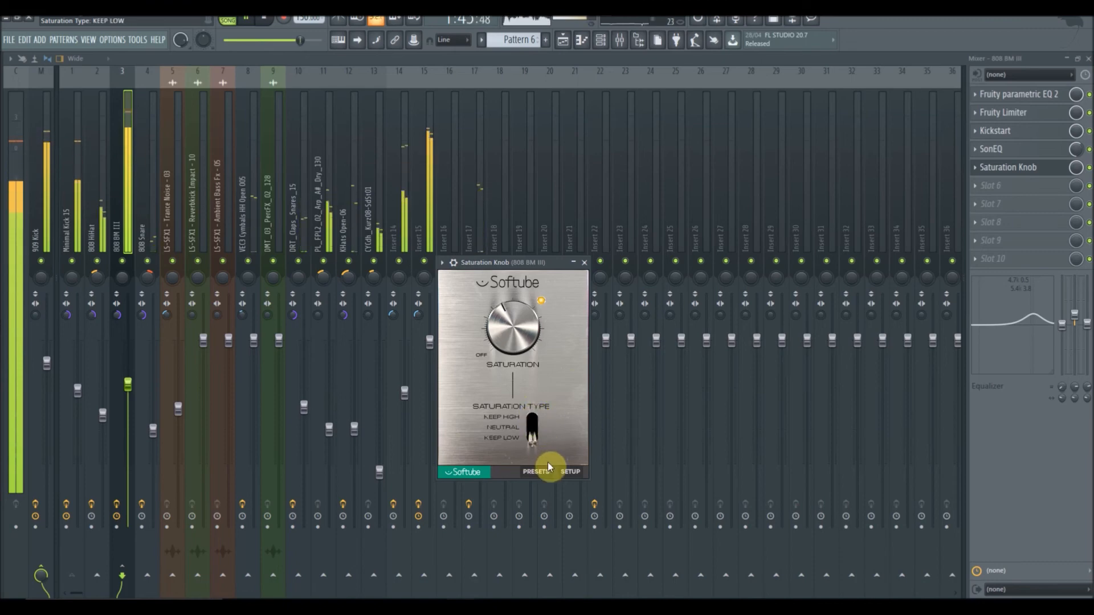
# Add Fruity Blood Overdrive to slot 6 of the 808 BM III track, choose the Boost preset and lower its mix level
pyautogui.click(975, 188)
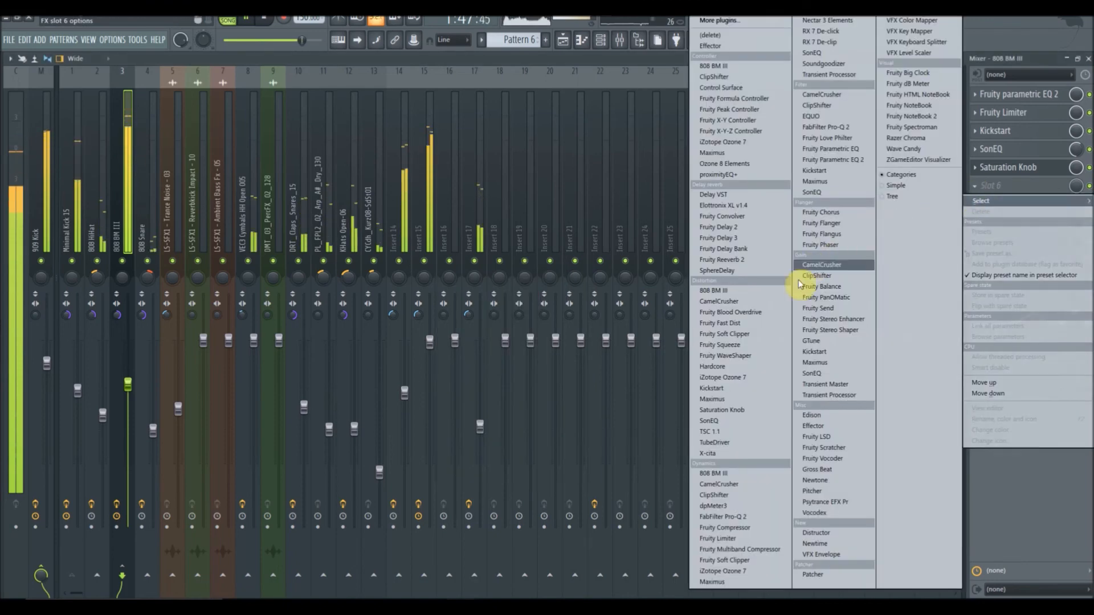
pyautogui.click(743, 315)
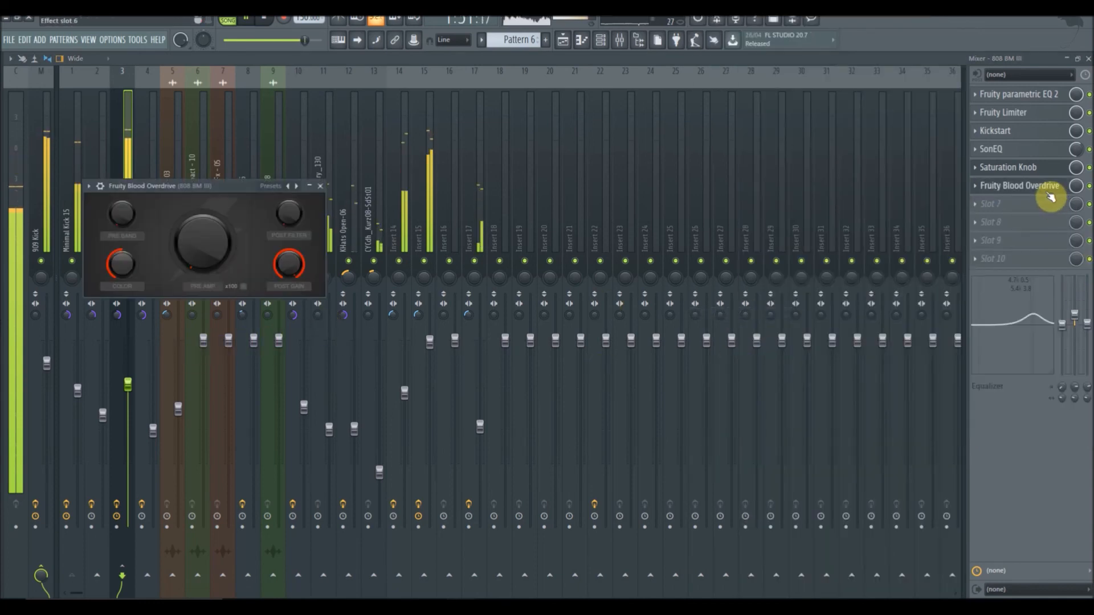
pyautogui.click(297, 188)
pyautogui.click(297, 188)
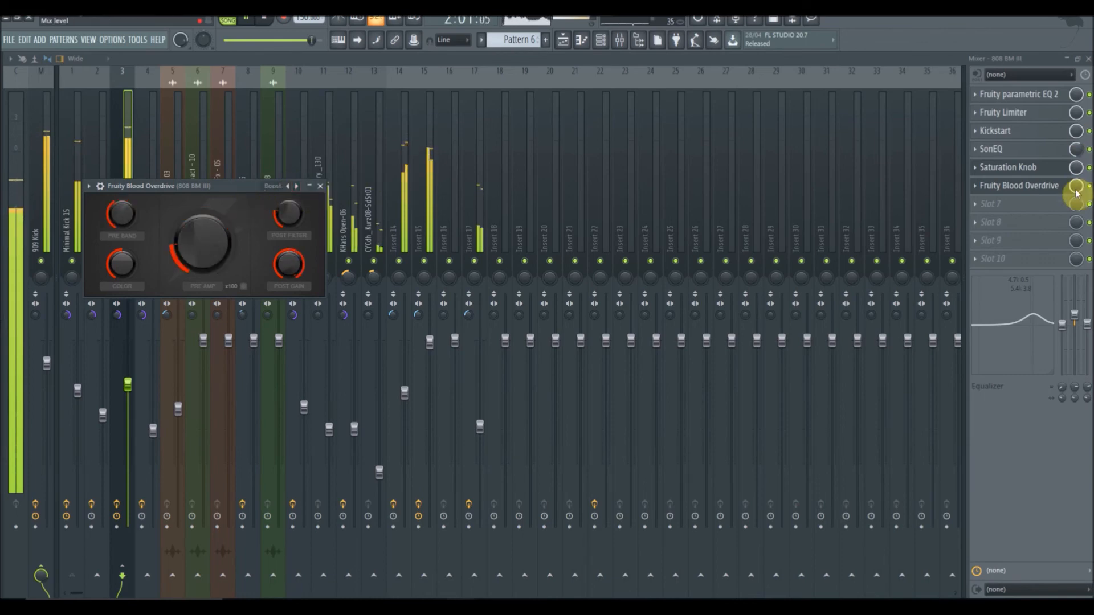
pyautogui.moveTo(1076, 187); pyautogui.dragTo(1077, 200)
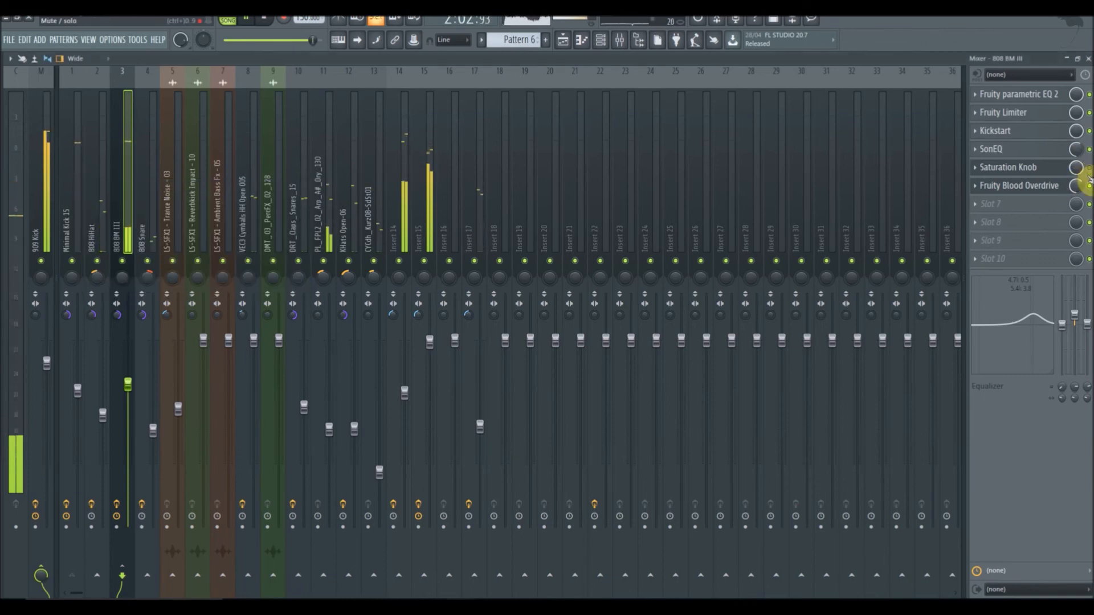
# Replay the arrangement from about bar 21 and bypass Saturation Knob on the 808 BM III mixer track
pyautogui.click(560, 43)
pyautogui.click(501, 84)
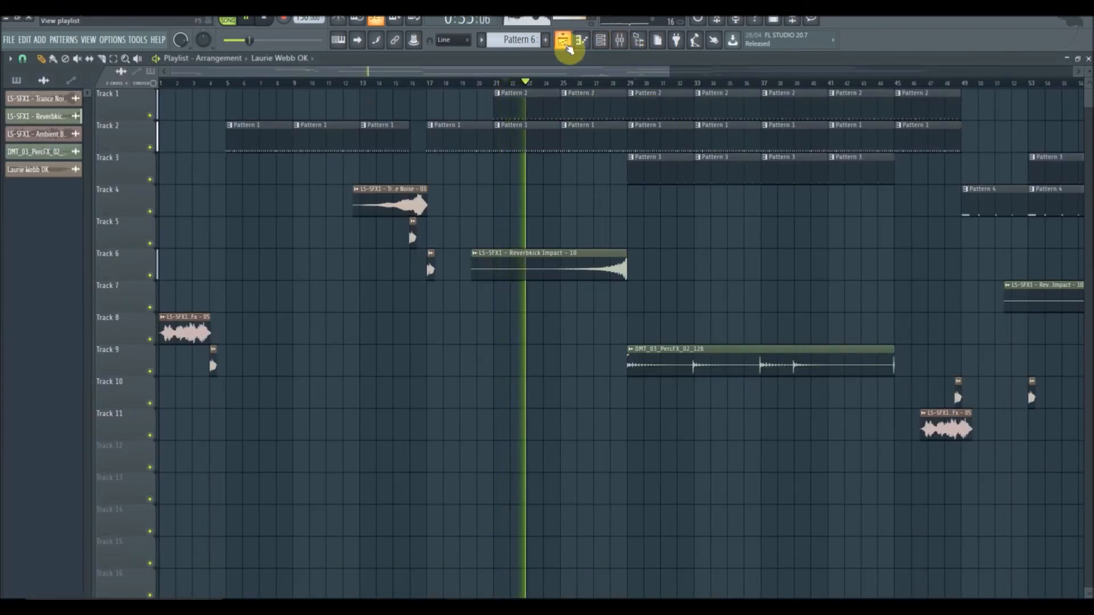
pyautogui.click(619, 41)
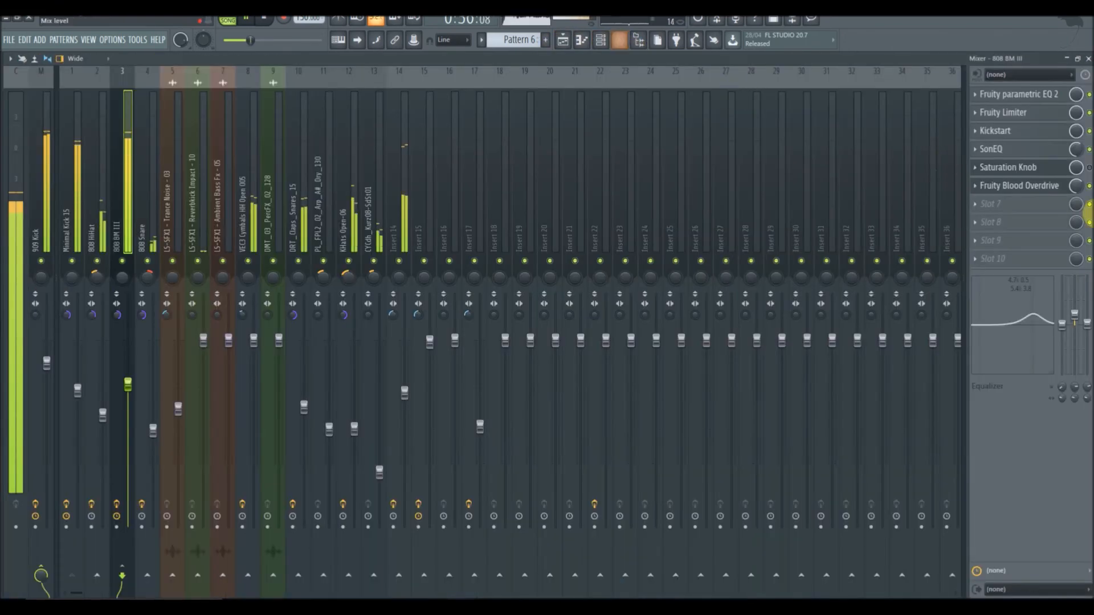
pyautogui.click(1089, 168)
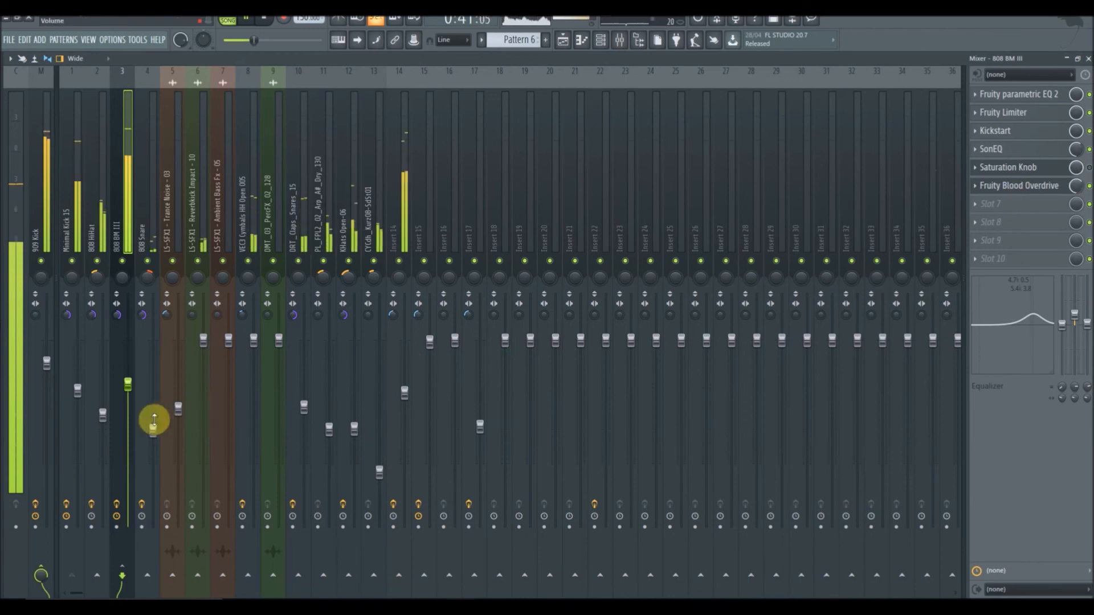
# Raise the volume of the 808 Snare, PL_FPL2_02_Arp, KHats Open-06 and Insert 17 mixer tracks
pyautogui.moveTo(152, 430); pyautogui.dragTo(153, 394)
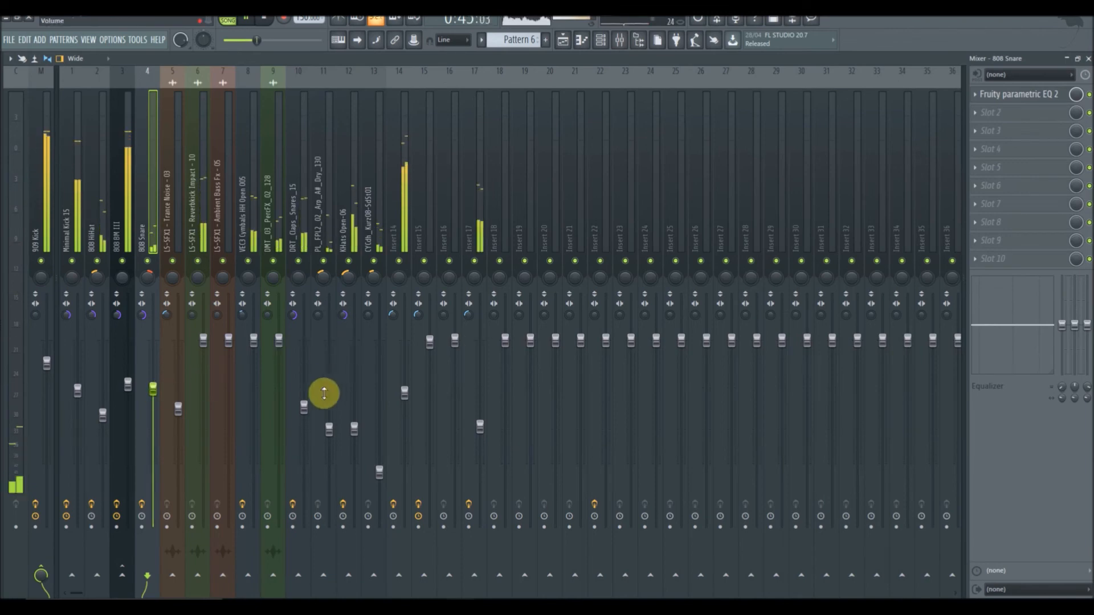
pyautogui.moveTo(329, 429); pyautogui.dragTo(329, 387)
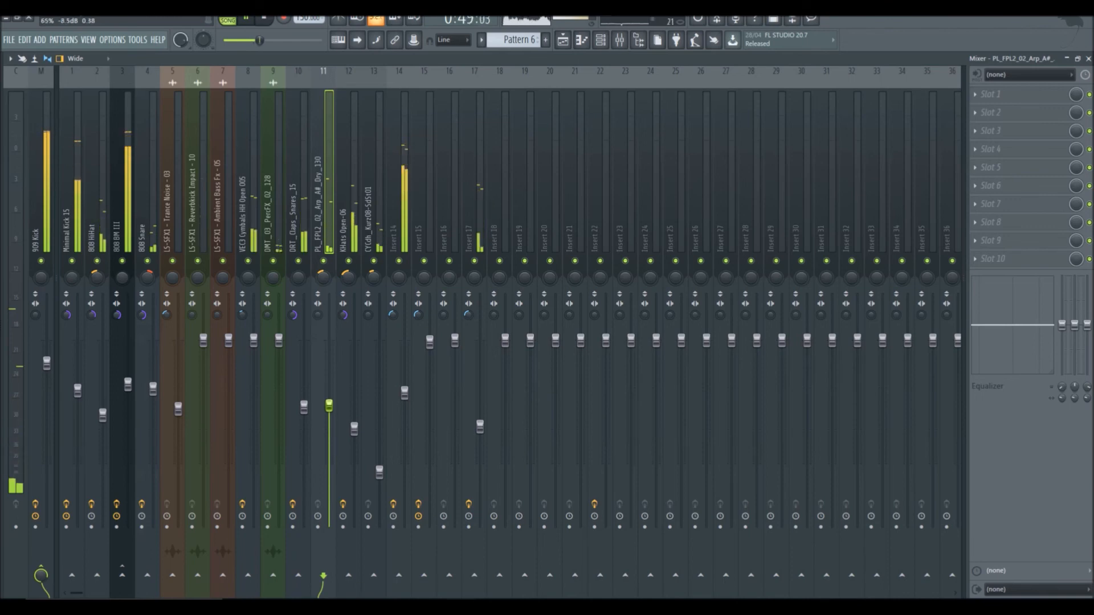
pyautogui.moveTo(354, 429); pyautogui.dragTo(363, 407)
pyautogui.moveTo(482, 425); pyautogui.dragTo(481, 381)
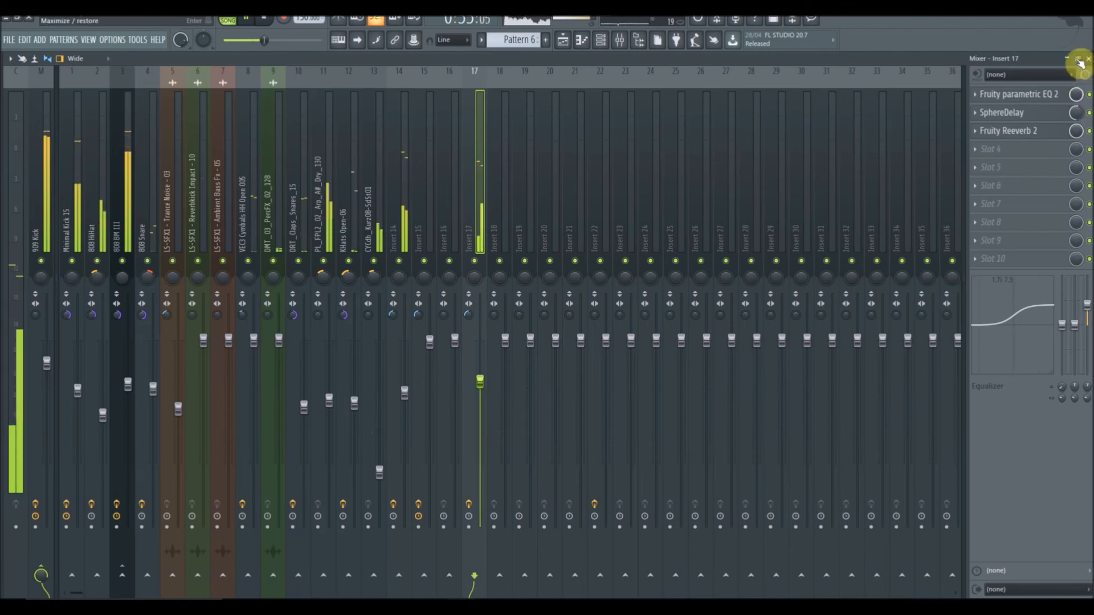
# Listen to the arrangement in the playlist from about bar 41 and again from about bar 47
pyautogui.press('F5')
pyautogui.click(828, 83)
pyautogui.hscroll(7, 696, 79)
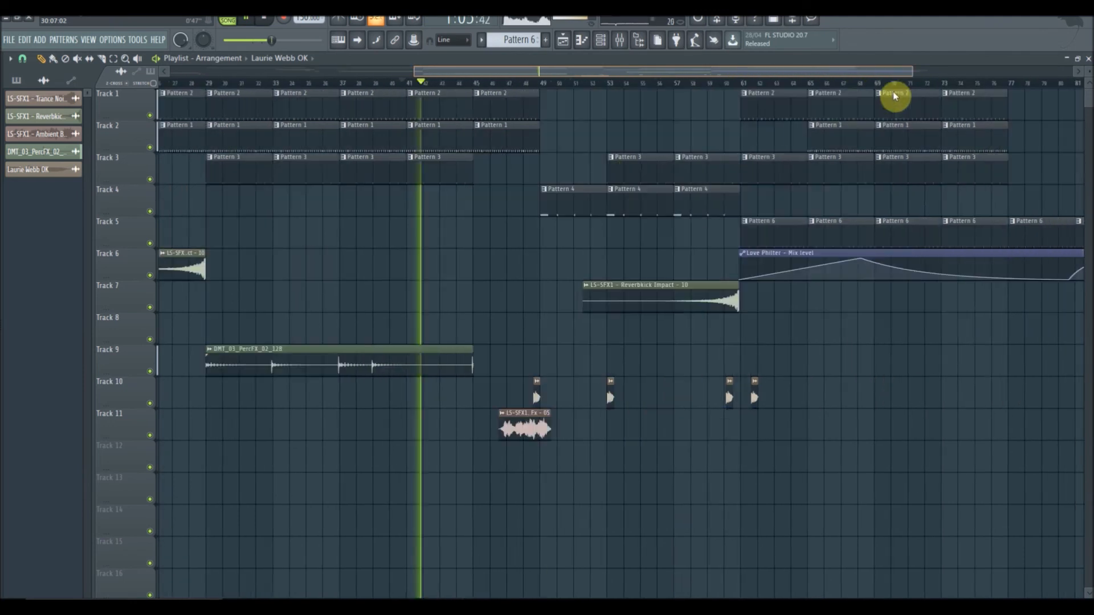
pyautogui.click(516, 84)
pyautogui.click(479, 84)
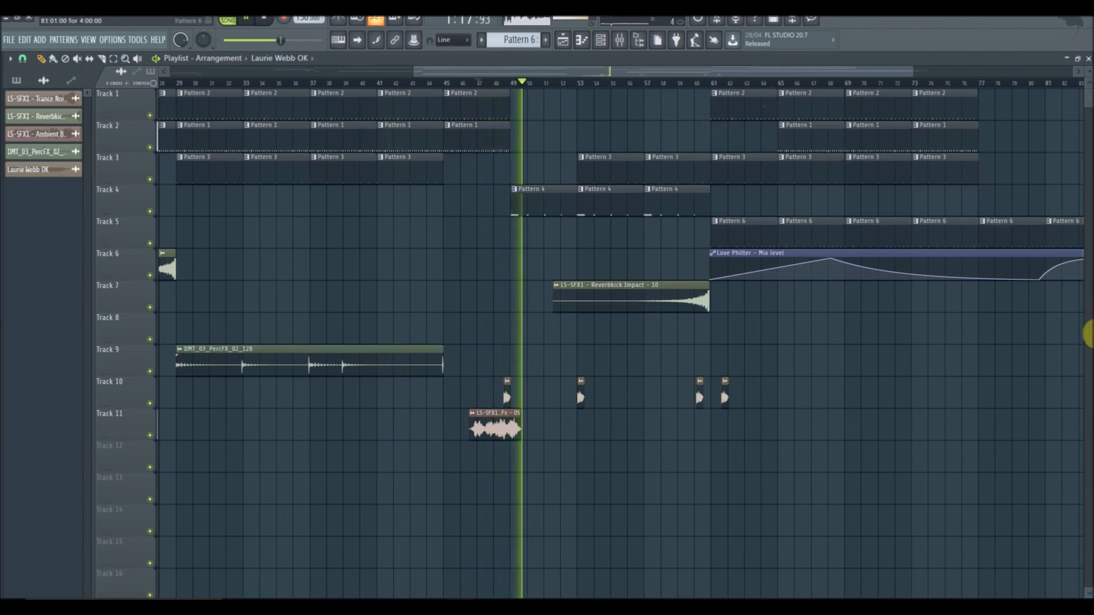
# Add short C7 notes and two C#7 notes to bar 3 of the Techtrance Hit 3 piano roll in Pattern 4
pyautogui.doubleClick(542, 205)
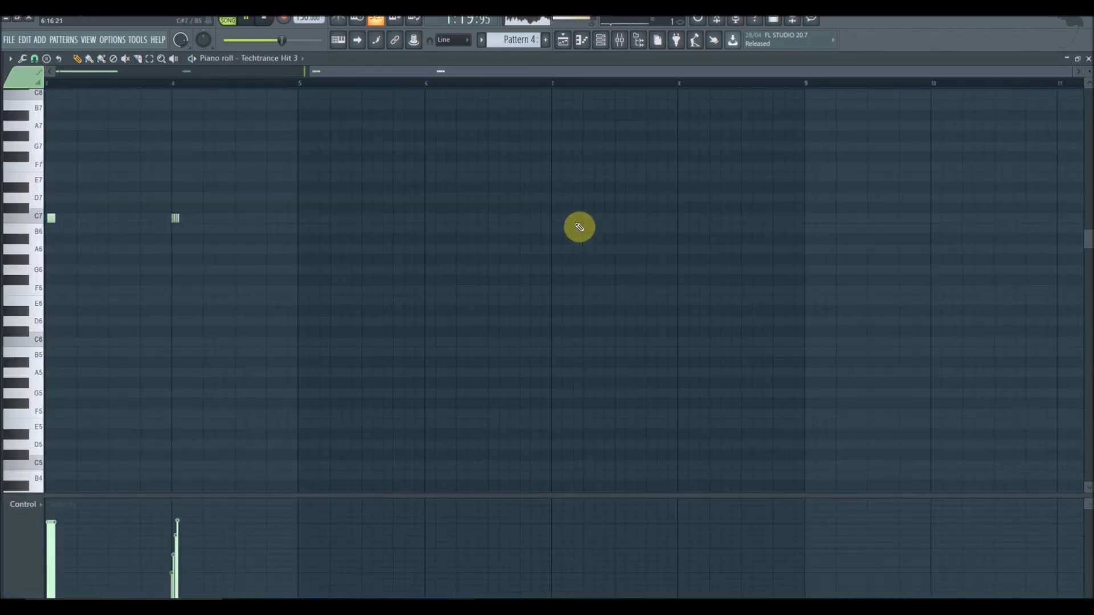
pyautogui.click(53, 217)
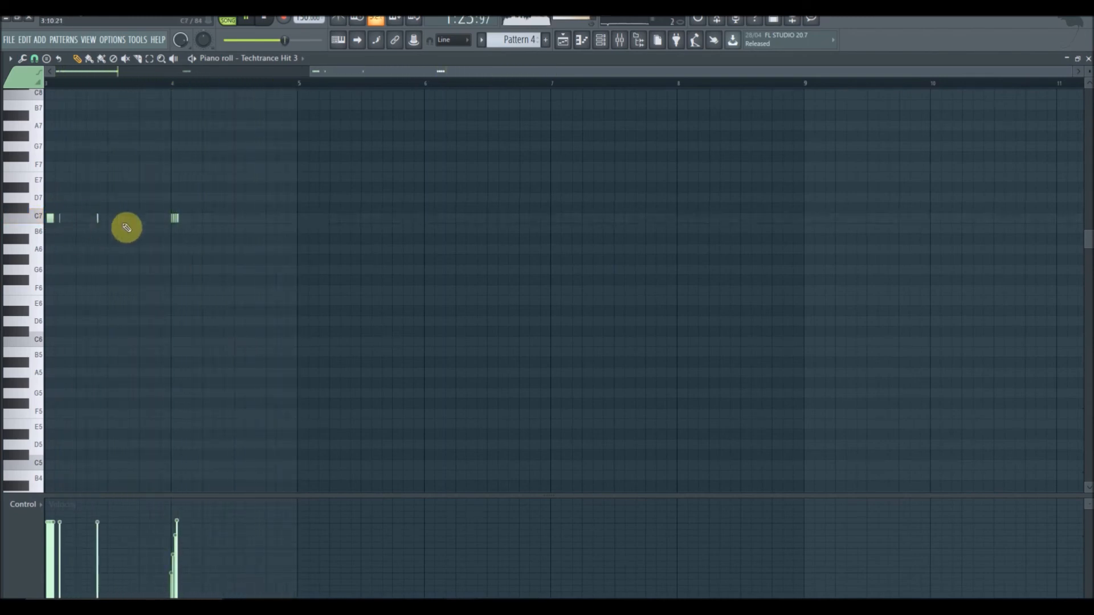
pyautogui.moveTo(125, 218); pyautogui.dragTo(112, 217)
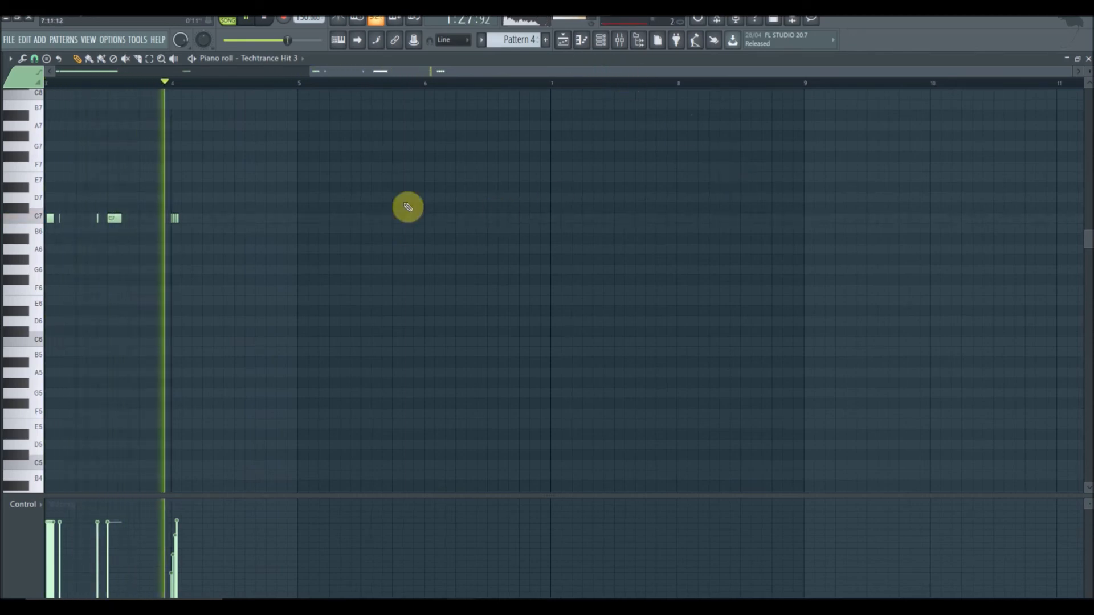
pyautogui.moveTo(114, 218); pyautogui.dragTo(144, 219)
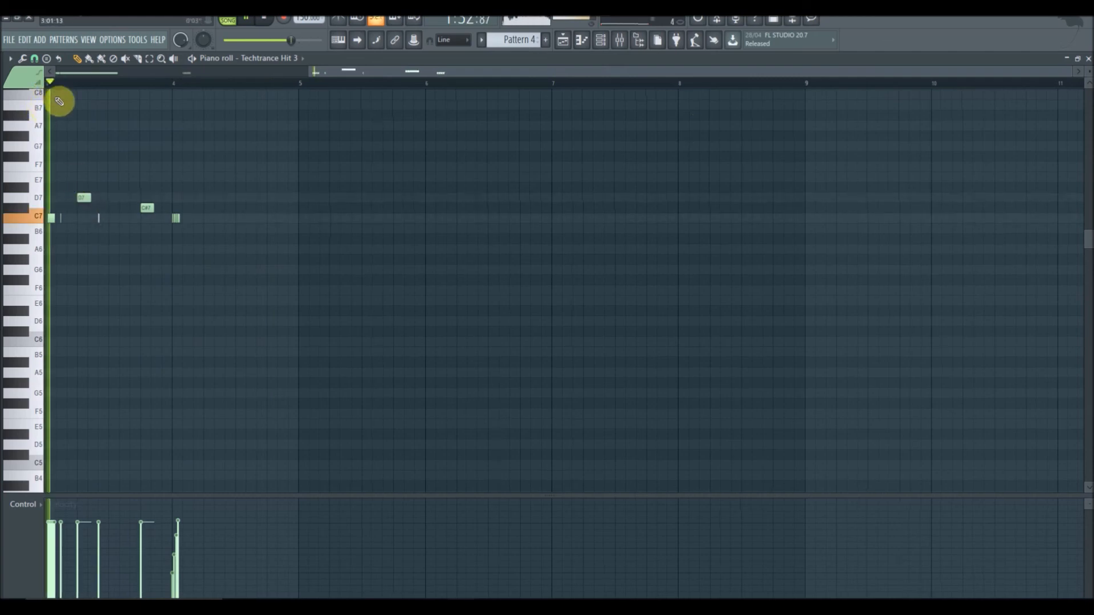
pyautogui.moveTo(83, 197); pyautogui.dragTo(83, 207)
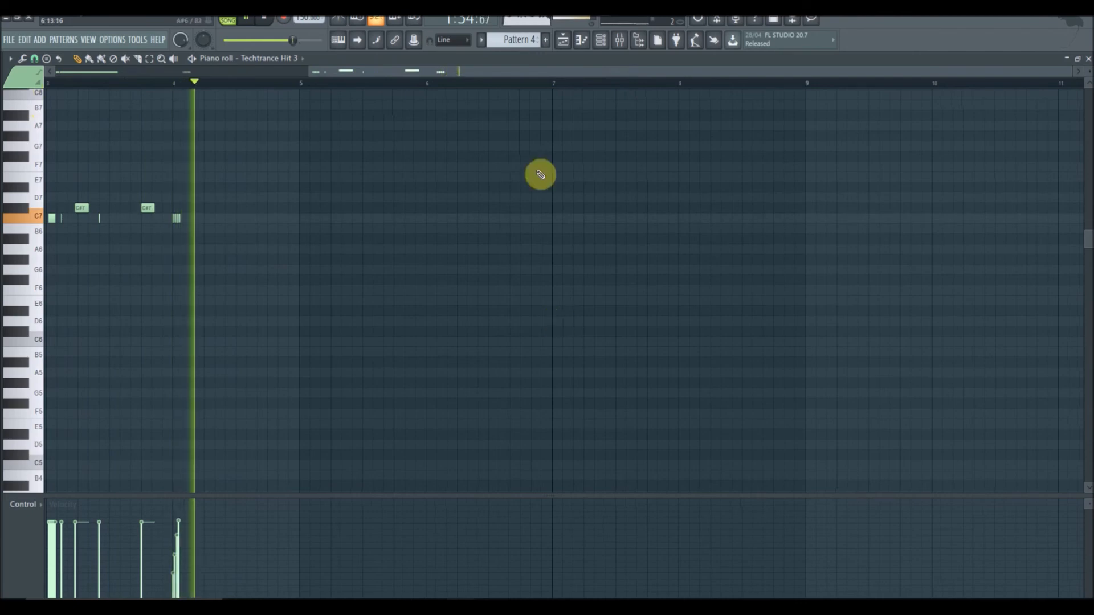
# Listen to the edited Pattern 4 in the playlist from about bars 50, 53 and 57
pyautogui.click(562, 40)
pyautogui.click(528, 84)
pyautogui.click(579, 84)
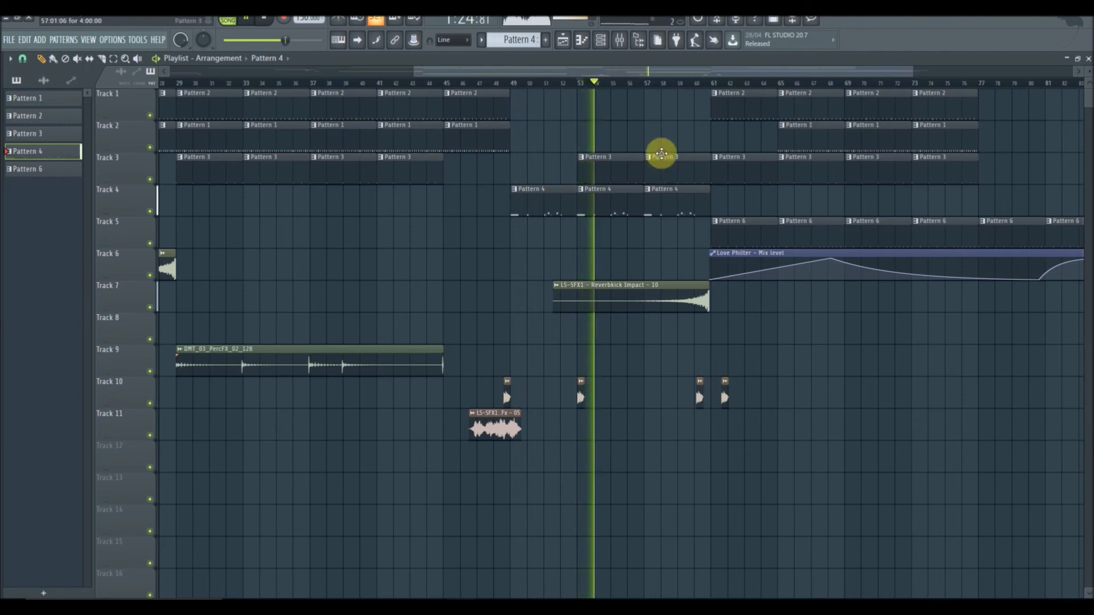
pyautogui.click(651, 86)
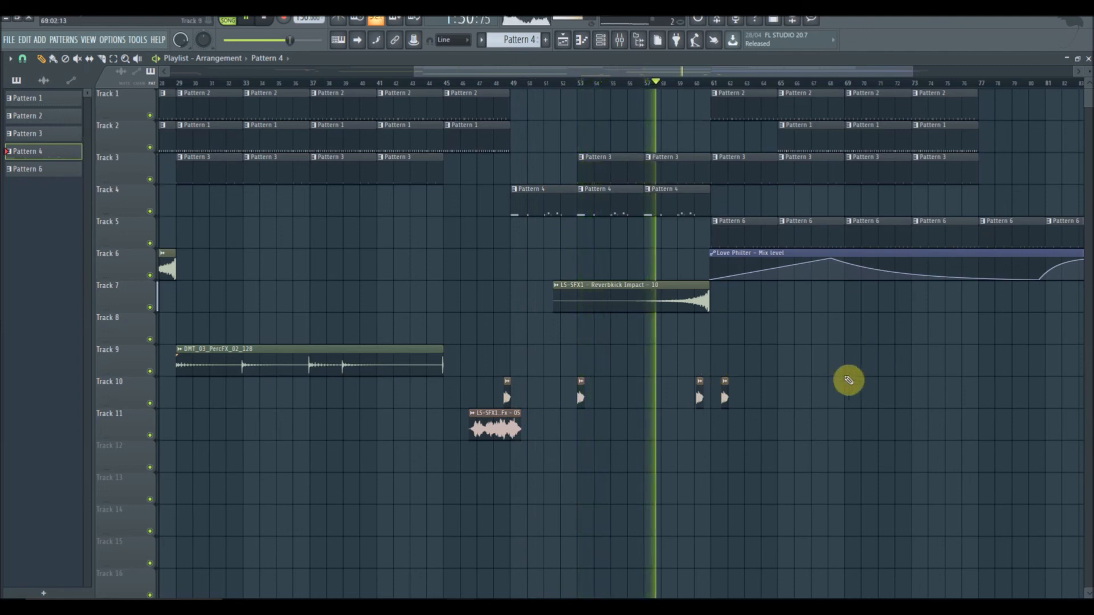
# Place Pattern 4 clips on Track 4 at bars 61, 65, 69, 73 and 77
pyautogui.click(716, 206)
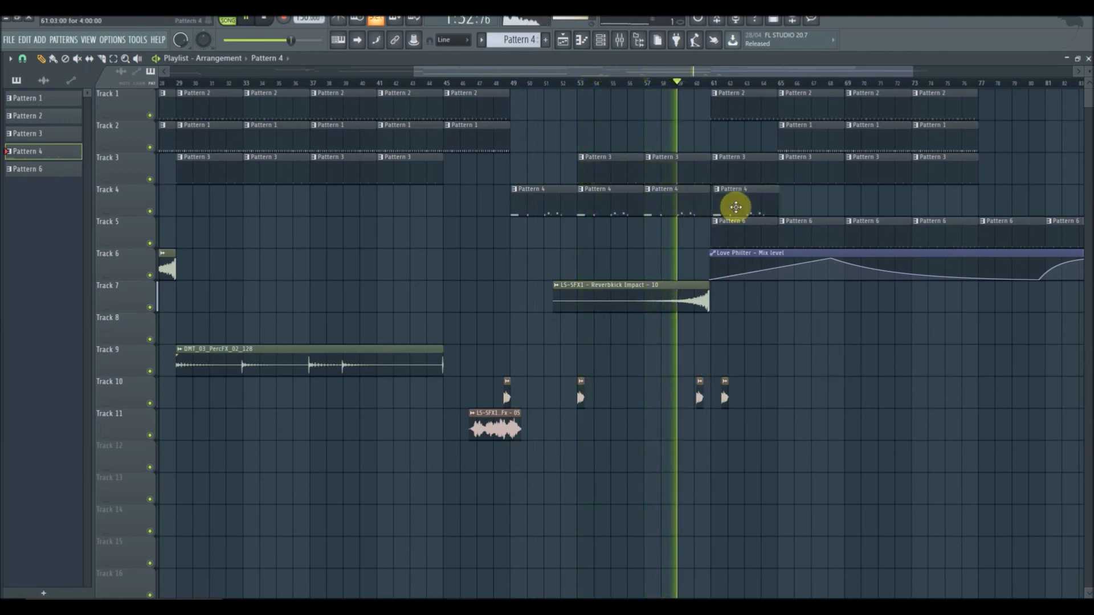
pyautogui.moveTo(664, 73); pyautogui.dragTo(697, 76)
pyautogui.moveTo(719, 186); pyautogui.dragTo(650, 202)
pyautogui.click(651, 203)
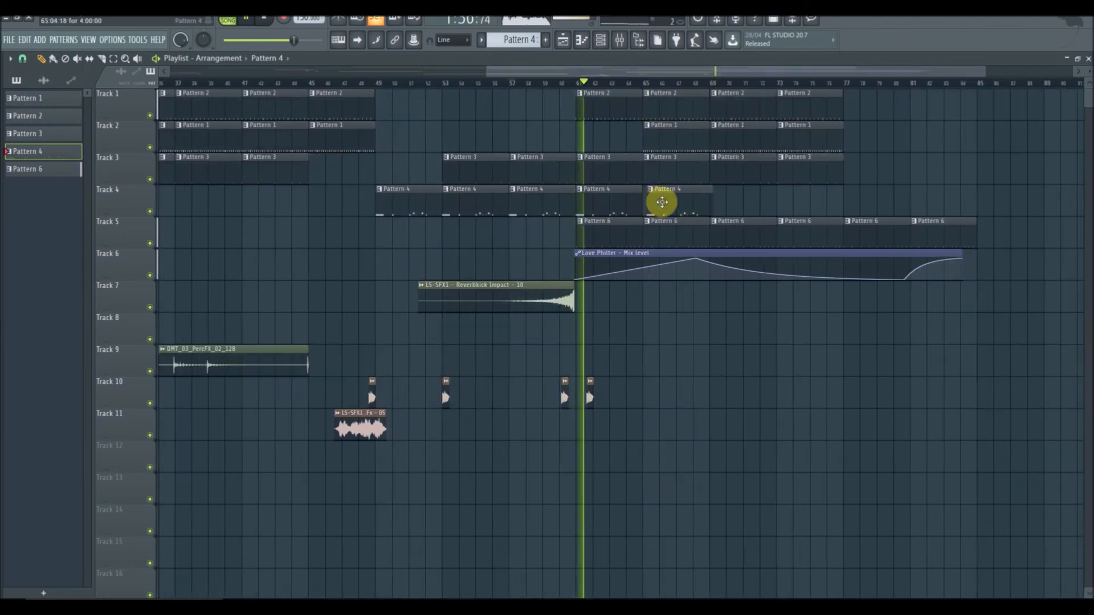
pyautogui.click(717, 205)
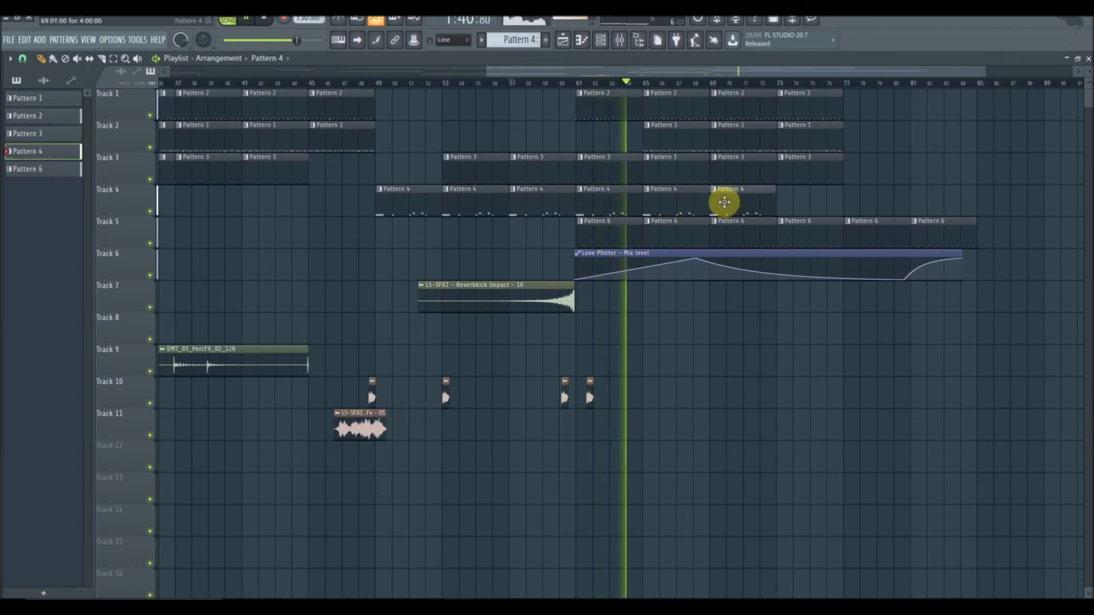
pyautogui.click(789, 204)
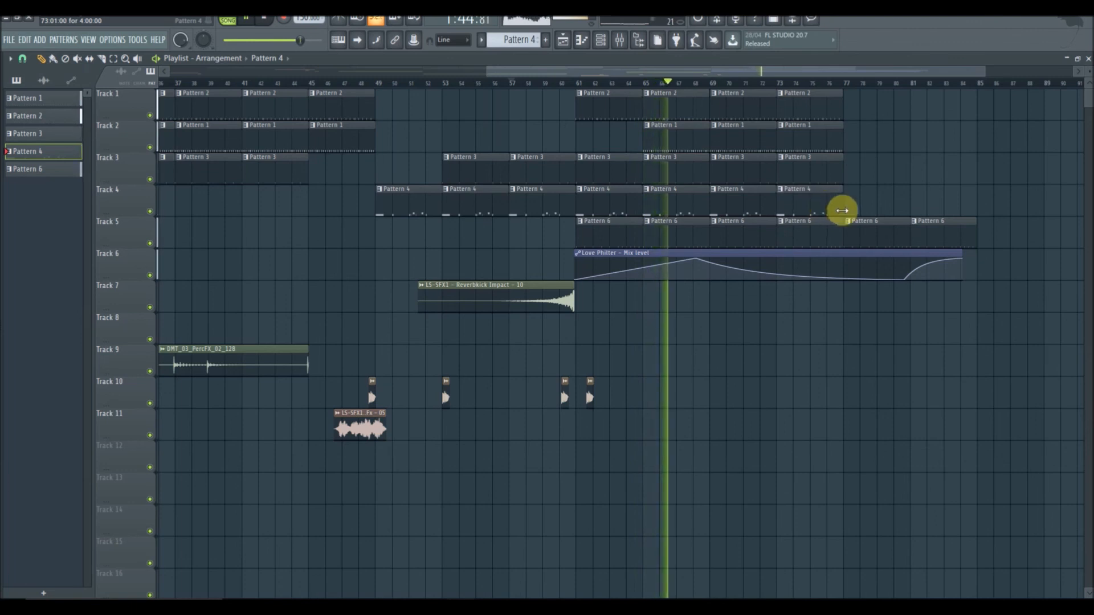
pyautogui.click(870, 204)
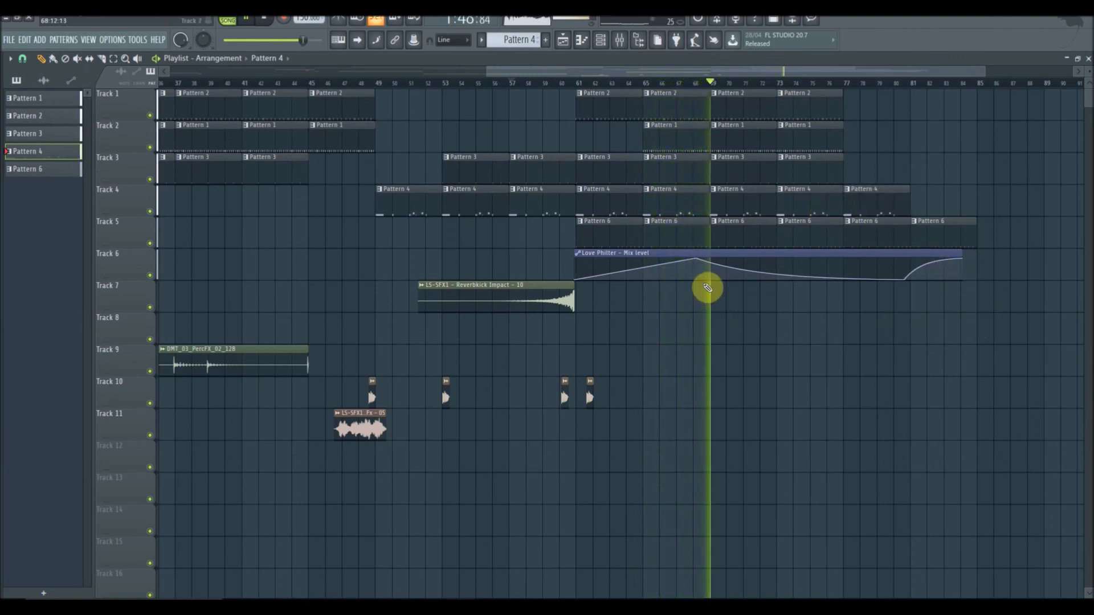
# Raise the starting point of the Love Philter mix level automation on Track 6 to the top of the clip
pyautogui.moveTo(699, 259); pyautogui.dragTo(700, 267)
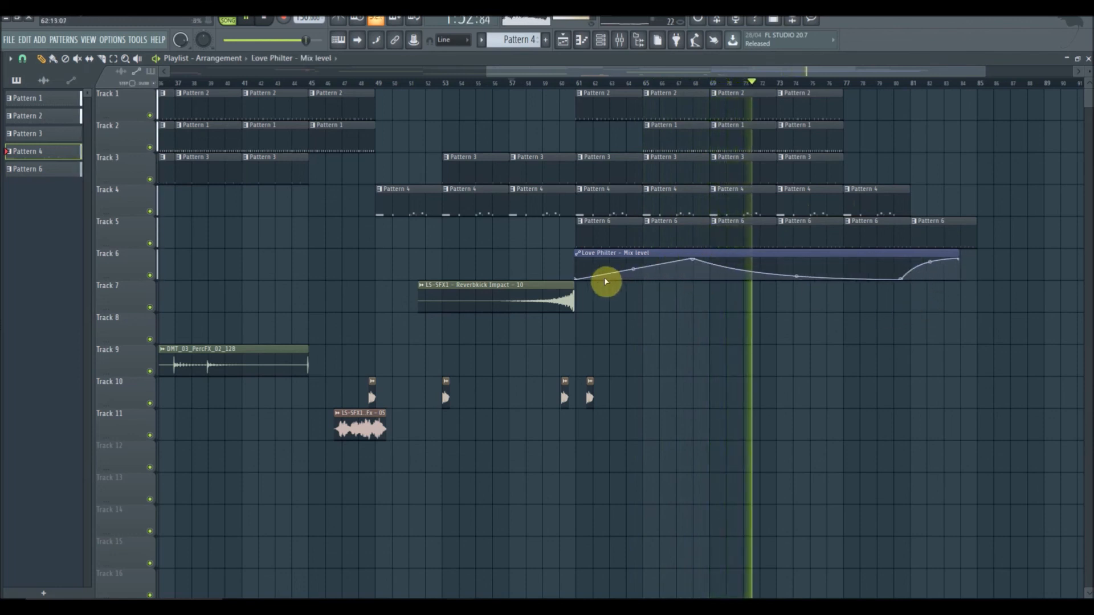
pyautogui.moveTo(578, 281); pyautogui.dragTo(581, 252)
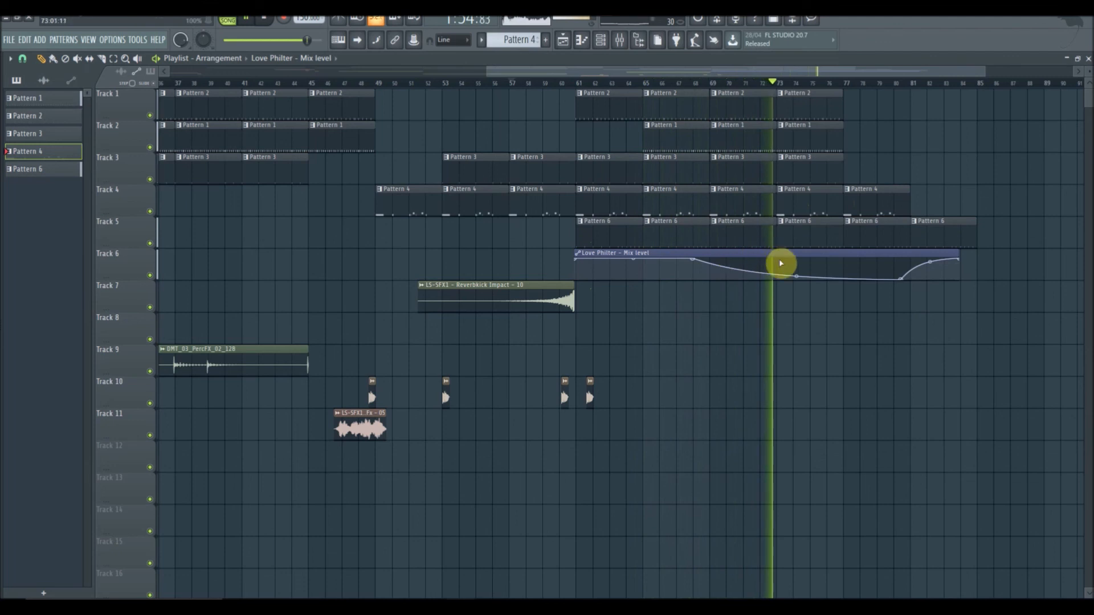
# Reshape the Love Philter mix level automation on Track 6 into one gradual fall that stays low to the clip's end
pyautogui.moveTo(796, 273); pyautogui.dragTo(797, 264)
pyautogui.rightClick(958, 266)
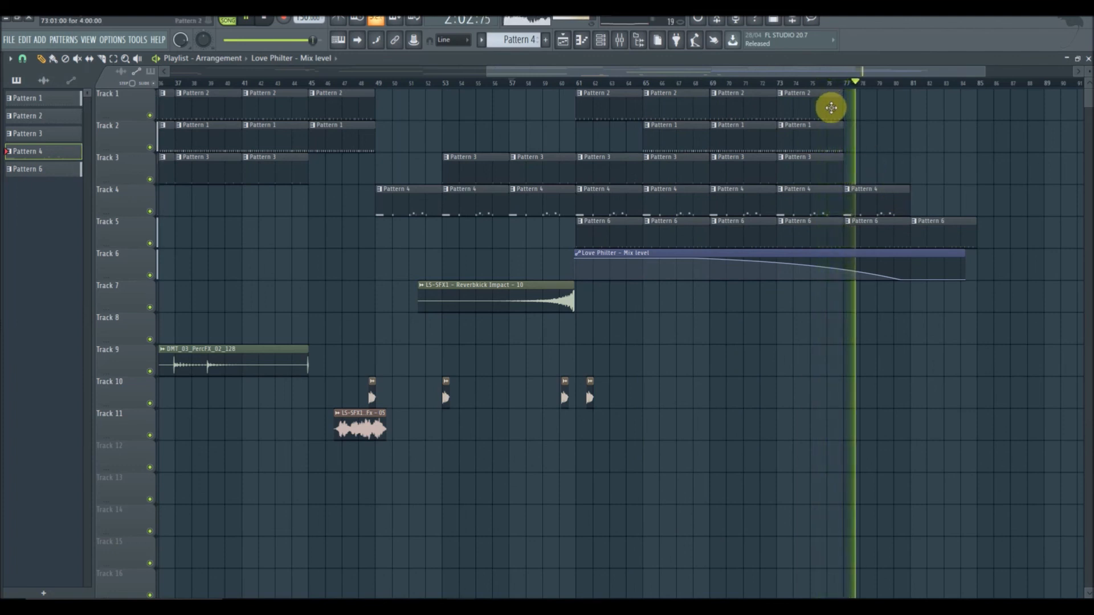
# Place Pattern 3 clips on Track 3 at bars 81 and 85
pyautogui.click(824, 164)
pyautogui.click(923, 171)
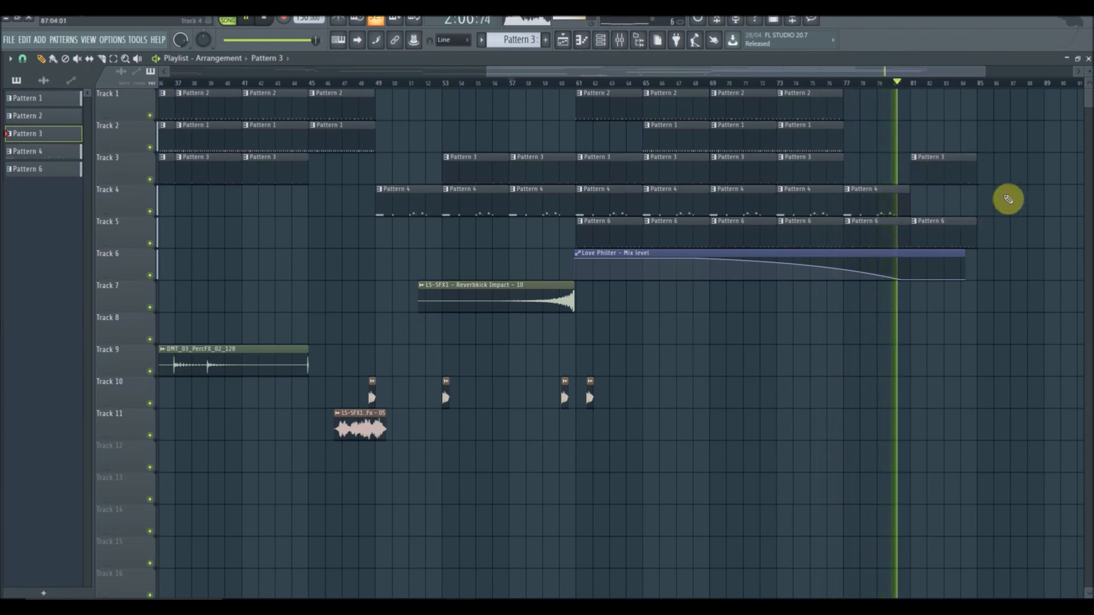
pyautogui.click(990, 169)
# Place Pattern 1 clips on Track 2 at bars 81 and 85, and delete the two Pattern 3 clips at those bars
pyautogui.click(816, 130)
pyautogui.click(912, 141)
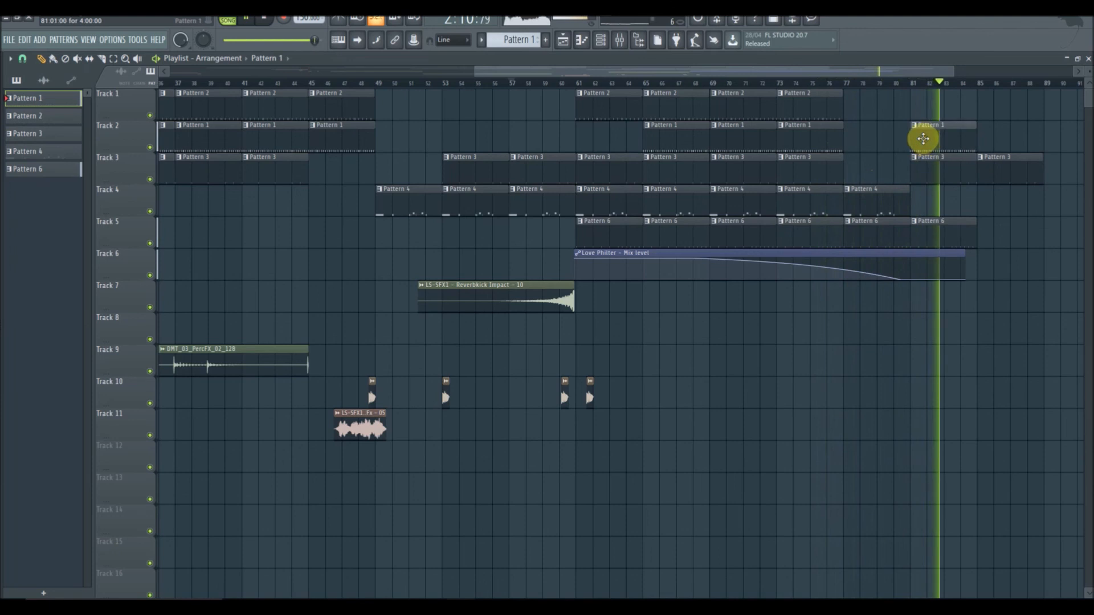
pyautogui.rightClick(959, 161)
pyautogui.rightClick(993, 171)
pyautogui.click(915, 83)
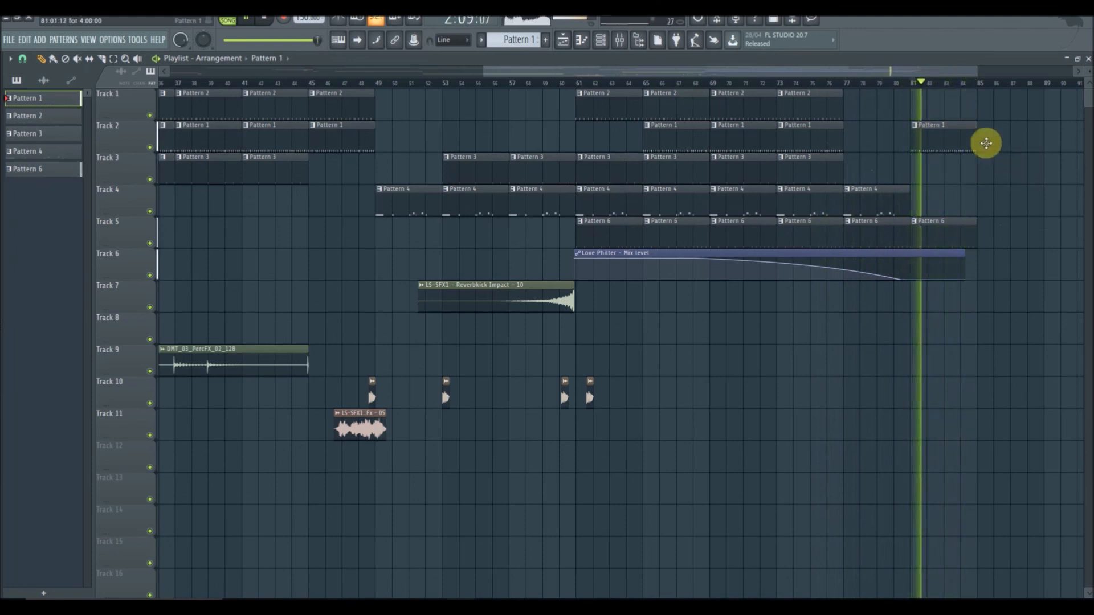
pyautogui.click(991, 139)
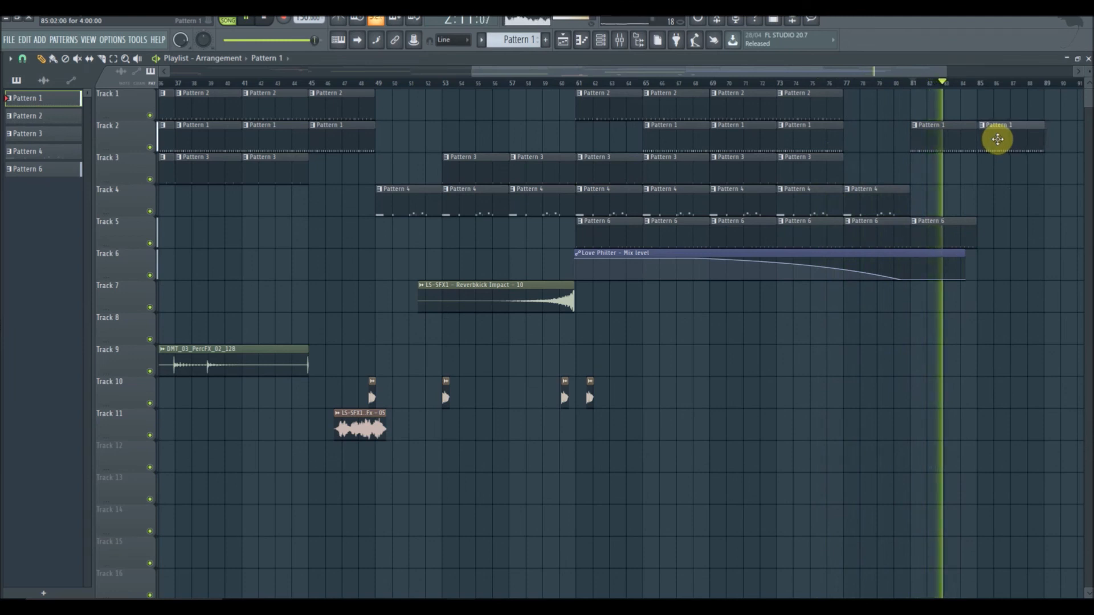
# Place Pattern 4 clips on Track 4 at bars 81 and 85, aligned with the preceding clips
pyautogui.click(871, 200)
pyautogui.click(923, 210)
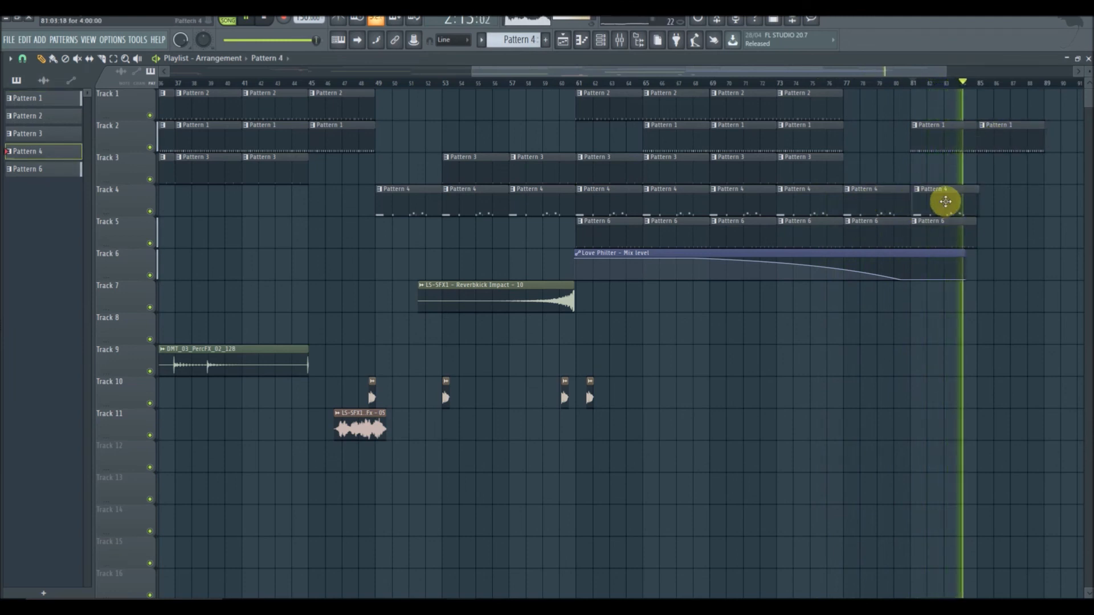
pyautogui.click(835, 84)
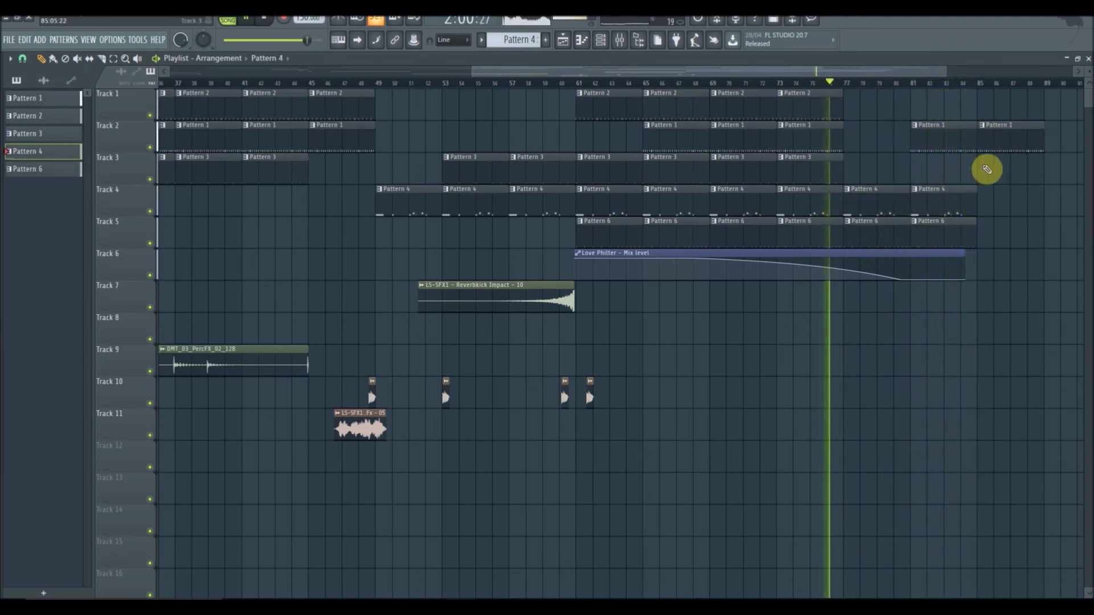
pyautogui.moveTo(946, 205); pyautogui.dragTo(947, 205)
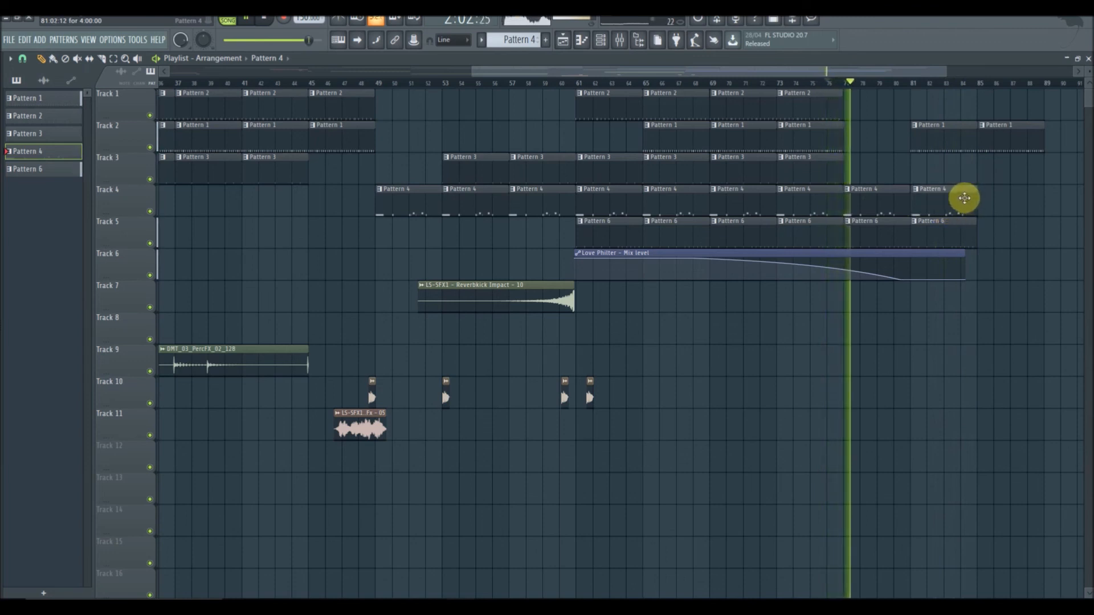
pyautogui.click(989, 200)
pyautogui.moveTo(988, 201); pyautogui.dragTo(985, 200)
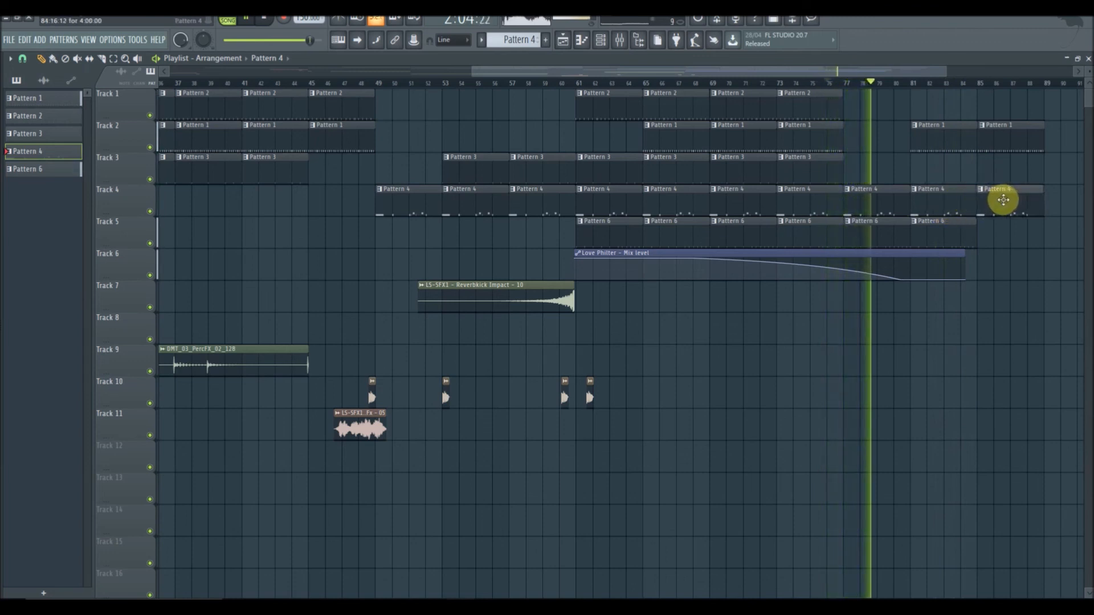
# Continue Track 2 with Pattern 1 clips at bars 89 and 93
pyautogui.moveTo(921, 75); pyautogui.dragTo(958, 103)
pyautogui.click(948, 125)
pyautogui.click(982, 135)
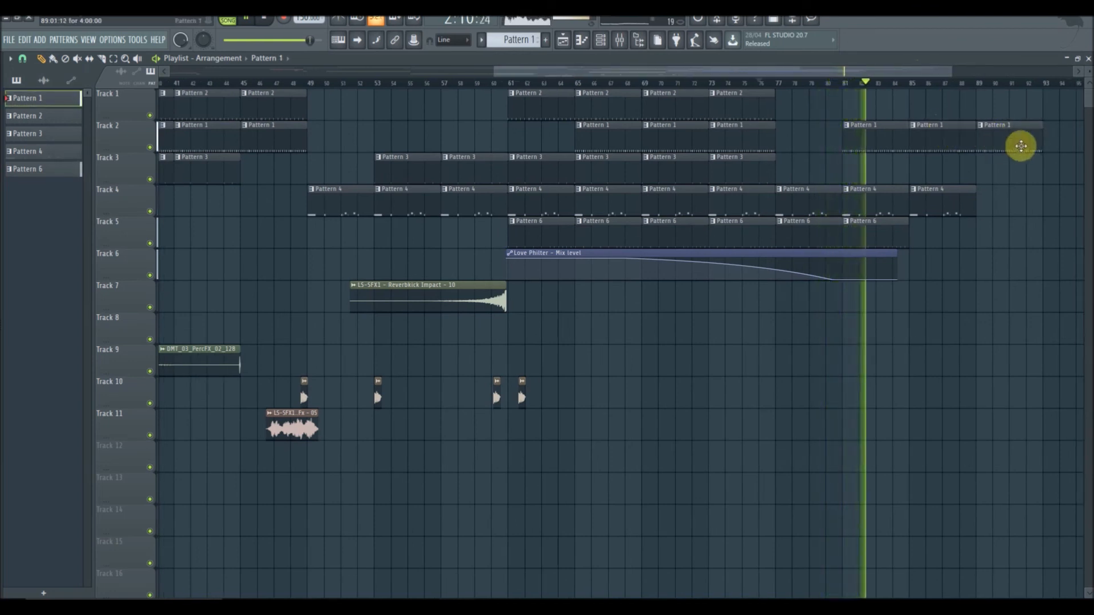
pyautogui.click(1052, 135)
# Place a Pattern 4 clip on Track 4 at bar 89 and stop playback
pyautogui.click(972, 194)
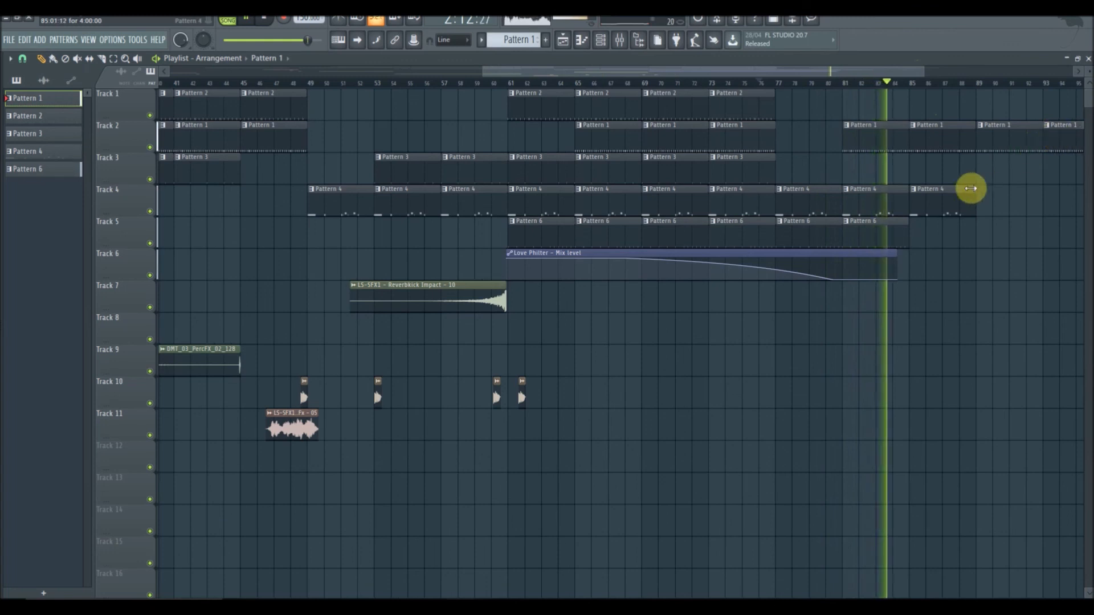
pyautogui.click(990, 202)
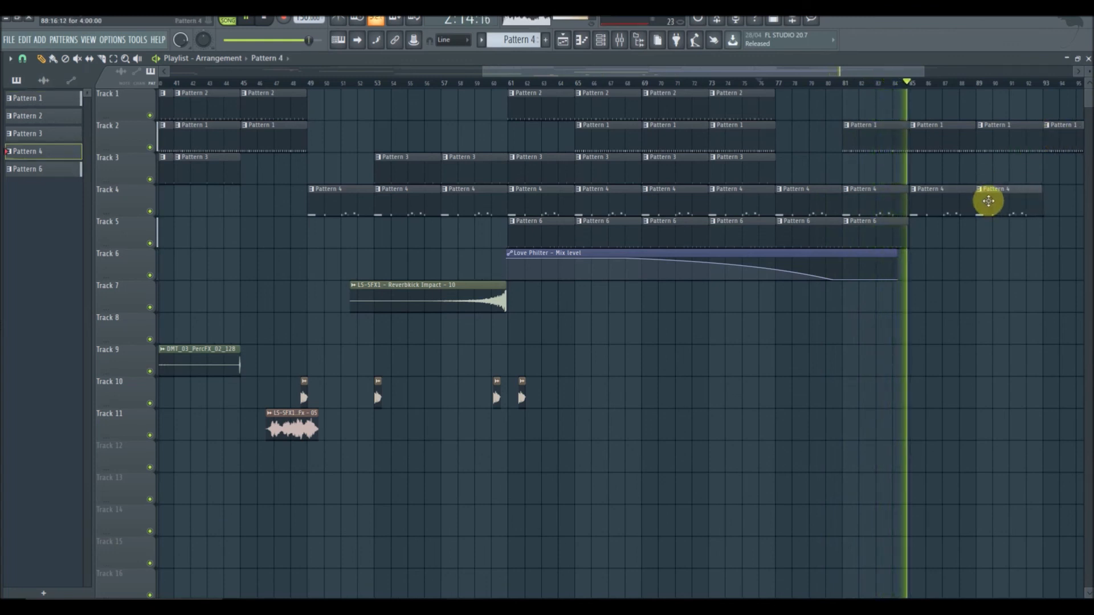
pyautogui.press('space')
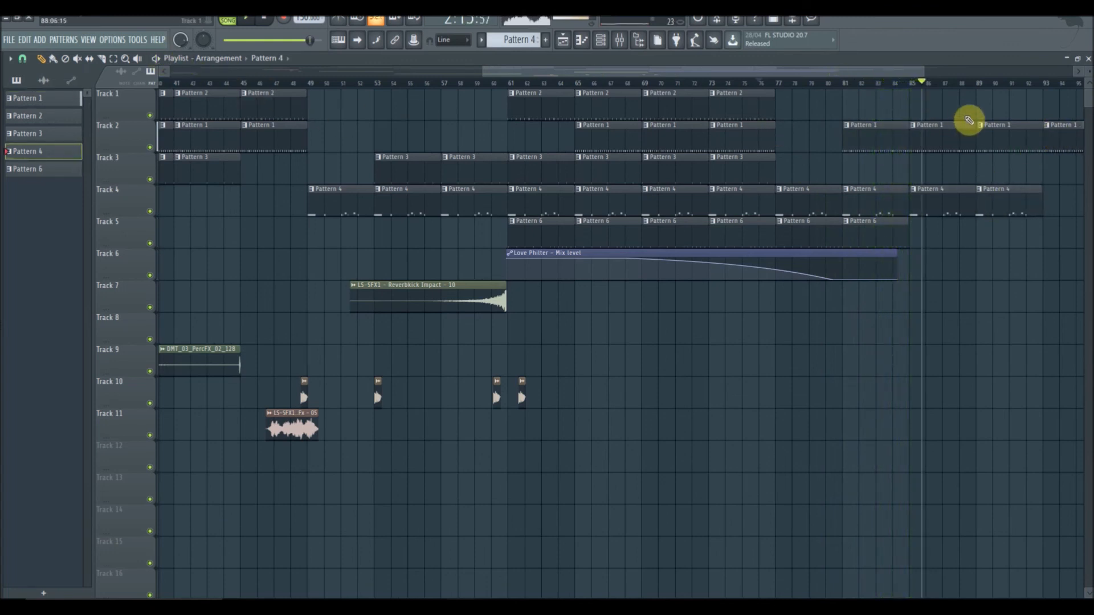
# Close the playlist, the channel rack and all open plug-in windows to clear the workspace
pyautogui.click(1088, 59)
pyautogui.click(1089, 59)
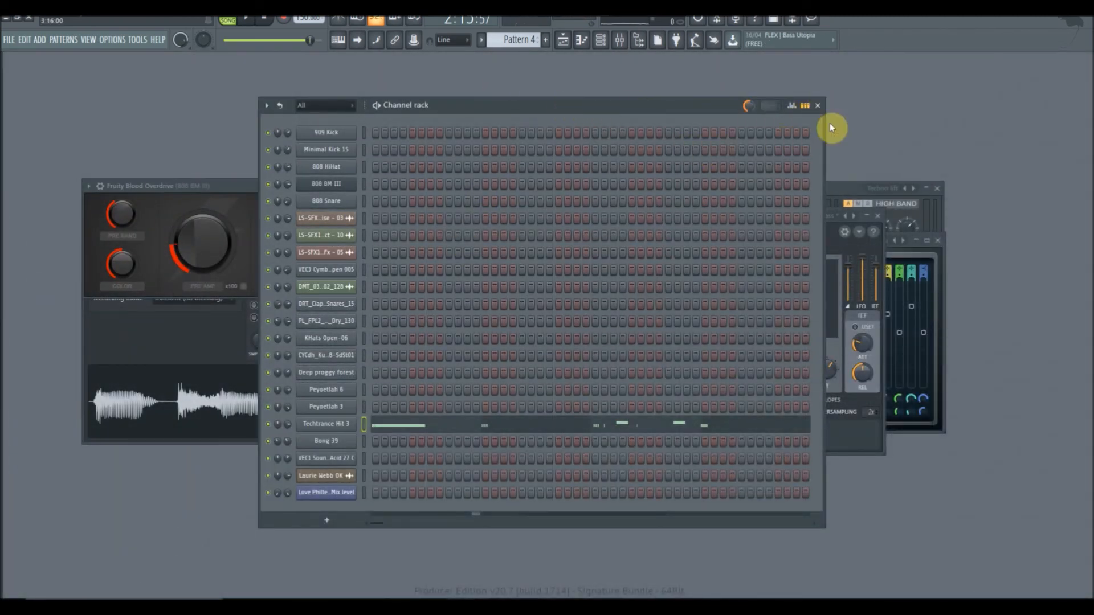
pyautogui.click(818, 106)
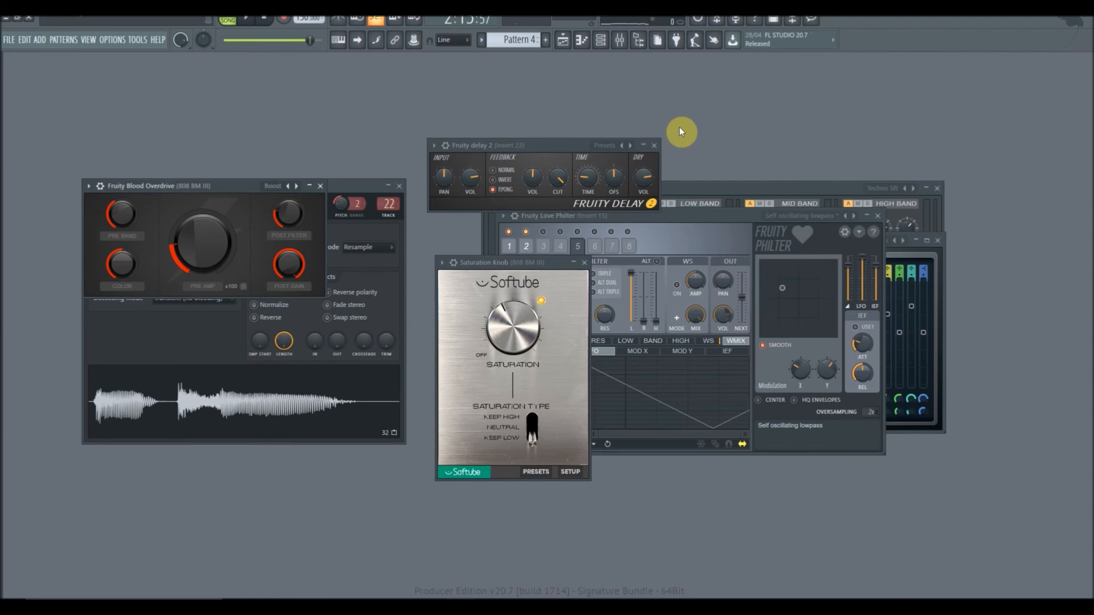
pyautogui.click(399, 186)
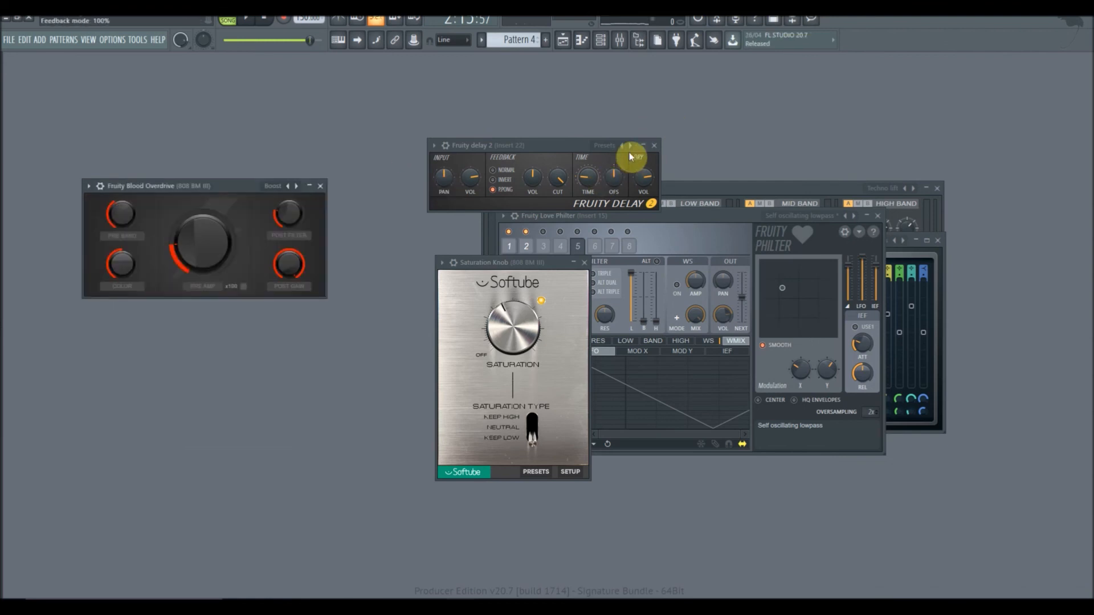
pyautogui.click(654, 145)
pyautogui.click(584, 263)
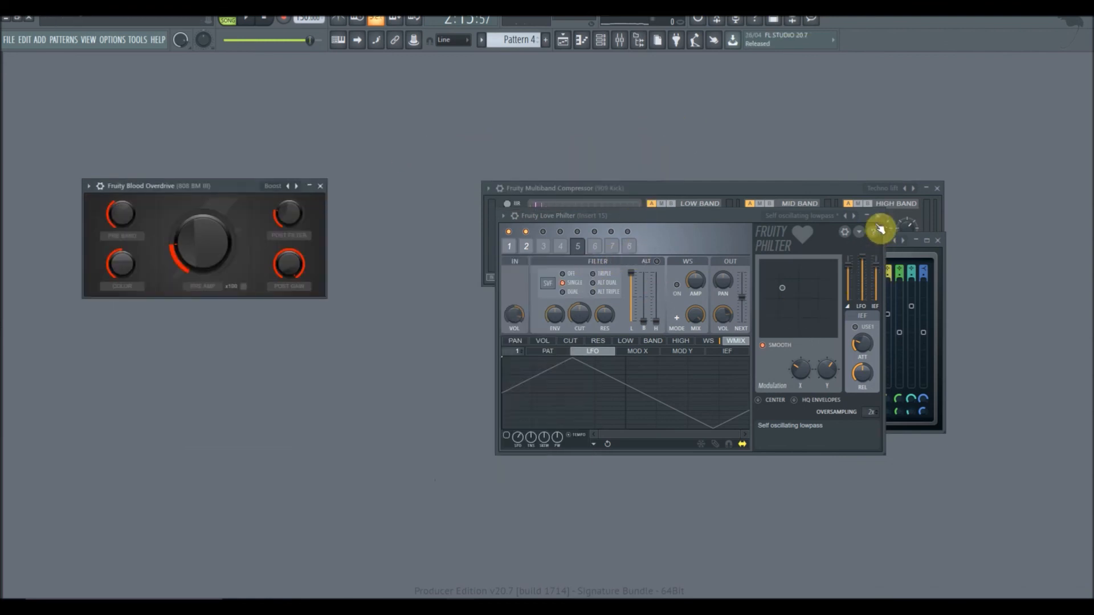
pyautogui.click(878, 216)
pyautogui.click(937, 188)
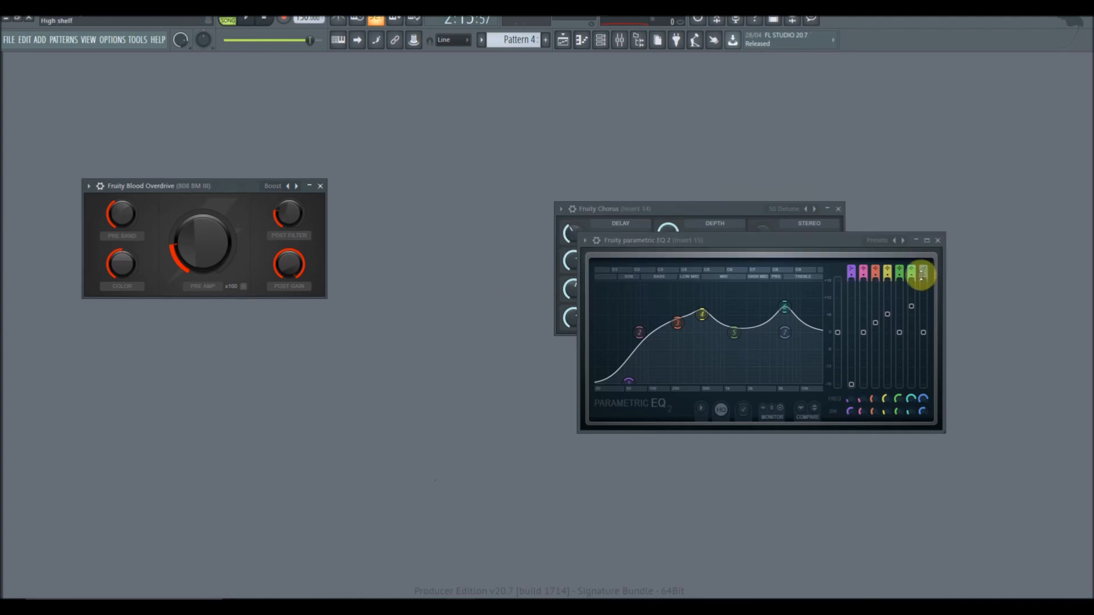
pyautogui.click(938, 240)
pyautogui.click(838, 208)
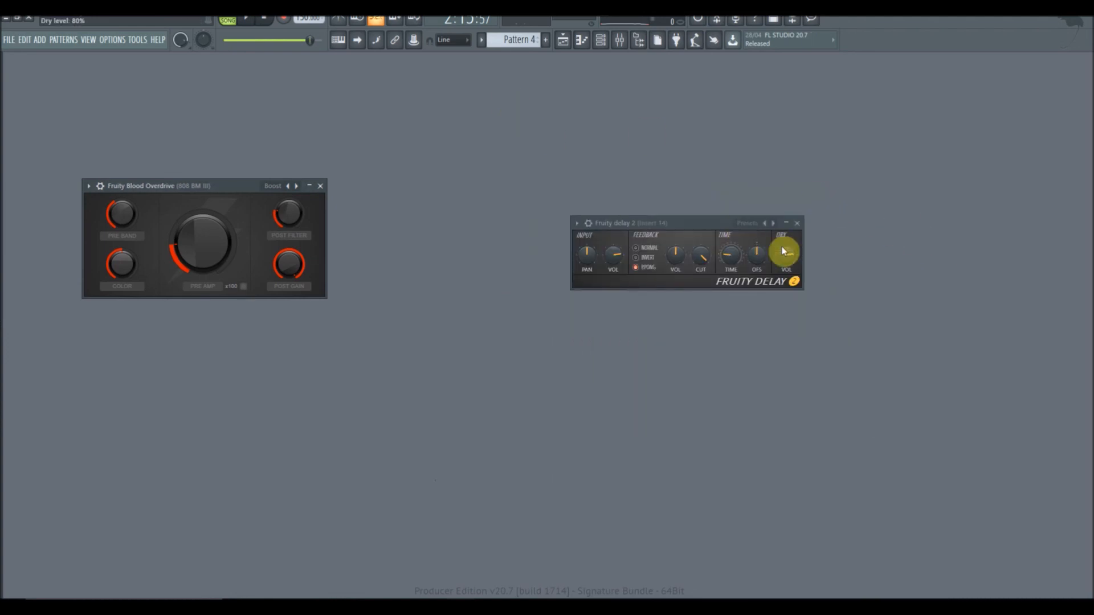
pyautogui.click(797, 223)
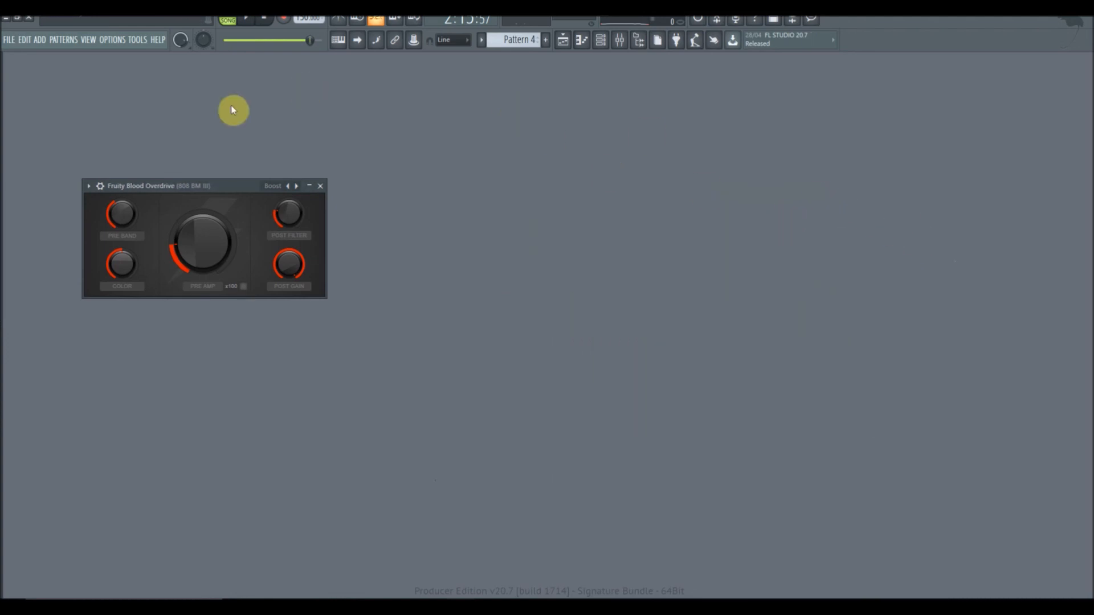
pyautogui.click(321, 186)
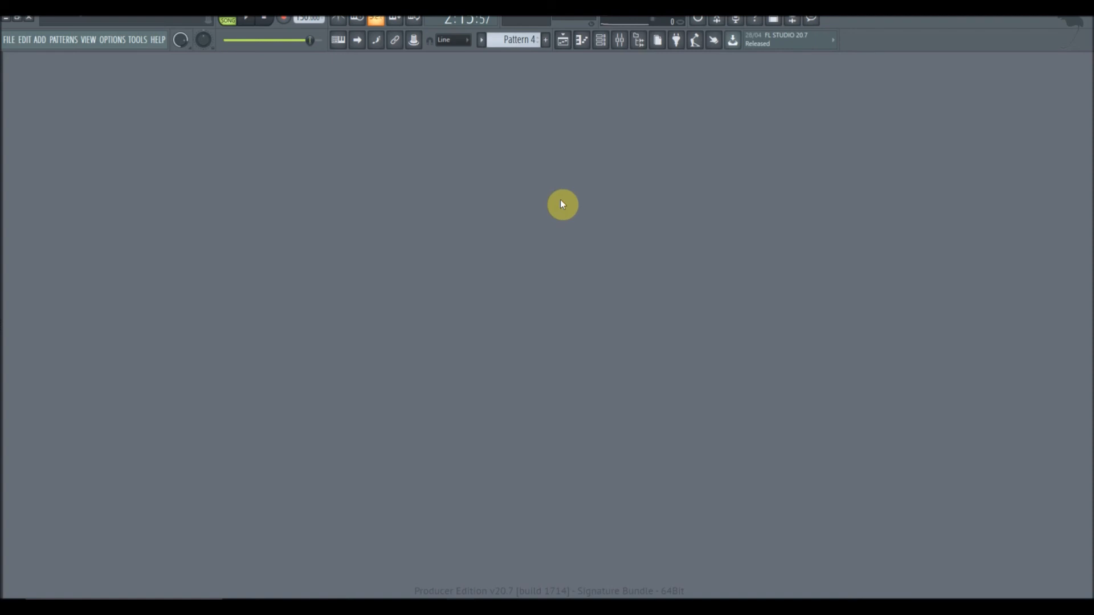
# Examine the Minimal Kick 15 effect chain in the mixer, the plug-ins available for its slot 4, and the empty Insert 21
pyautogui.click(562, 39)
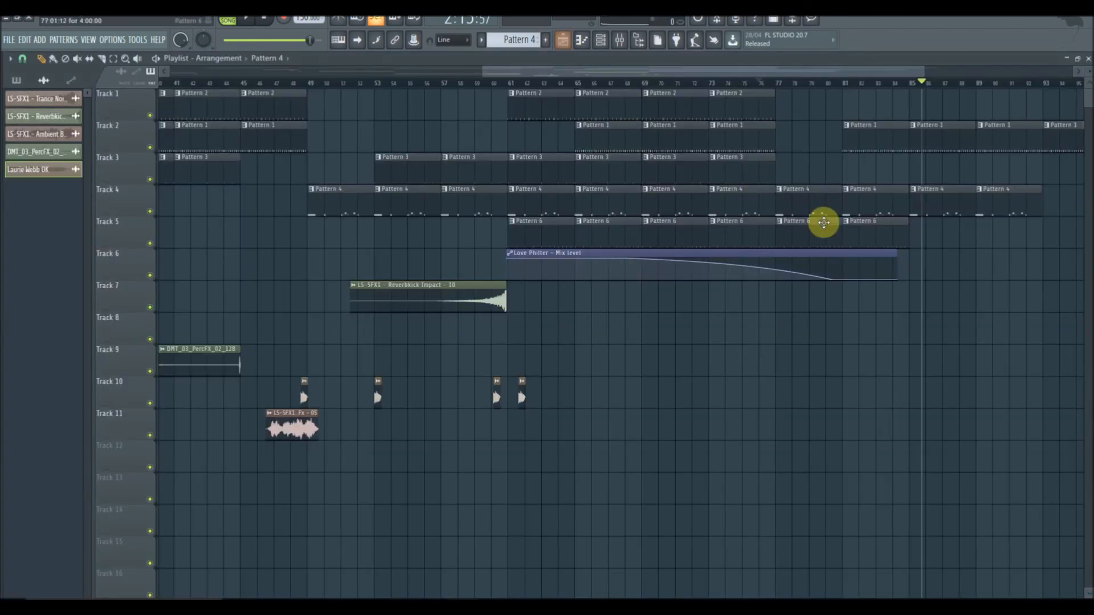
pyautogui.click(1088, 59)
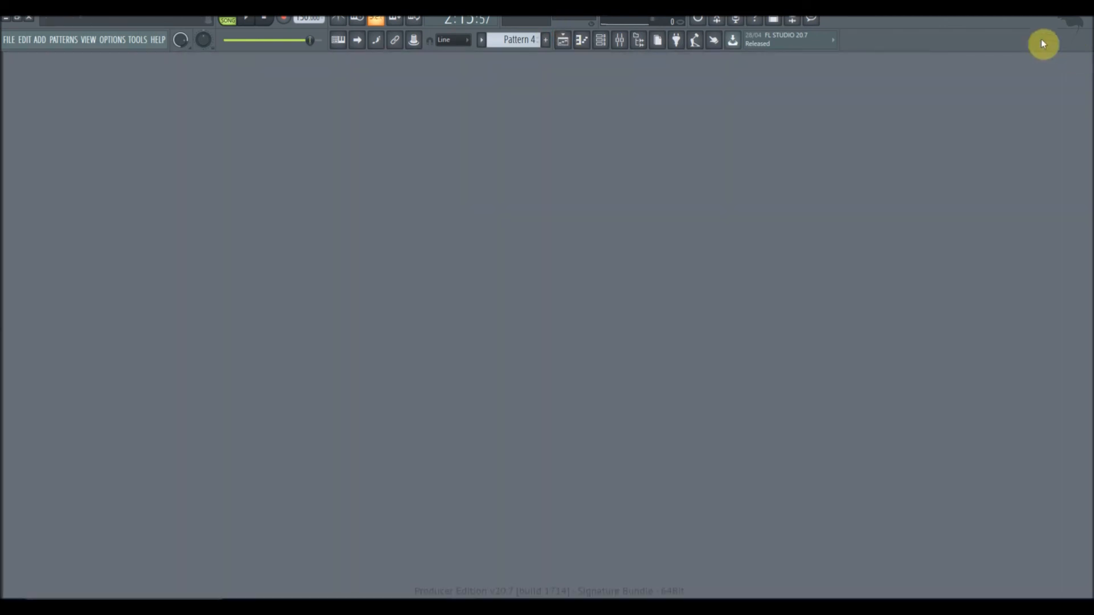
pyautogui.click(620, 39)
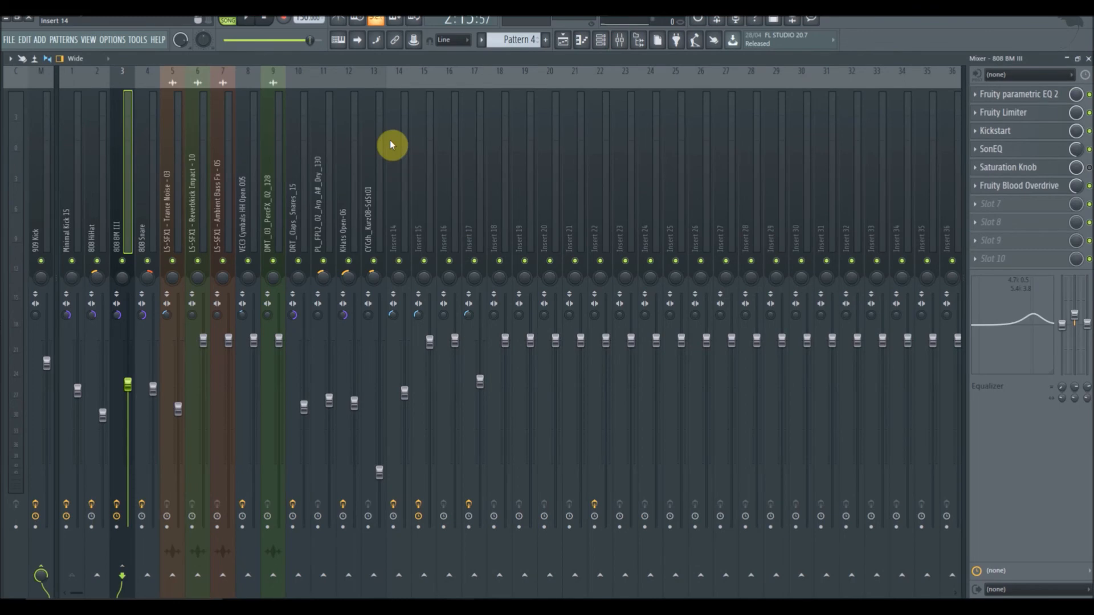
pyautogui.click(73, 211)
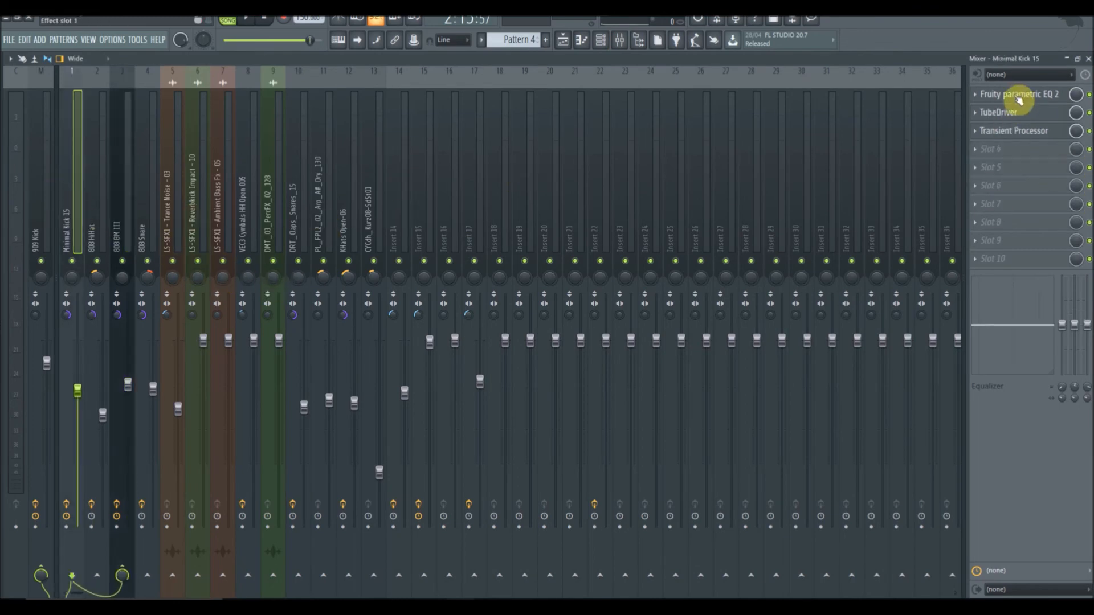
pyautogui.click(990, 151)
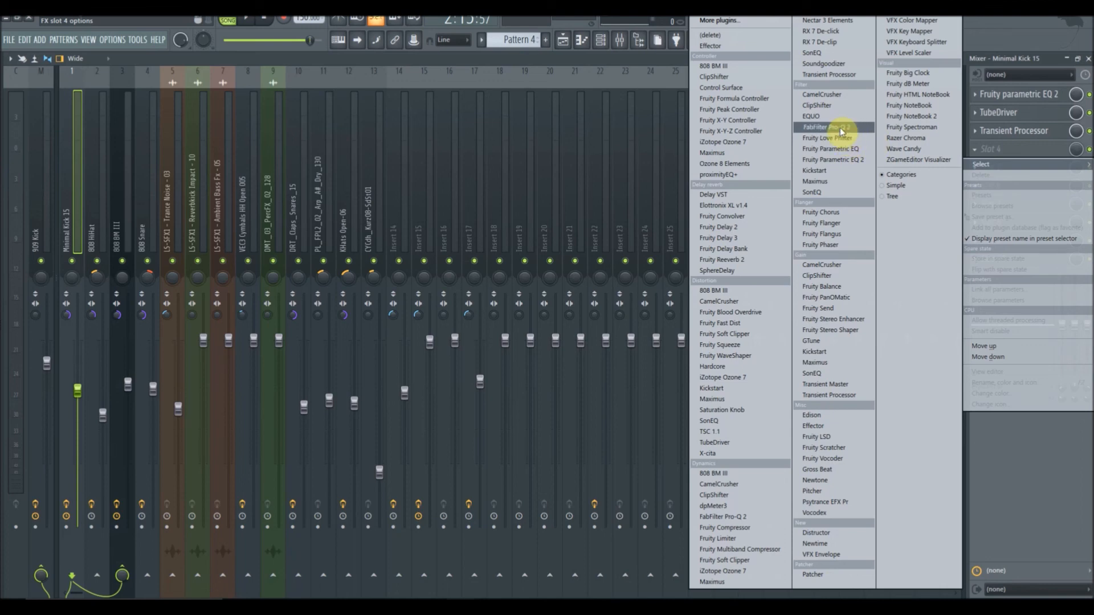
pyautogui.click(1004, 41)
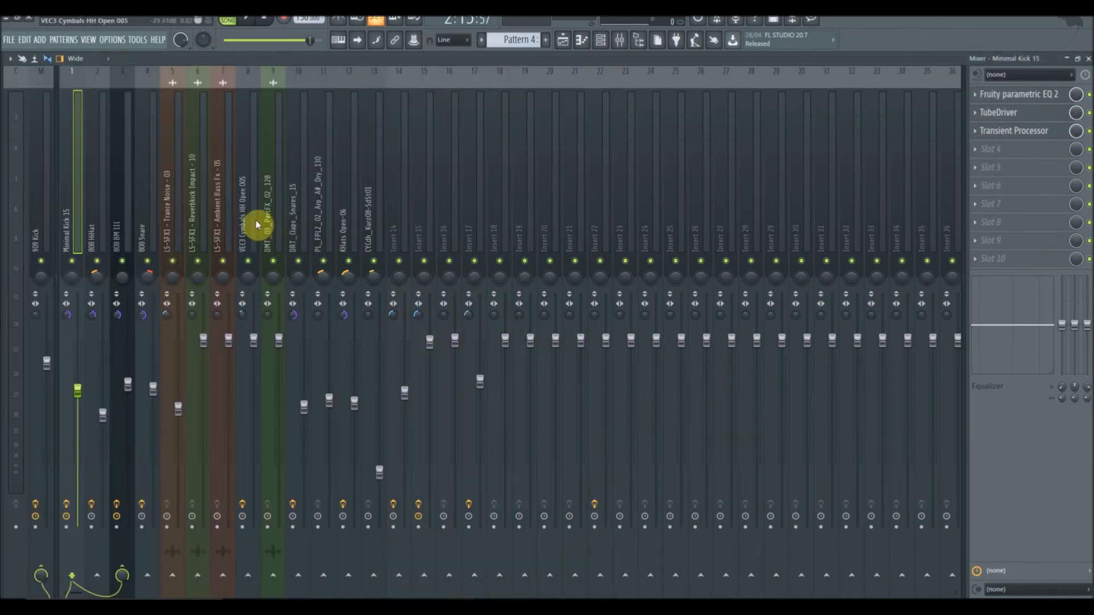
pyautogui.click(503, 216)
pyautogui.click(576, 240)
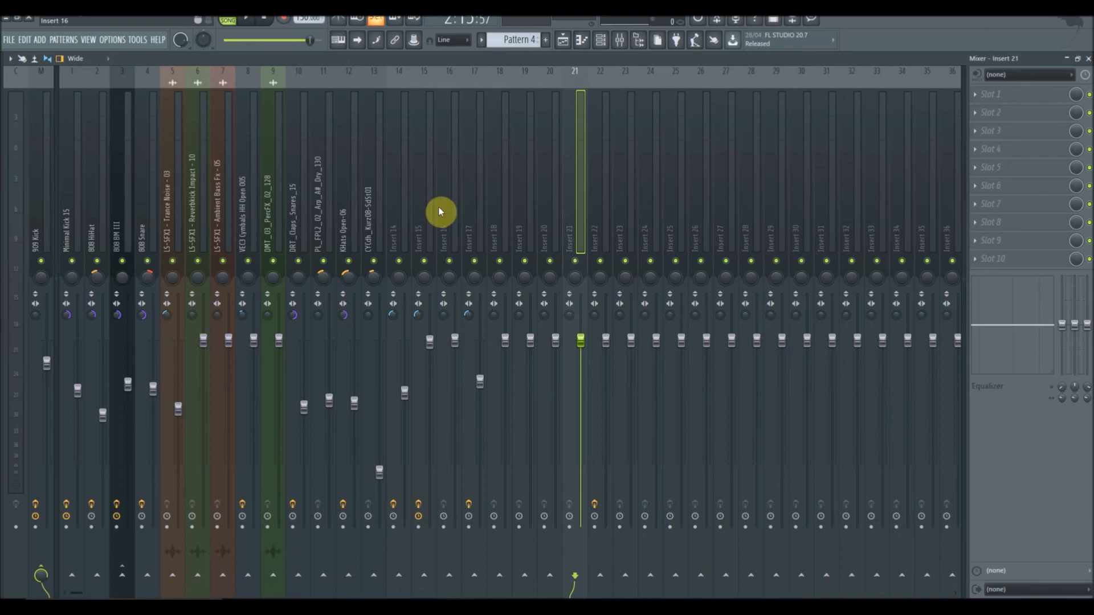
pyautogui.click(1088, 58)
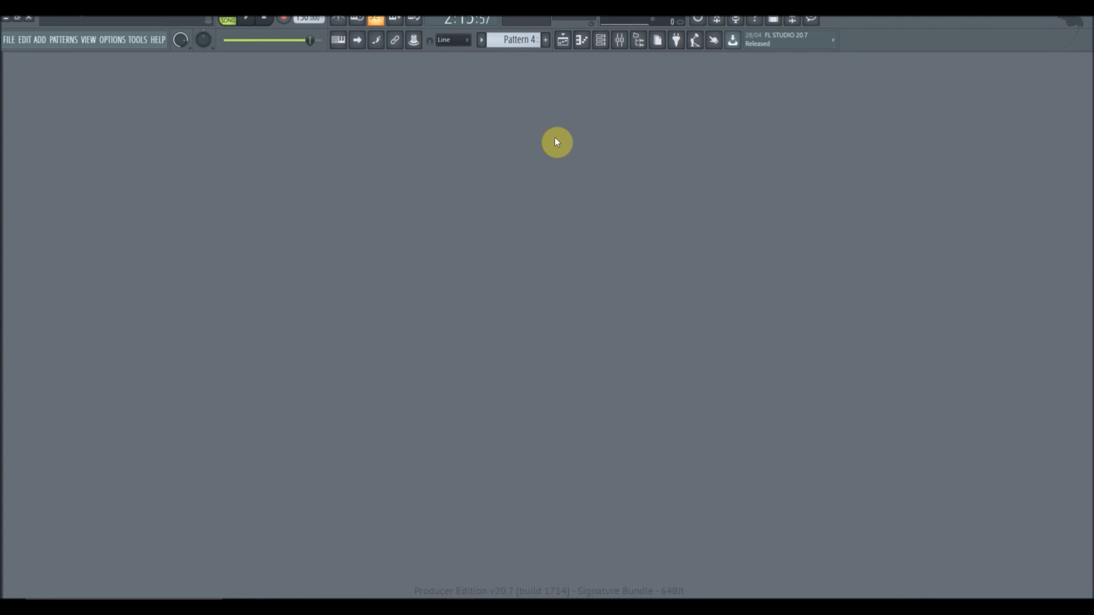
# Reopen the playlist and listen to the arrangement from bar 61
pyautogui.click(563, 39)
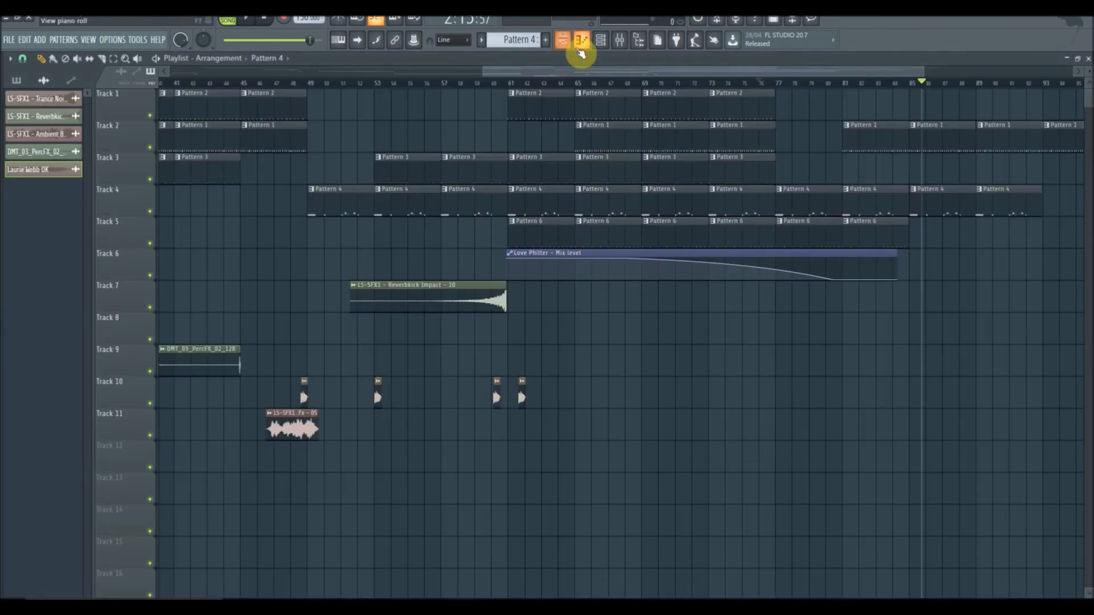
pyautogui.click(1088, 59)
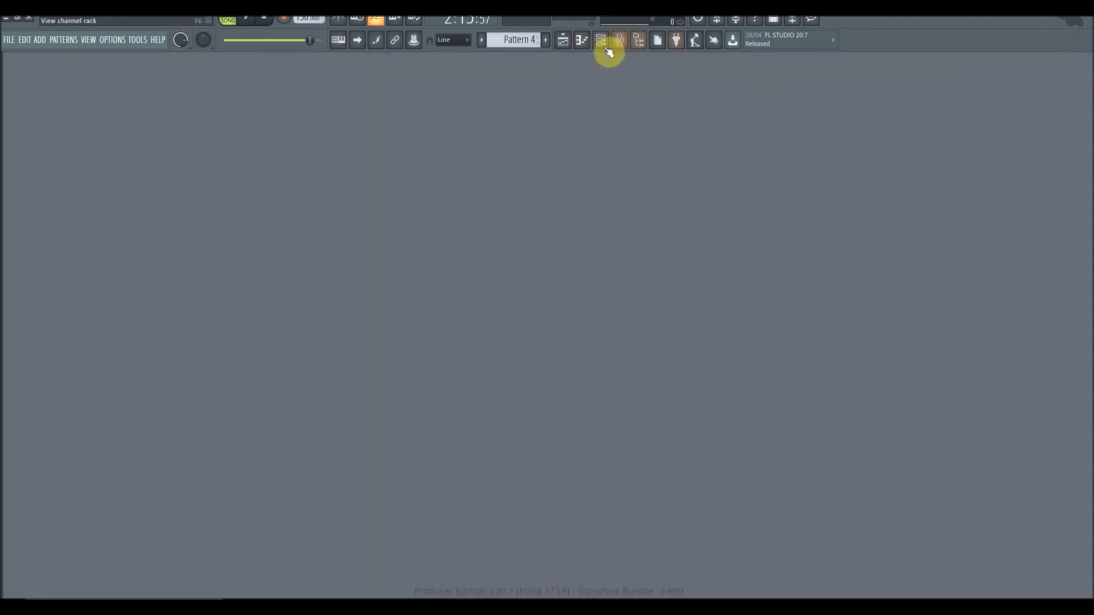
pyautogui.scroll(3, 530, 39)
pyautogui.click(564, 47)
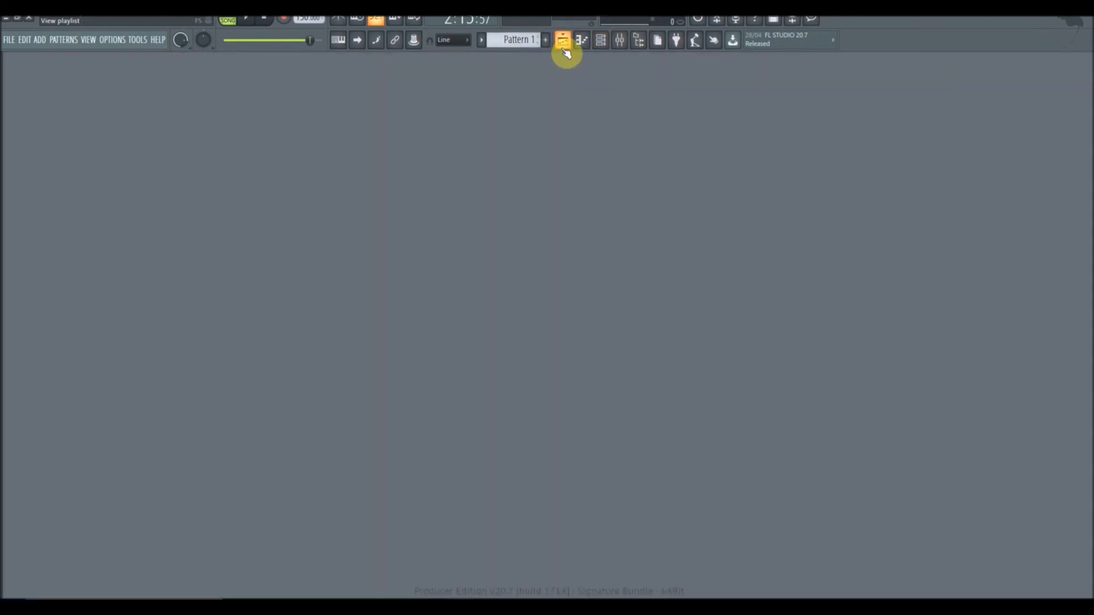
pyautogui.click(511, 86)
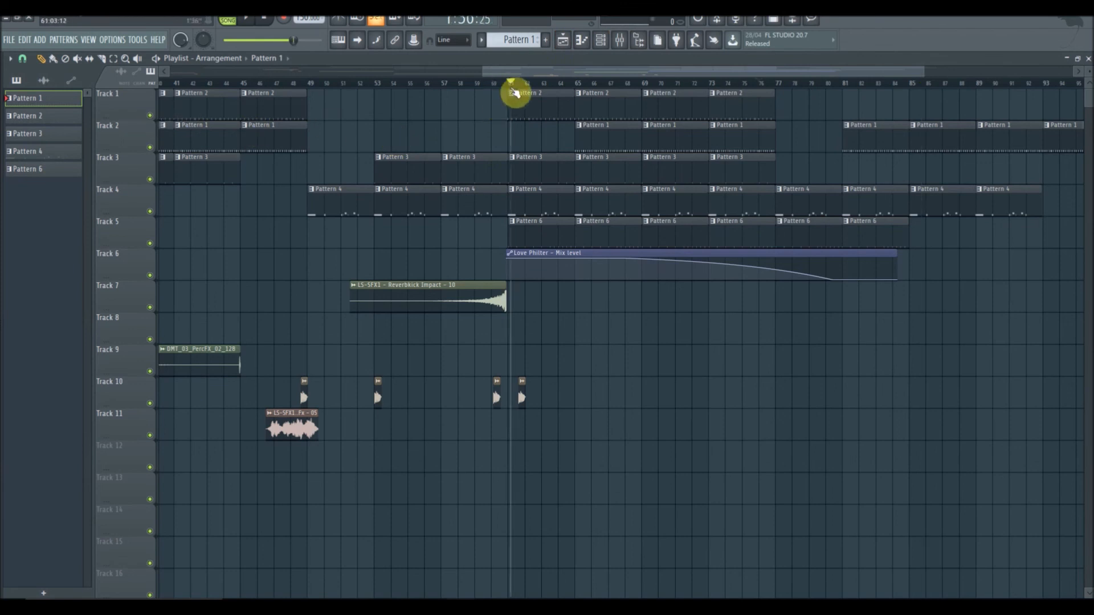
pyautogui.press('space')
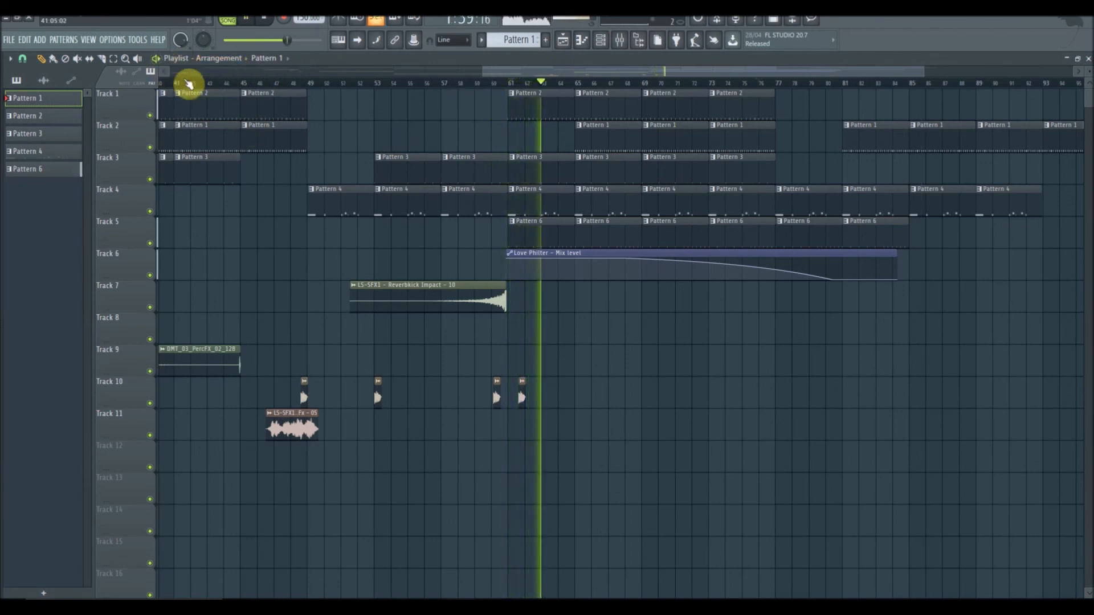
# Listen to the opening of the track from bar 1 to about bar 5, pausing along the way
pyautogui.moveTo(488, 72); pyautogui.dragTo(176, 68)
pyautogui.click(170, 86)
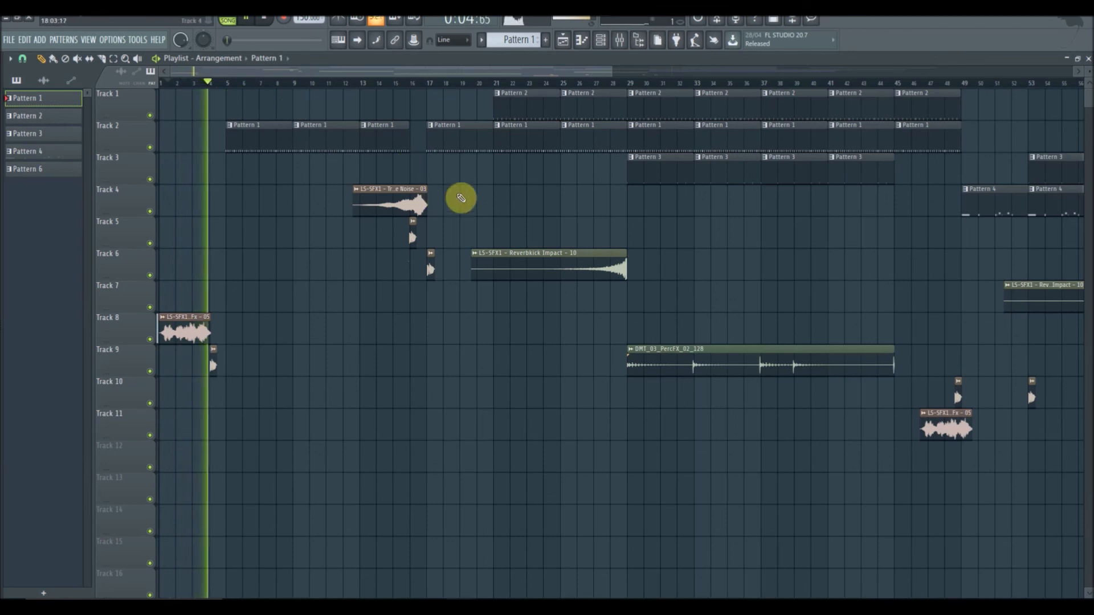
pyautogui.press('space')
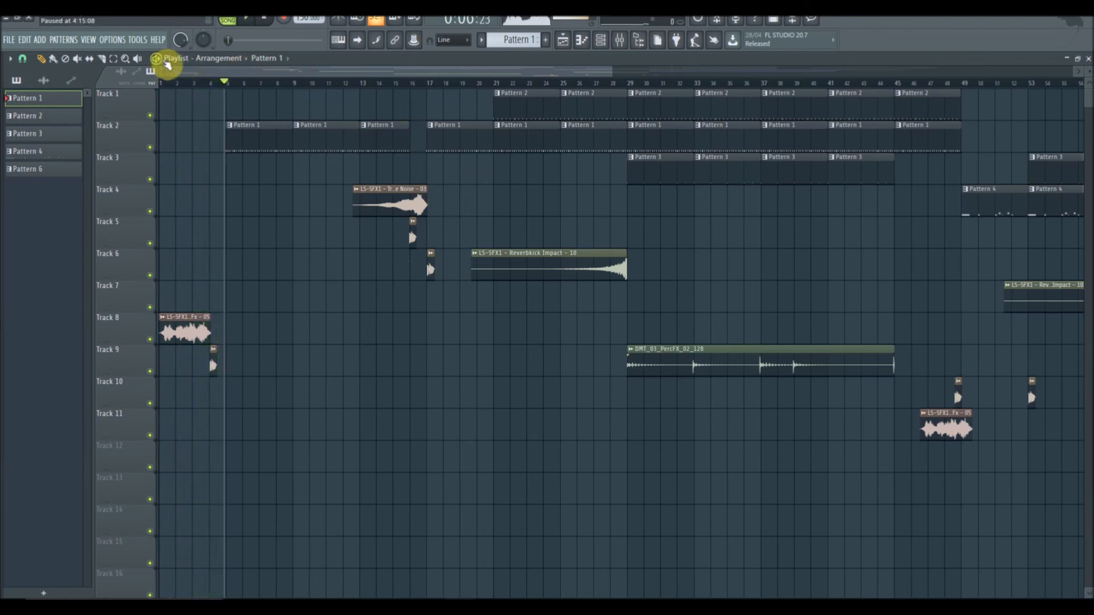
pyautogui.press('space')
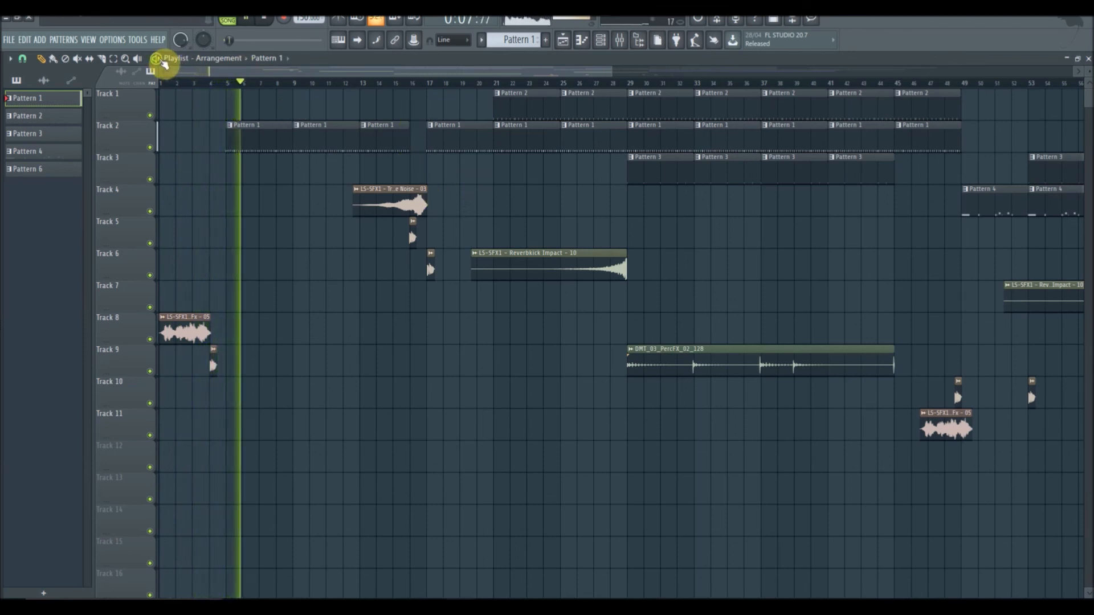
pyautogui.press('space')
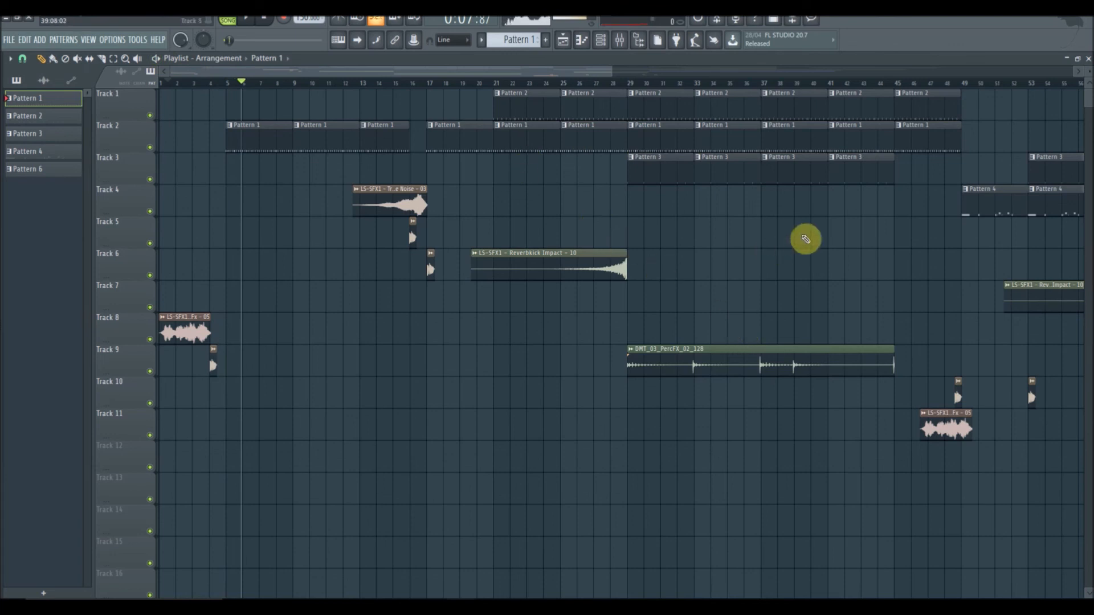